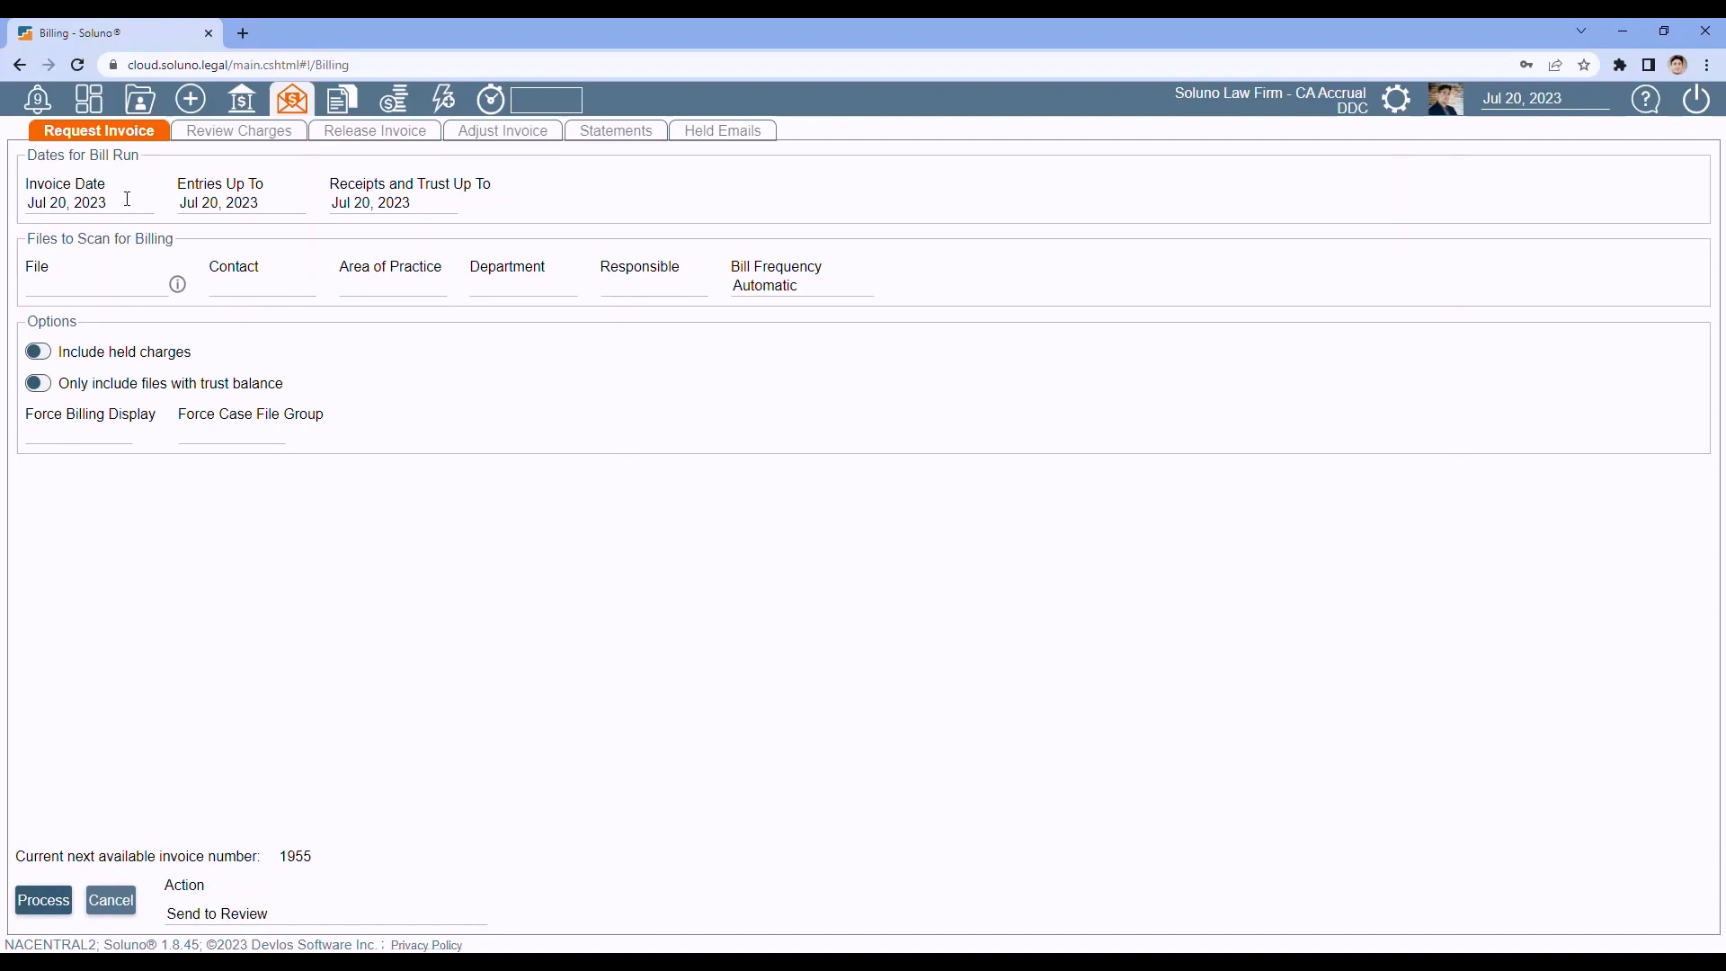
Set the bill run's invoice date to Jul 1, 2023, and both the entries and the receipts and trust cut-off dates to Jun 30, 2023.
click(127, 204)
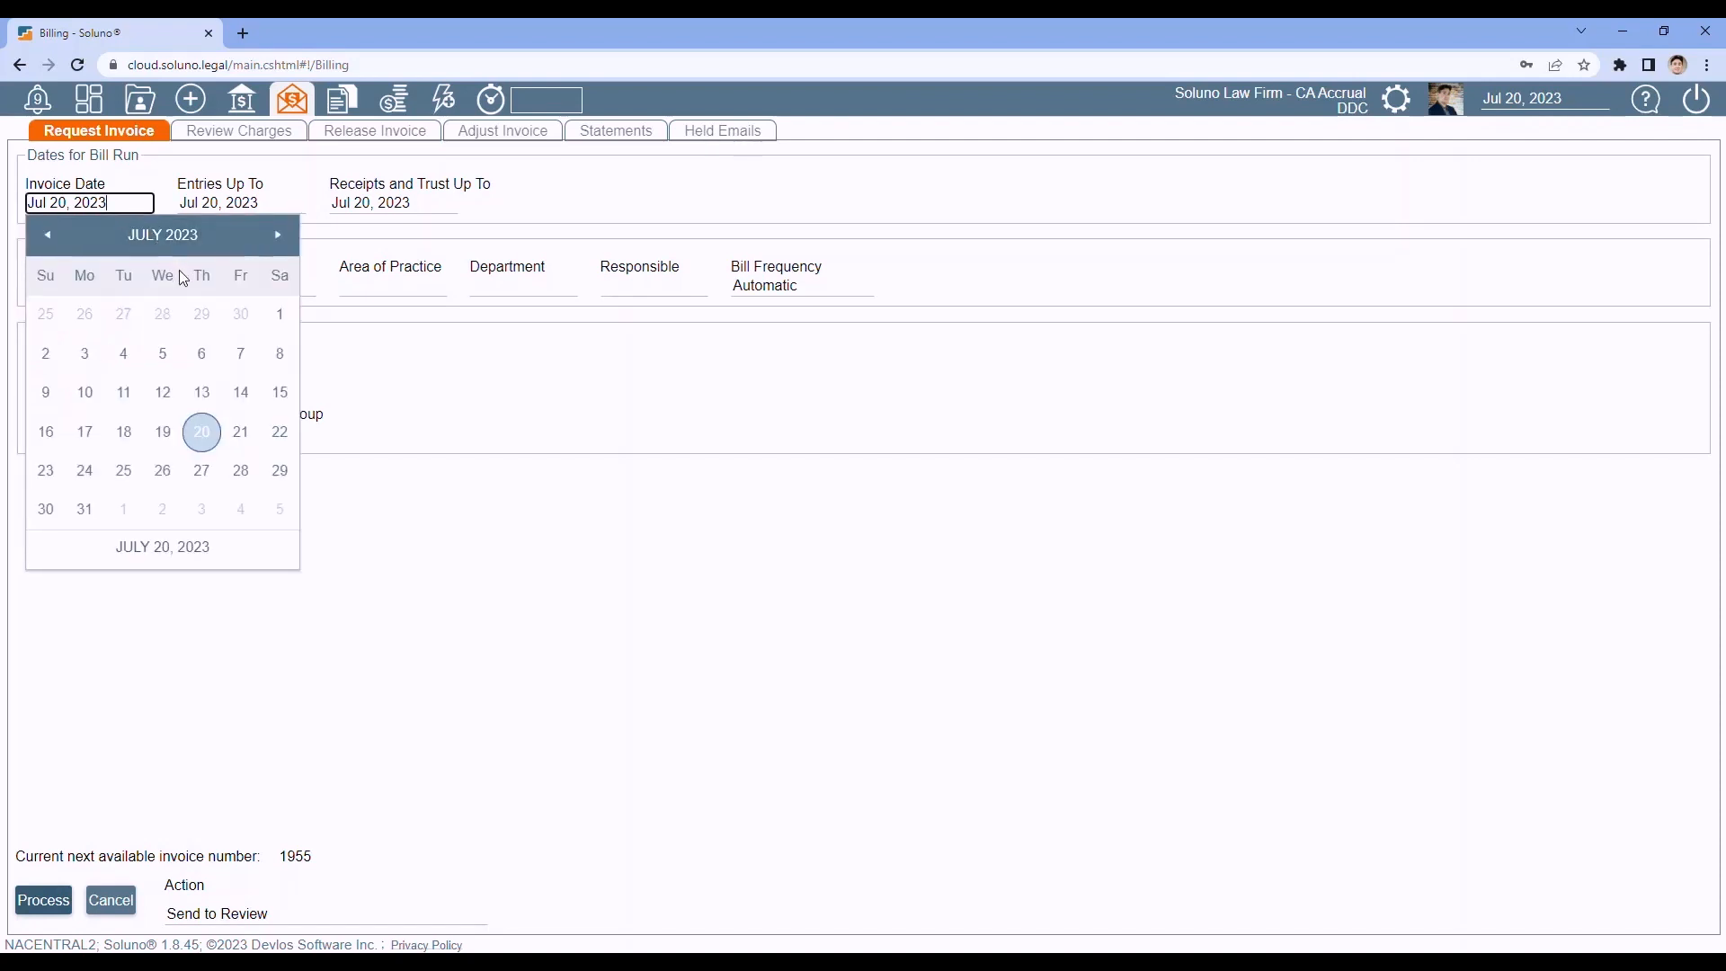
click(276, 320)
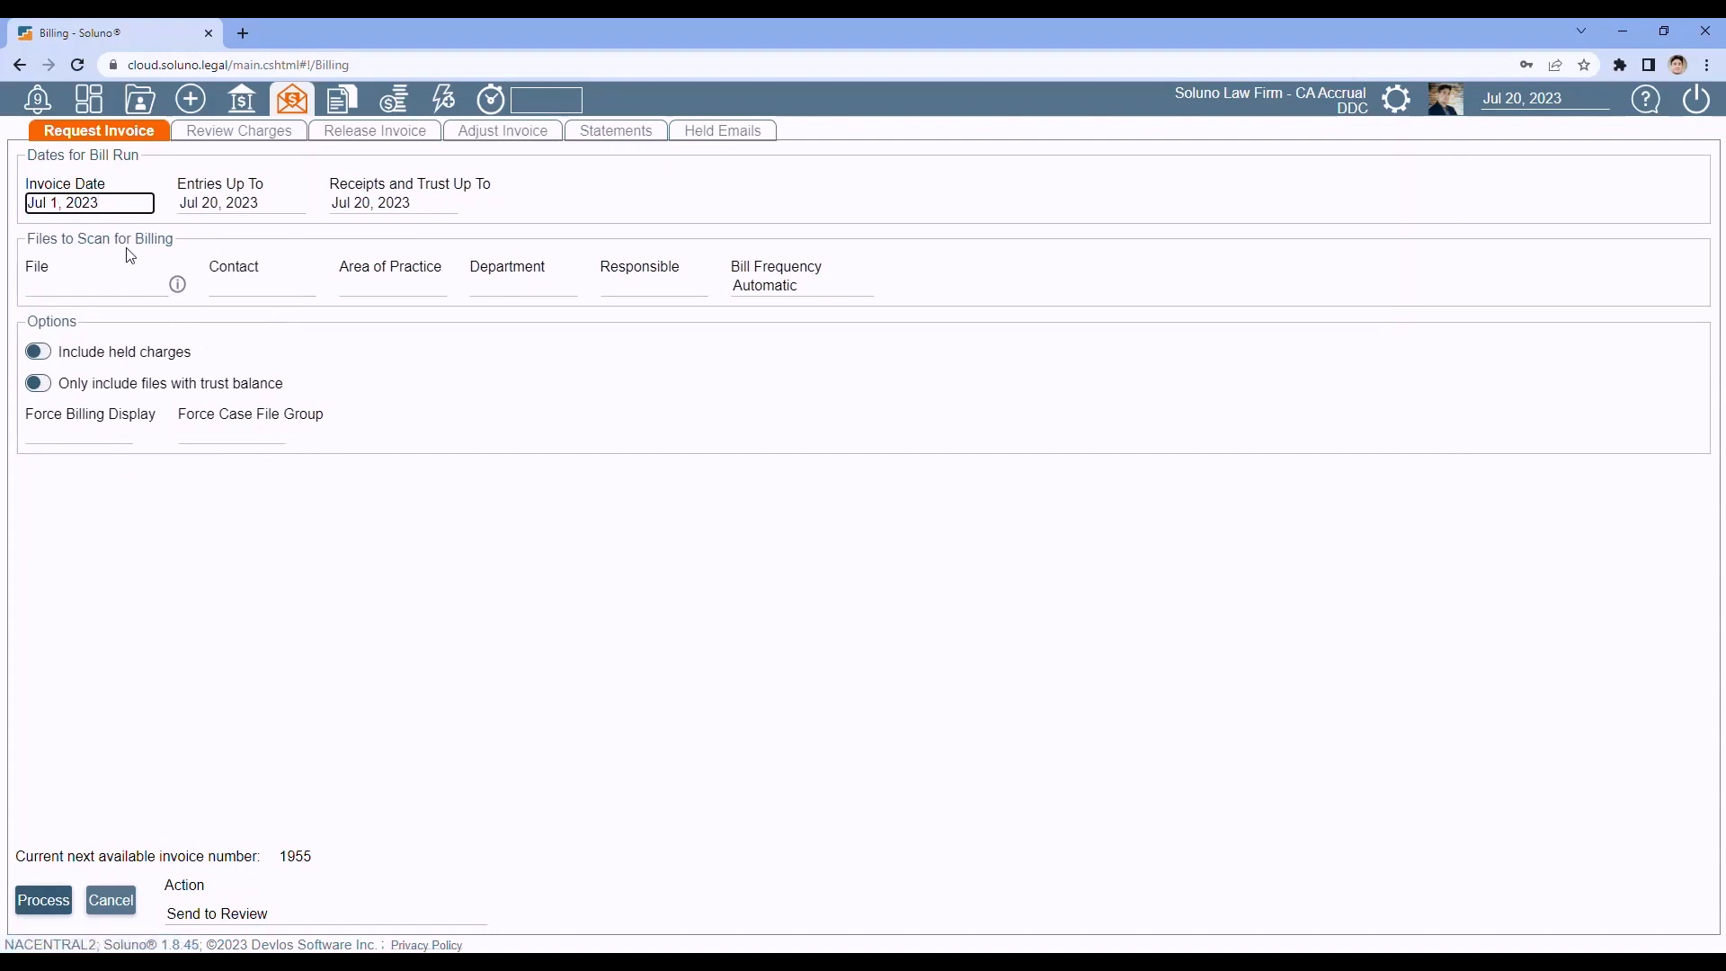
click(387, 387)
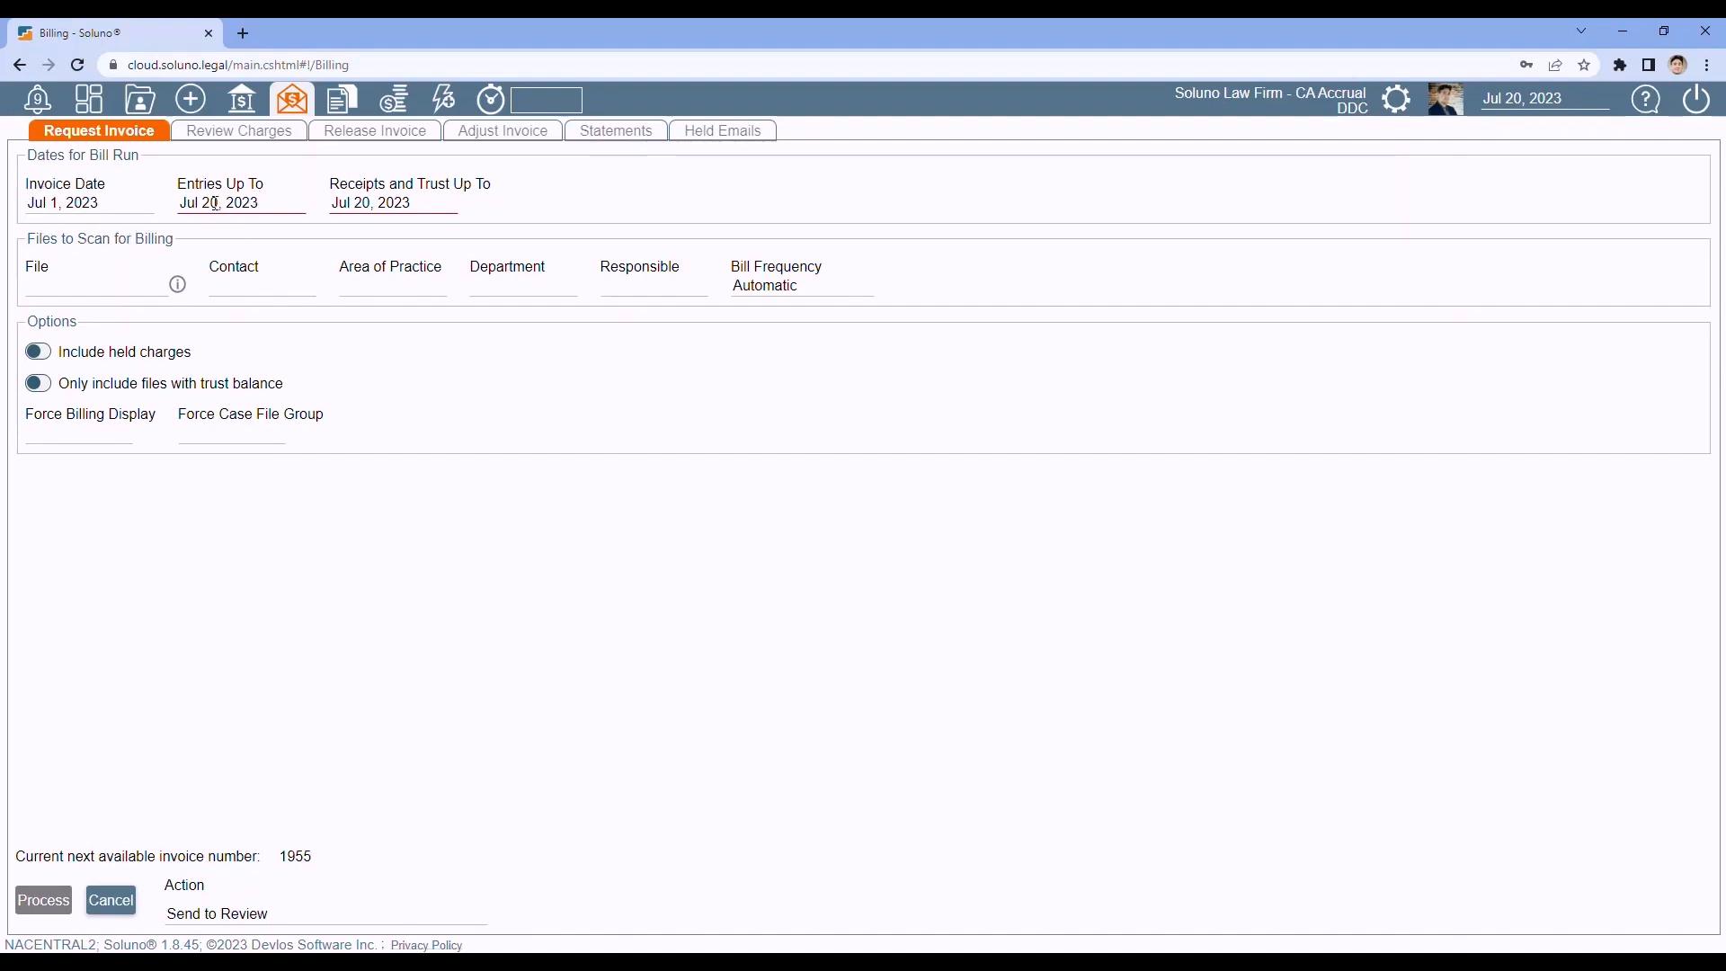
click(276, 205)
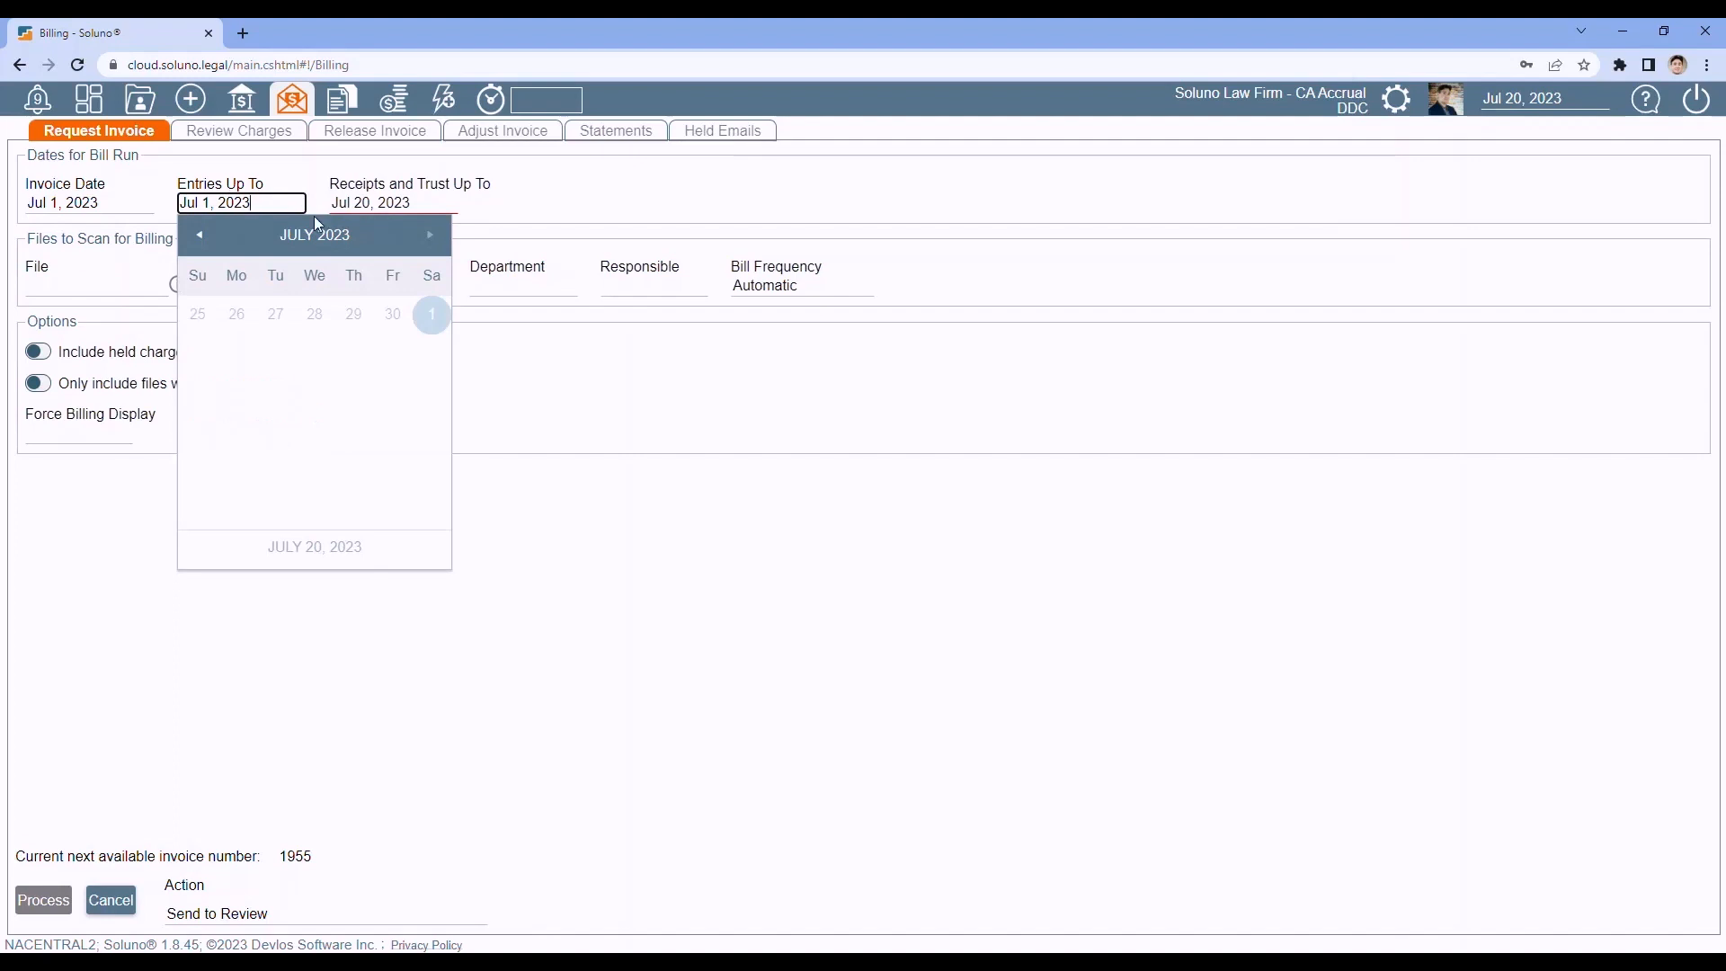
click(396, 320)
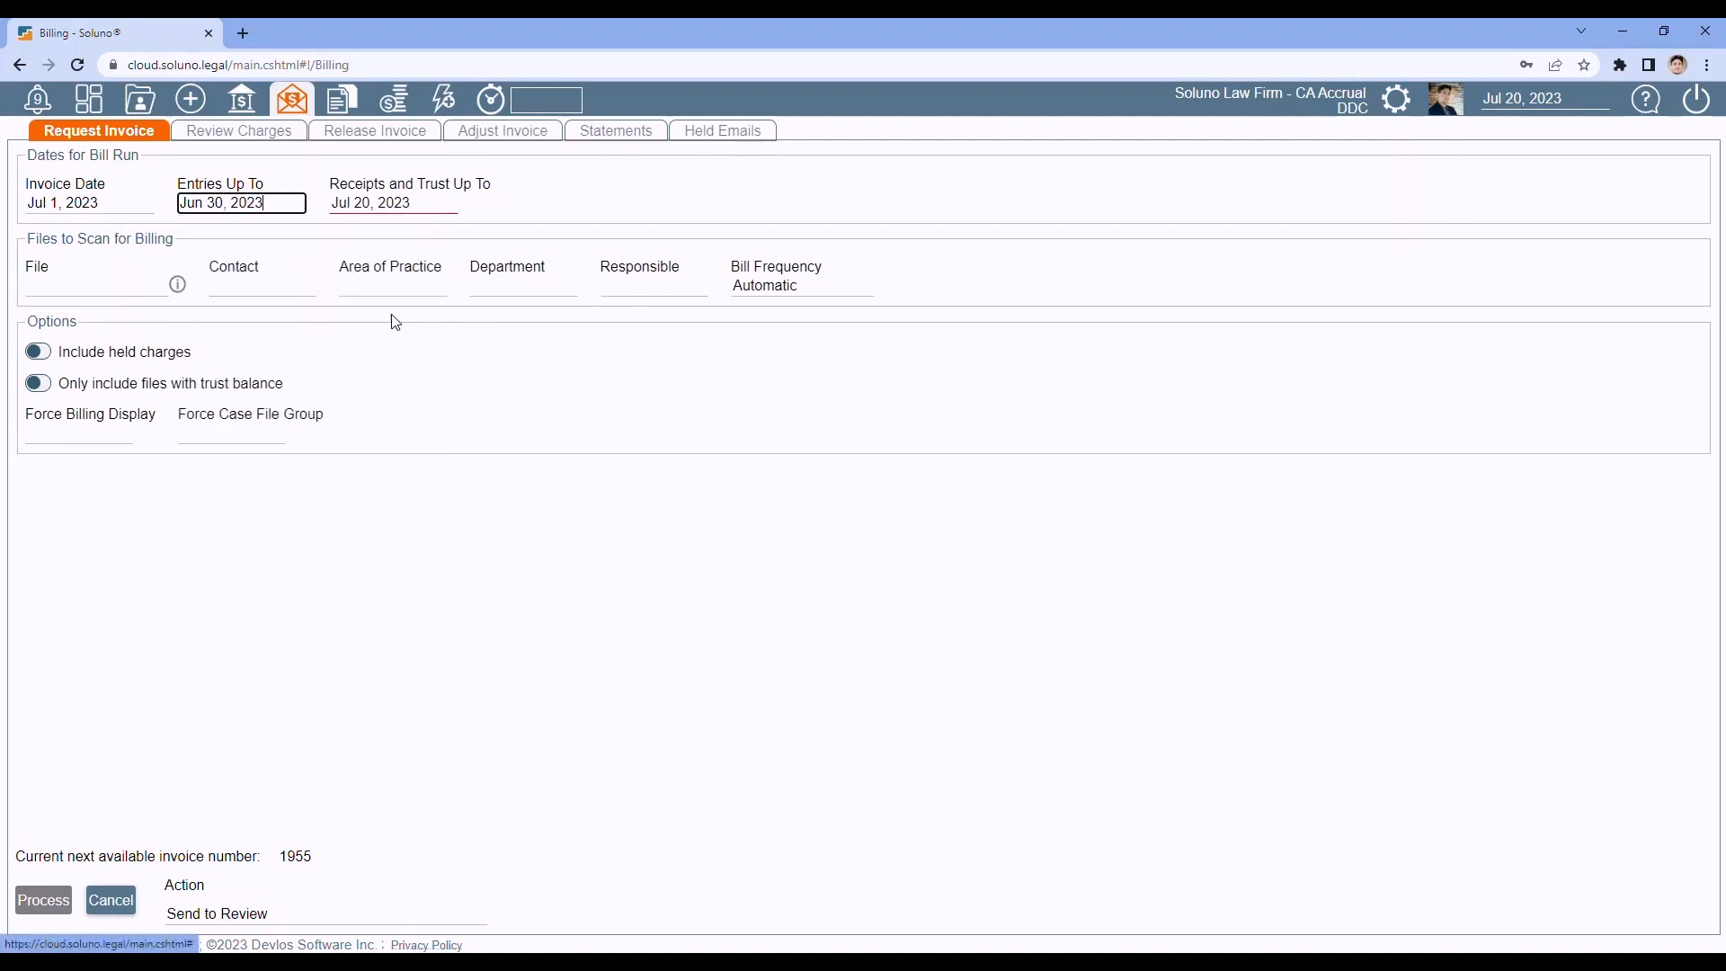
click(428, 202)
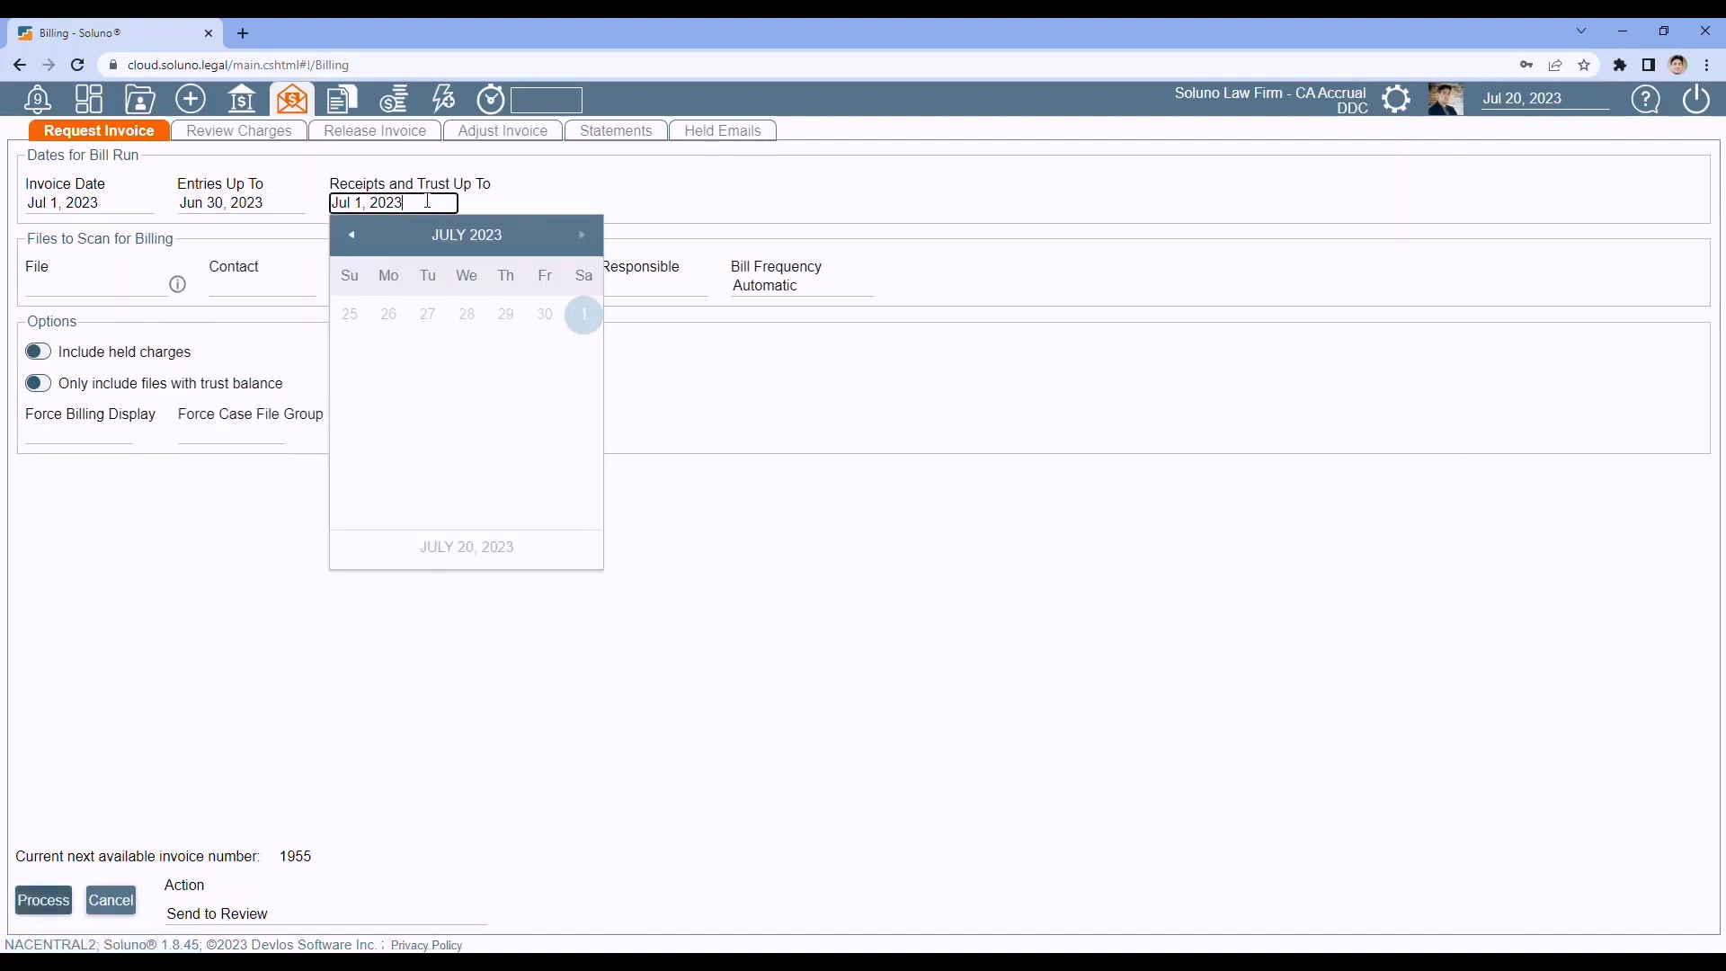
click(543, 316)
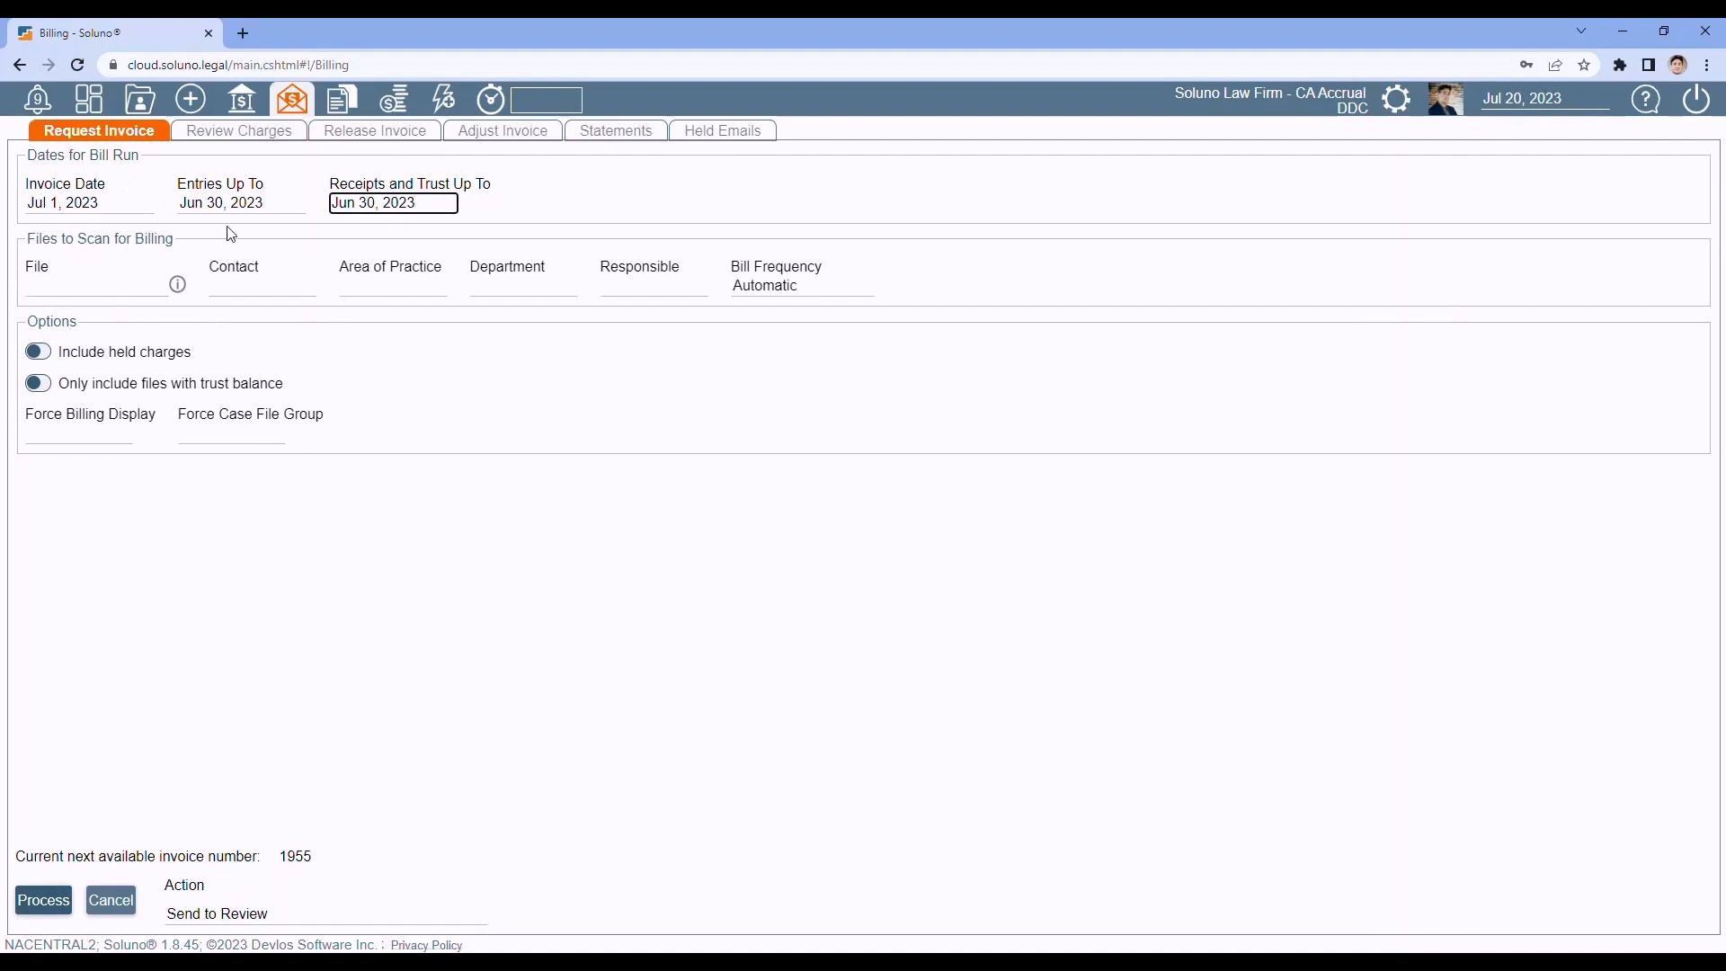
click(643, 189)
Open the default file group from the contact and case file section of the administrator settings.
click(1399, 110)
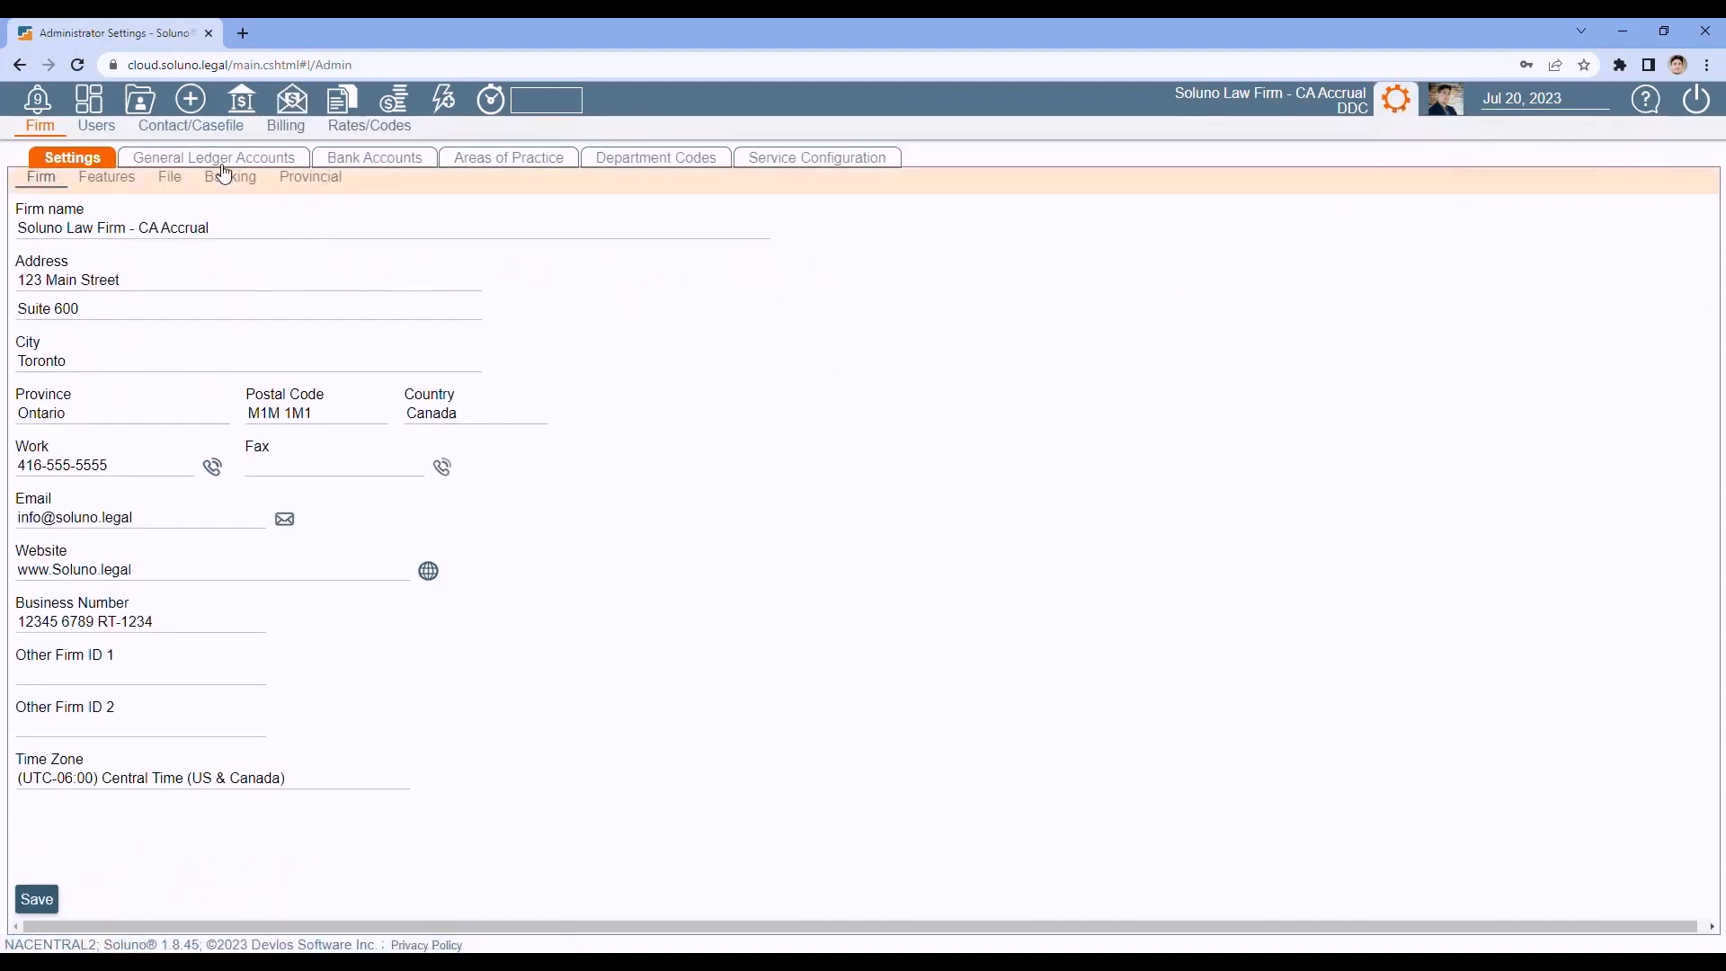
click(203, 135)
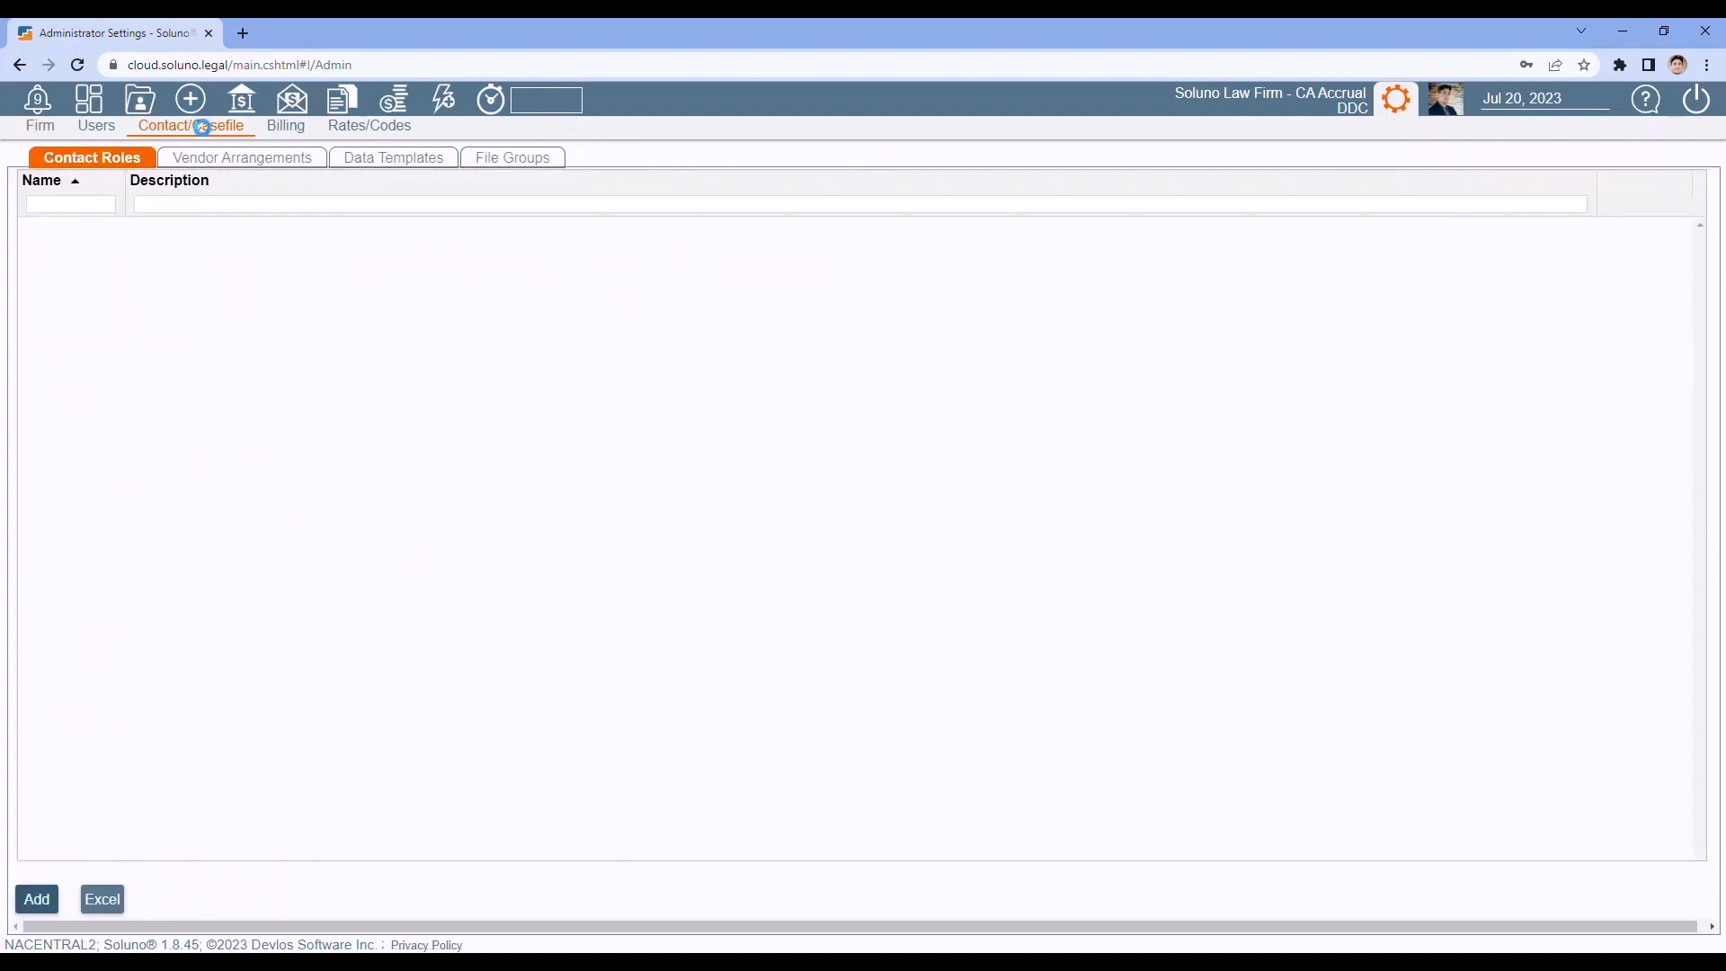
click(523, 162)
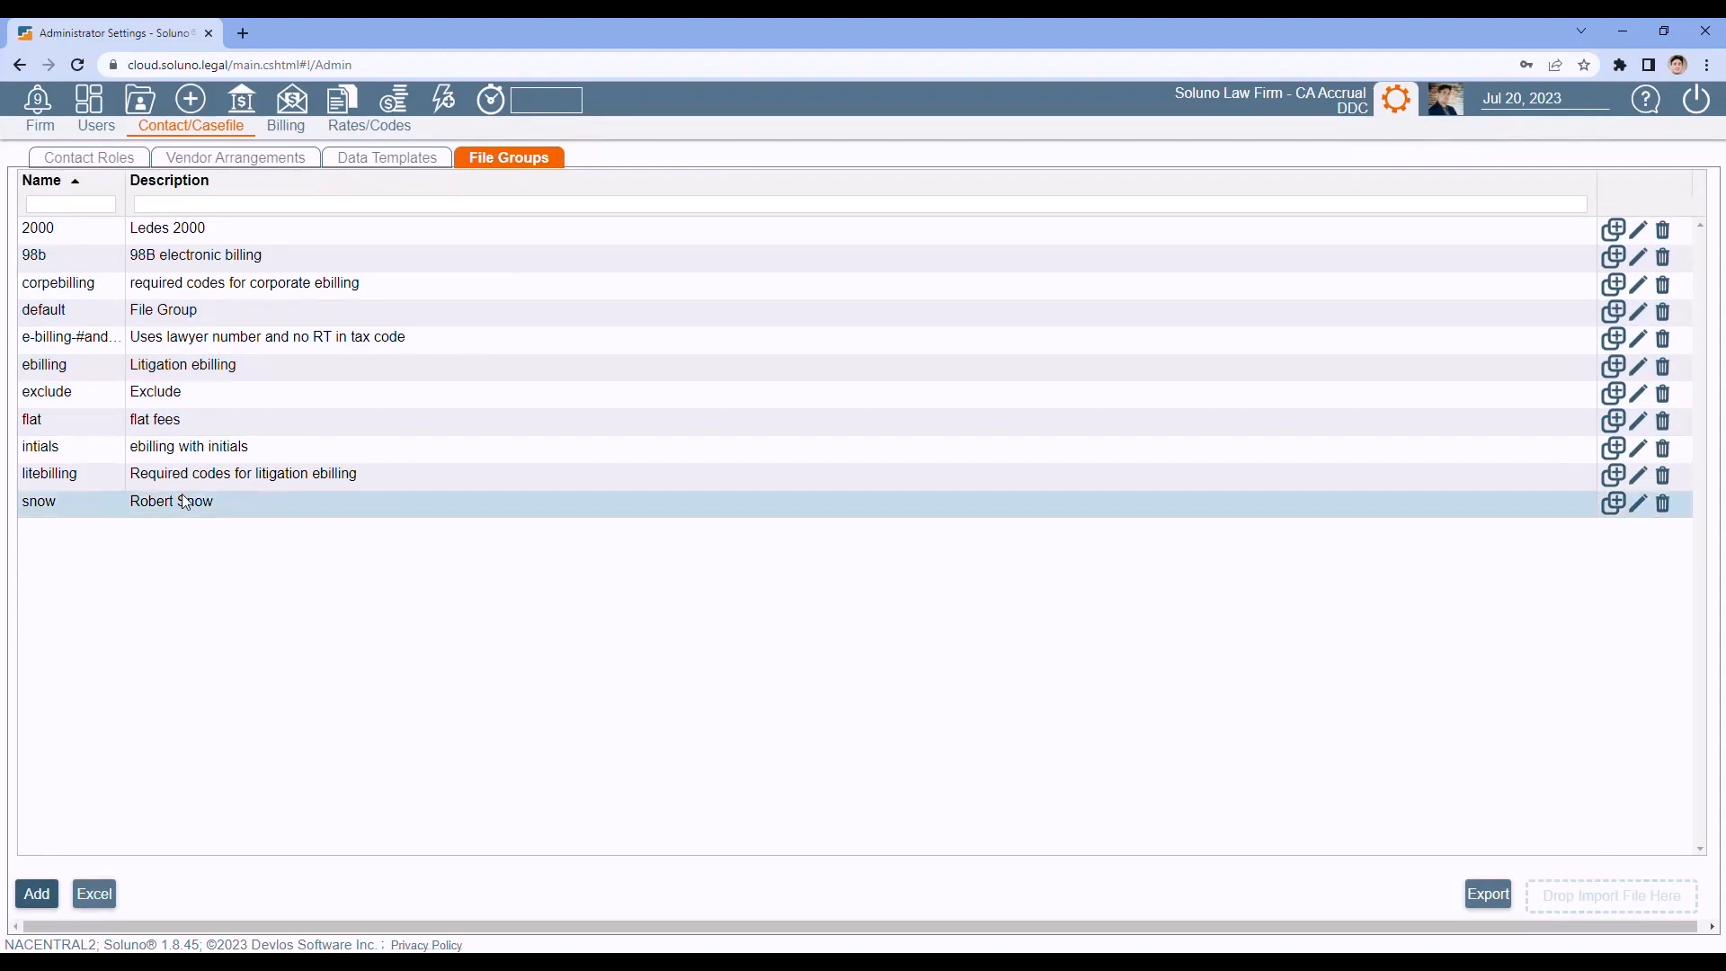
double_click(191, 321)
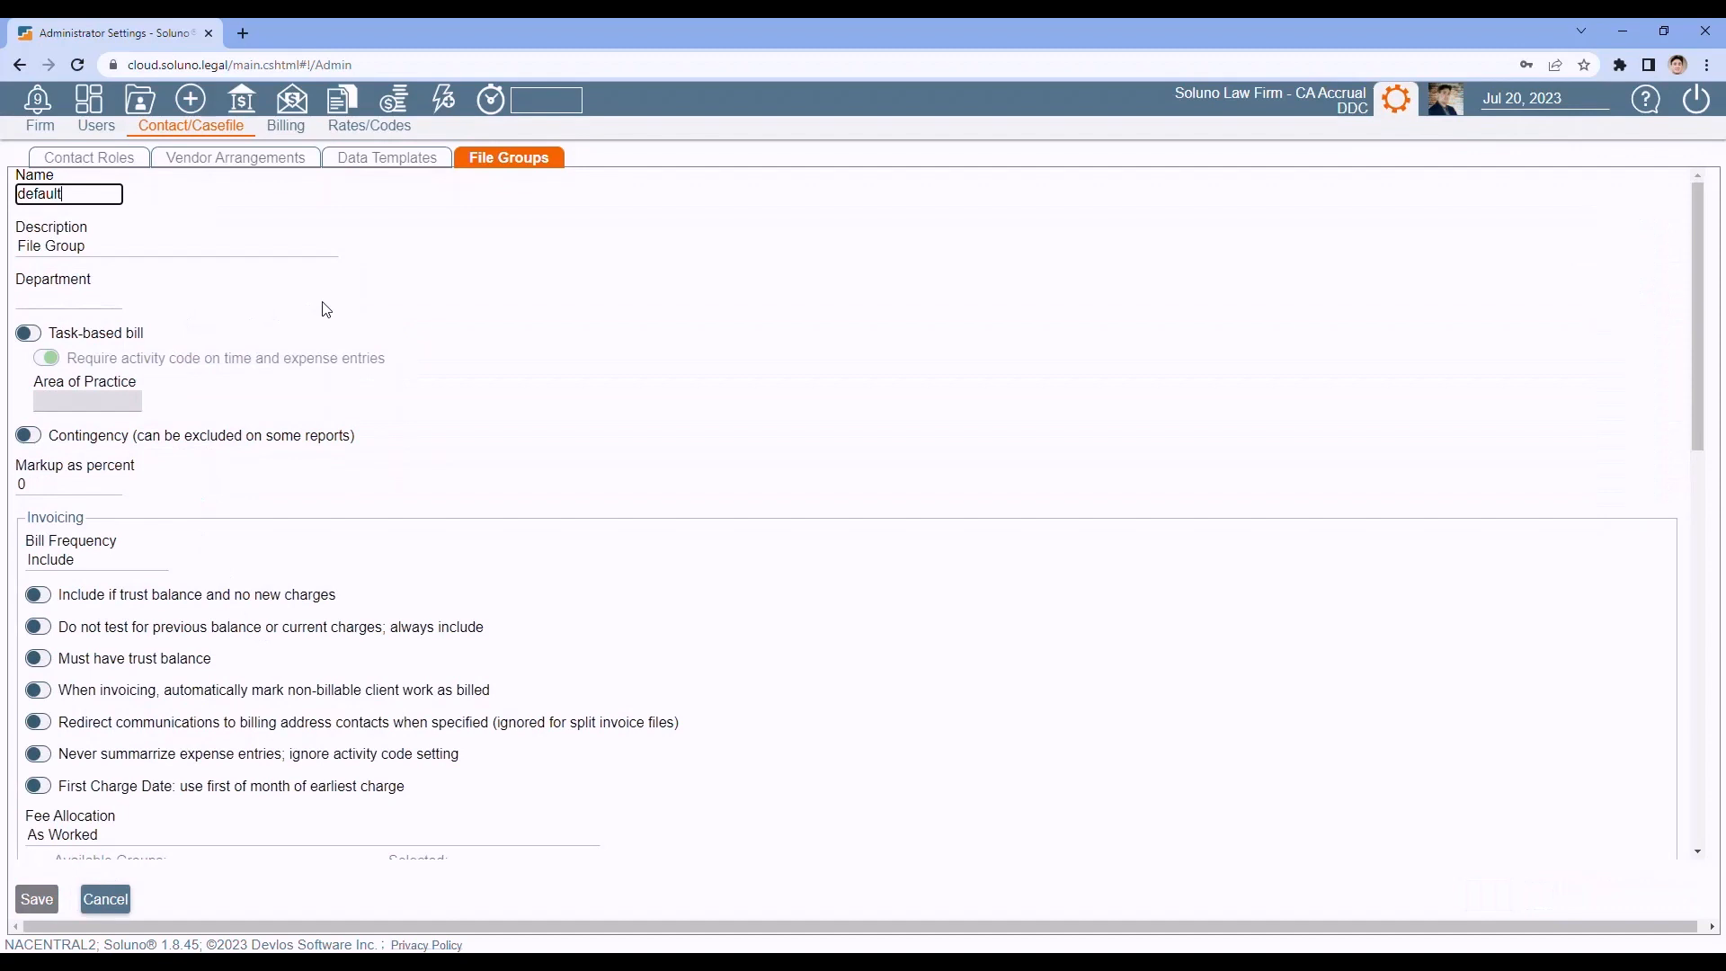
Try the Exclude, Monthly and Quarterly bill frequencies on the default file group, and set it back to Include.
scroll(328, 309, down, 1)
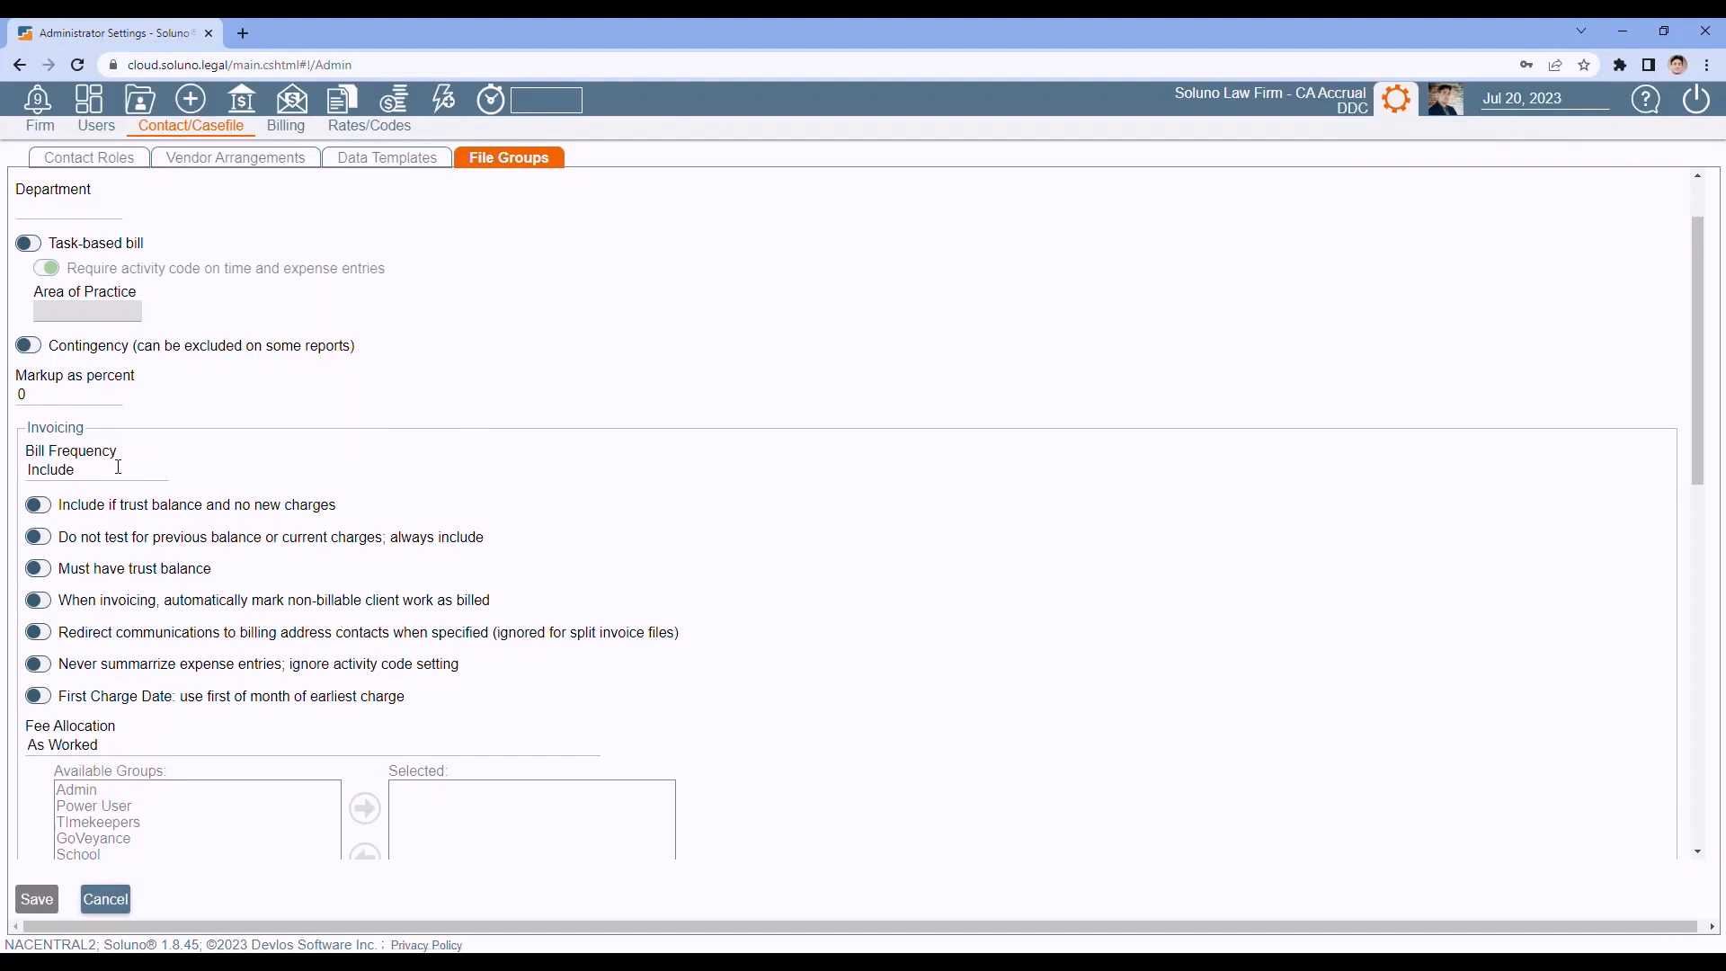
click(121, 467)
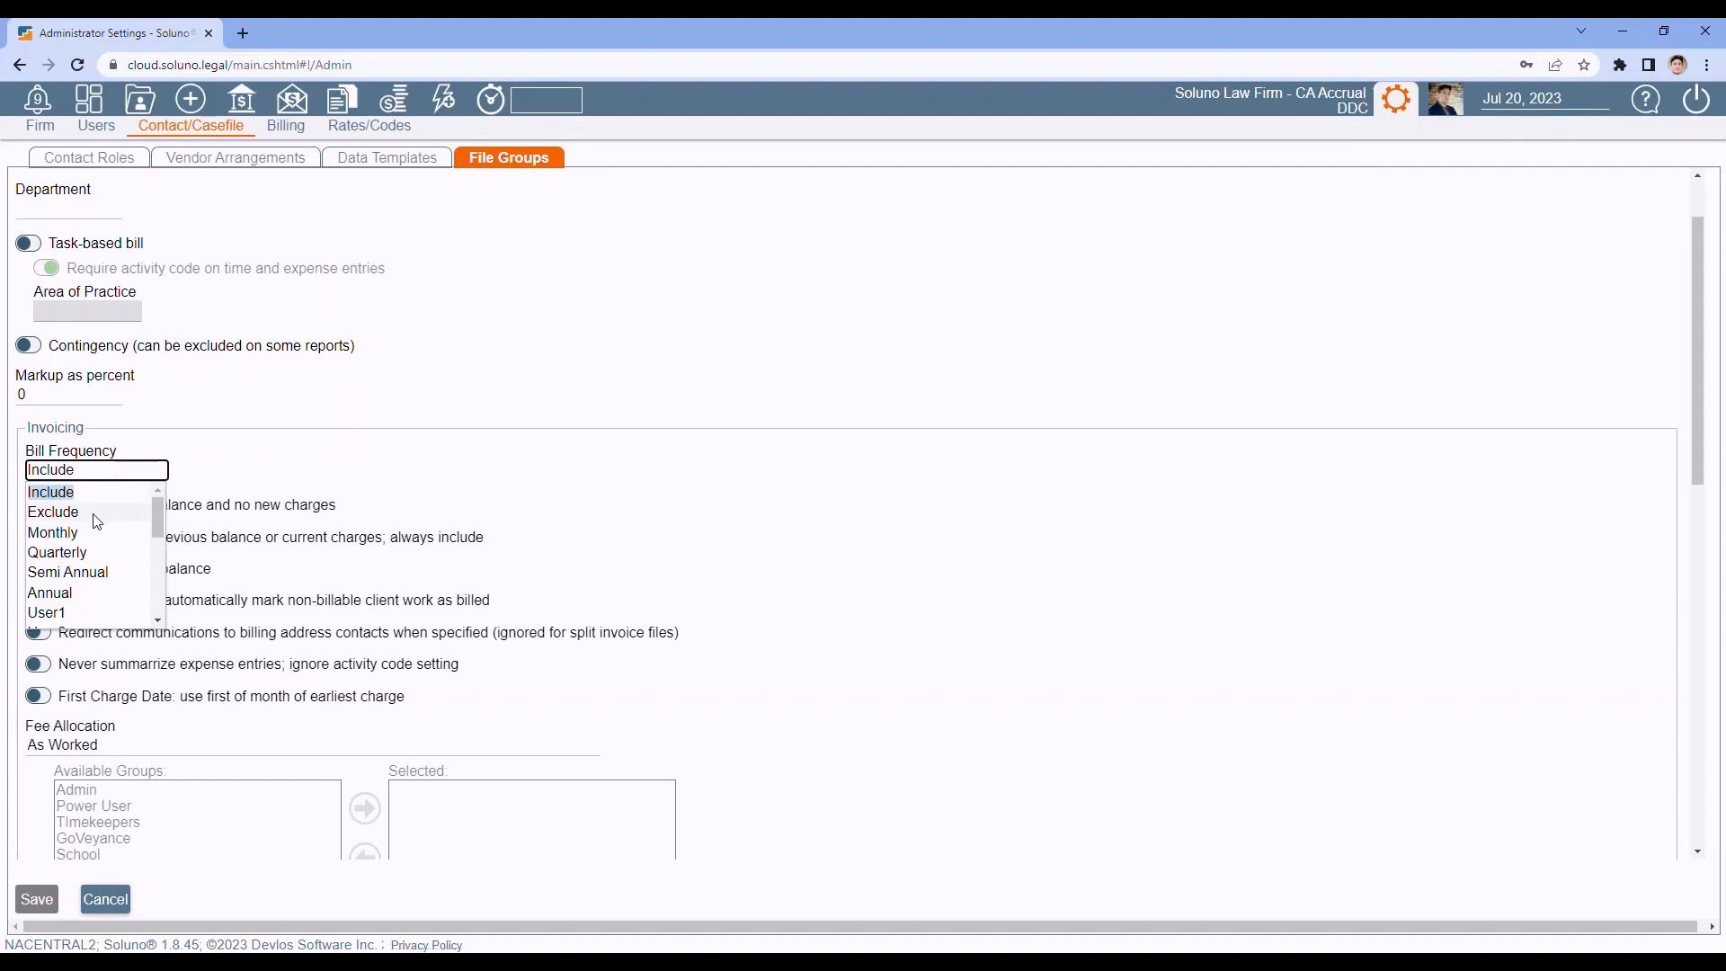
click(97, 505)
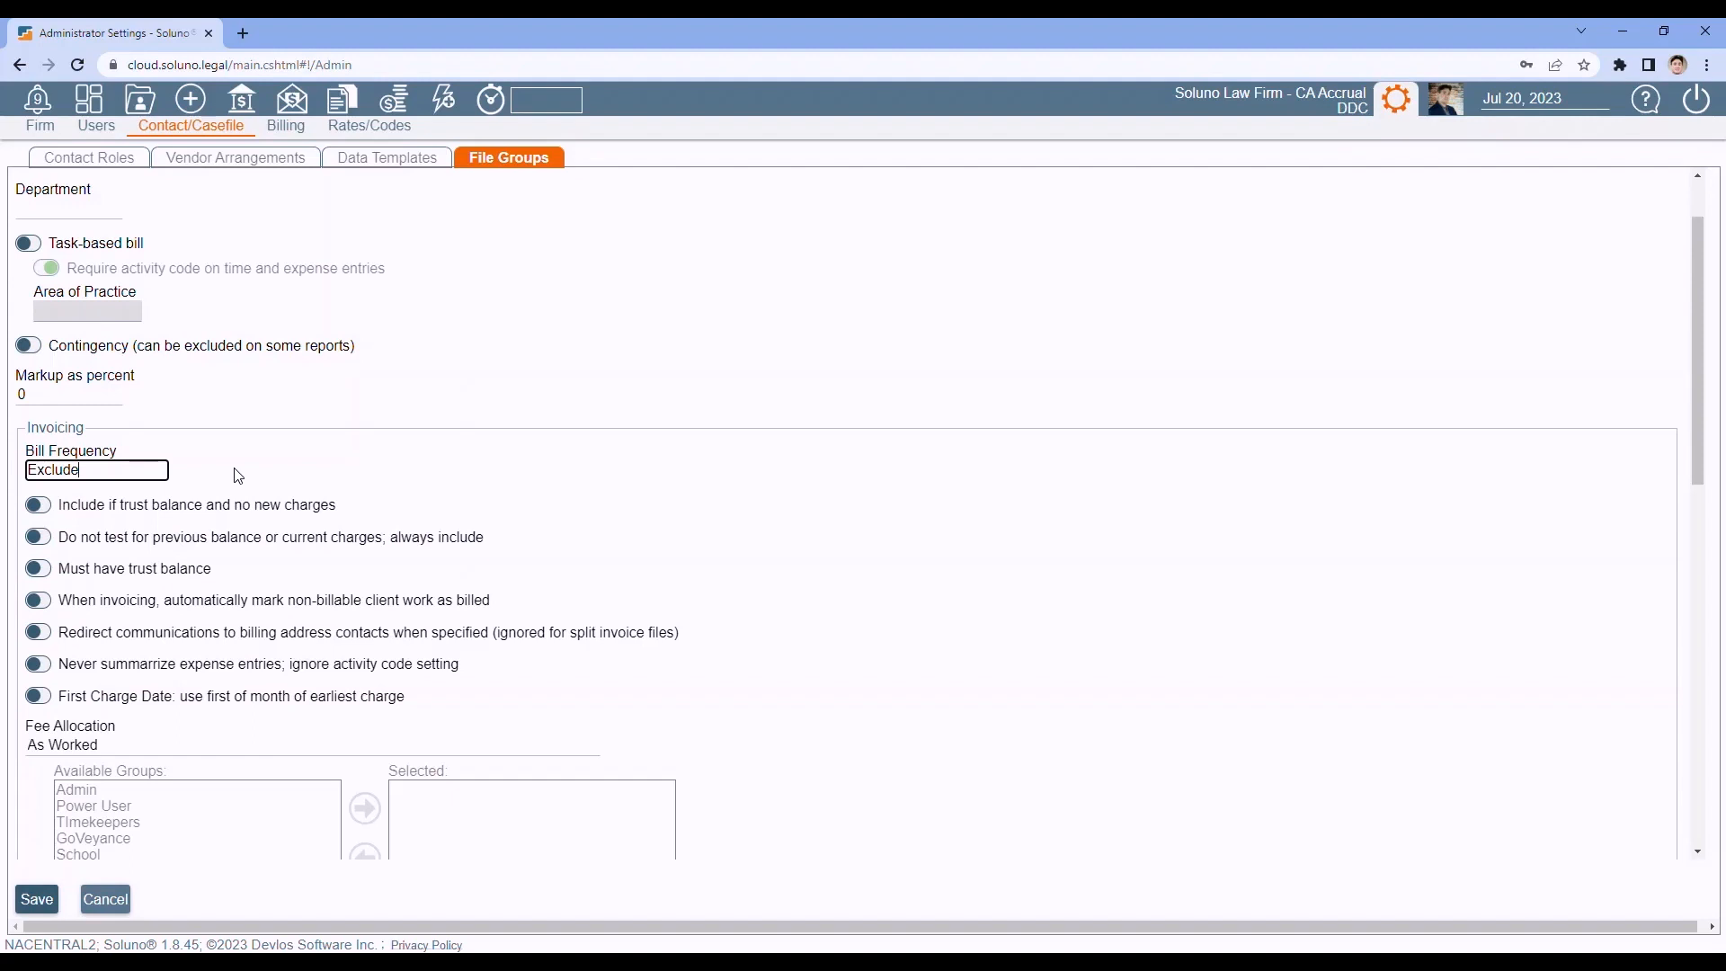
click(118, 468)
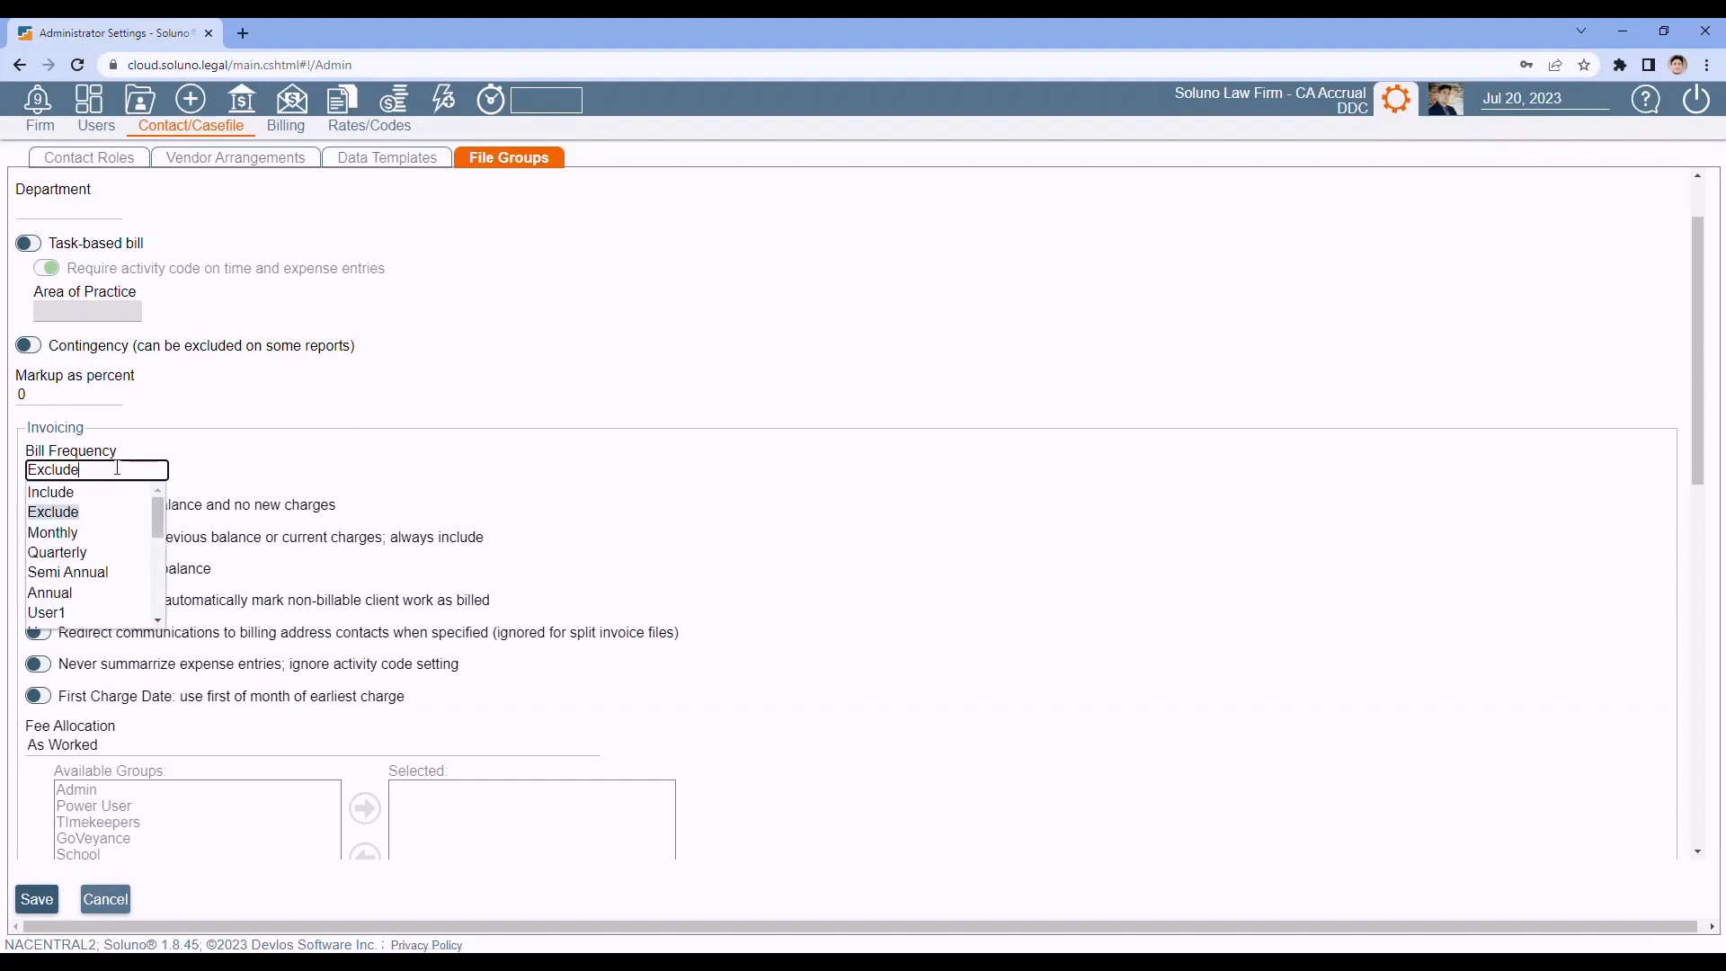
click(81, 531)
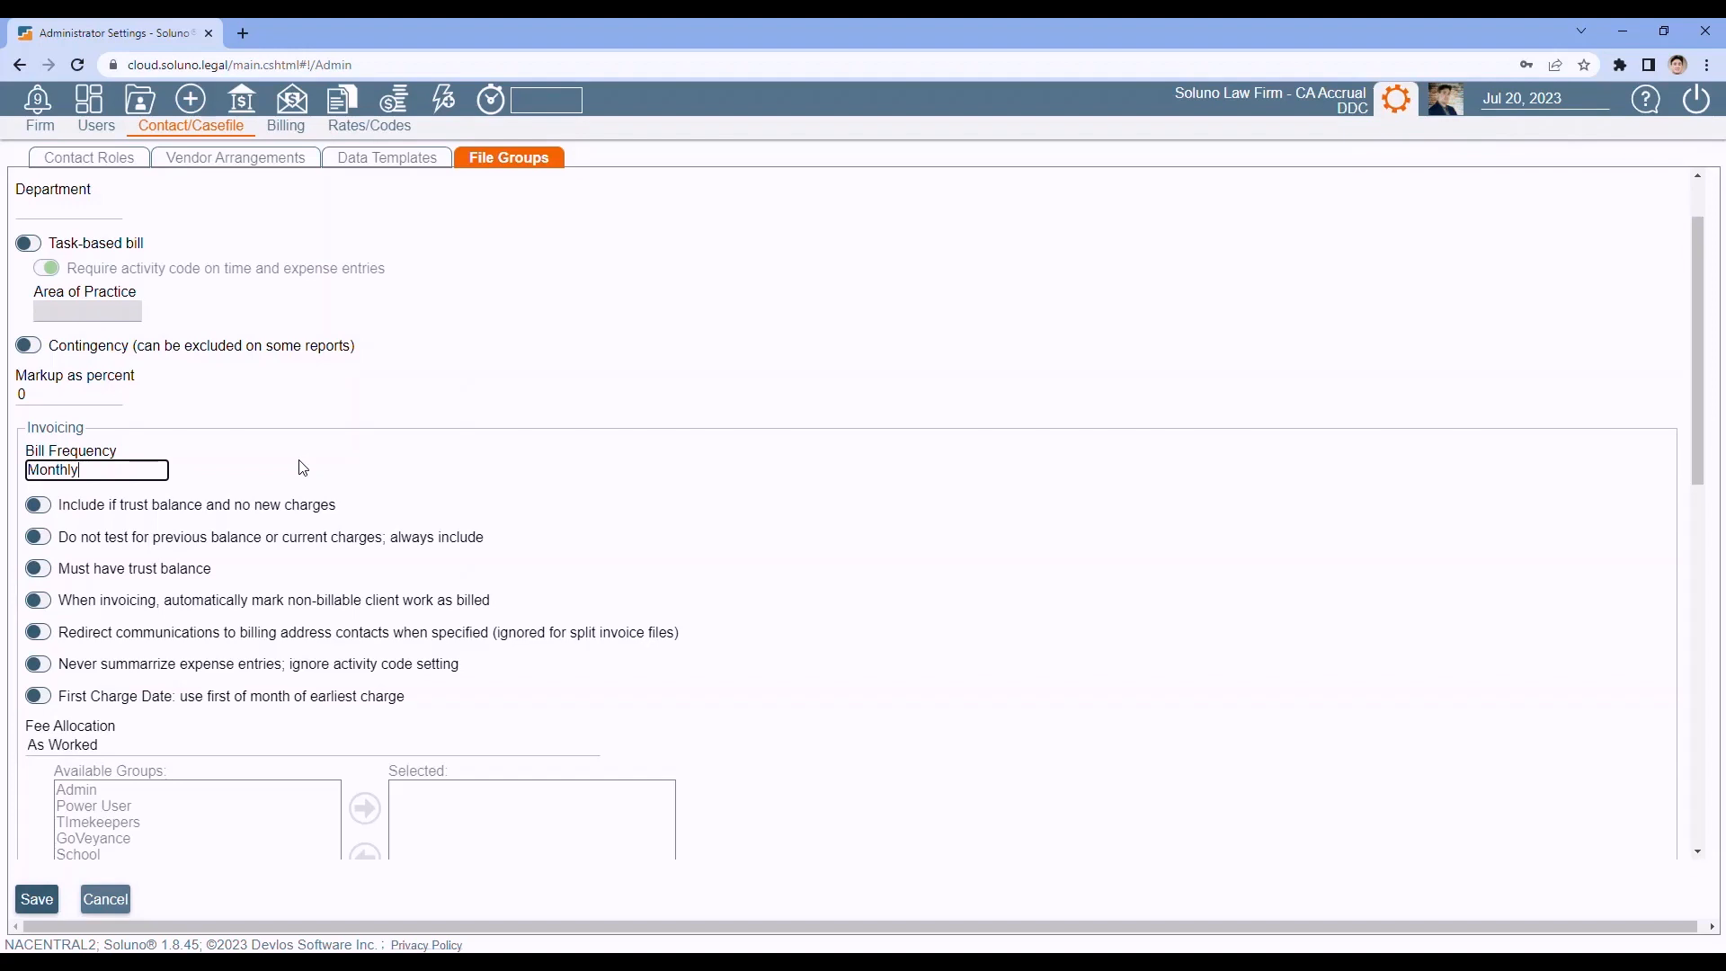
click(124, 467)
click(101, 552)
click(148, 470)
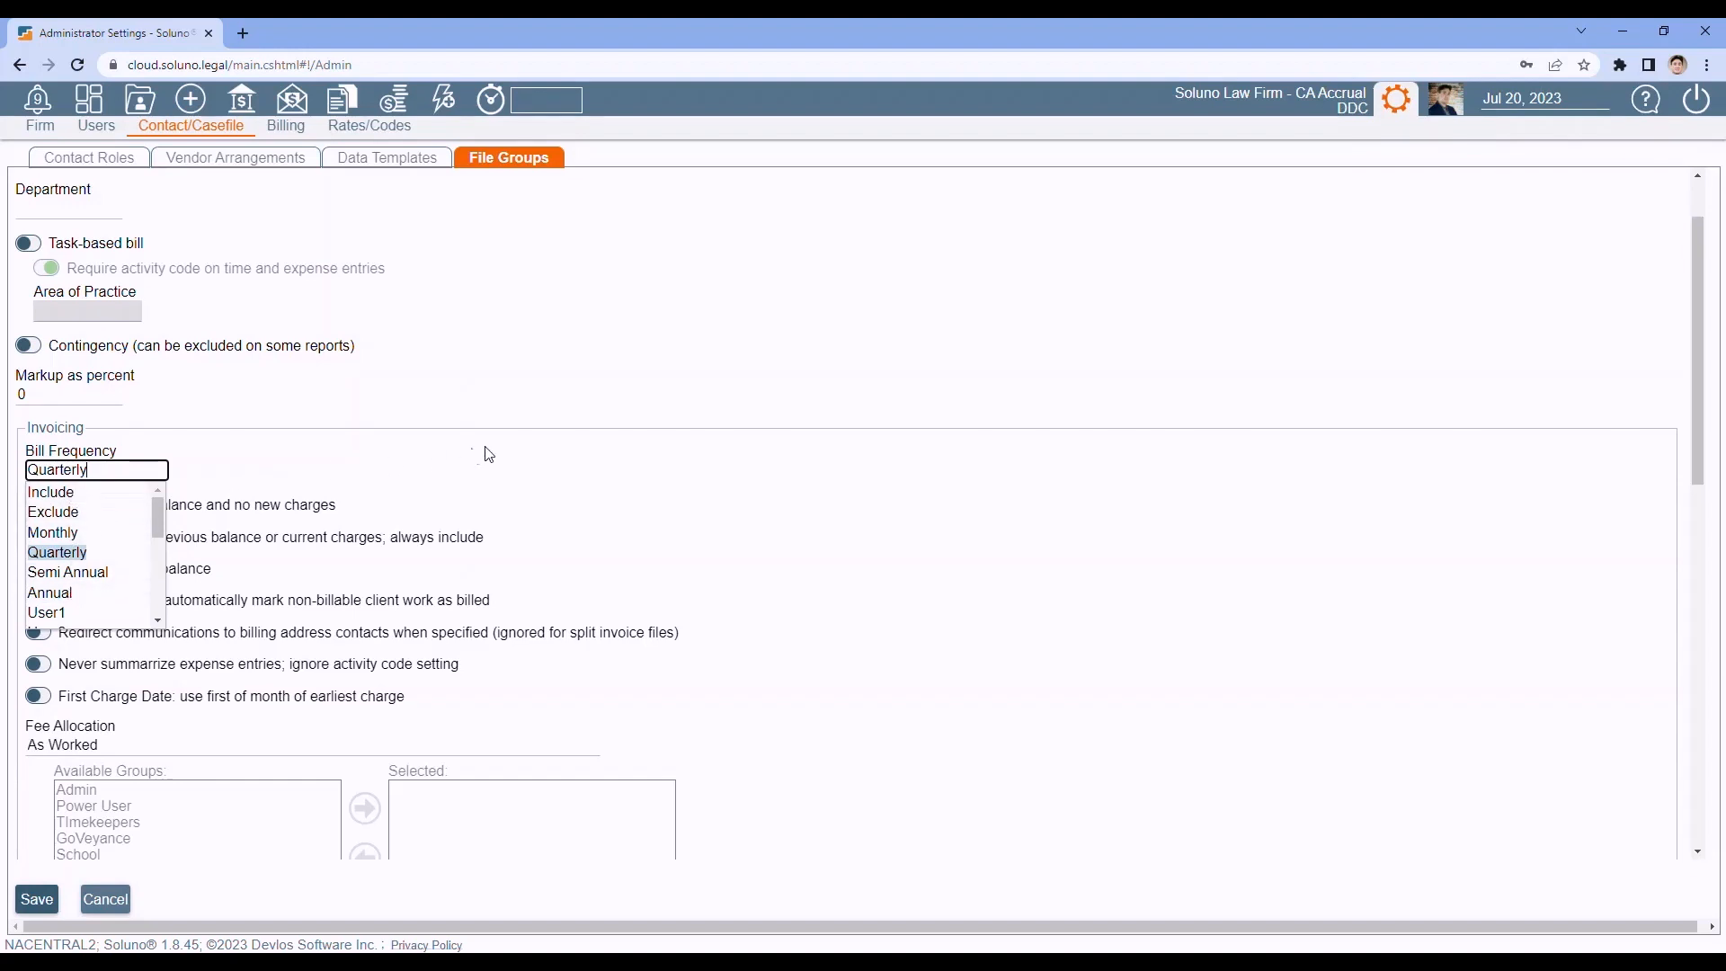
click(71, 494)
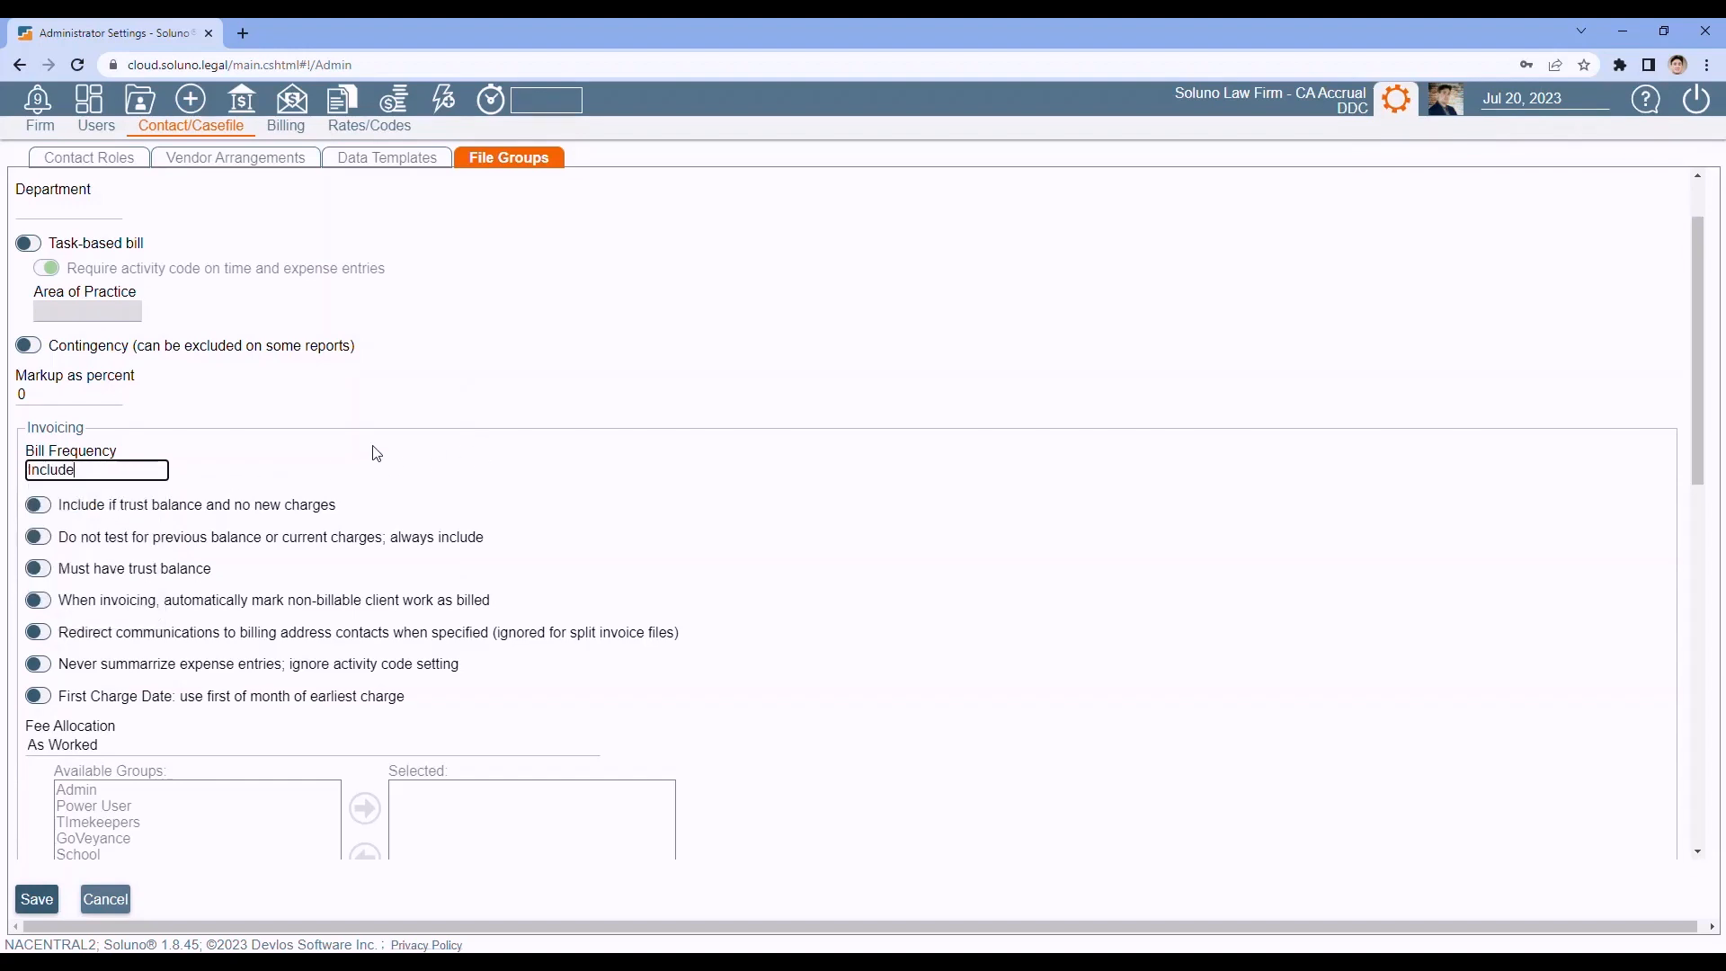
Look through the user-defined bill frequencies, try User1 for the default file group, and discard the edits.
click(124, 471)
scroll(161, 537, down, 1)
drag(160, 538, 153, 615)
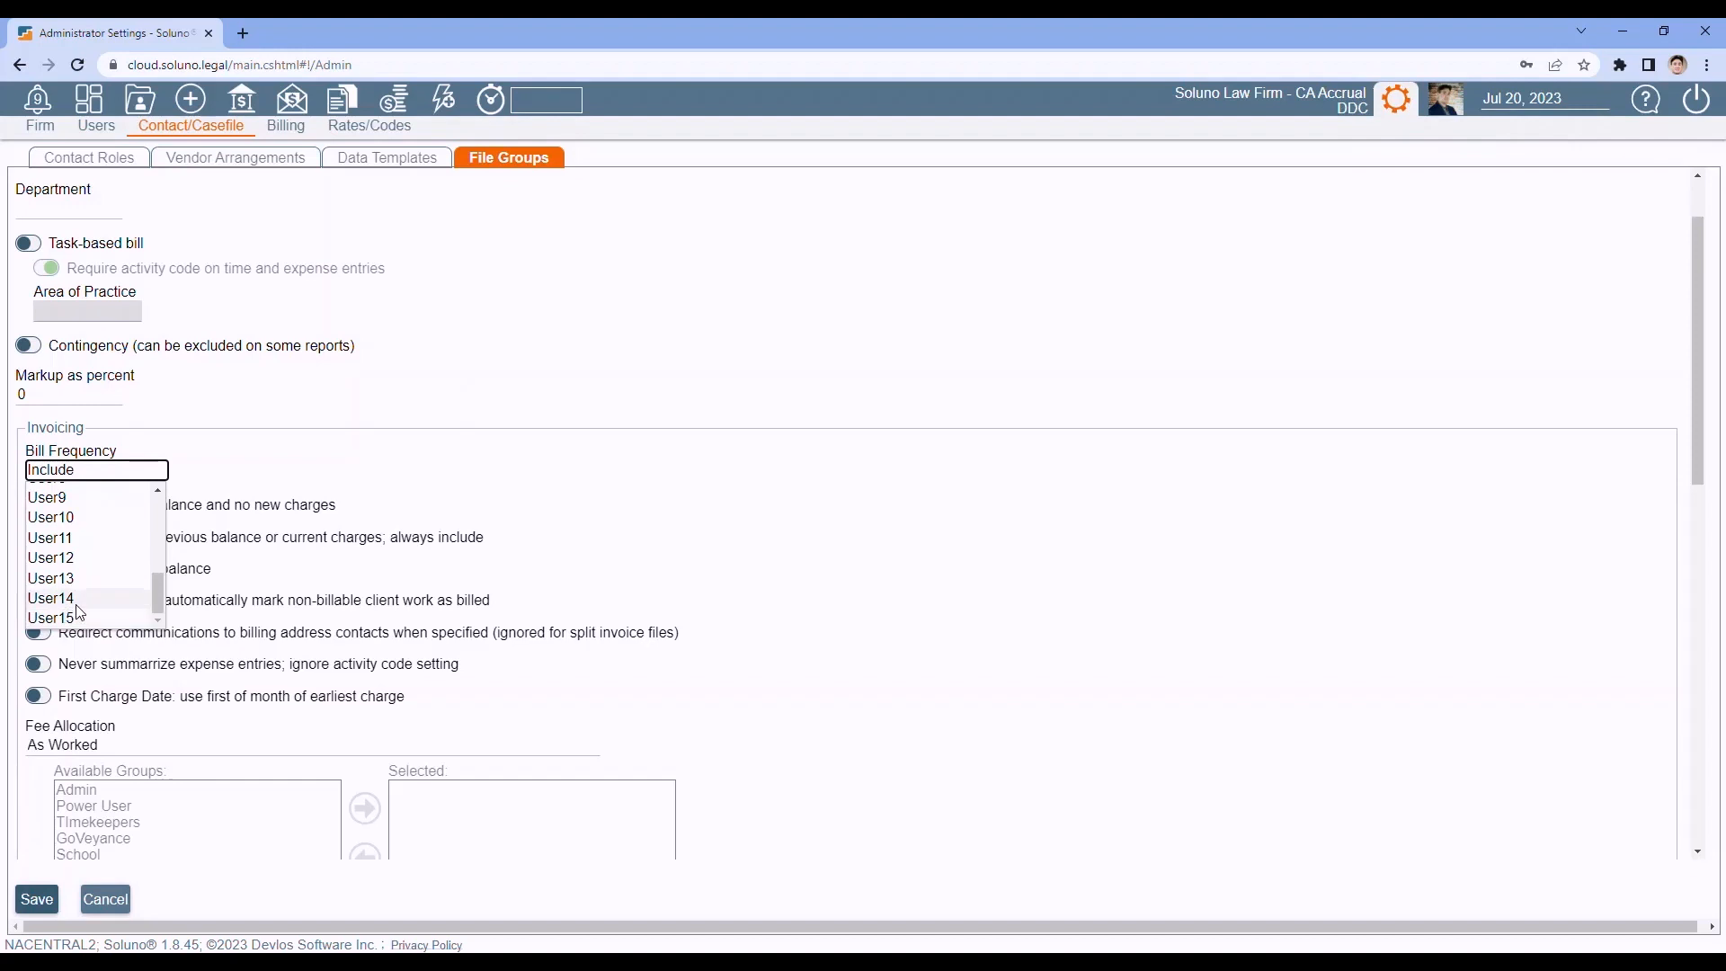
drag(157, 594, 172, 512)
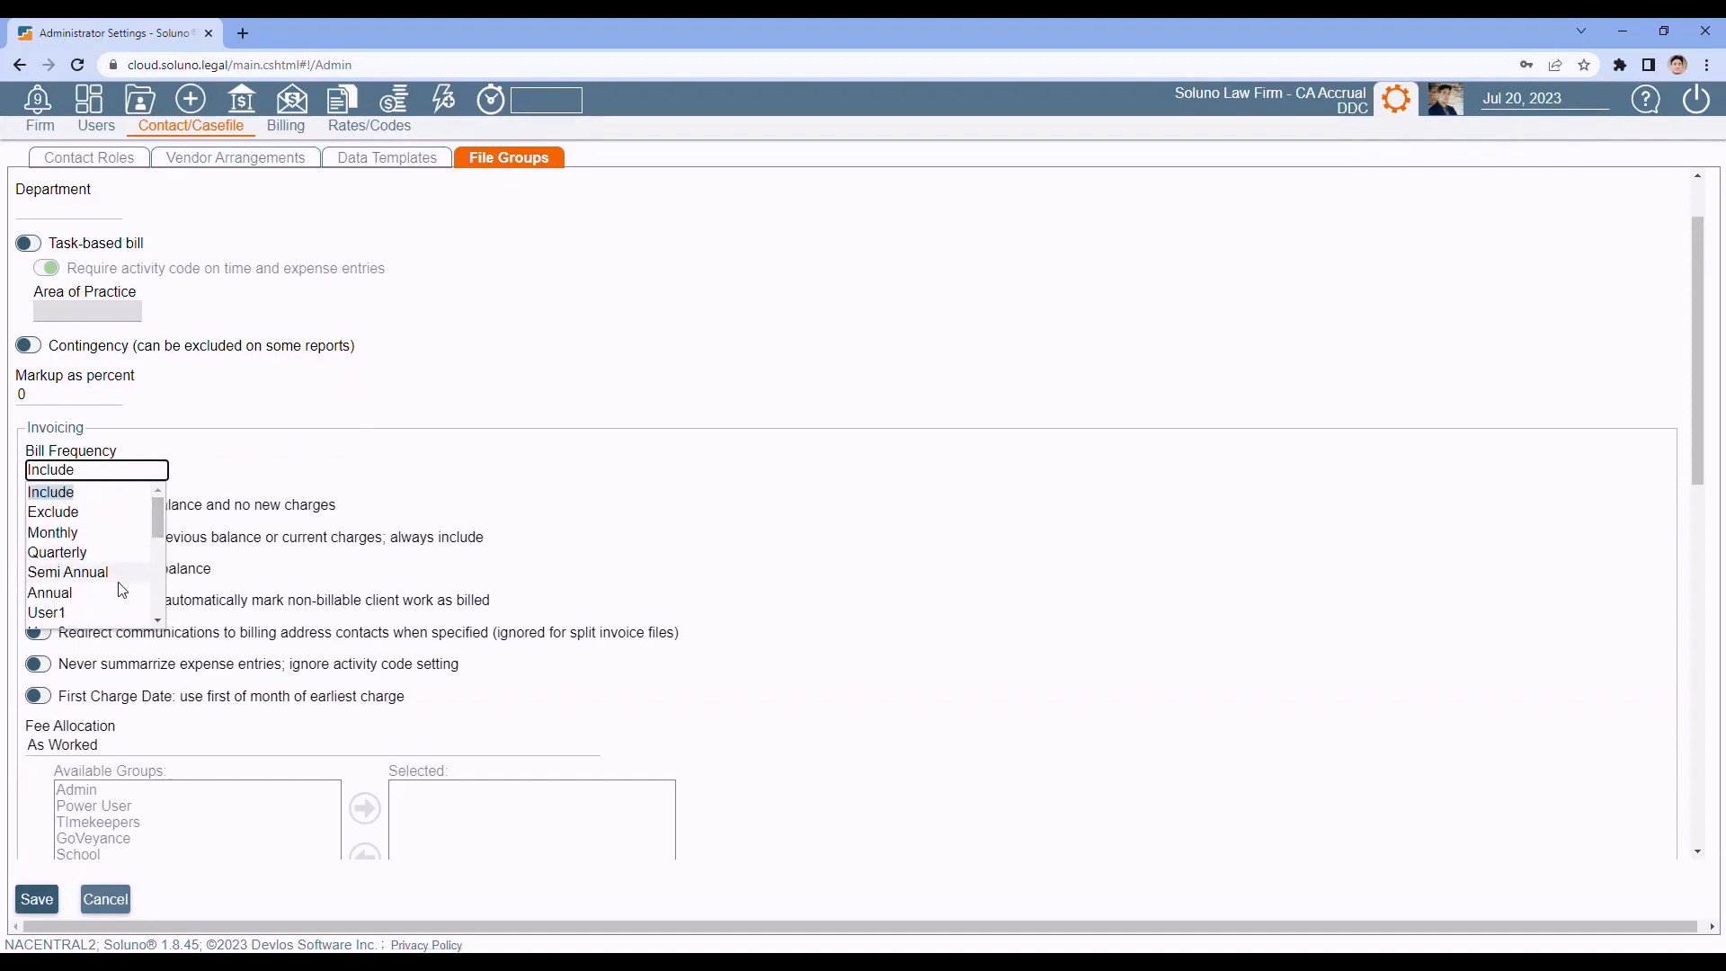
click(73, 613)
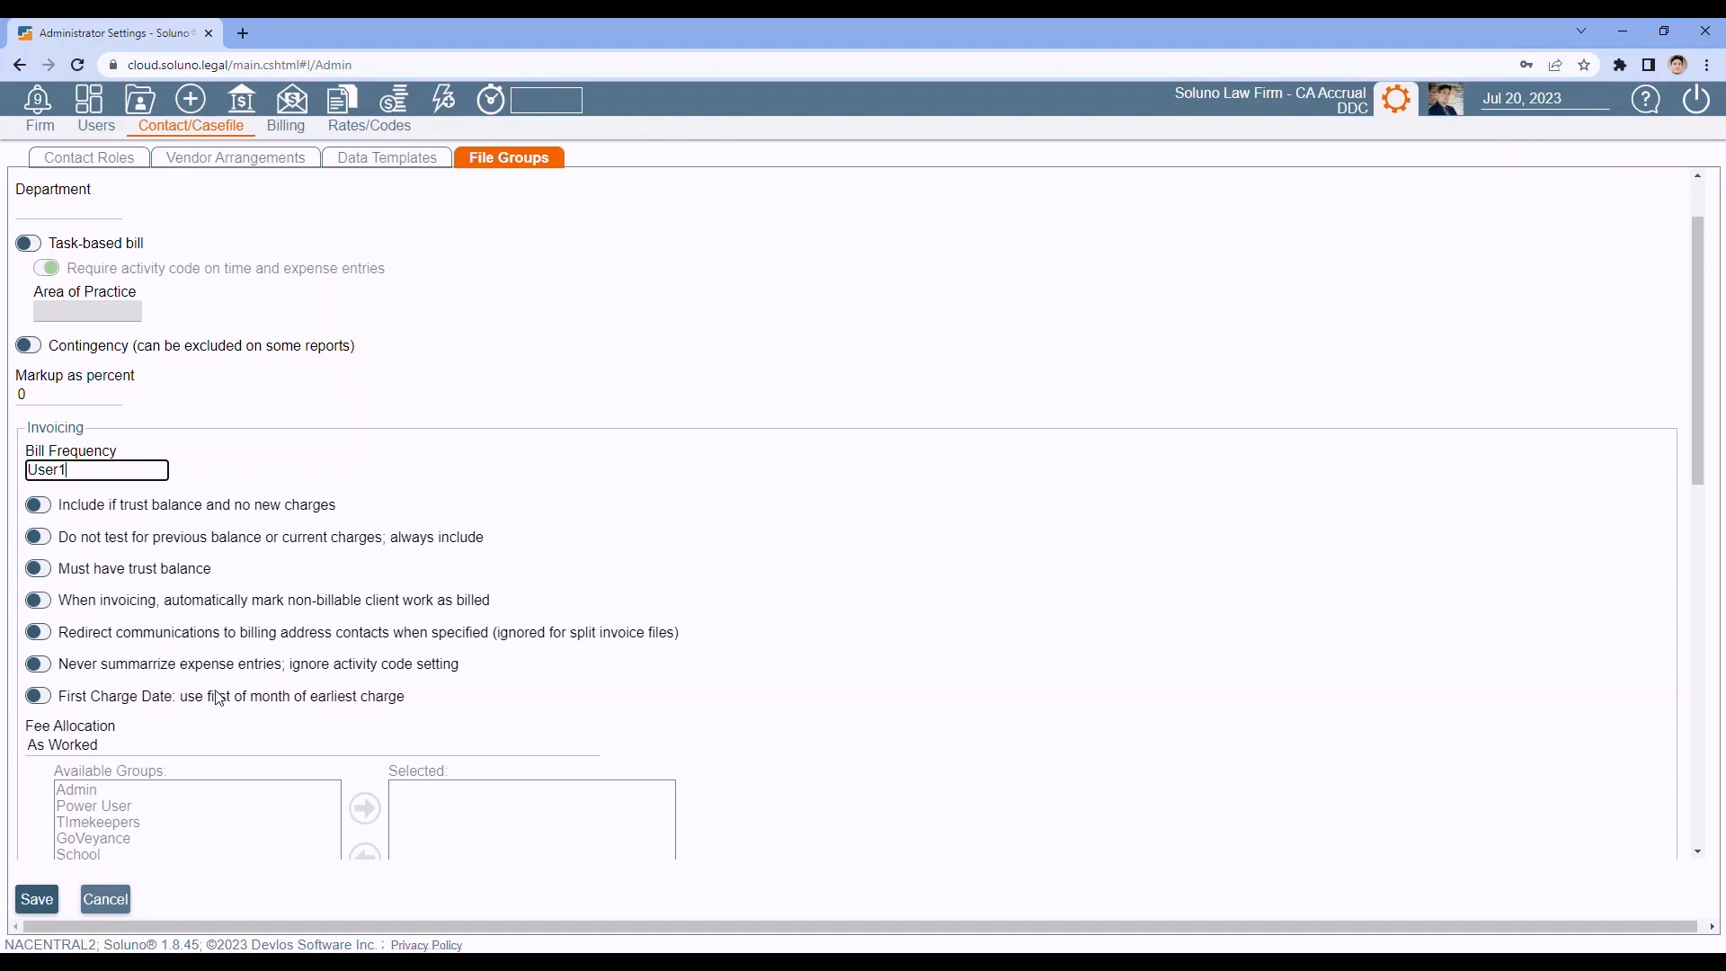
click(107, 899)
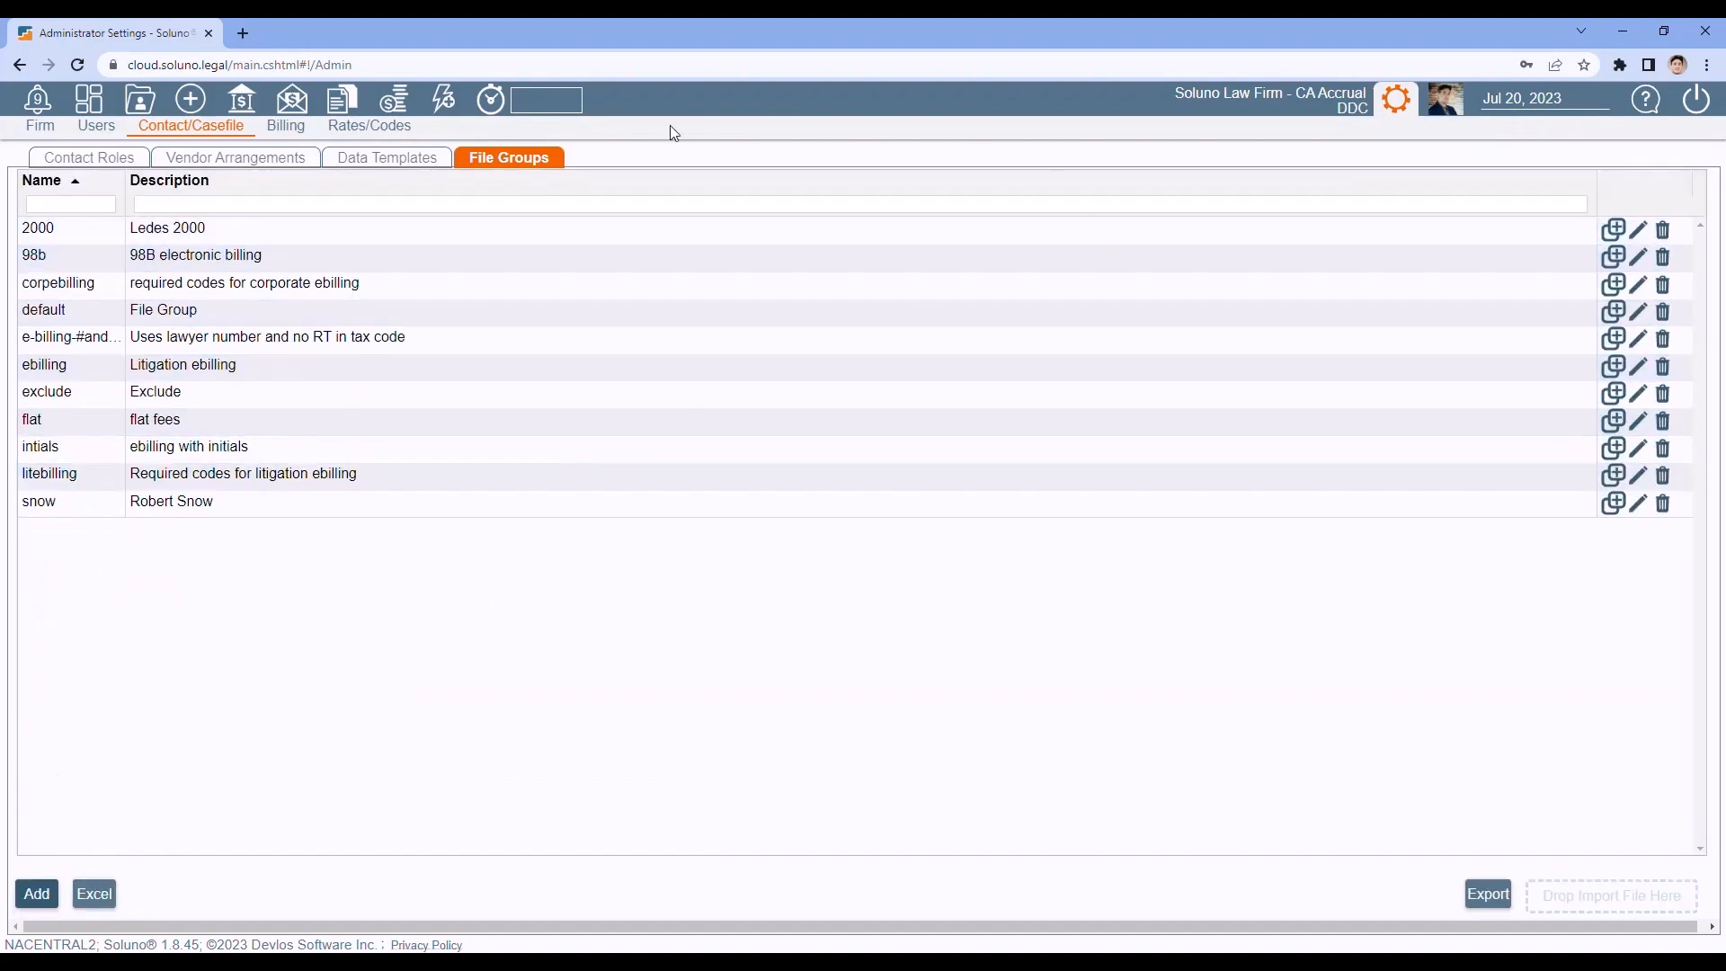
Return to the invoice request form, try the User1 bill frequency for the file scan, and restore it to Automatic.
click(305, 108)
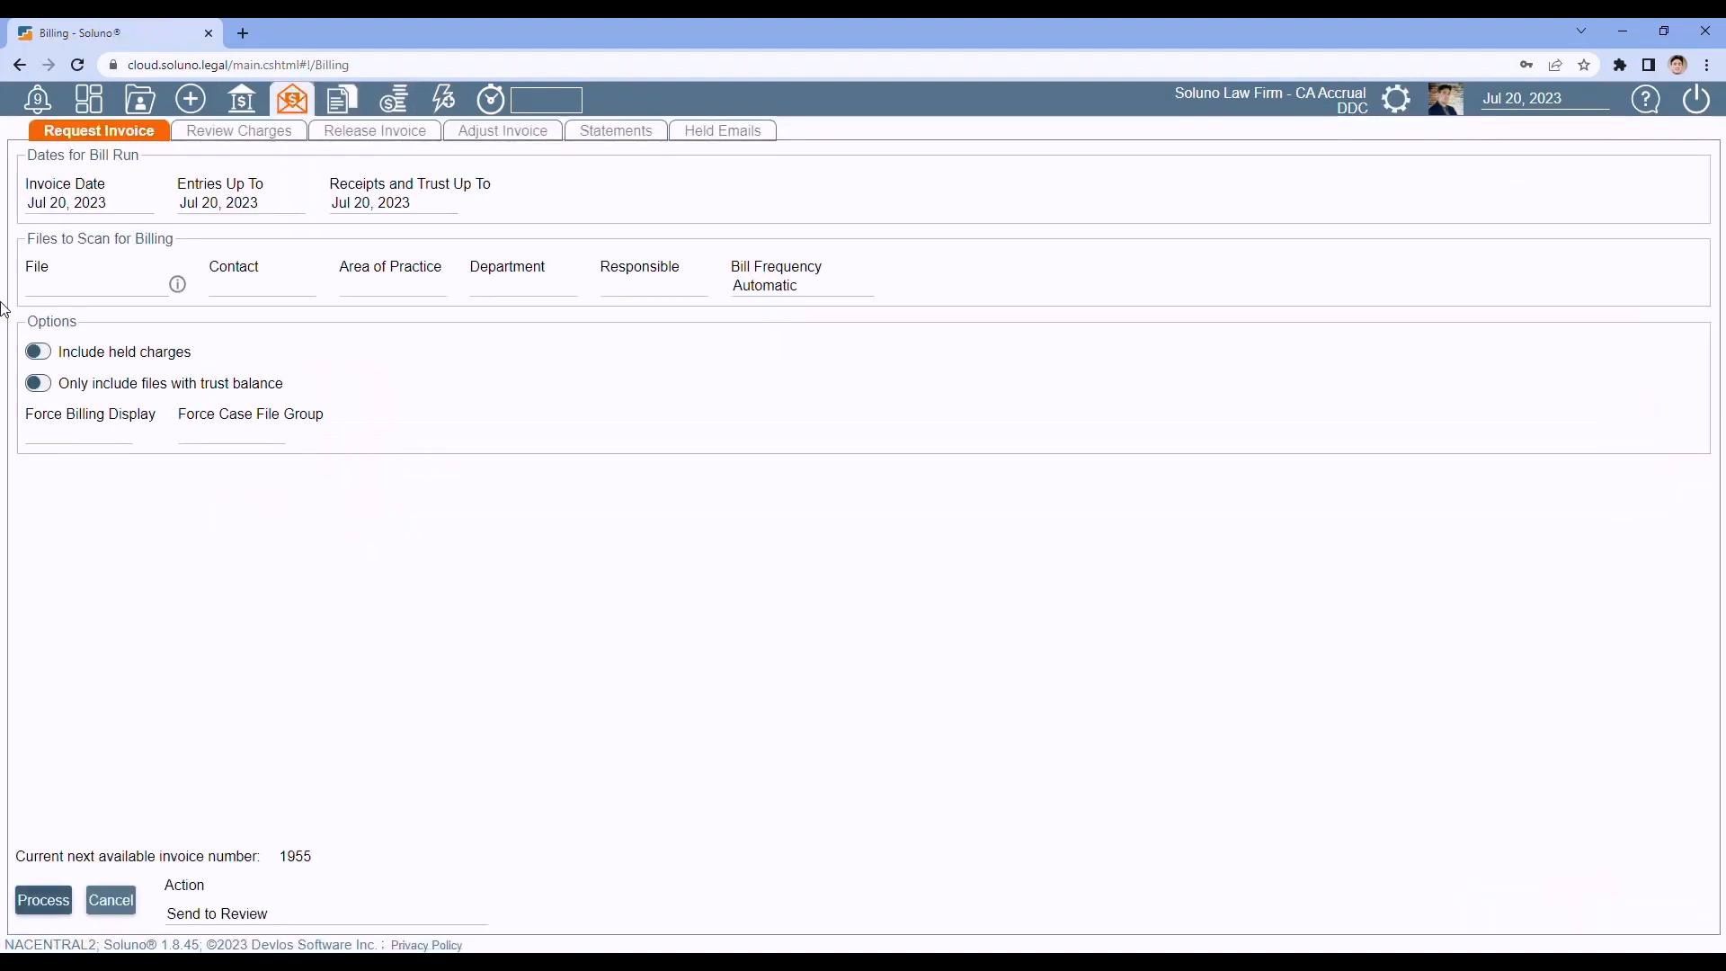
click(821, 285)
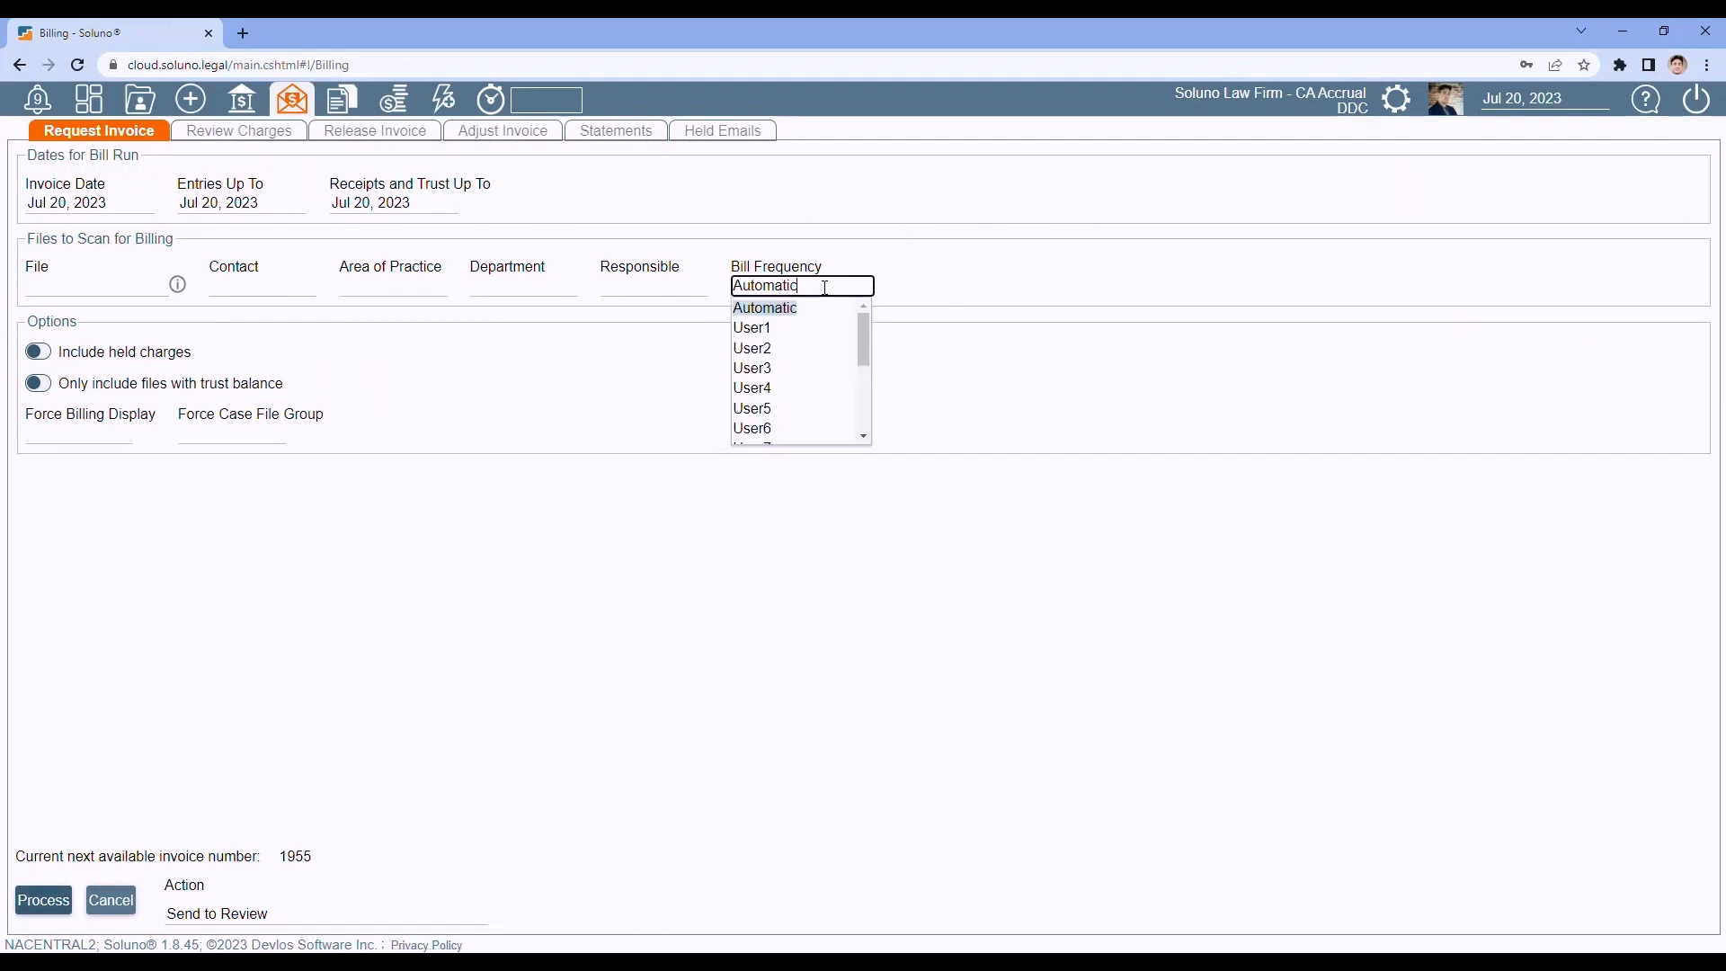
click(767, 329)
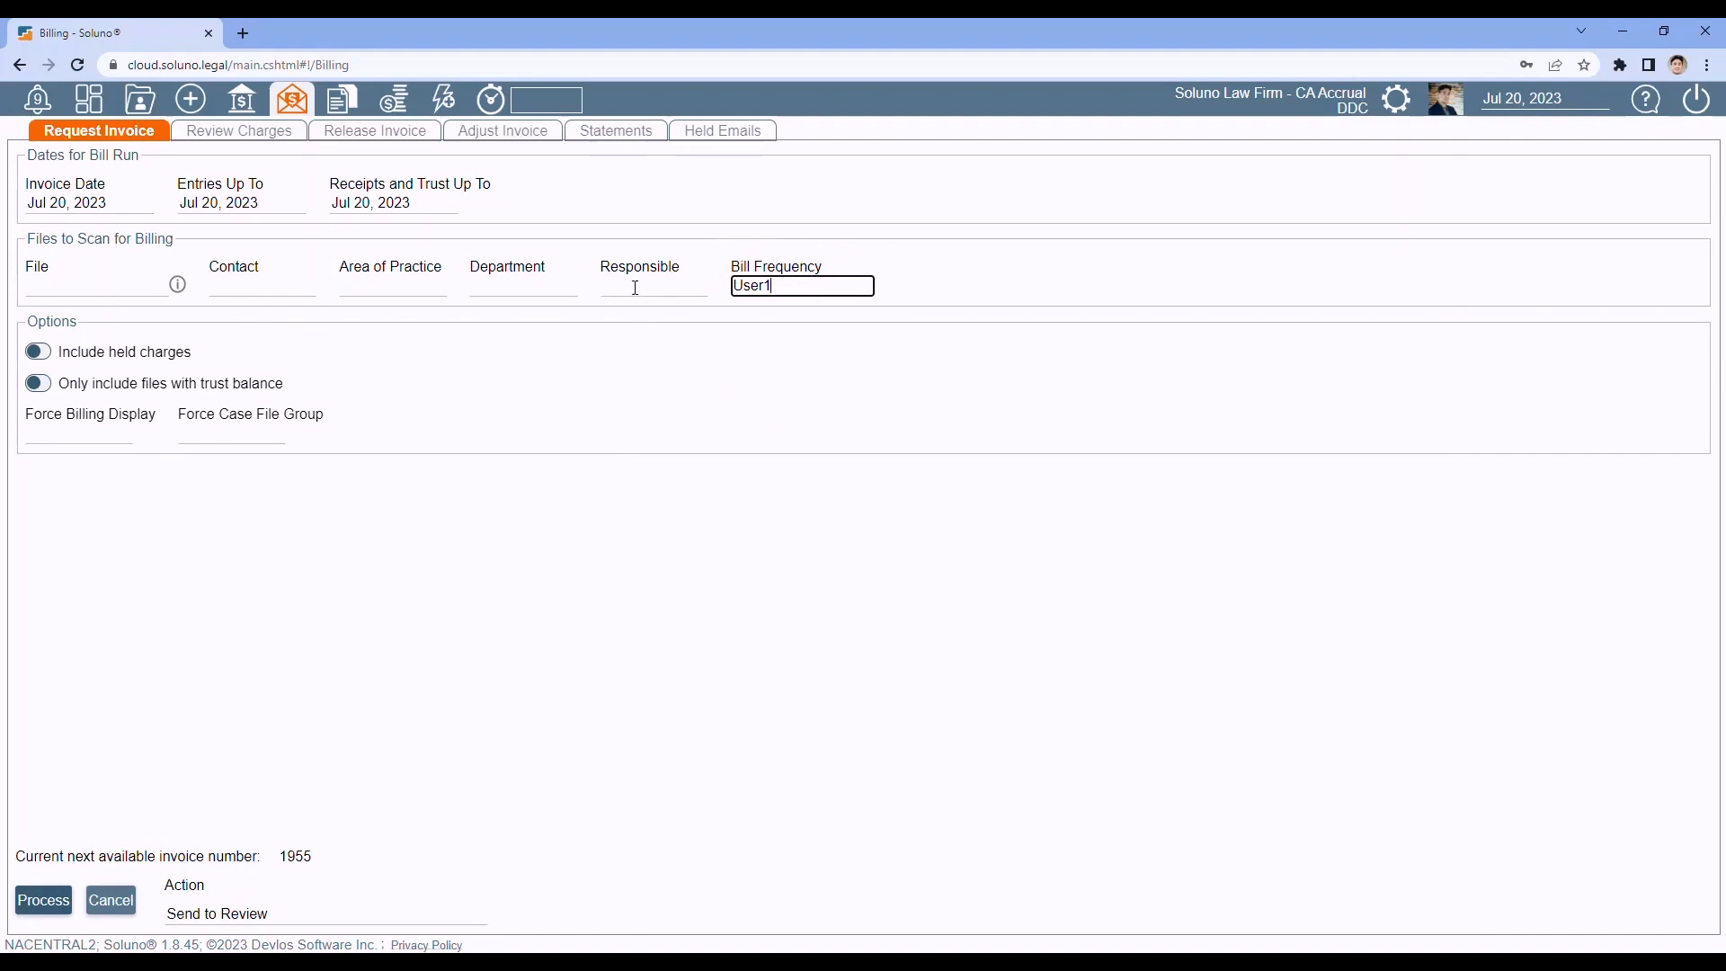
click(798, 287)
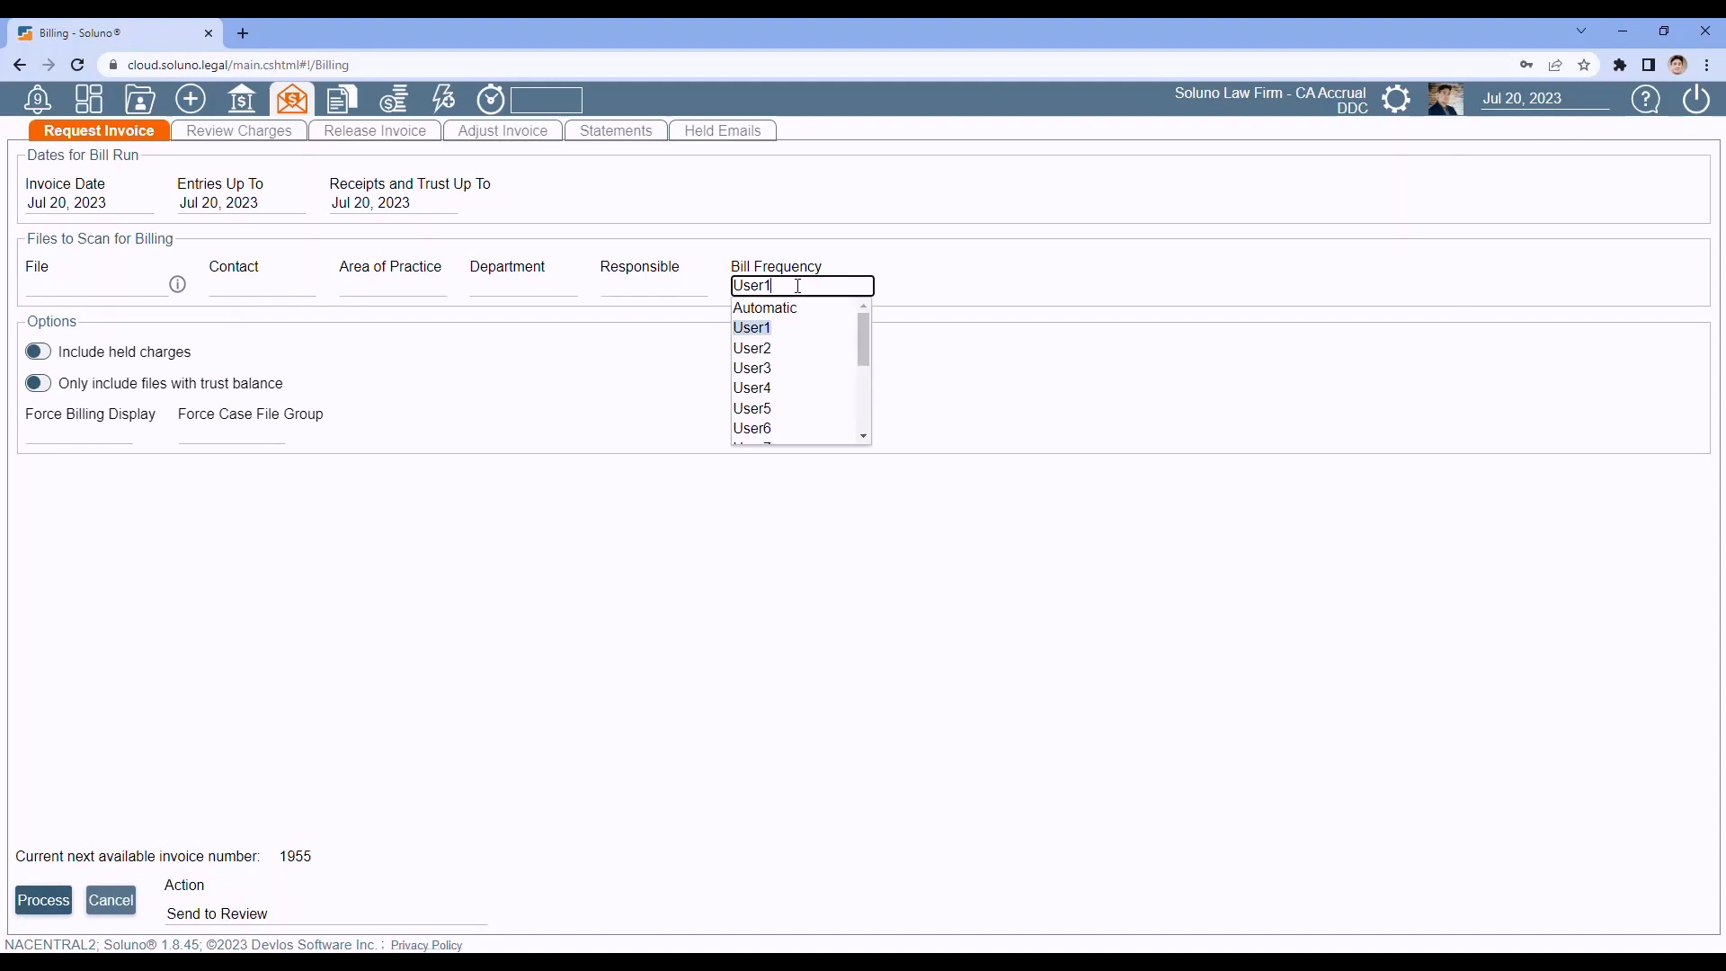
click(781, 309)
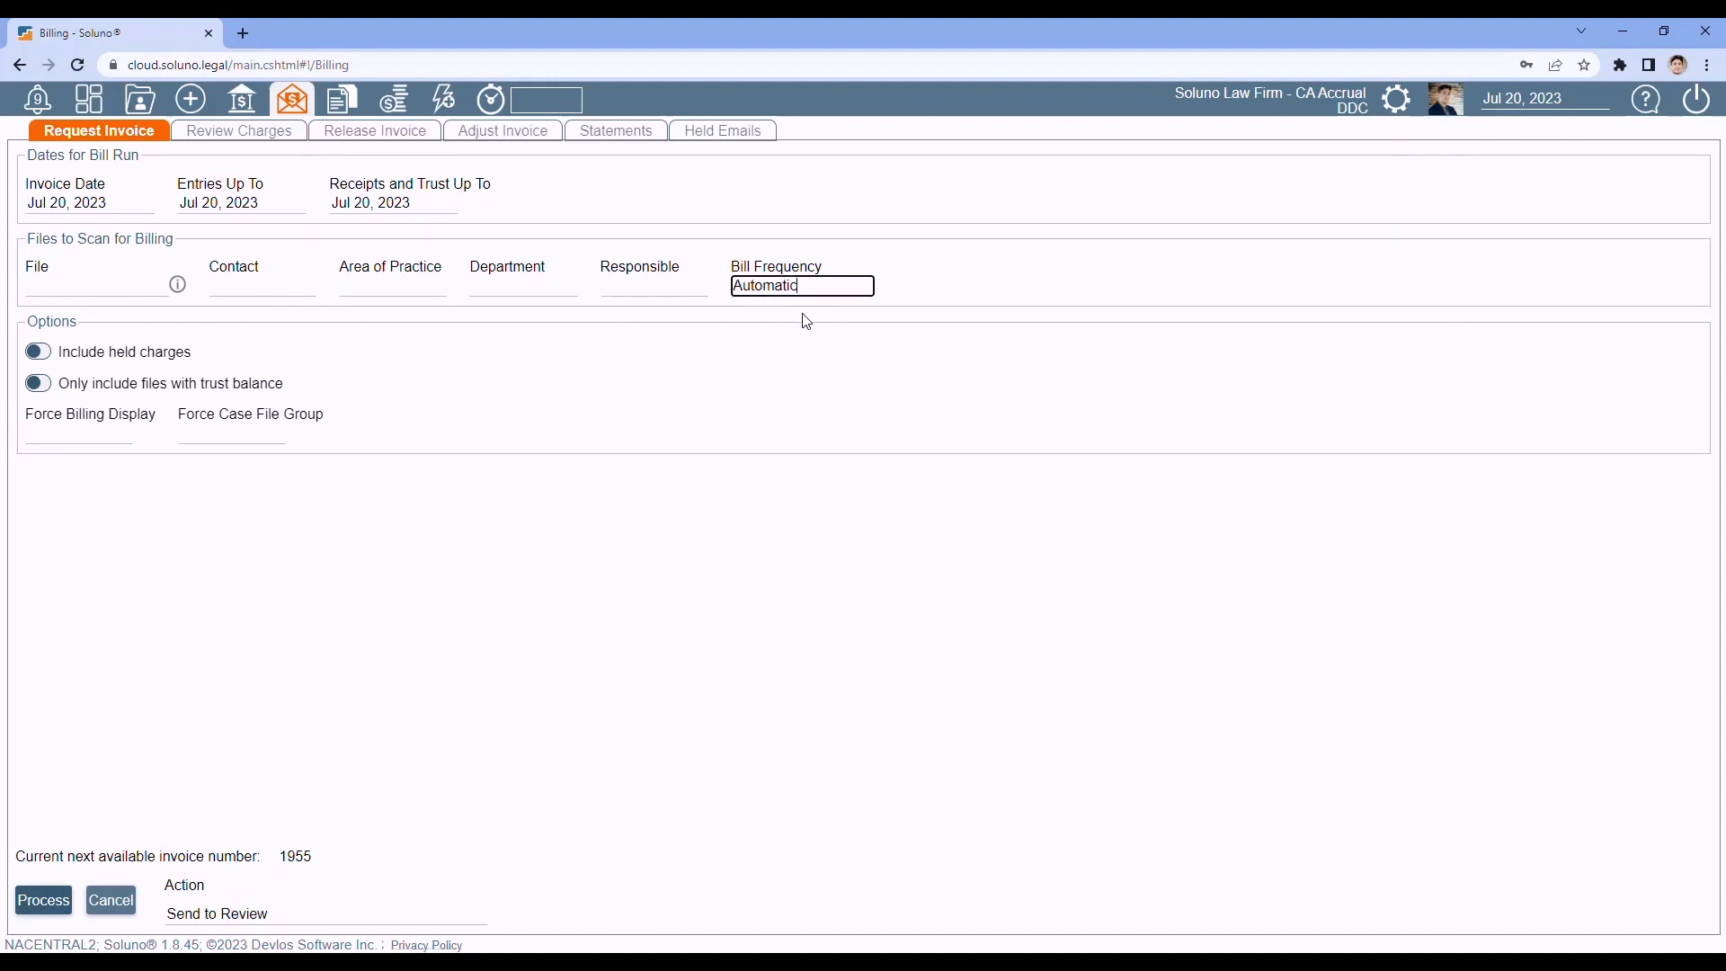
click(818, 288)
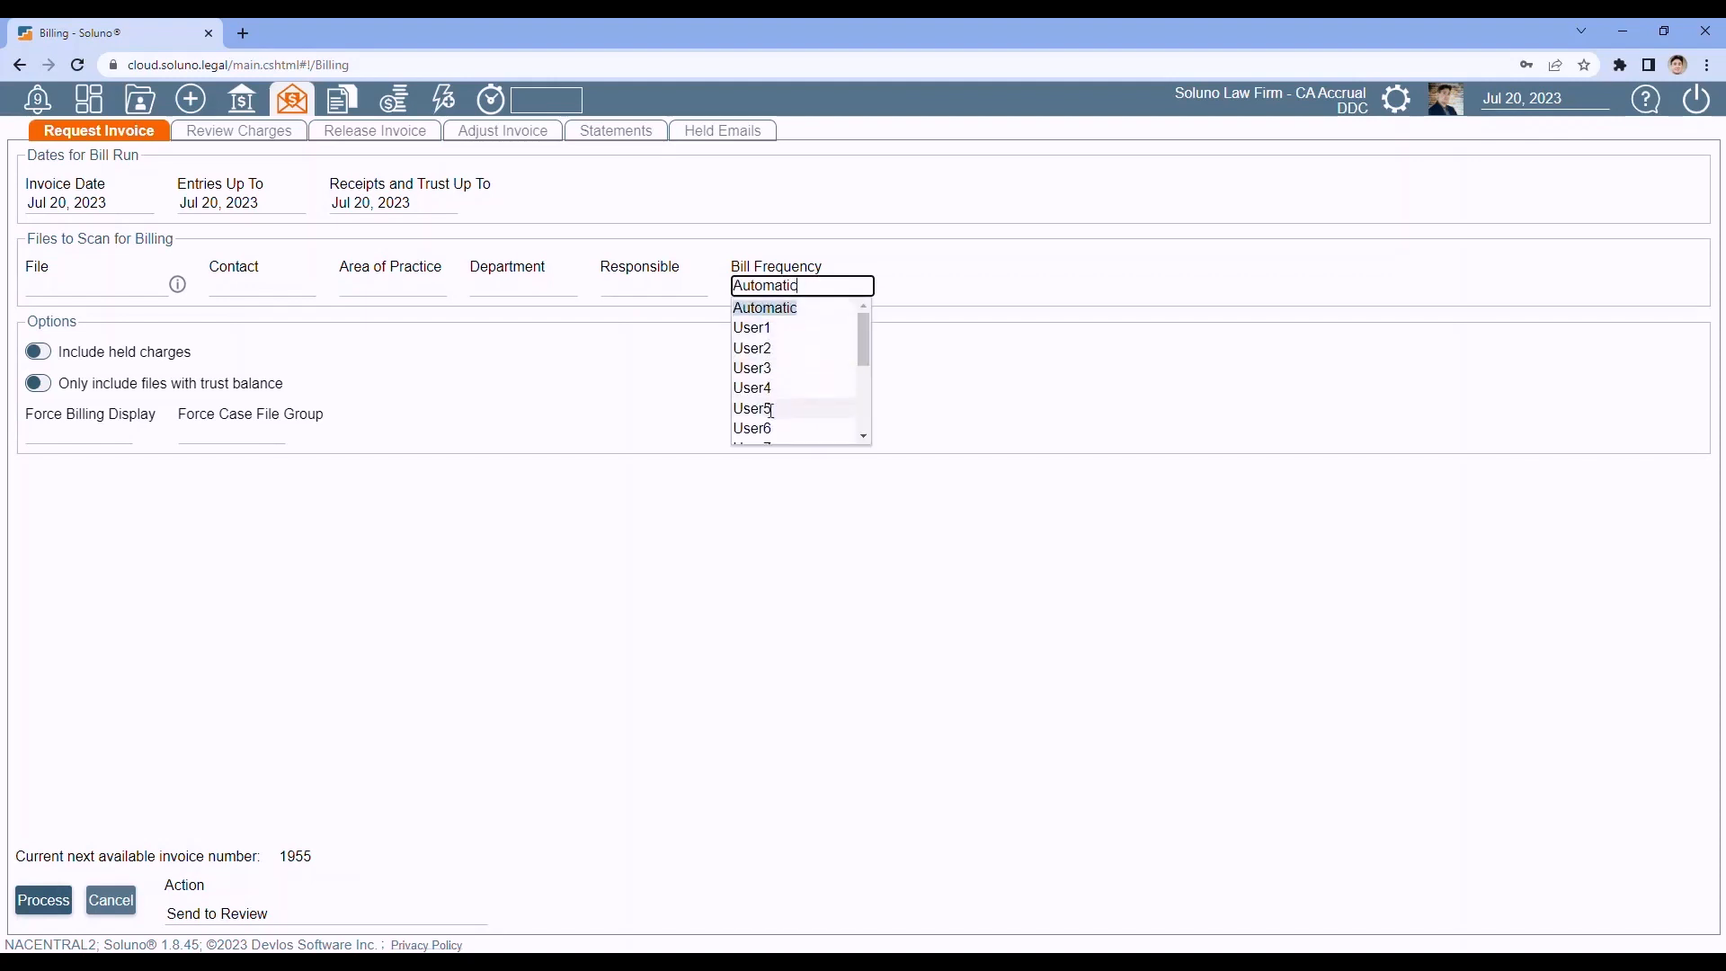
click(595, 378)
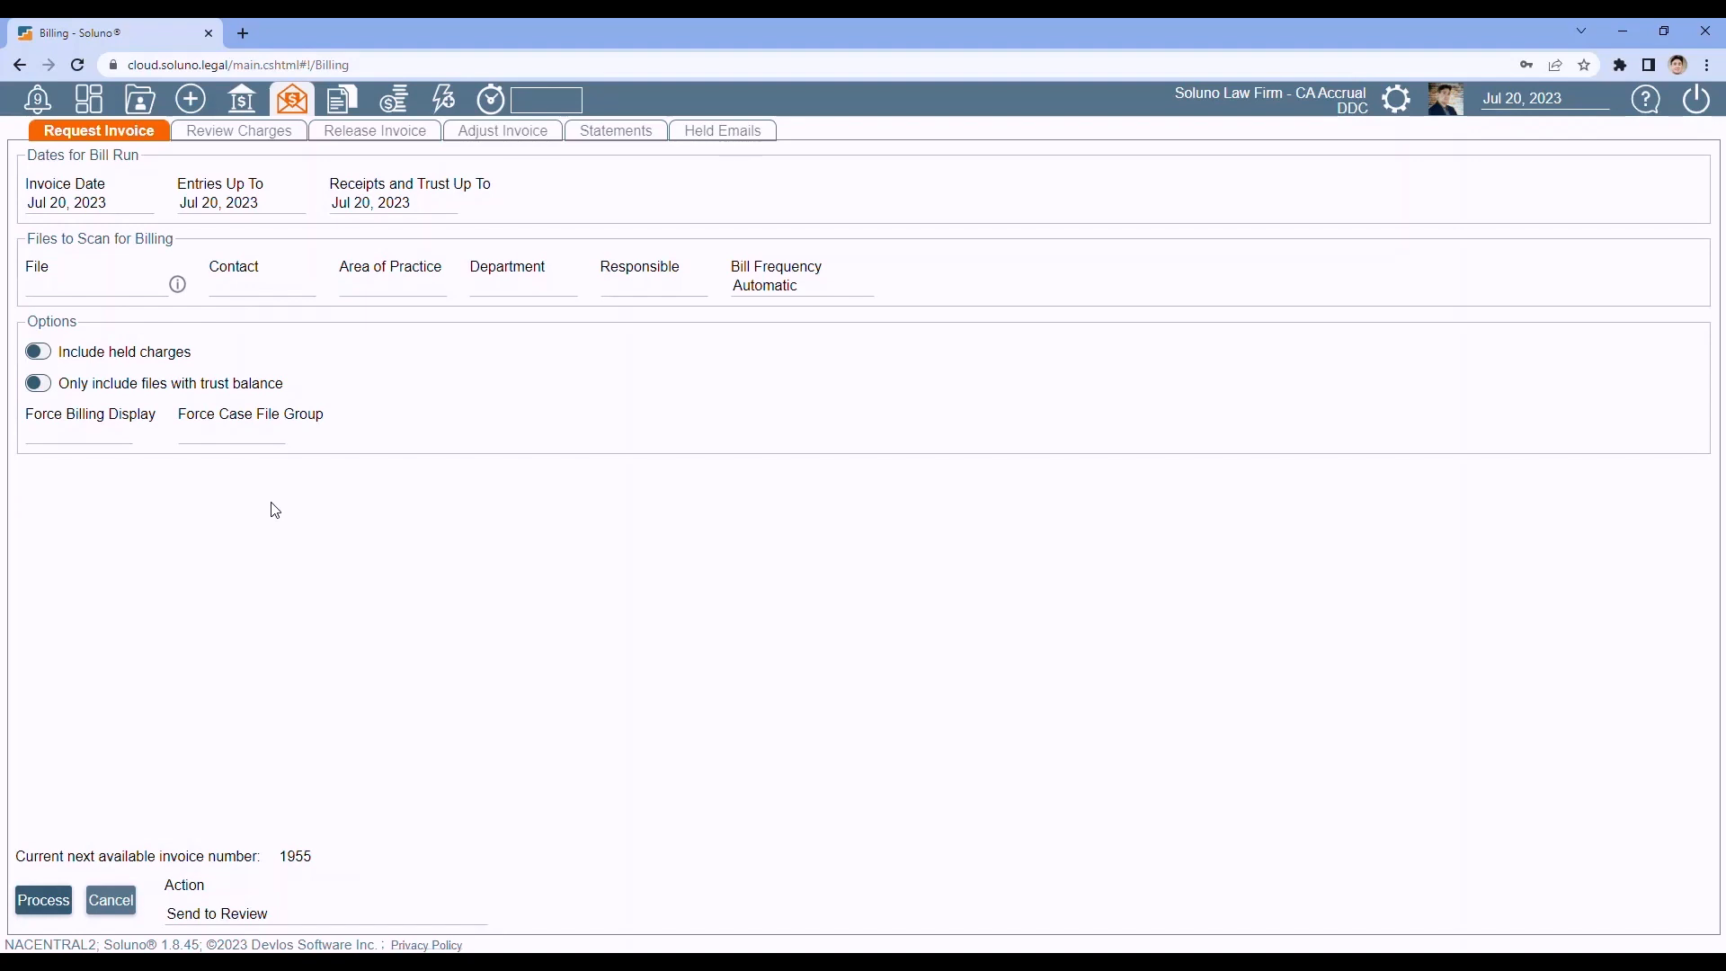
Turn the options for including held charges and only including files with a trust balance on and off again.
click(37, 352)
click(37, 351)
click(47, 388)
click(40, 383)
Check the Force Billing Display choices, and try default as the forced case file group before clearing it.
click(59, 433)
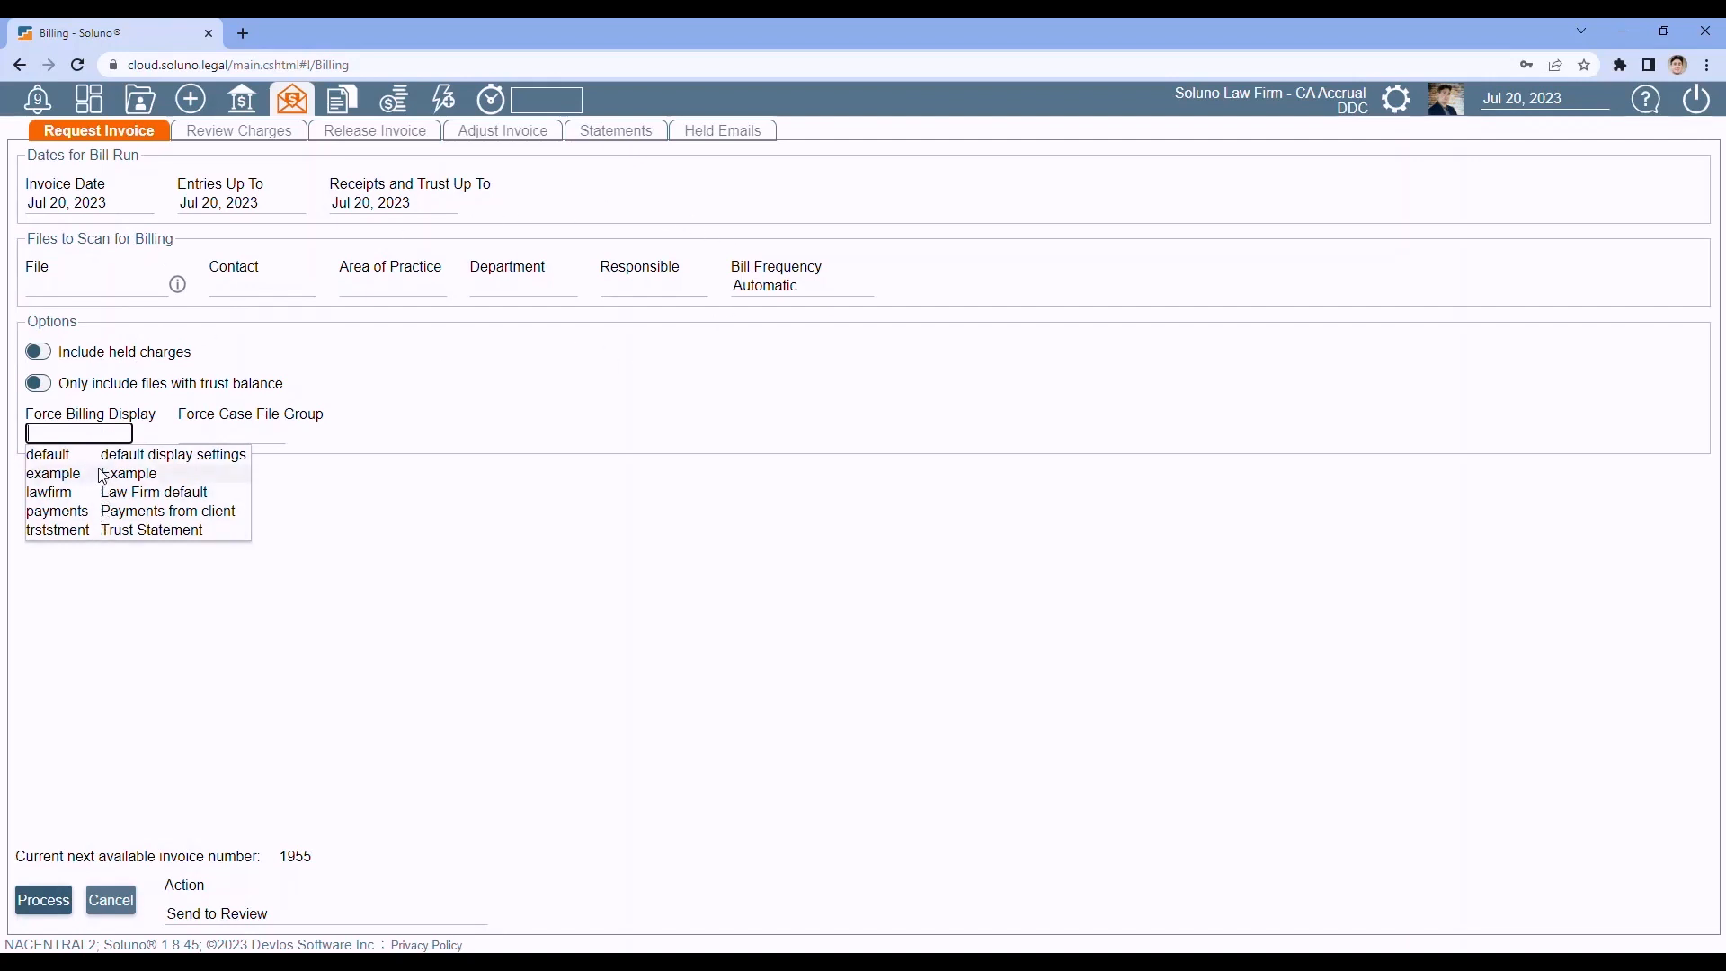
click(594, 584)
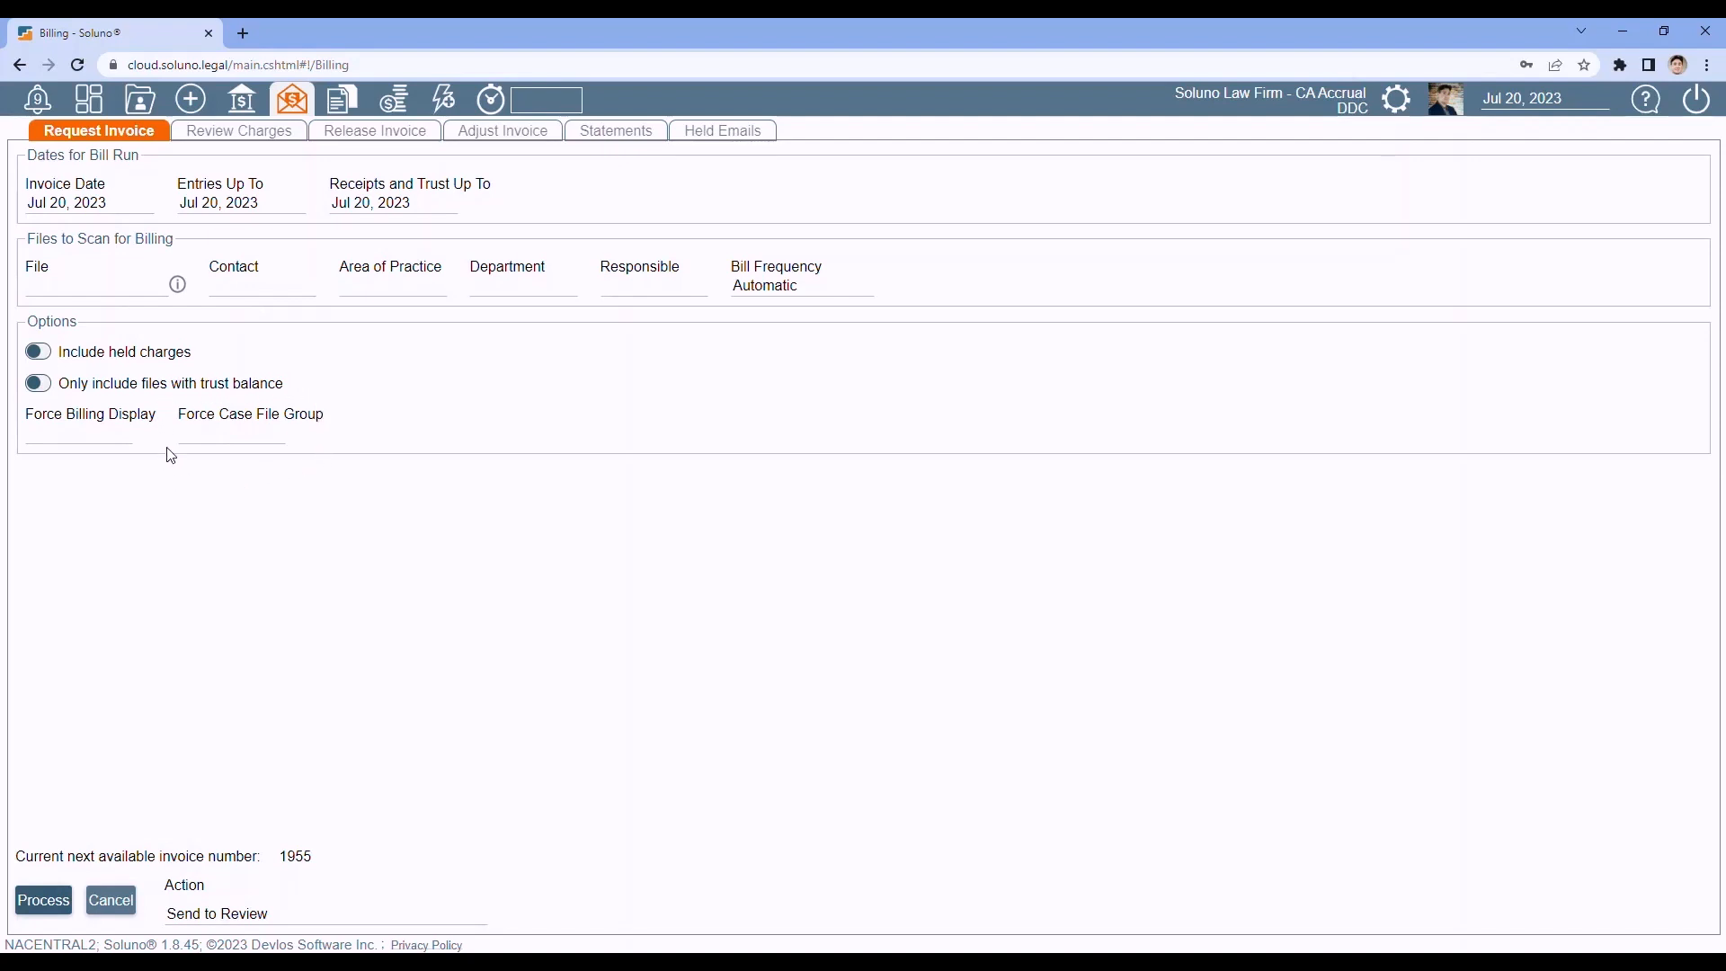
click(225, 435)
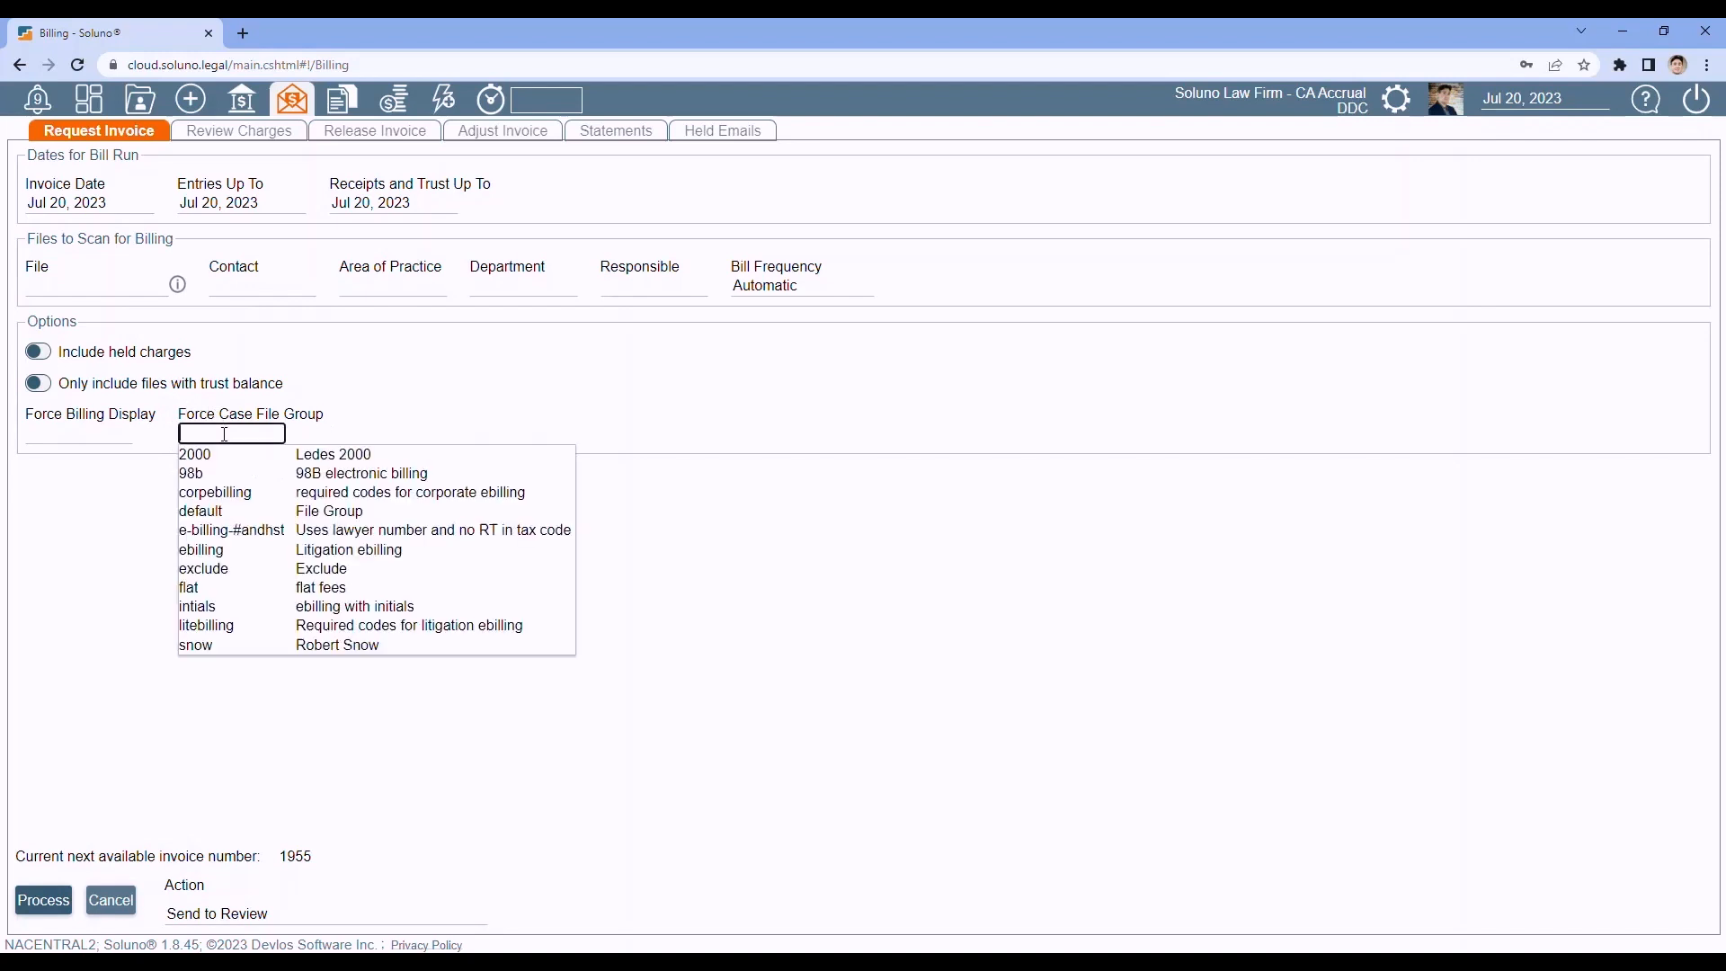
click(314, 510)
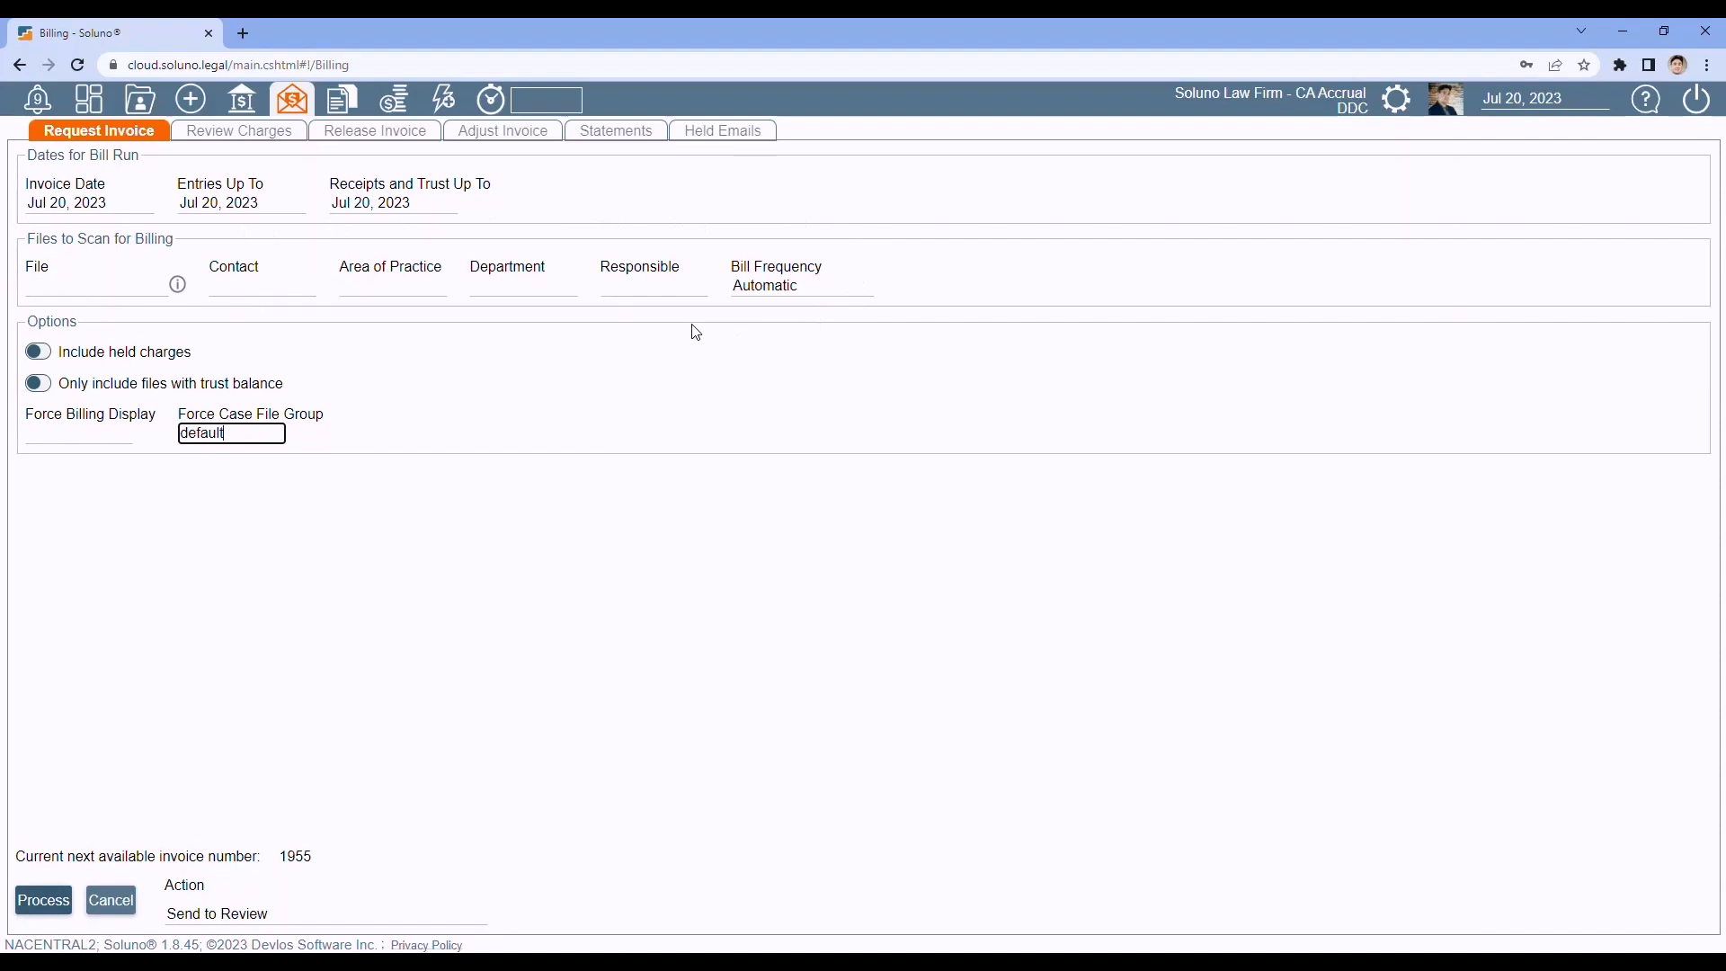
double_click(224, 432)
key(BackSpace)
click(79, 539)
Review the available processing actions for the bill run without changing the selected one.
click(319, 912)
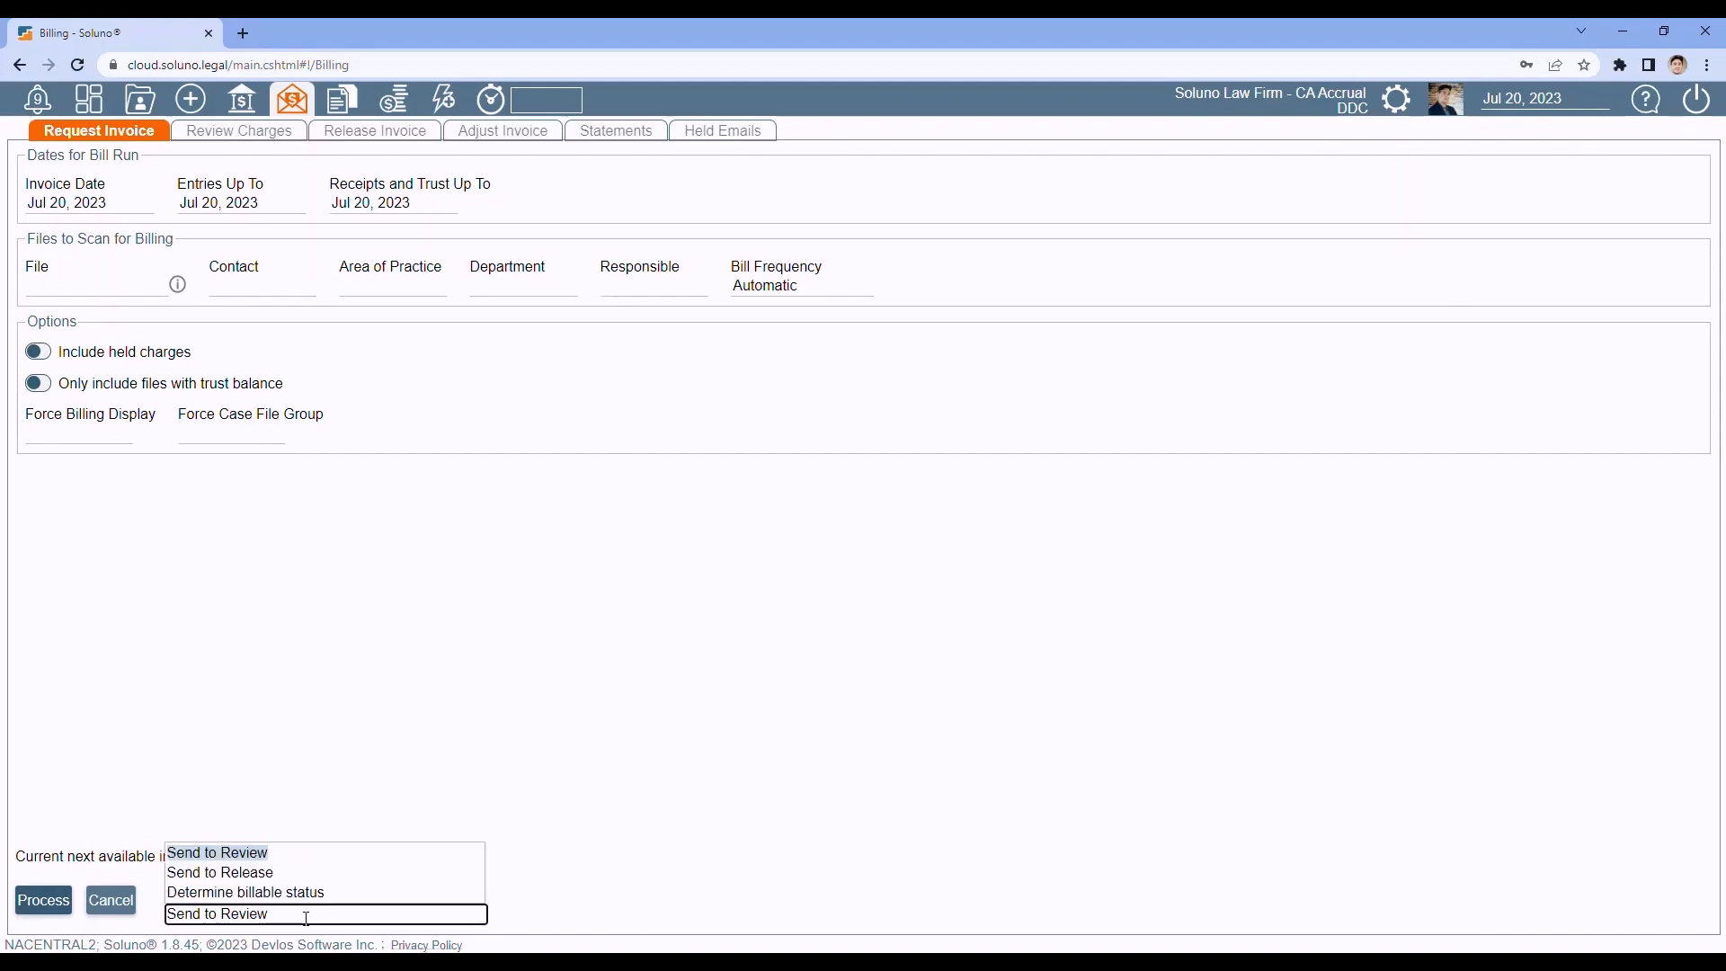
click(426, 634)
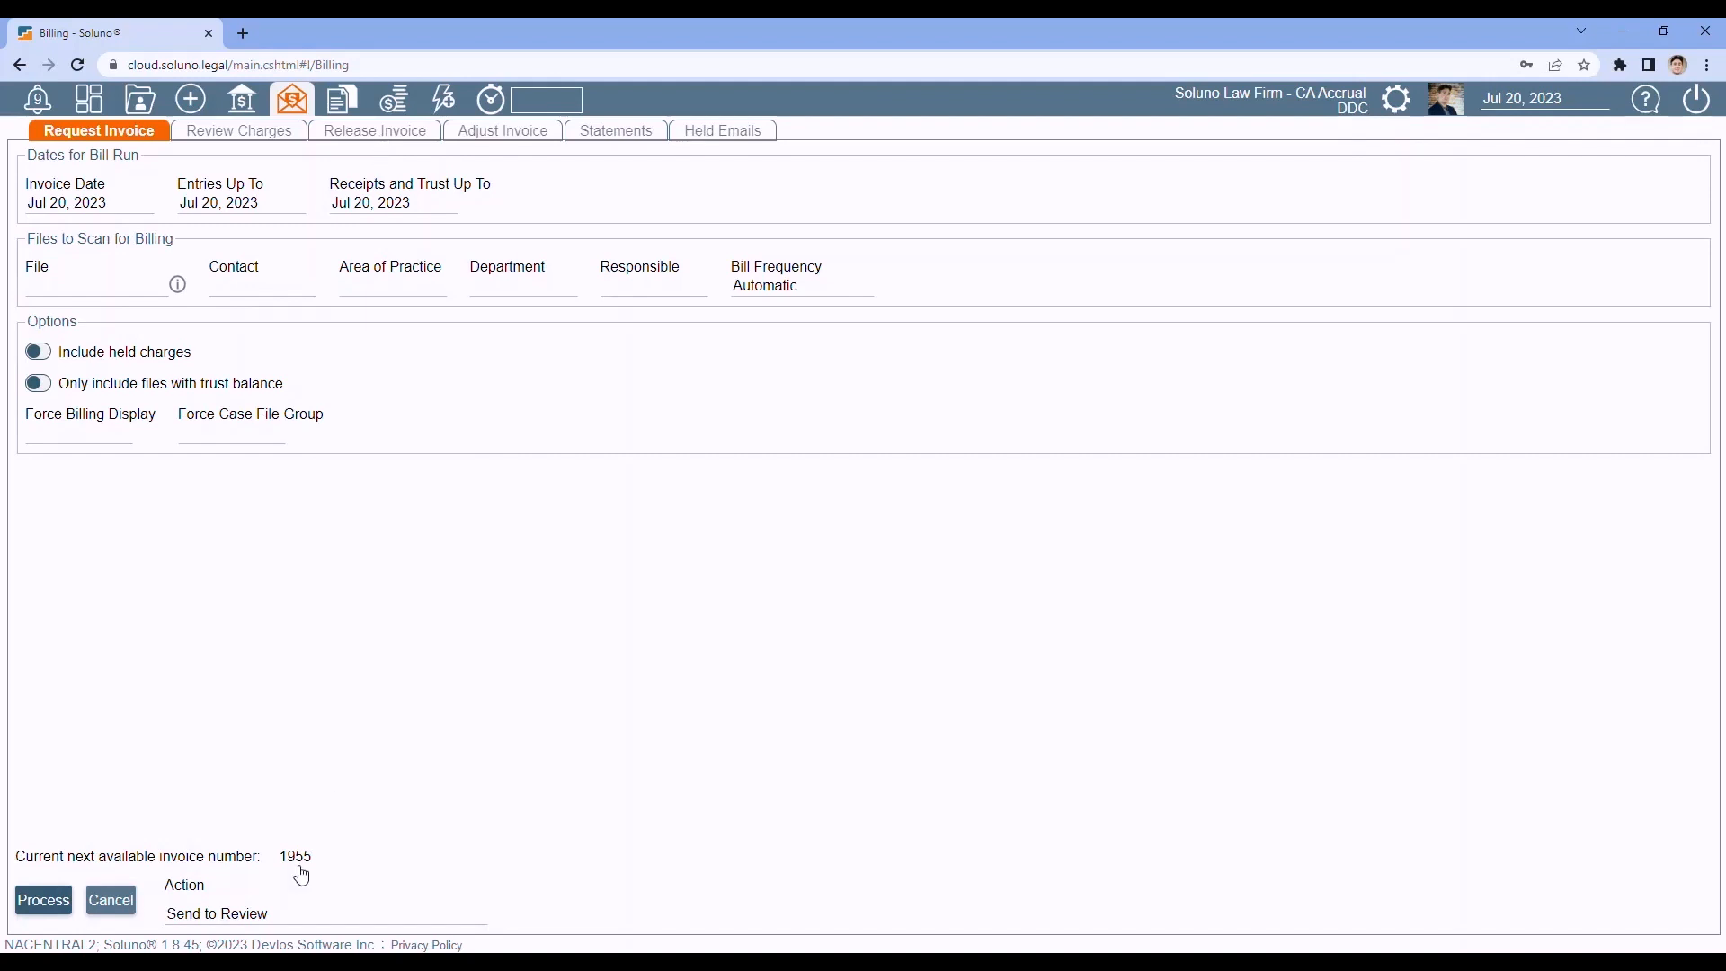
Choose Send to Review, and set invoice date Jul 1, 2023, entries up to Jun 30, 2023, and receipts and trust up to Jul 1, 2023.
click(286, 910)
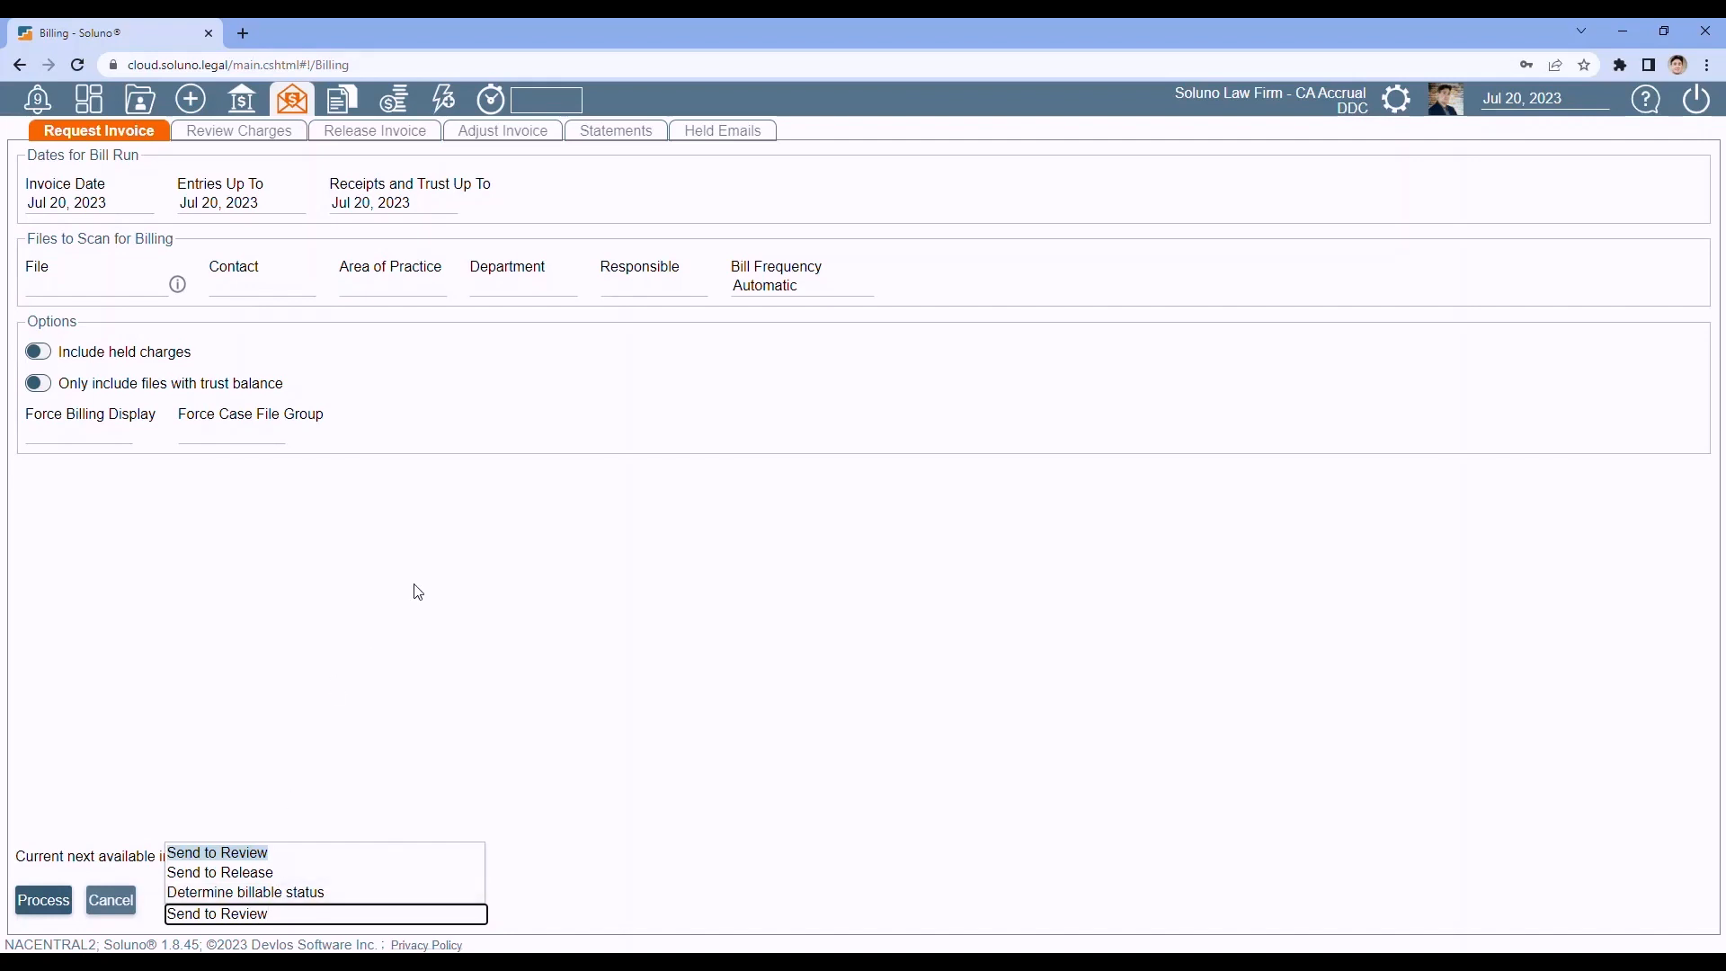
click(248, 854)
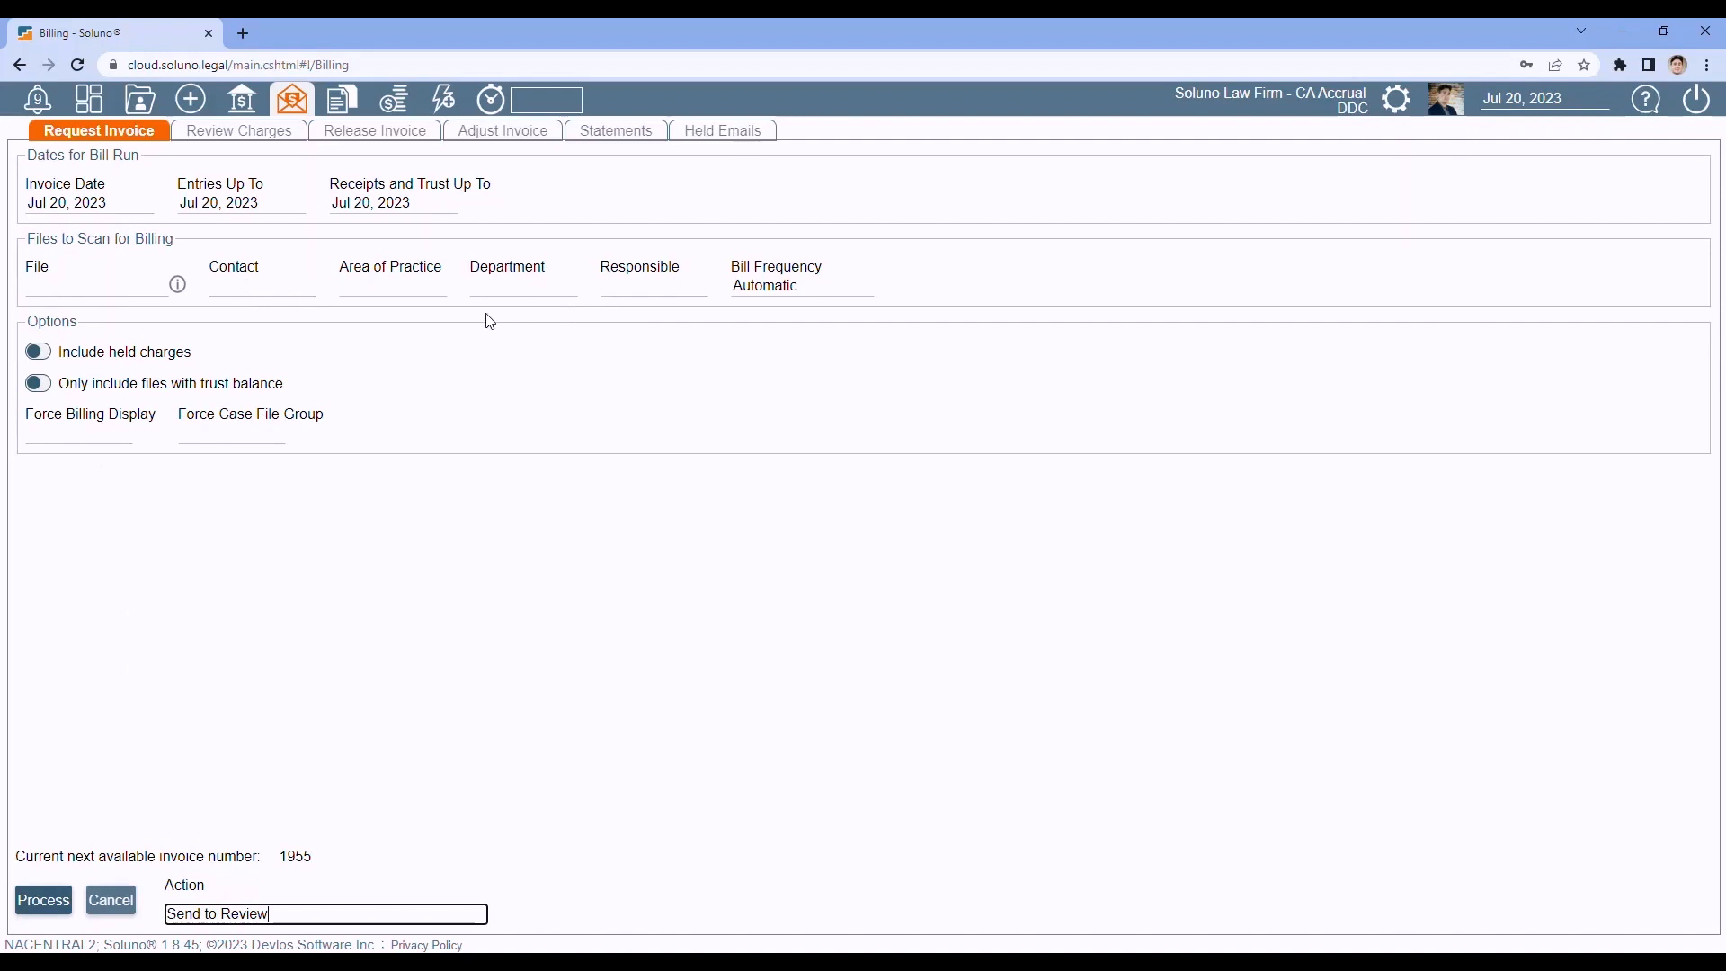
click(132, 206)
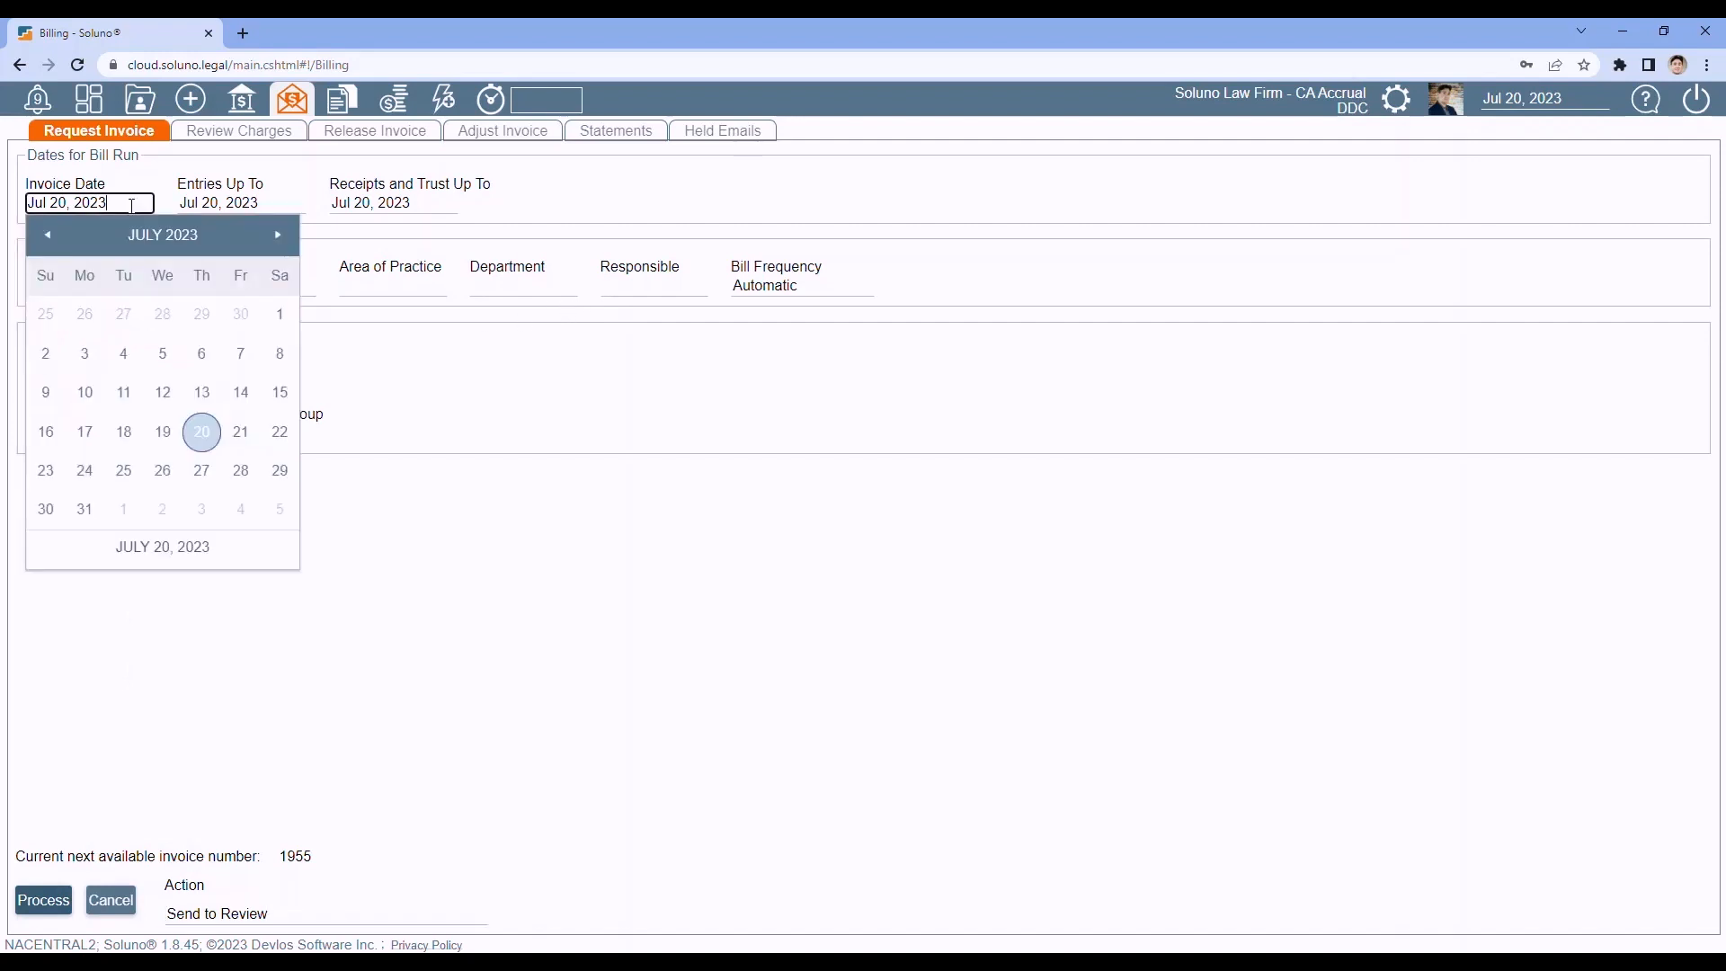
click(279, 316)
click(282, 198)
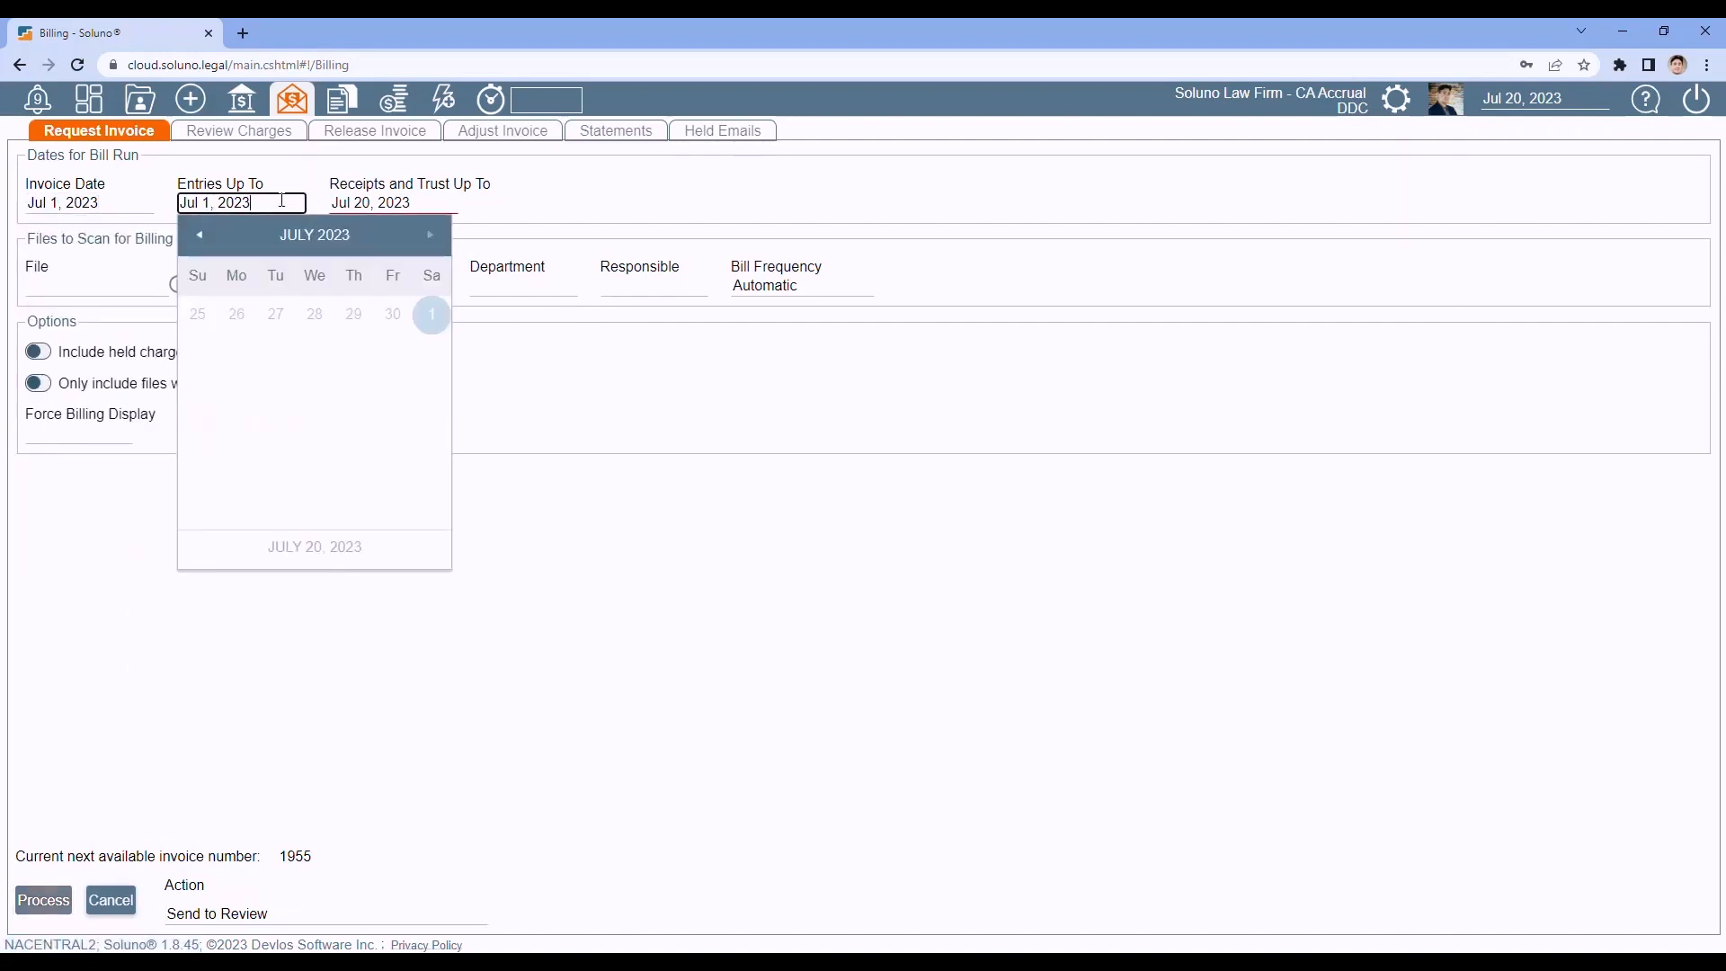
click(393, 316)
click(422, 208)
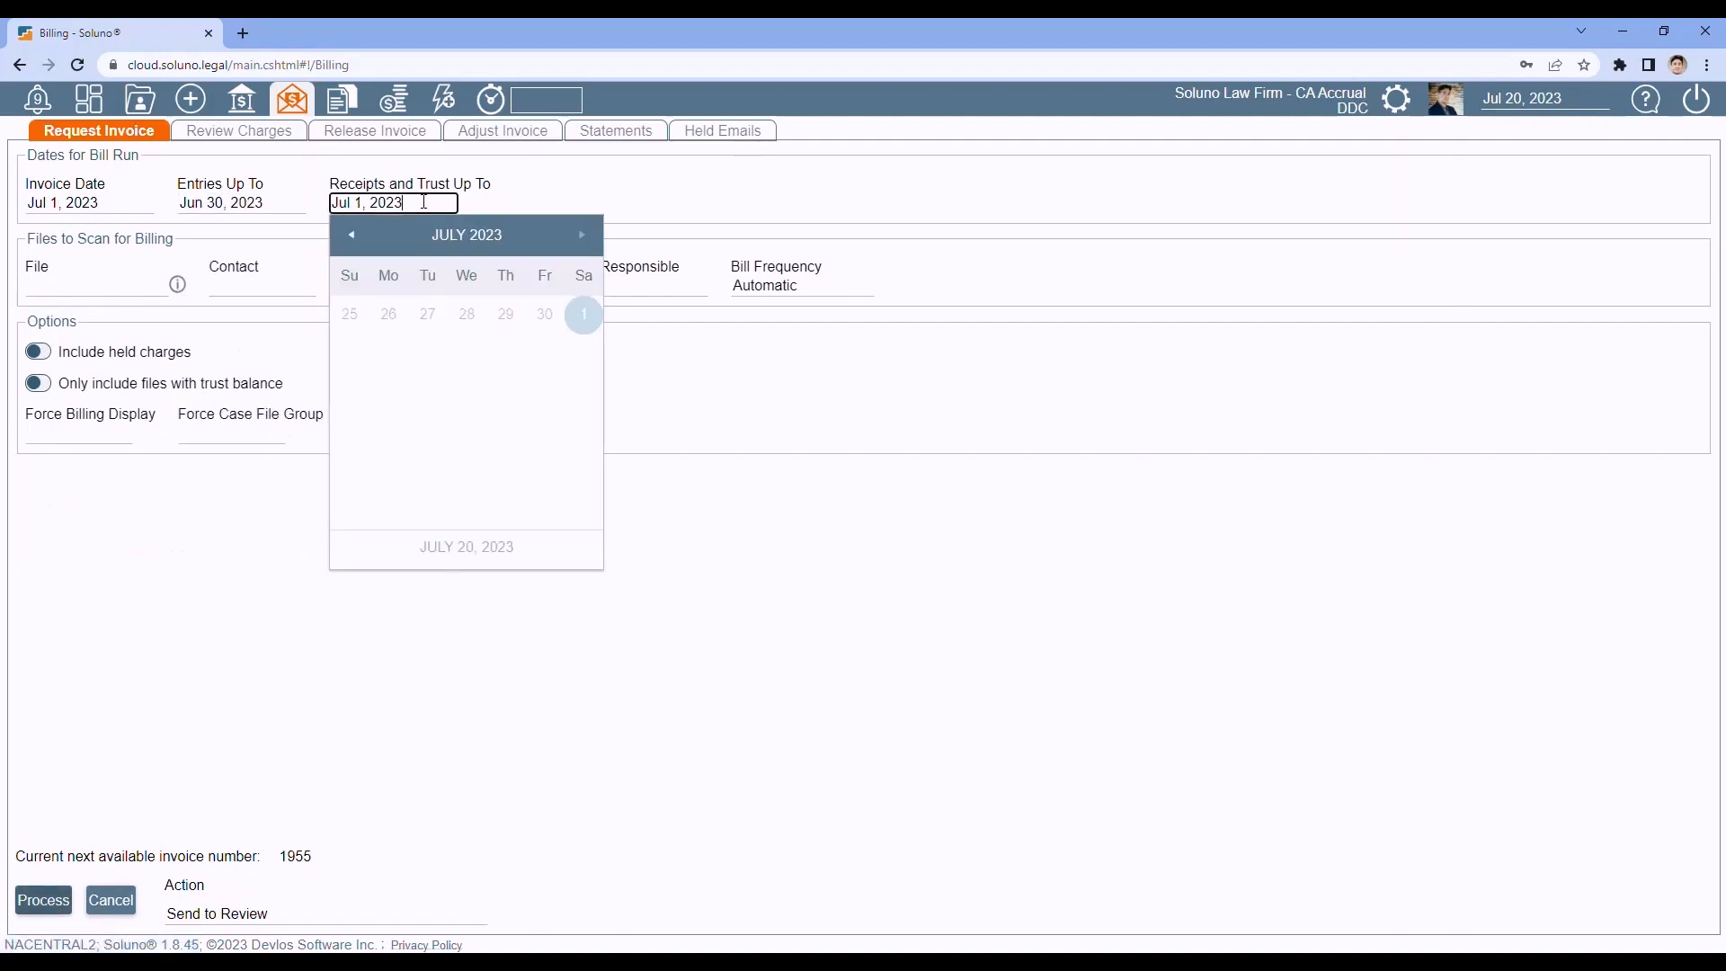
click(543, 317)
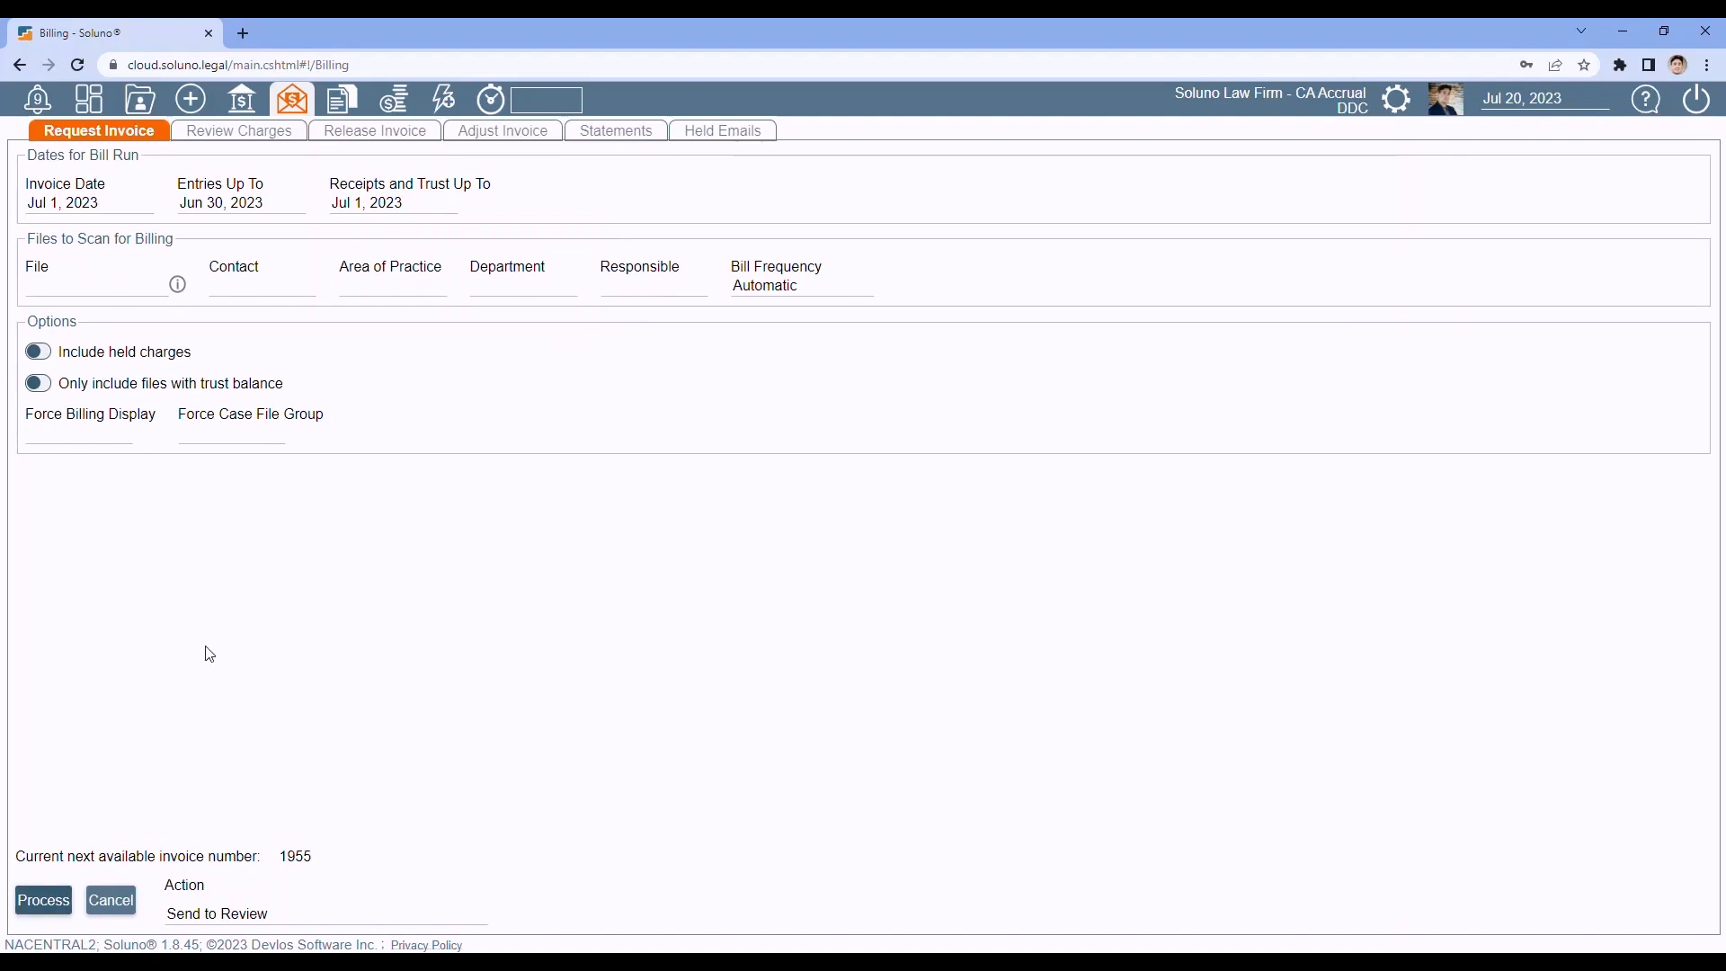
Process the bill run for all eligible files in the firm and sort the charges under review by file.
click(45, 901)
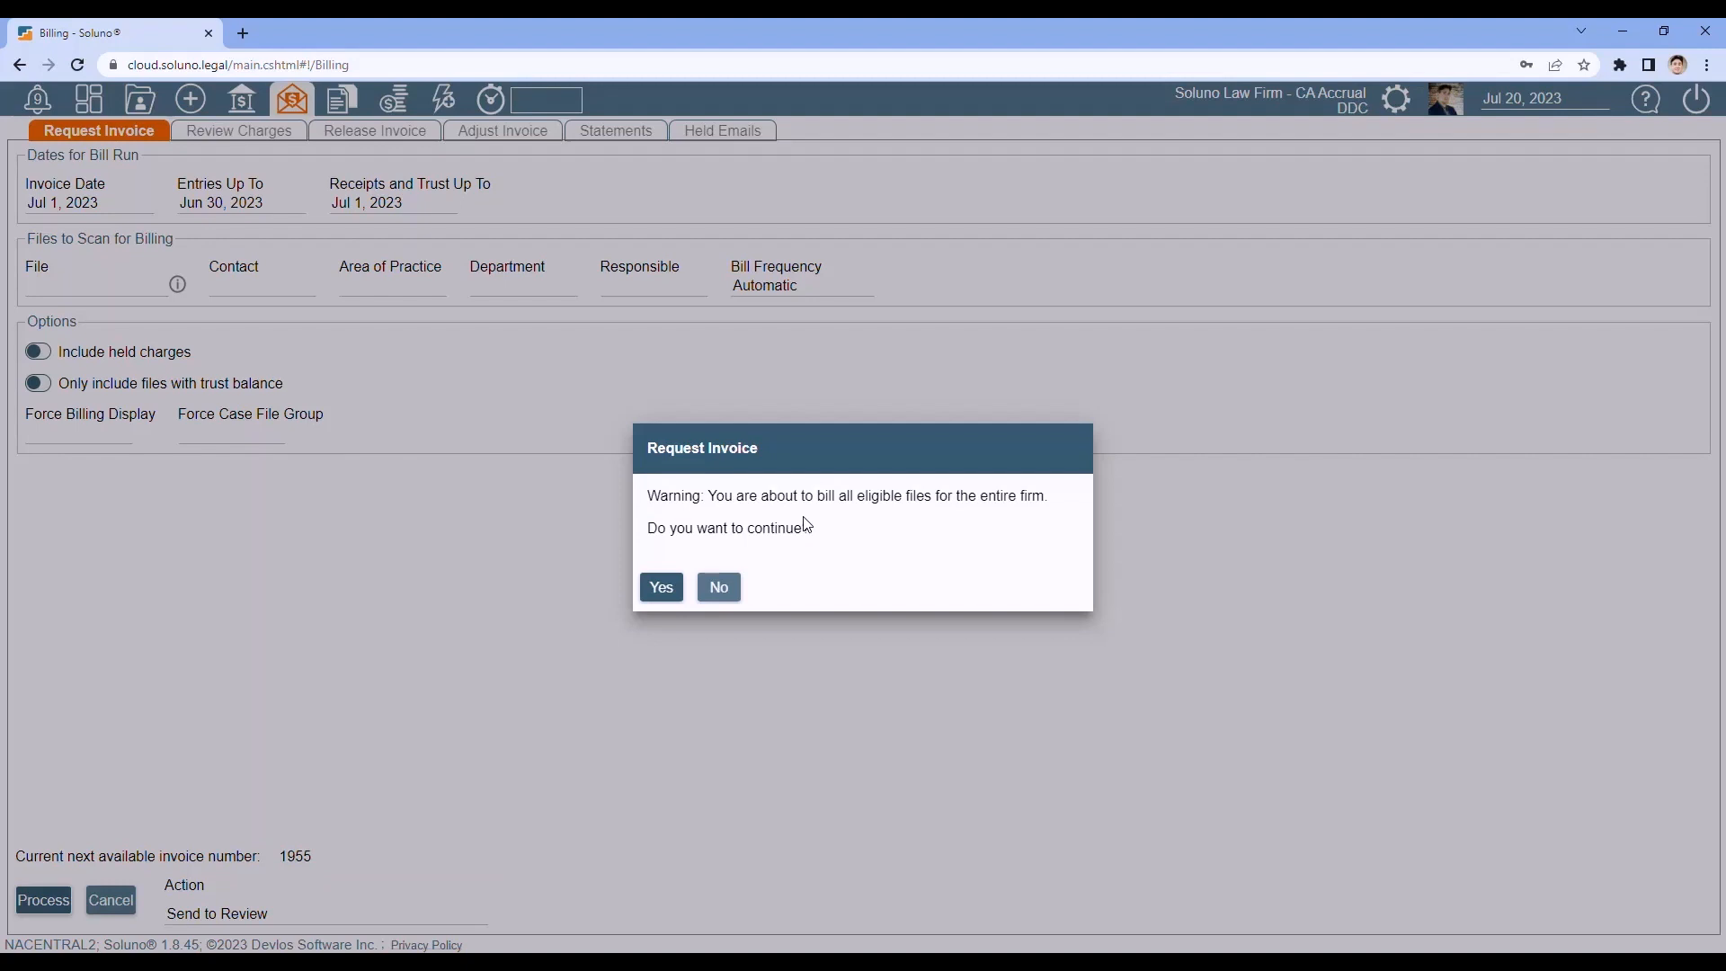
click(658, 590)
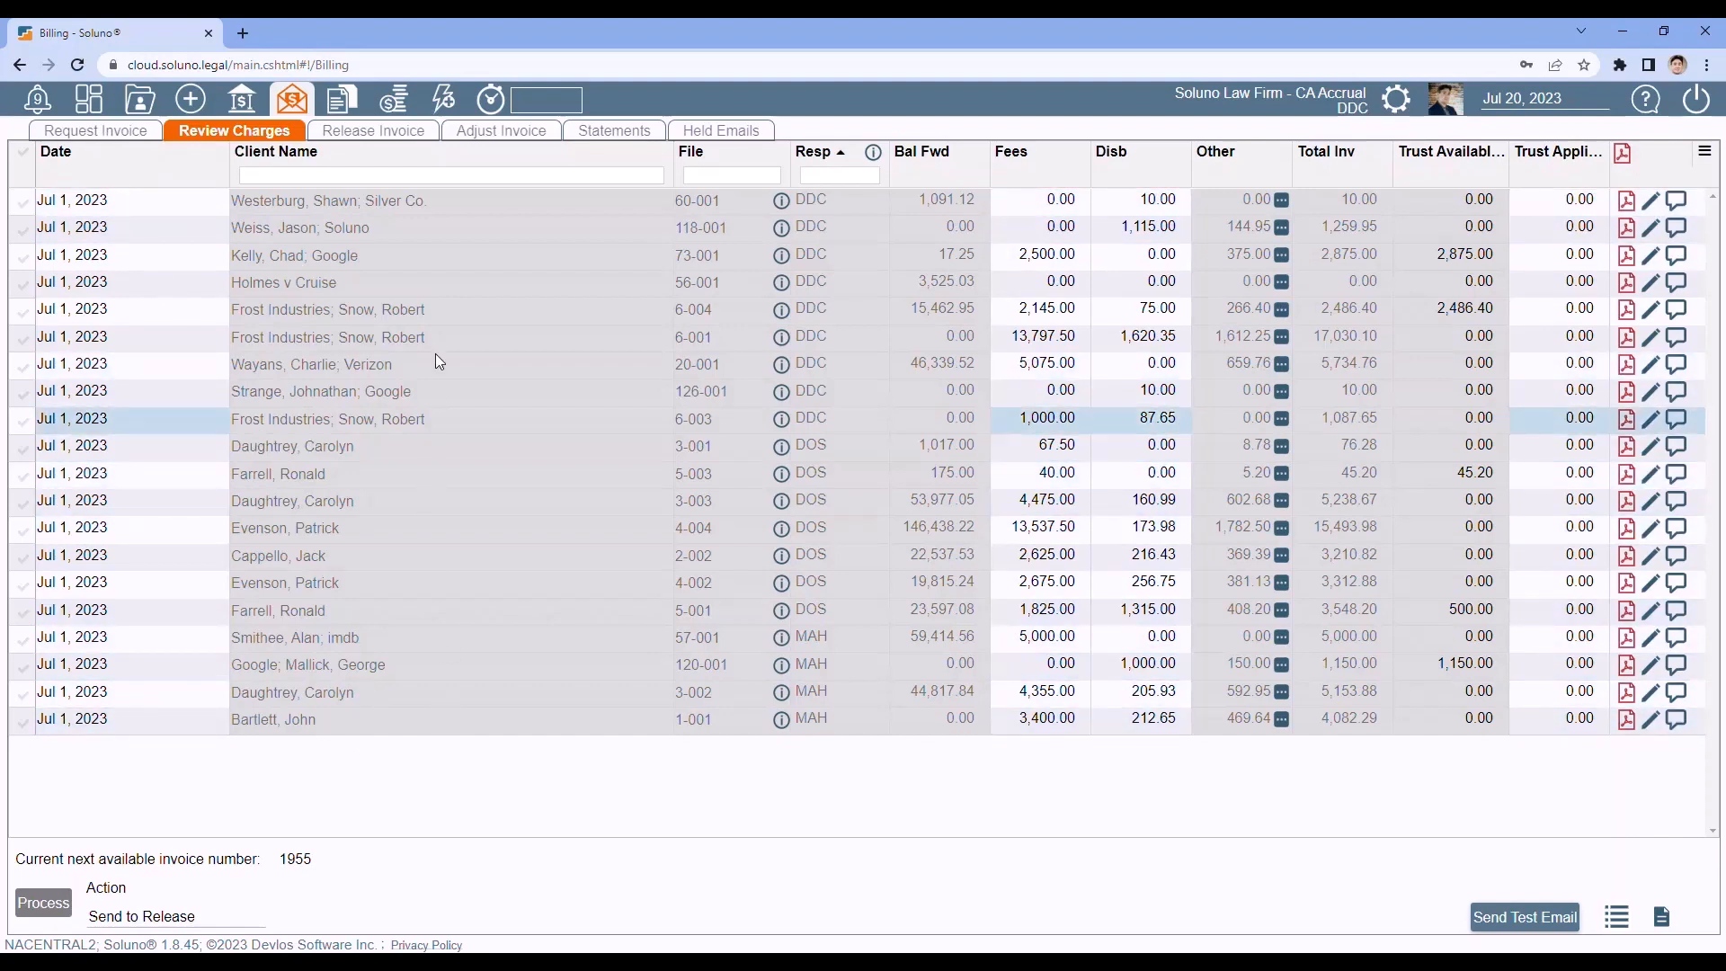
click(708, 156)
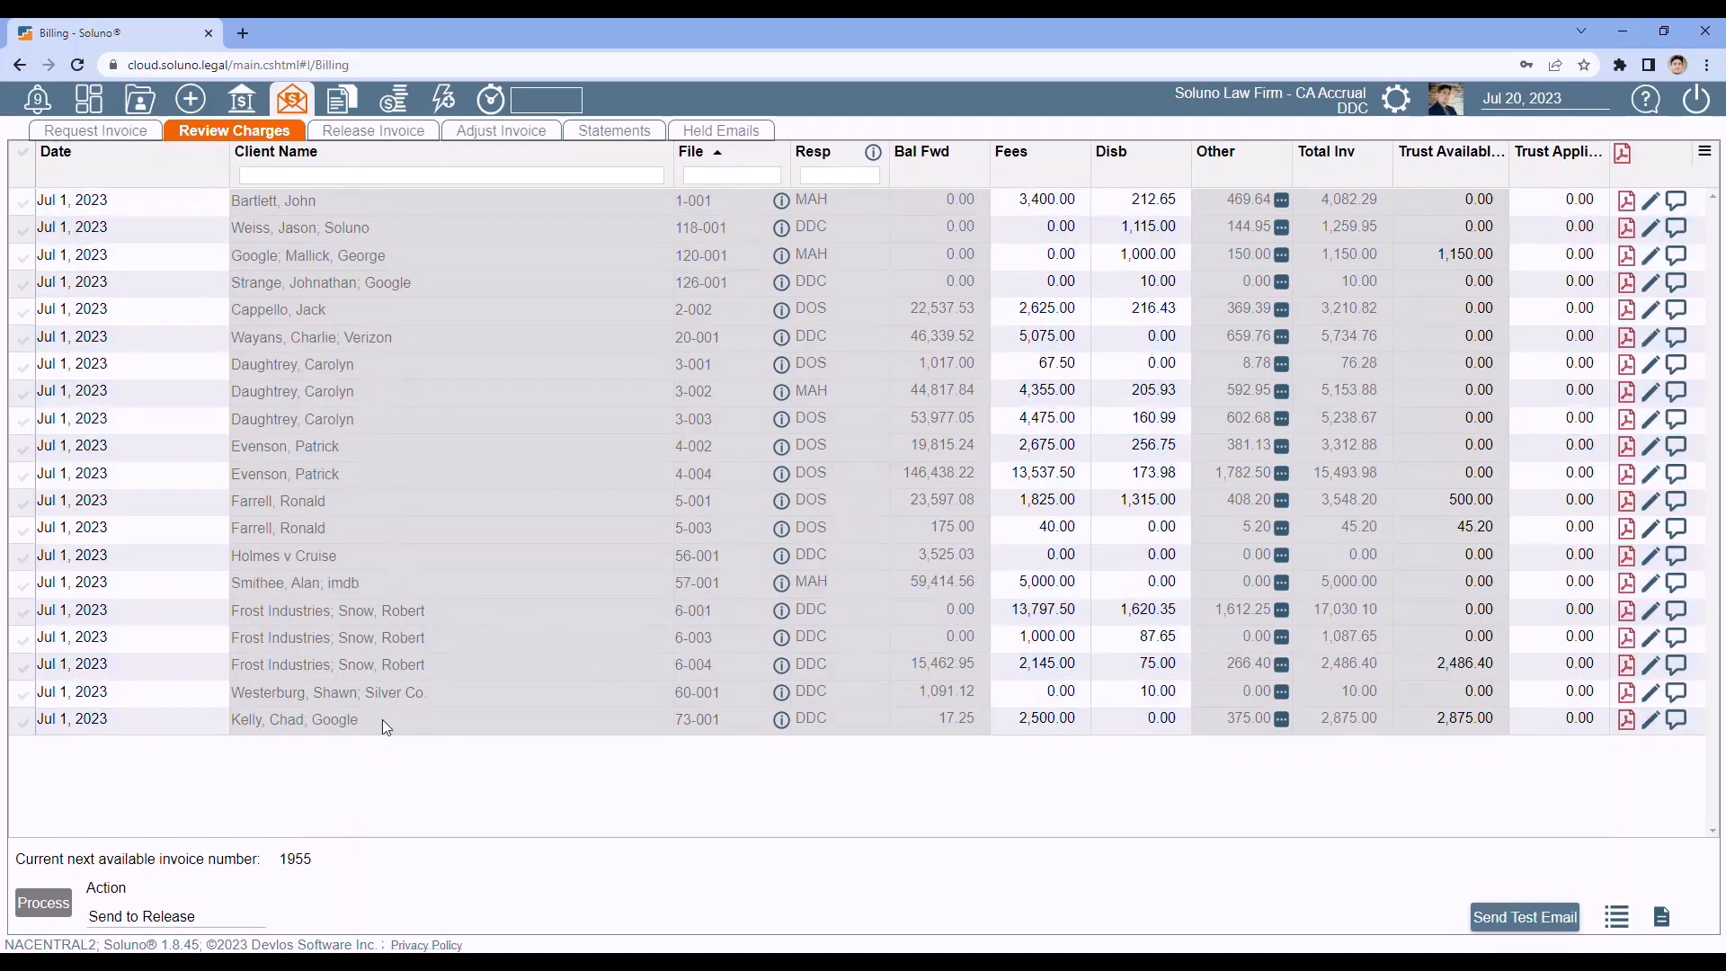
Select the Frost Industries file 6-001 in the charges under review and process it with the Undo Invoice action.
click(22, 614)
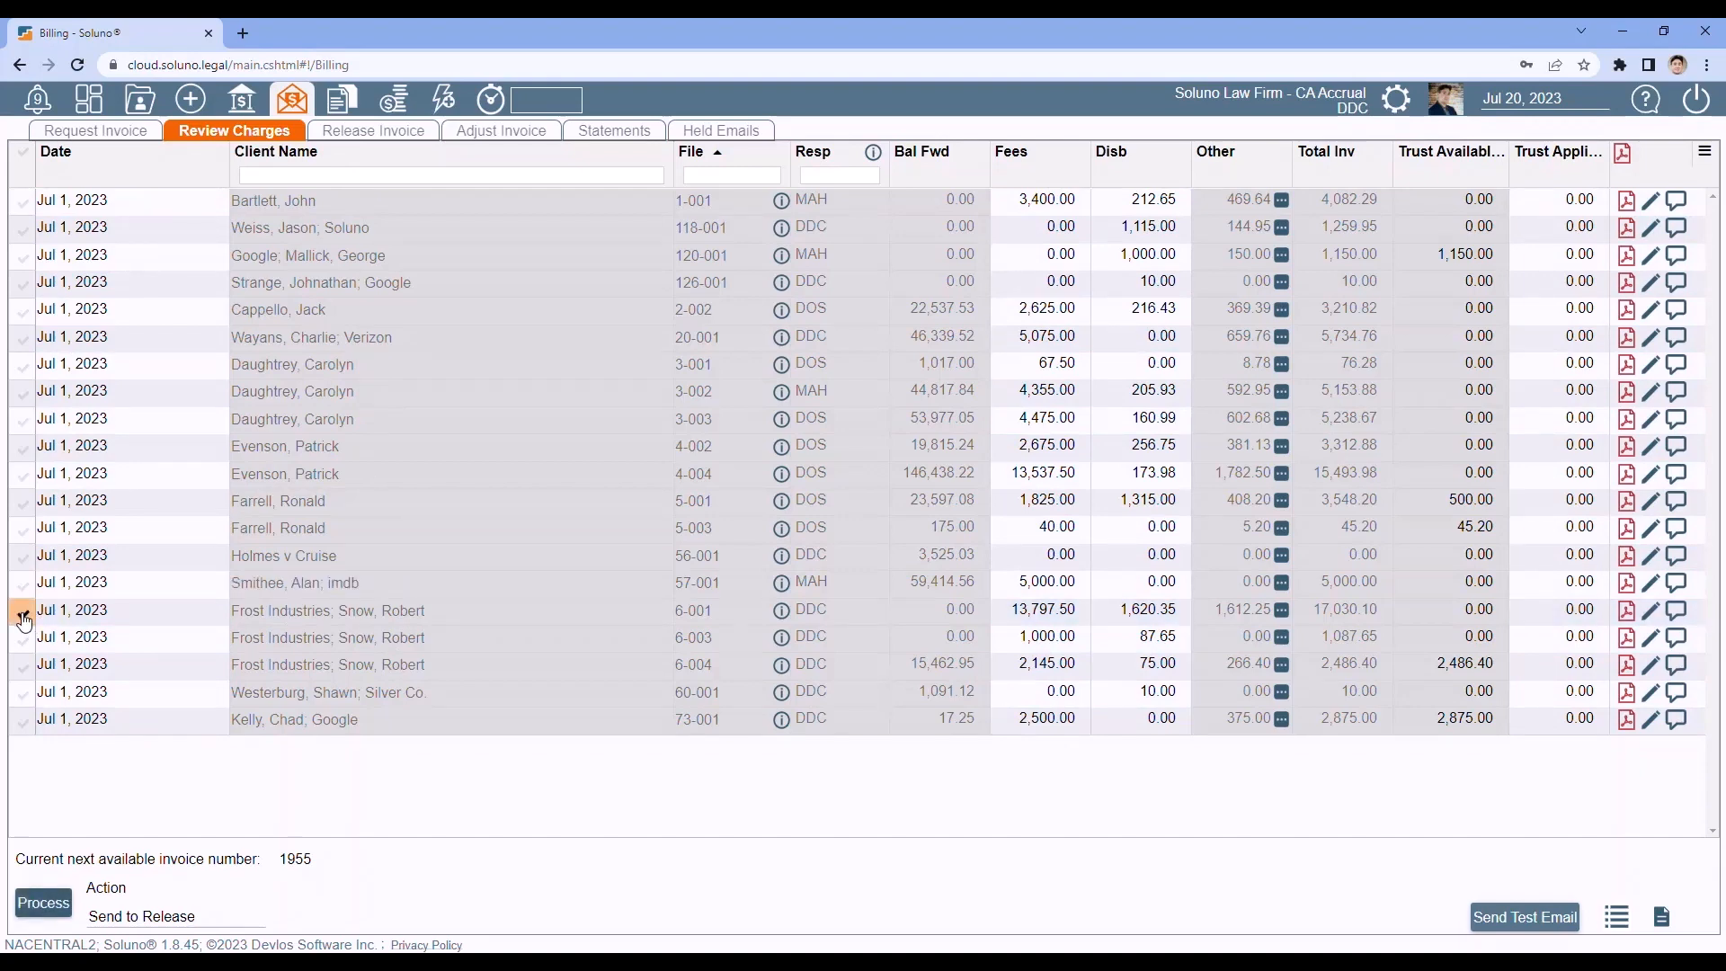
click(211, 910)
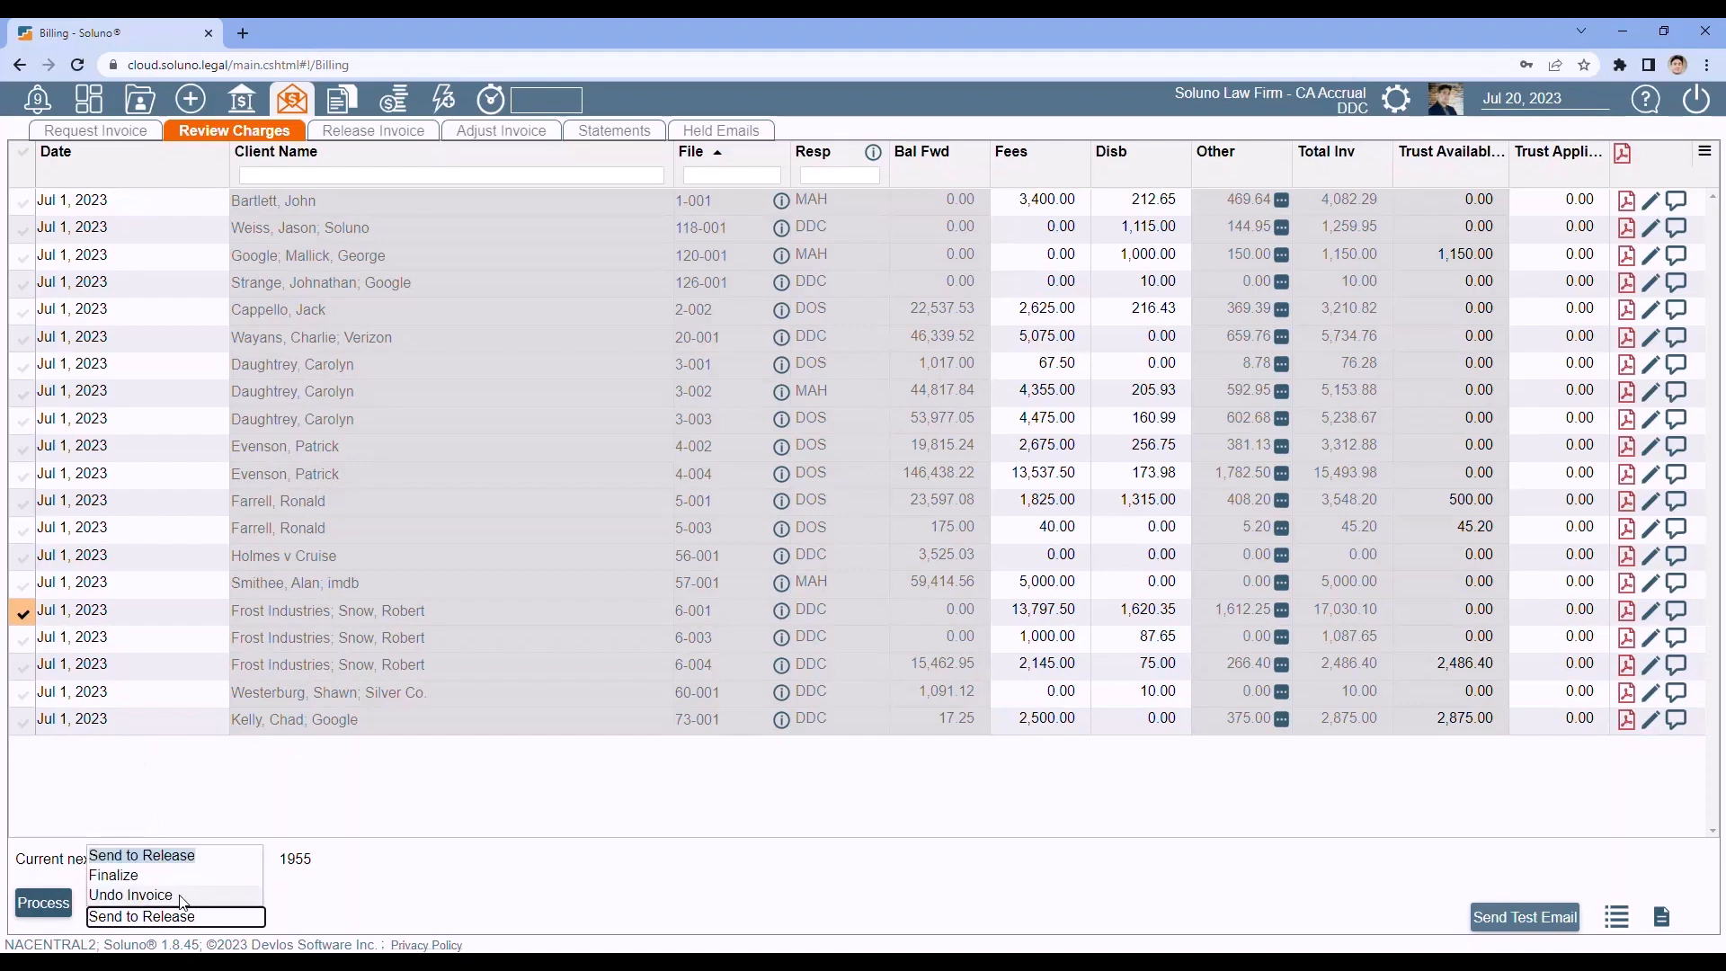
click(184, 895)
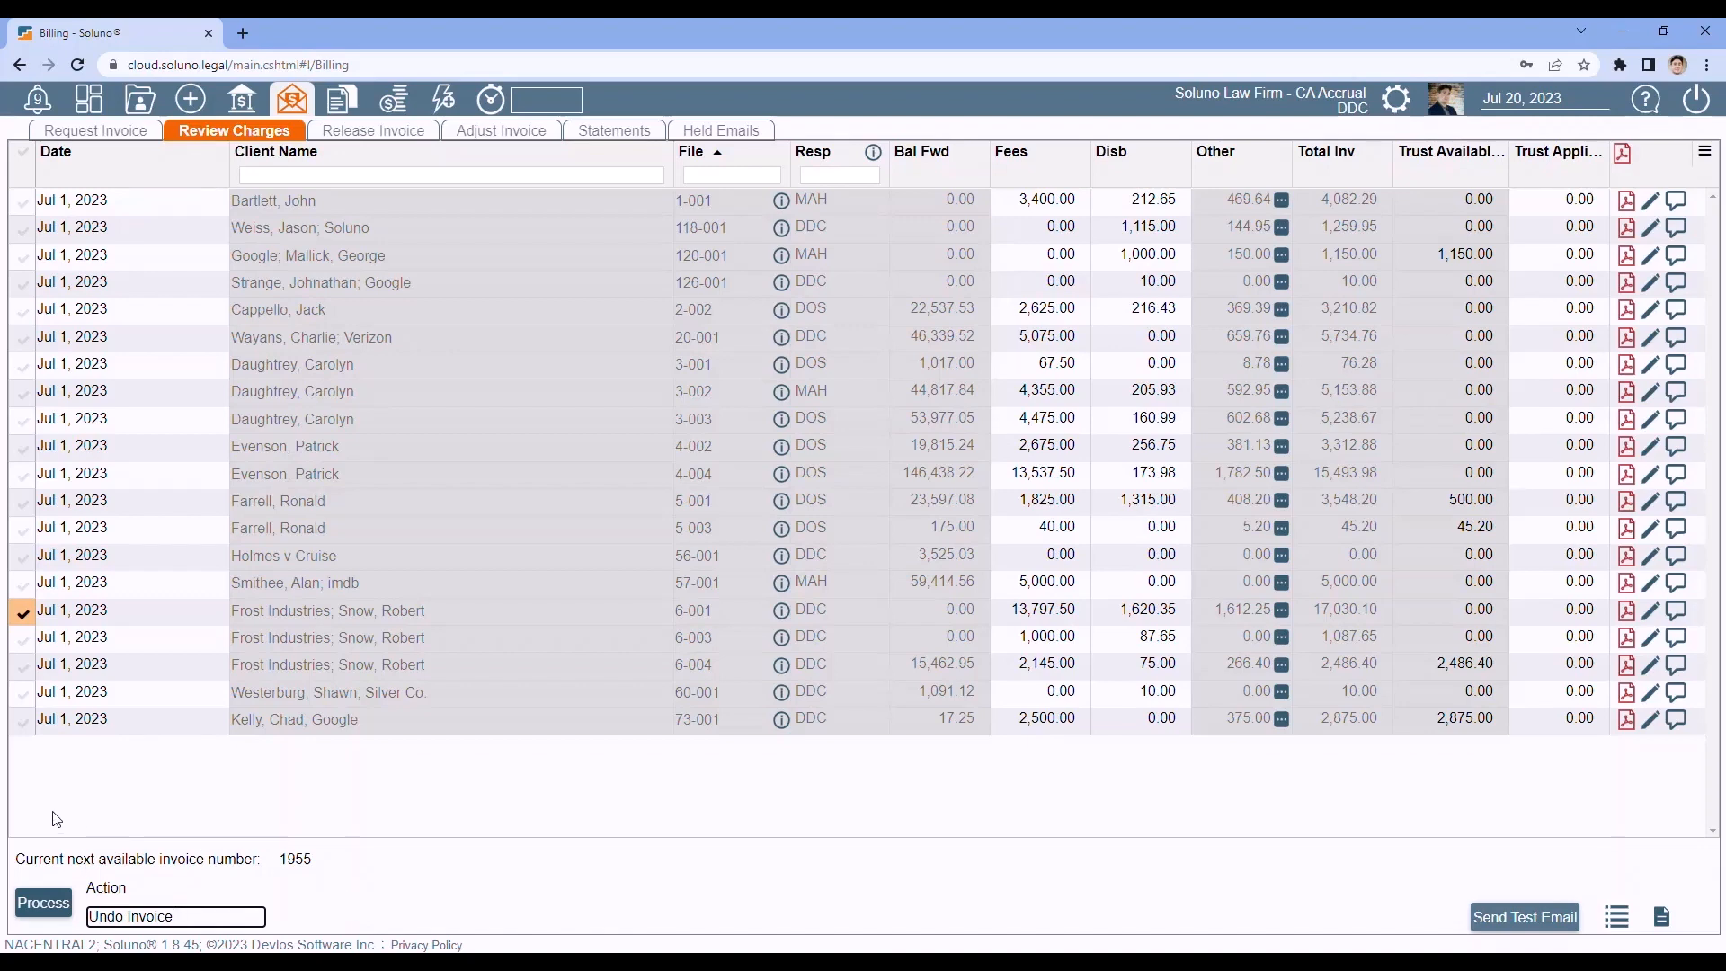
click(45, 904)
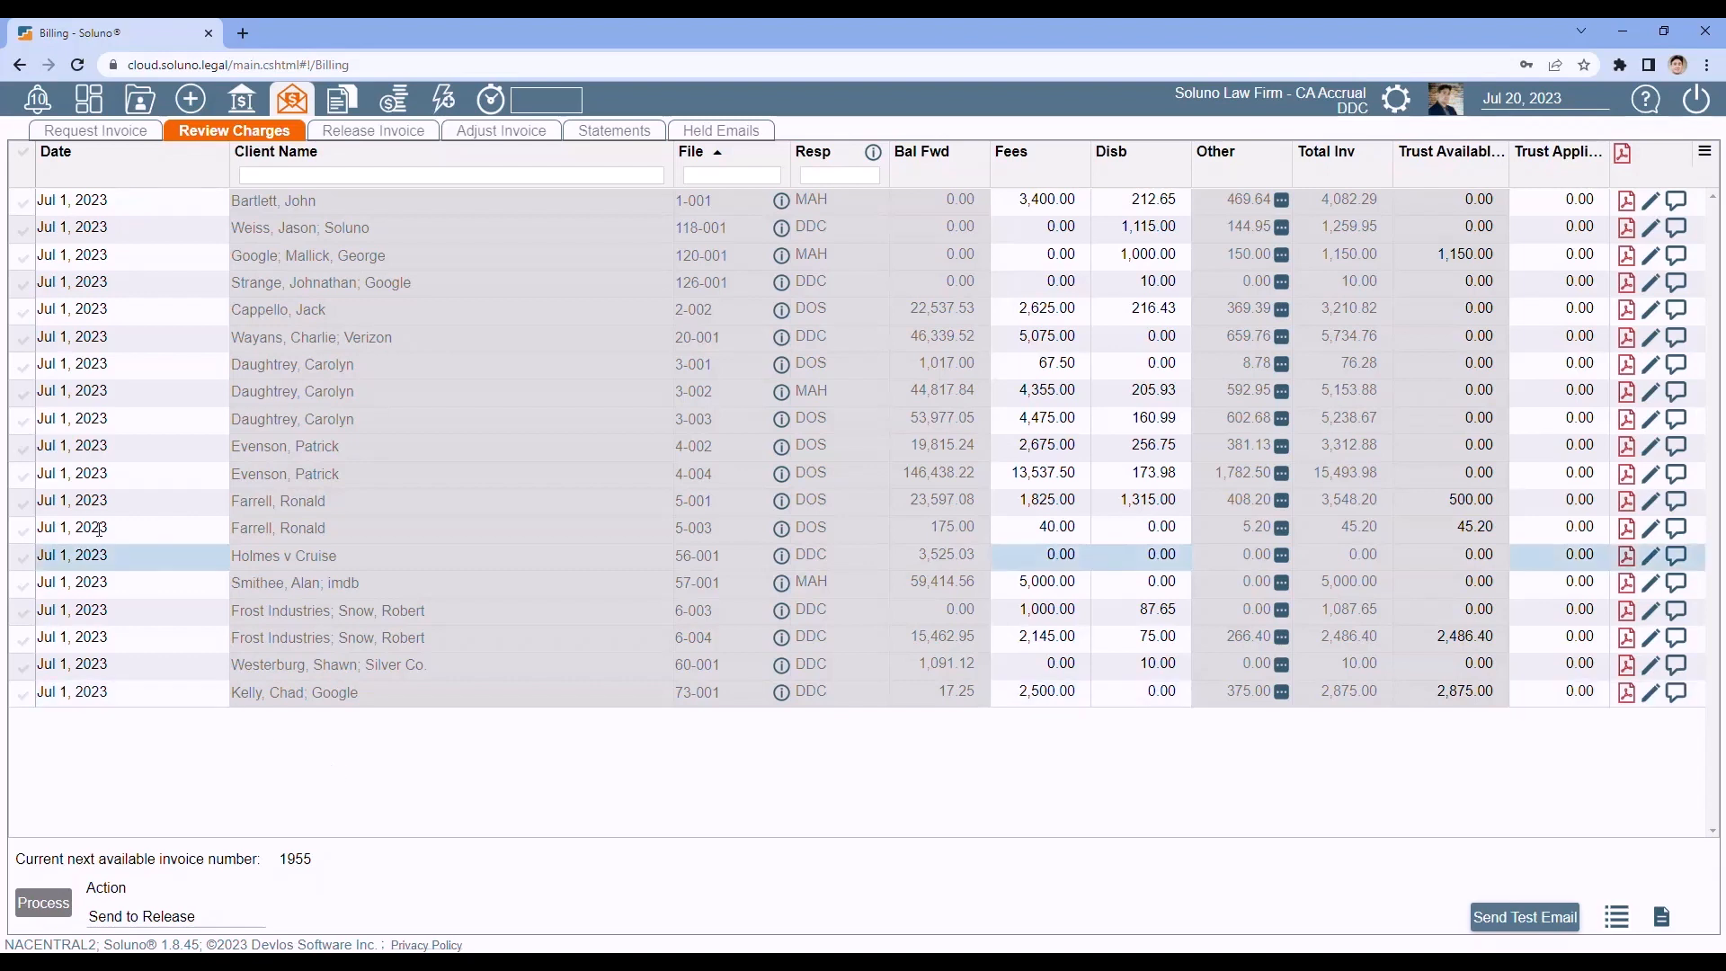
Return to the invoice request, setting the invoice date to Jul 1, 2023 and both the entries and receipts cutoffs to Jun 30, 2023.
click(99, 132)
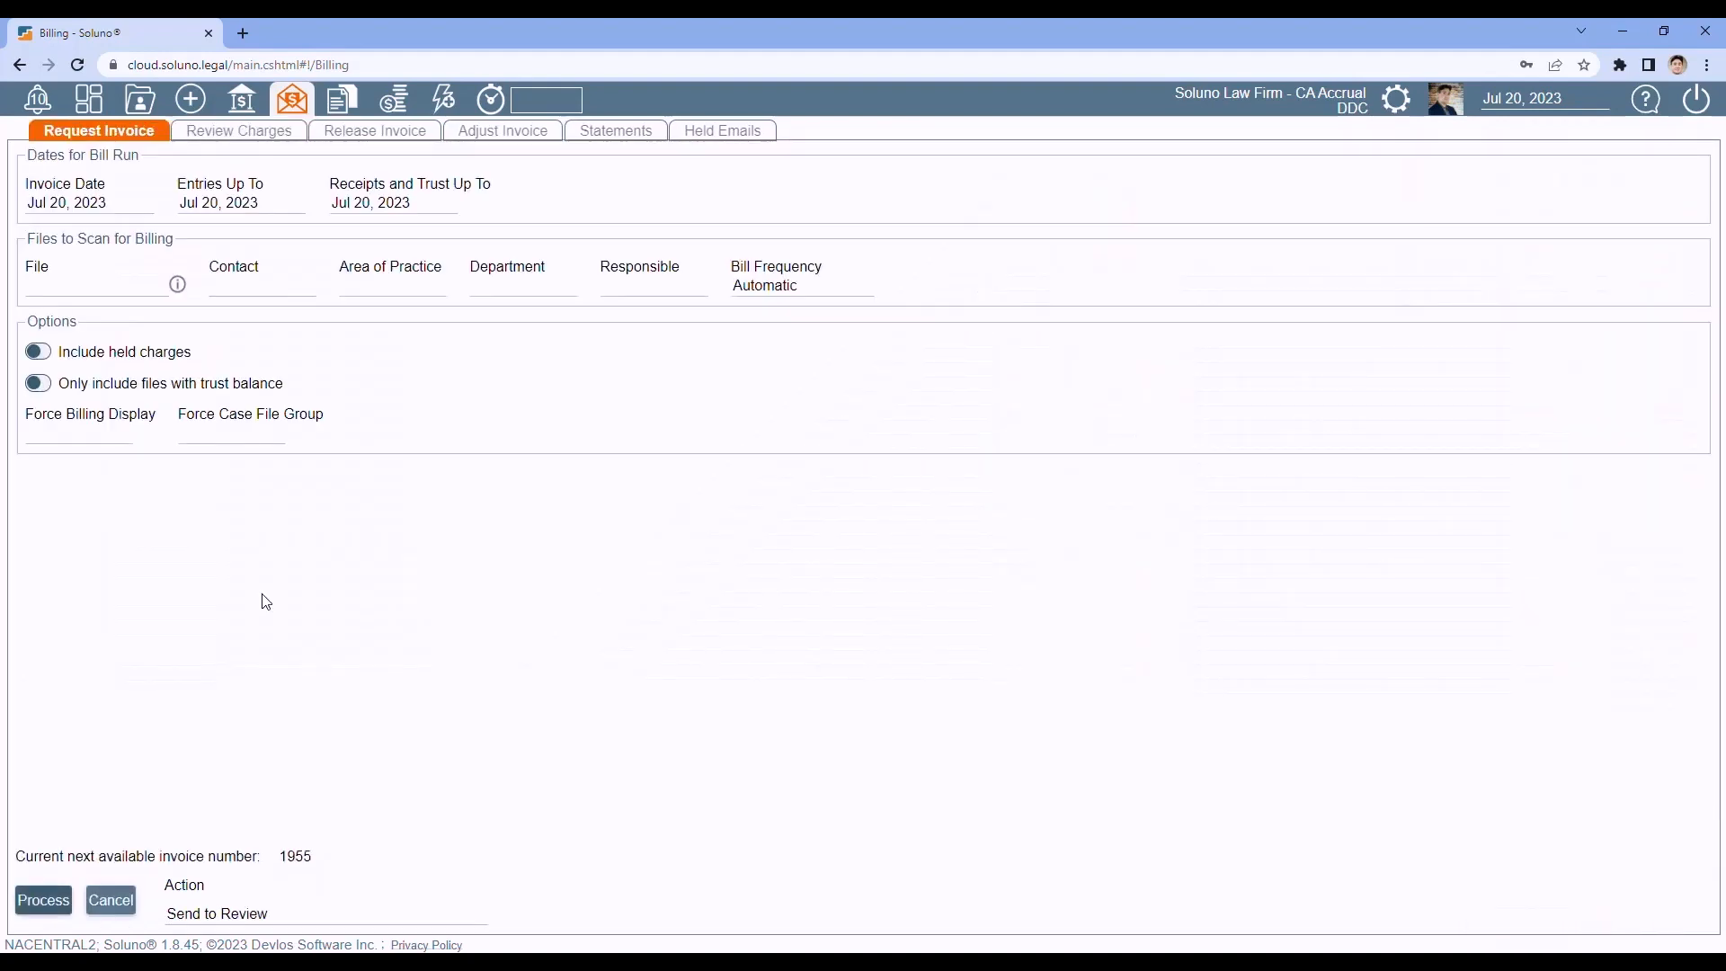
click(124, 199)
click(280, 315)
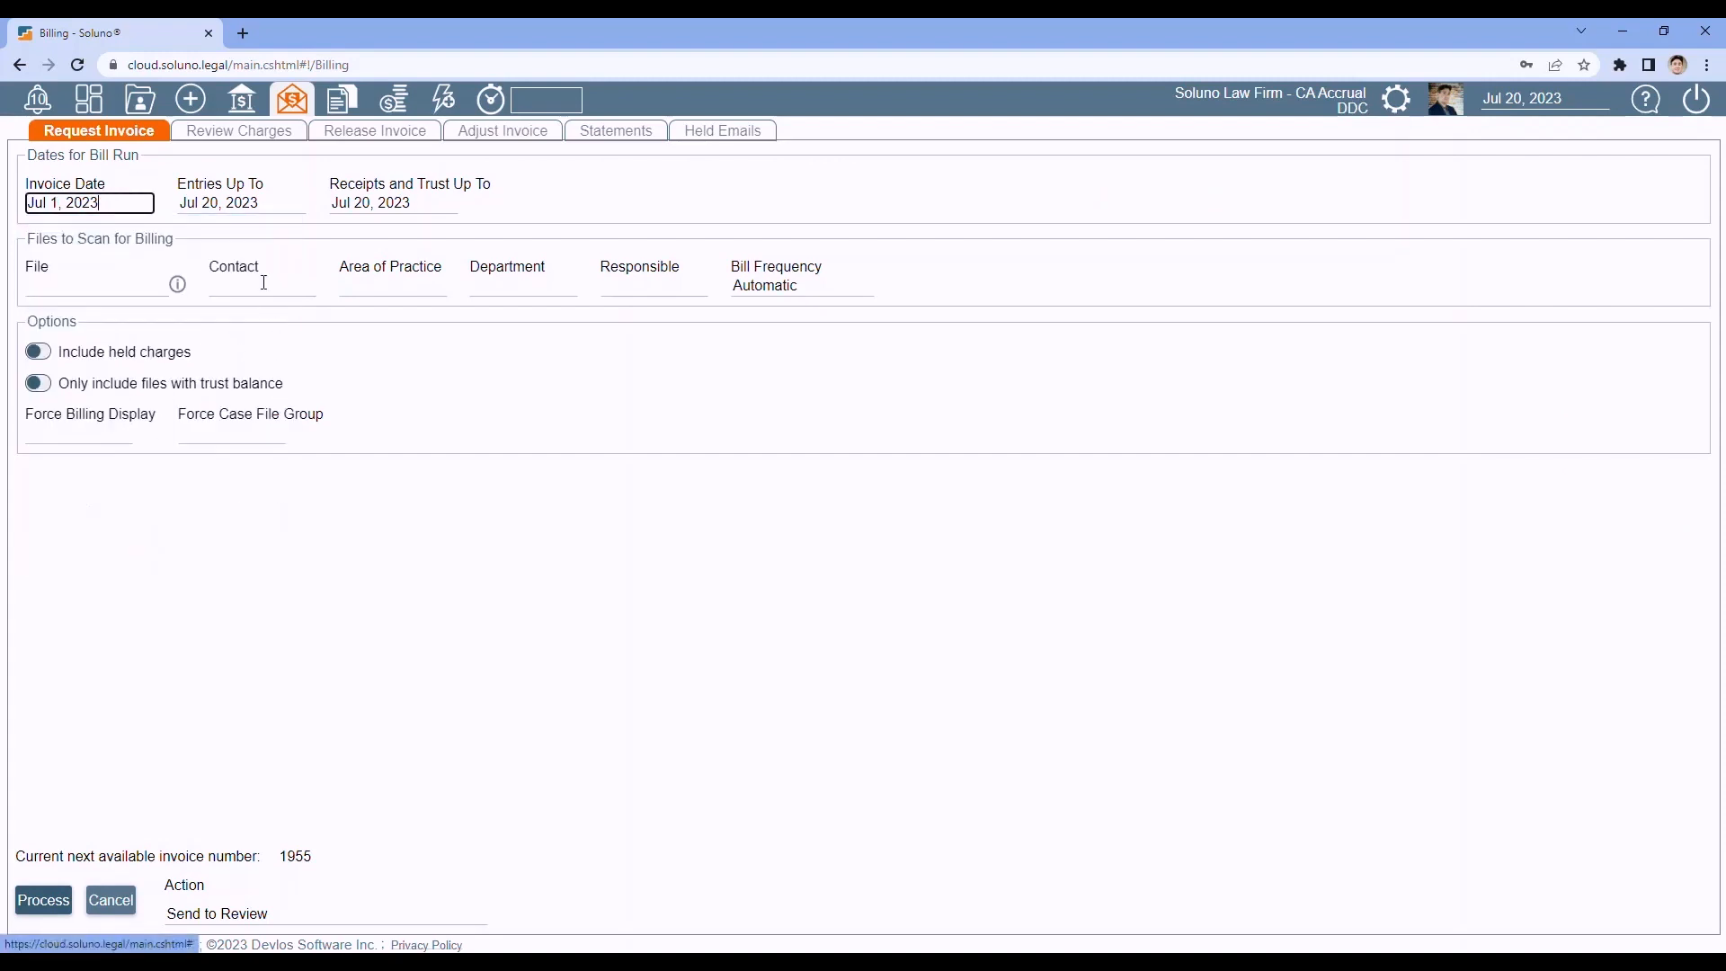
click(270, 200)
click(393, 316)
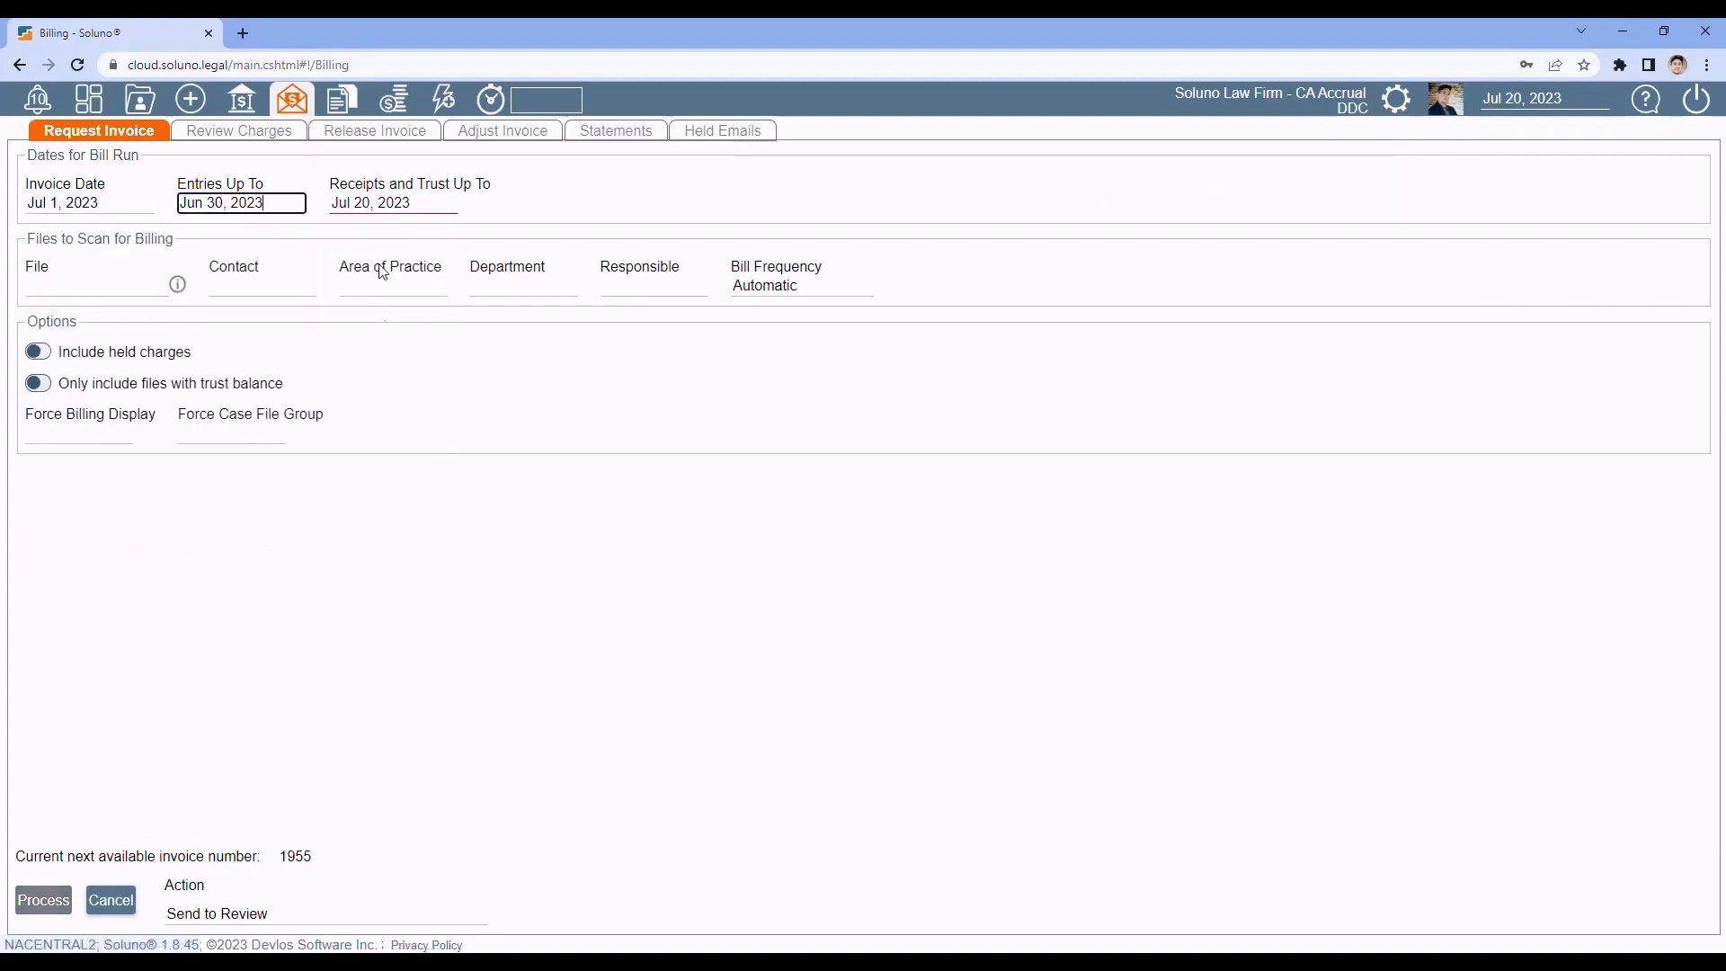
click(422, 201)
click(544, 315)
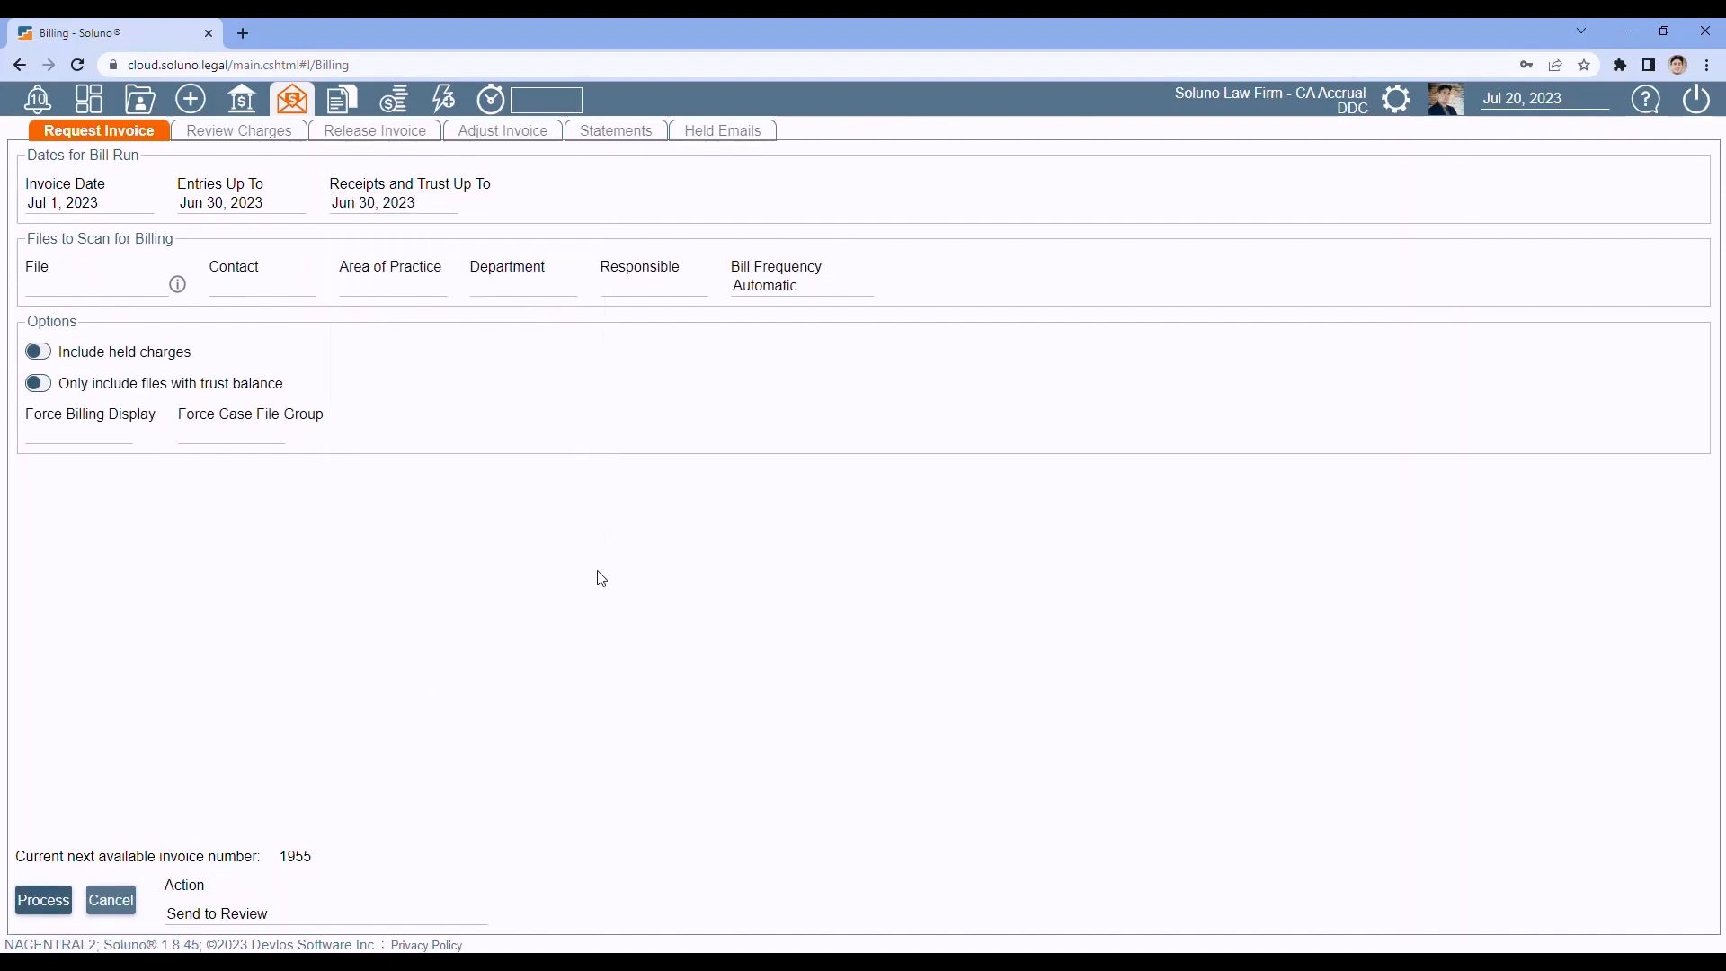
Run the Determine billable status action for all eligible files in the entire firm.
click(283, 914)
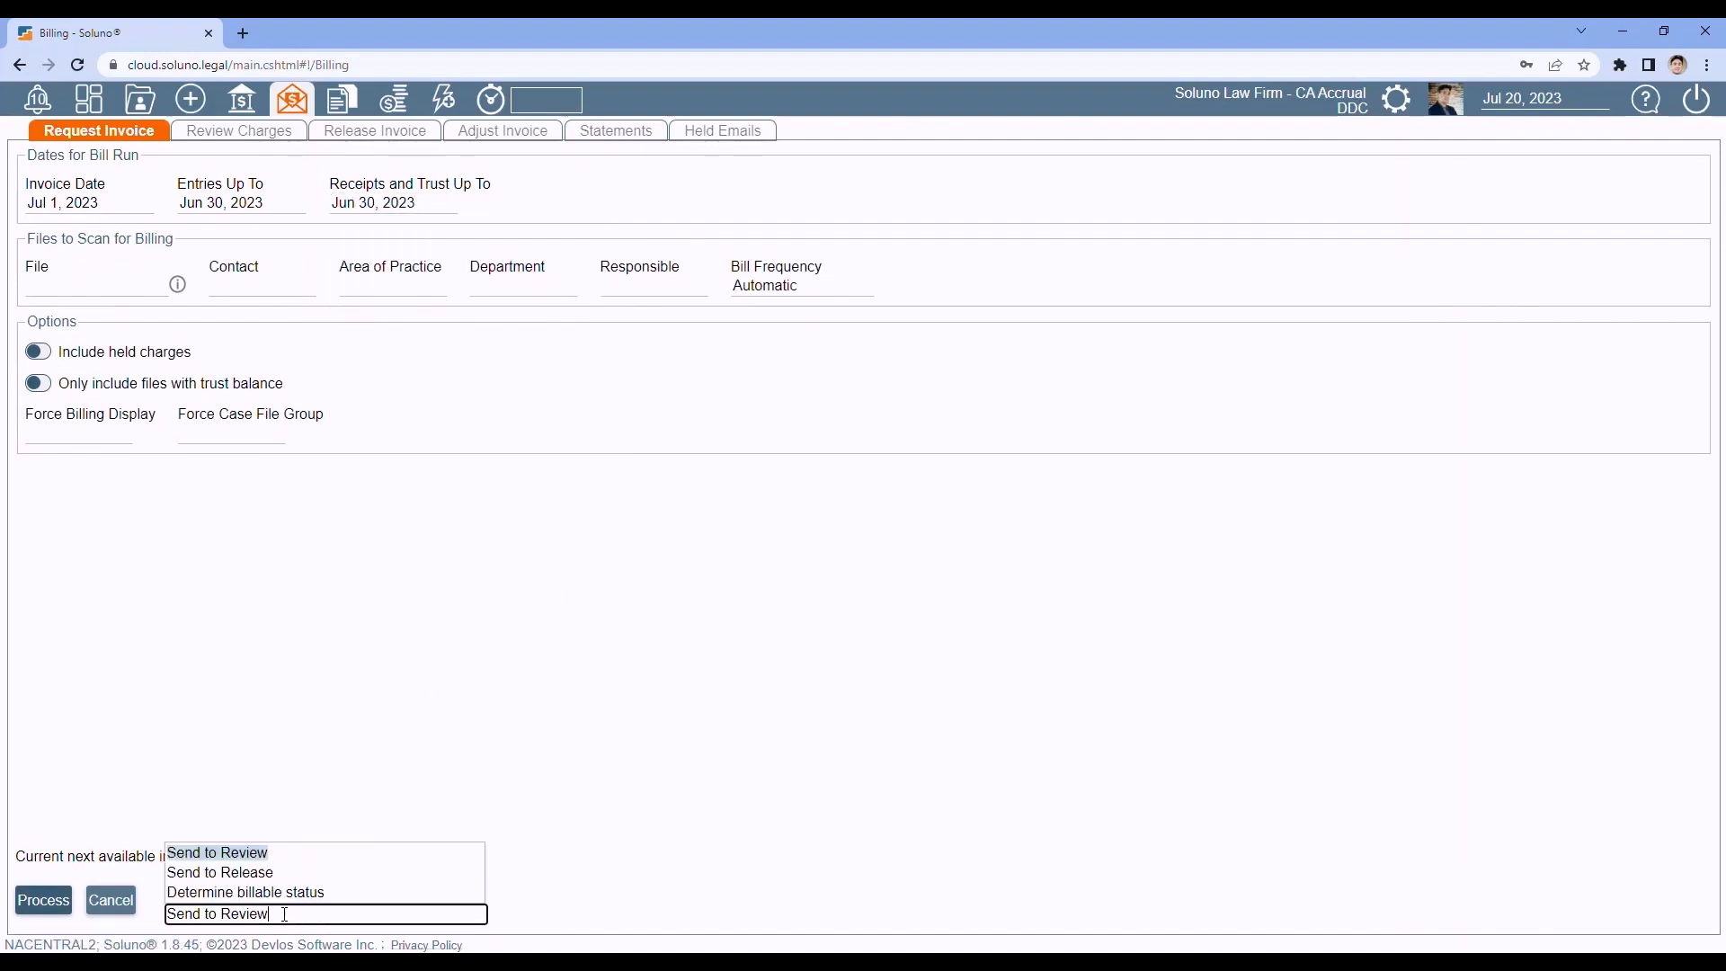
click(280, 893)
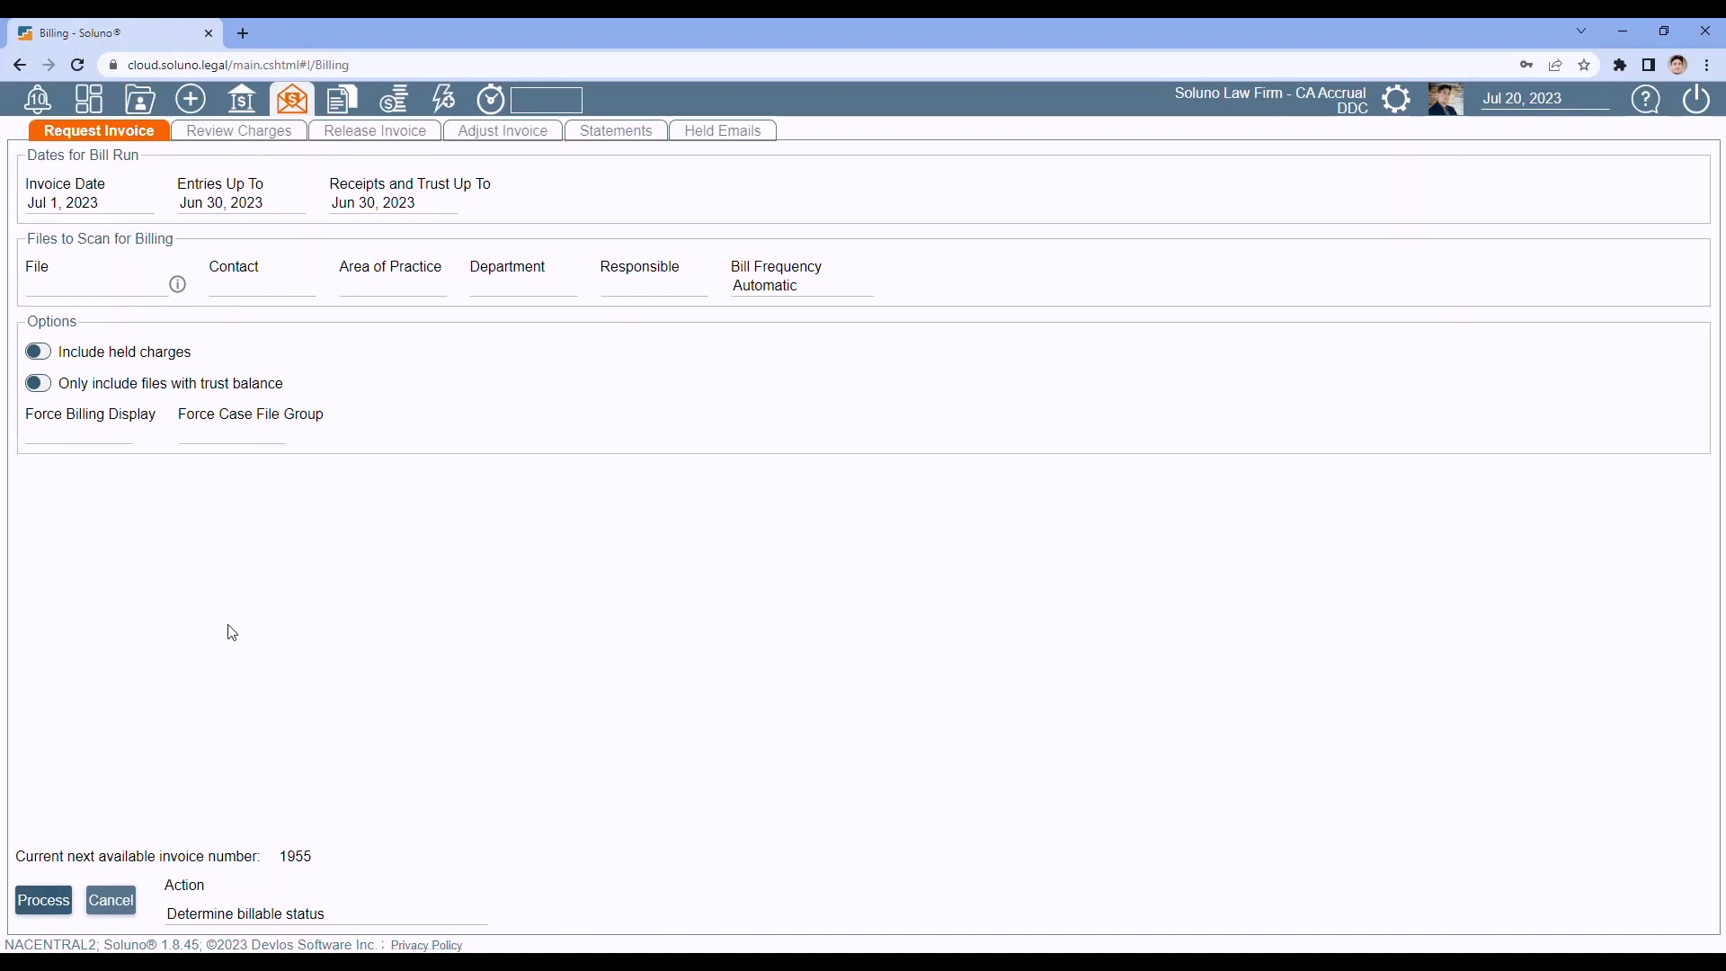
click(36, 908)
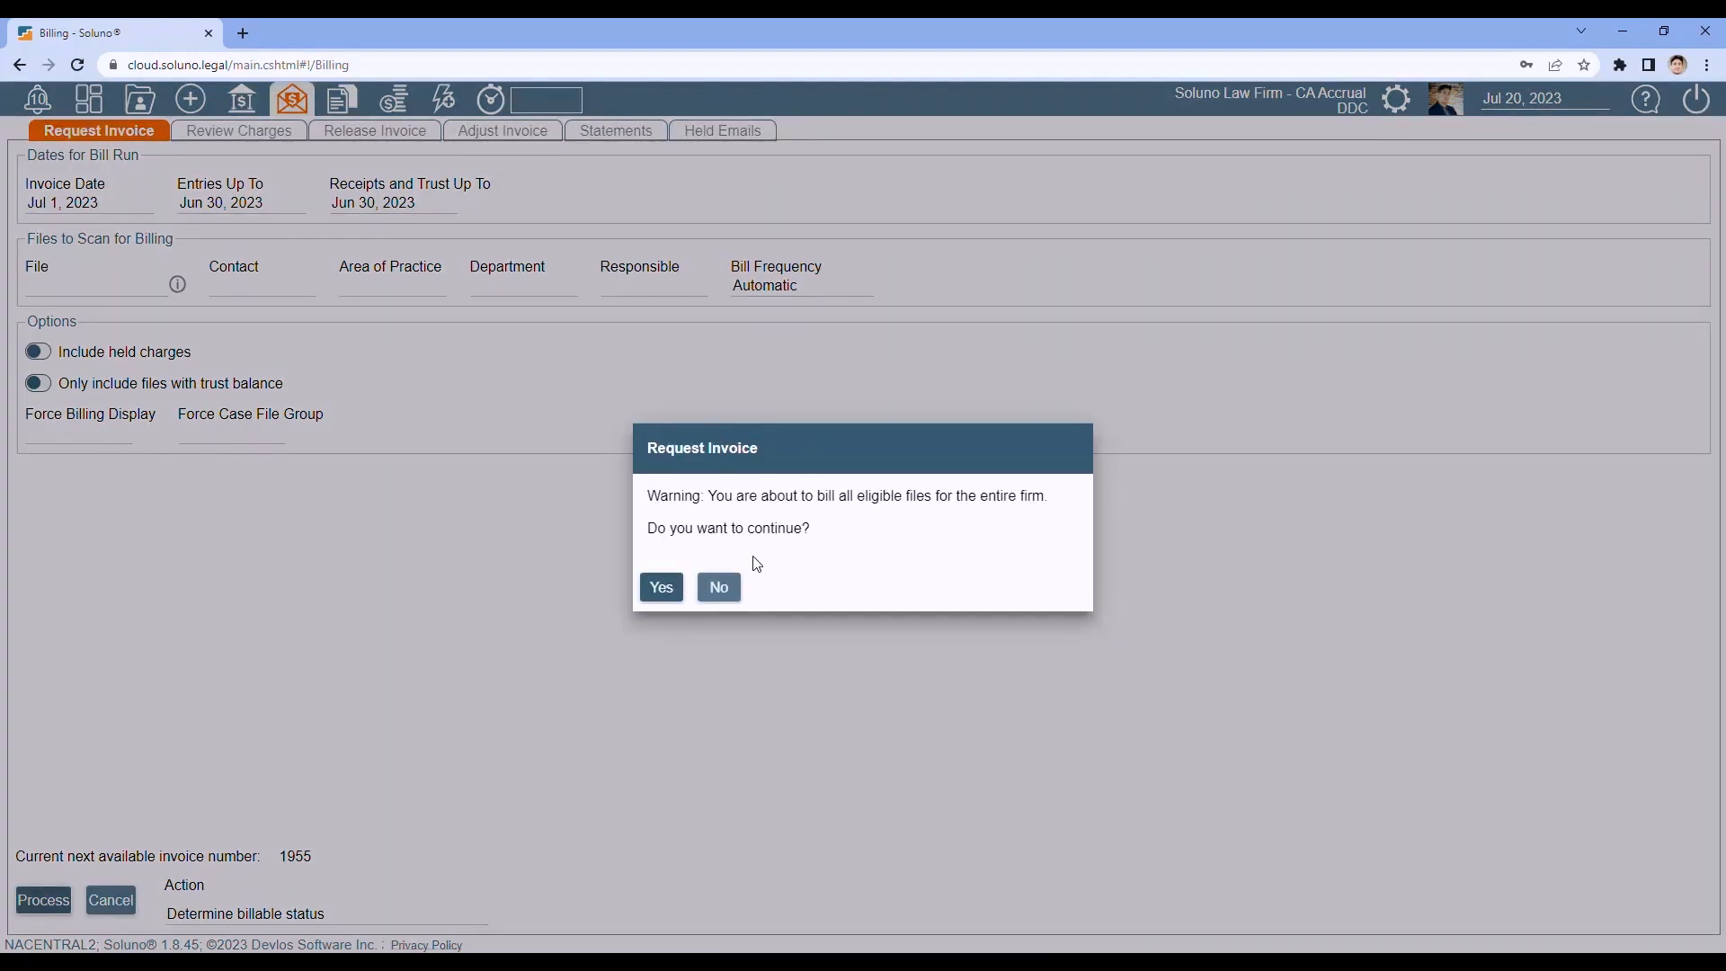
click(662, 588)
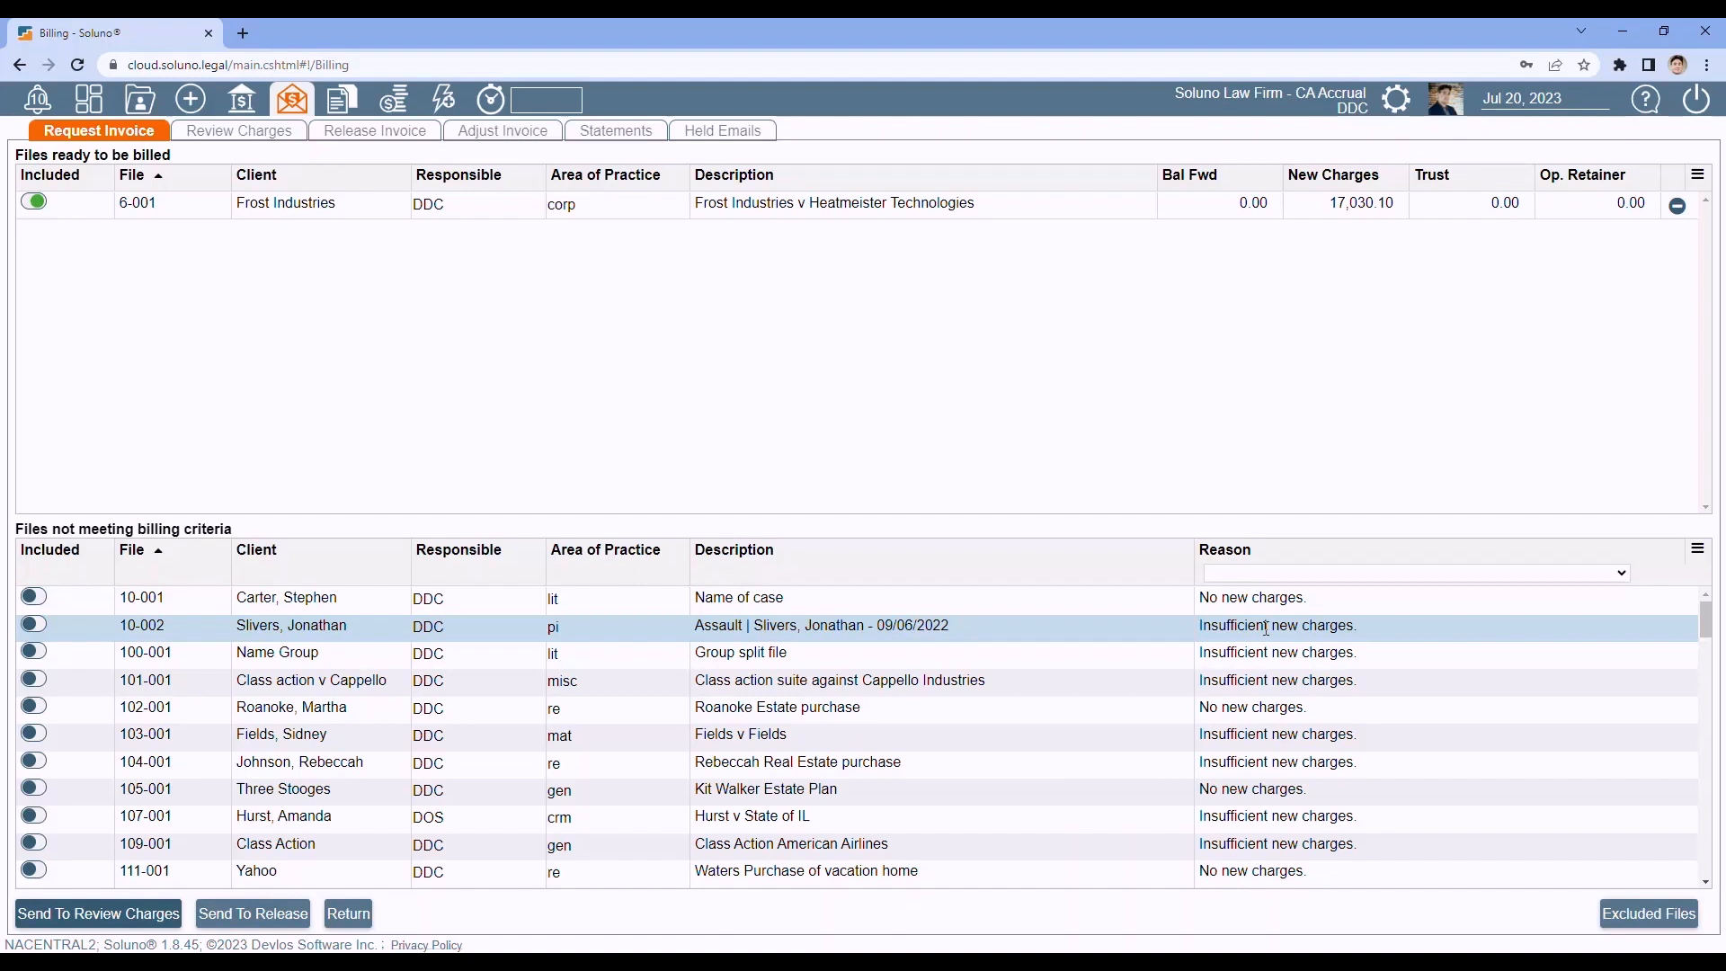
Examine the files not meeting billing criteria and the reason given for each, and return to the start of the list.
scroll(1267, 628, down, 5)
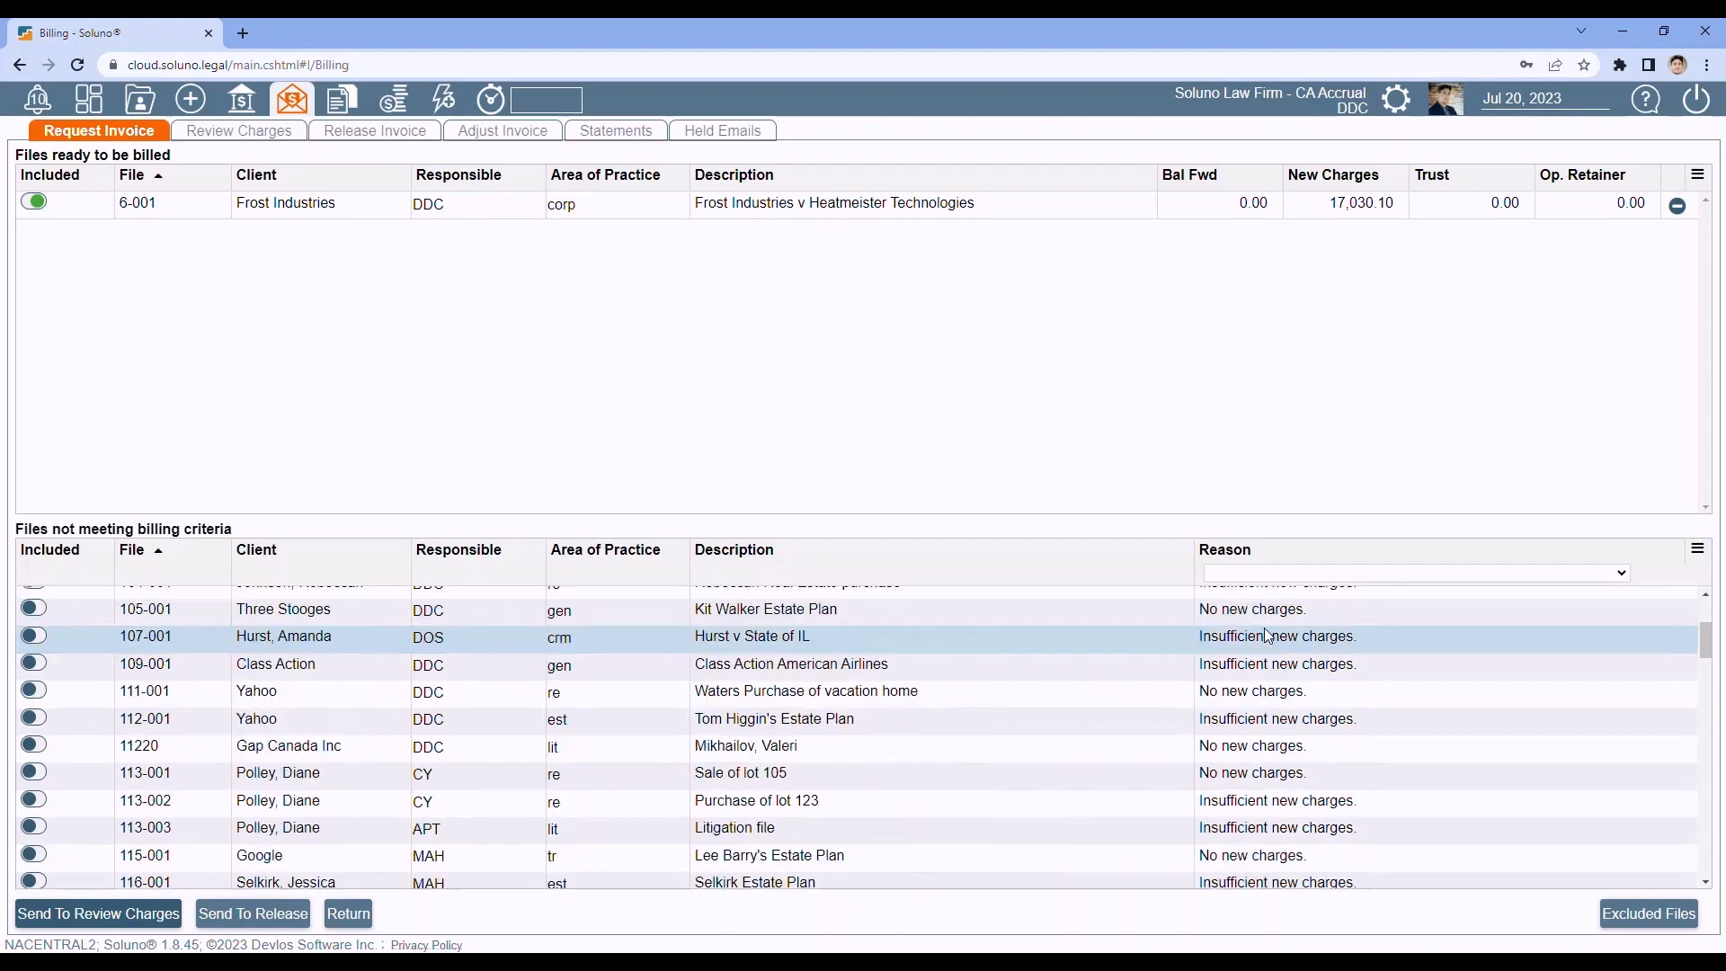
scroll(1267, 628, down, 3)
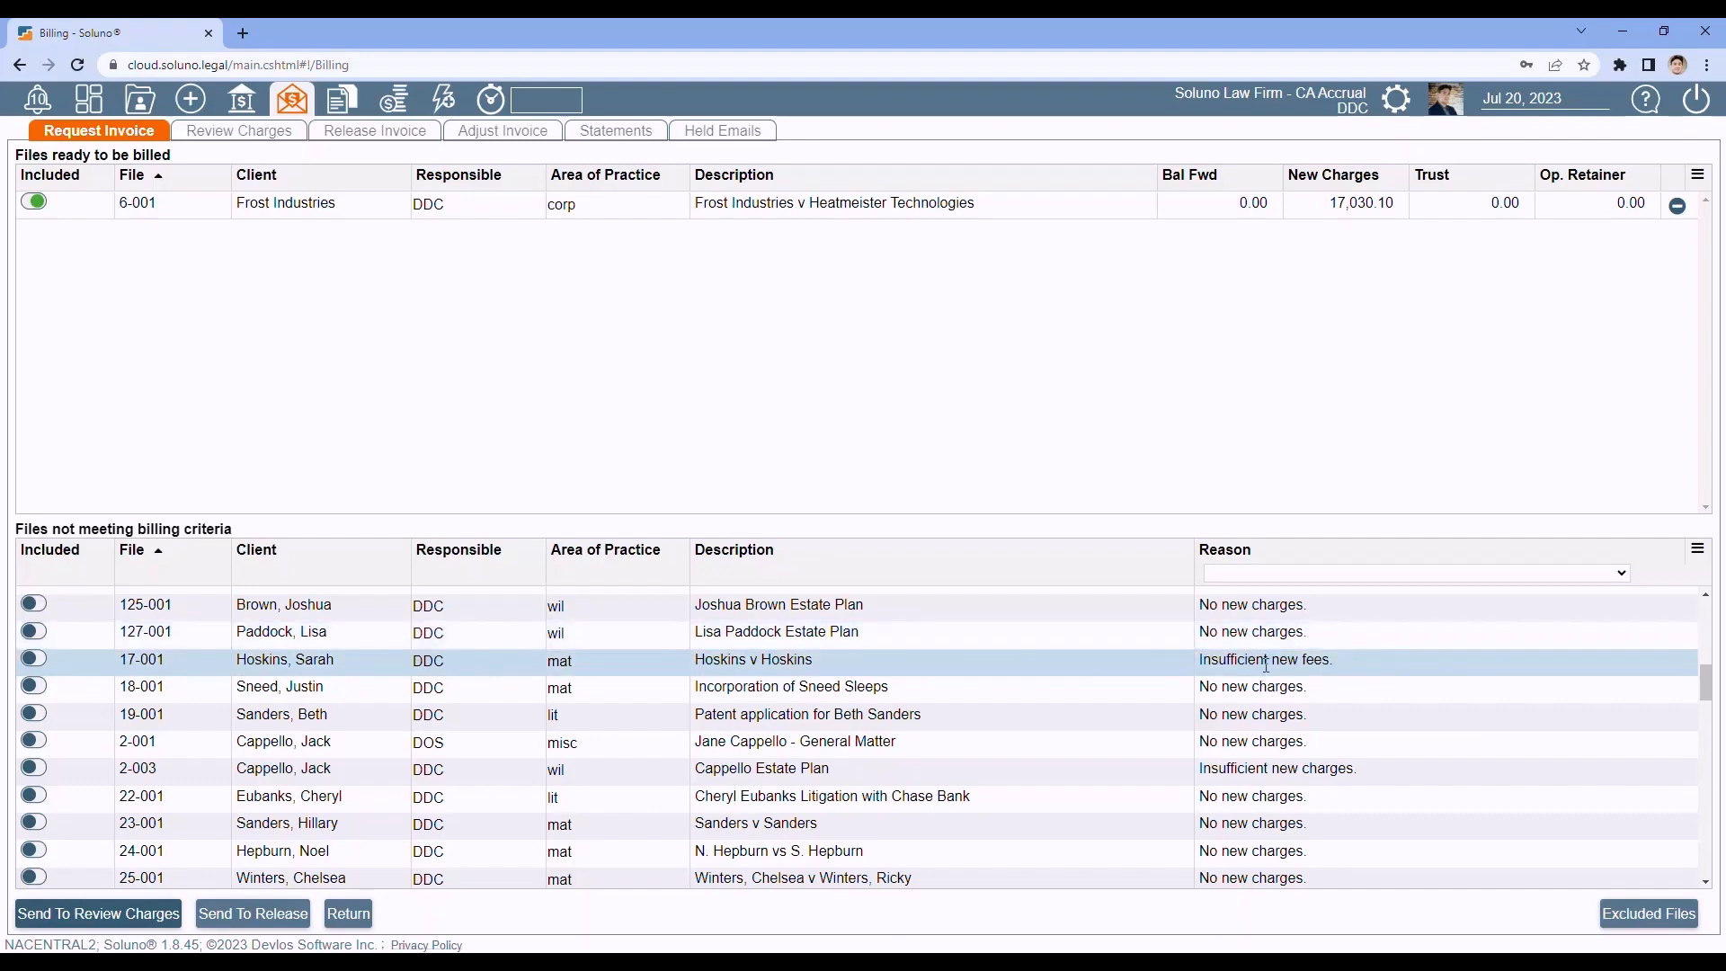
scroll(1268, 665, down, 4)
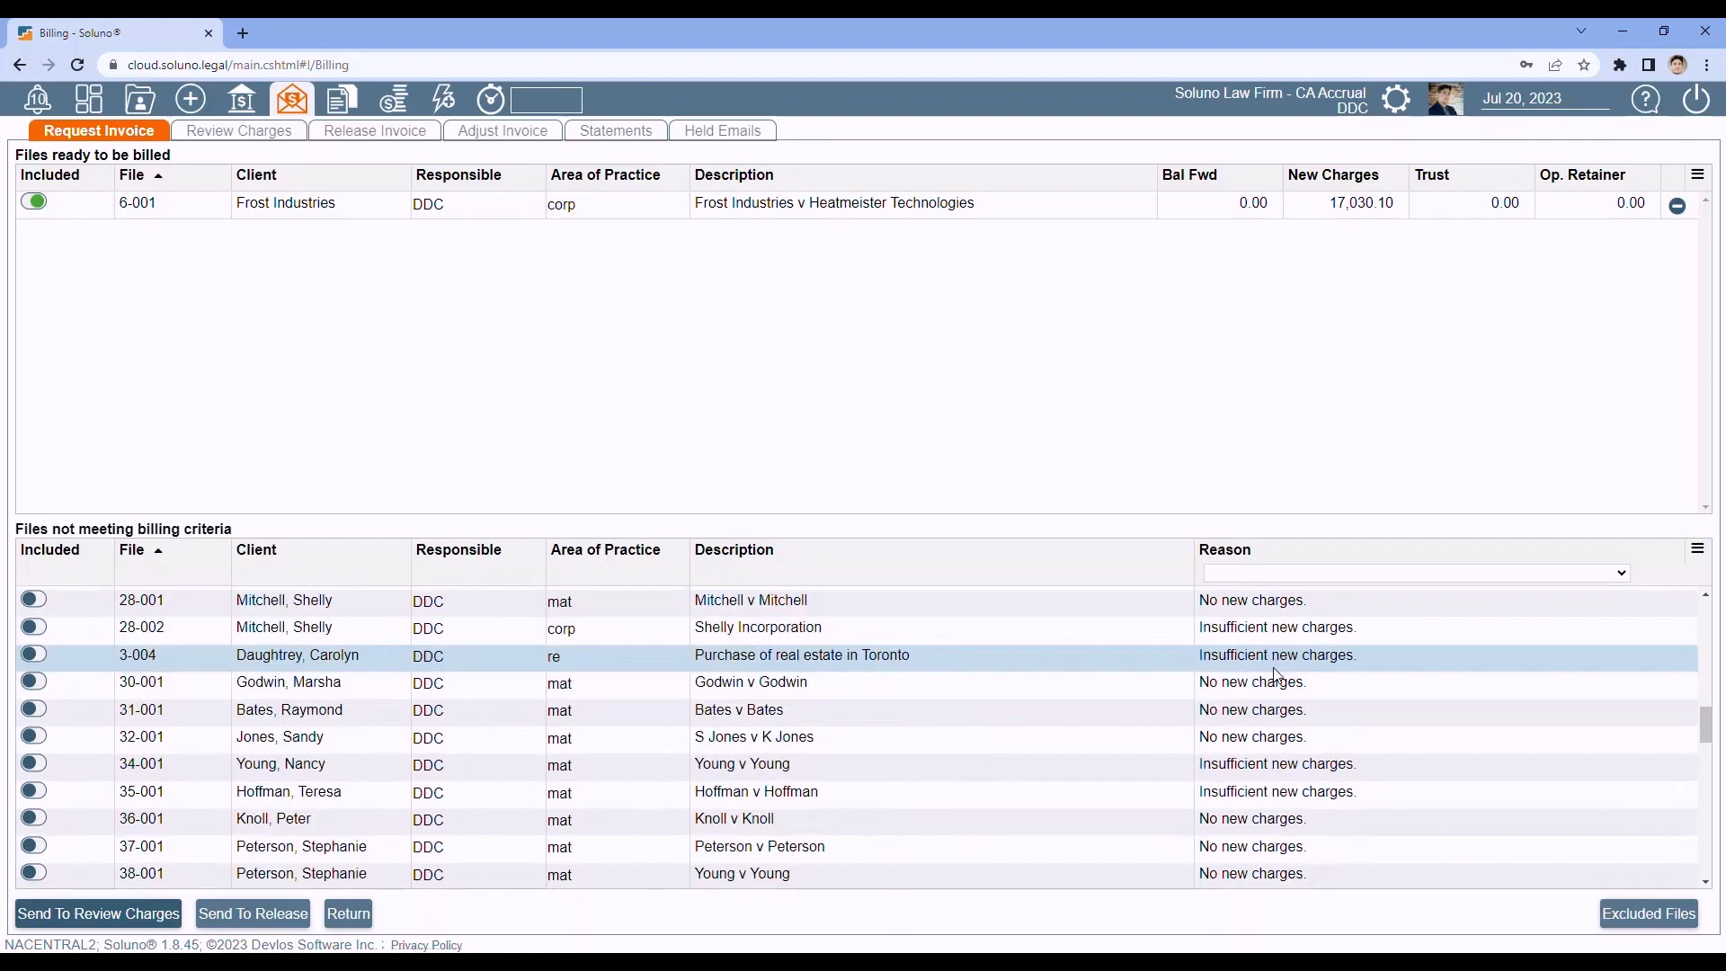
scroll(1276, 676, down, 8)
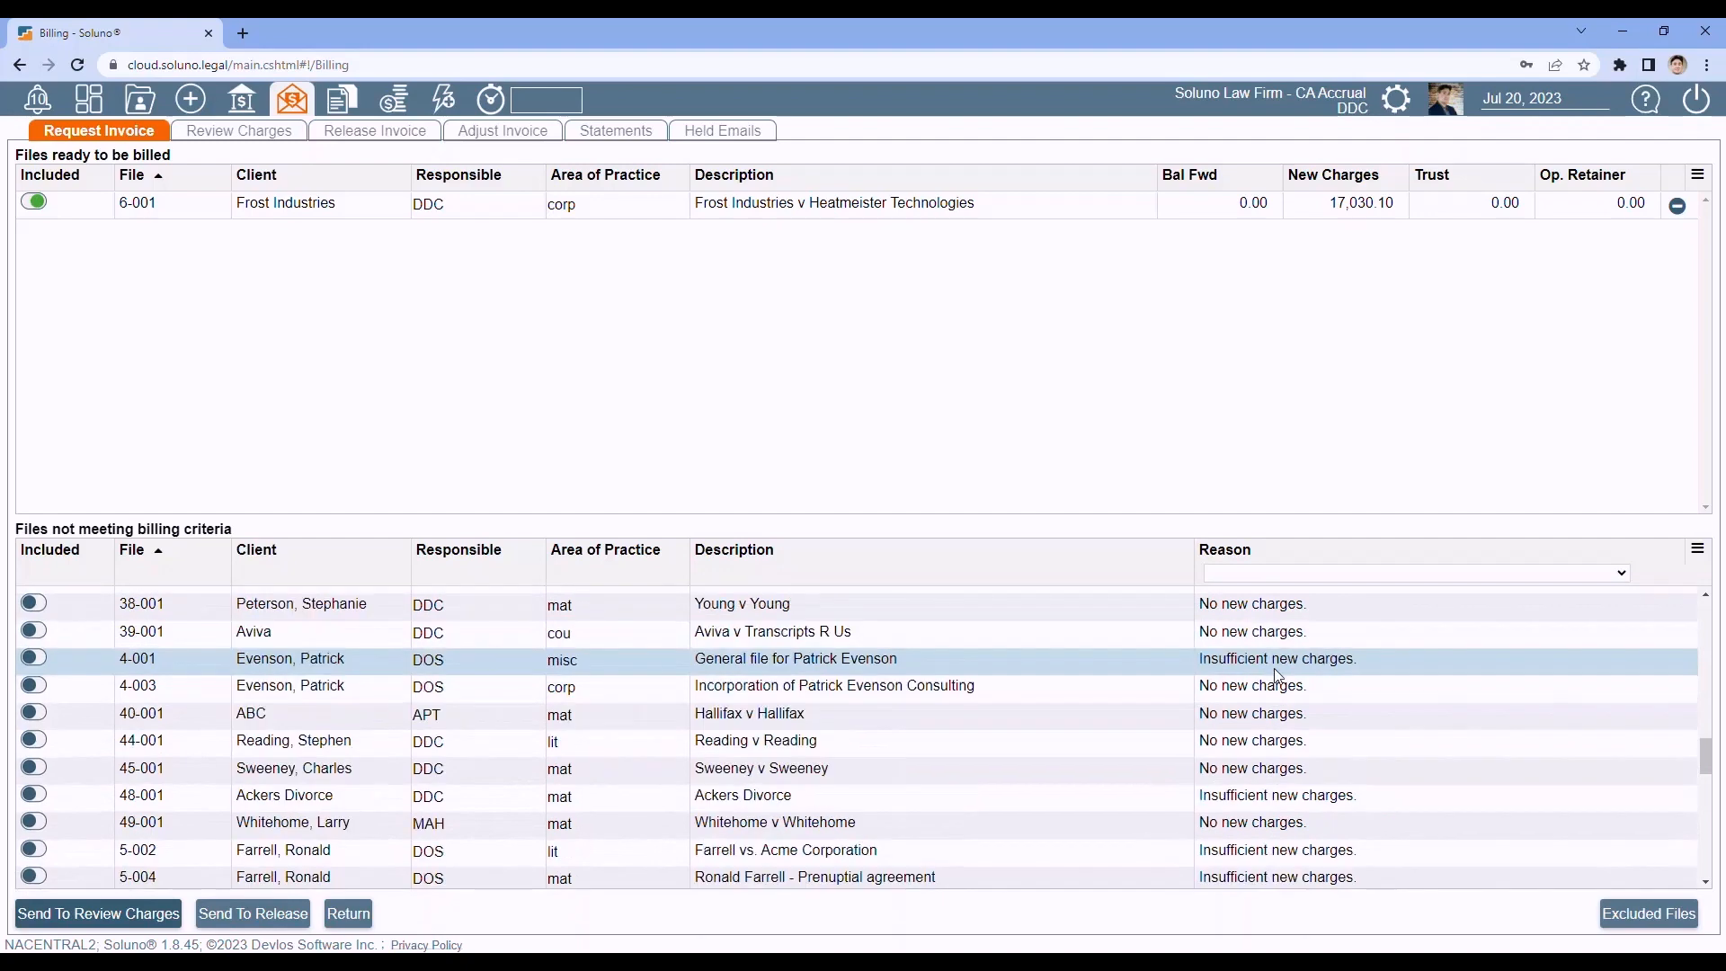
scroll(1284, 678, down, 3)
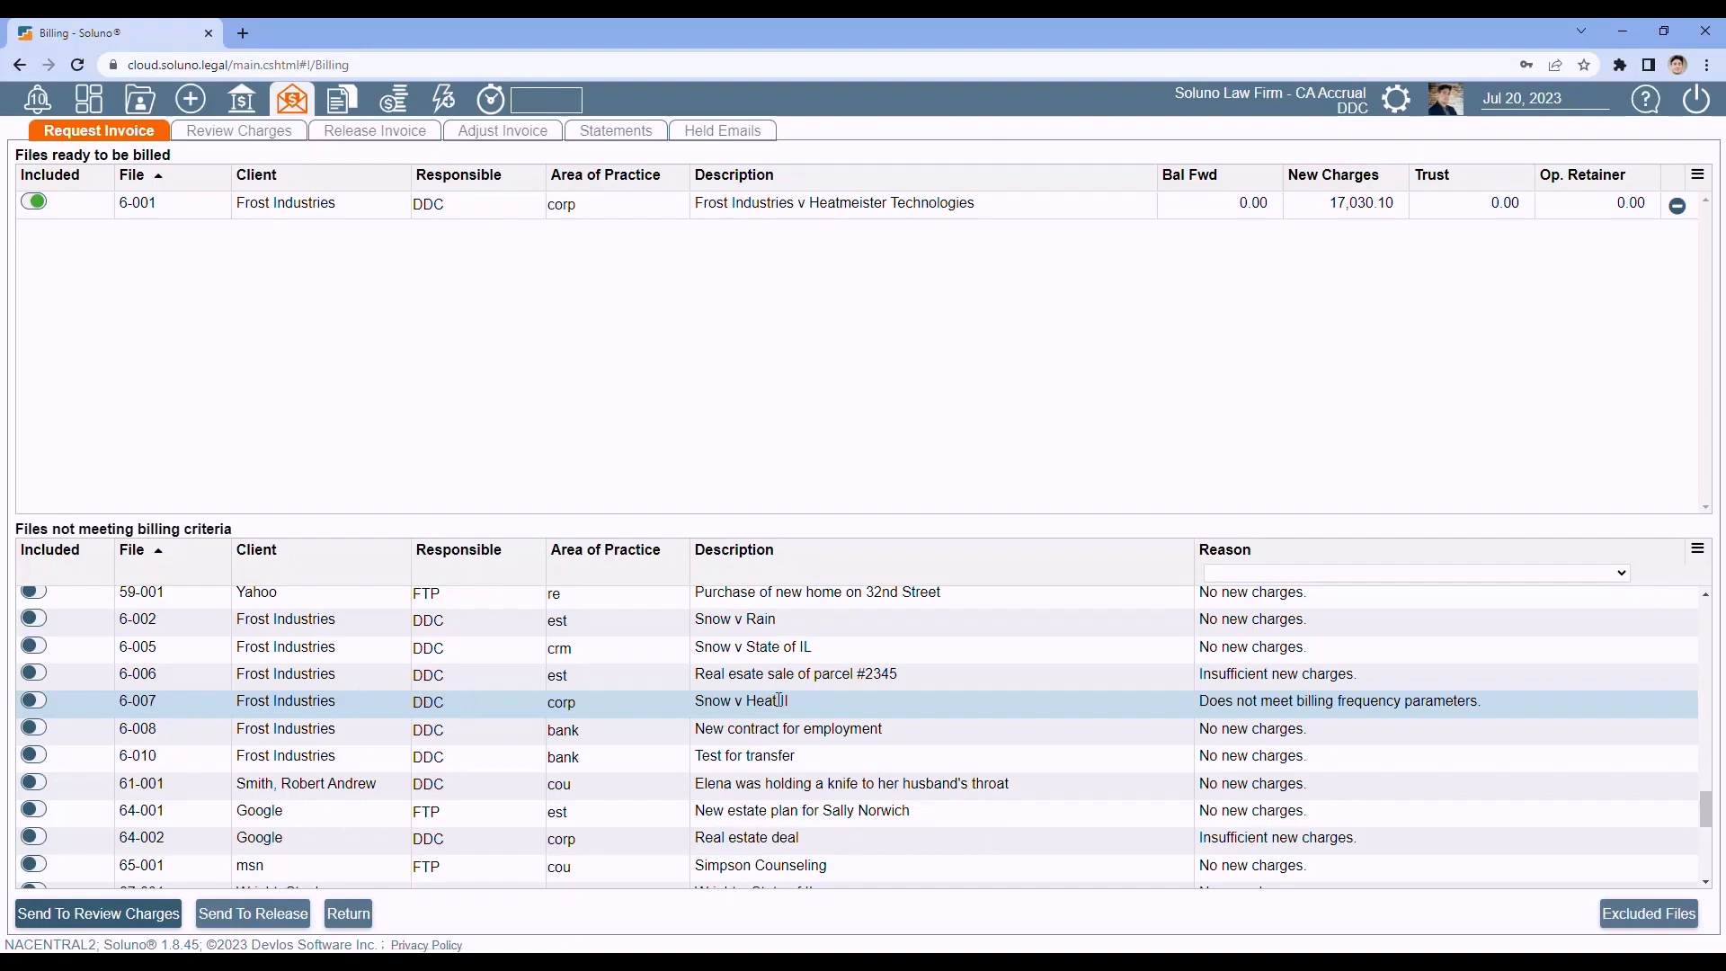
scroll(780, 701, down, 3)
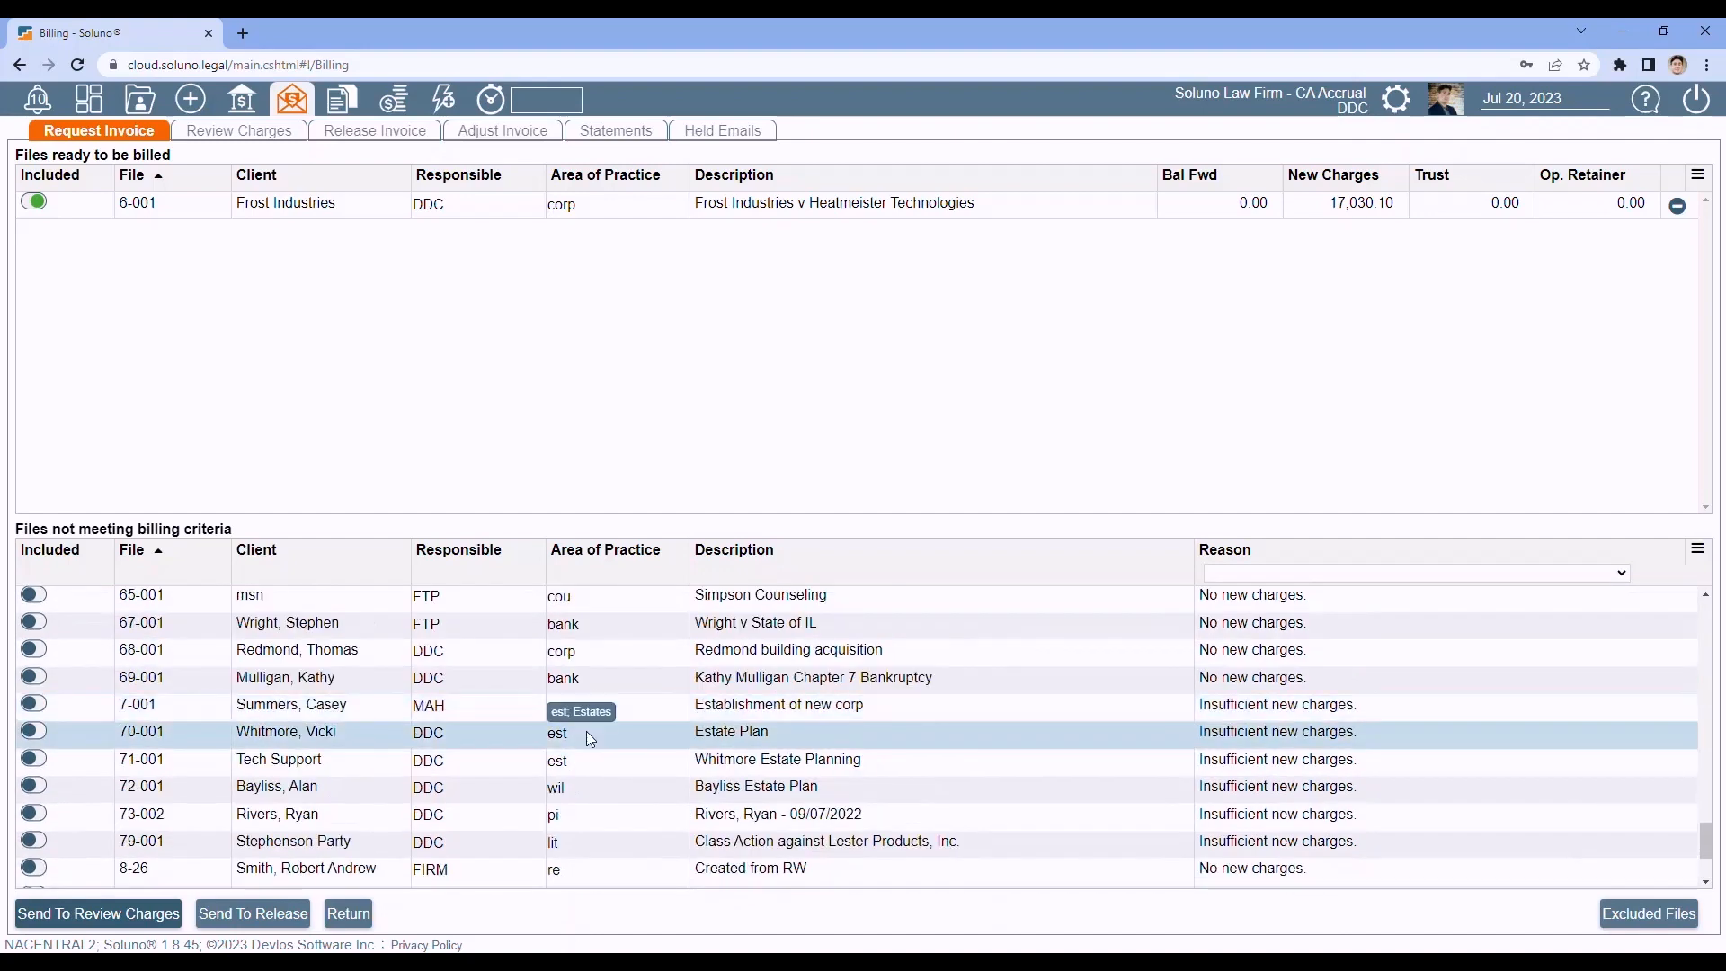
scroll(692, 715, up, 4)
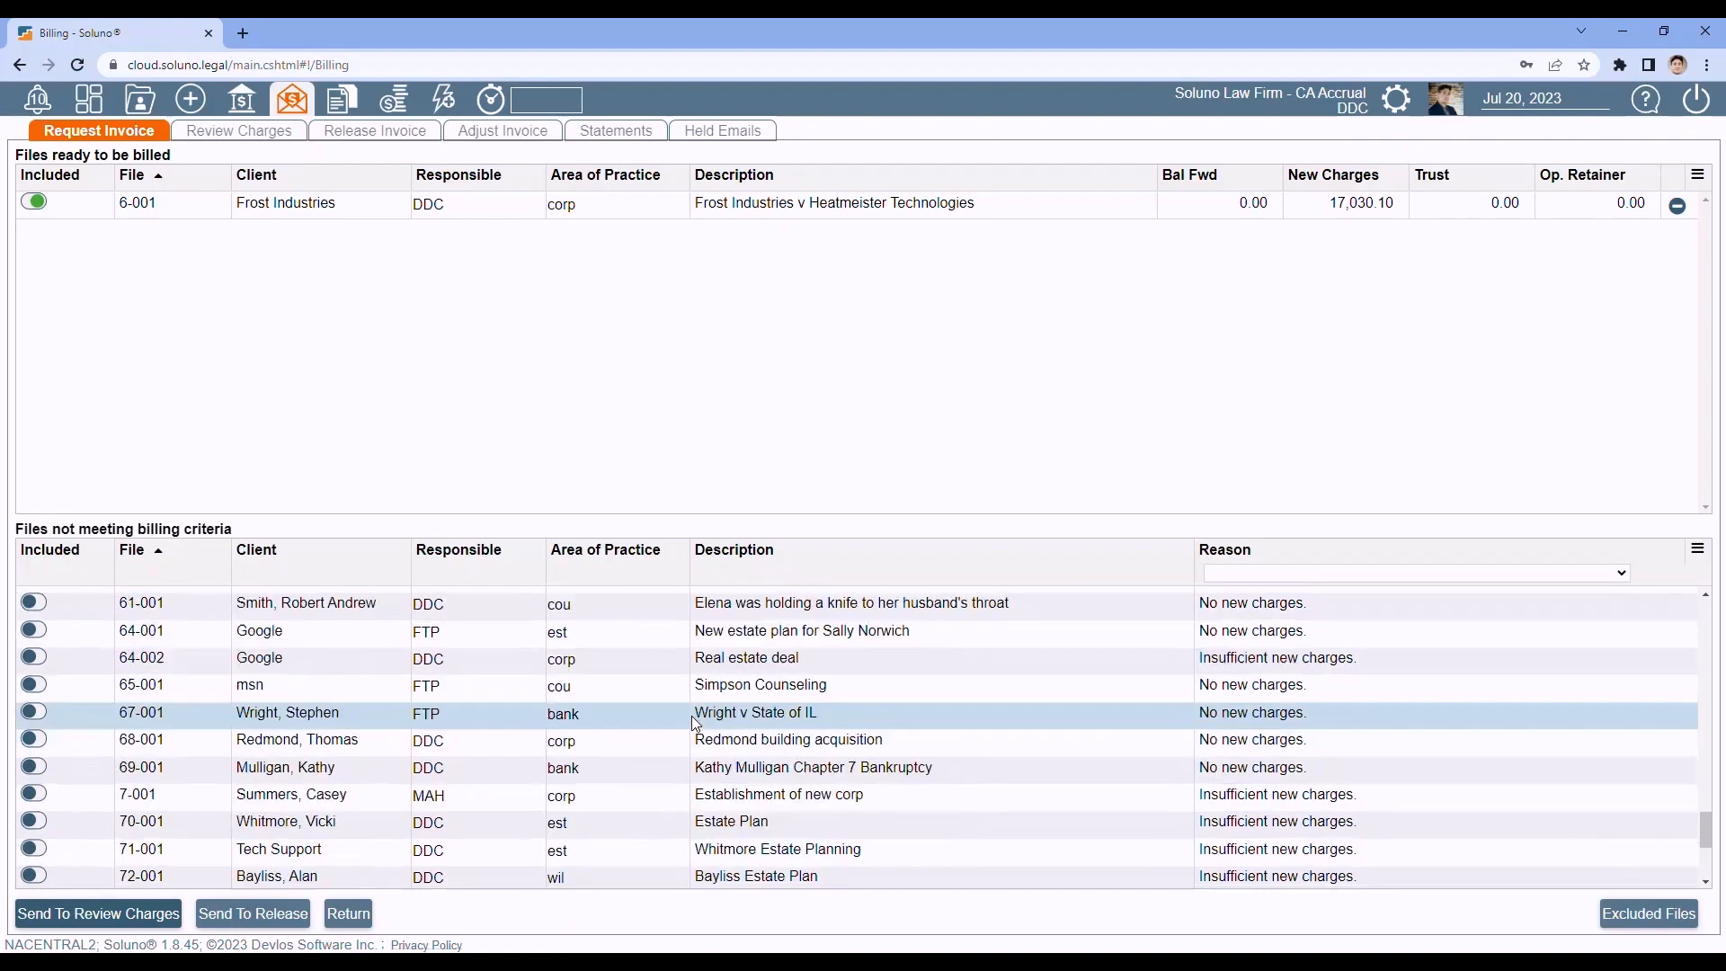
drag(1706, 791, 1706, 619)
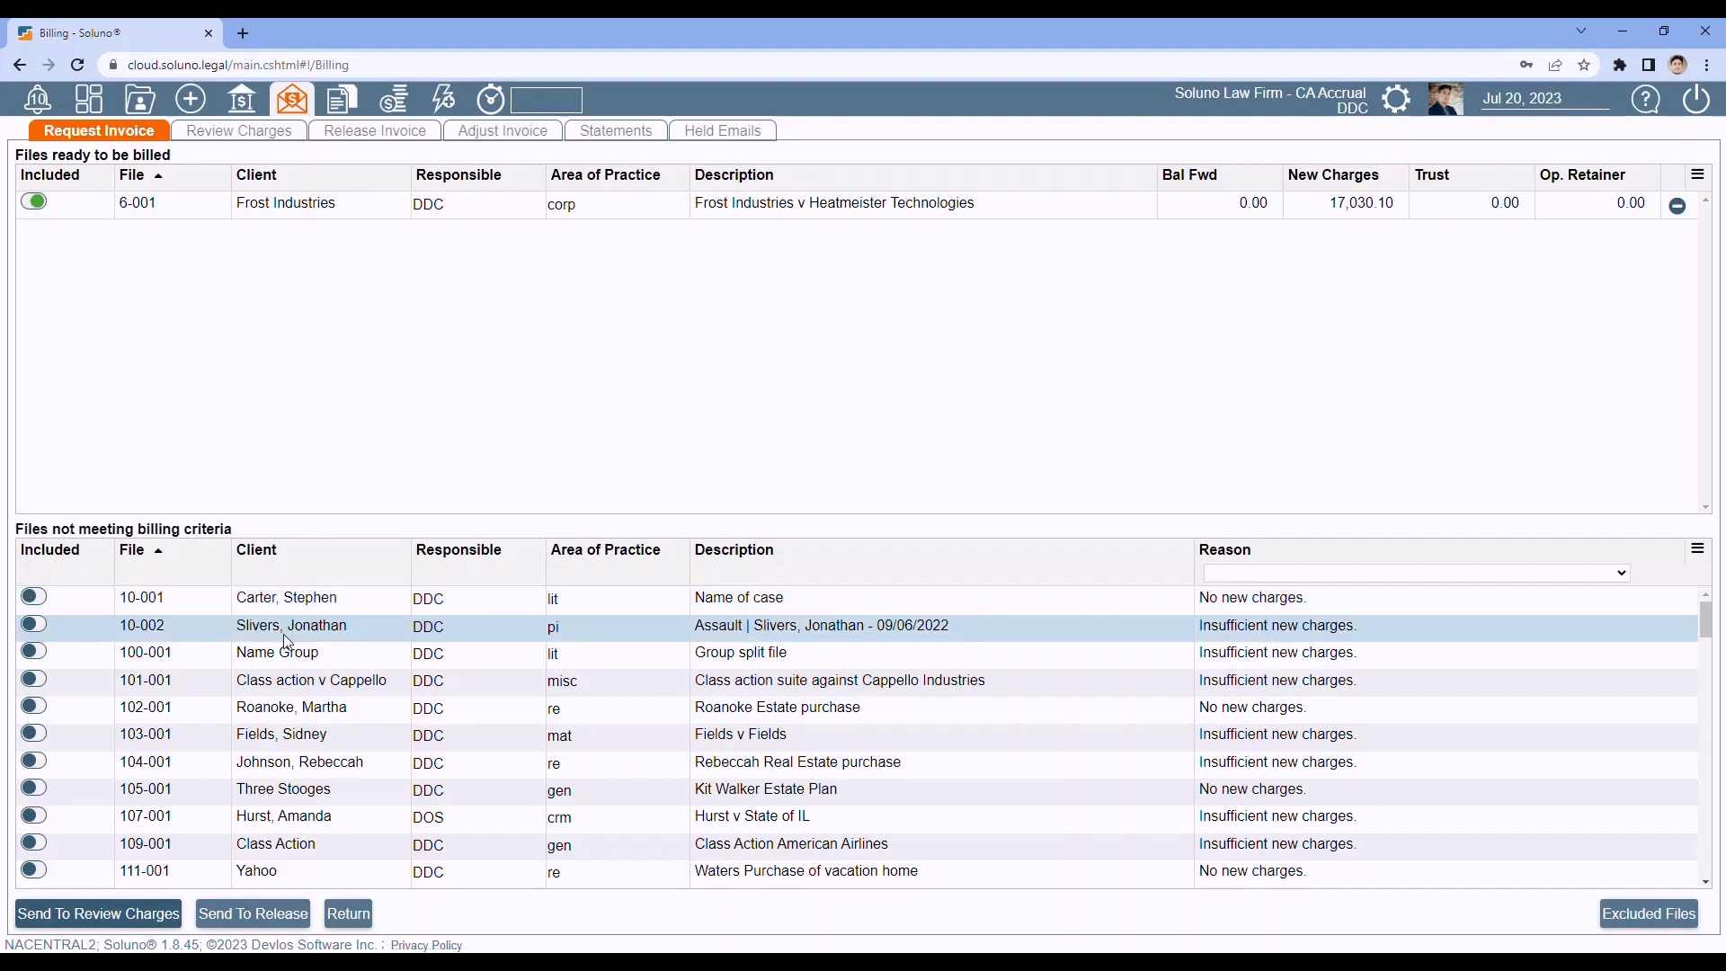
Include files 10-001 and 10-002 in the billing despite their unmet criteria, and check the list of excluded files.
click(34, 599)
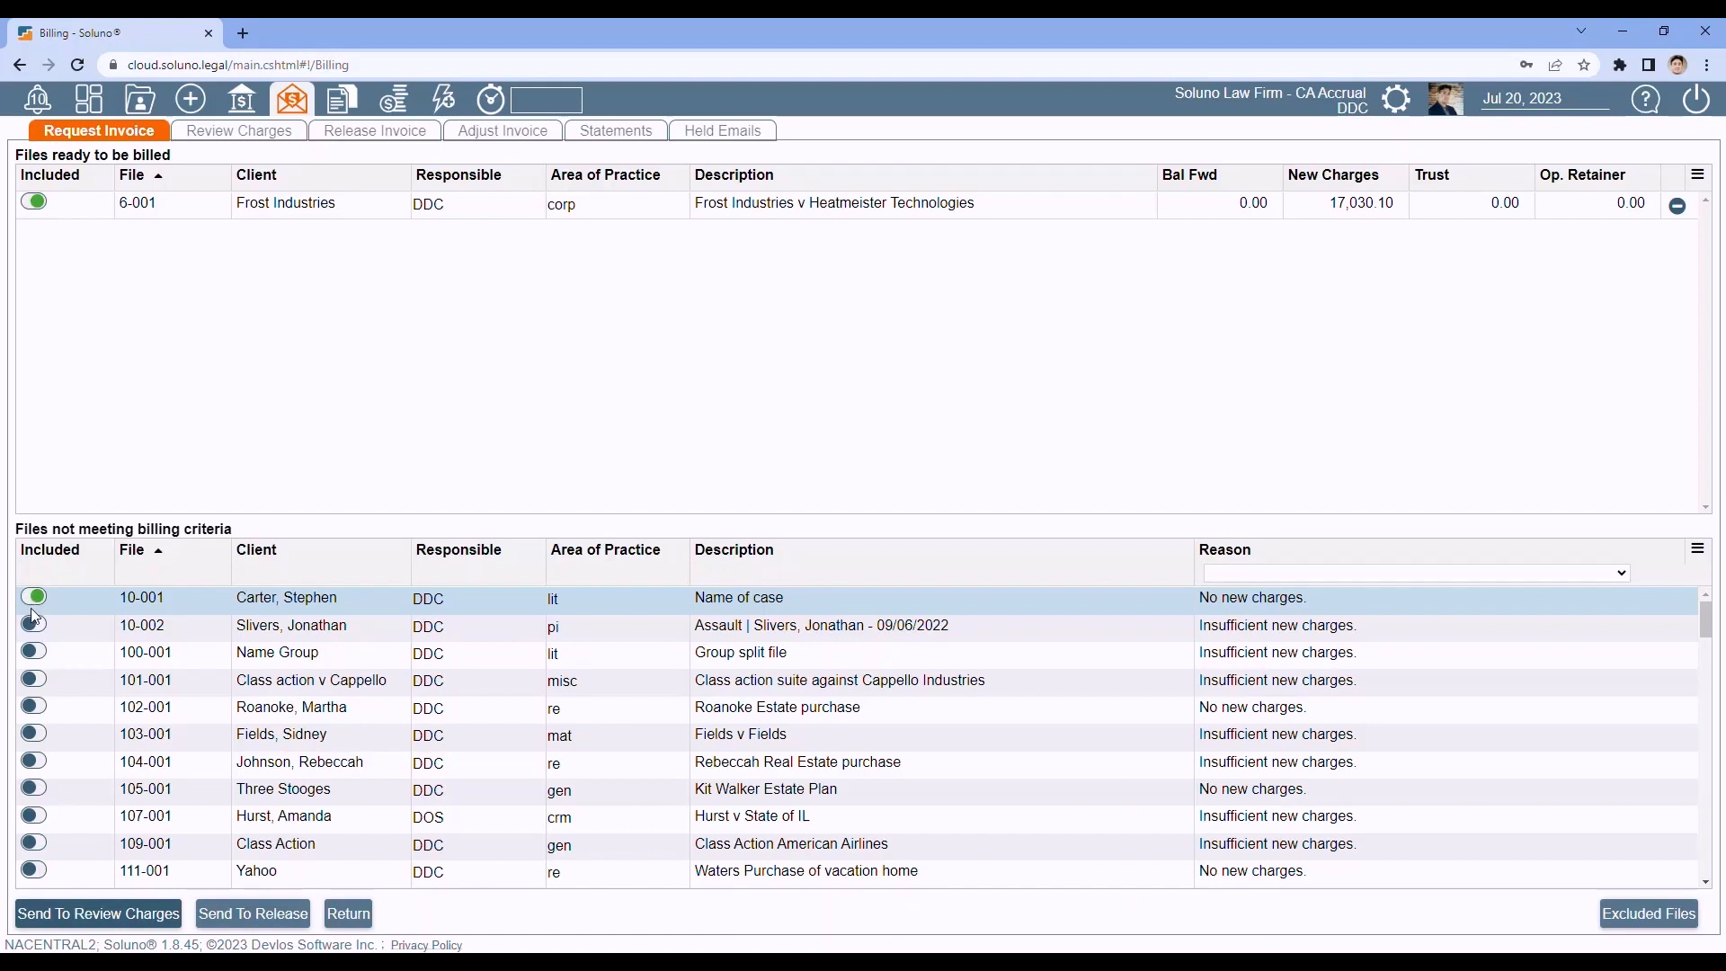
click(34, 627)
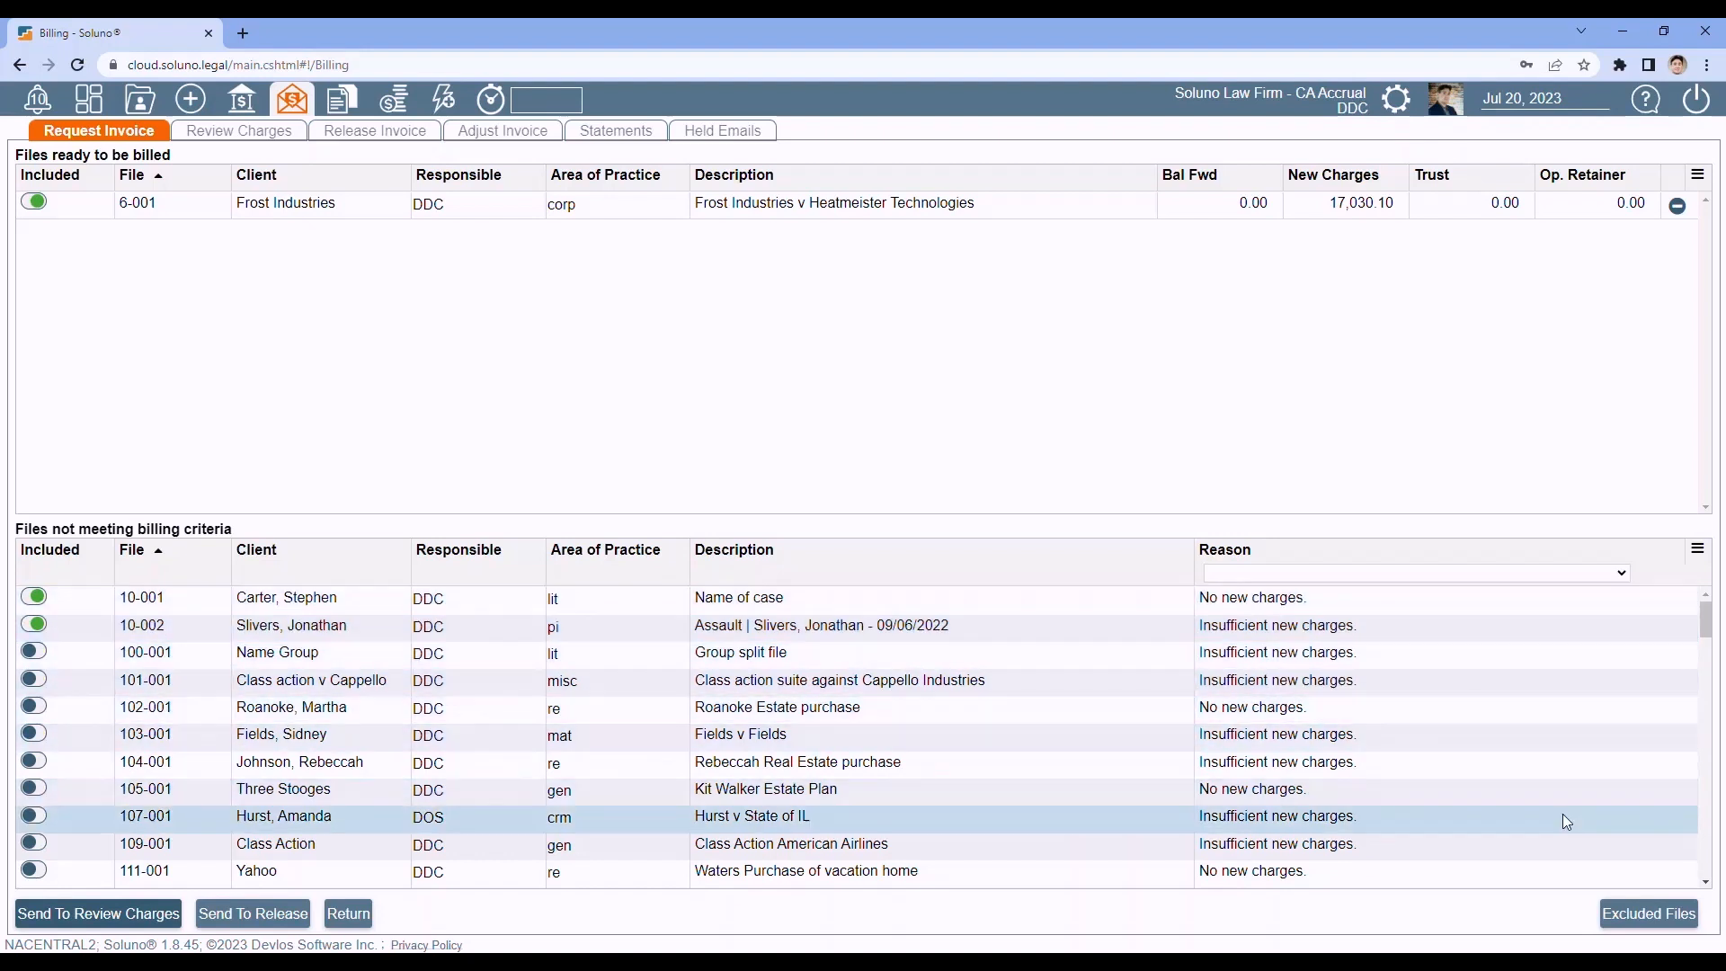
click(1651, 917)
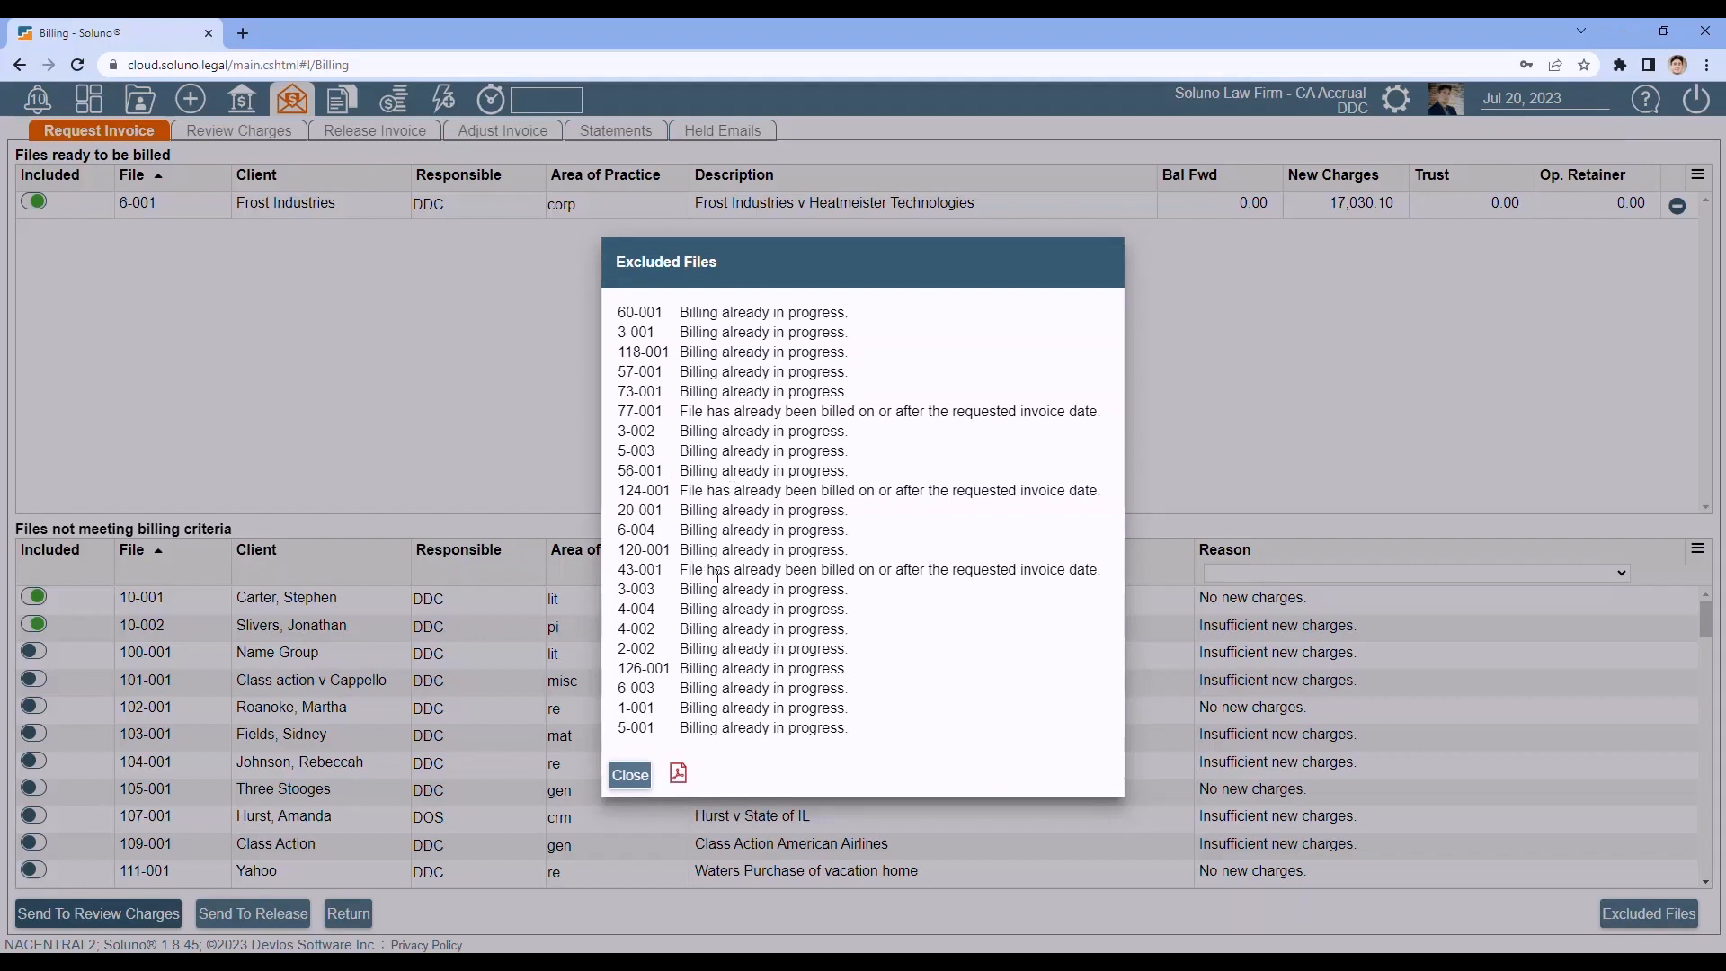
click(629, 775)
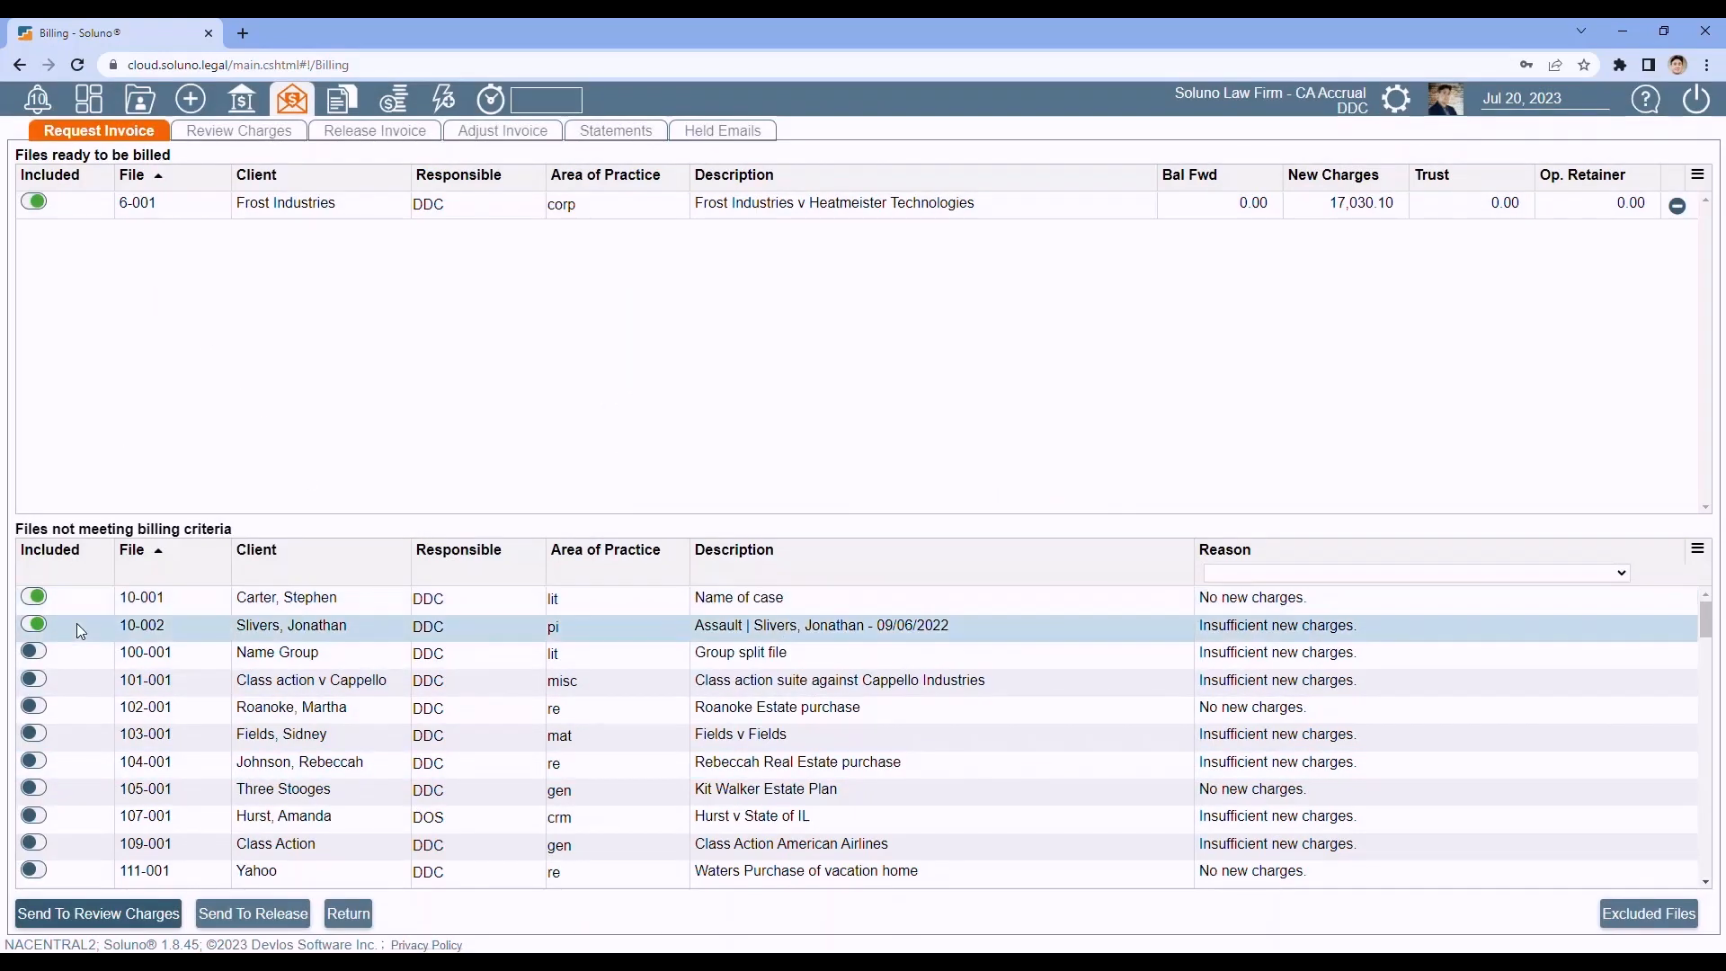
Send the included files to Review Charges and open the list of charges under review.
click(104, 914)
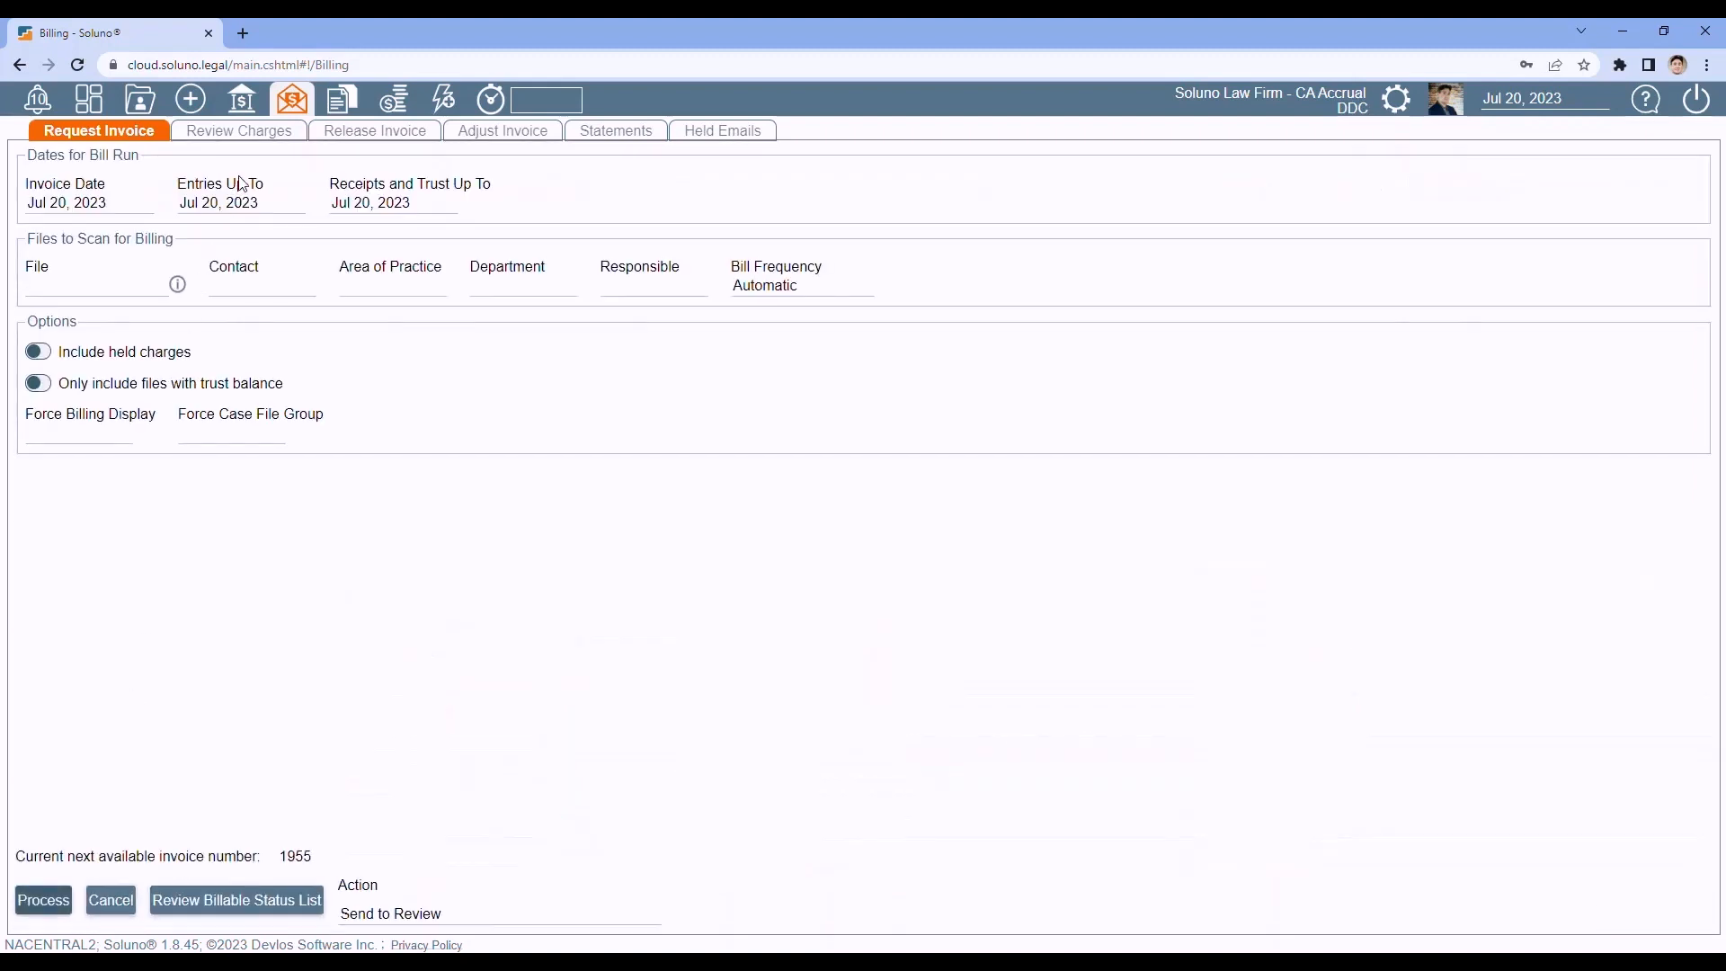
click(252, 144)
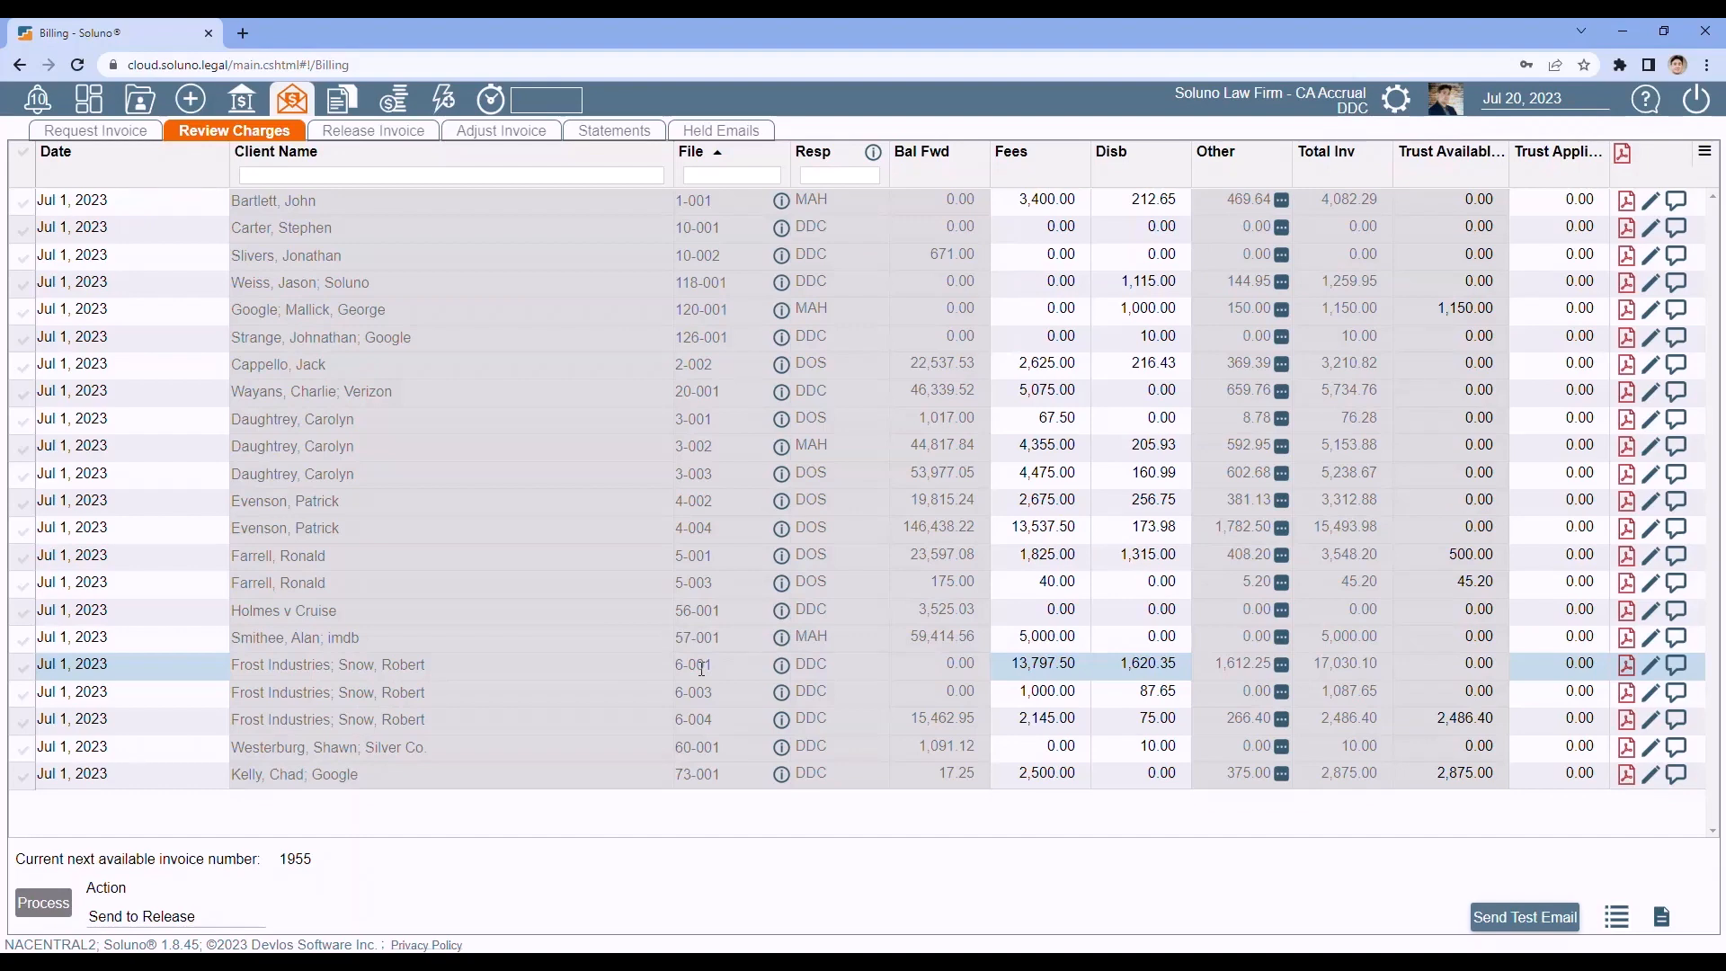
Return to requesting invoices and restrict the files to scan for billing to the Frost Industries contact.
click(94, 132)
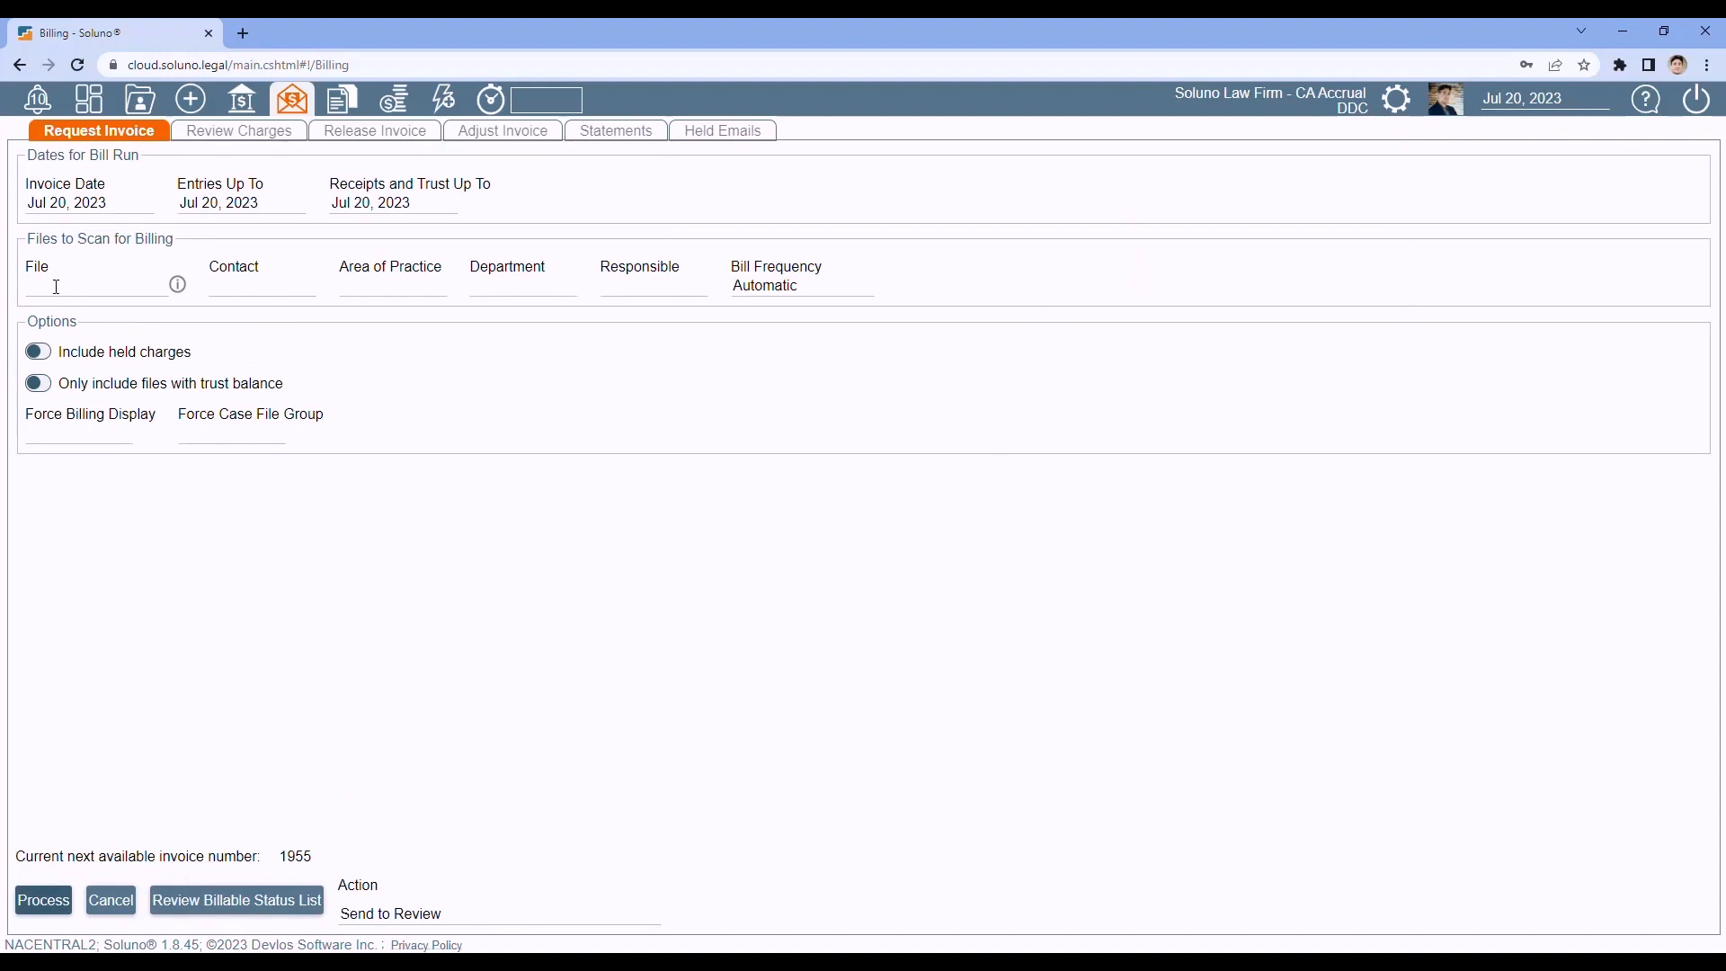
click(232, 289)
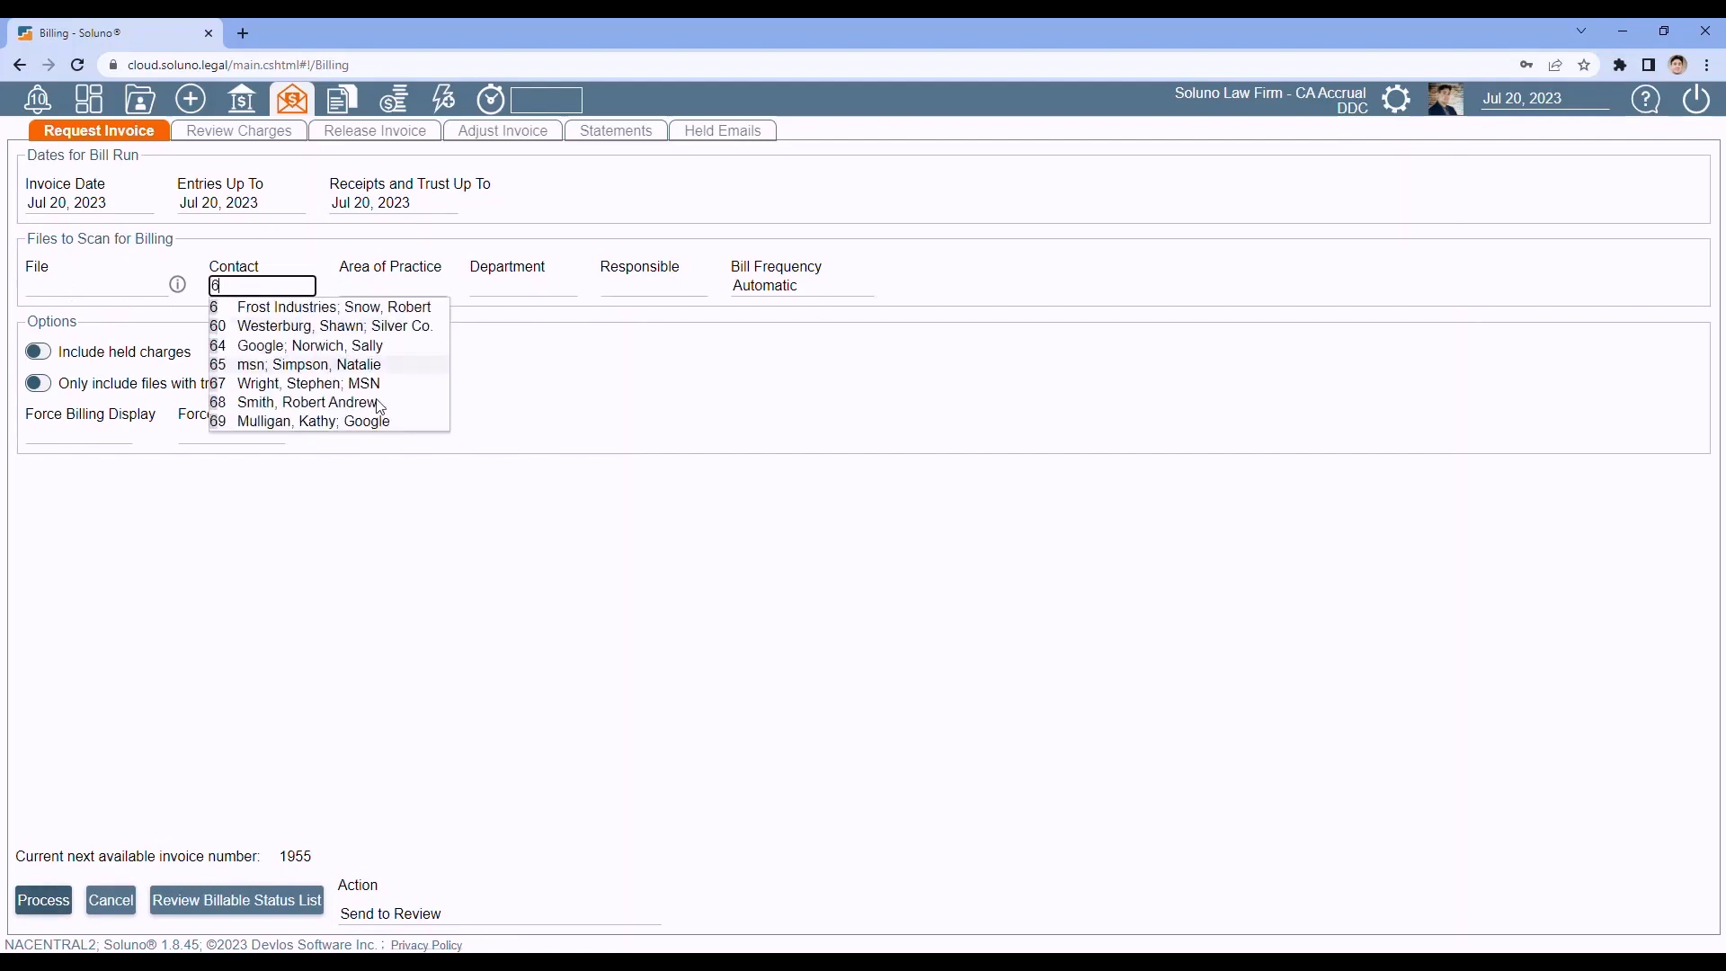
text(6)
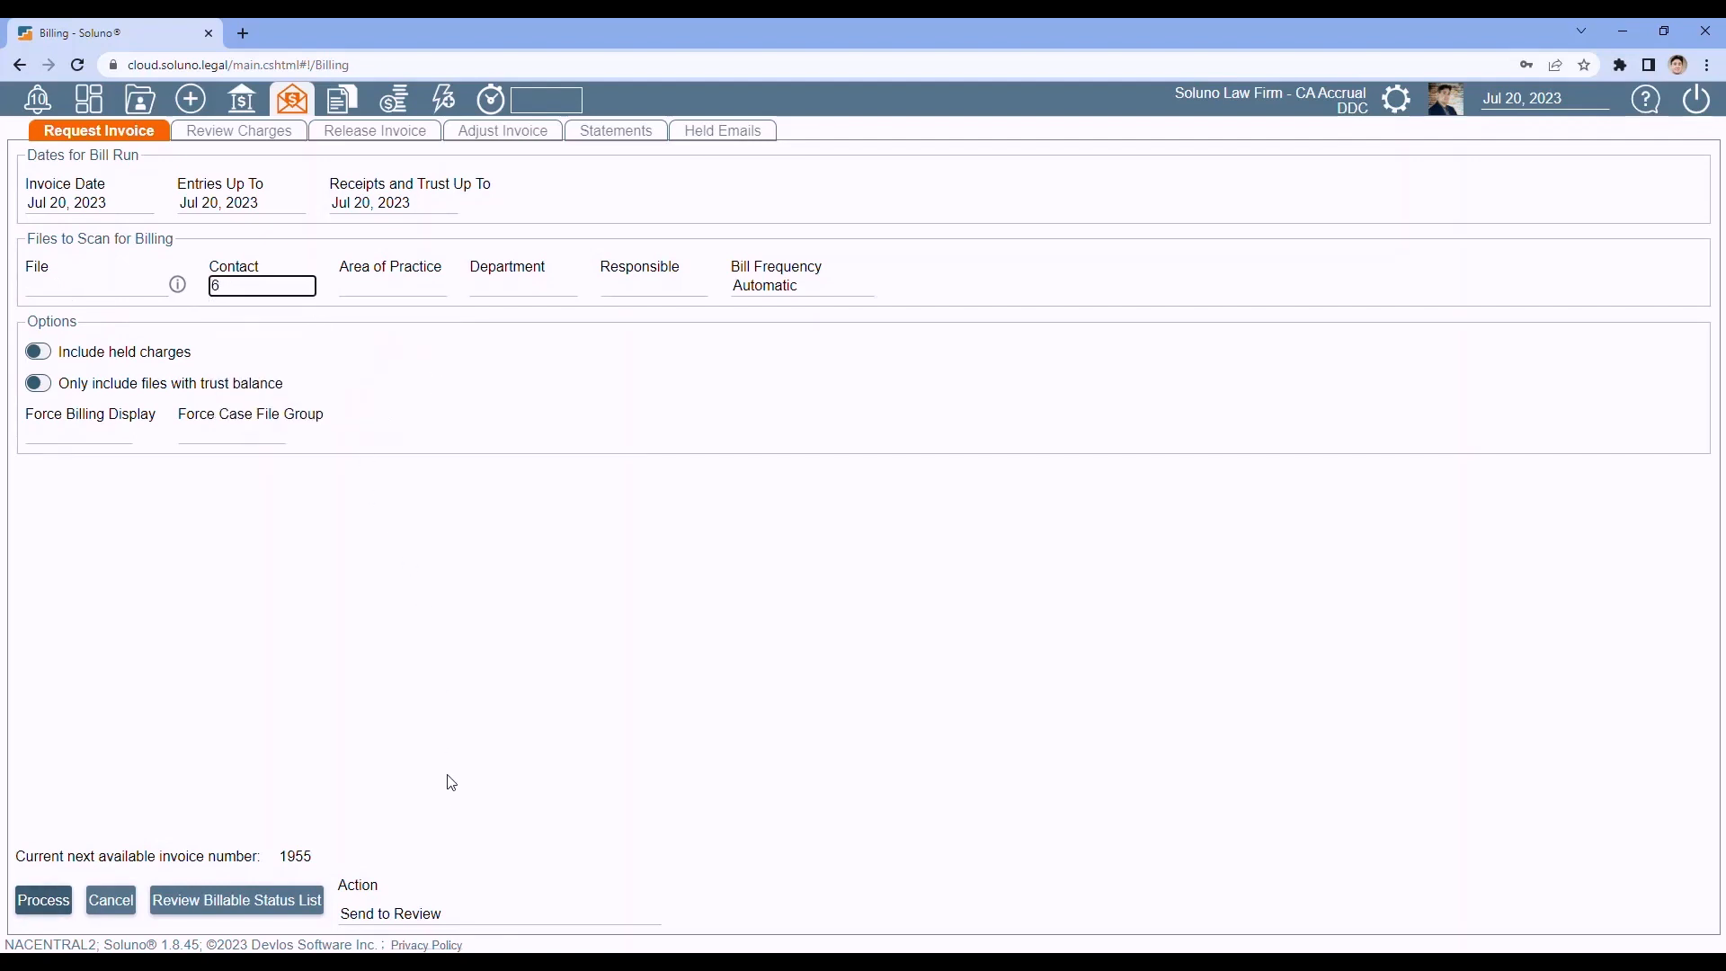
click(481, 917)
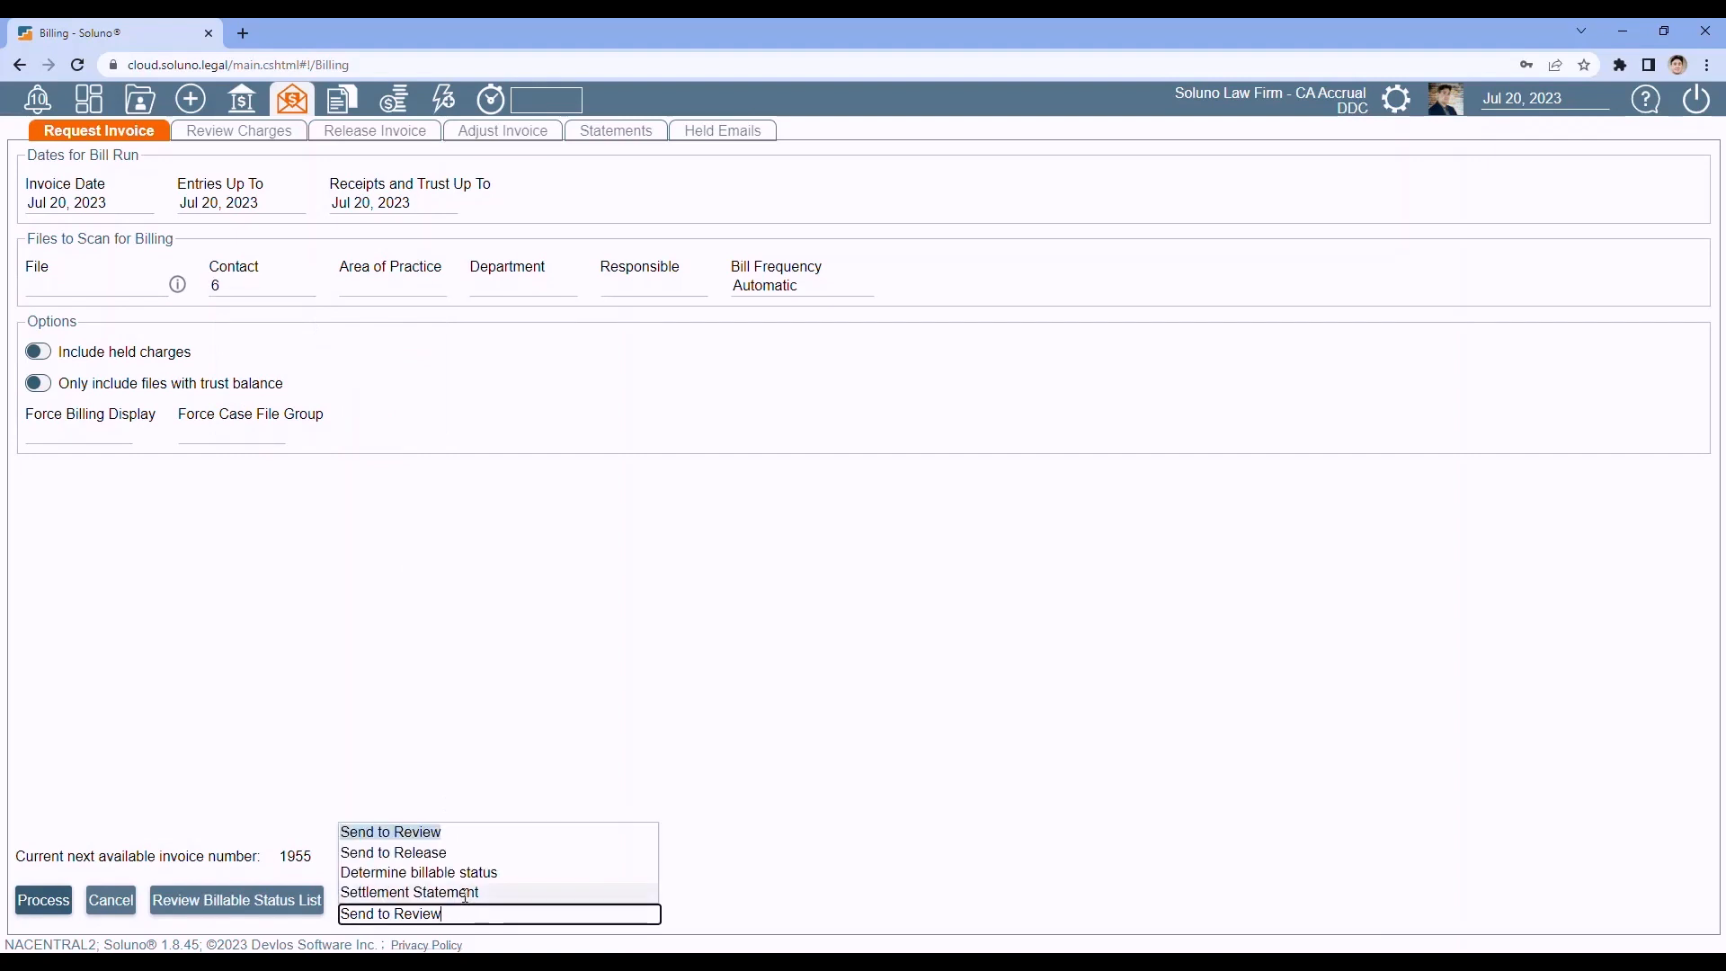
click(417, 618)
mouse_move(231, 282)
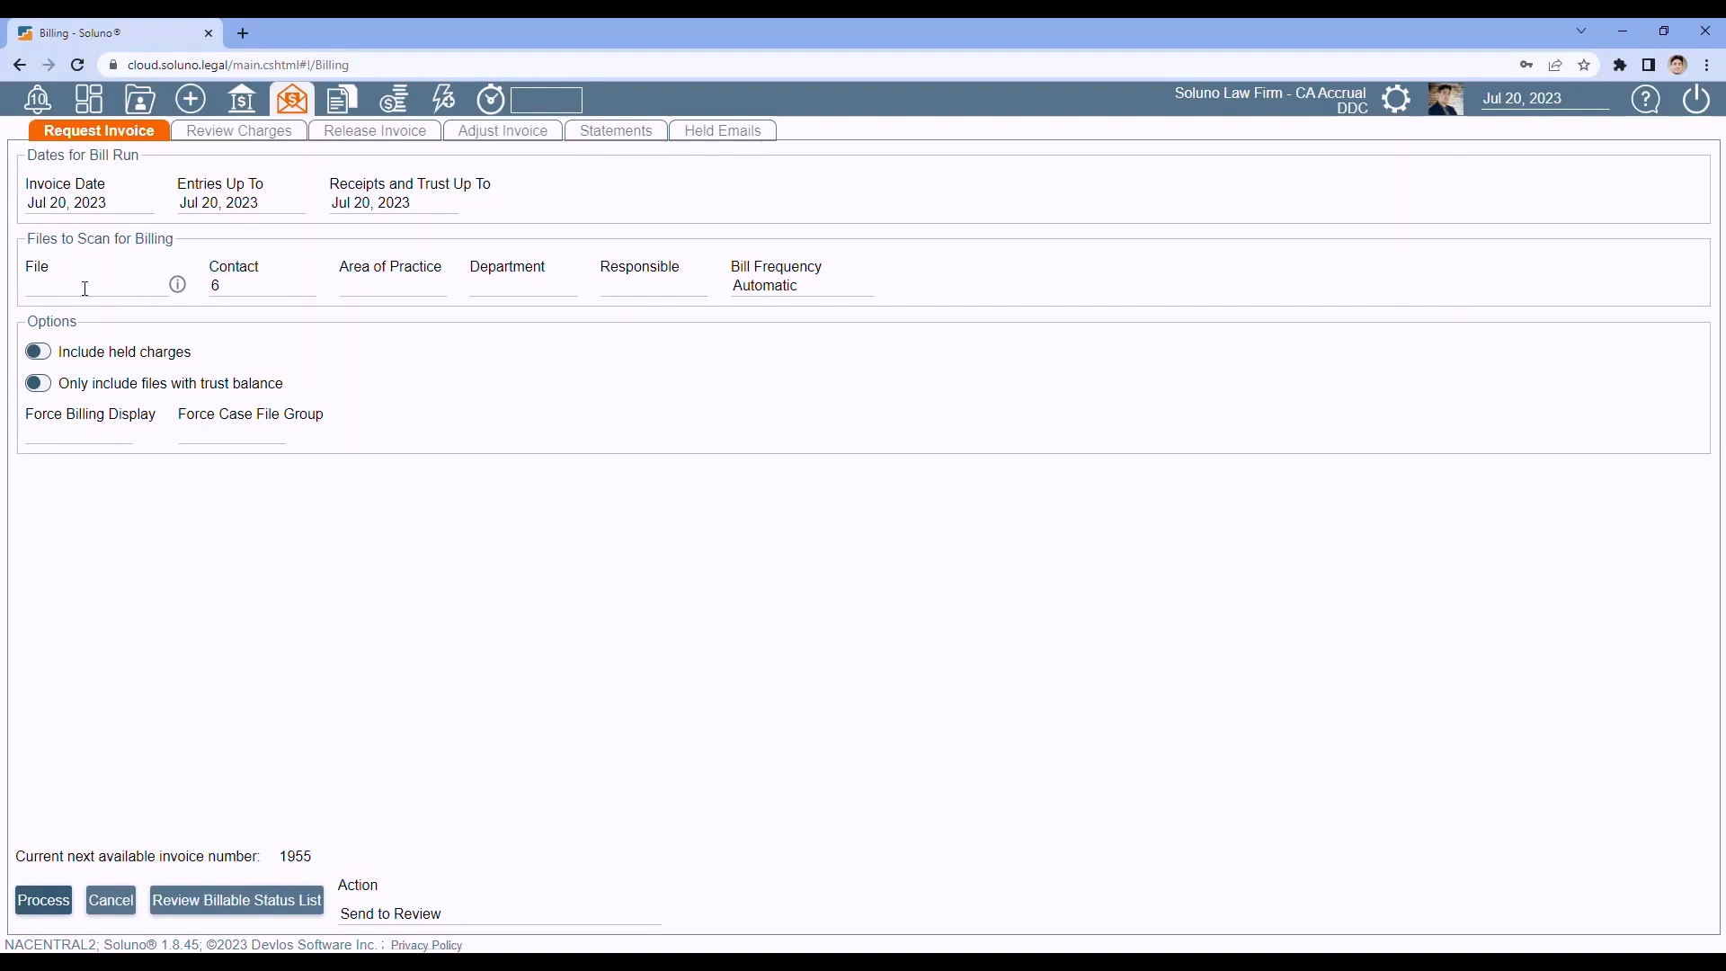
Process the bill run with the Settlement Statement action.
click(469, 909)
click(451, 896)
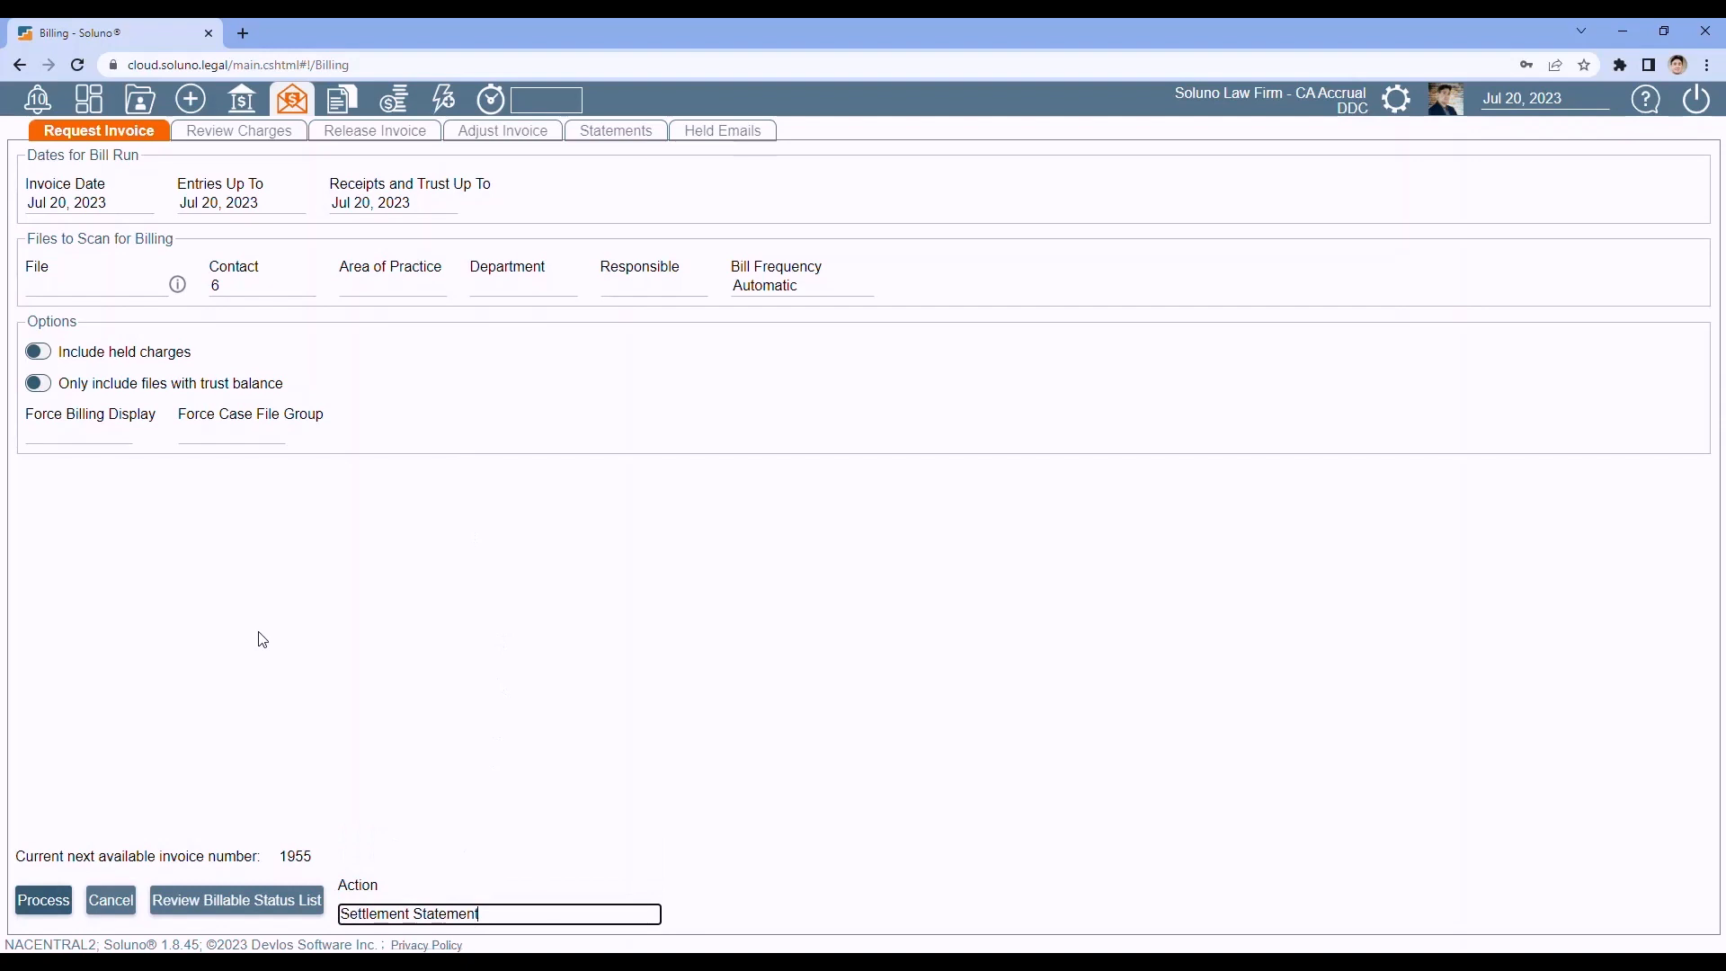
click(36, 901)
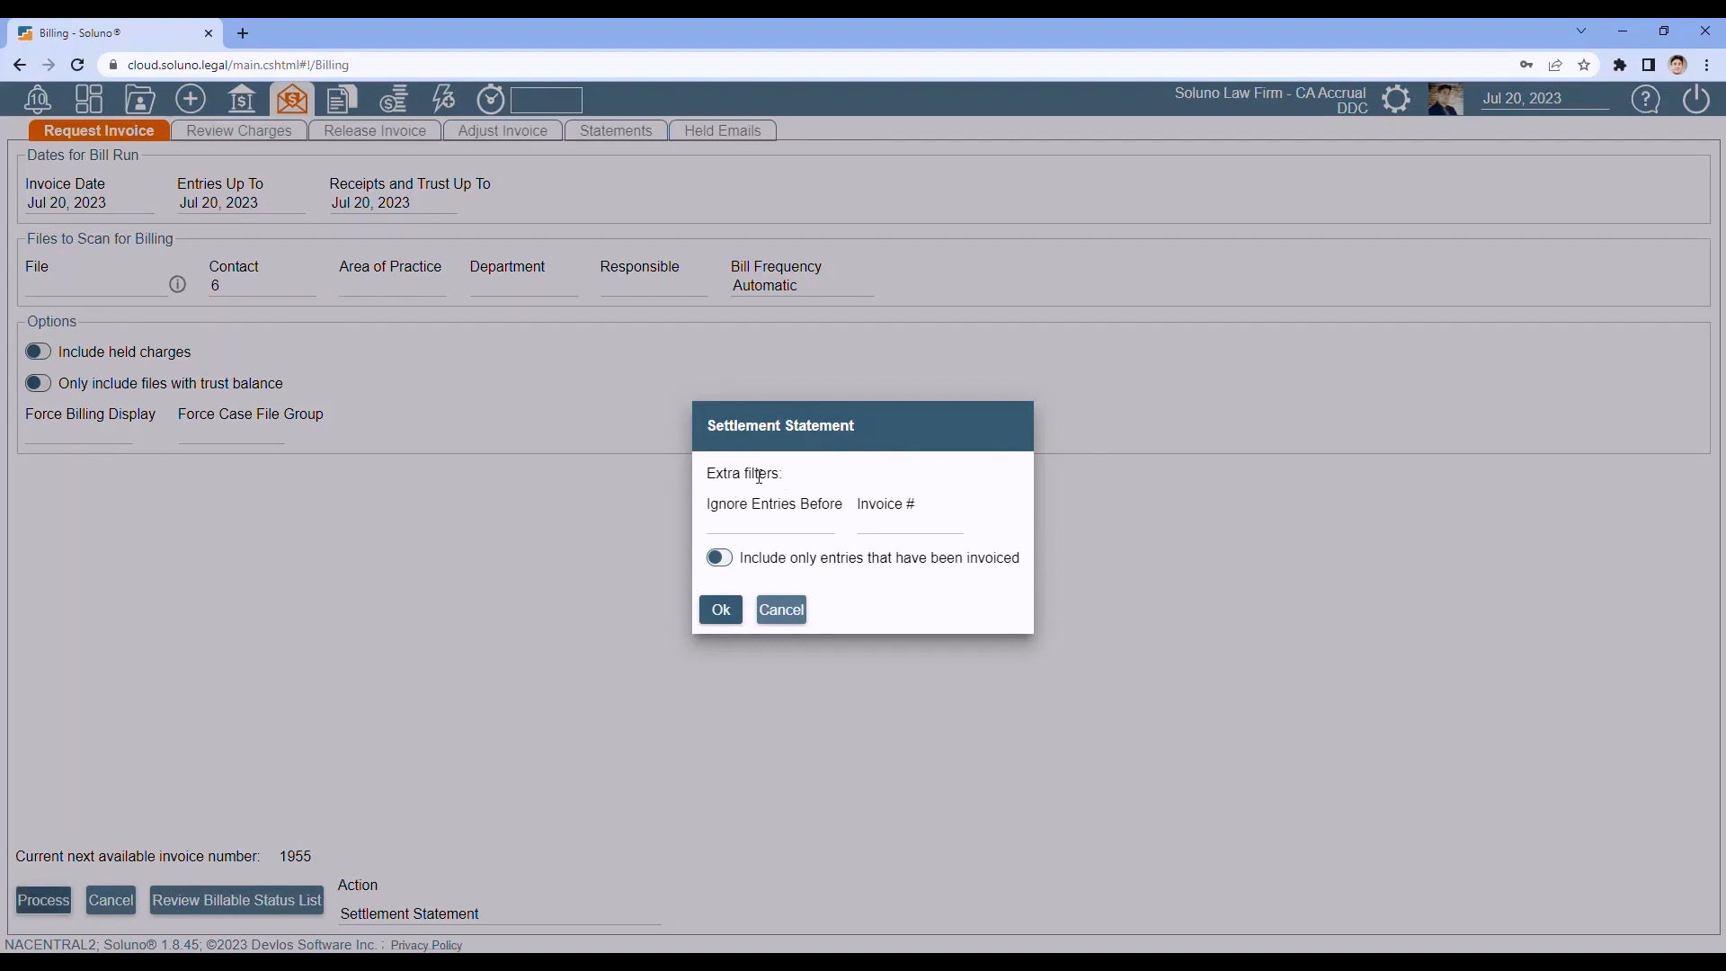
Generate the settlement statement ignoring entries before Jan 1, 2023 and including only entries that have been invoiced.
click(736, 524)
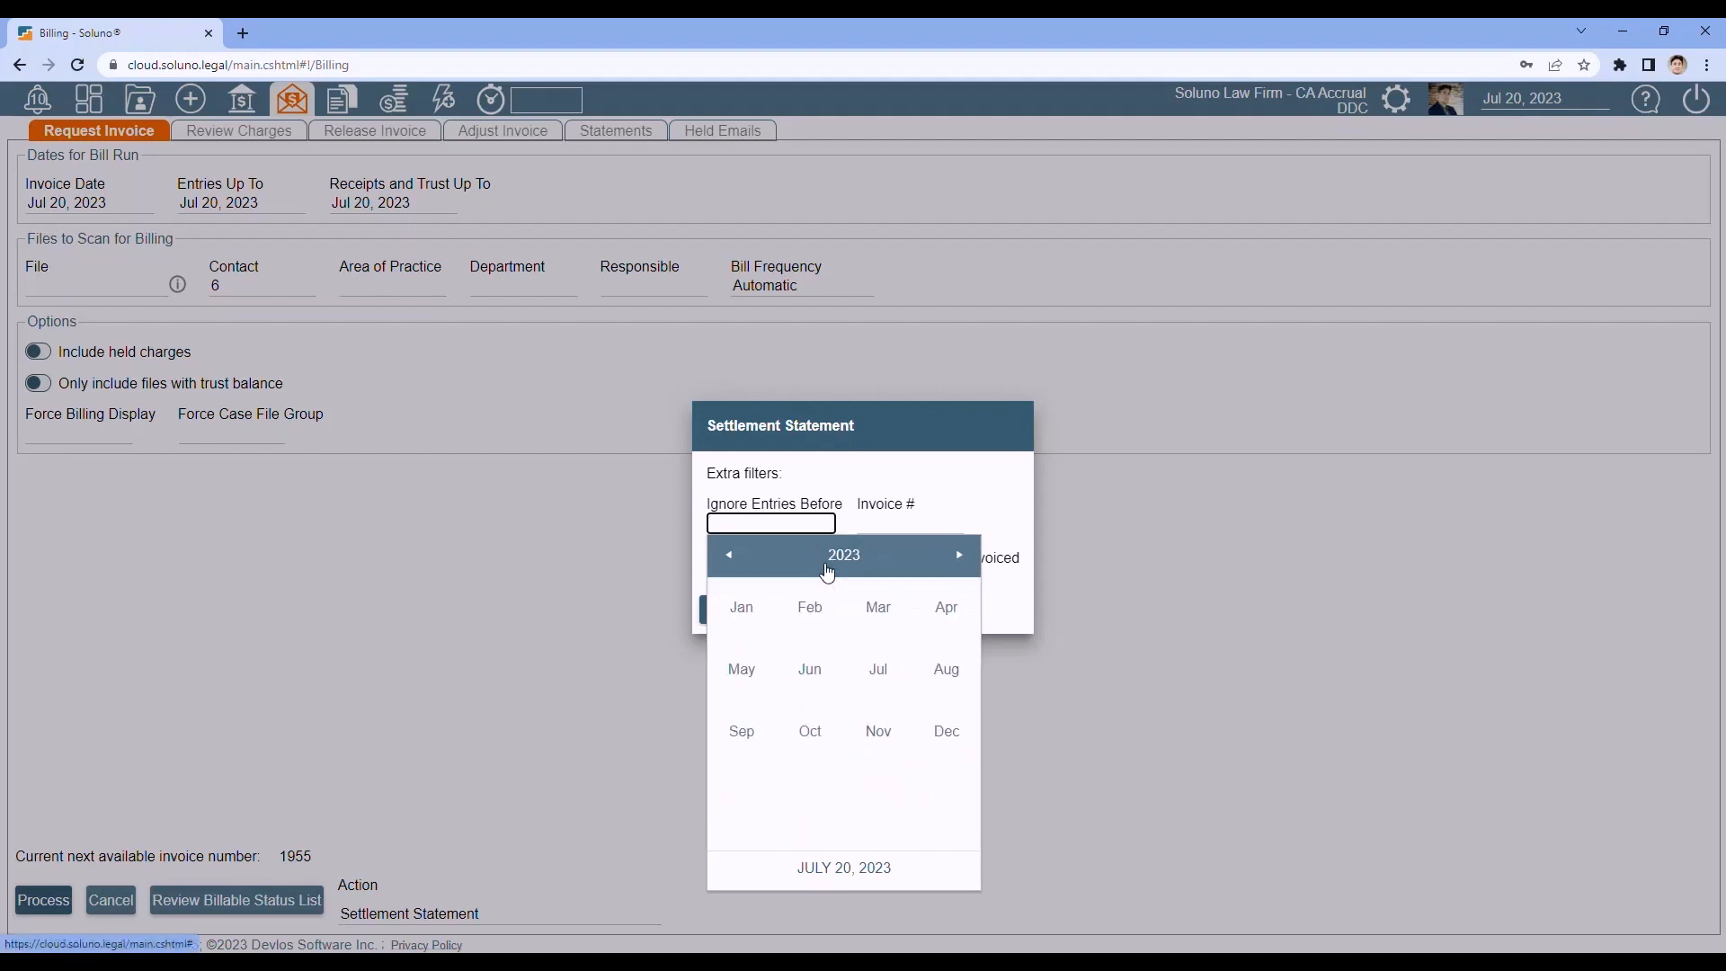
click(742, 607)
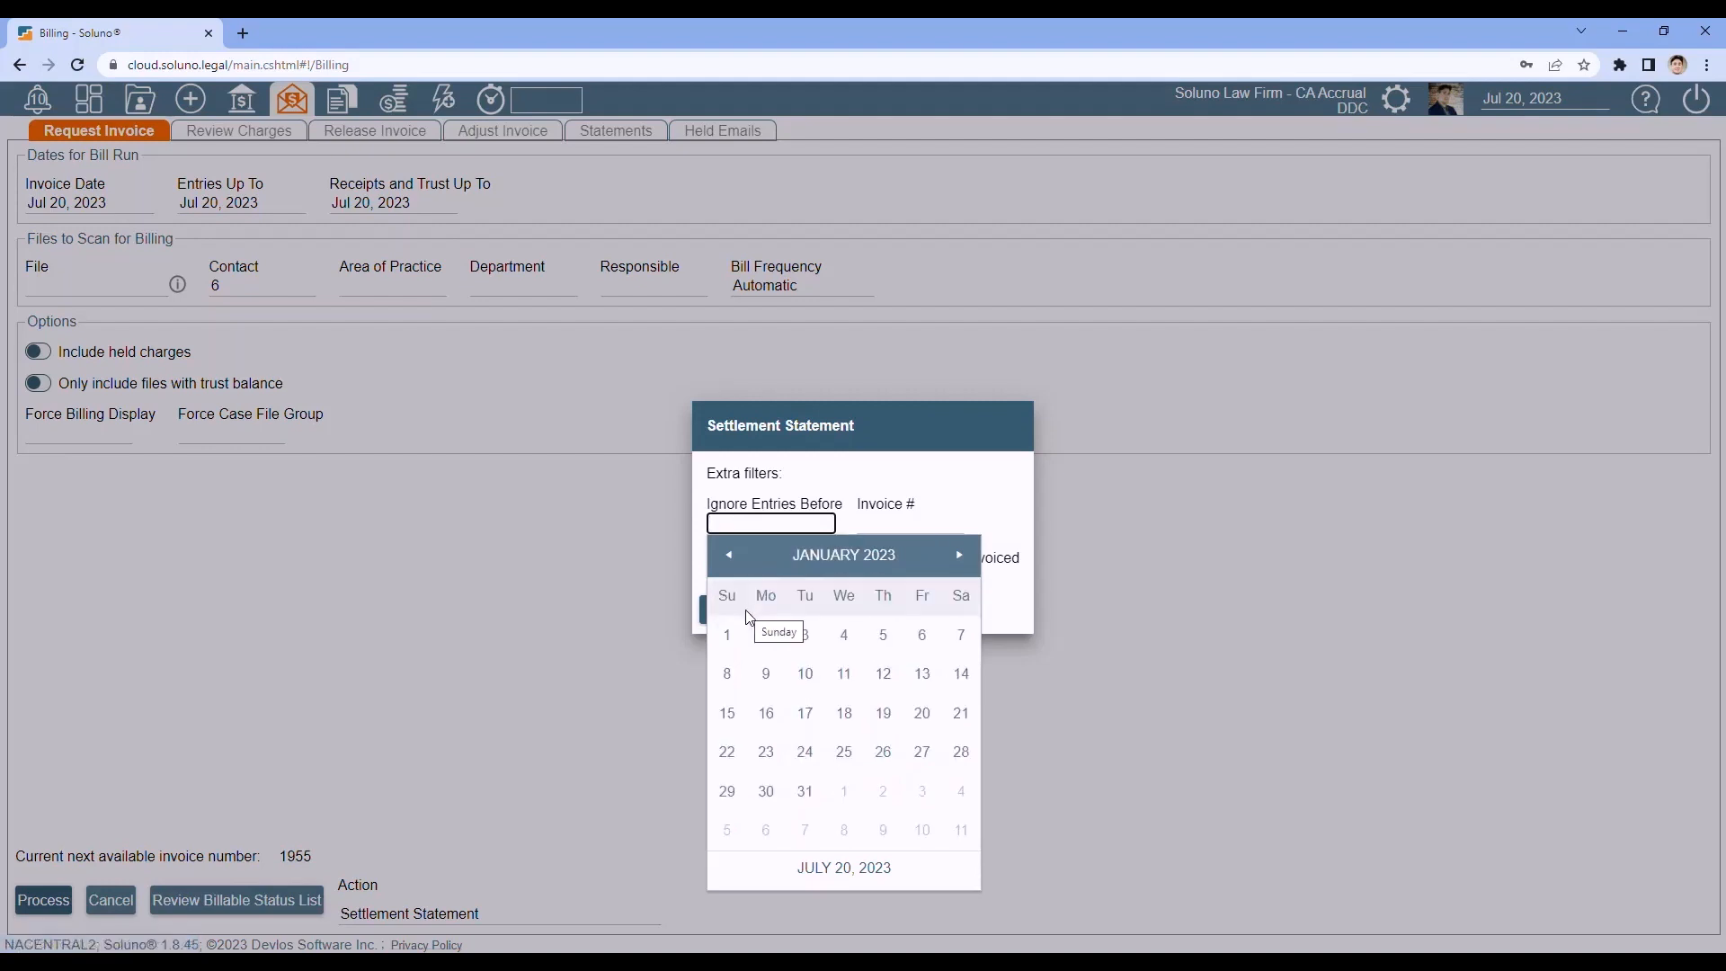
click(730, 636)
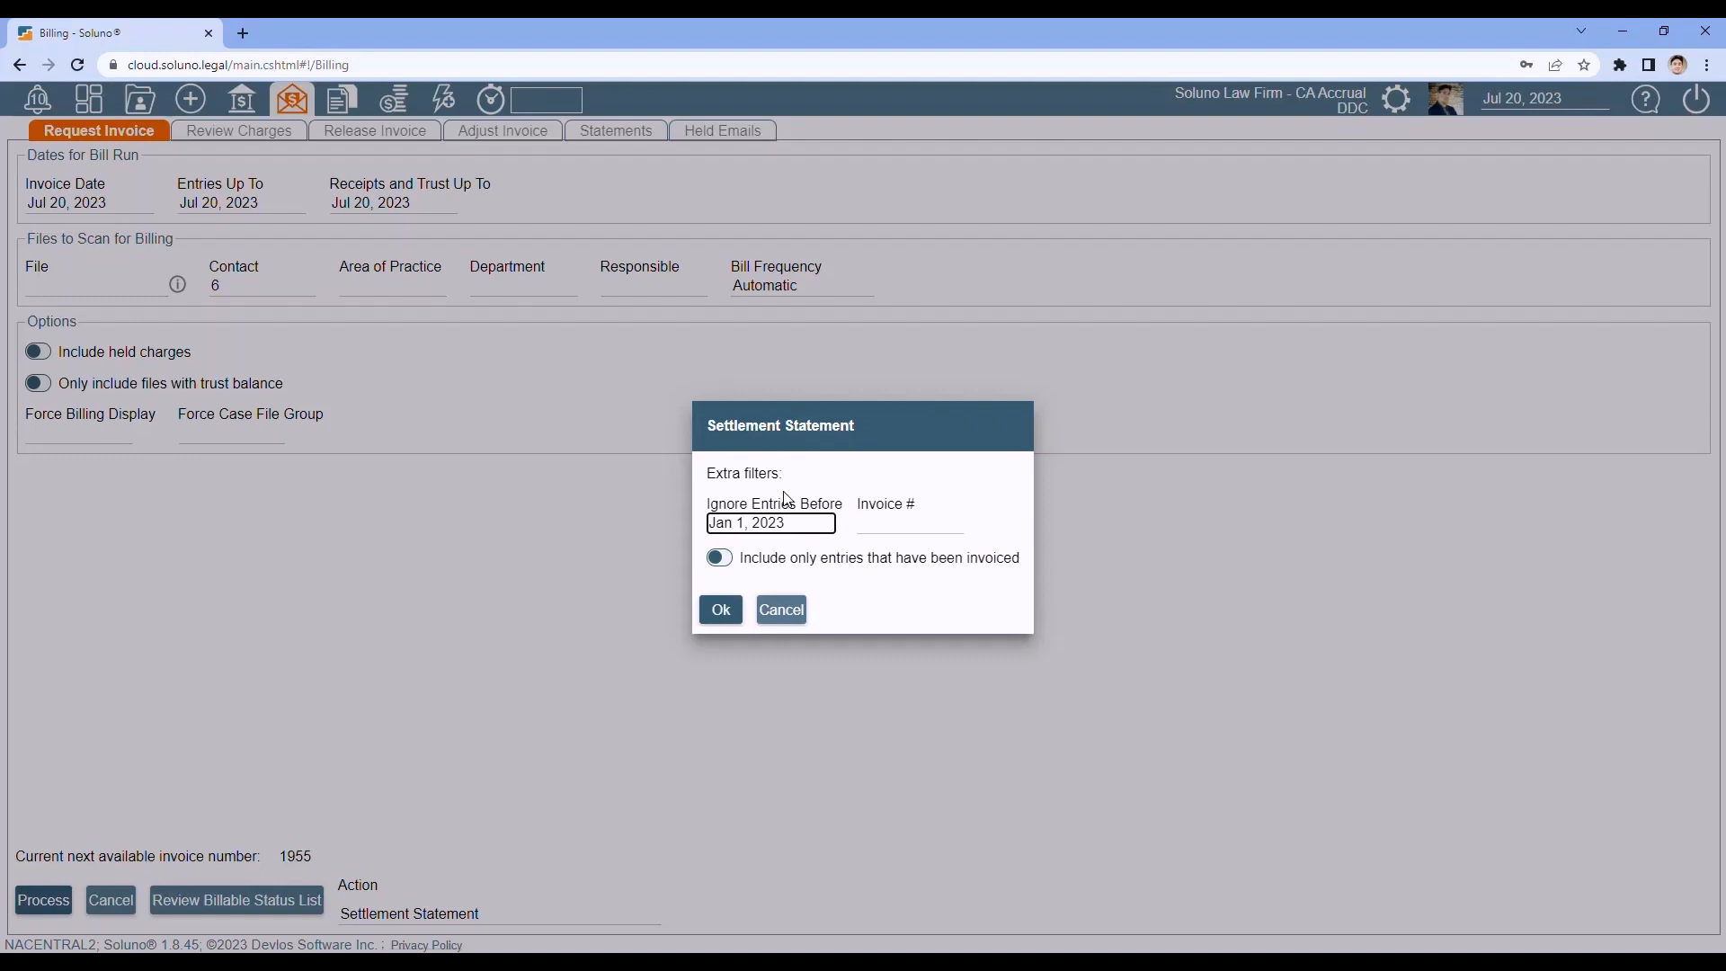
click(721, 559)
click(722, 610)
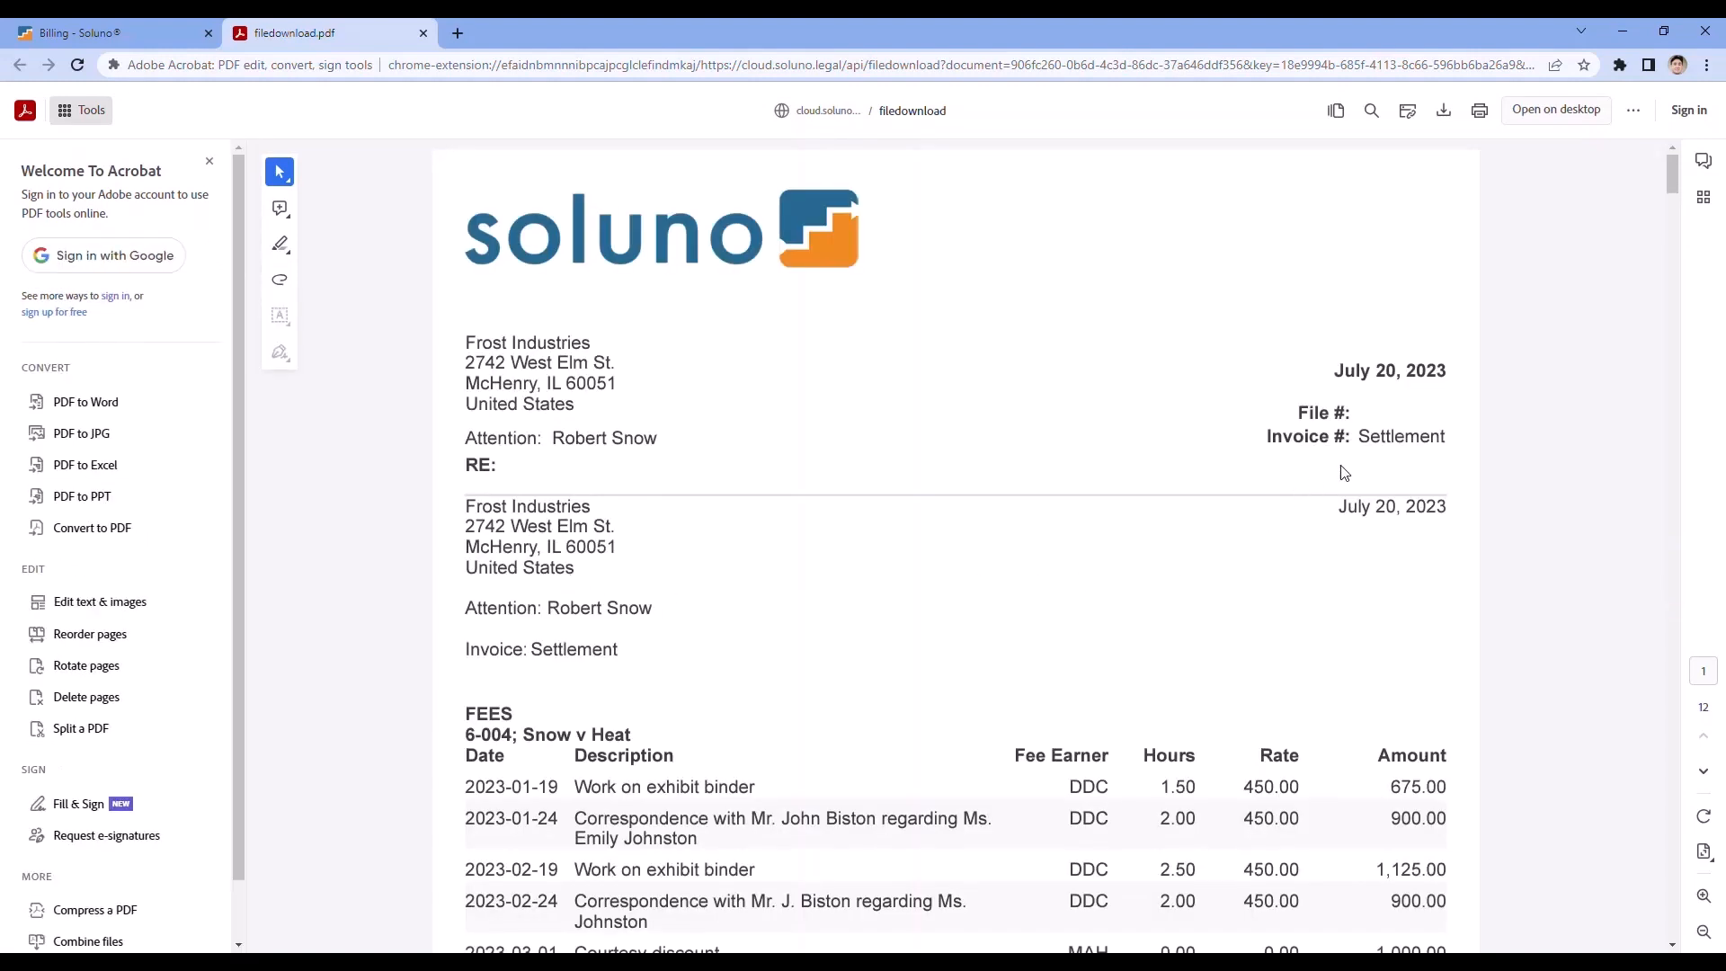
Examine the settlement statement's invoice label and the fee entries, totals and fee earner summaries for each file.
drag(1358, 438, 1451, 443)
click(1116, 406)
scroll(810, 459, down, 1)
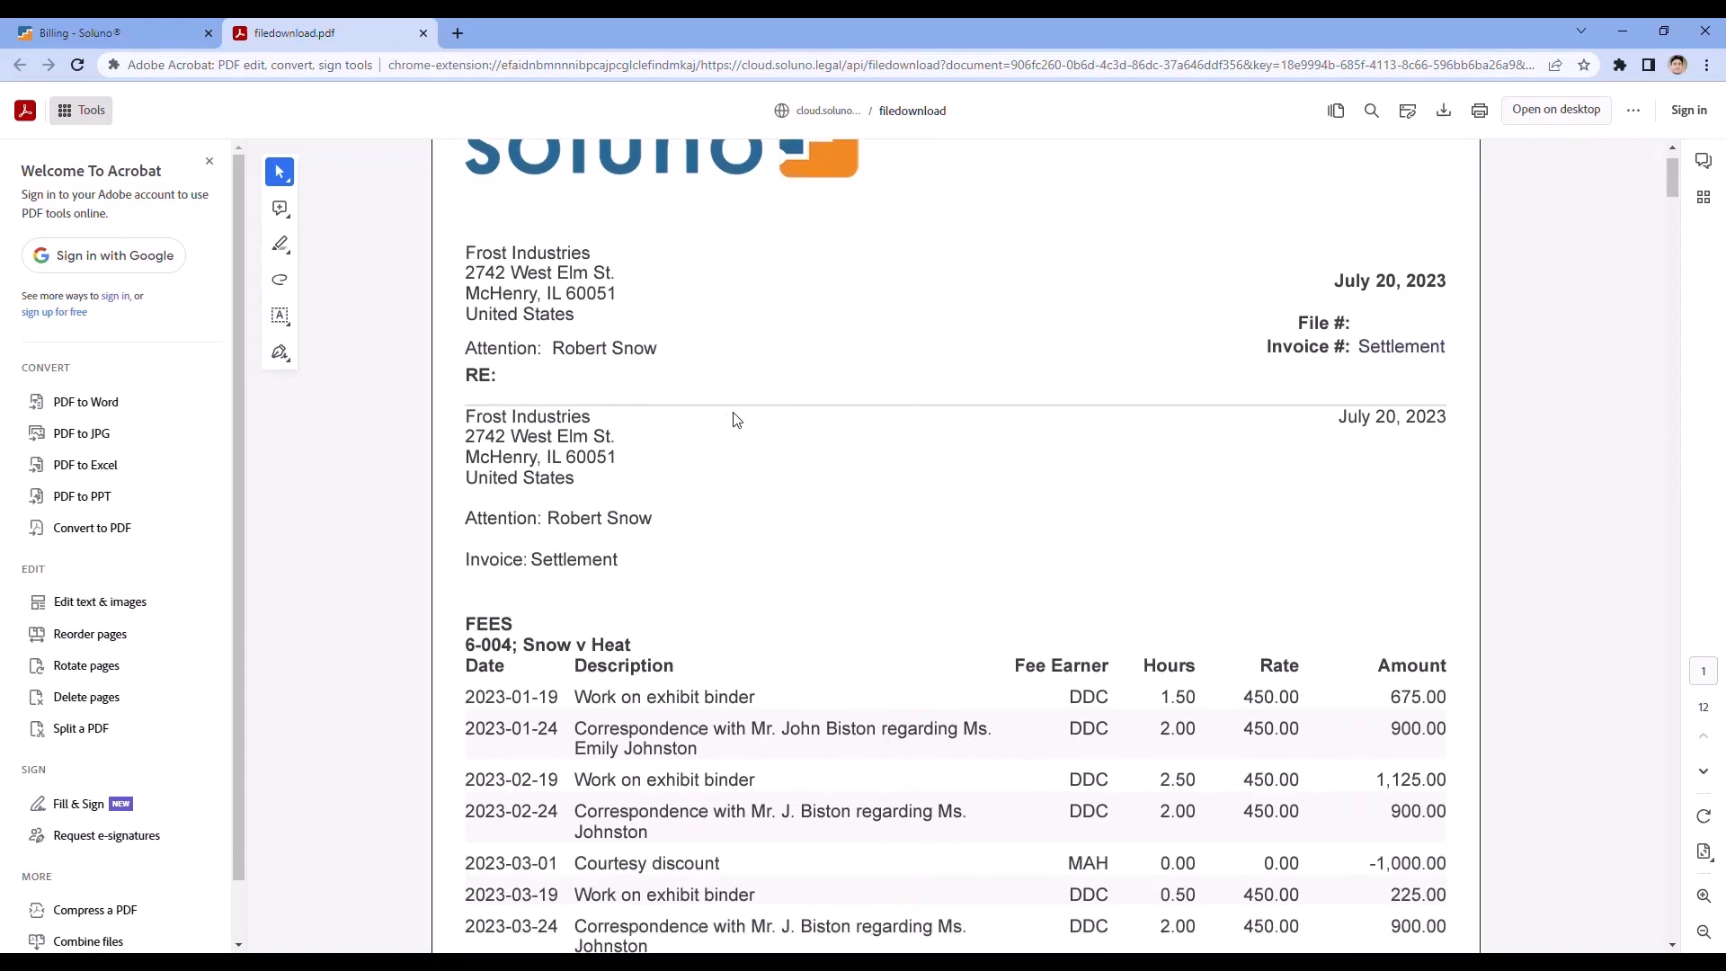
scroll(736, 416, down, 3)
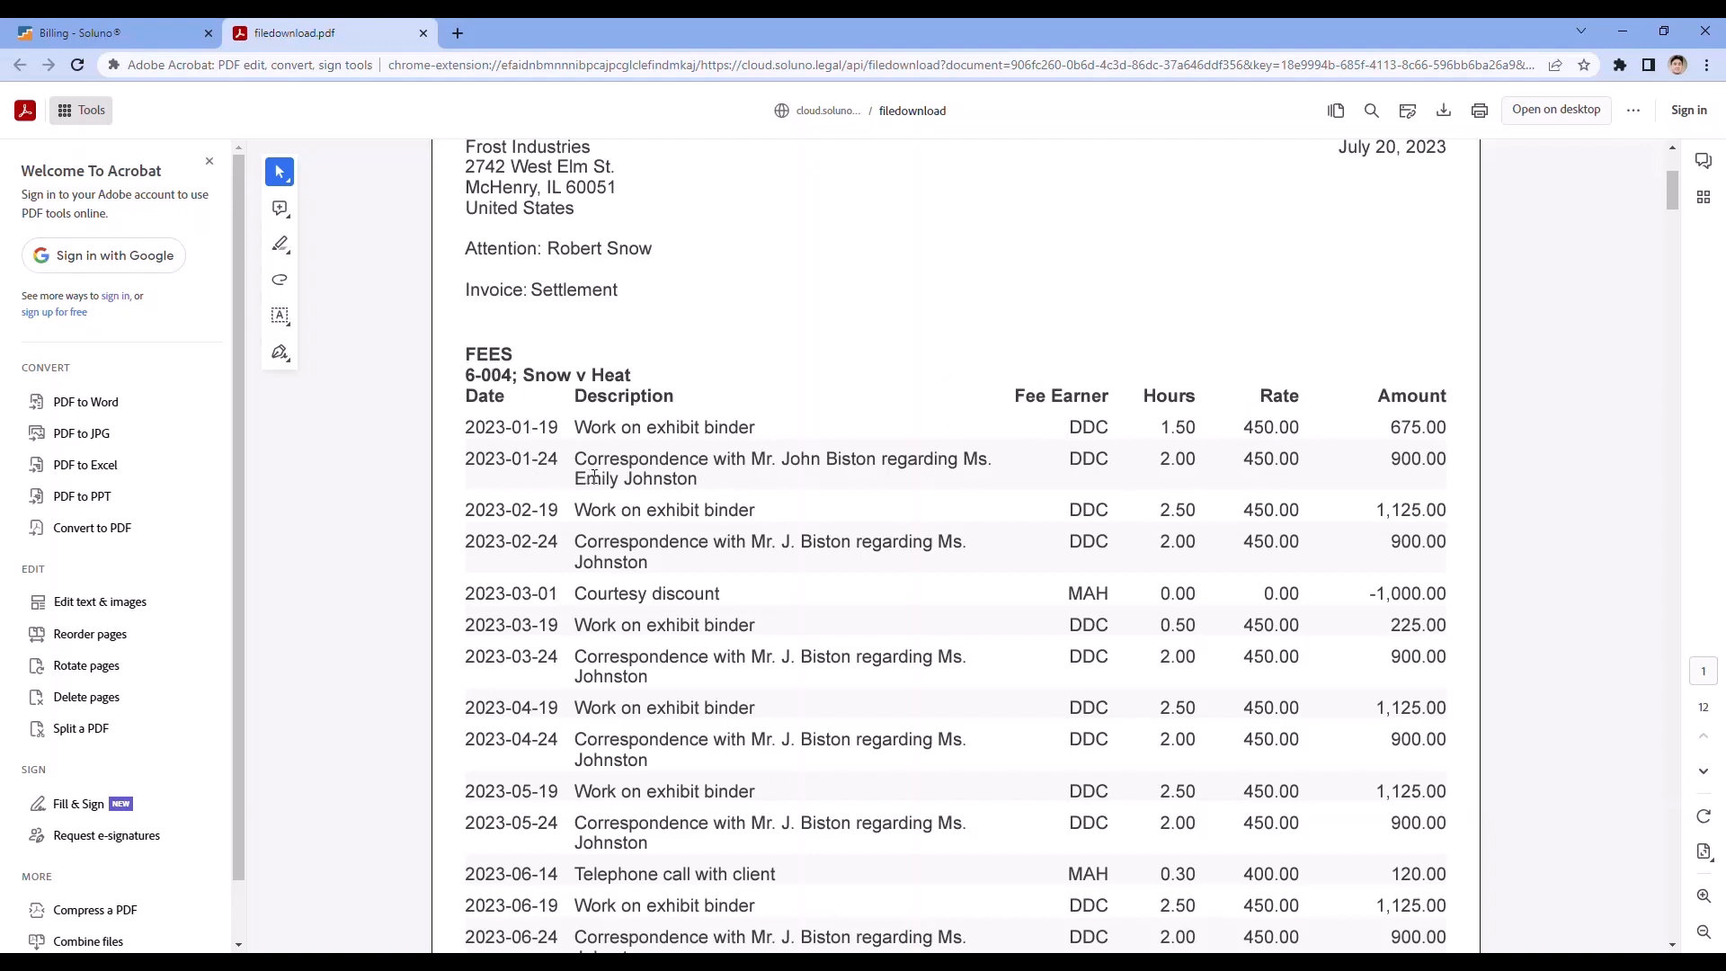
scroll(594, 478, down, 5)
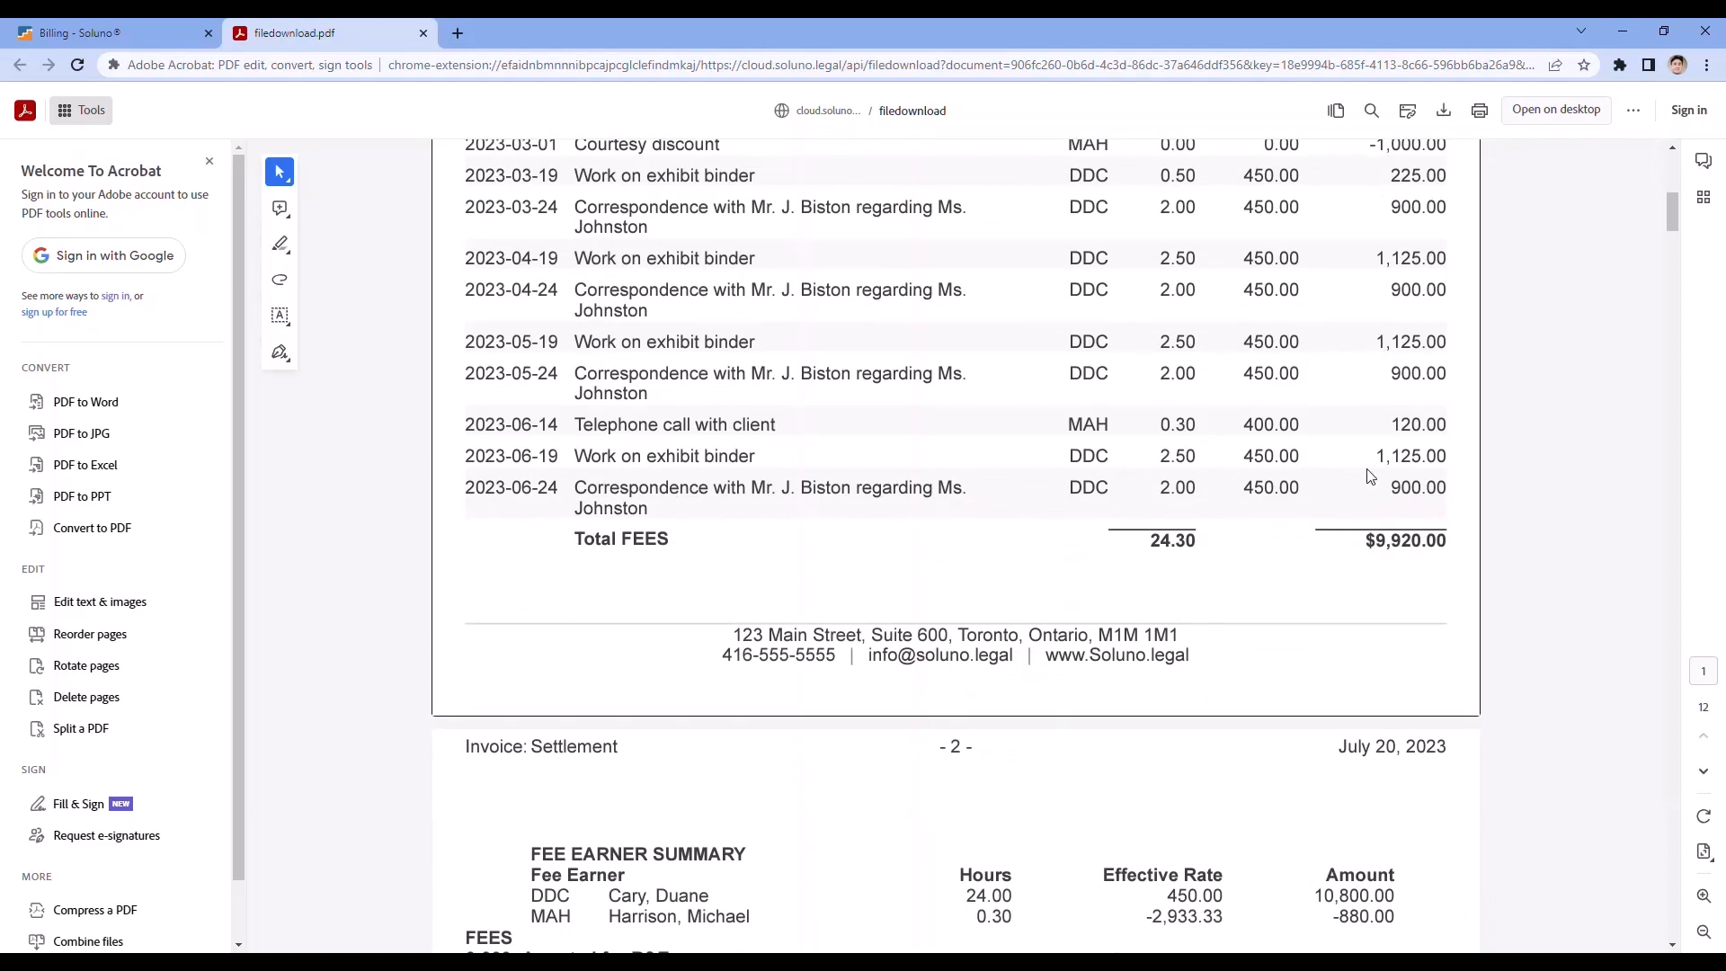
scroll(629, 463, down, 6)
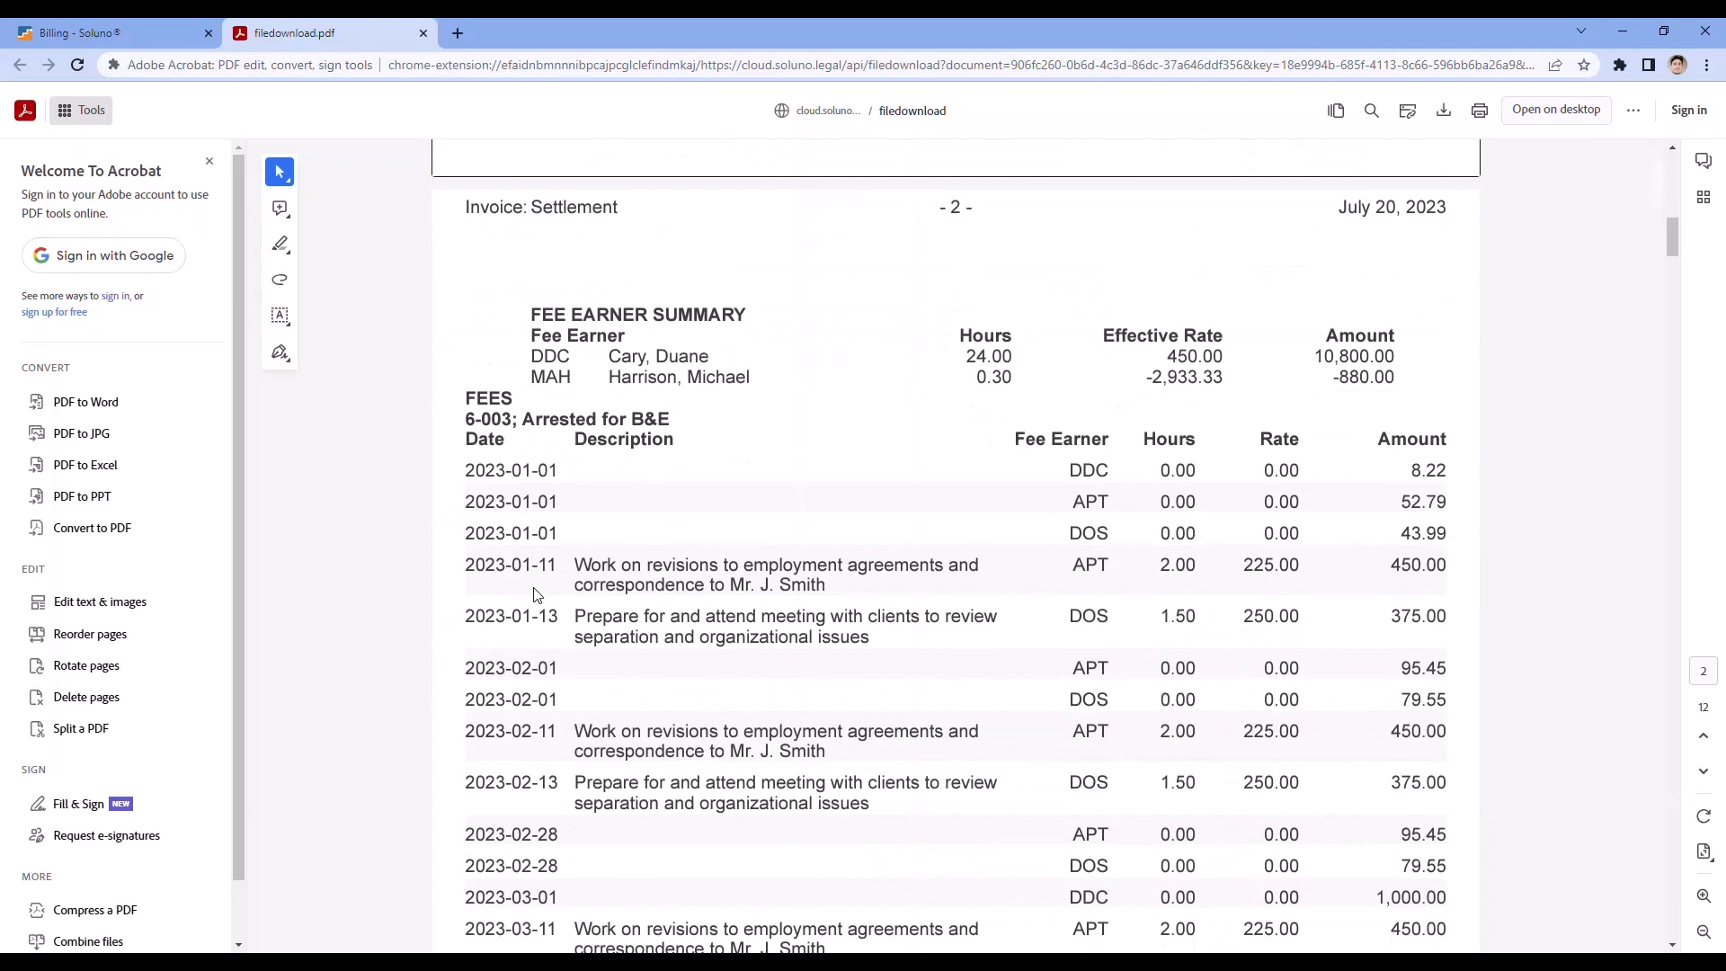
scroll(800, 517, down, 6)
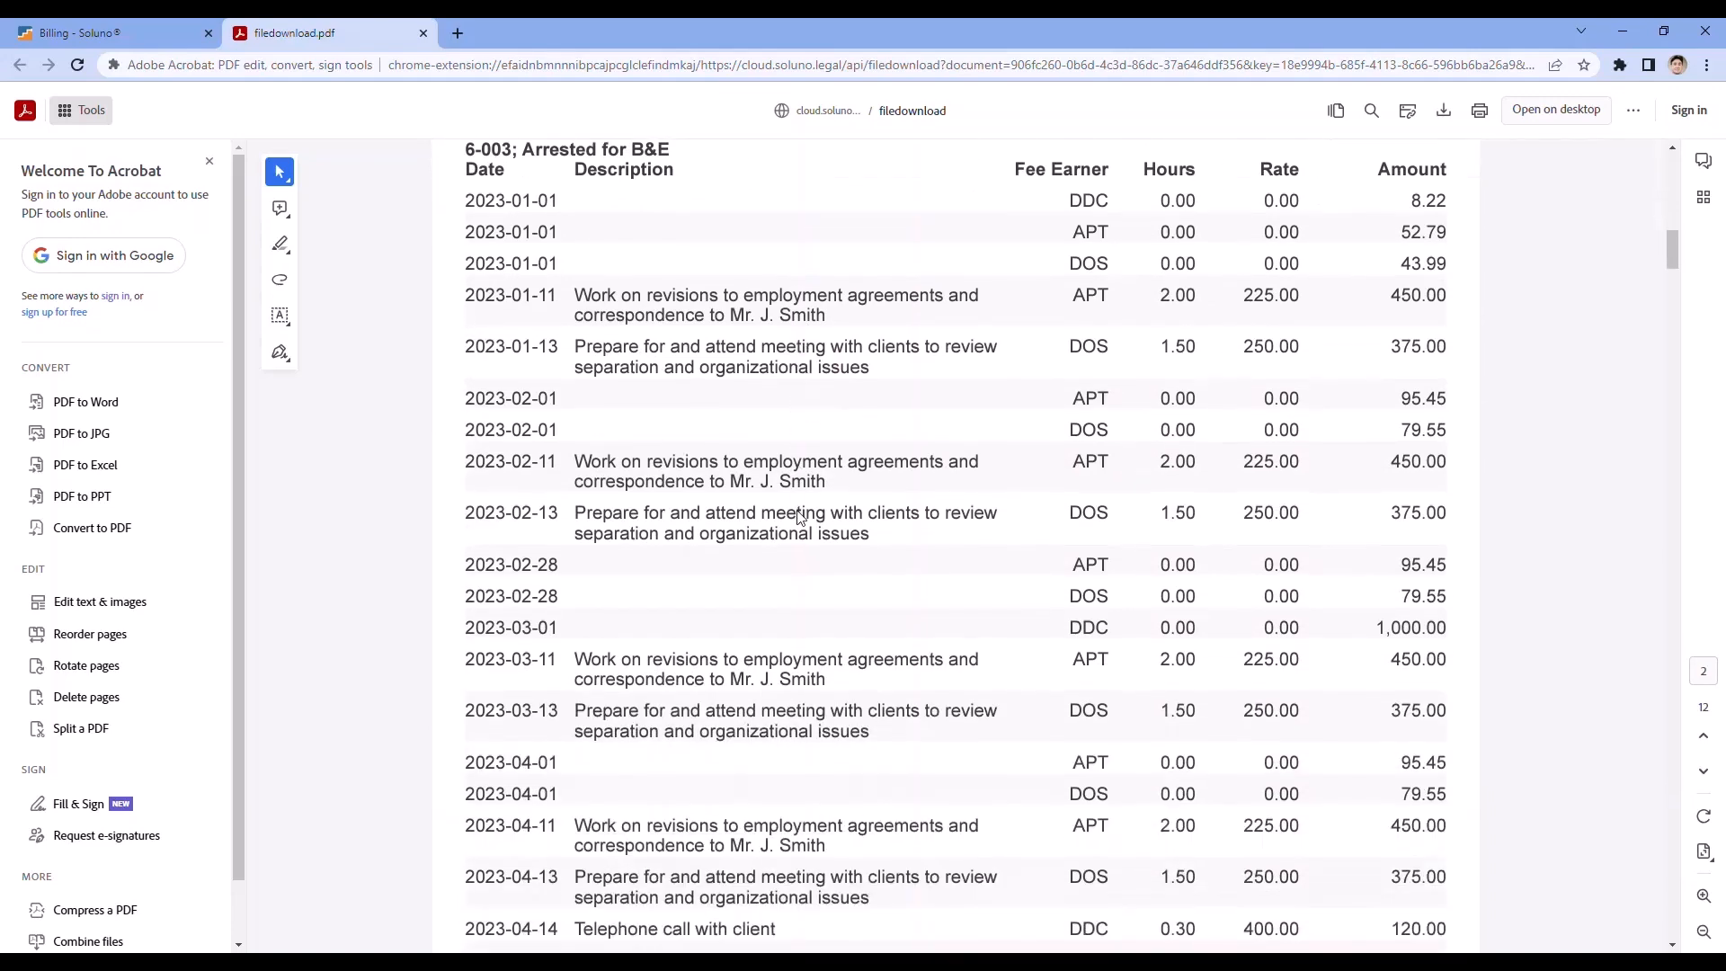
scroll(800, 517, down, 6)
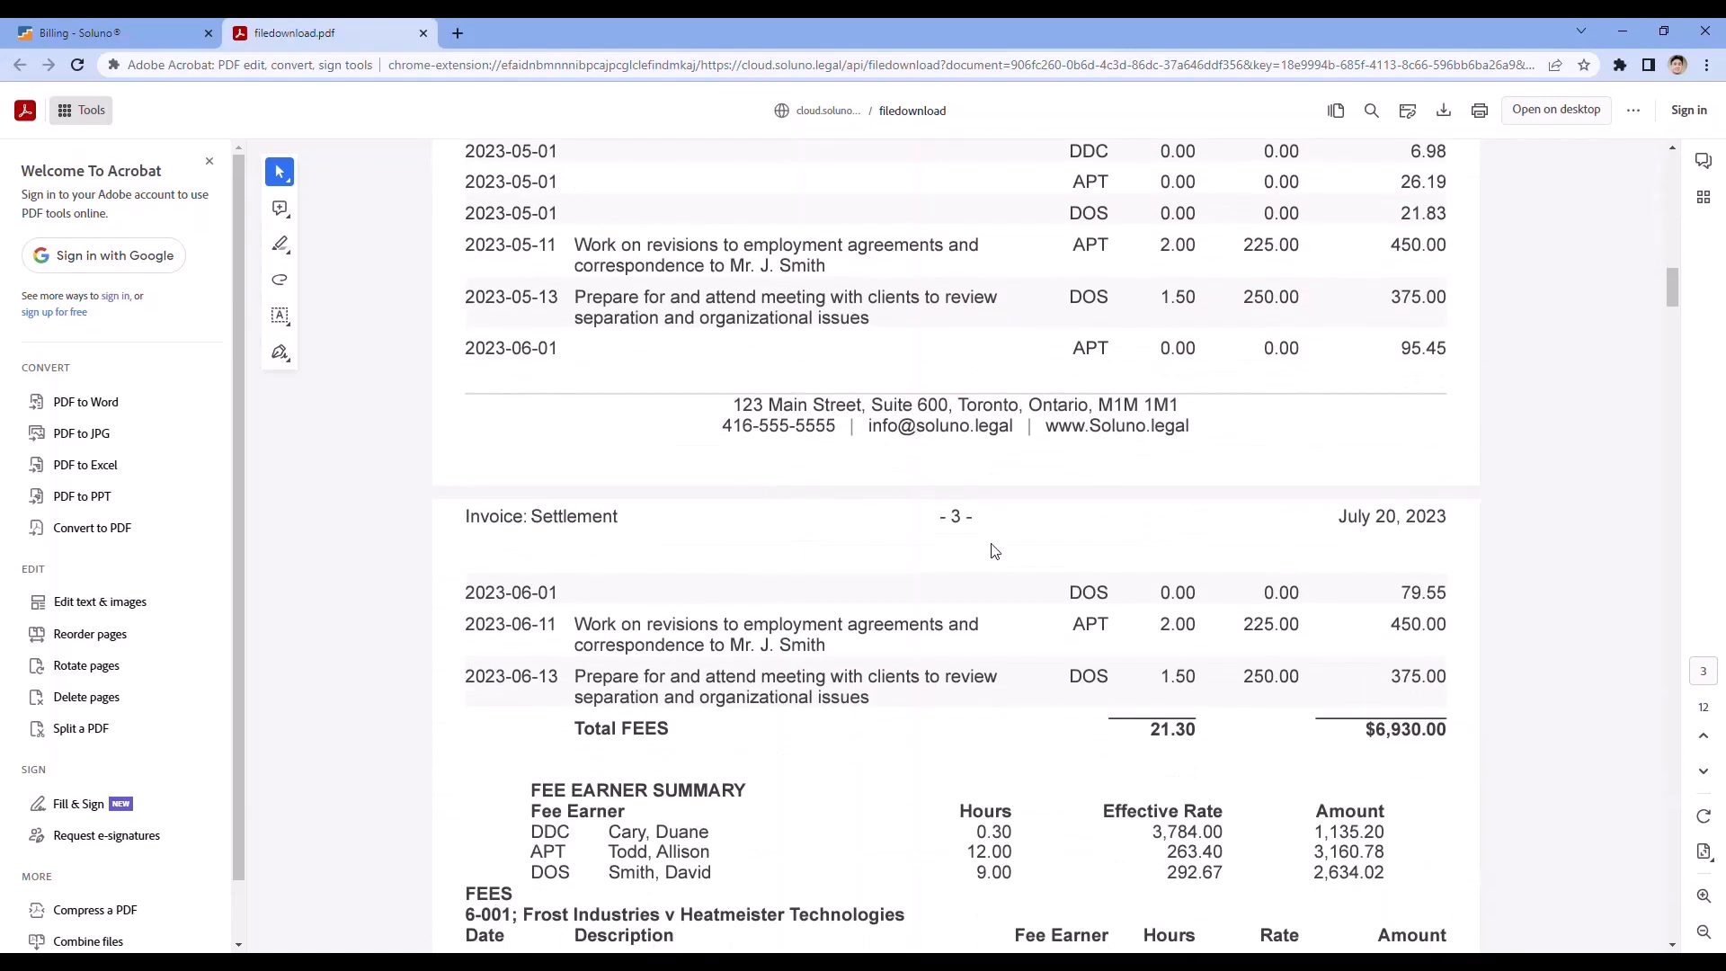
scroll(705, 490, down, 4)
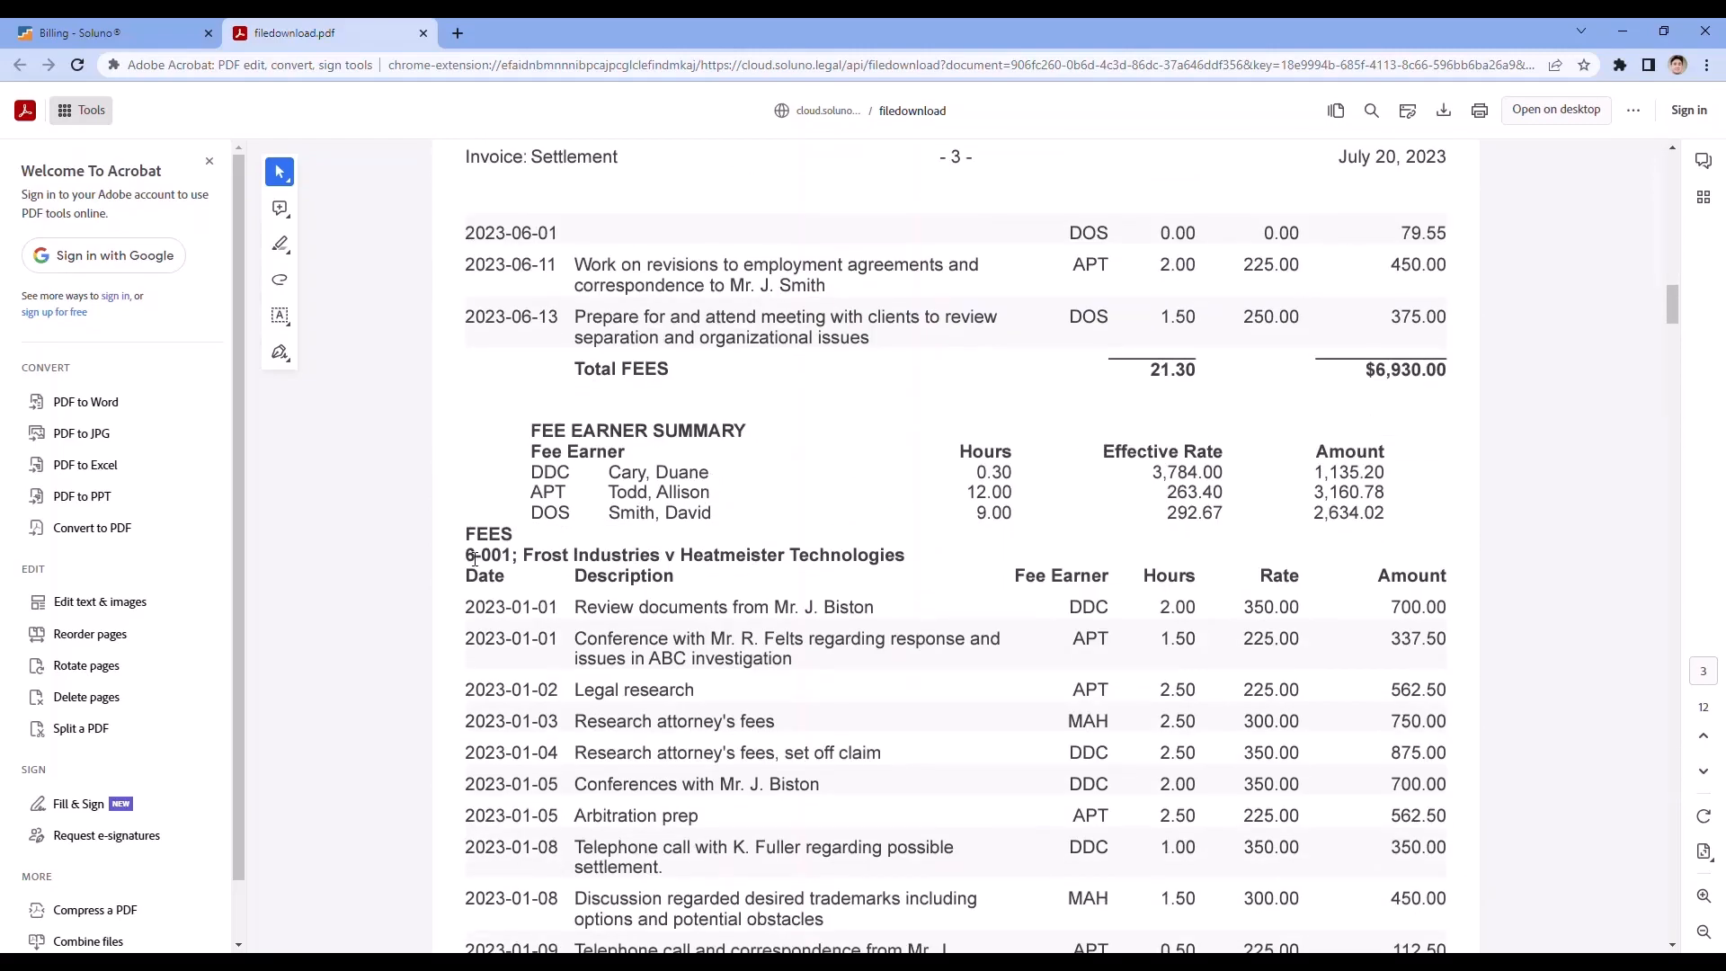
scroll(1108, 583, down, 13)
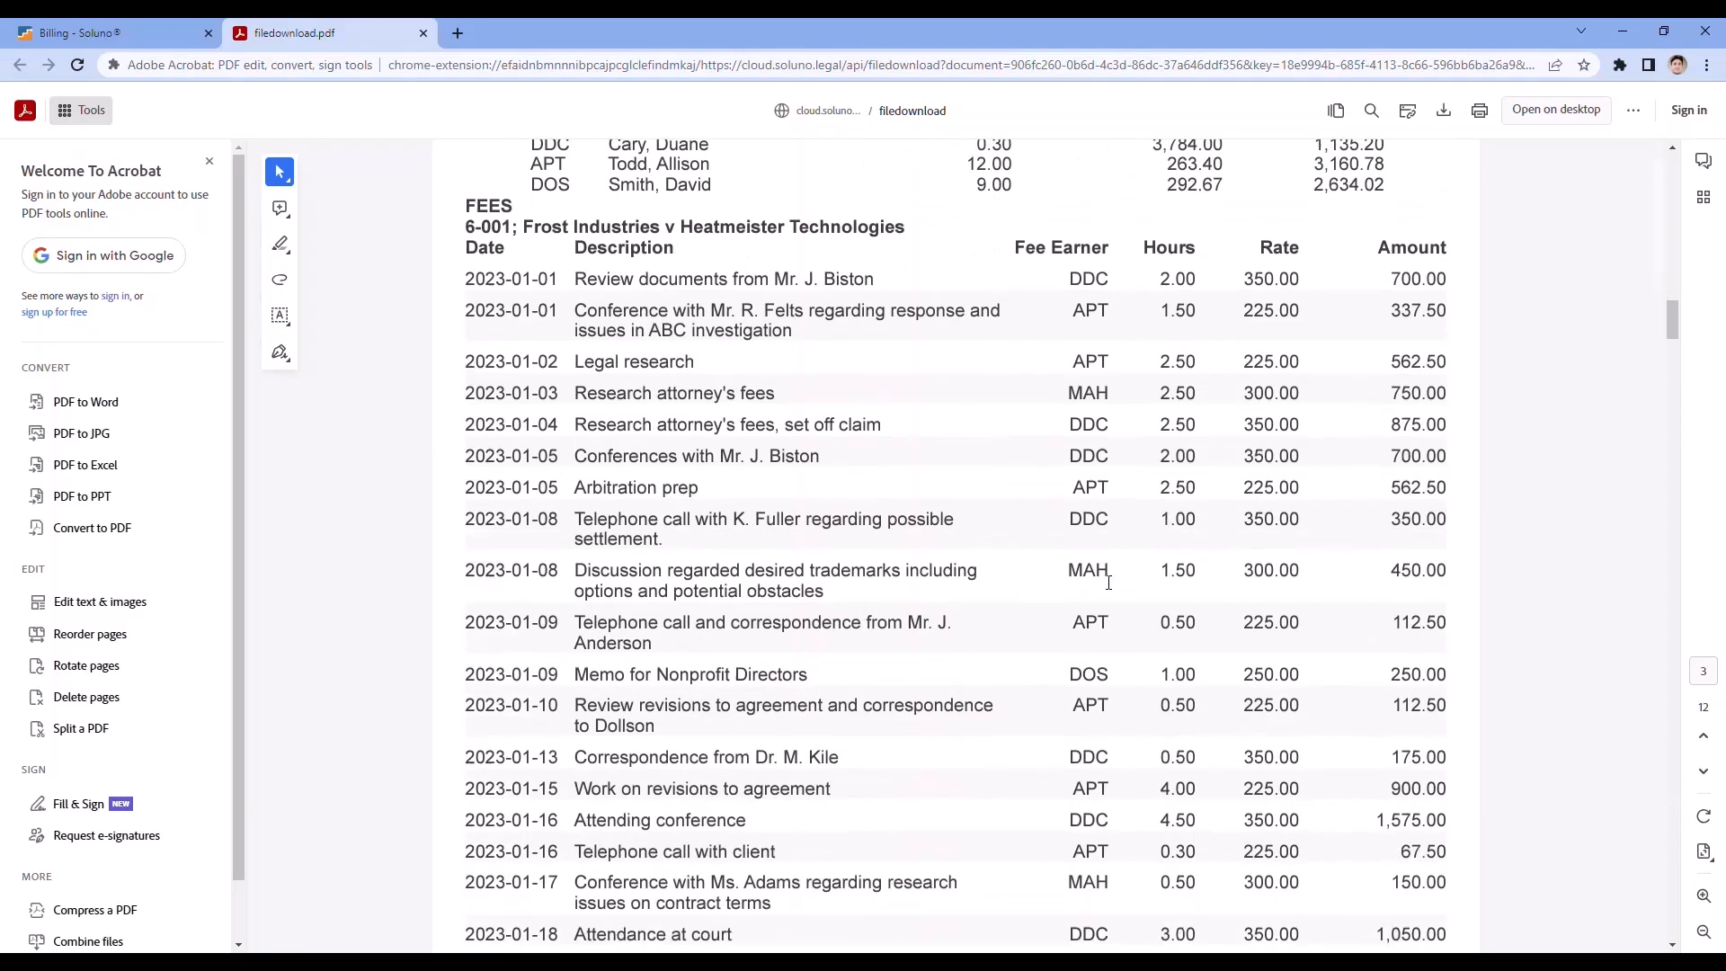
scroll(1107, 589, down, 20)
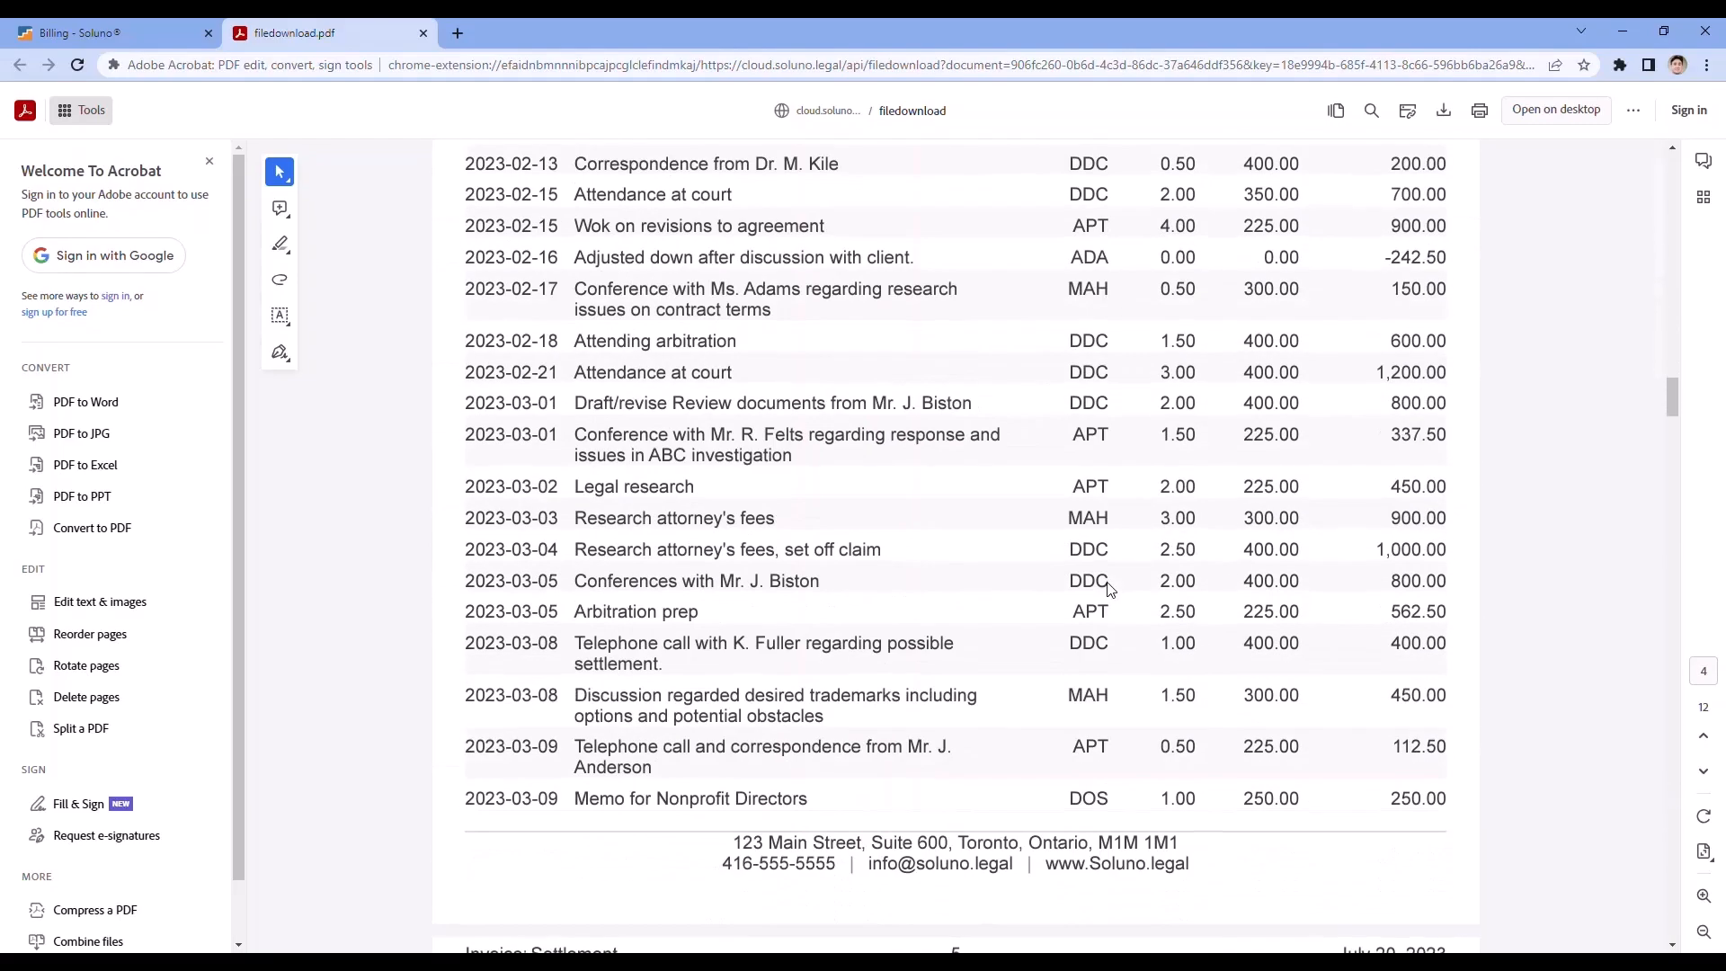
scroll(1108, 589, down, 19)
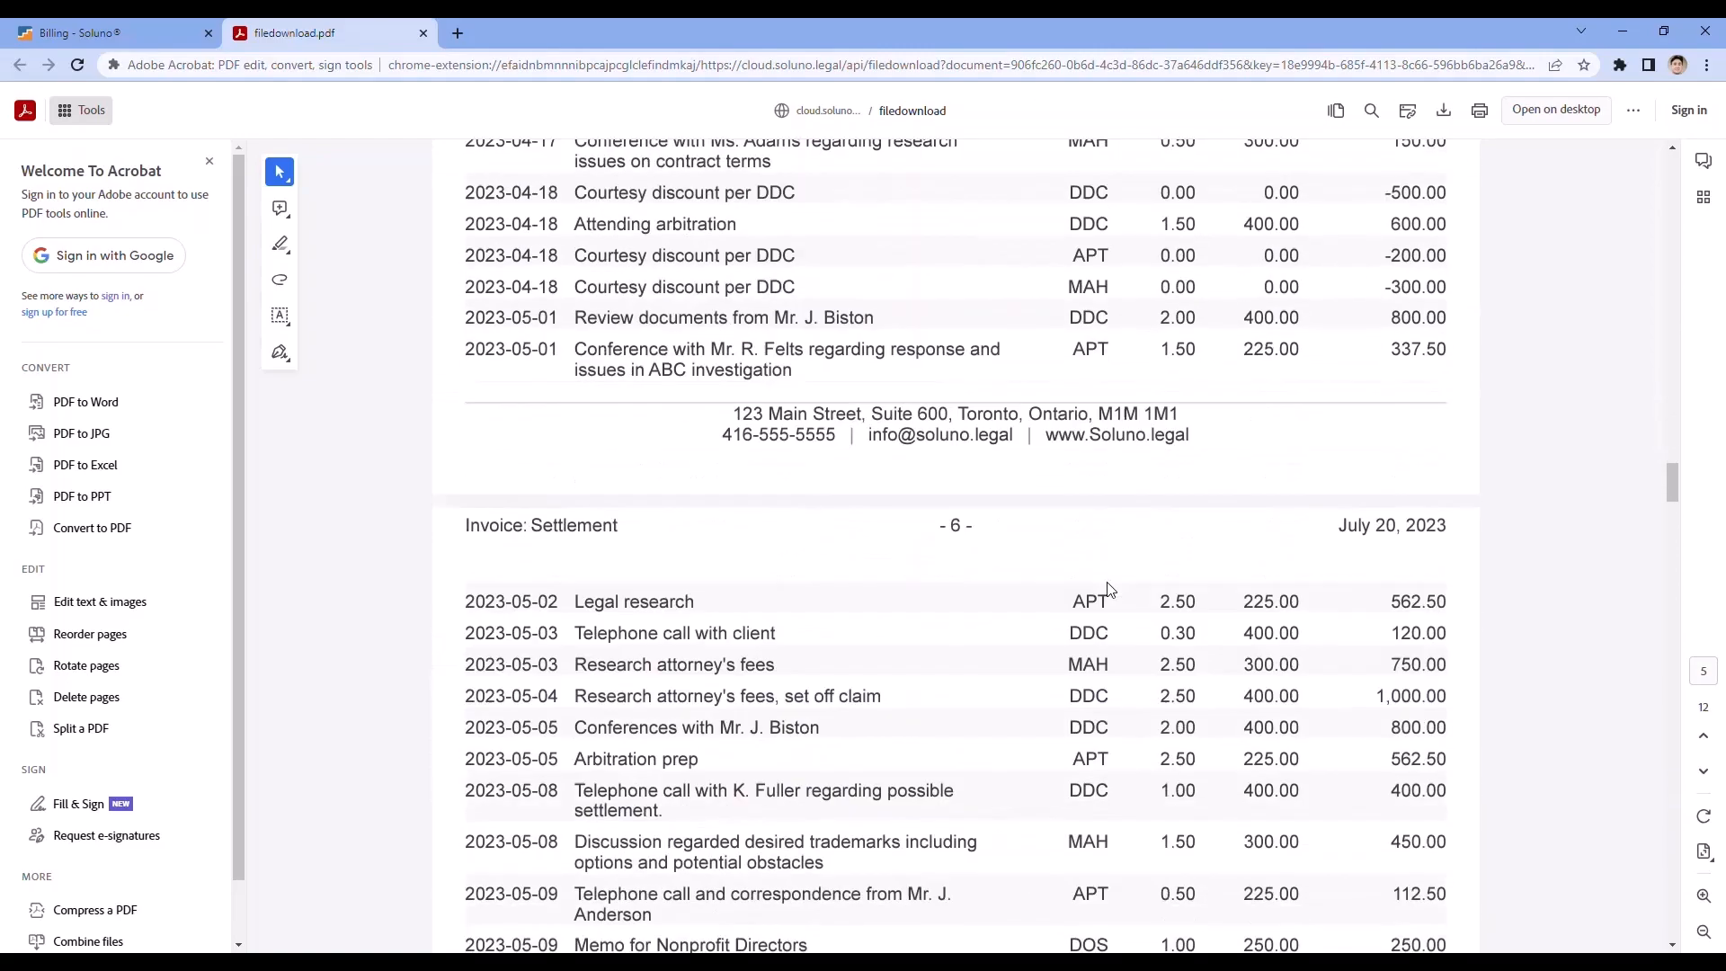
scroll(1107, 589, down, 12)
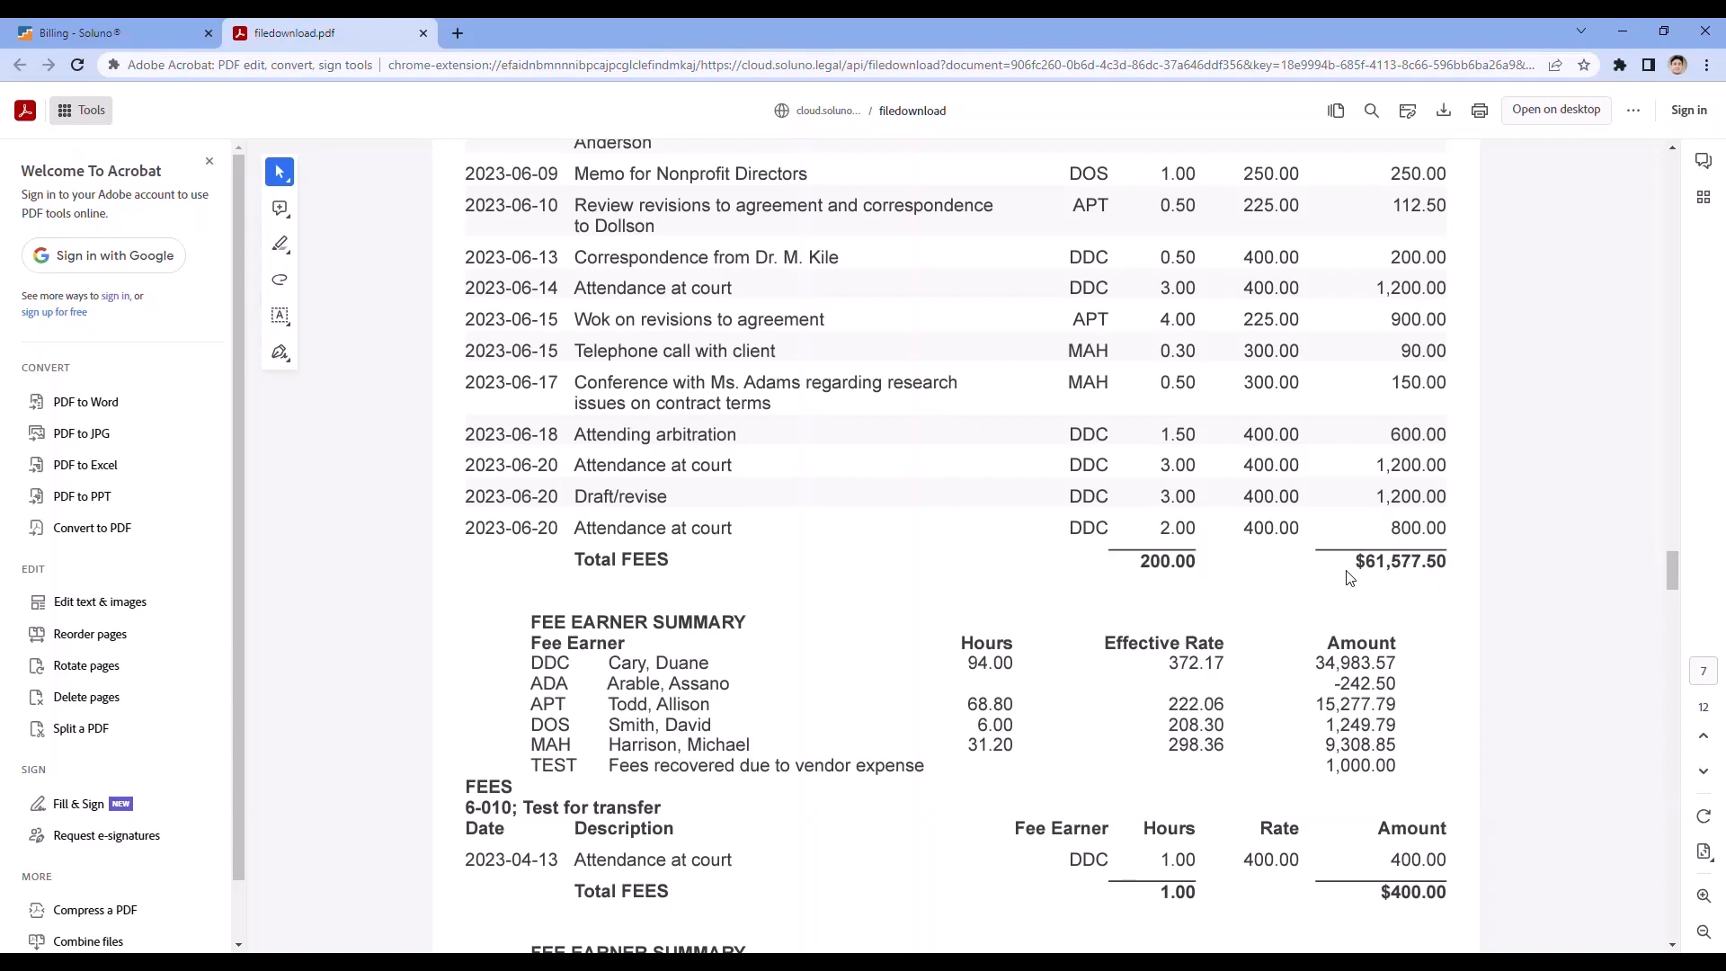
scroll(633, 442, down, 4)
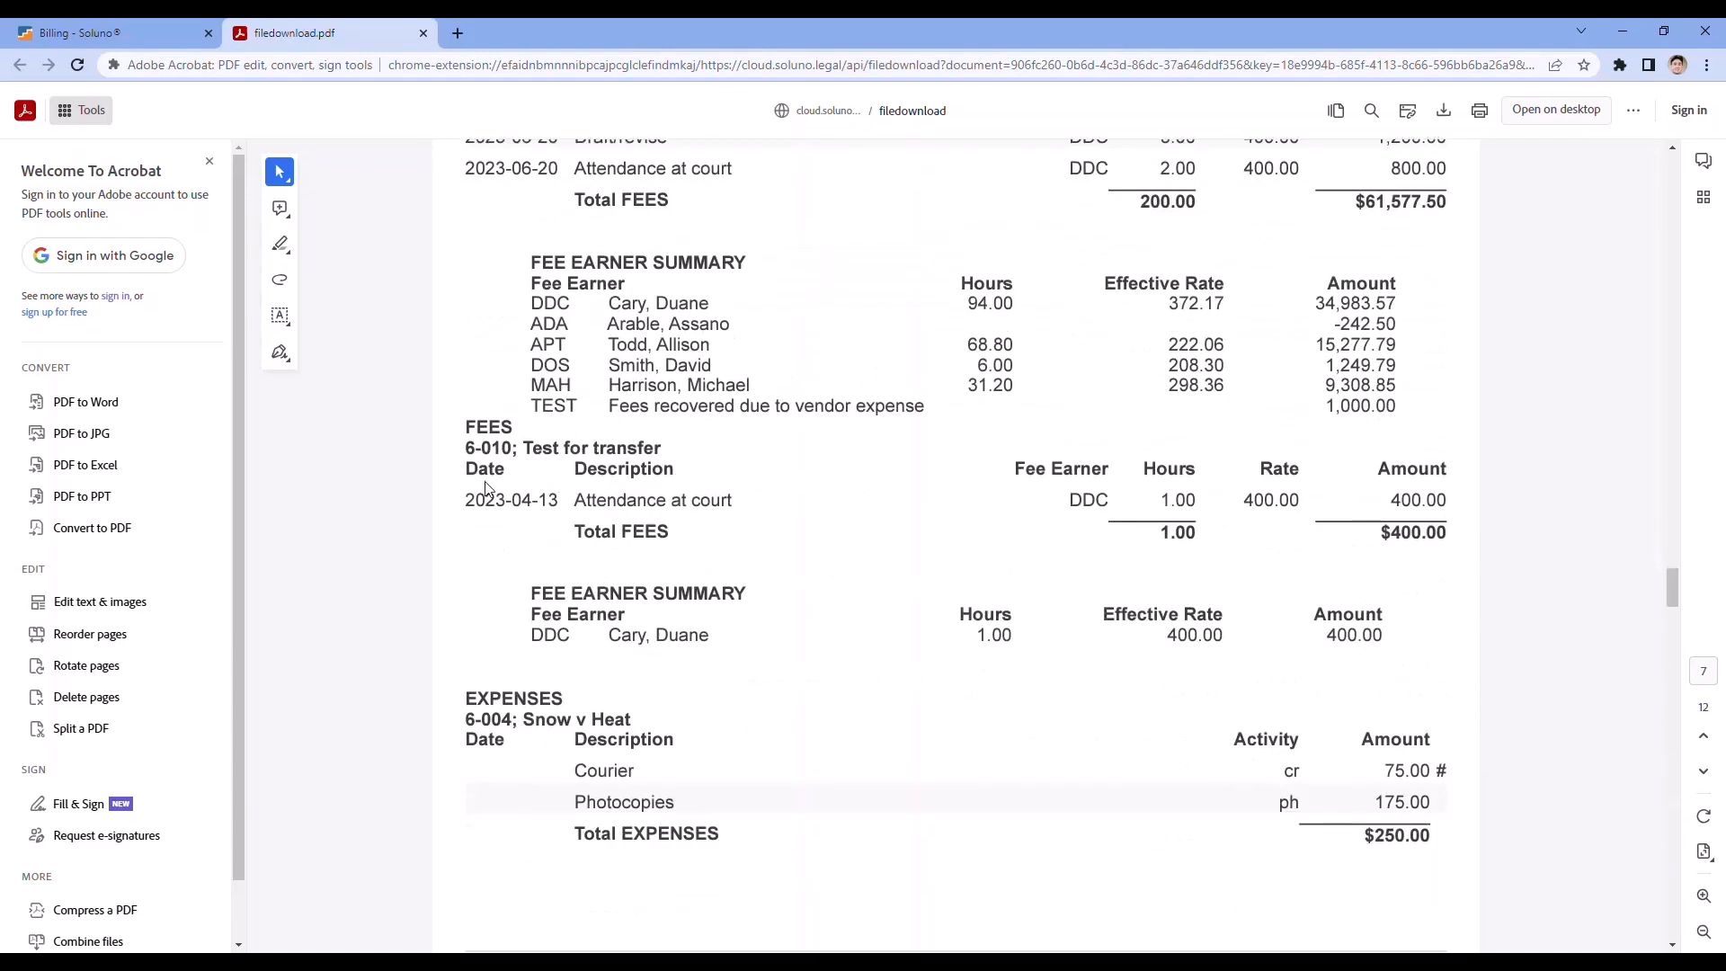
Examine the statement's expenses, retainers, overall charges and trust statements for each file, and close the document.
scroll(486, 488, down, 4)
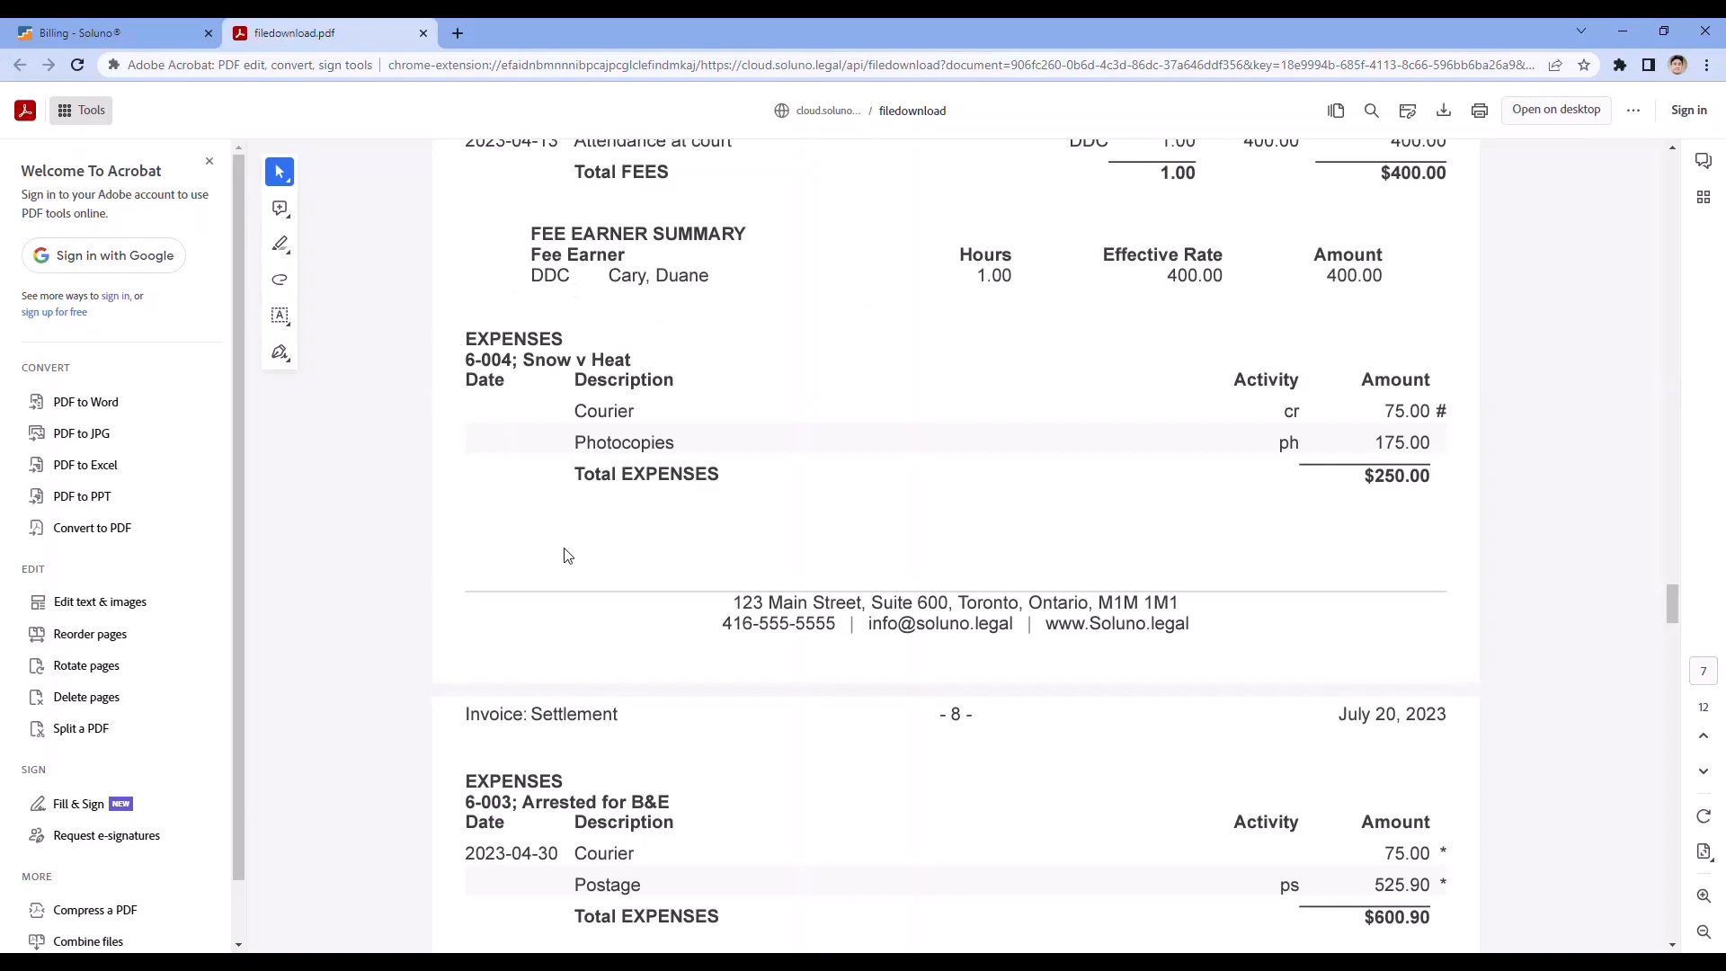
scroll(568, 552, down, 8)
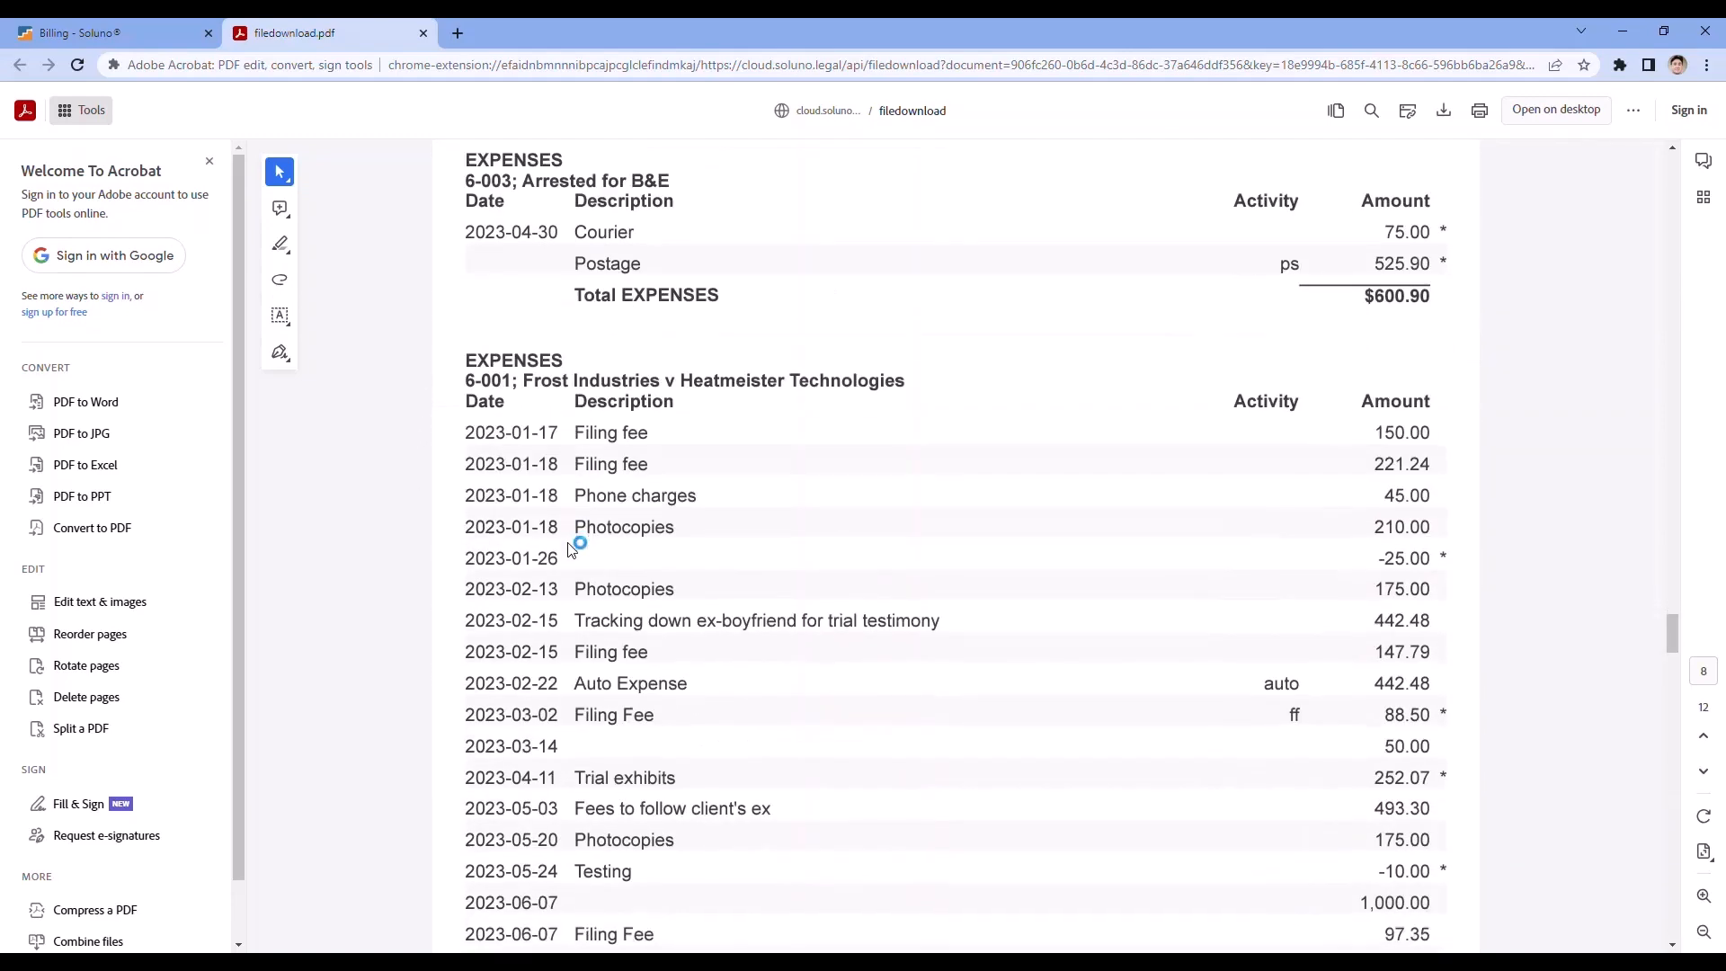
scroll(570, 549, down, 10)
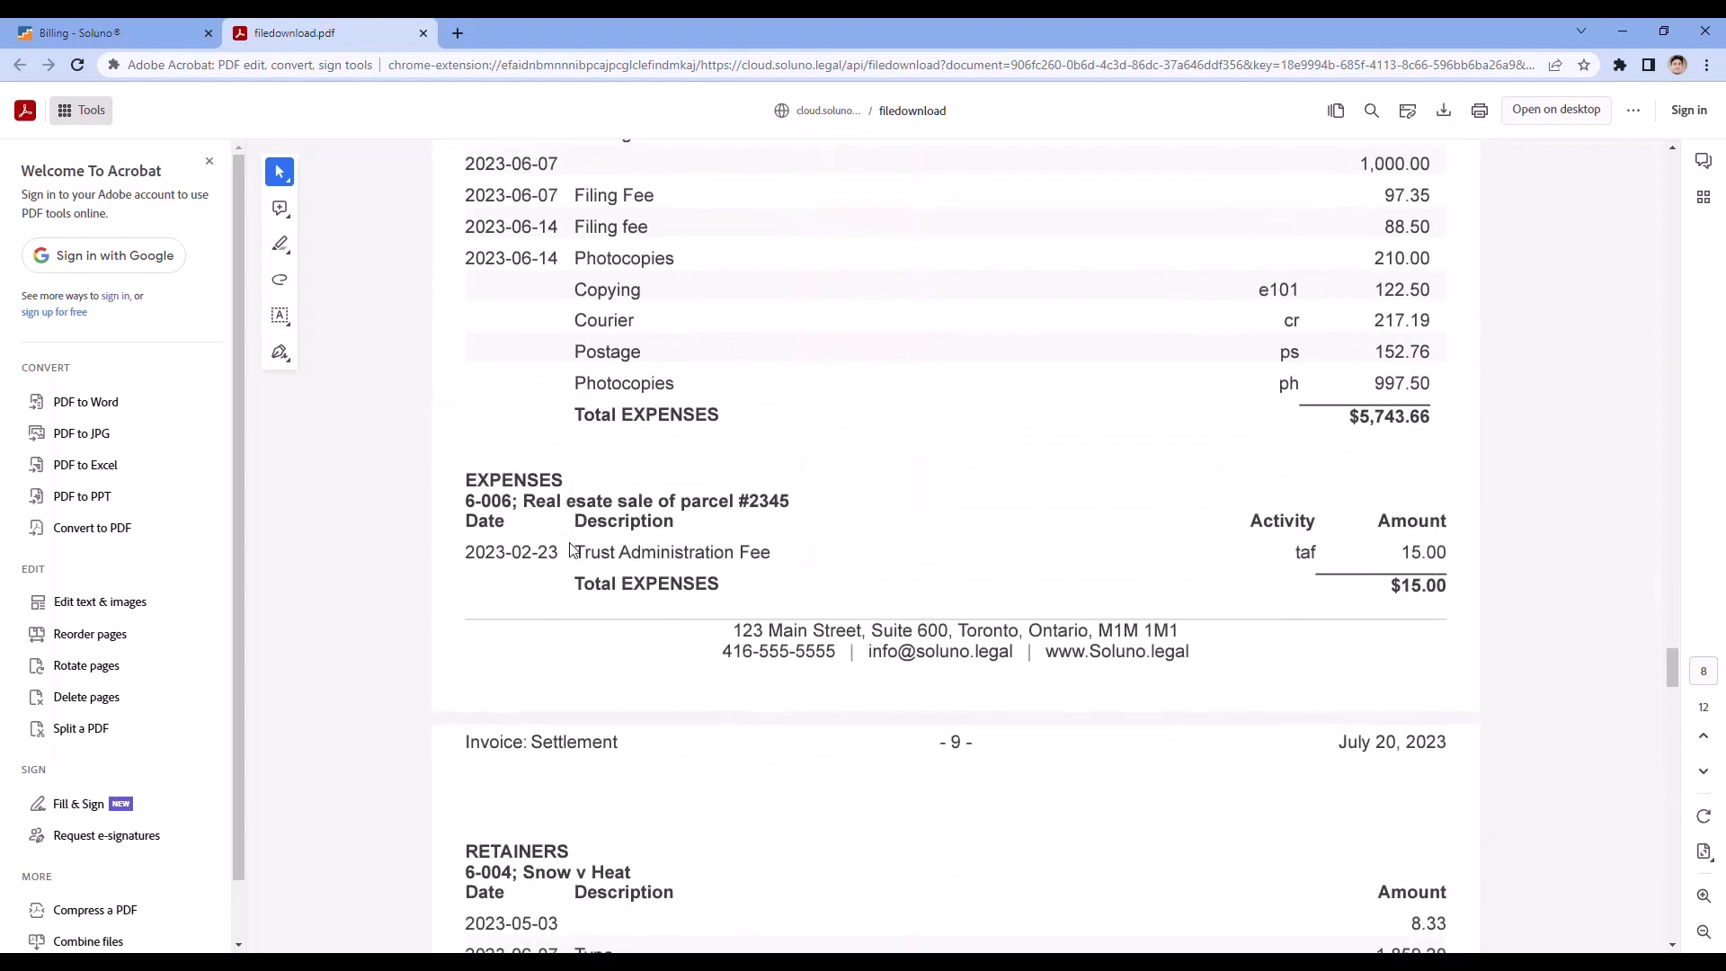
scroll(572, 550, down, 4)
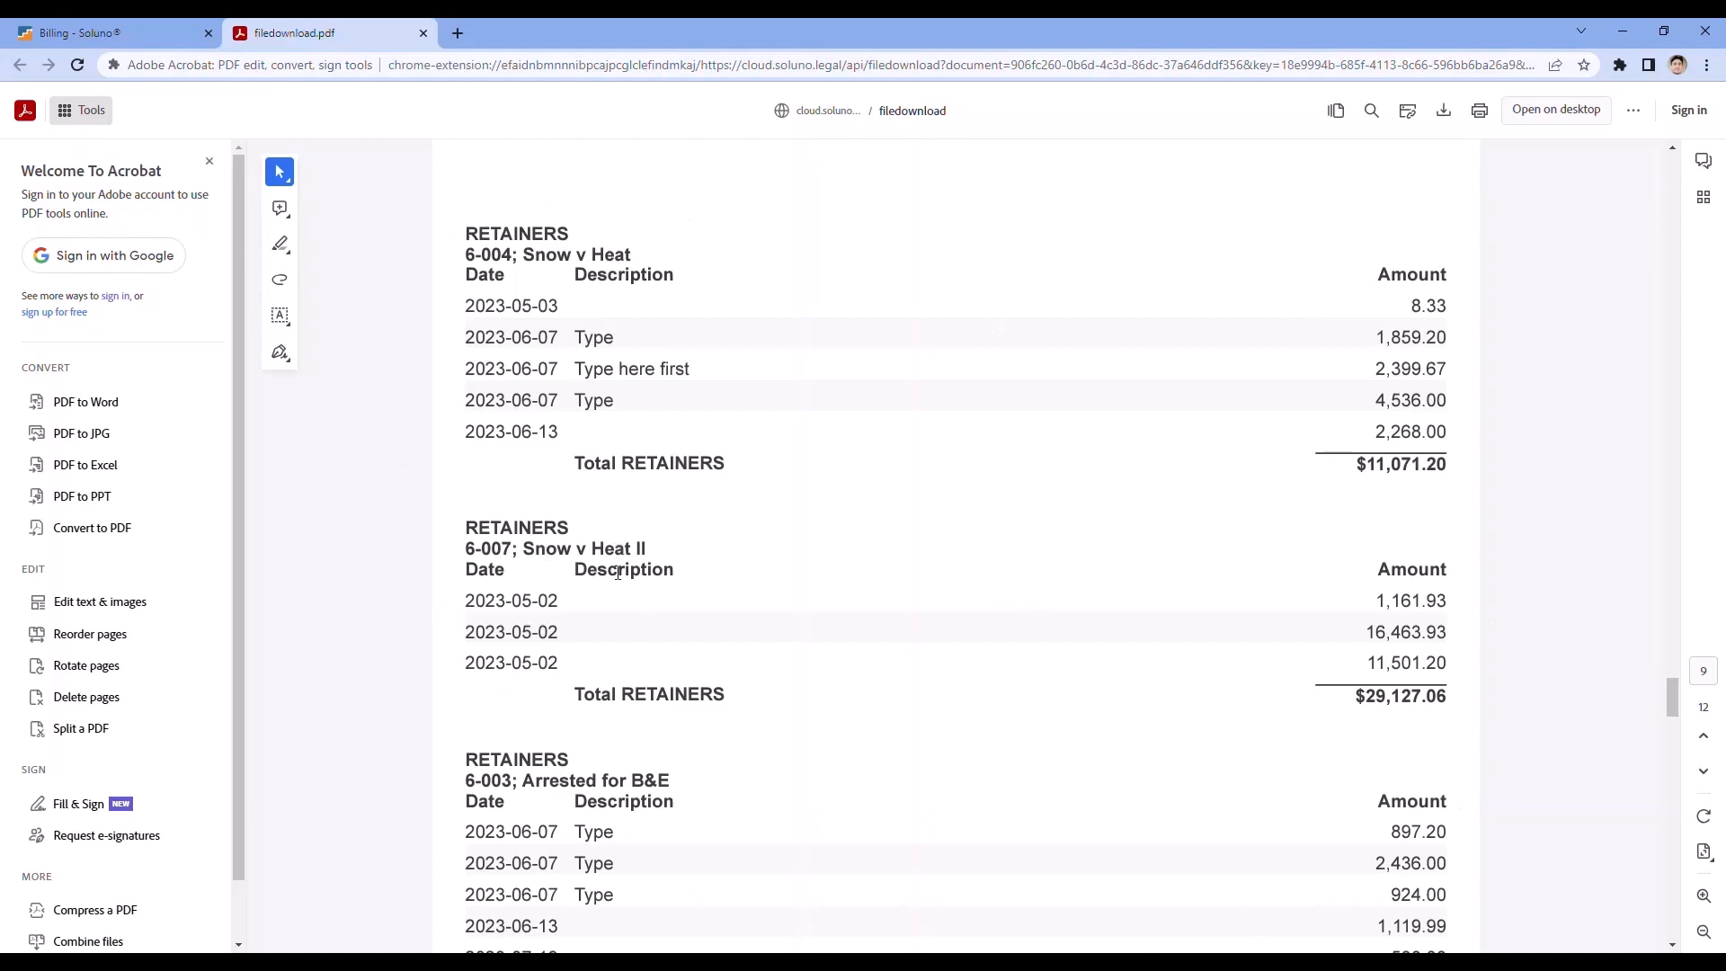
scroll(963, 511, down, 11)
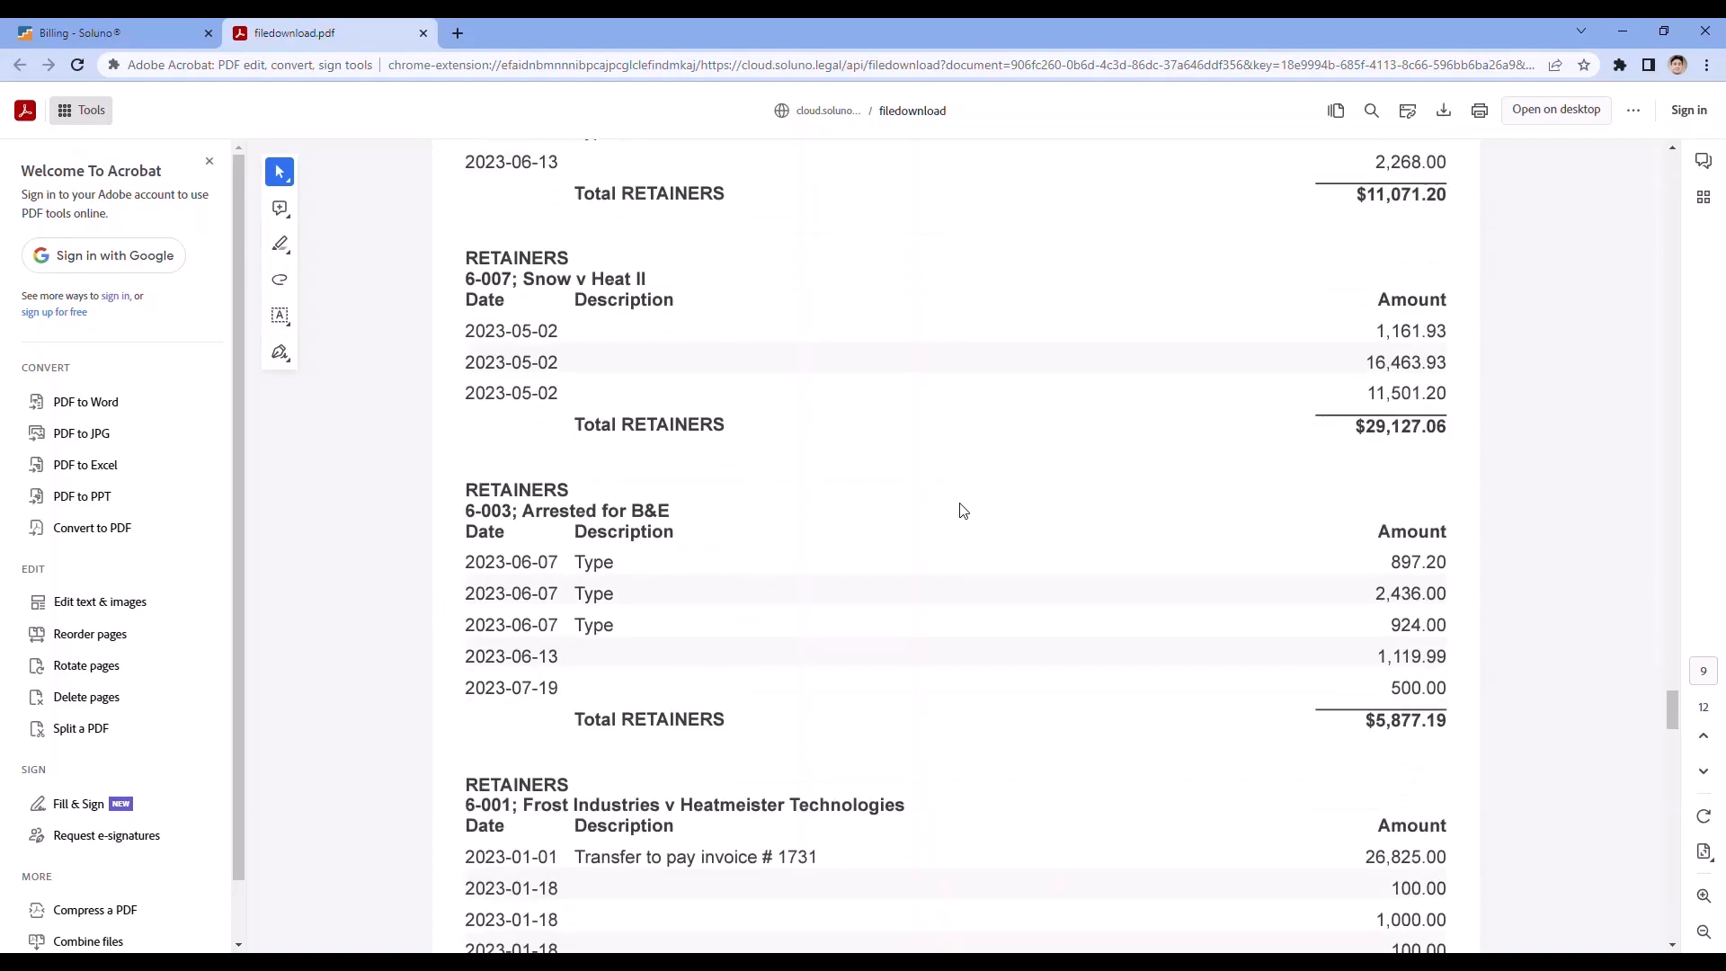
scroll(962, 511, down, 11)
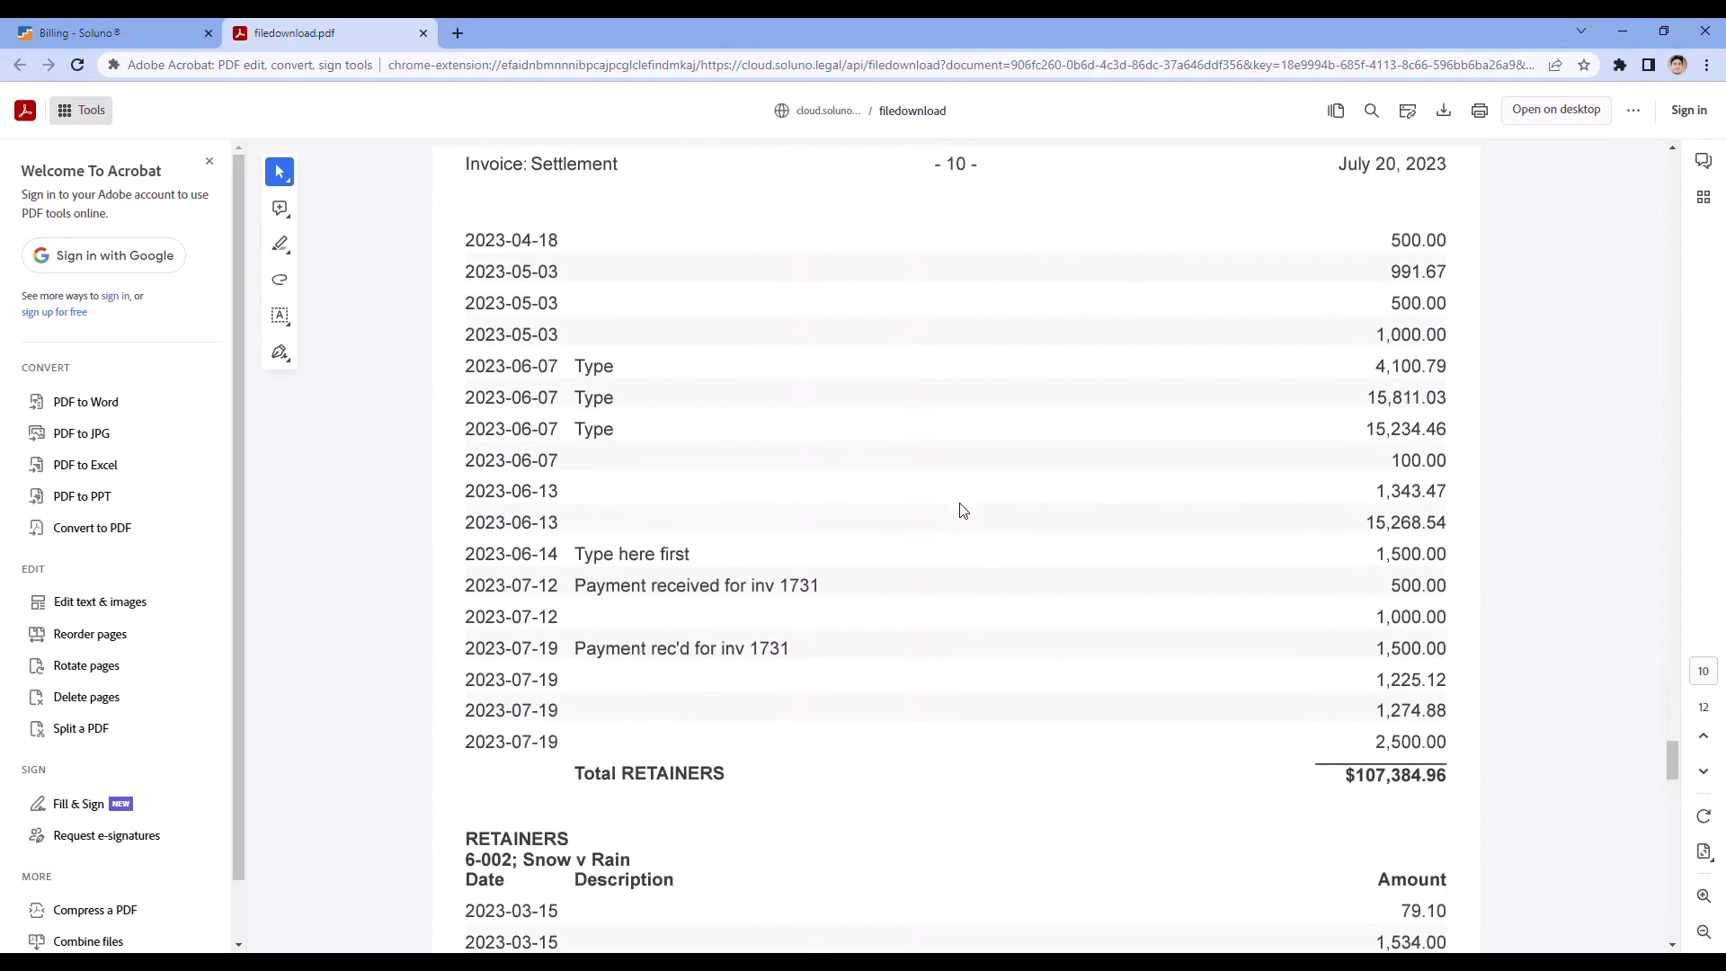
scroll(963, 509, down, 12)
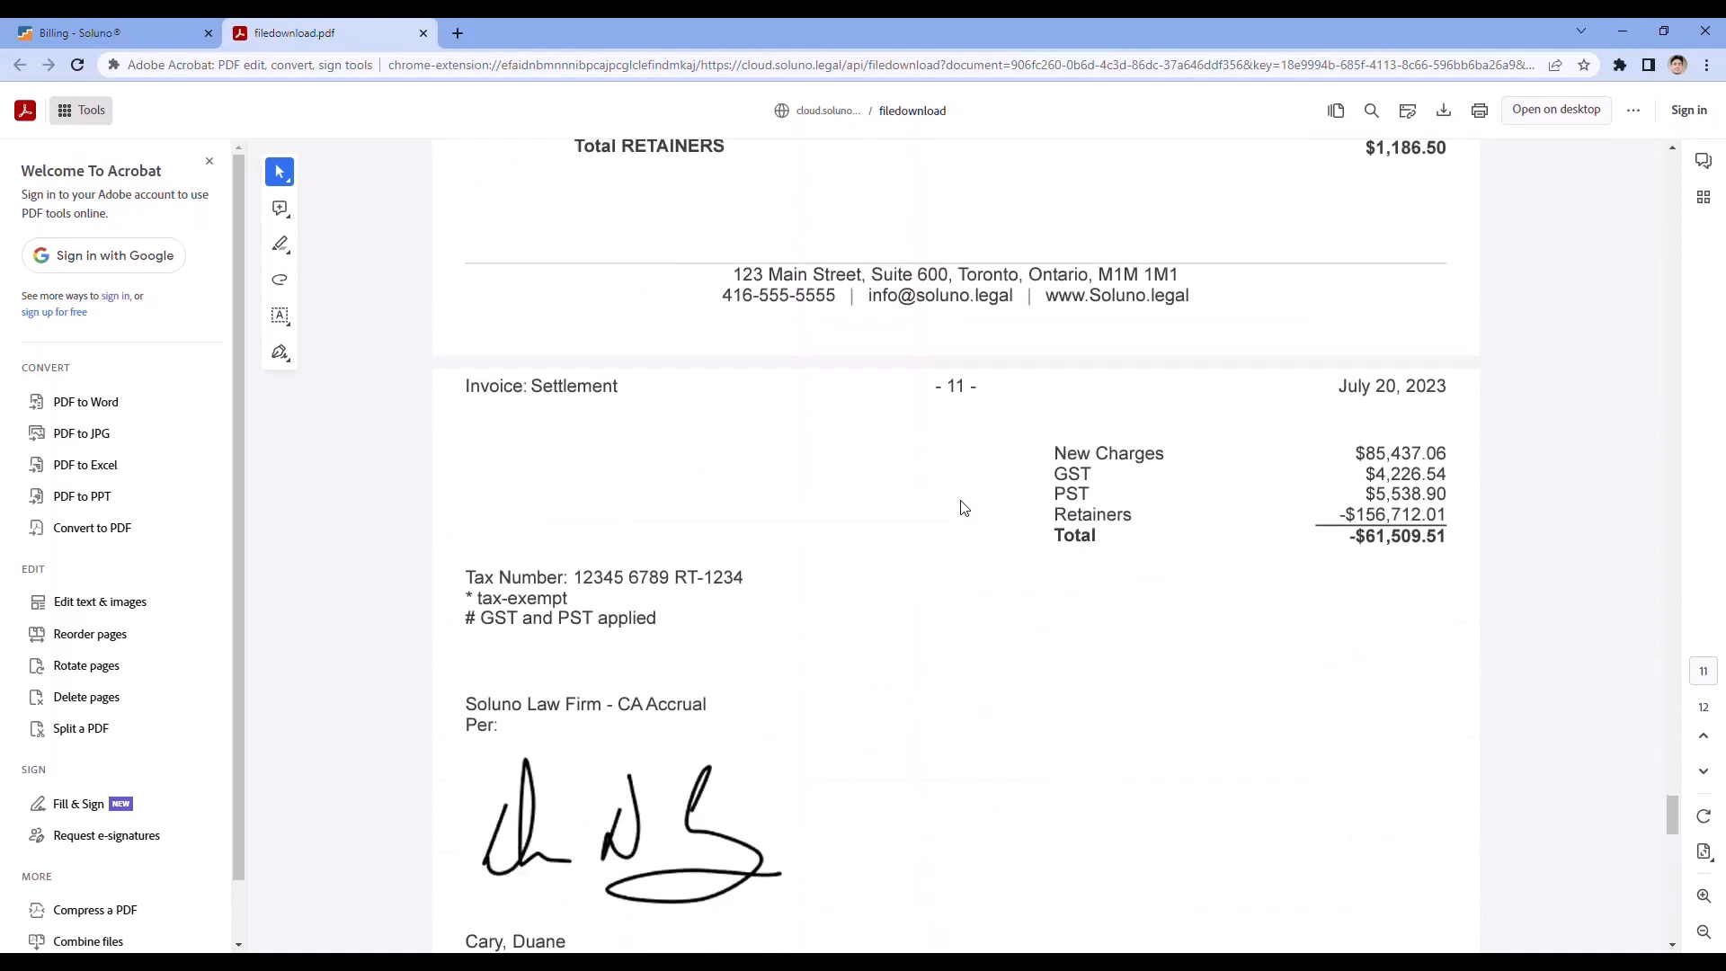
scroll(963, 509, down, 12)
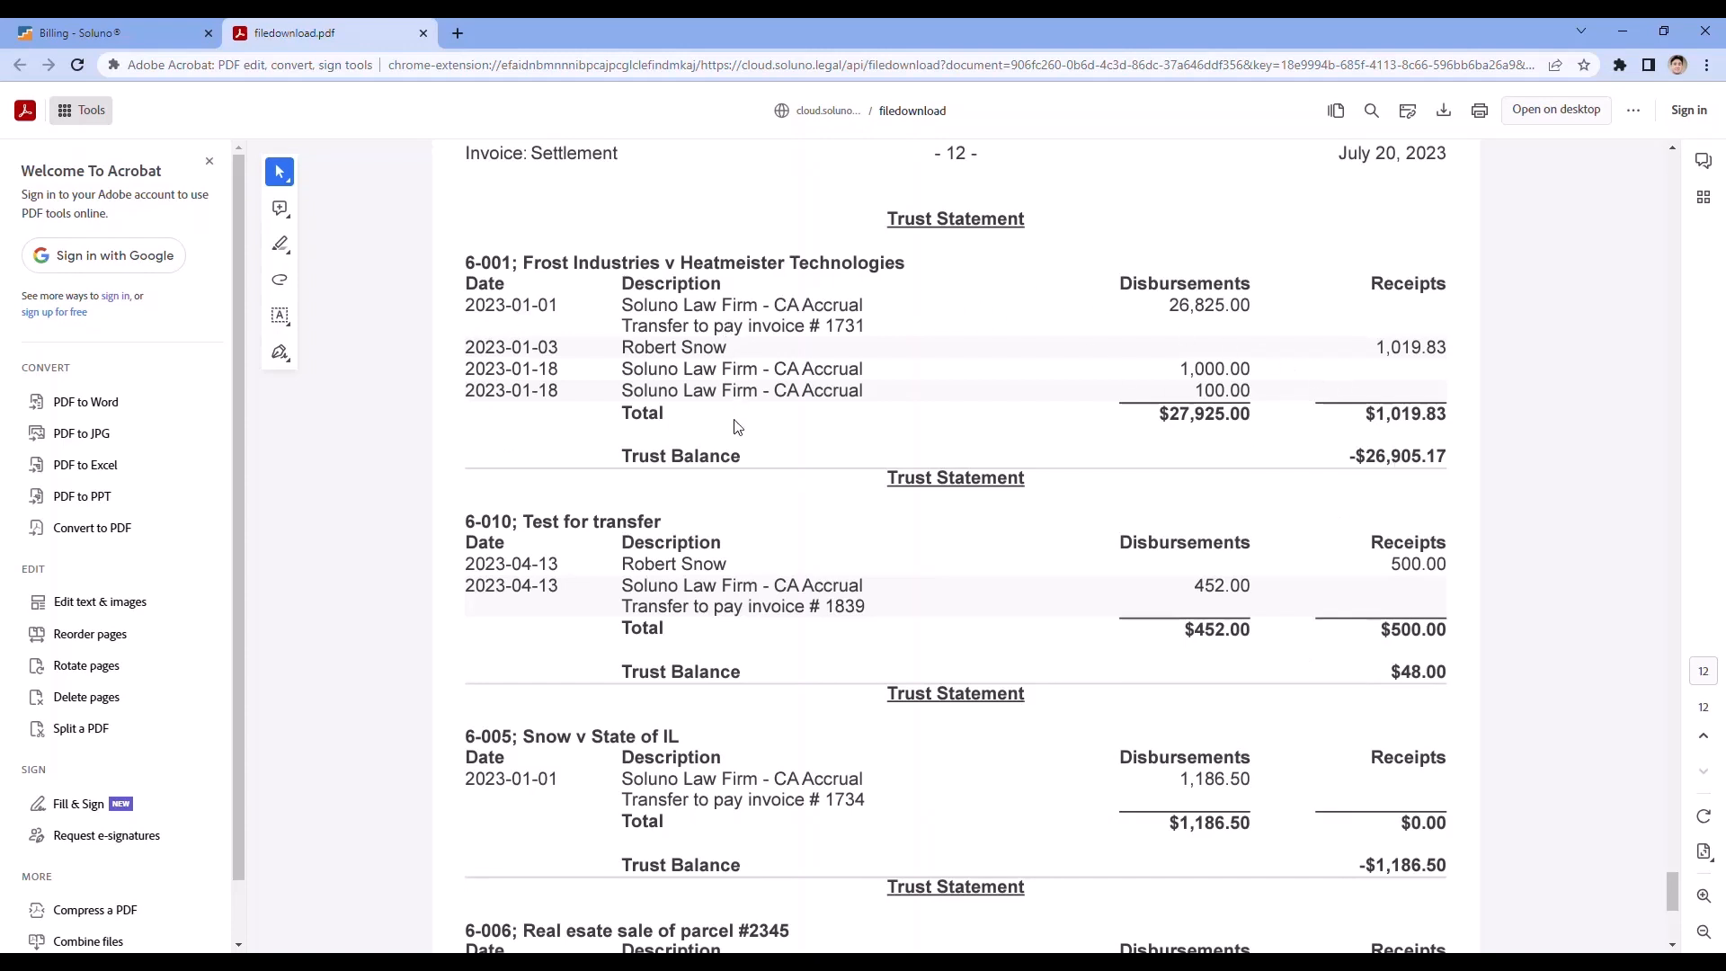
scroll(737, 427, down, 6)
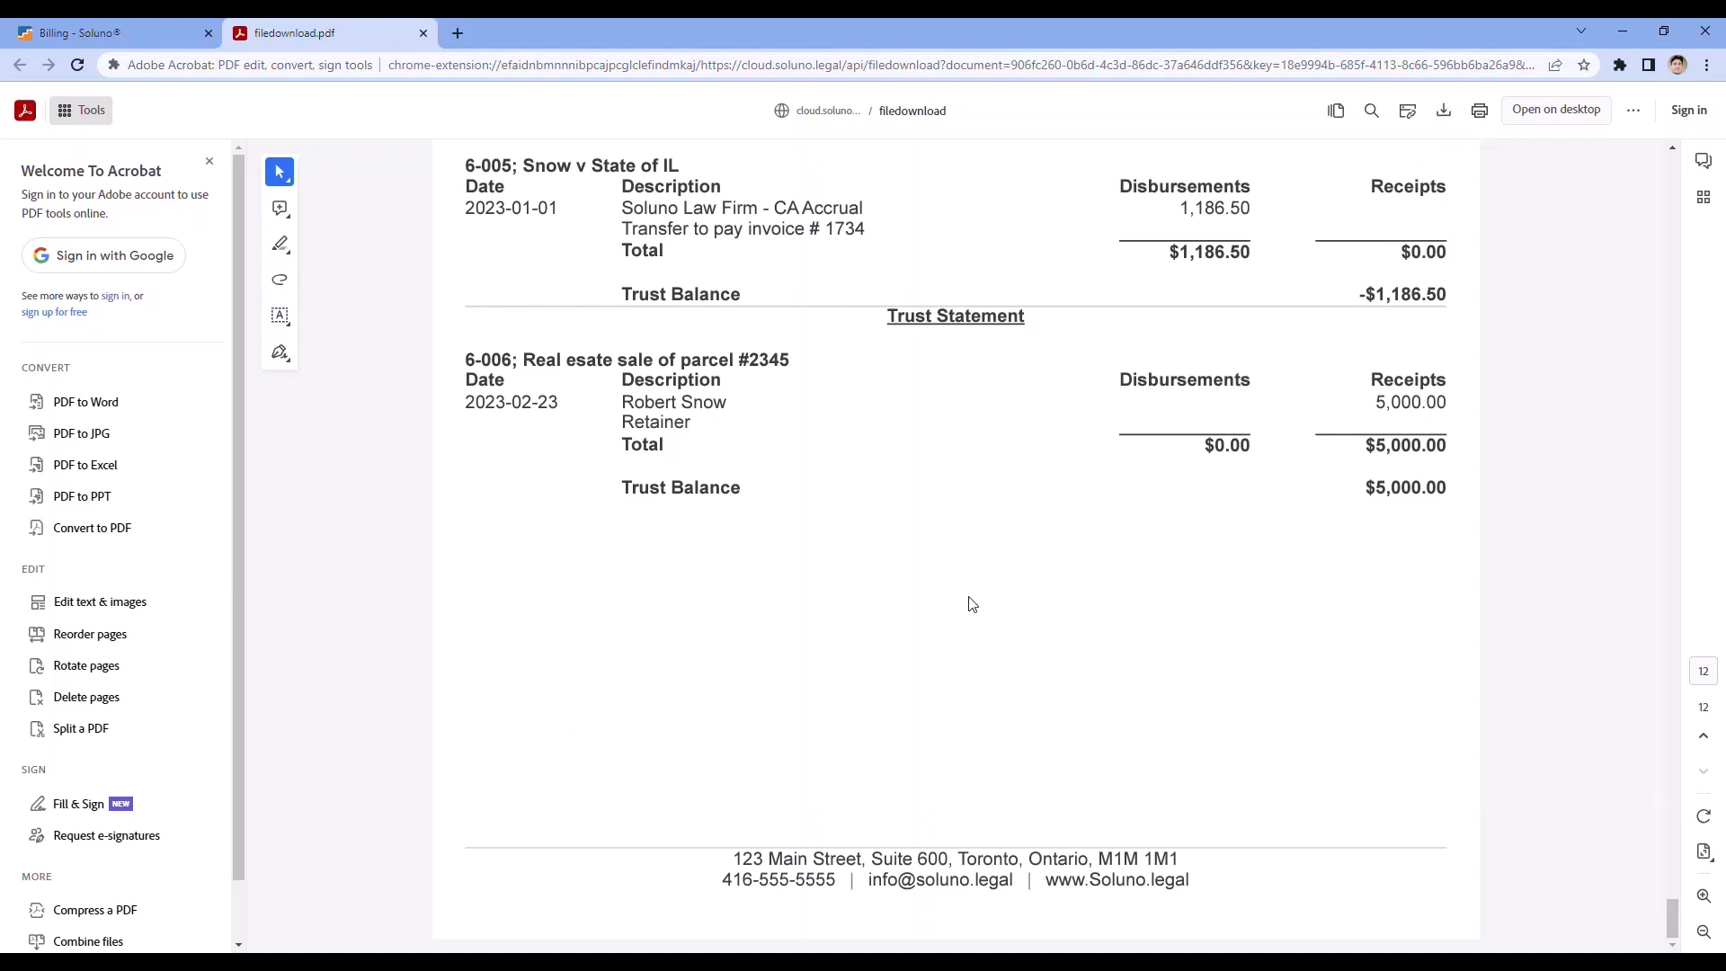
click(423, 33)
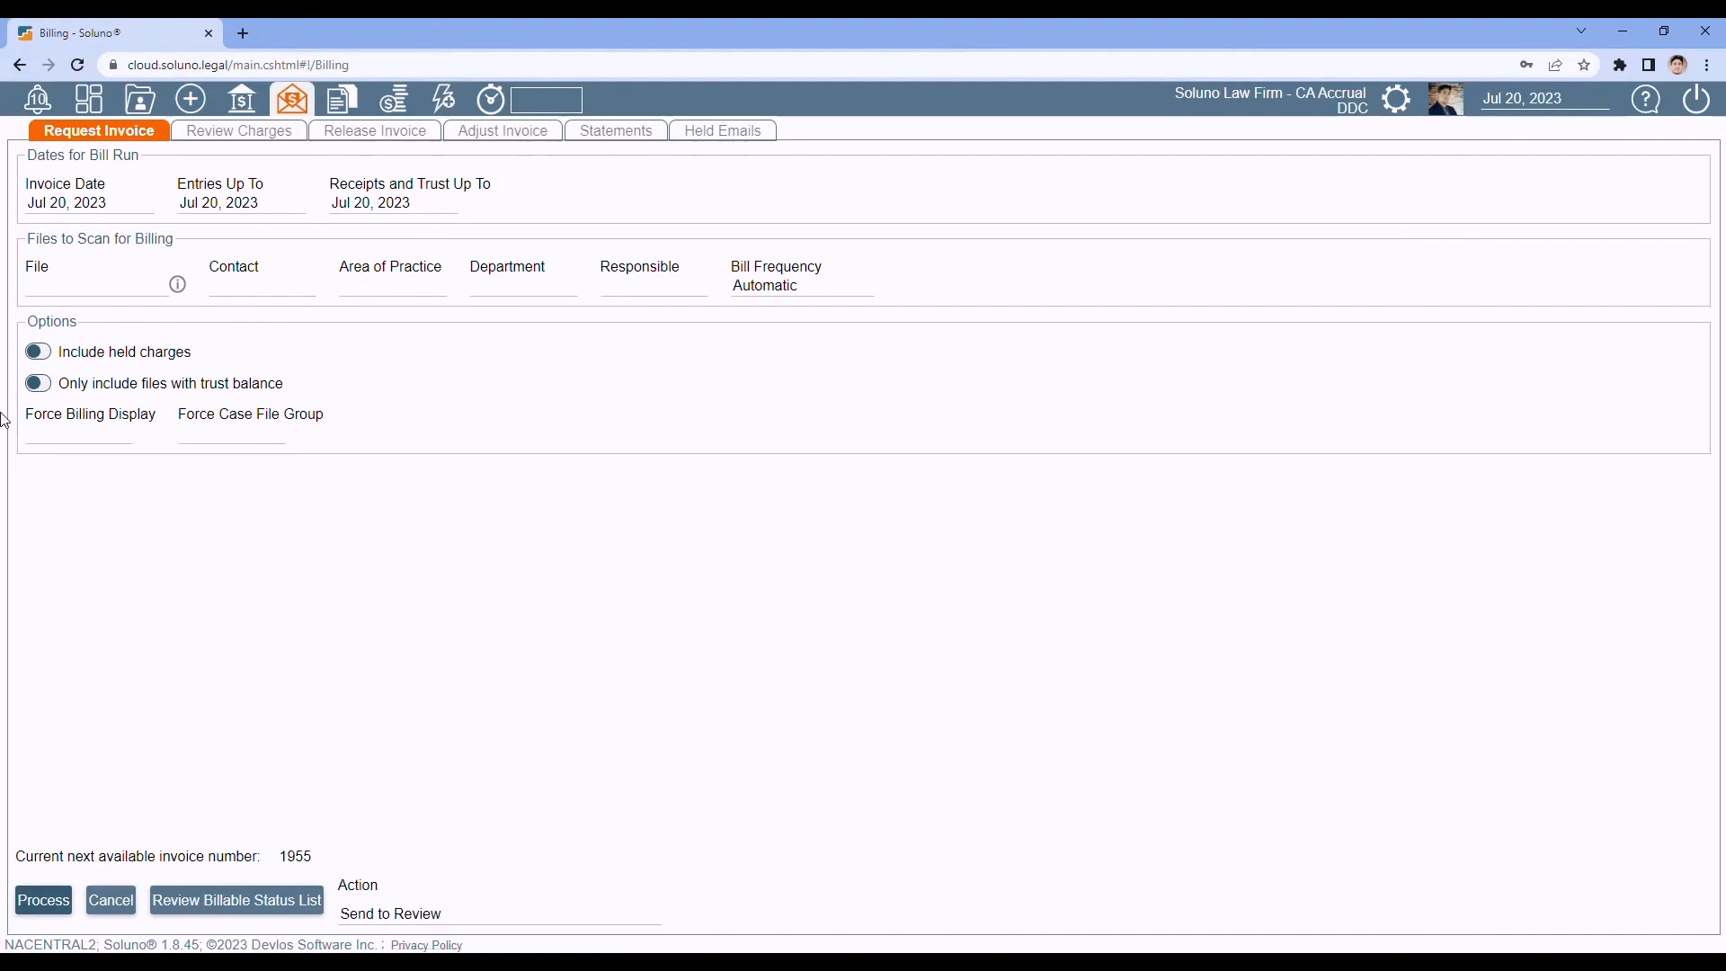
Restrict the new invoice request to file 6-001, Frost Industries v Heatmeister Technologies.
click(58, 286)
text(6-001)
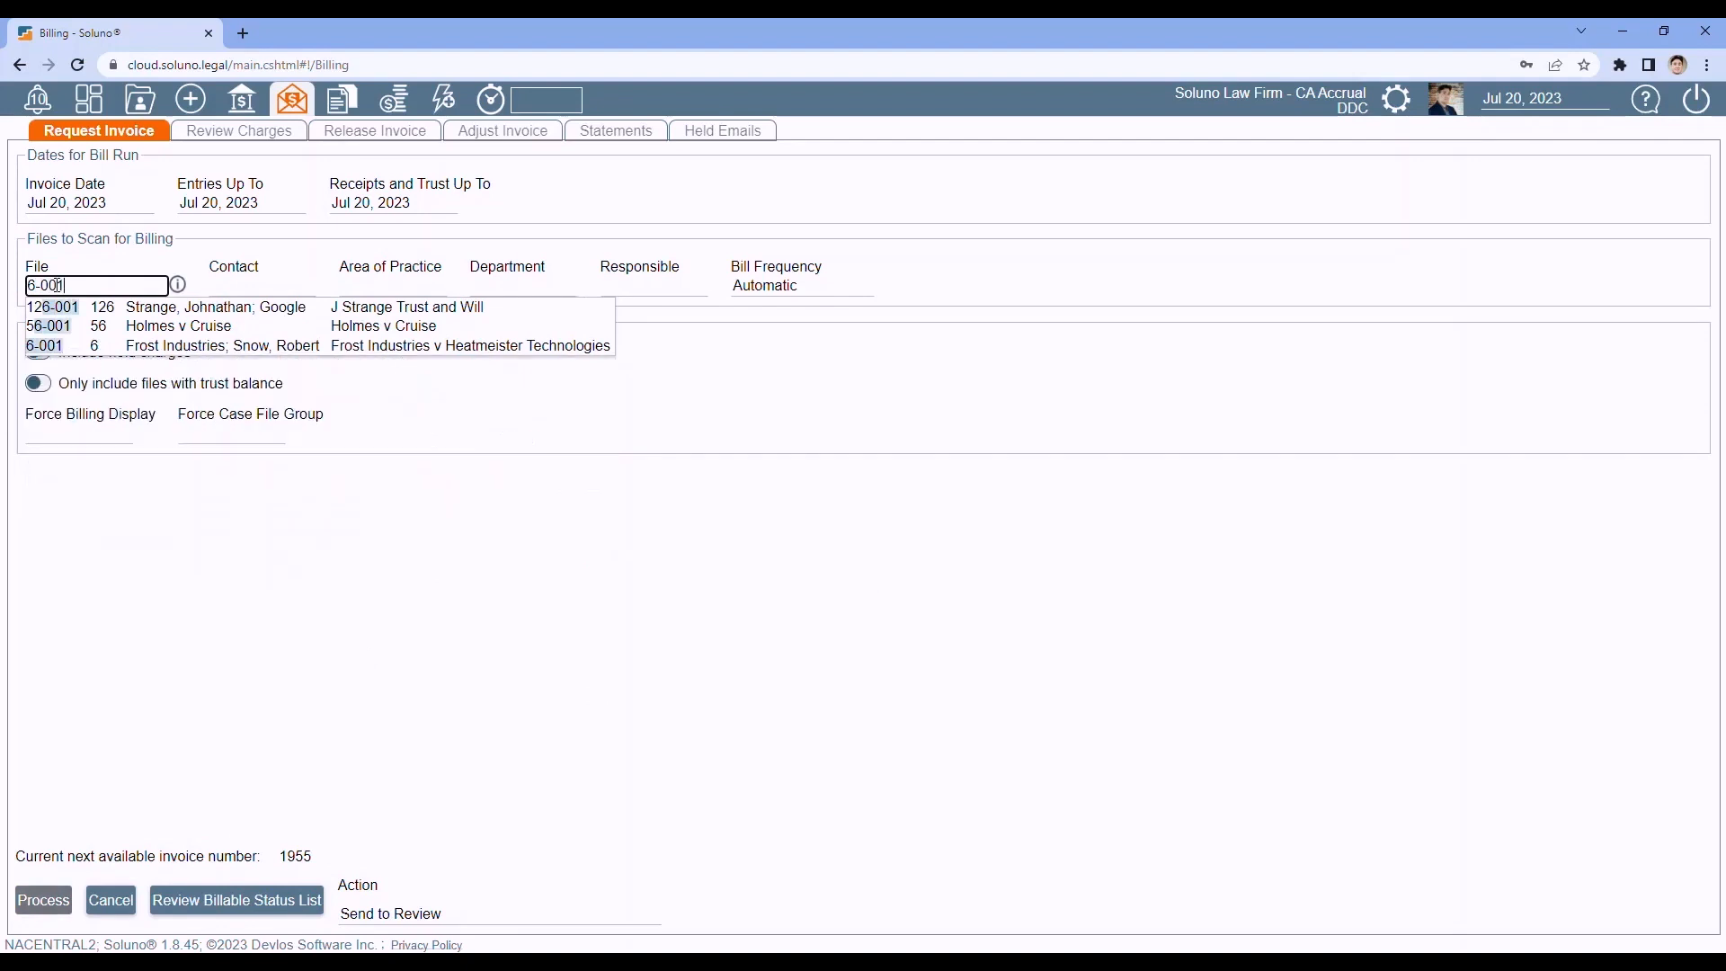
click(99, 346)
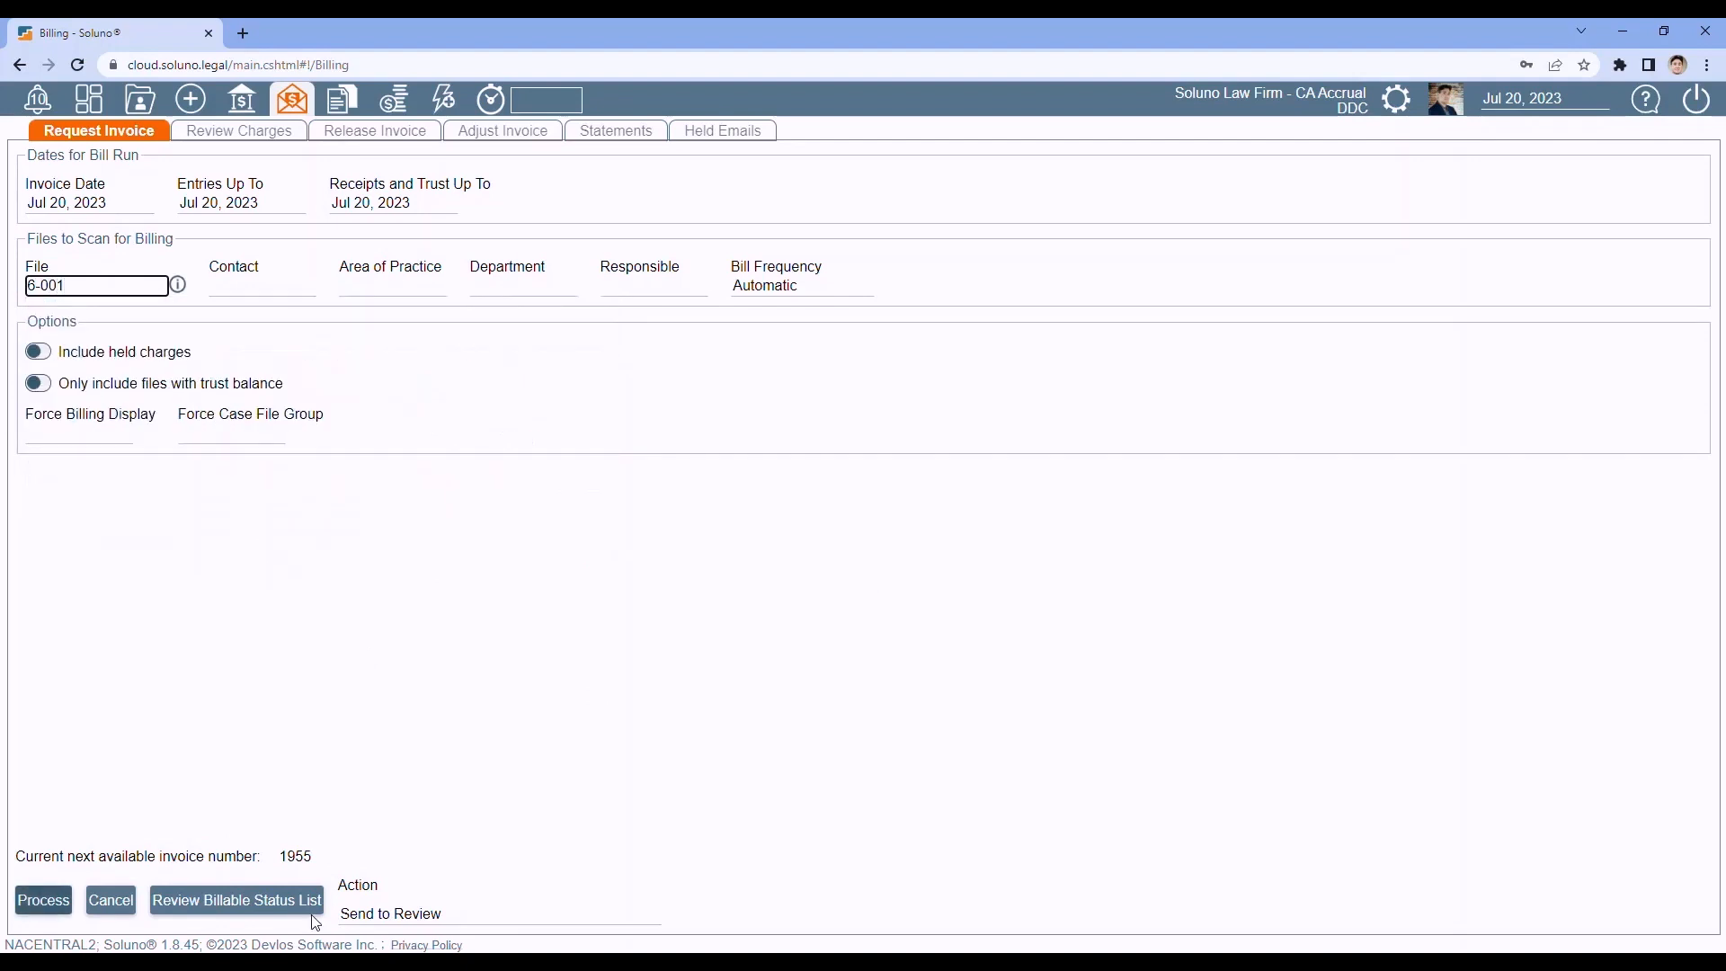
click(468, 914)
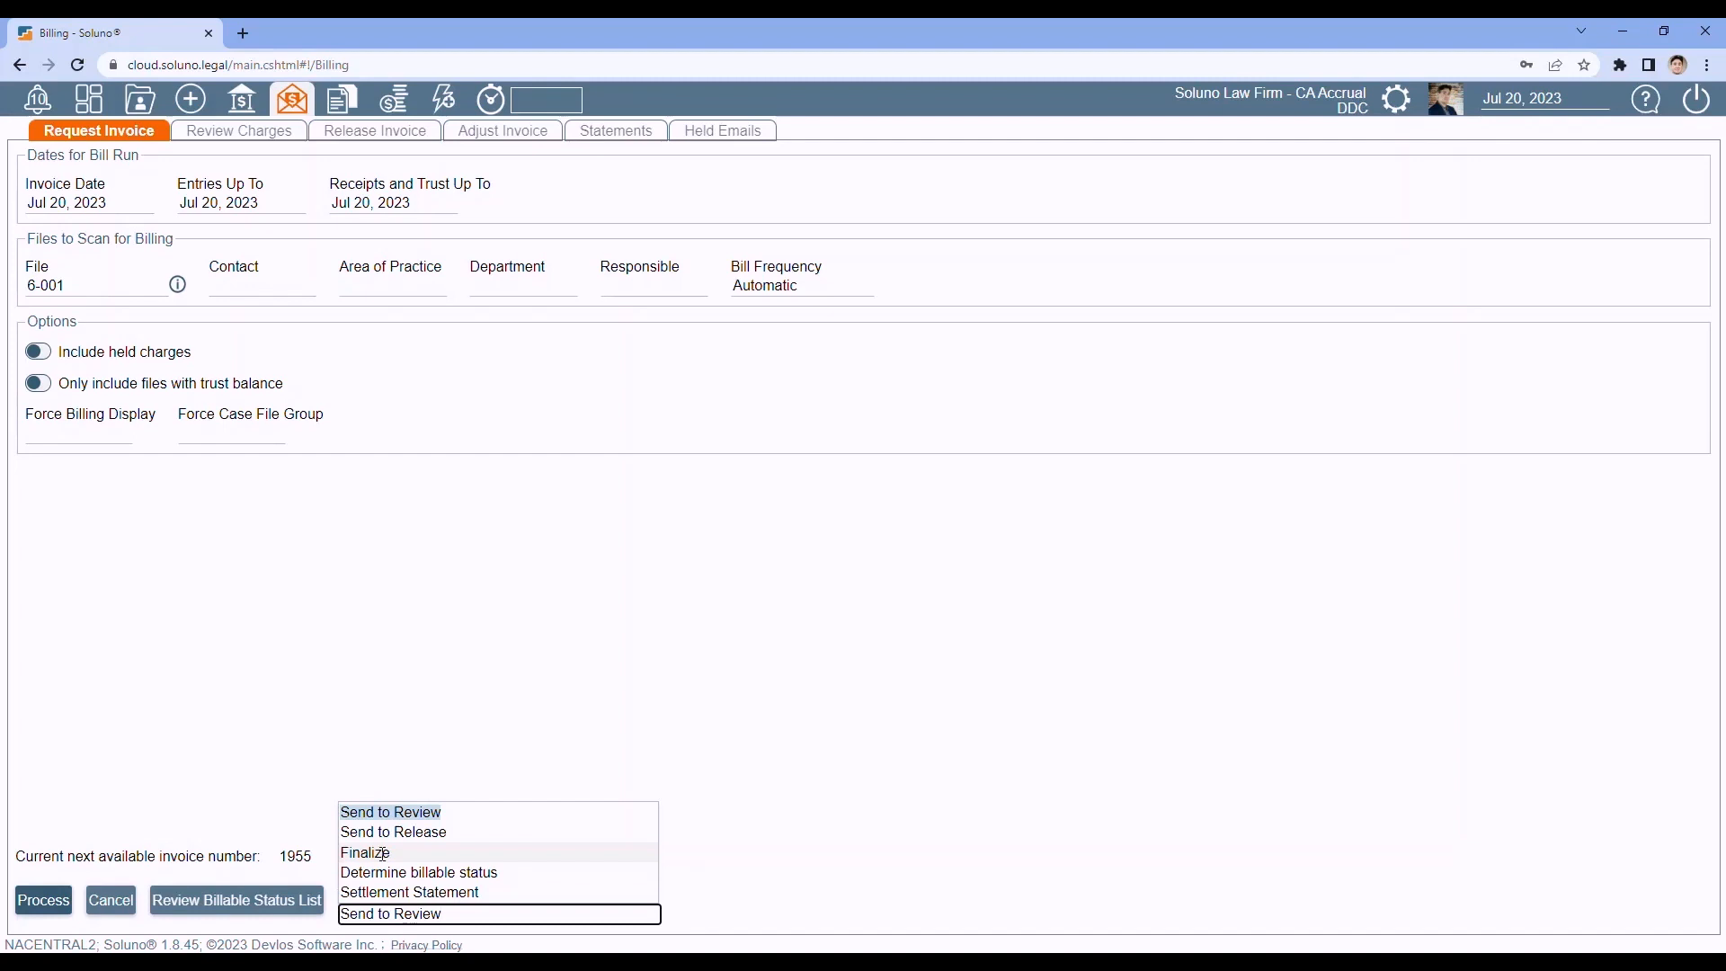
click(193, 626)
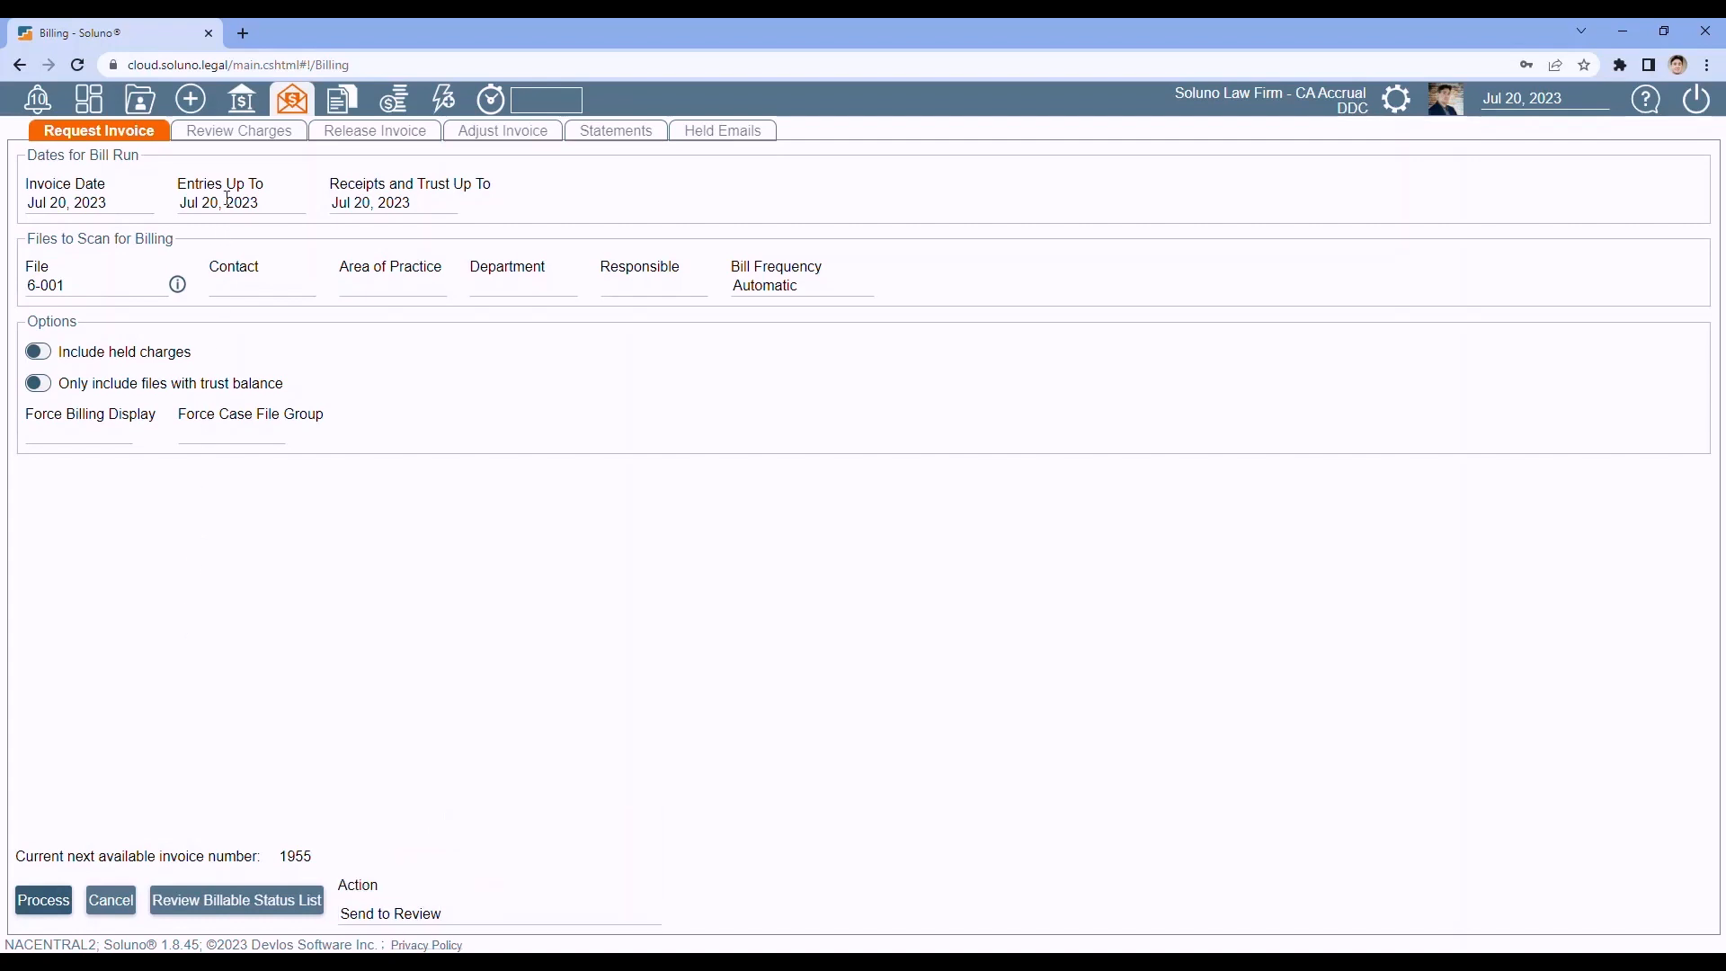
Open the charges under review and filter them to responsible lawyer DDC.
click(248, 137)
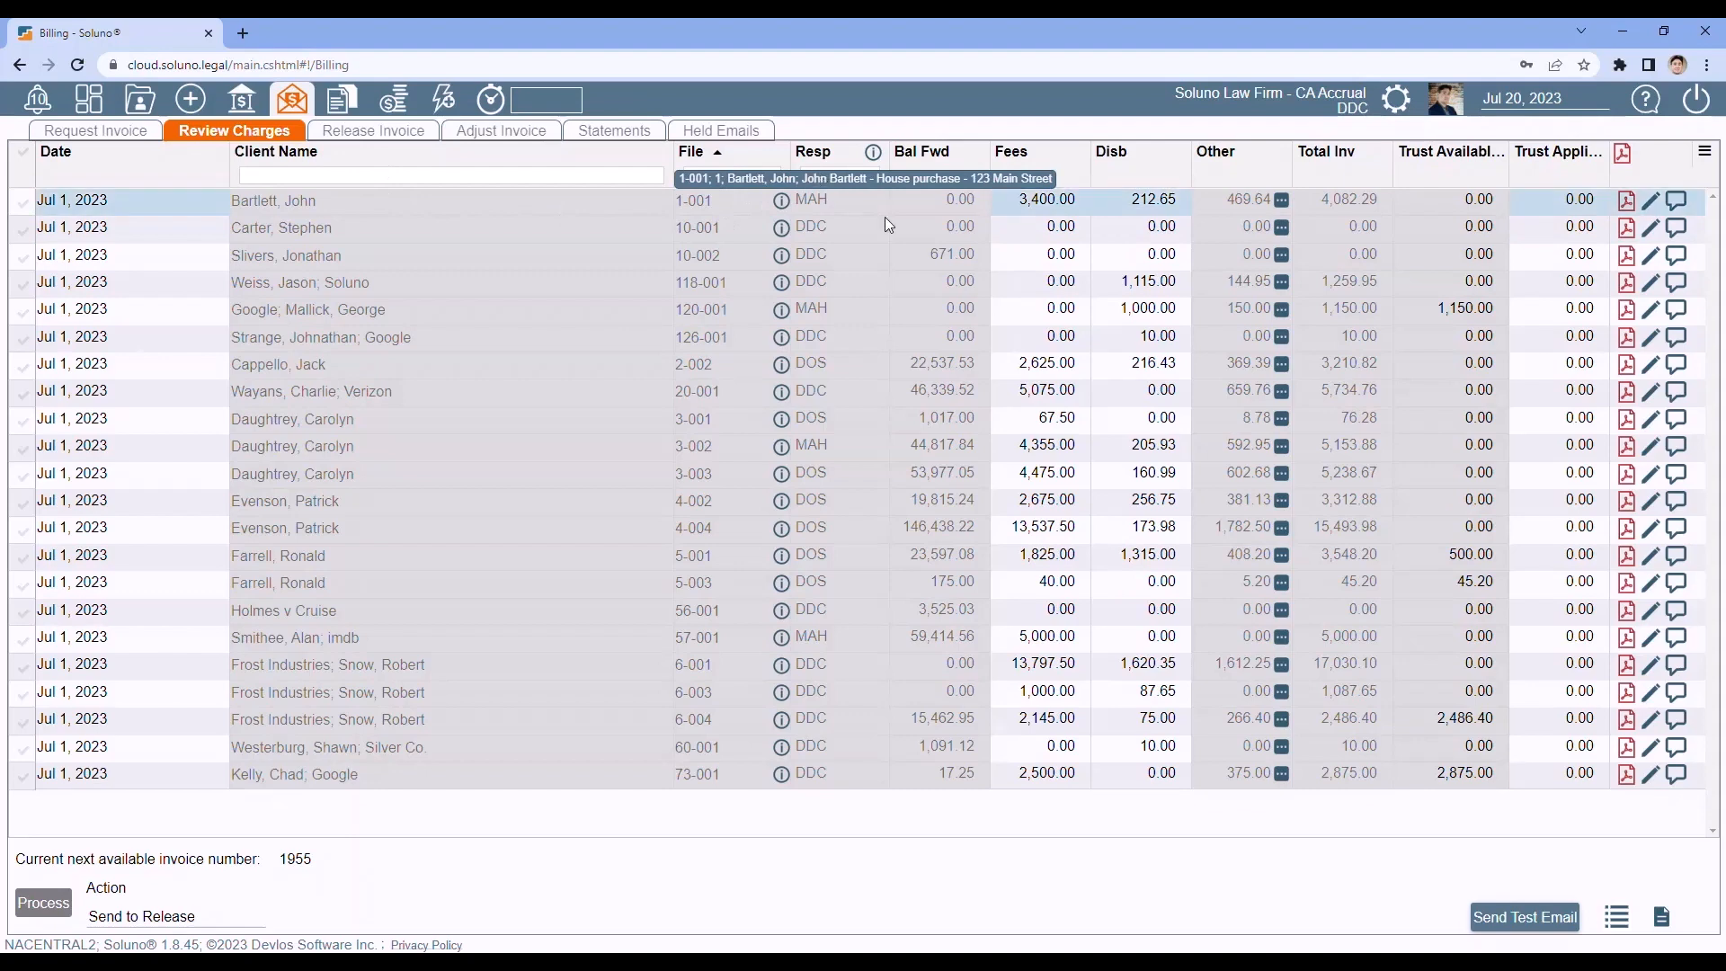
click(821, 177)
text(ddc)
click(697, 667)
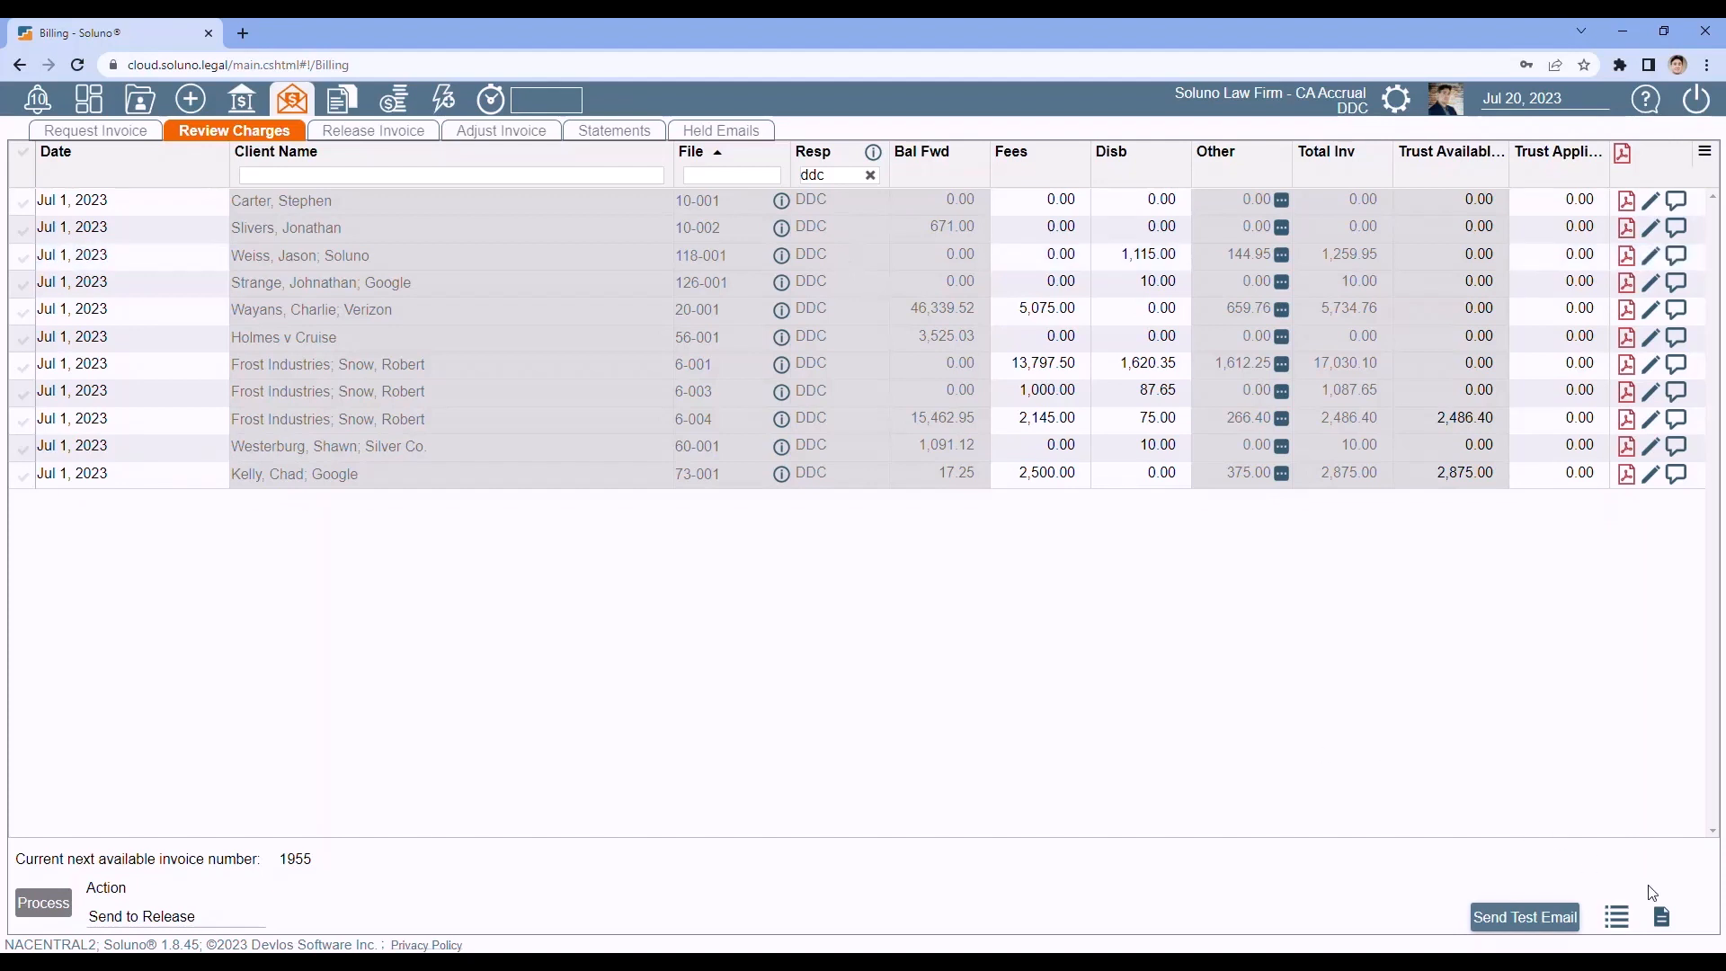
Display the filtered draft invoices one at a time and undo the invoices for files 10-001 and 10-002.
click(1663, 926)
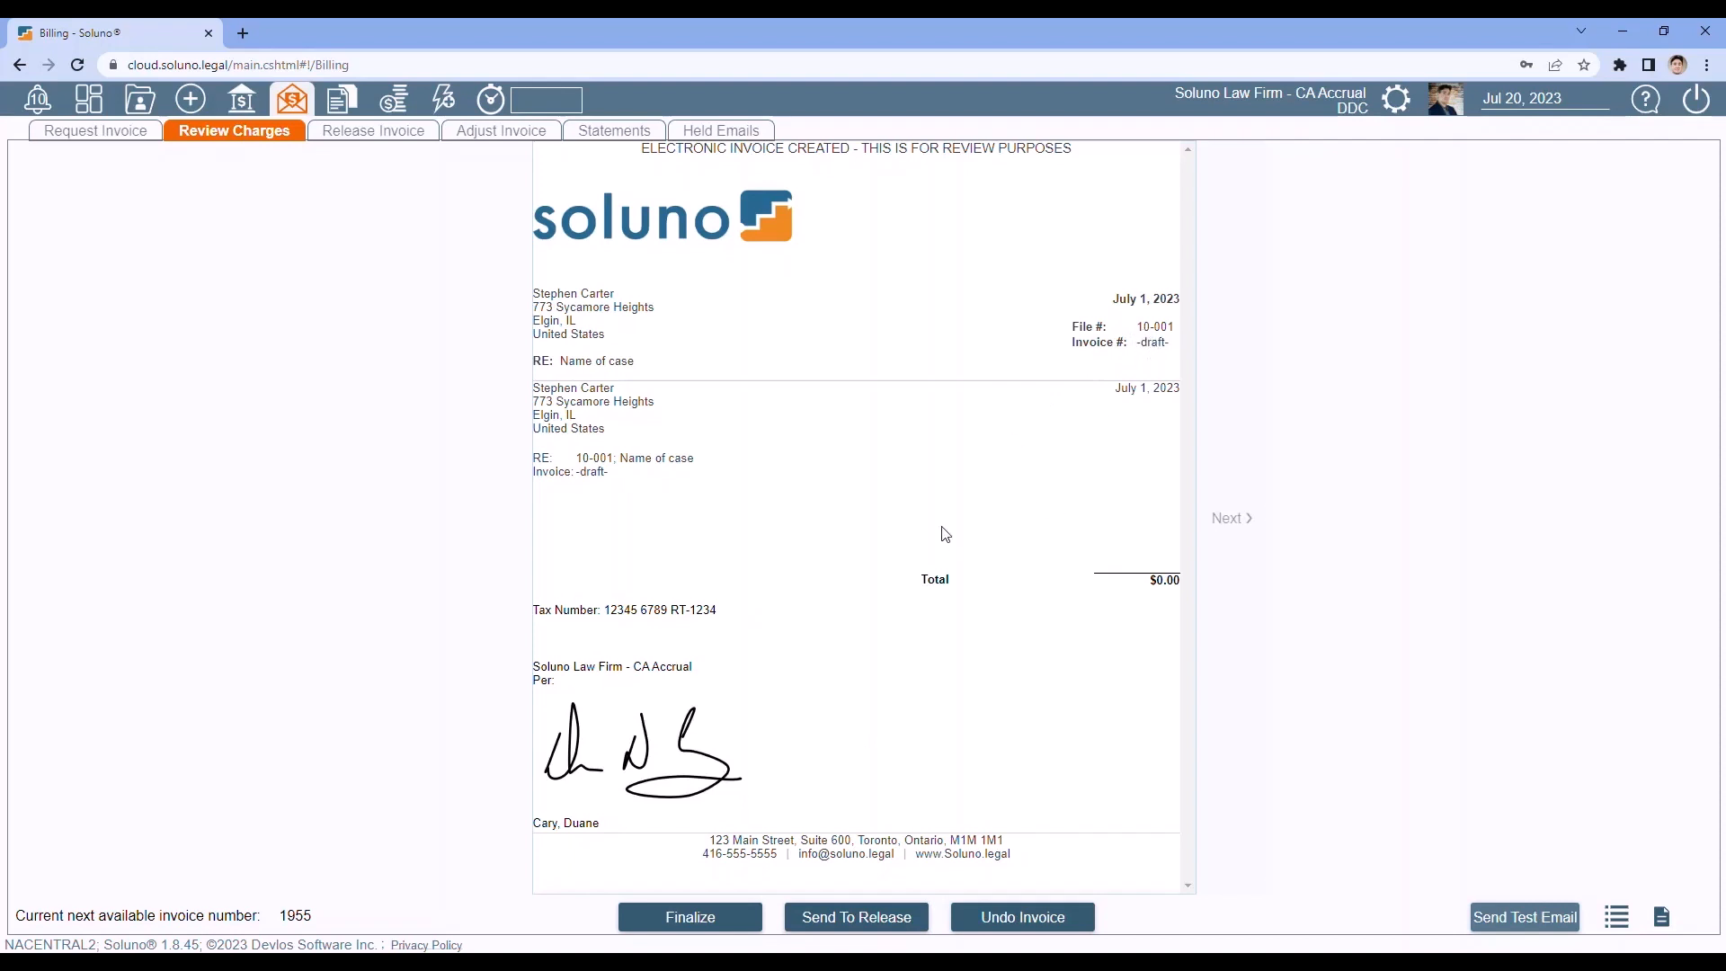
click(1024, 921)
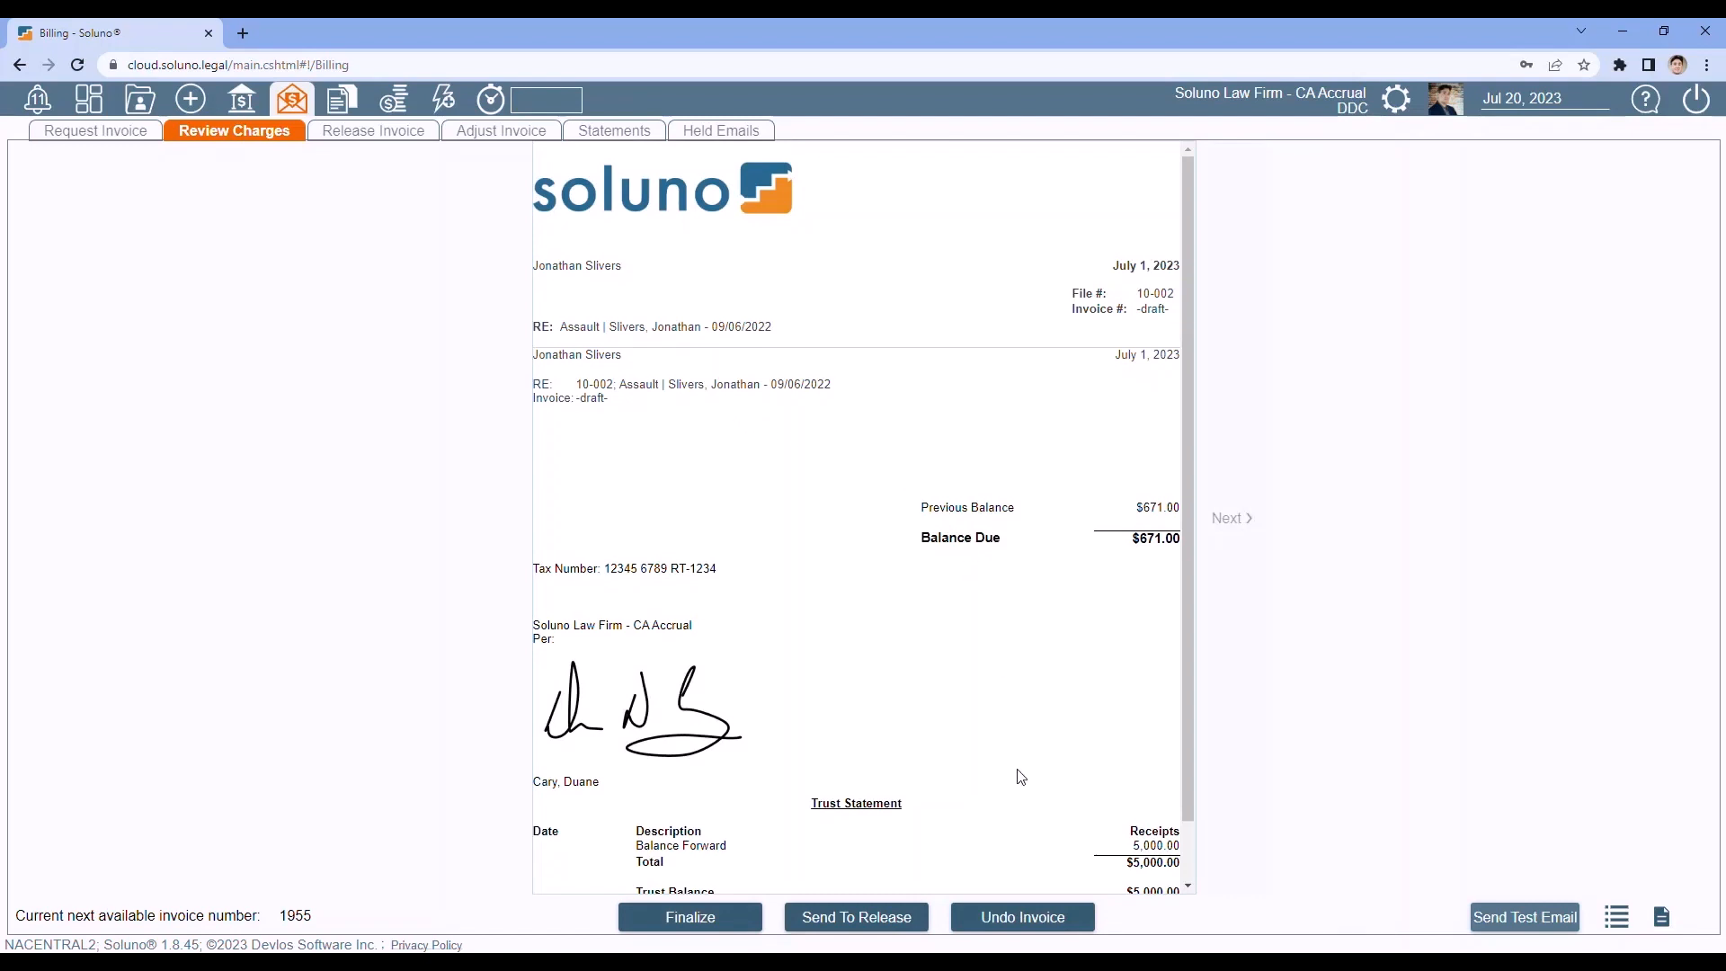
click(1025, 919)
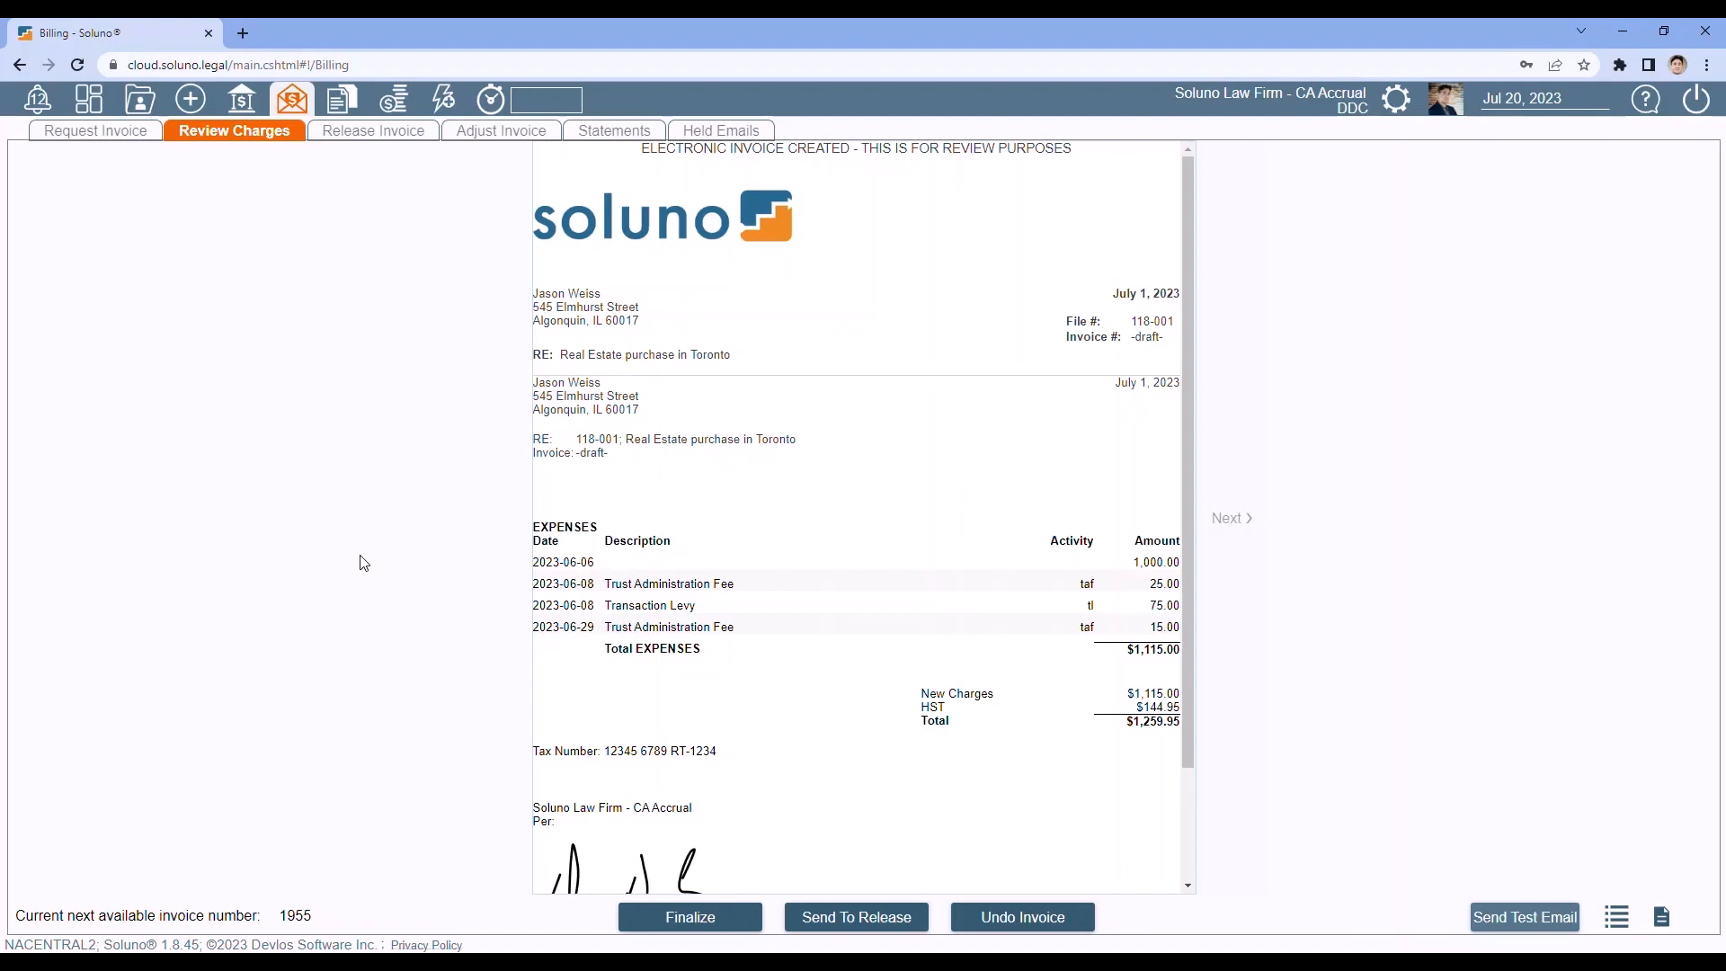
Set the June 8 Trust Administration Fee on file 118-001's draft invoice to 15.00, acknowledging the firm policy override.
click(669, 584)
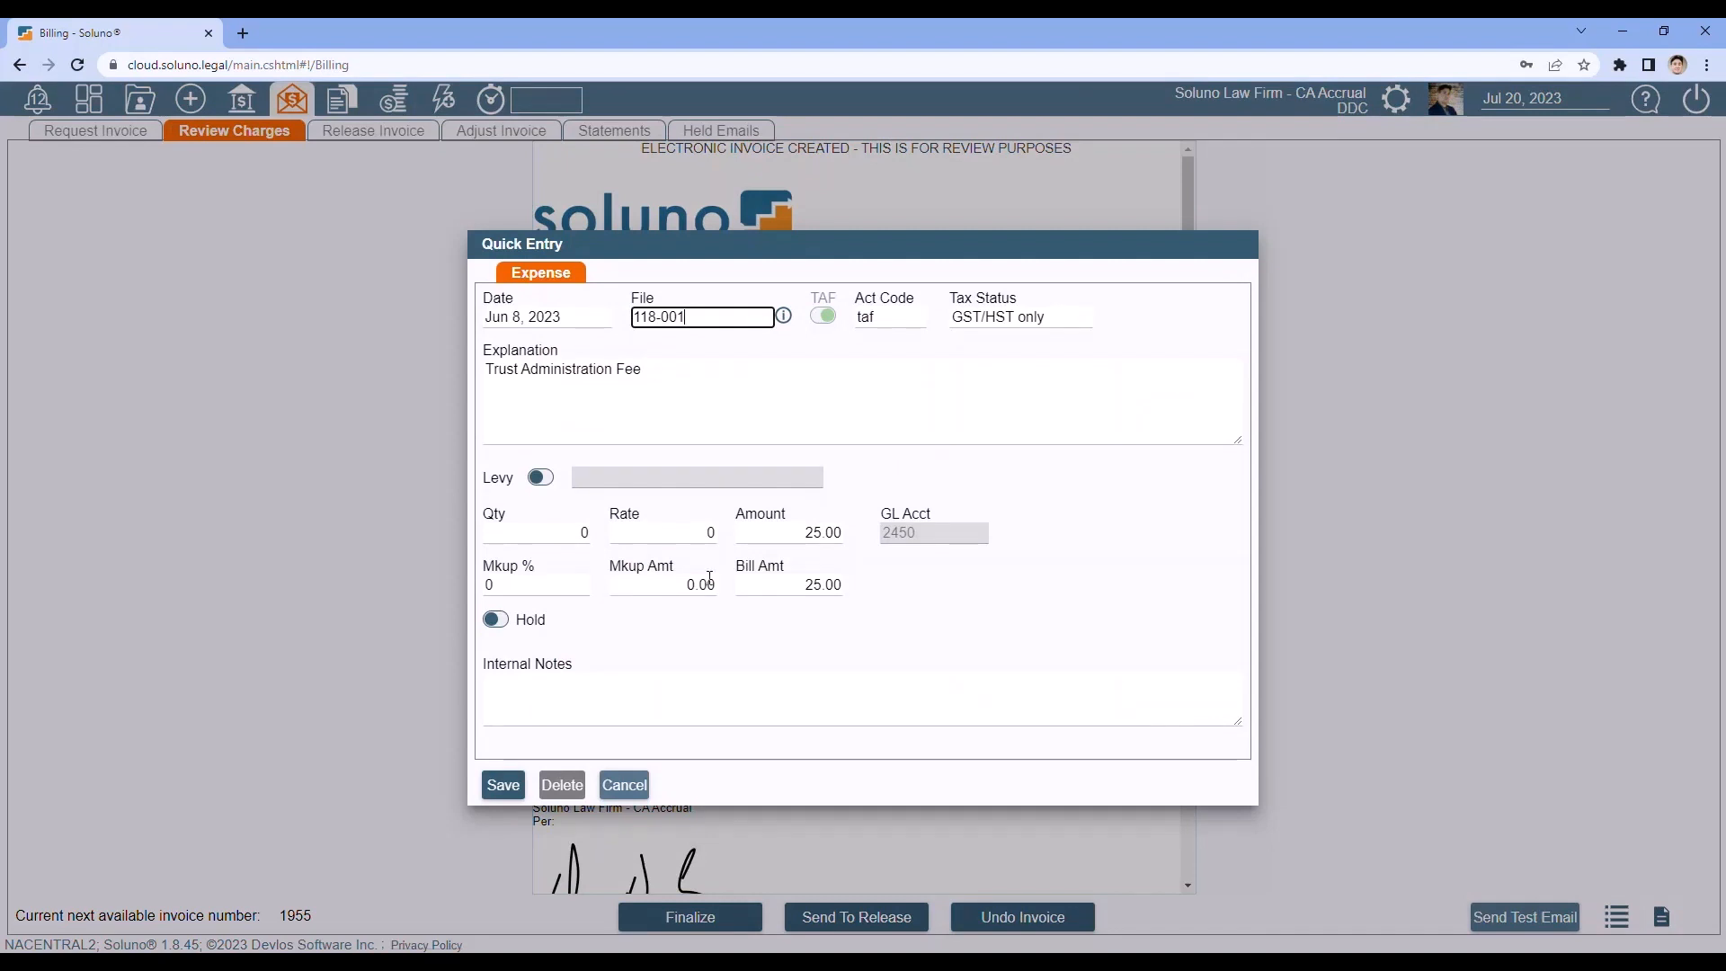
click(798, 534)
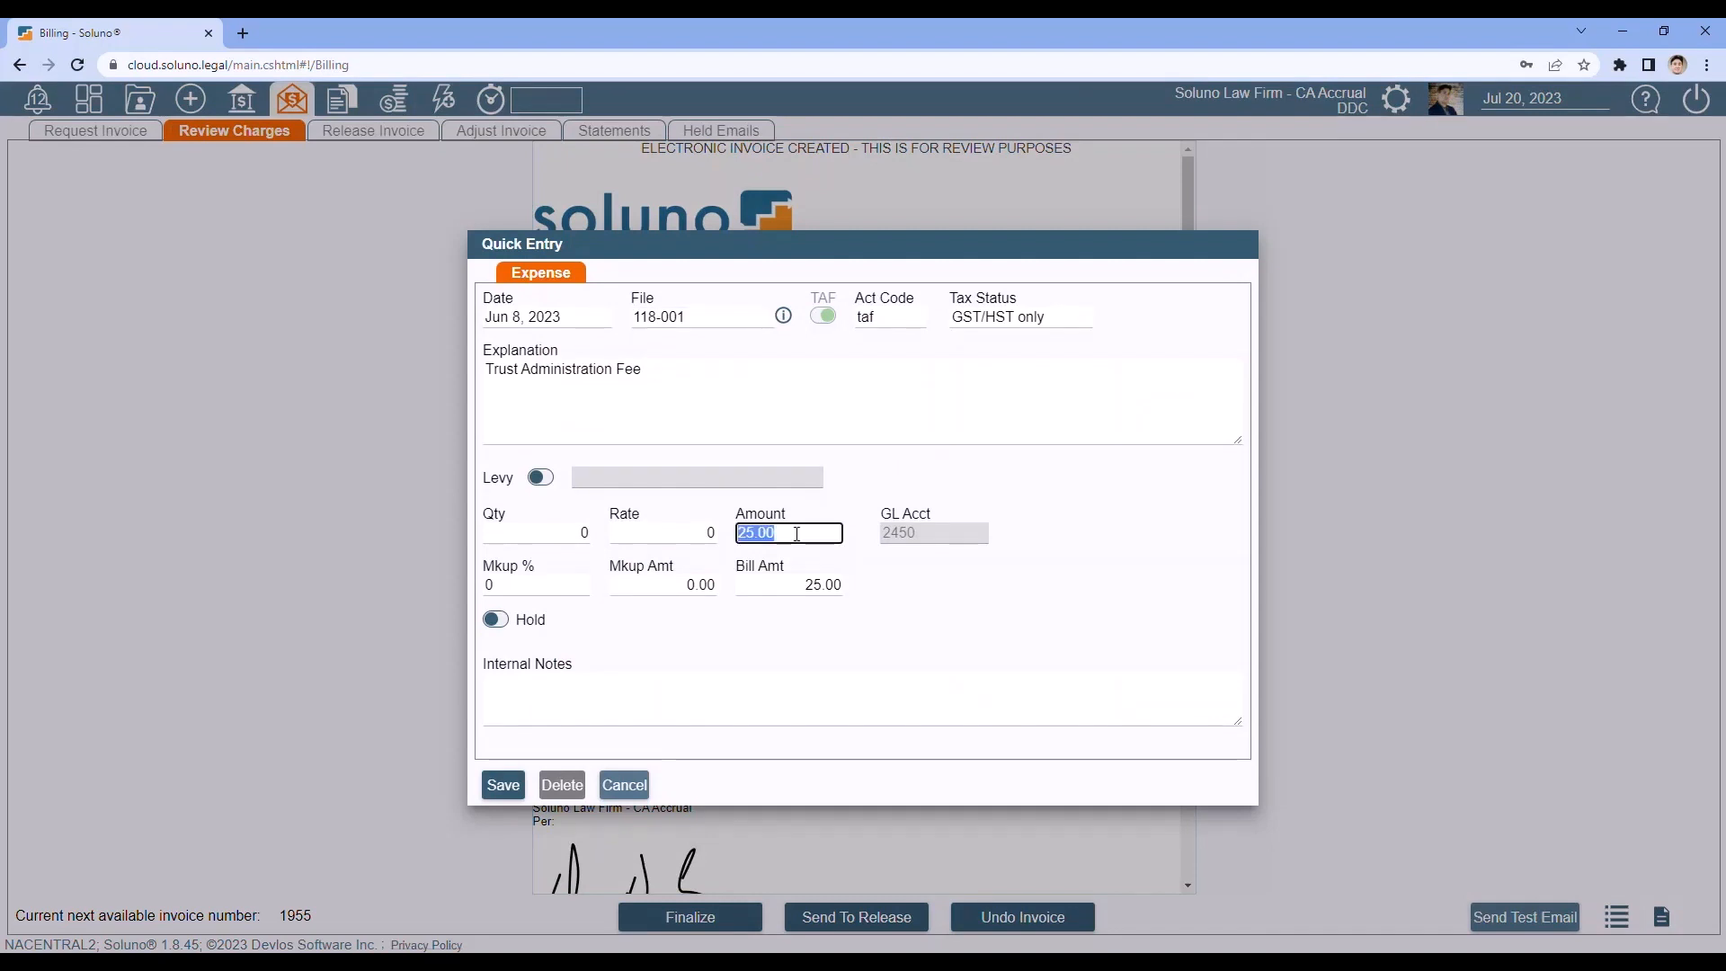
text(15)
key(Tab)
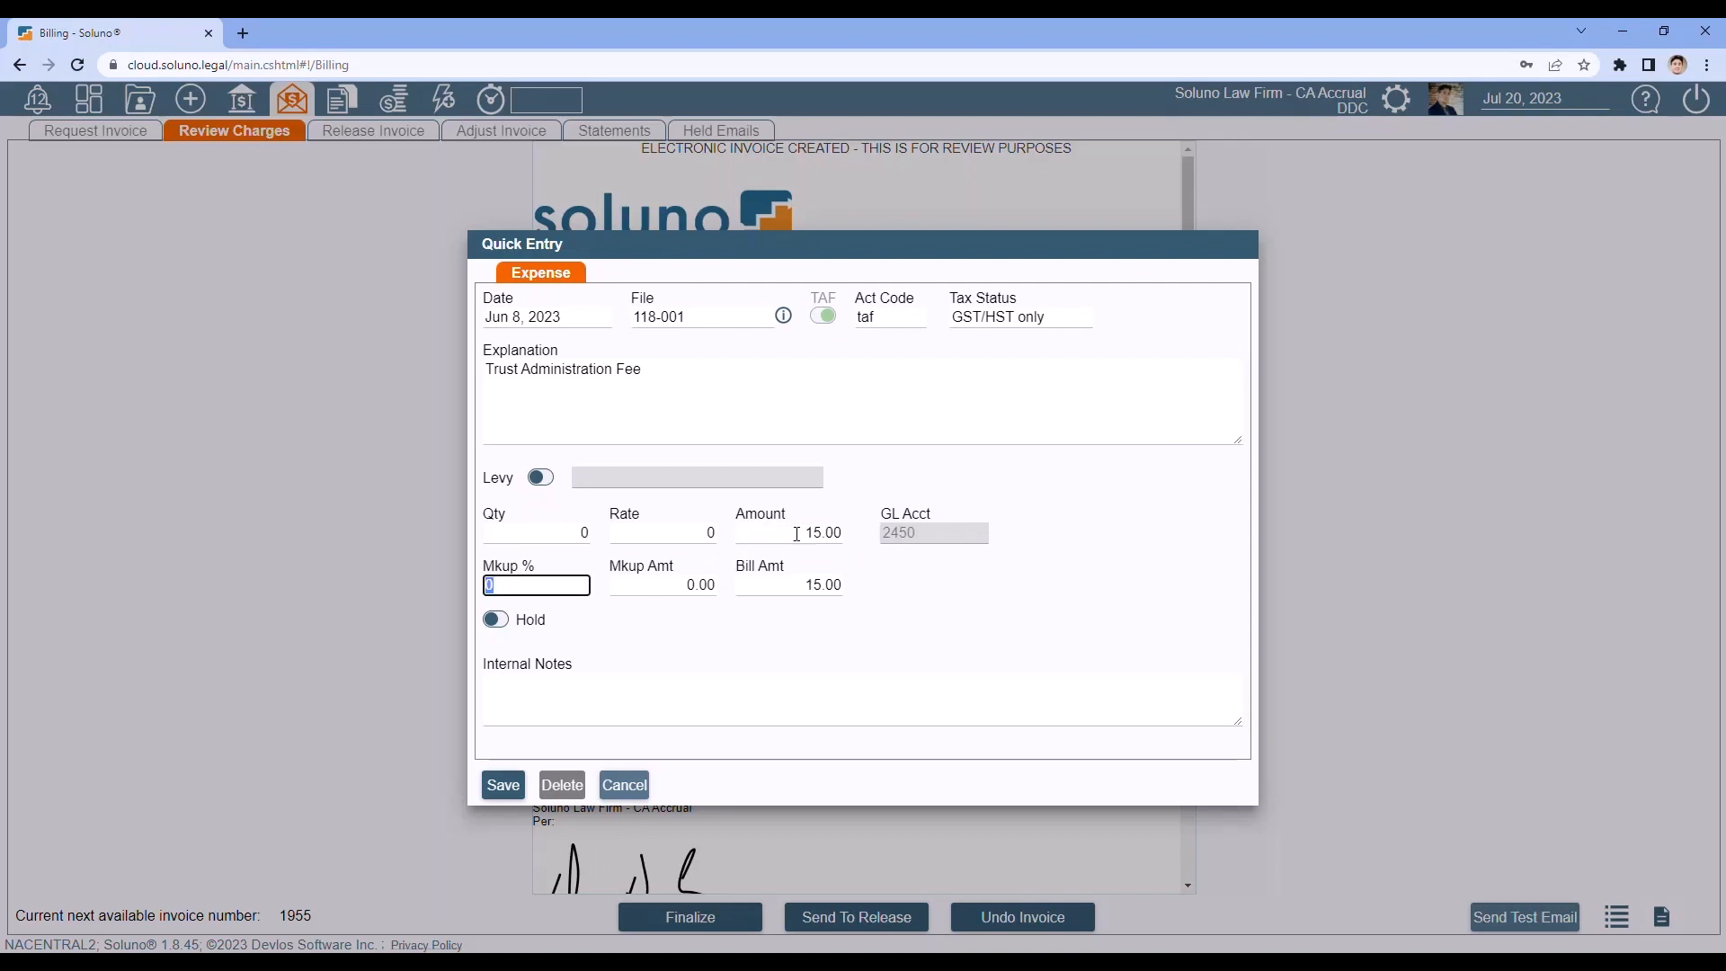
click(500, 785)
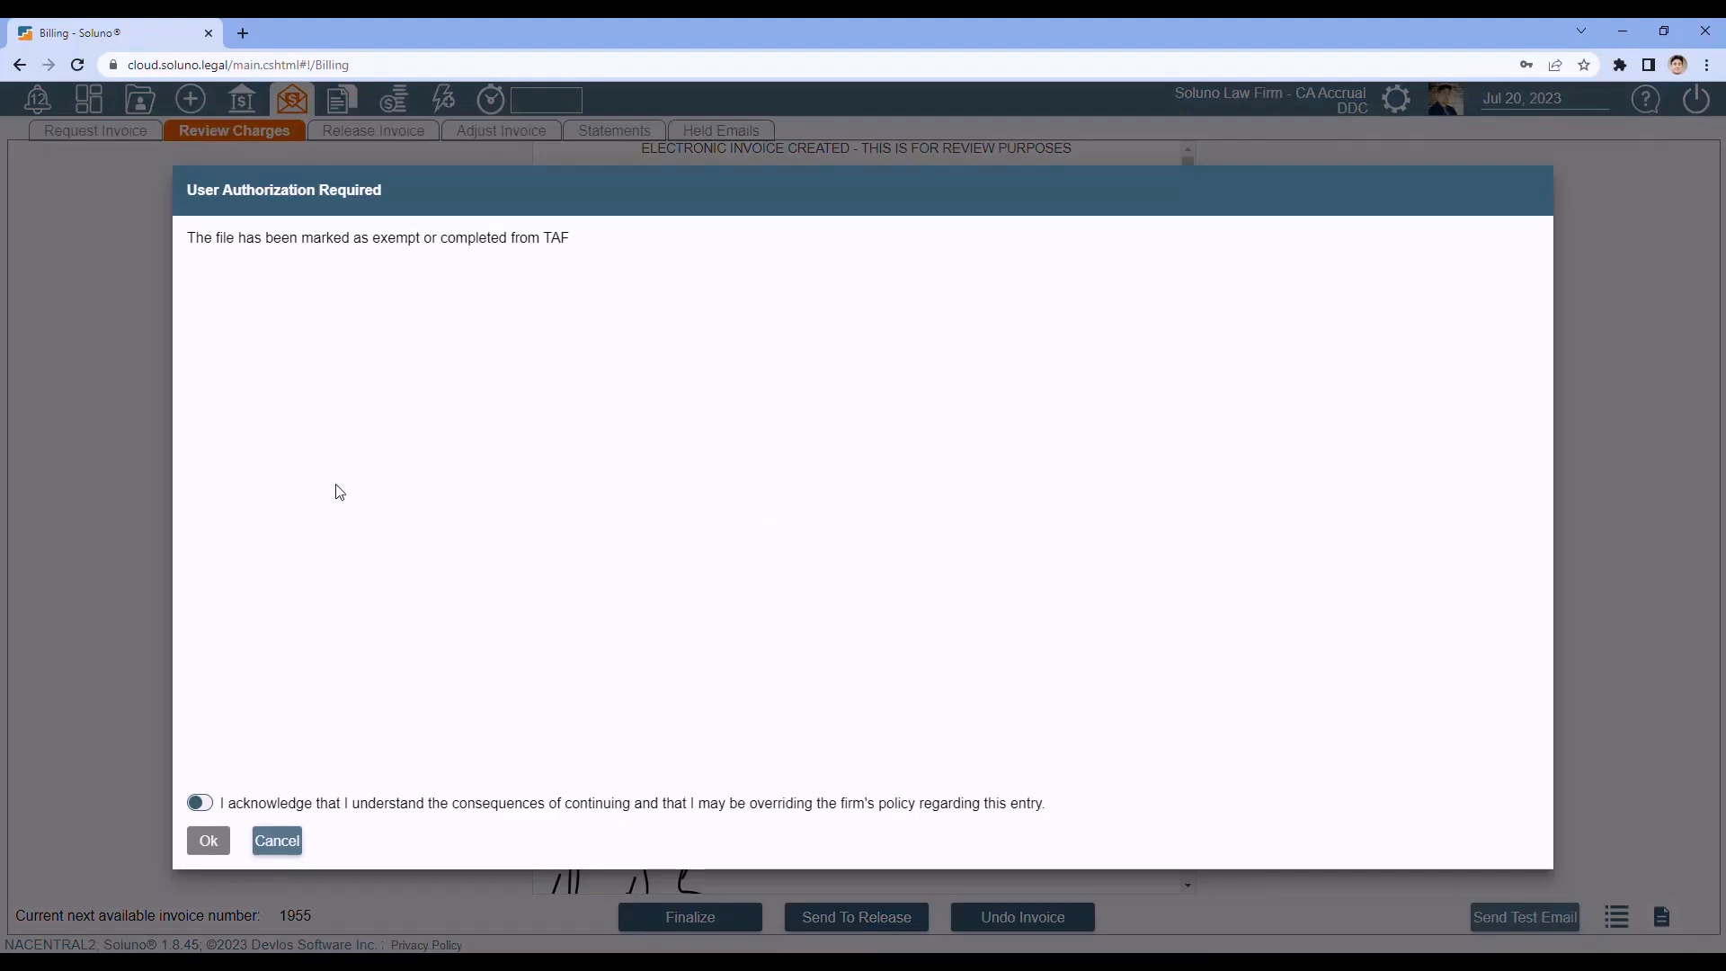
click(201, 810)
click(208, 842)
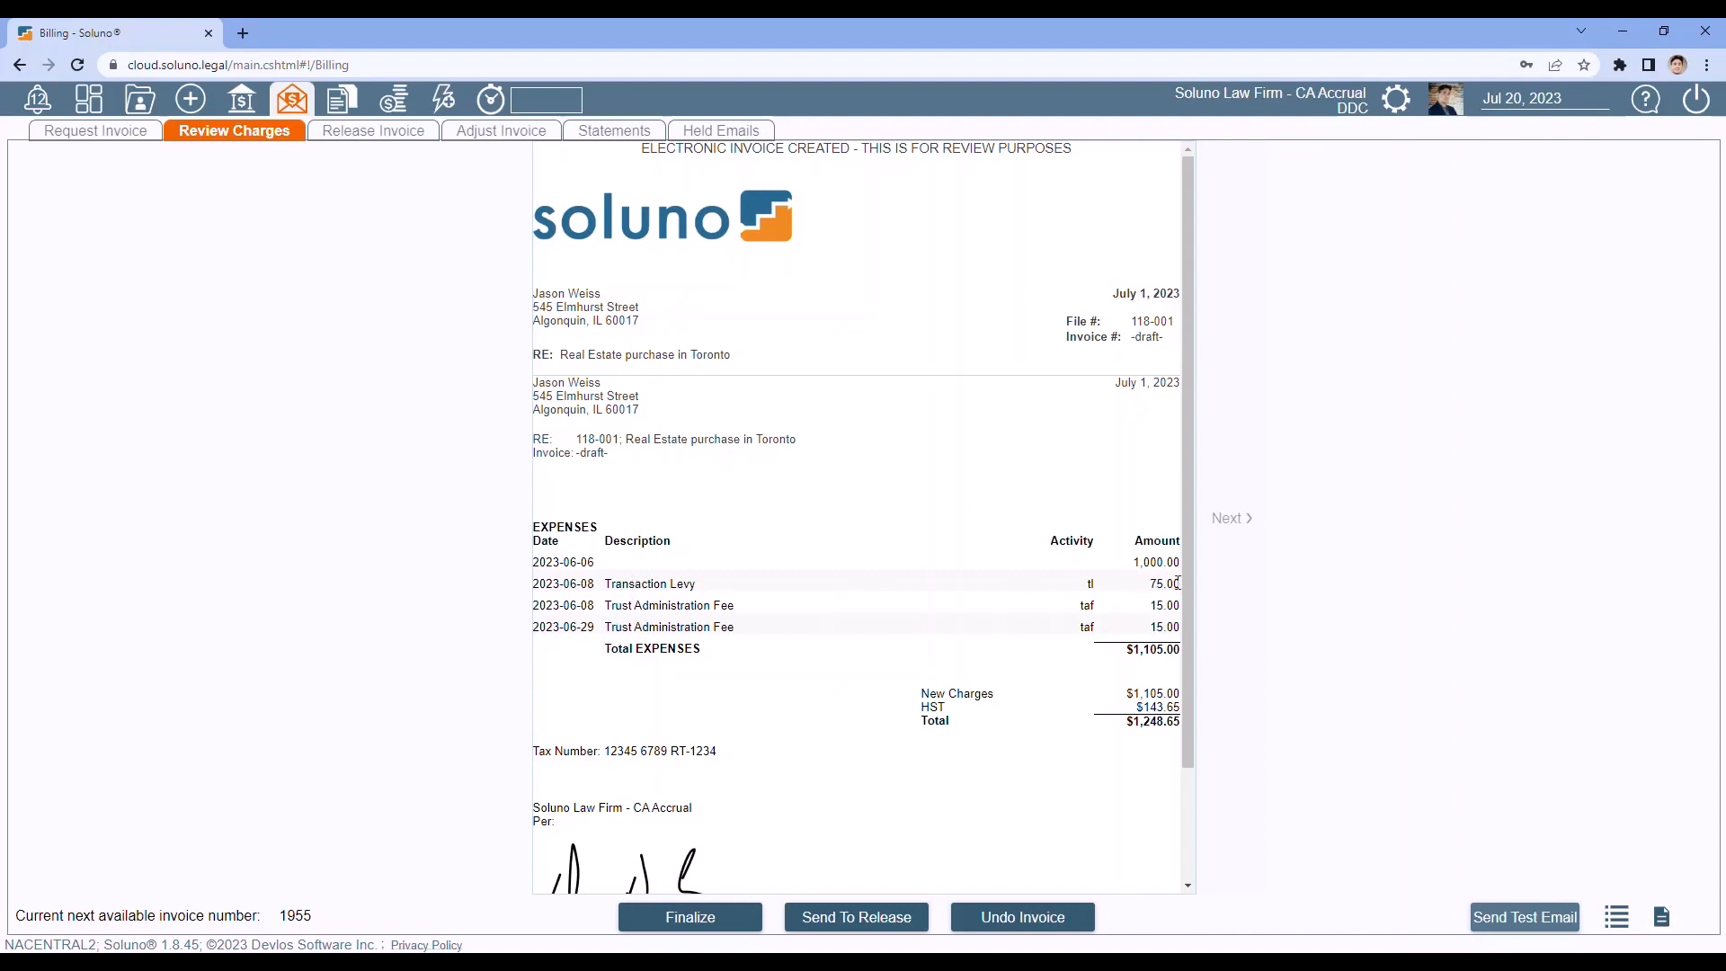
Set the Transaction Levy amount on file 118-001's draft invoice to 65.00 and save the expense.
click(662, 584)
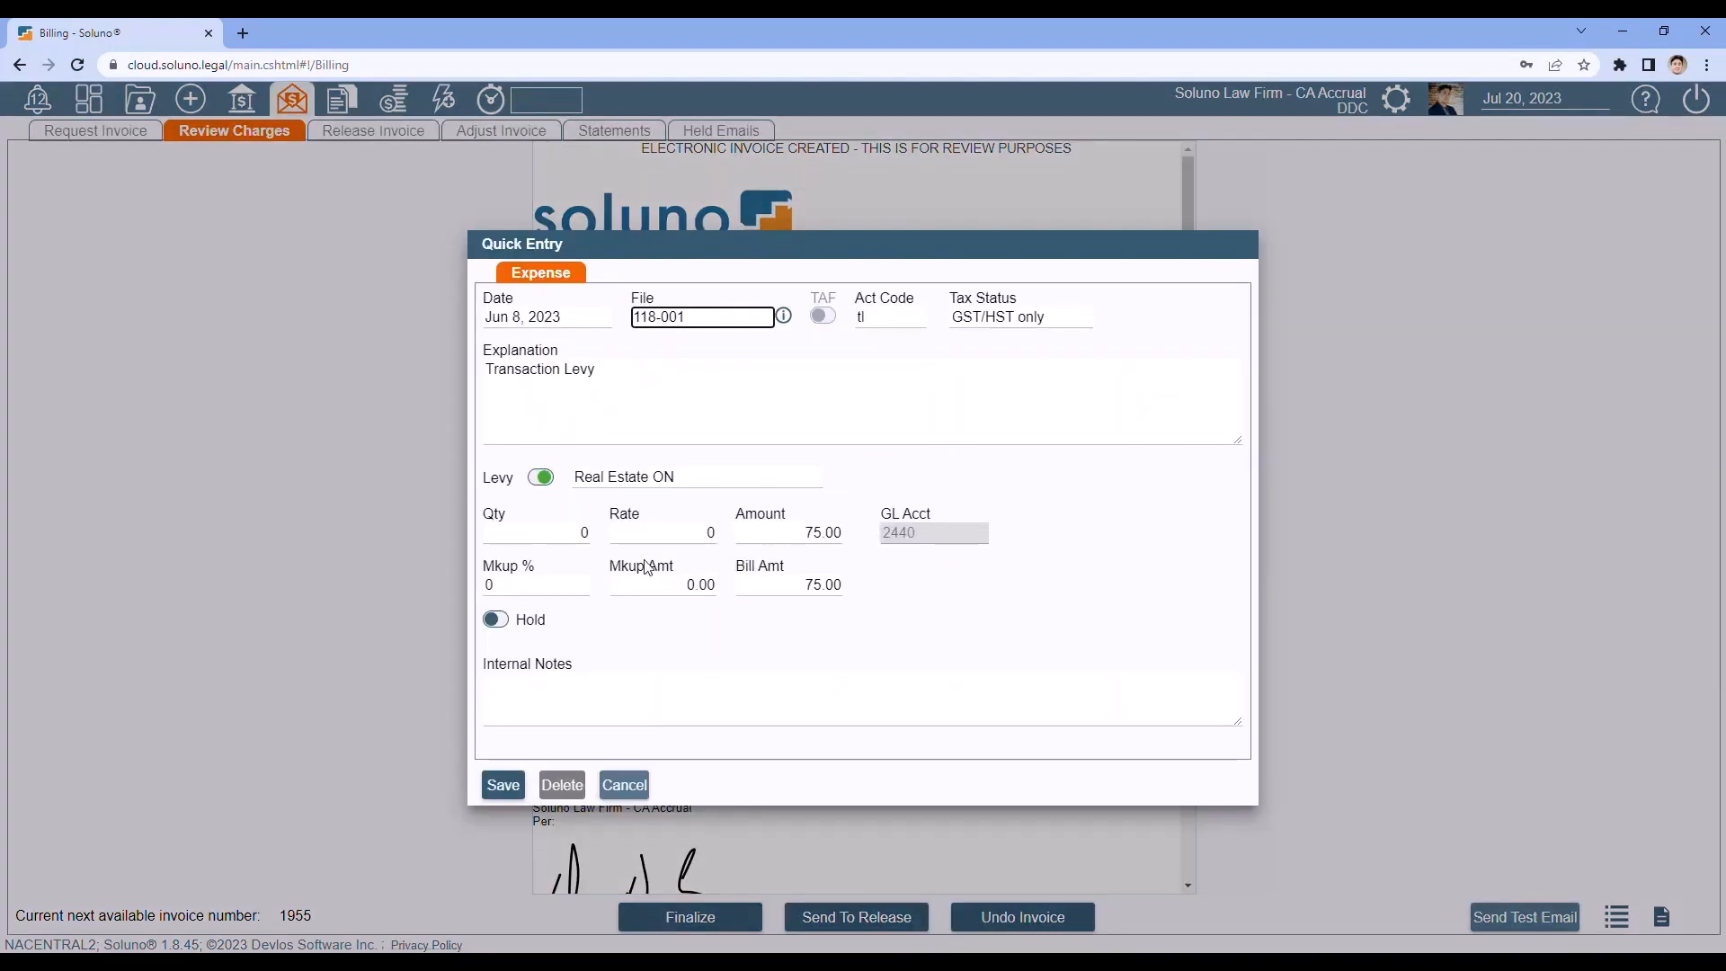
click(791, 537)
text(65)
key(Tab)
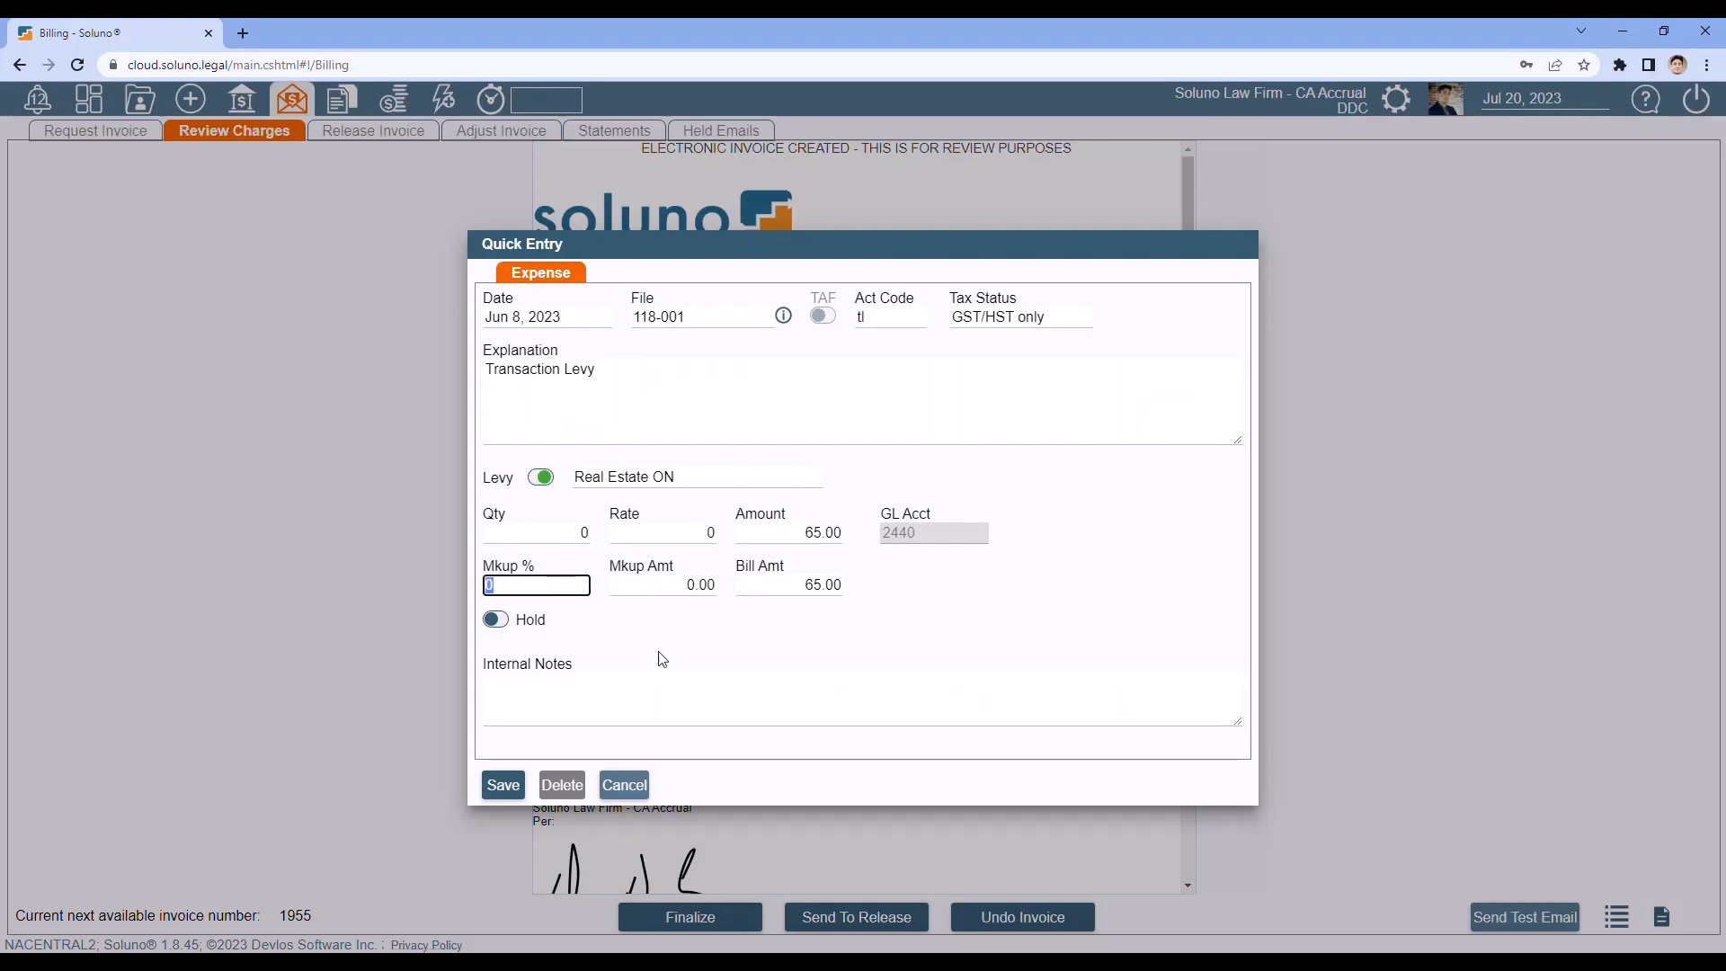
click(502, 786)
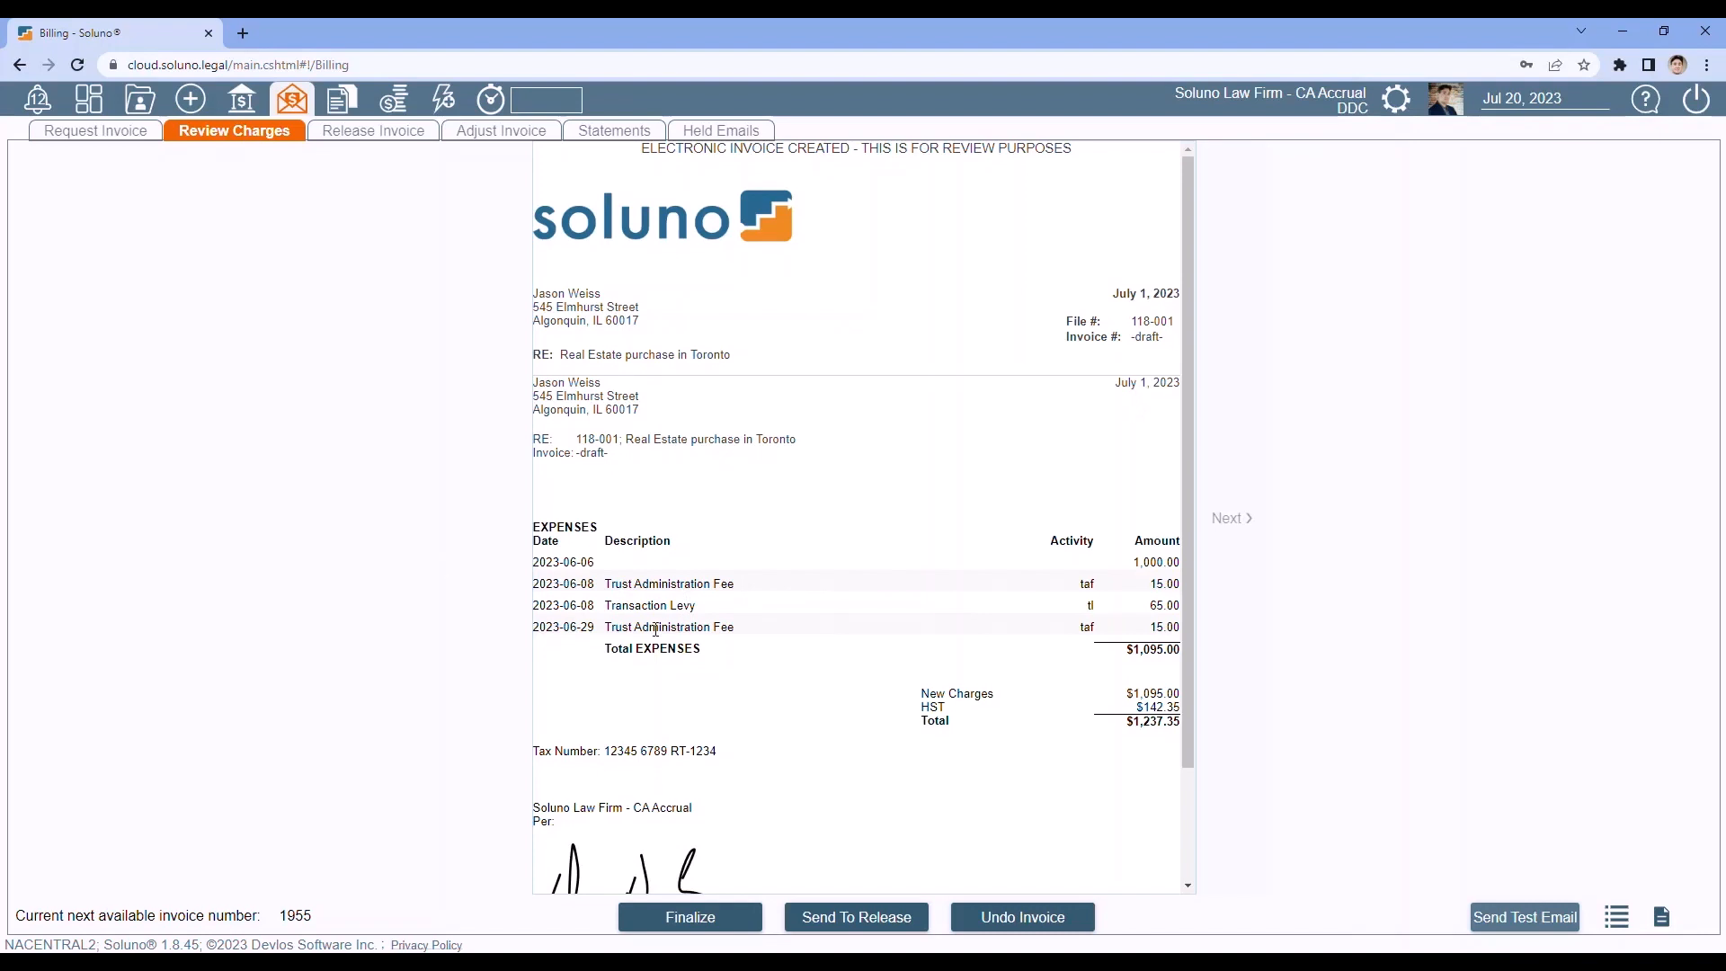
On file 20-001's draft invoice, set the June 10 document review entry's working and billable hours to 0.5.
click(1229, 520)
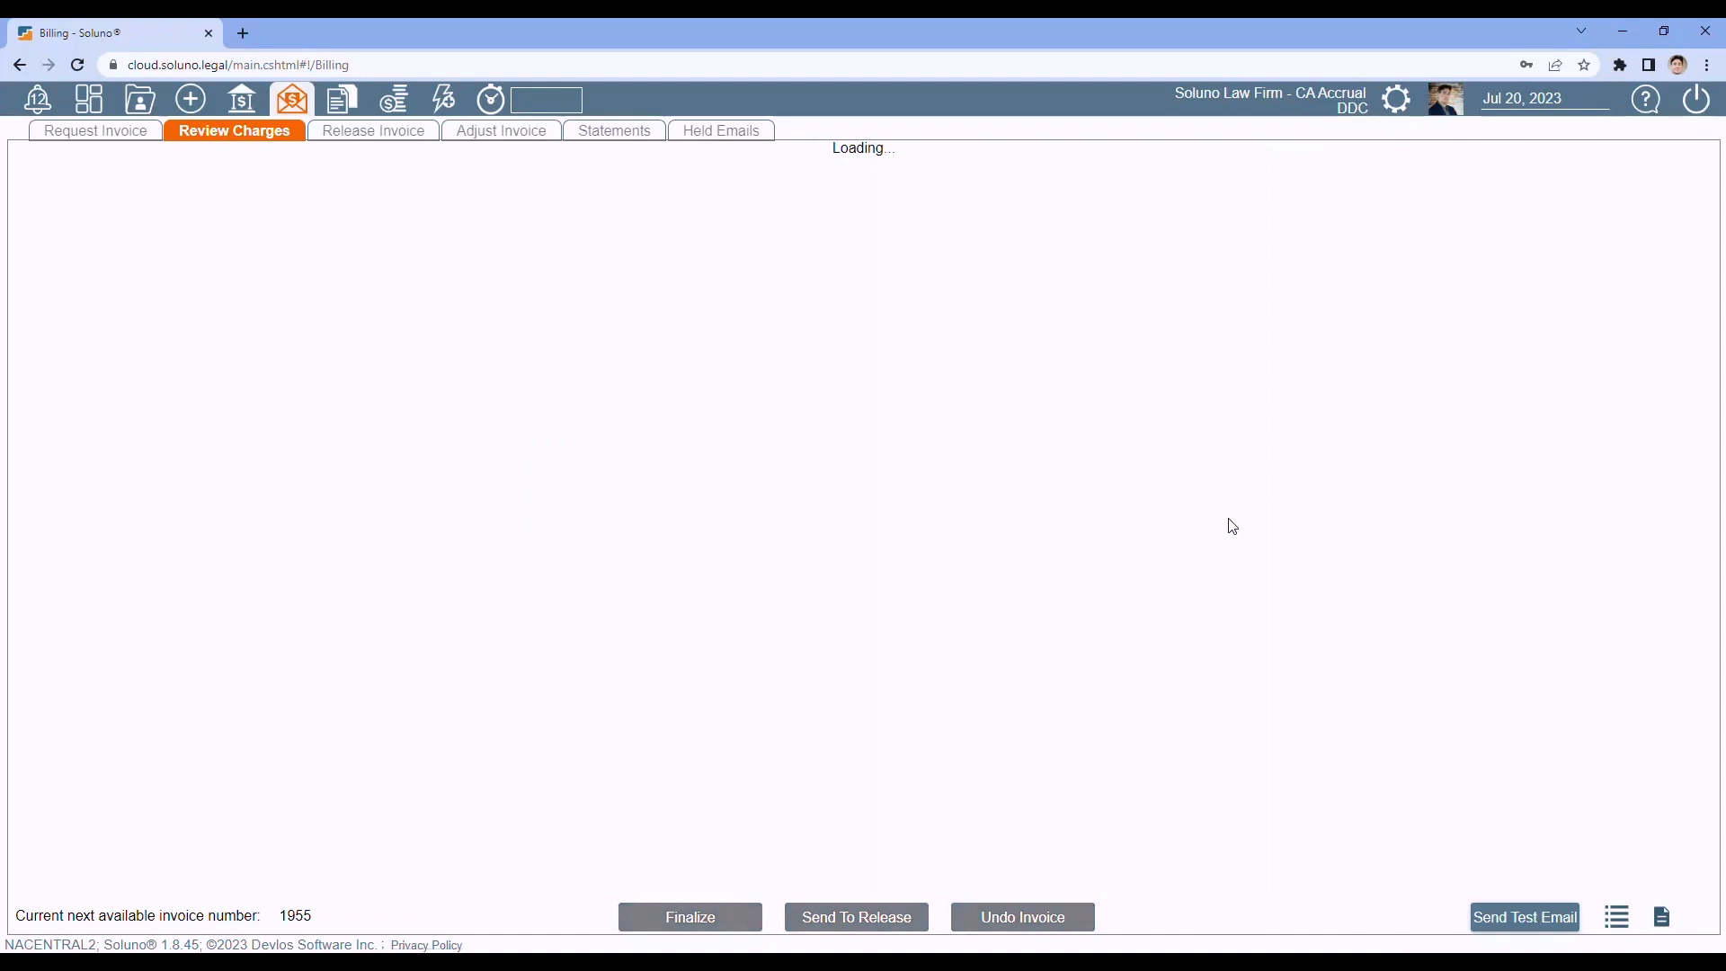
click(1229, 519)
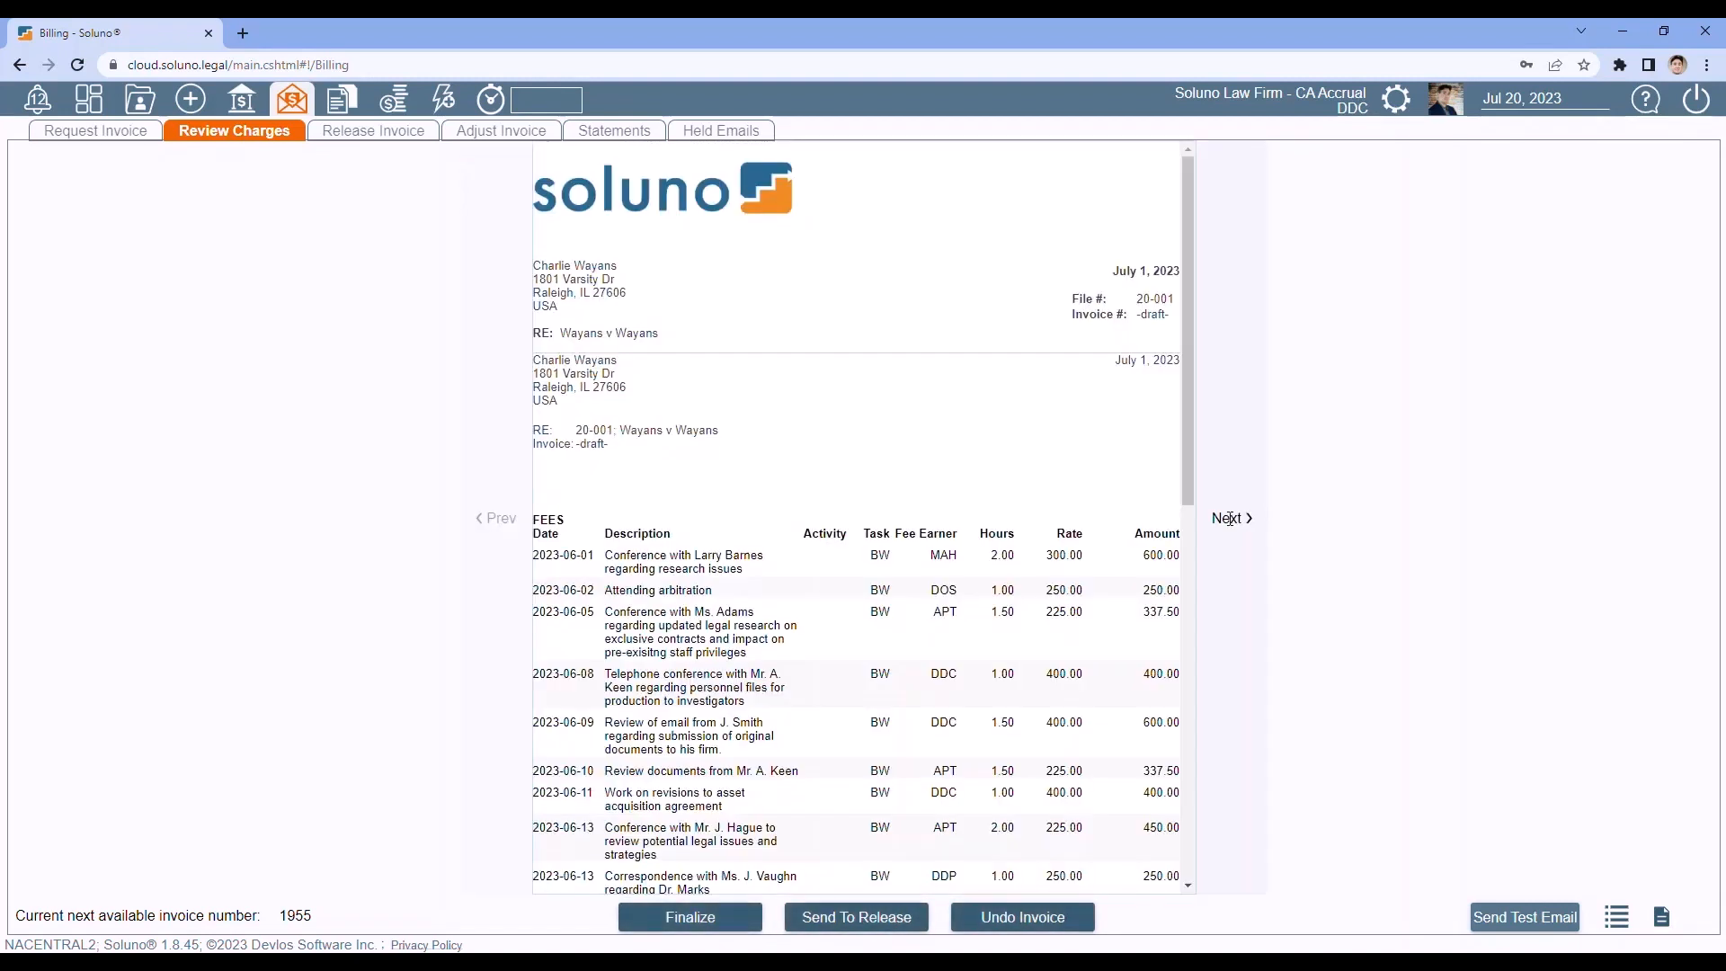
scroll(839, 510, down, 2)
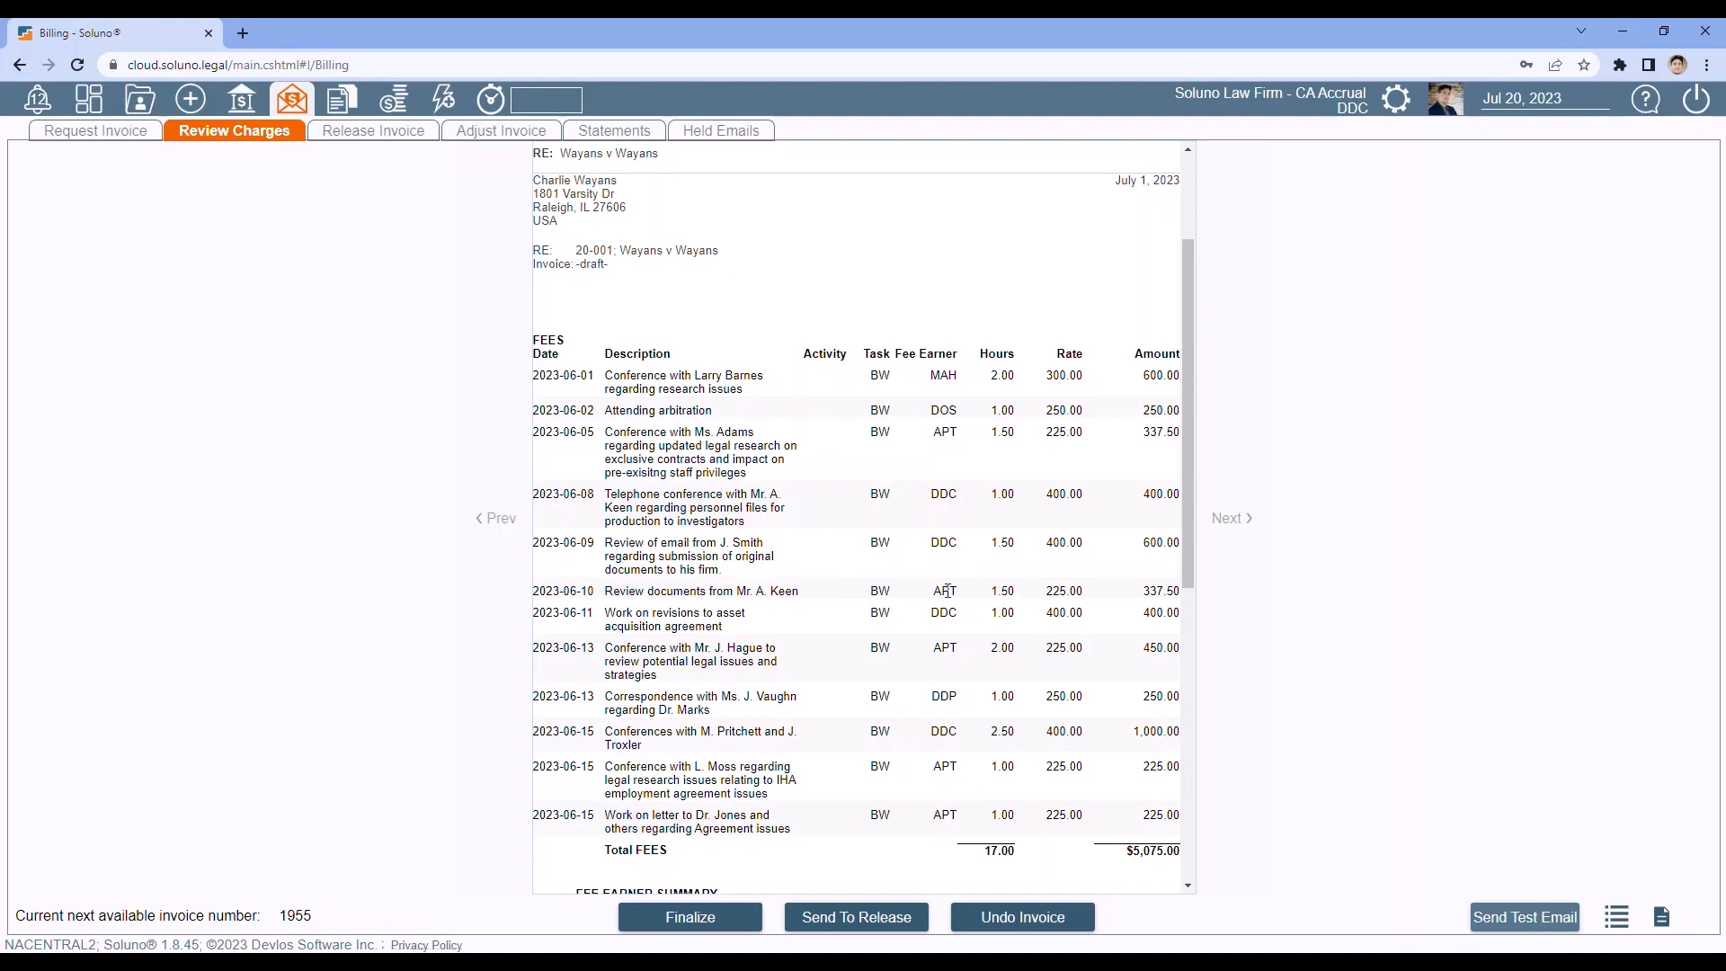
double_click(646, 590)
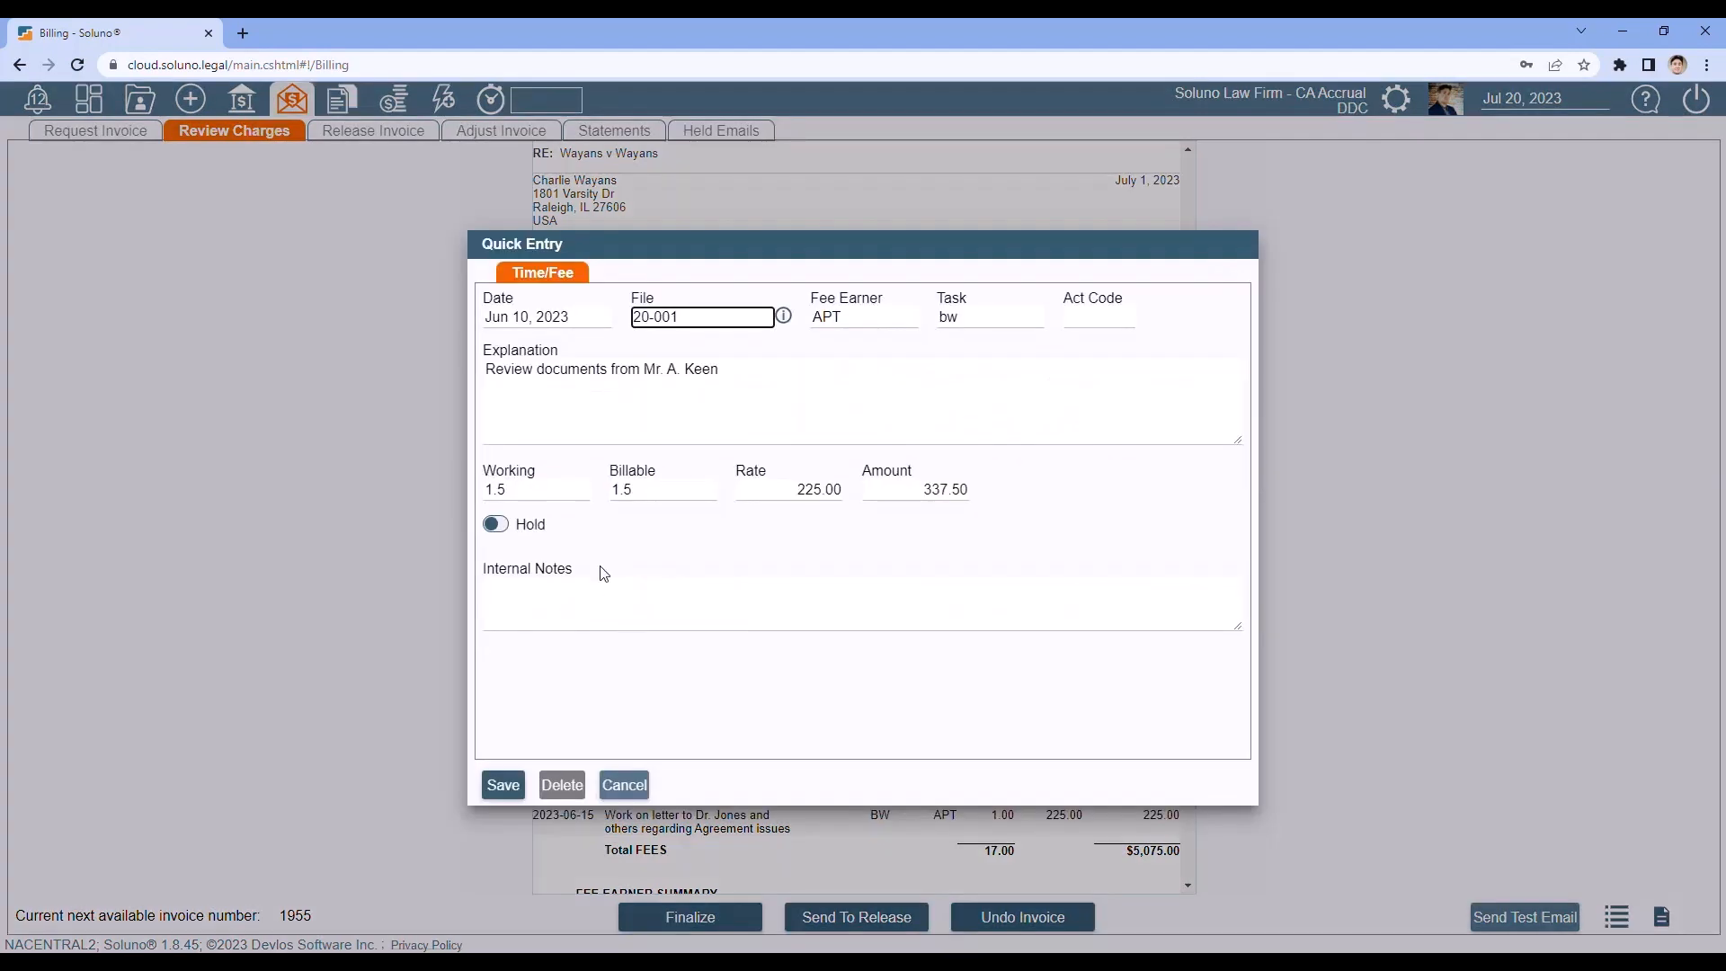
click(586, 493)
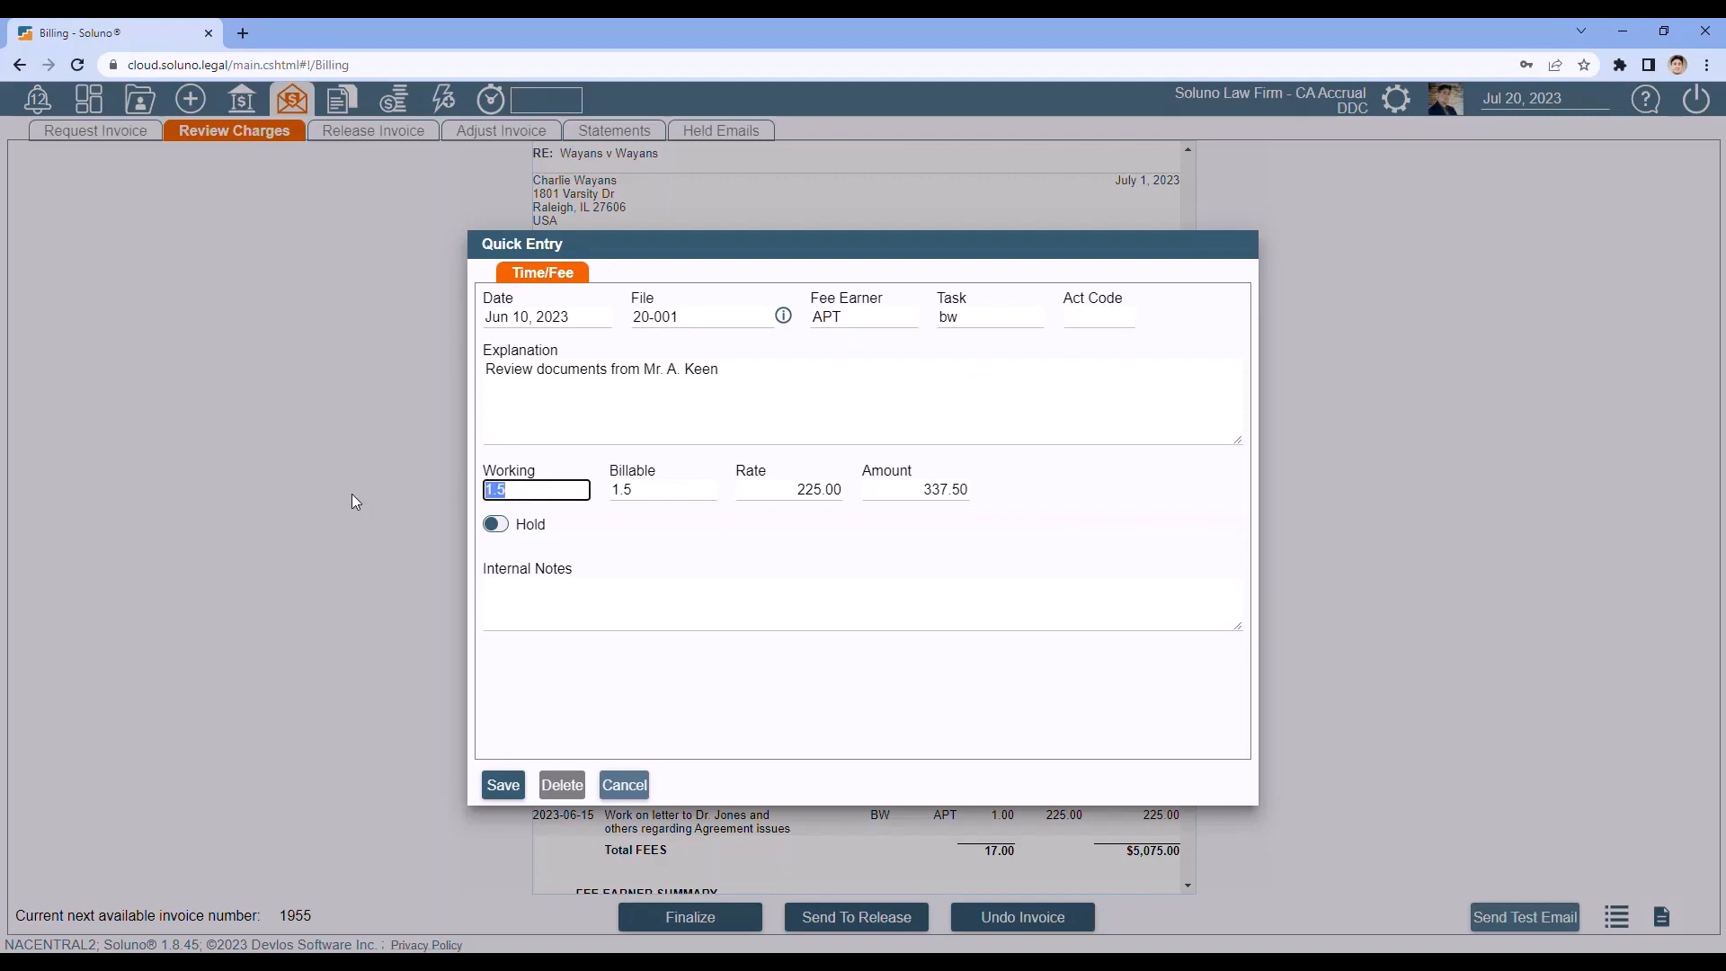
text(0.5)
key(Tab)
text(0.5)
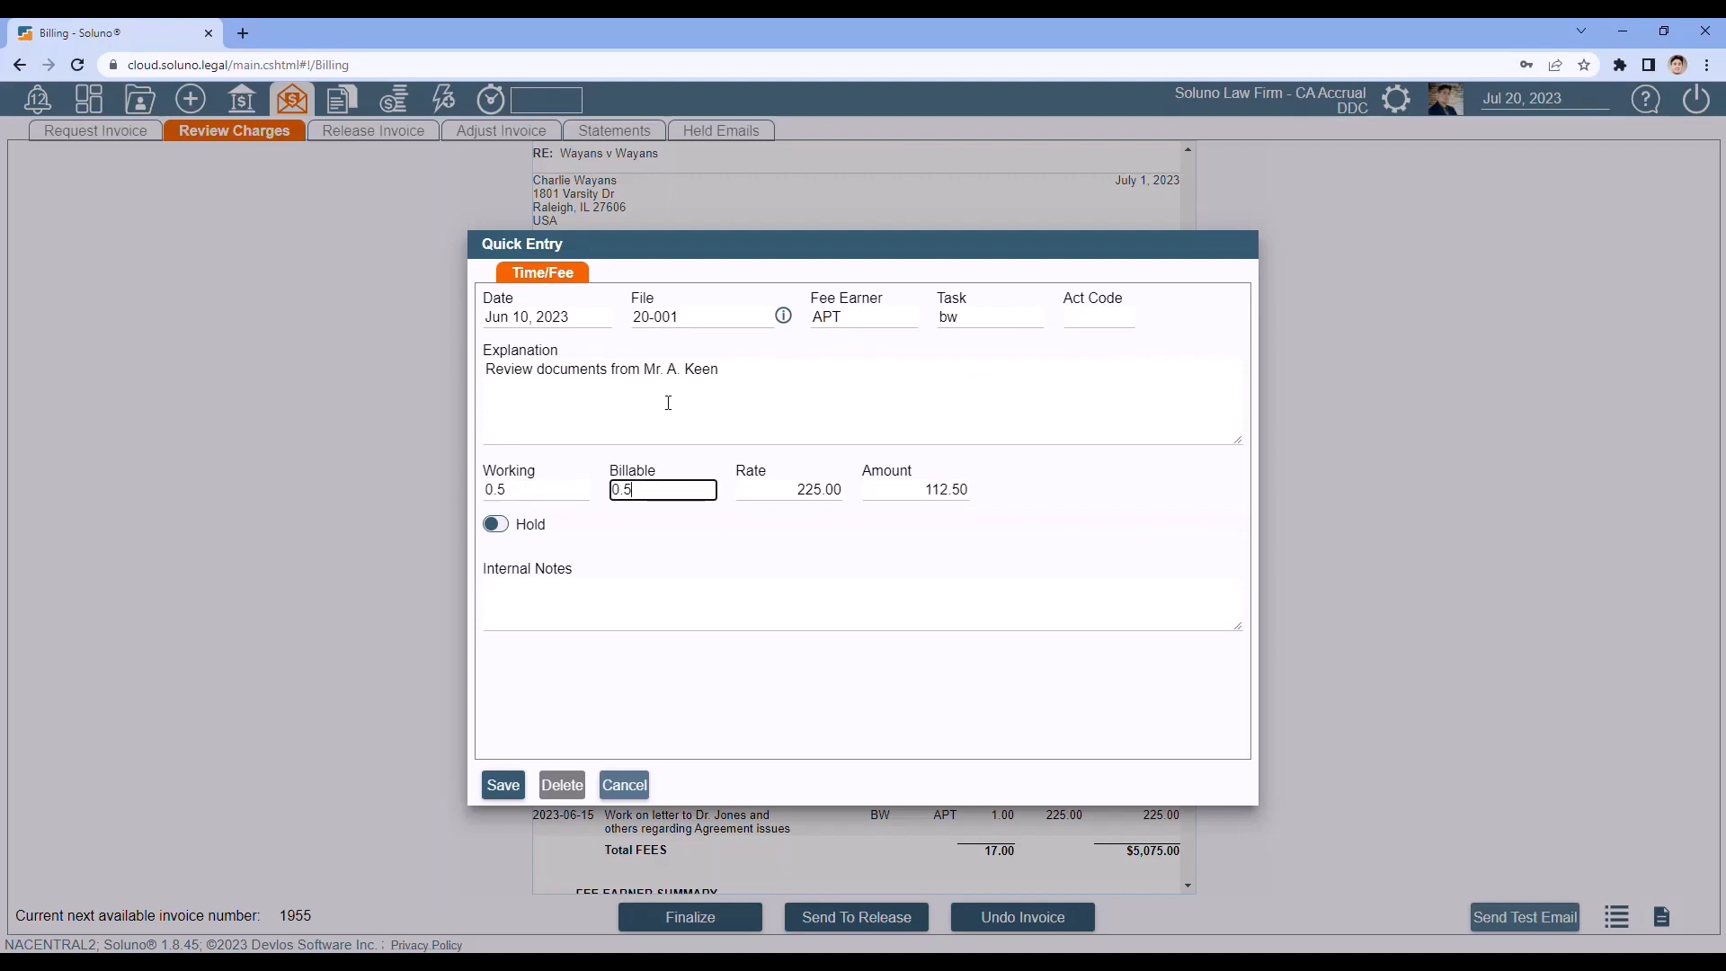
Replace the initial in the June 10 entry's explanation with the person's full first name and save the entry.
click(540, 379)
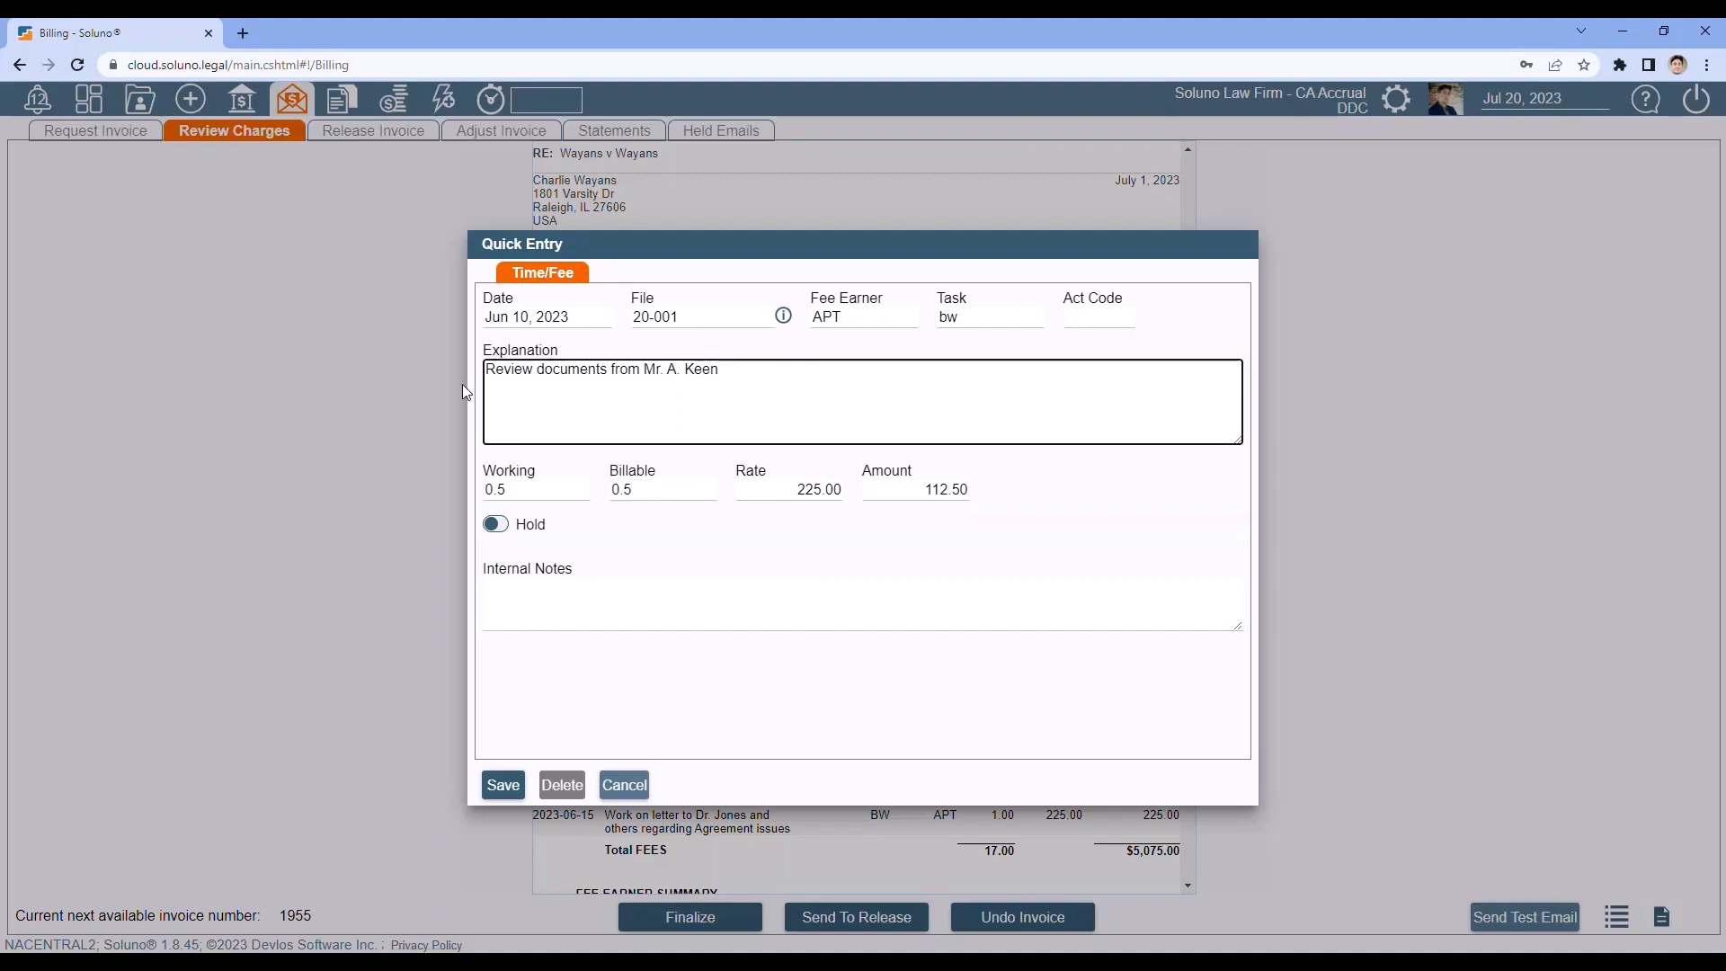
key(BackSpace)
text(rthur)
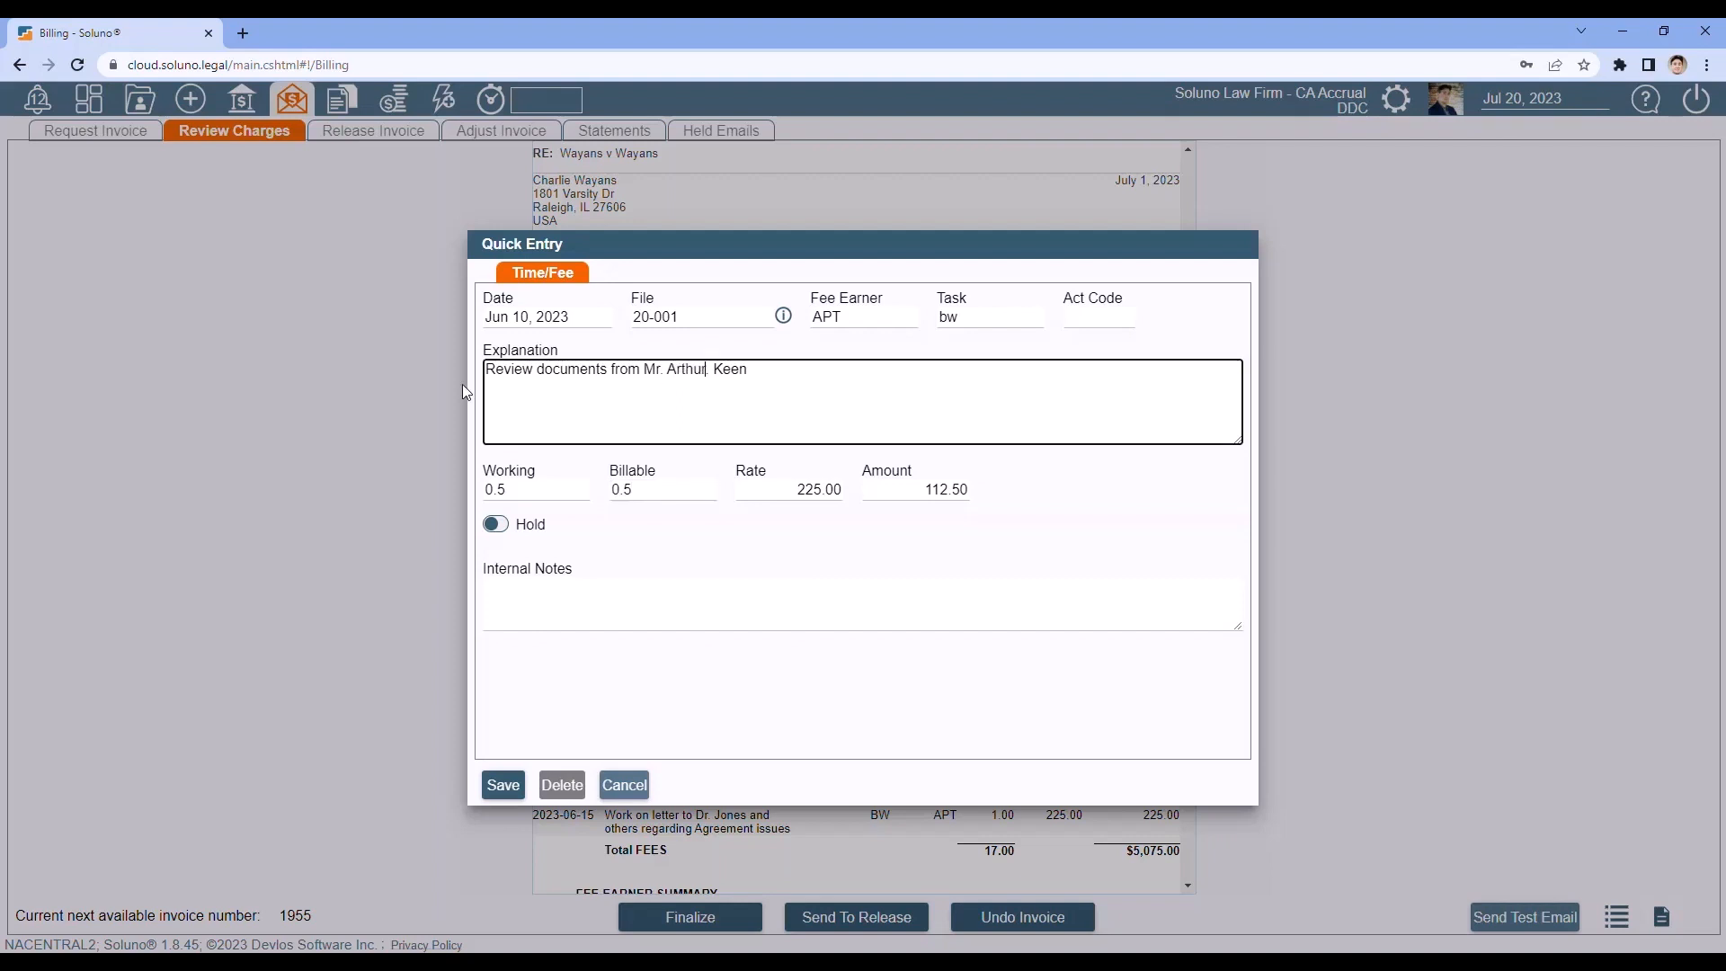
key(Delete)
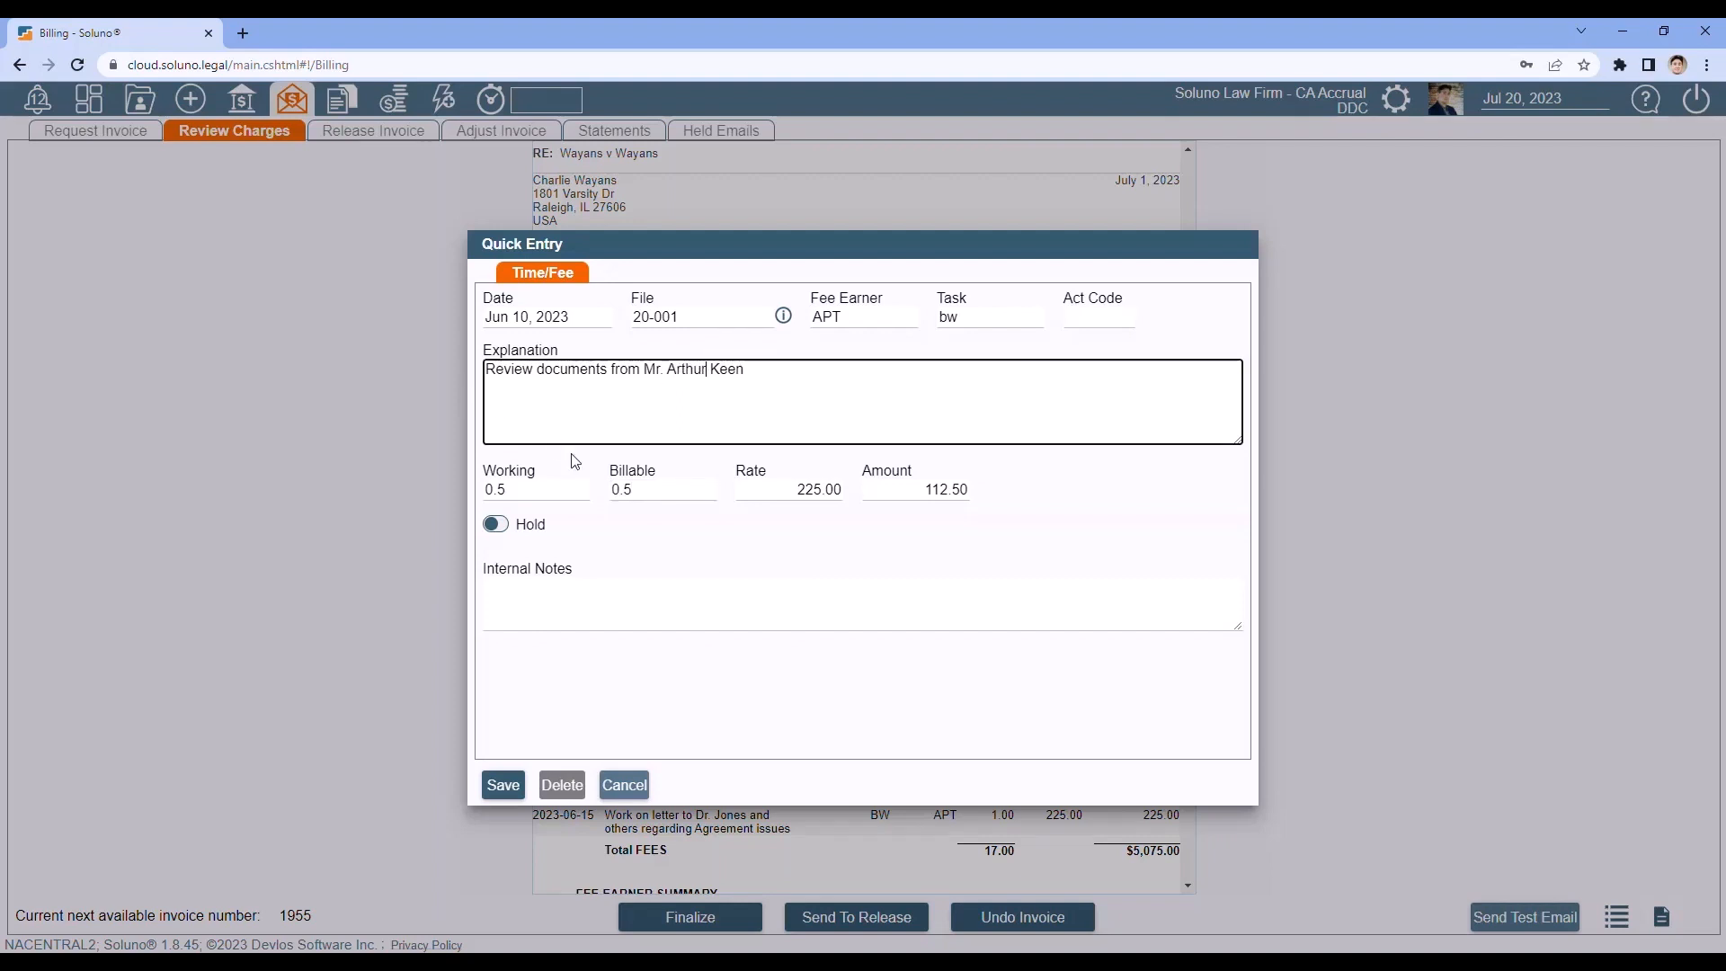
click(504, 787)
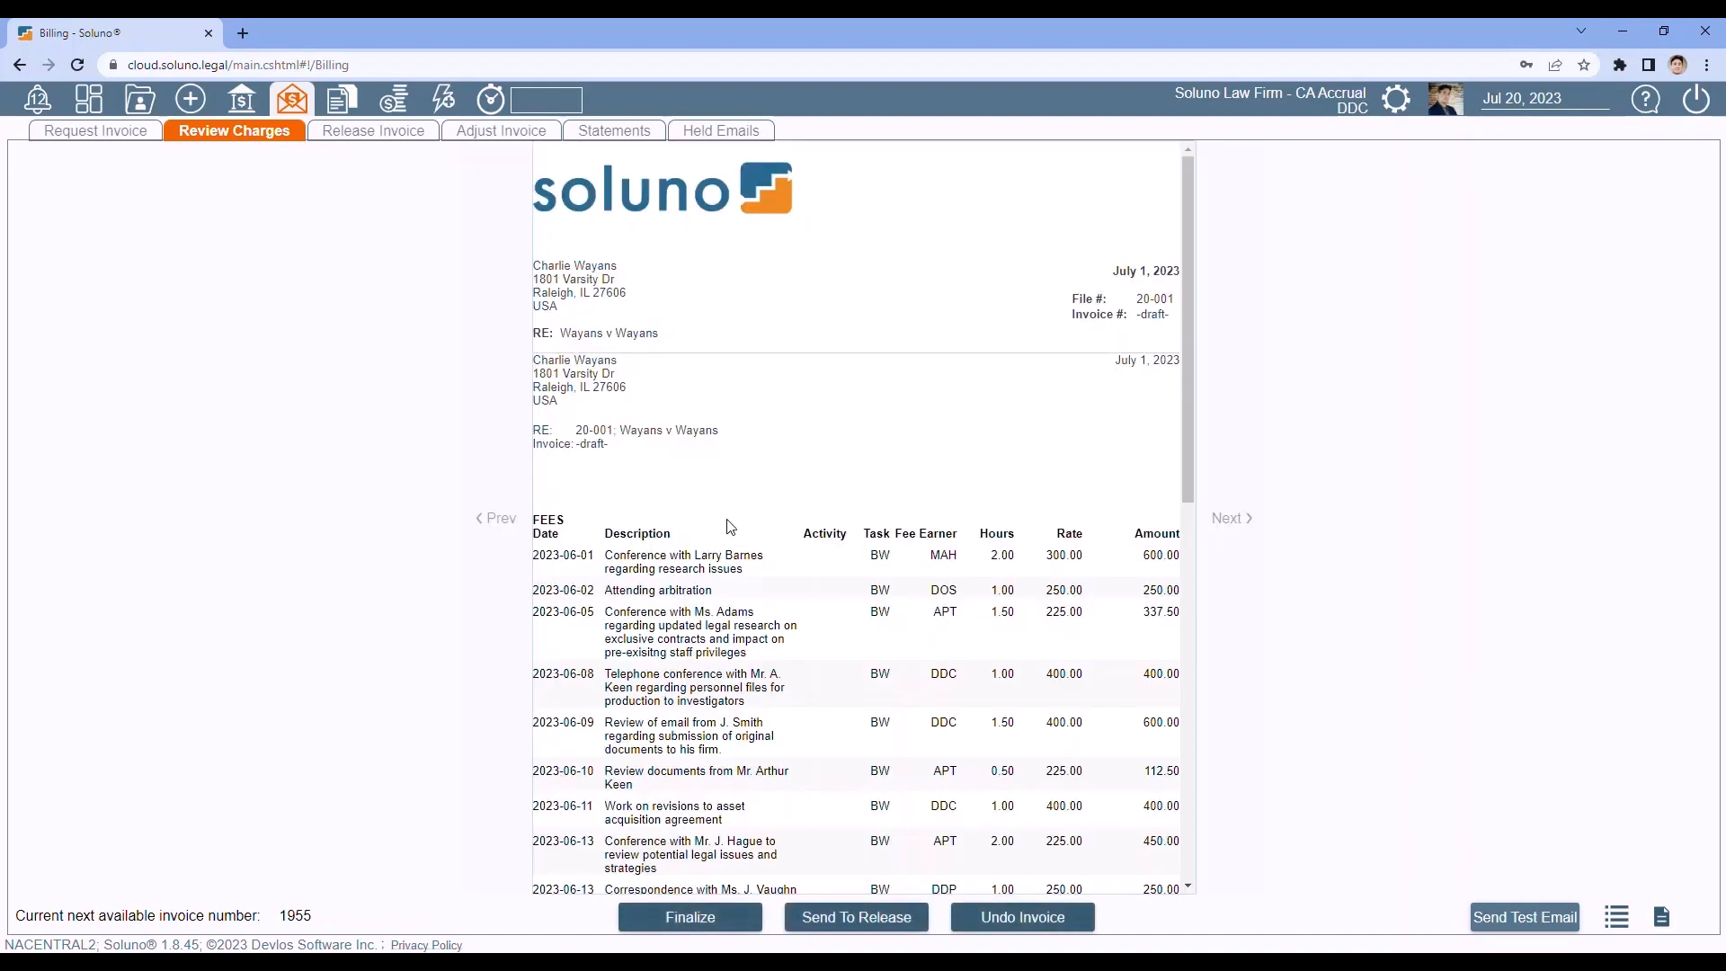
Check the fee entries on file 20-001's draft, advance to file 6-001's draft invoice, and return to the charges list.
scroll(775, 518, down, 1)
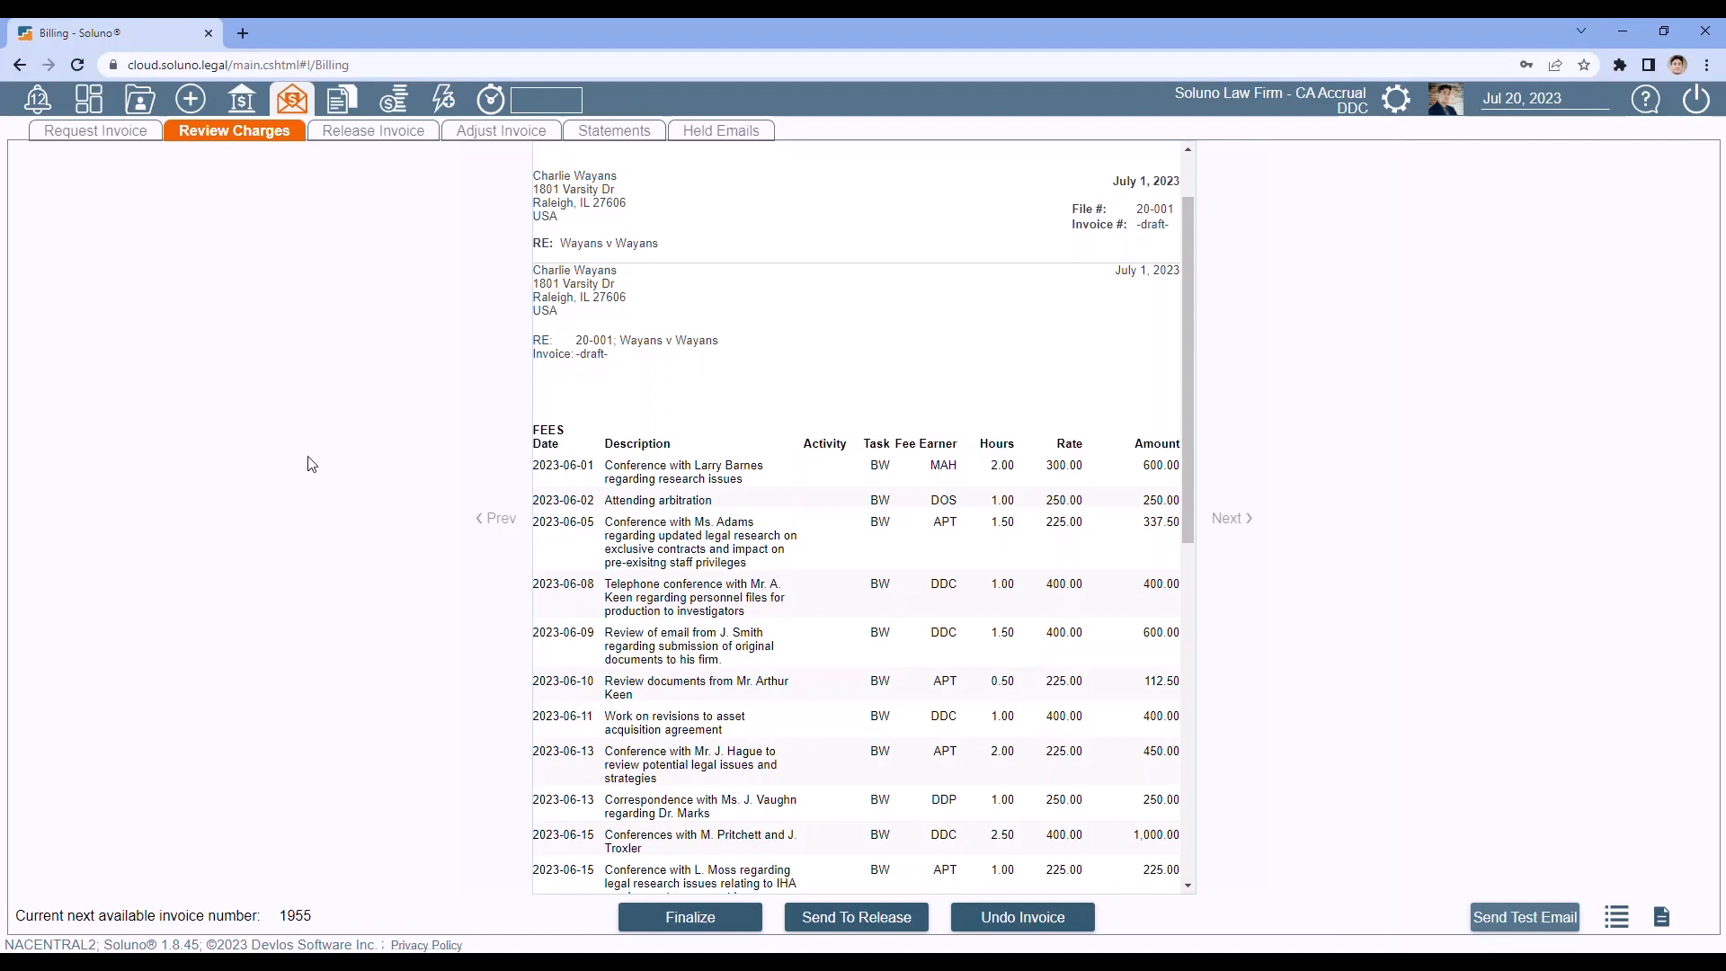
click(1231, 520)
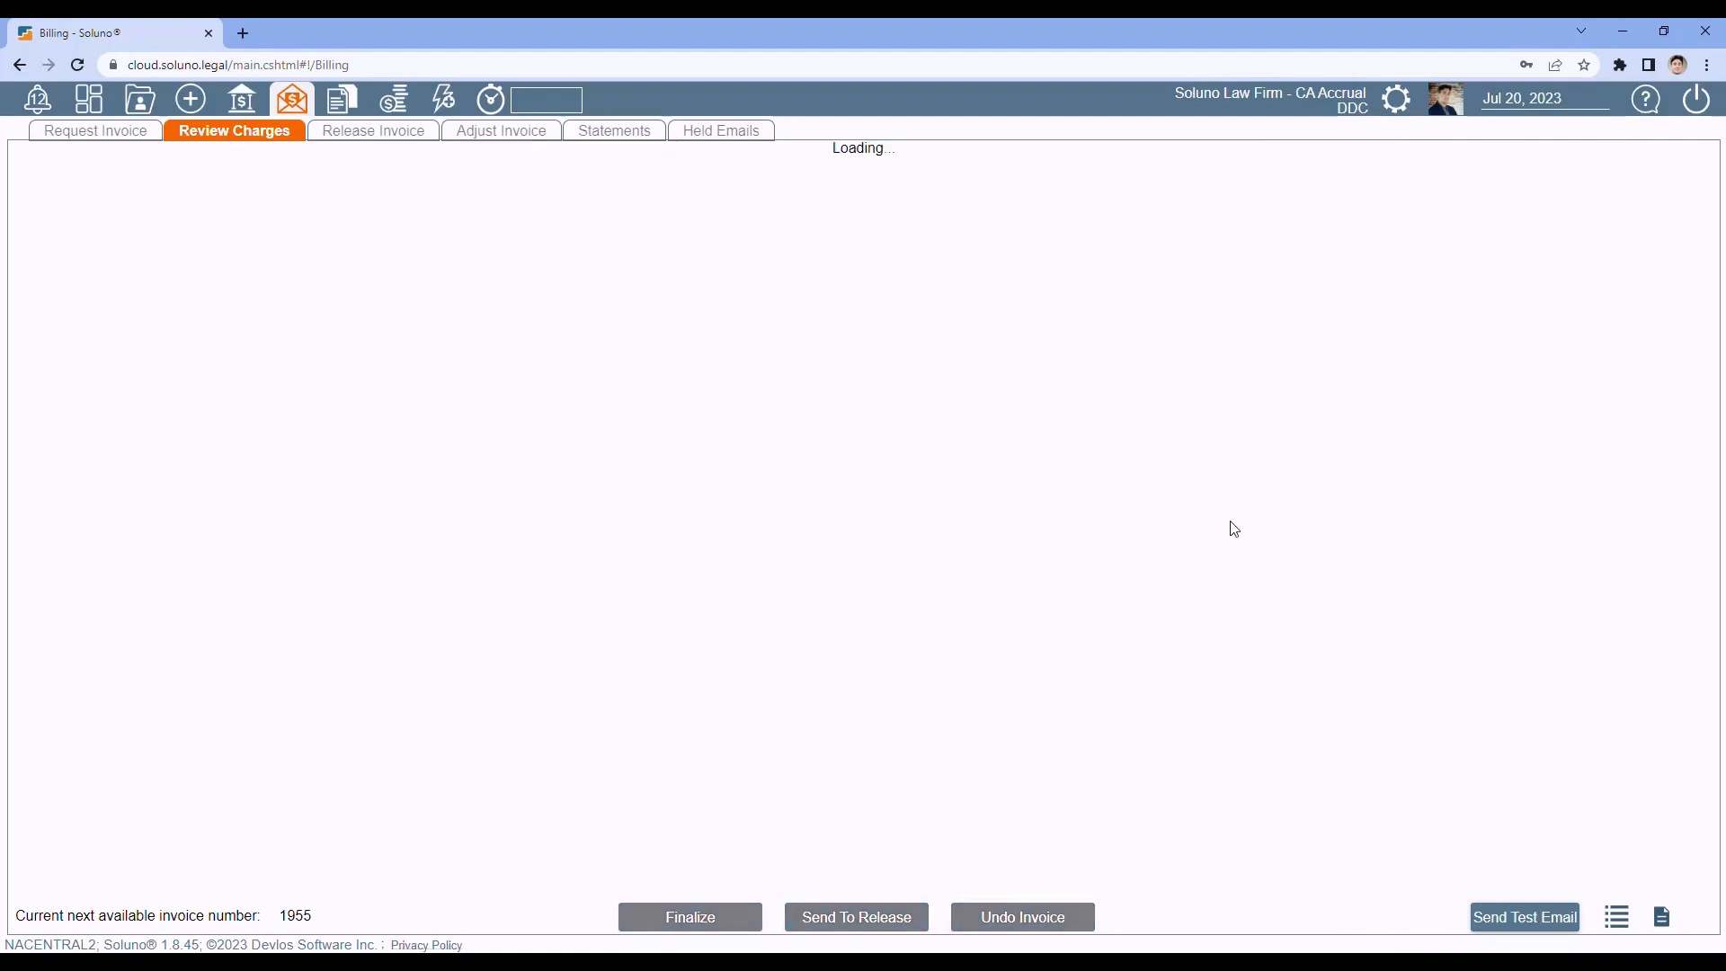
click(1232, 519)
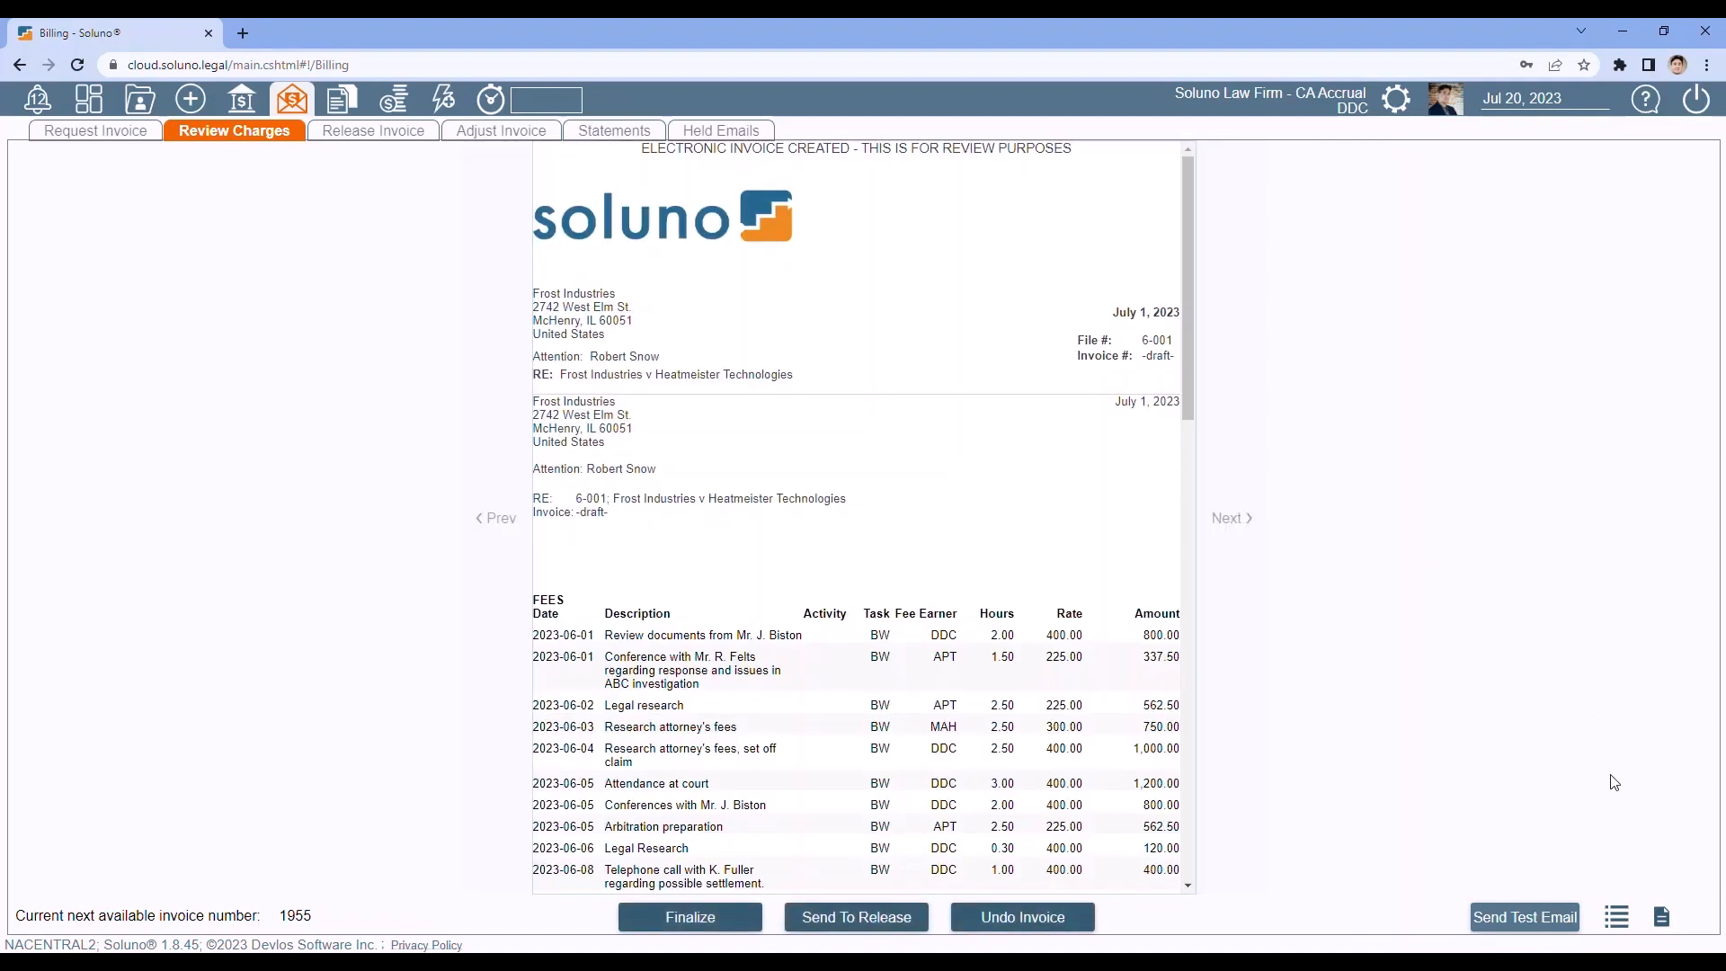
click(1619, 924)
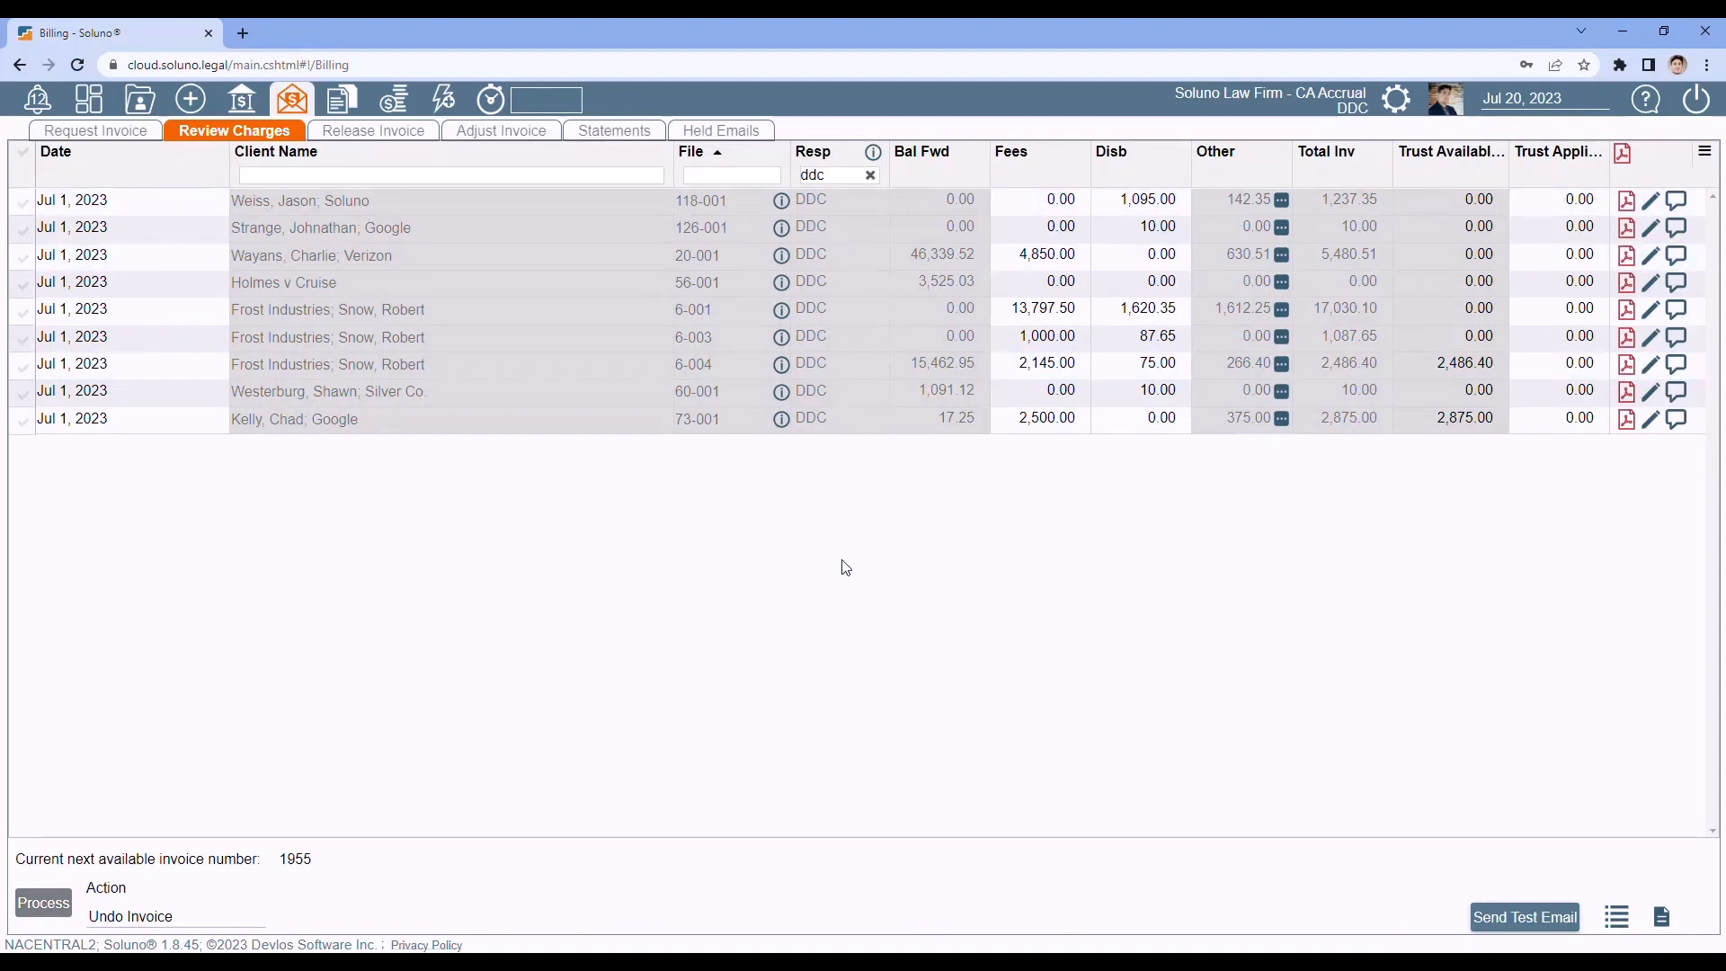
Clear the DDC filter from the review charges and sort them by responsible lawyer in ascending order.
click(870, 175)
click(105, 132)
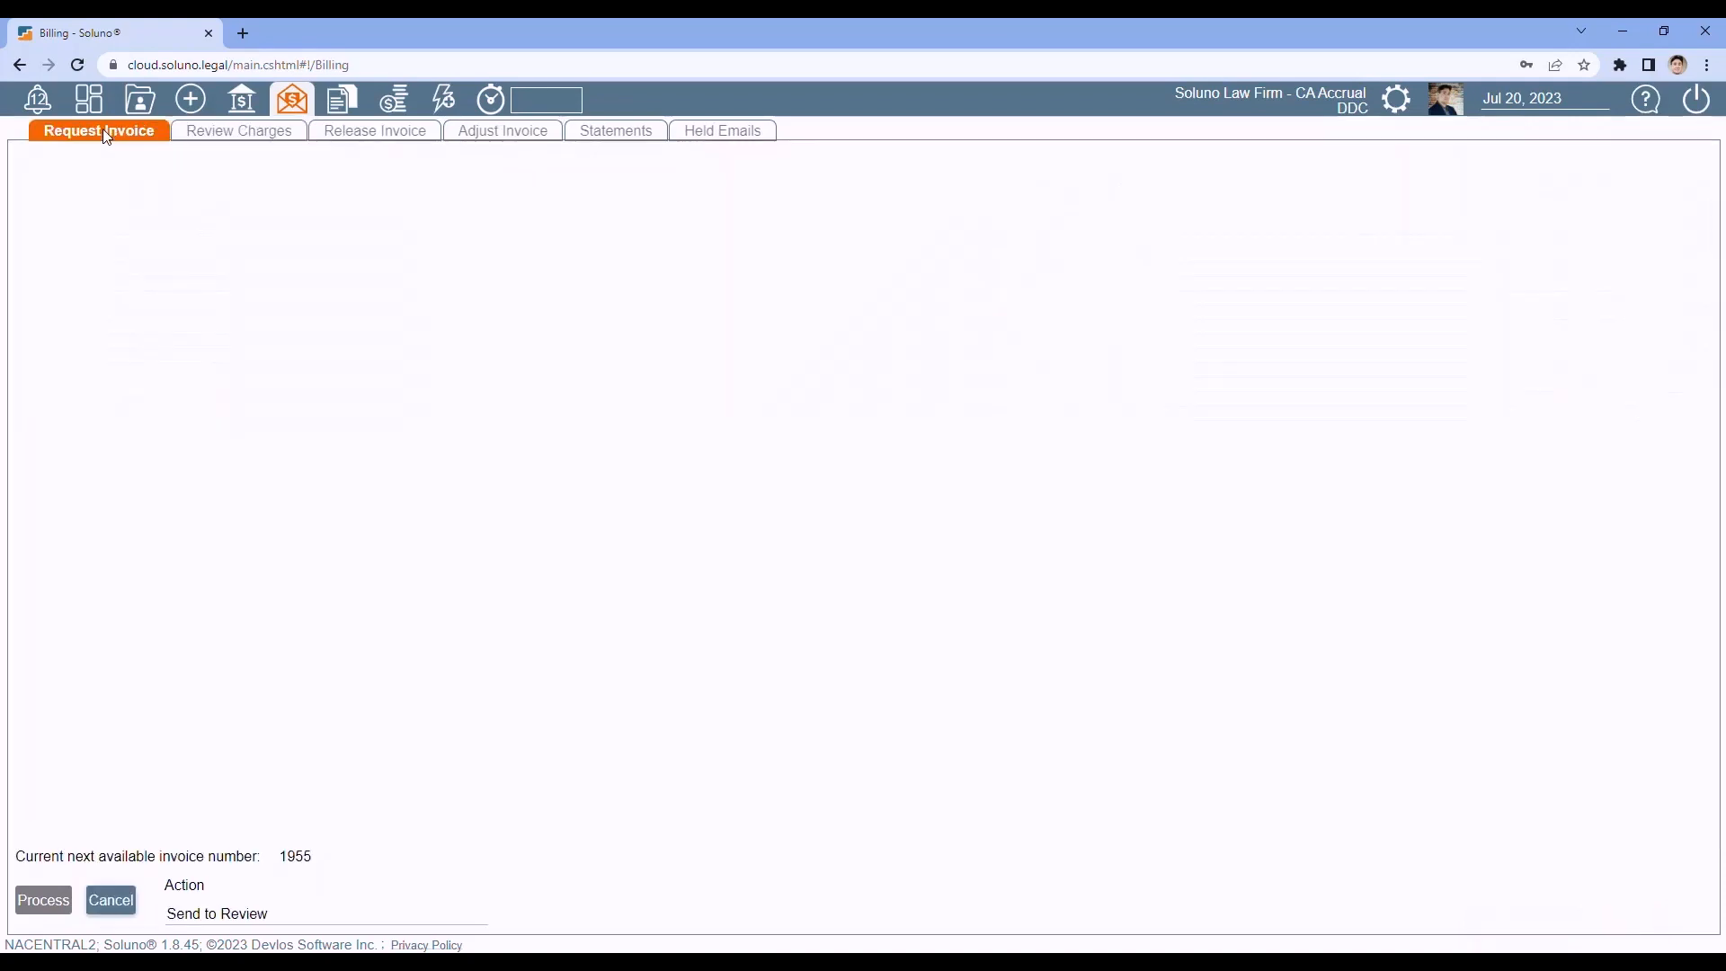
click(221, 131)
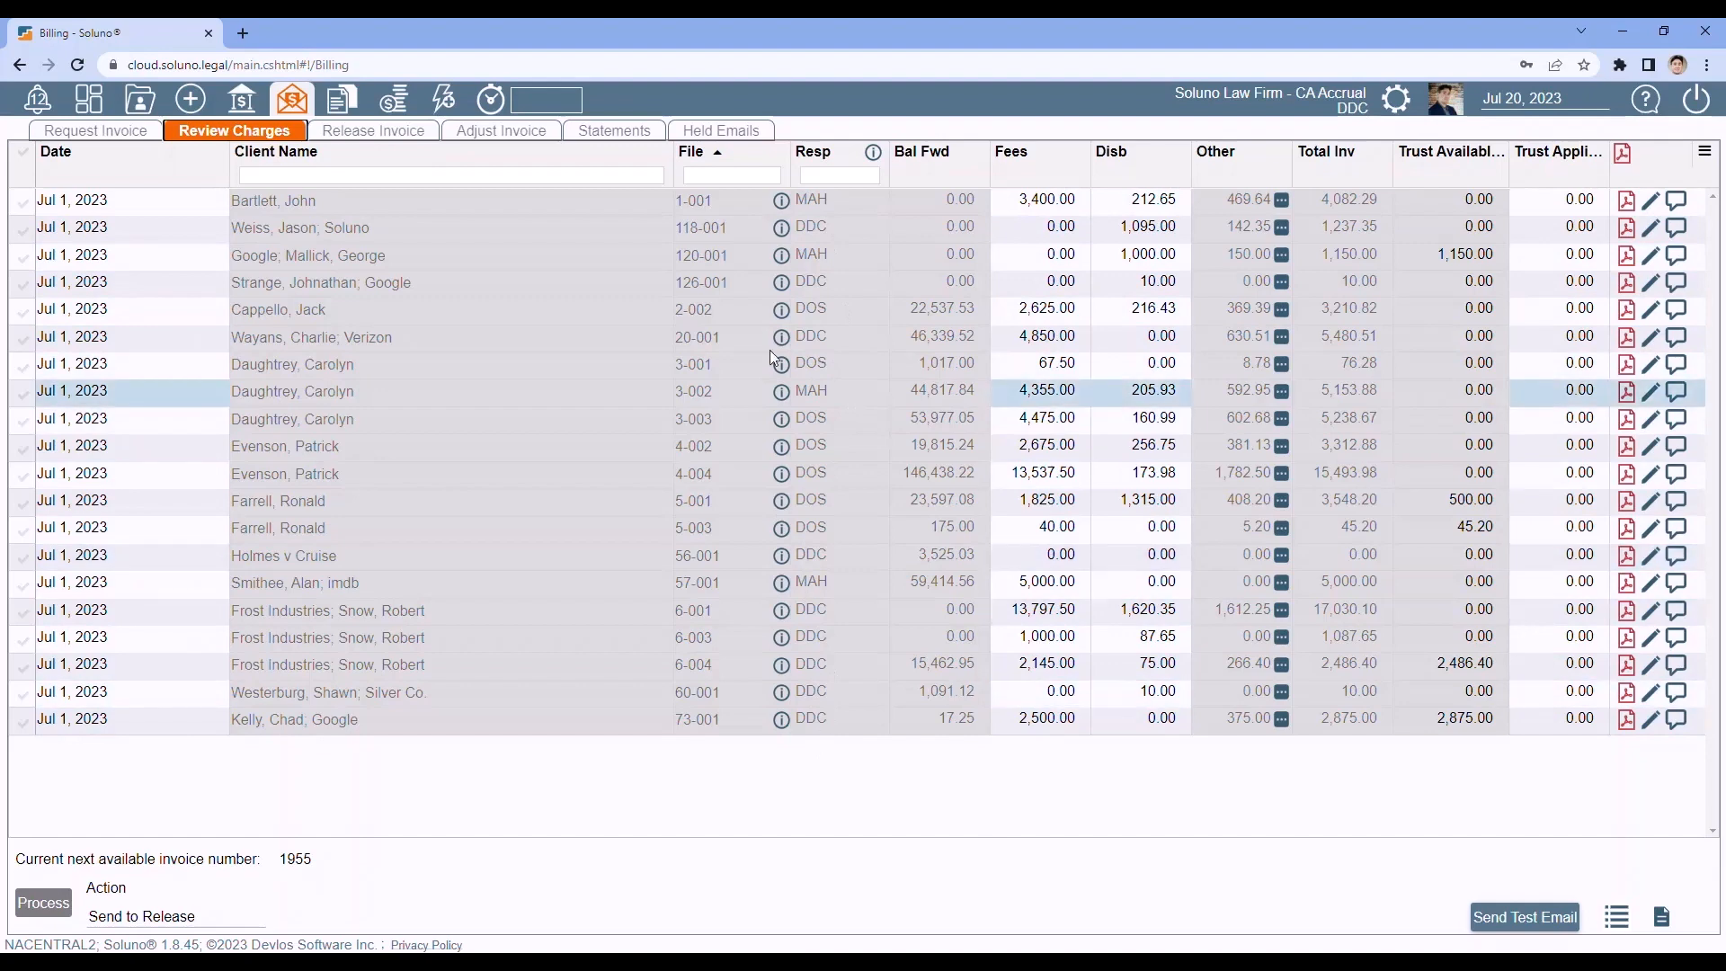
click(818, 152)
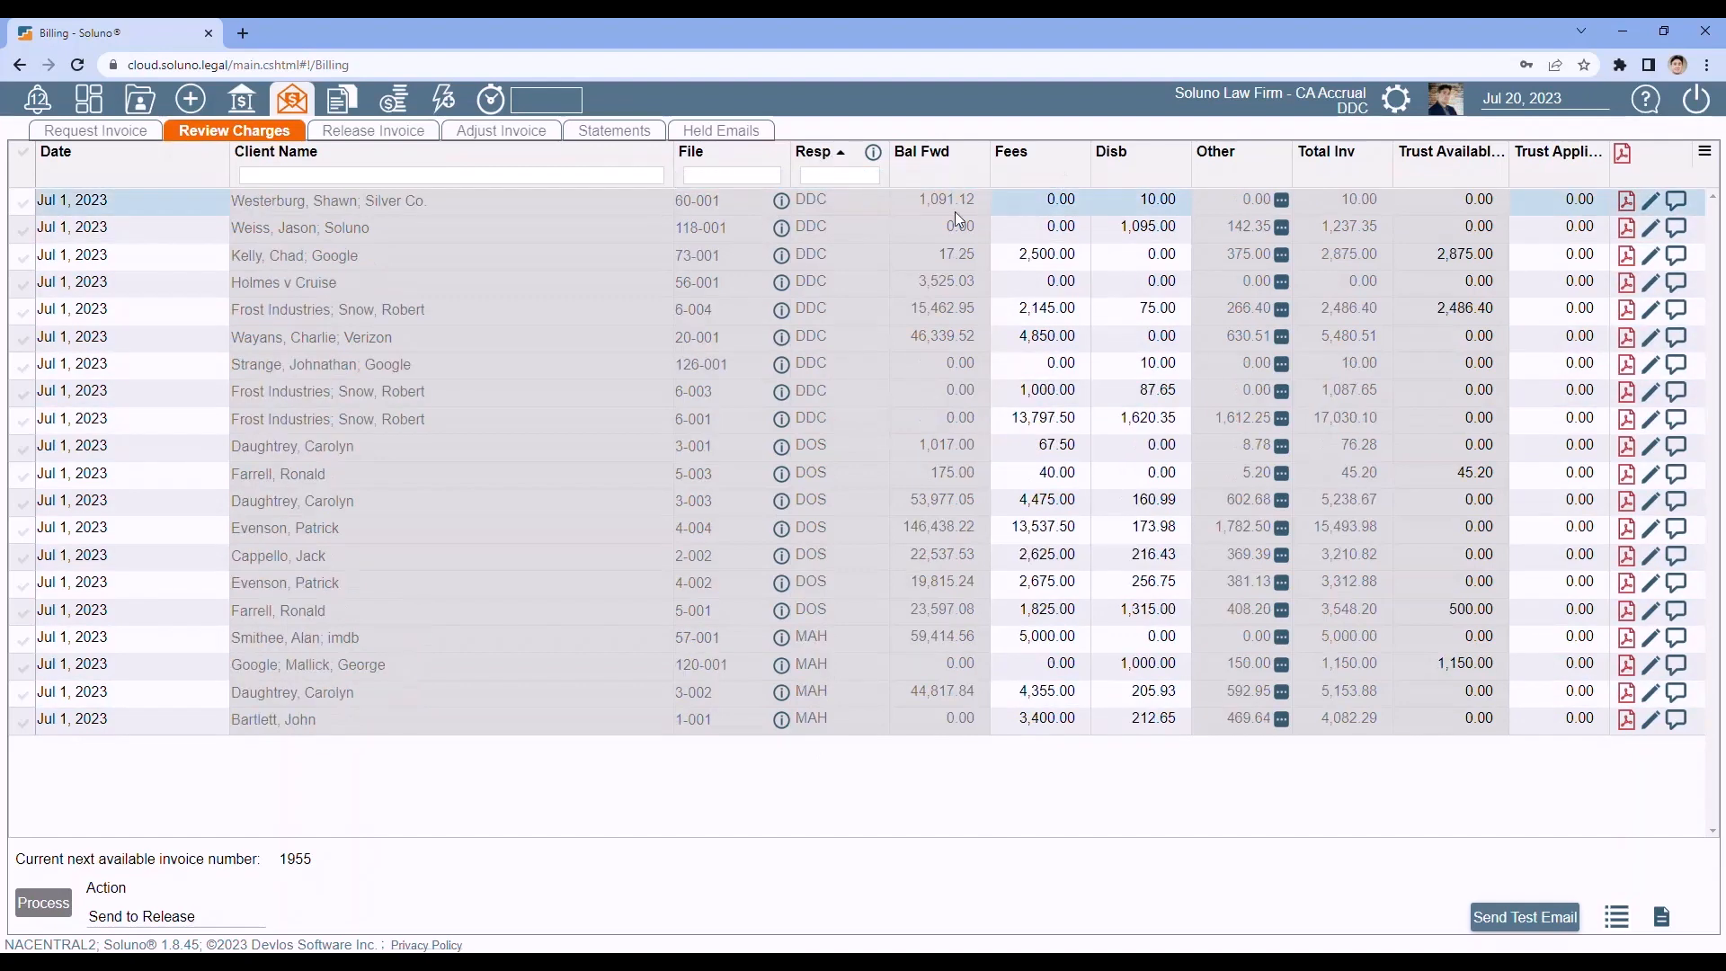
Preview all the listed invoices together in Draft format.
click(1626, 157)
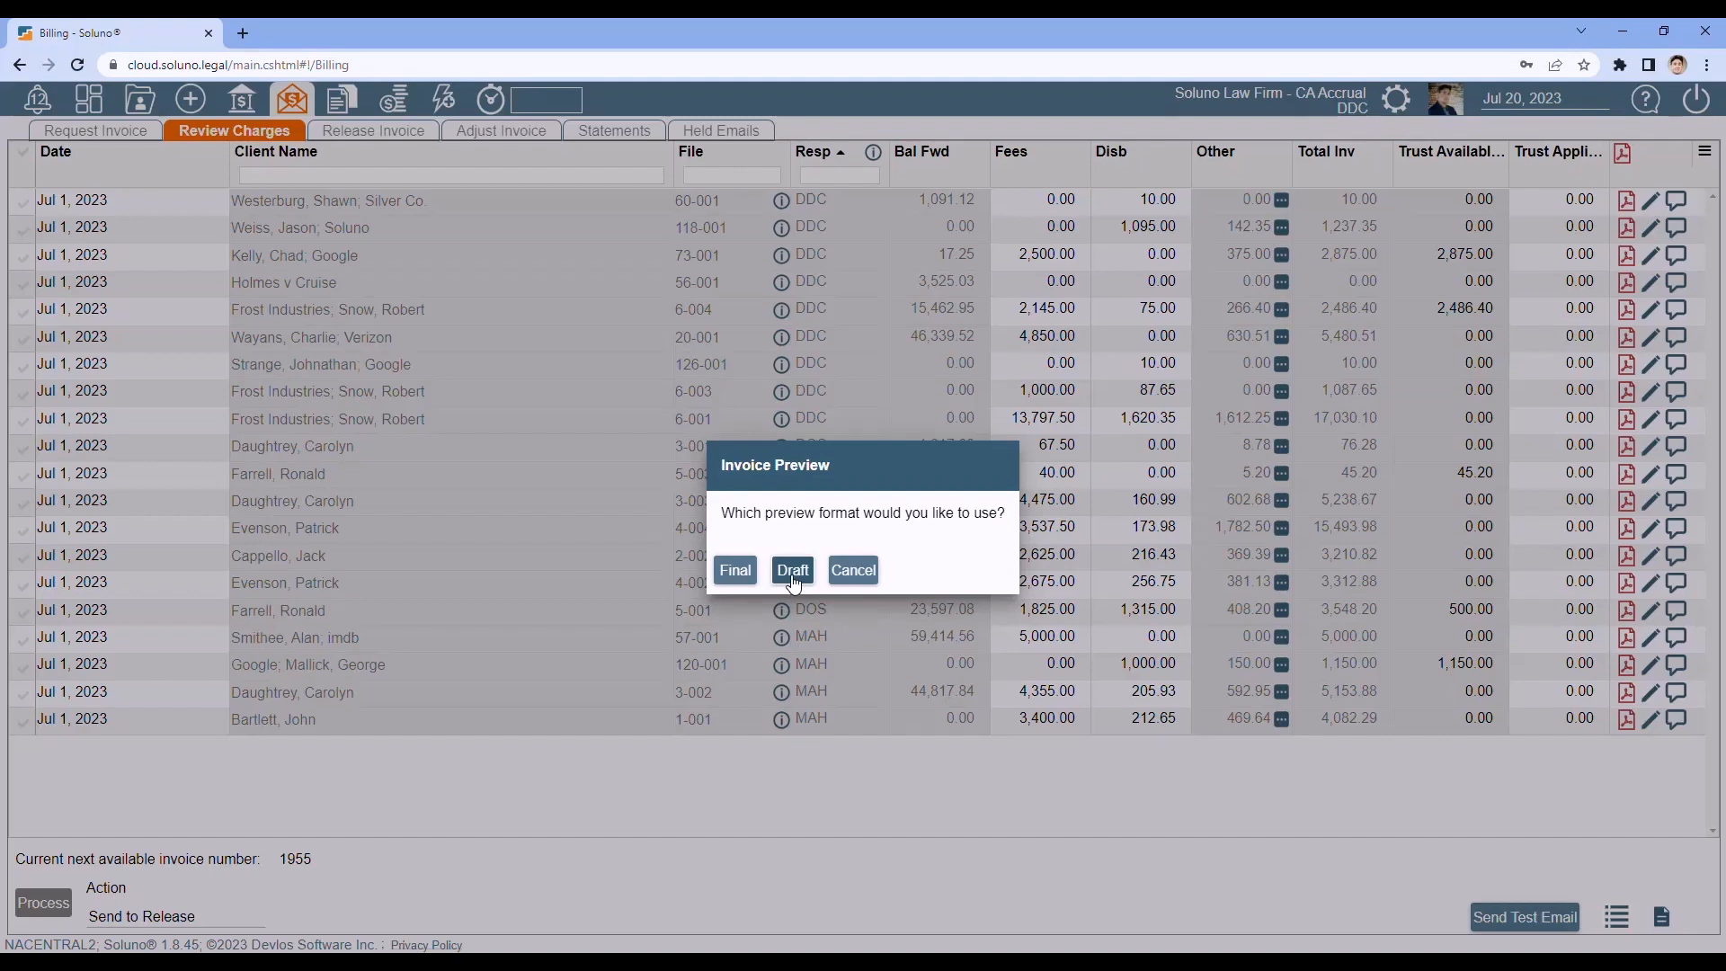
click(792, 575)
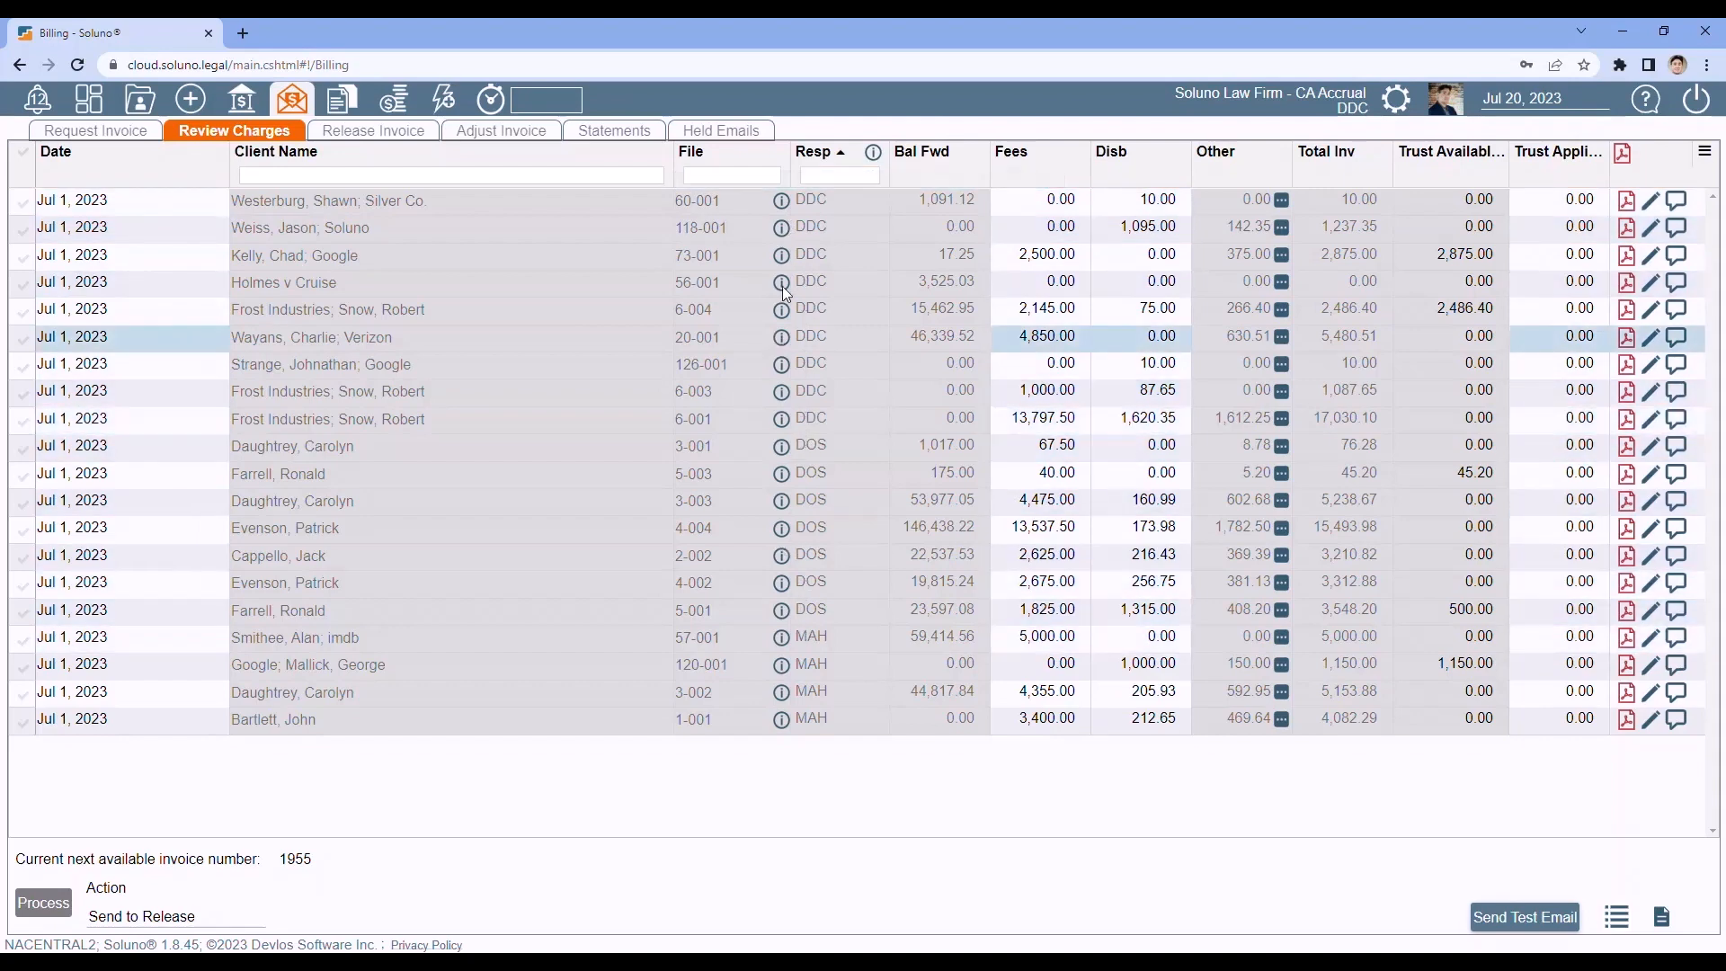
Filter the sorted review charges to responsible lawyer DDC.
click(822, 172)
text(ddc)
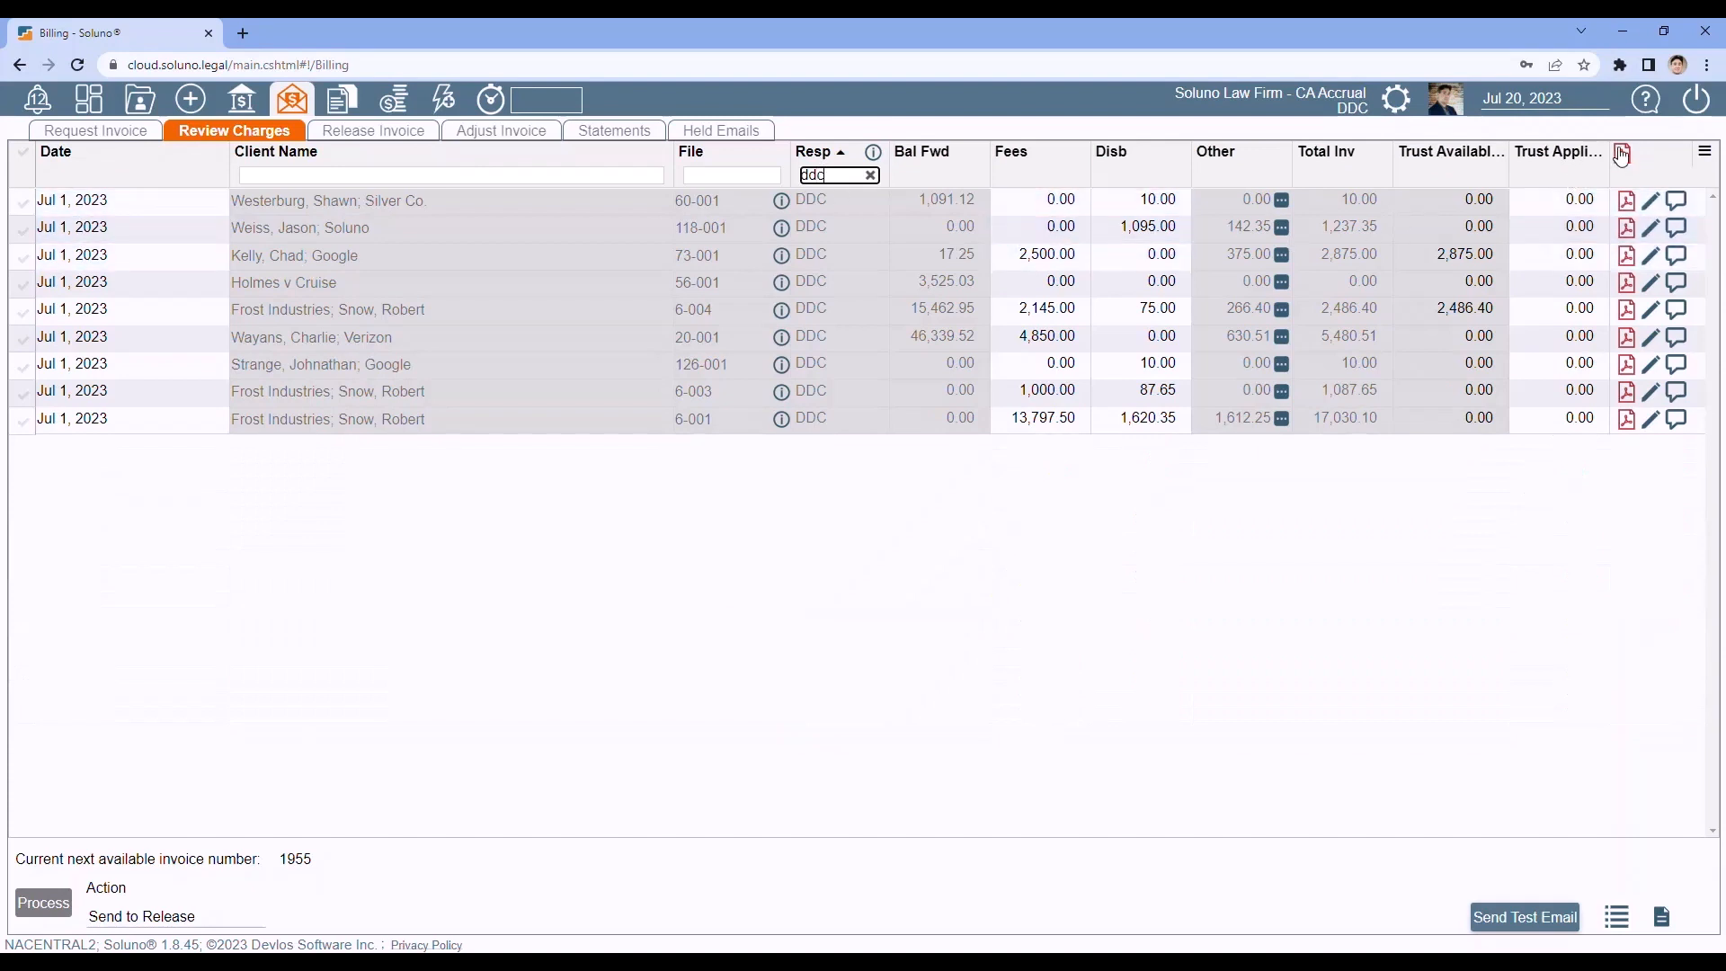
Filter the review charges by responsible lawyer DOS and by MAH, clearing the filter when done.
click(870, 176)
text(dos)
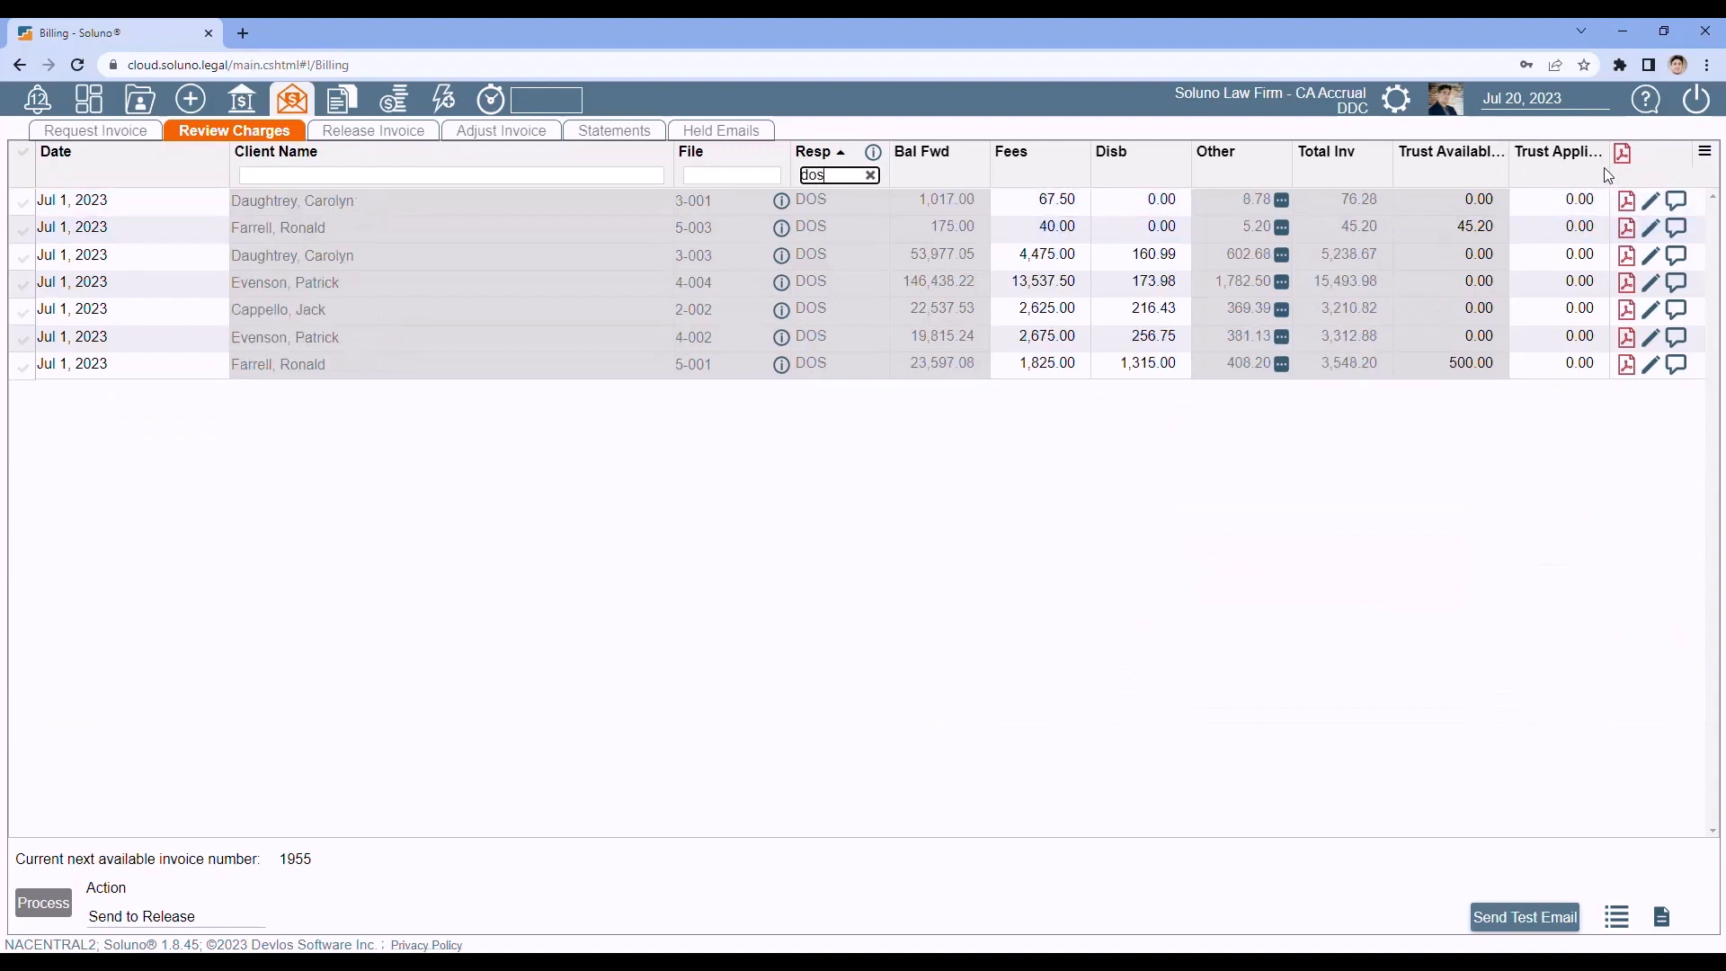
click(872, 176)
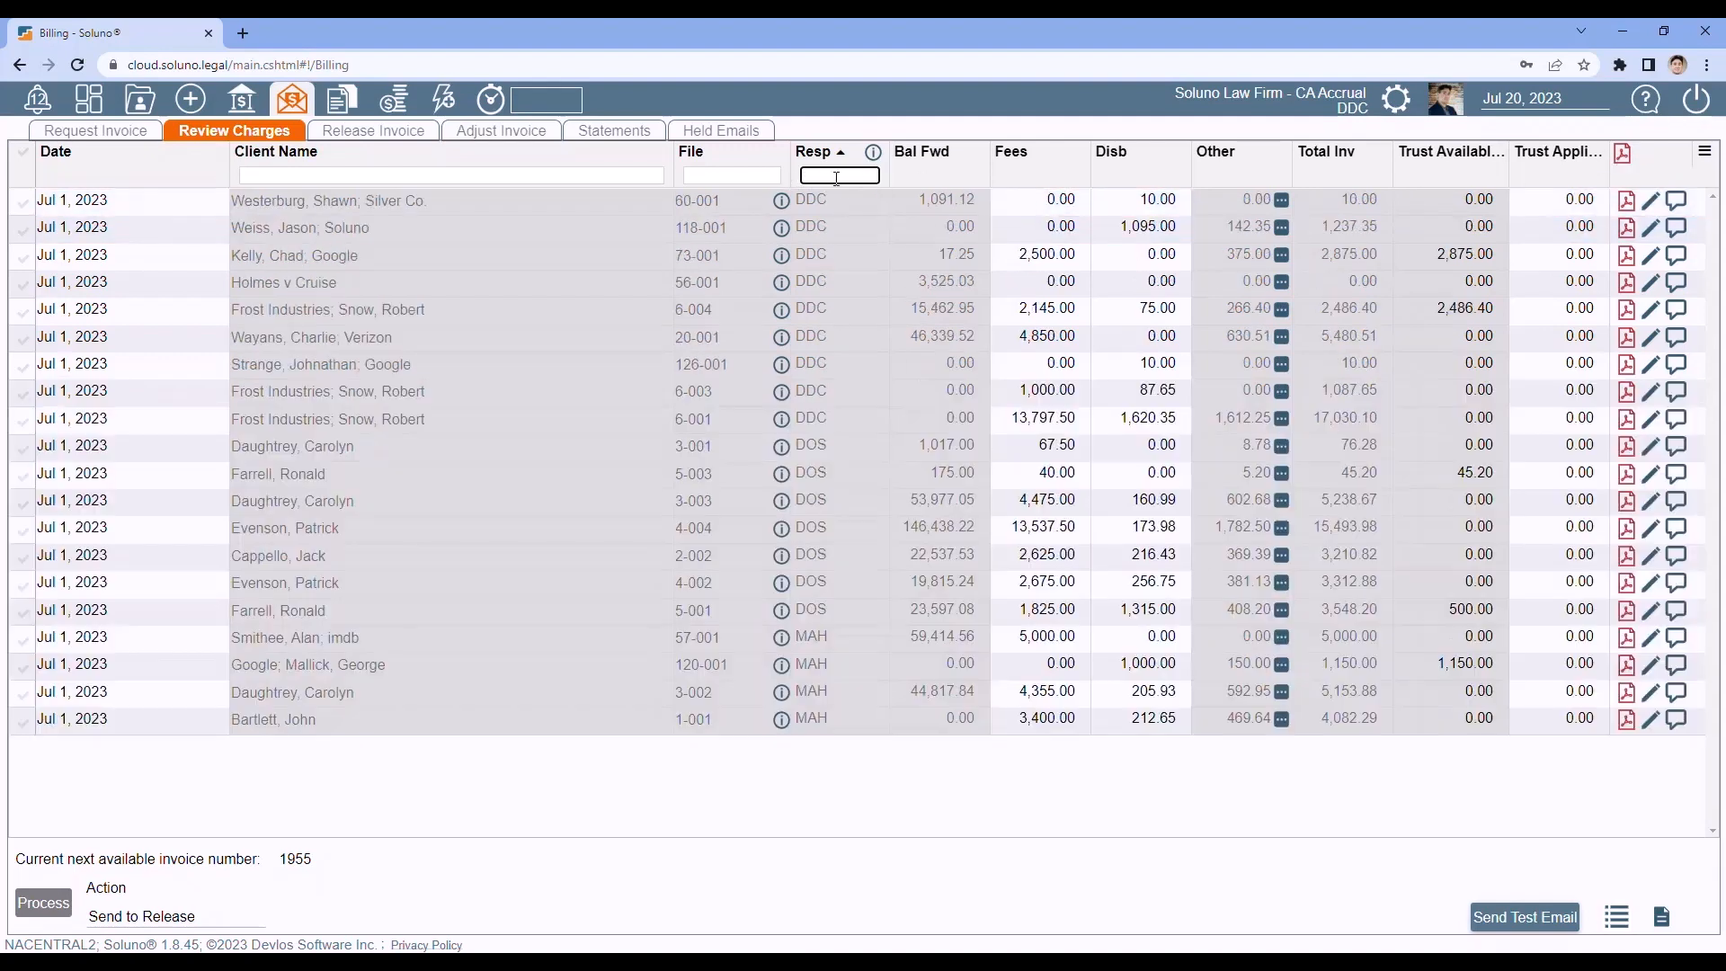
text(mah)
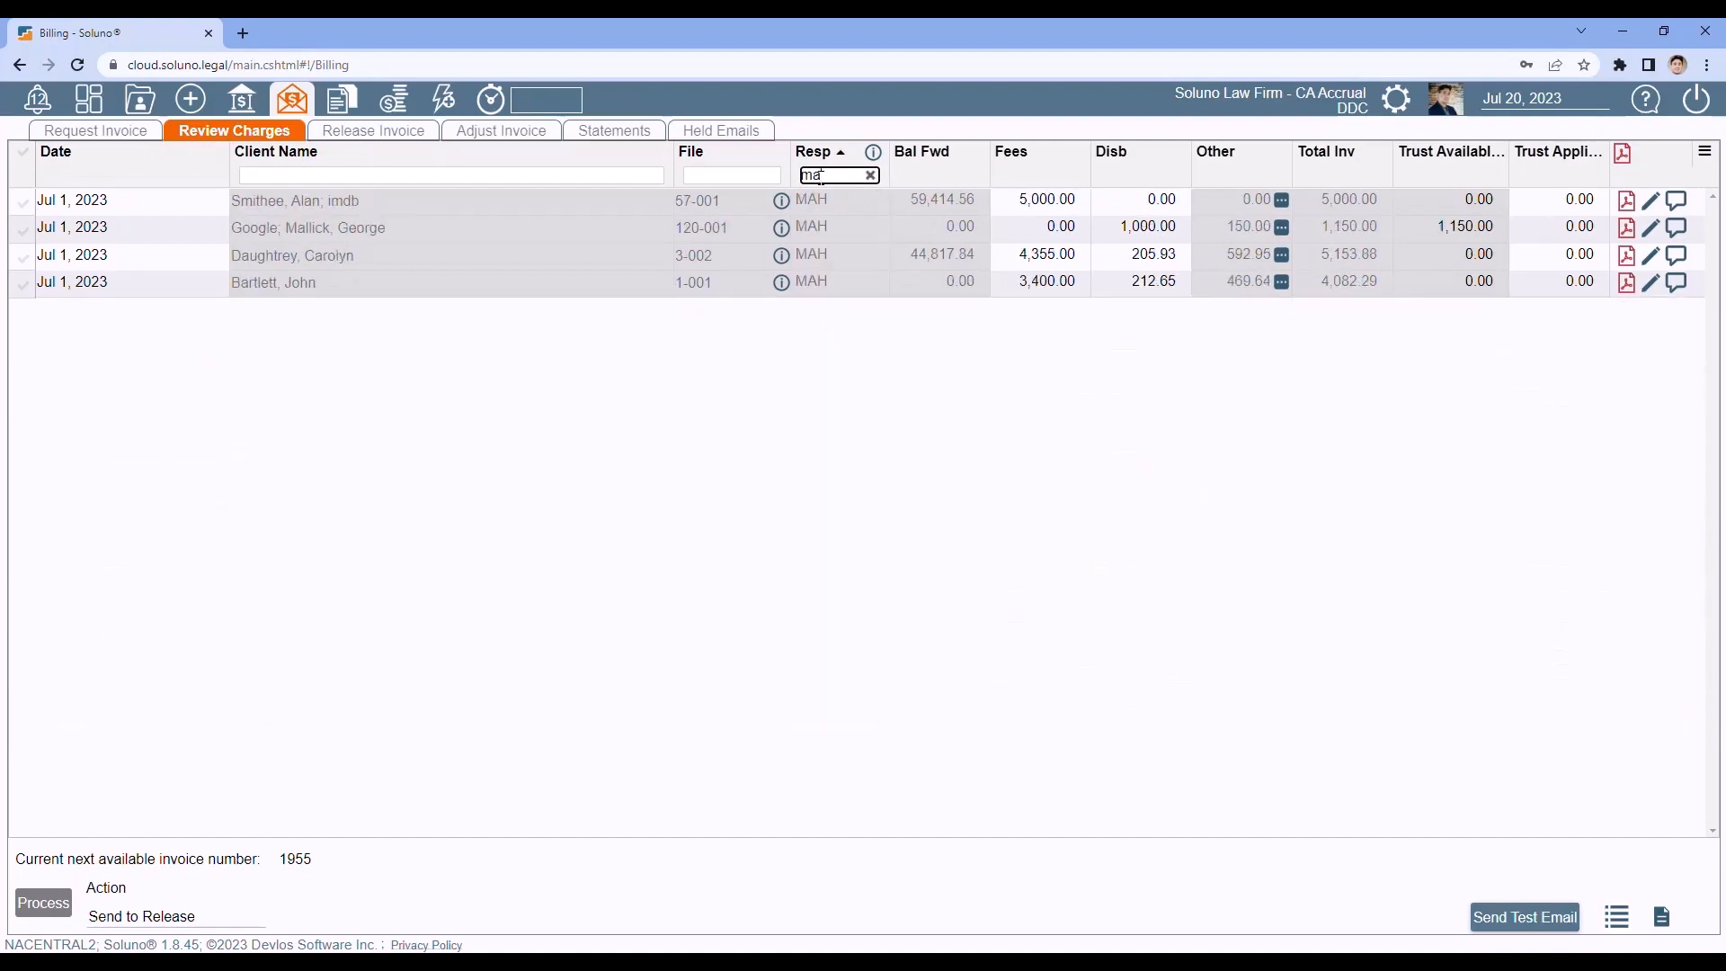
click(872, 176)
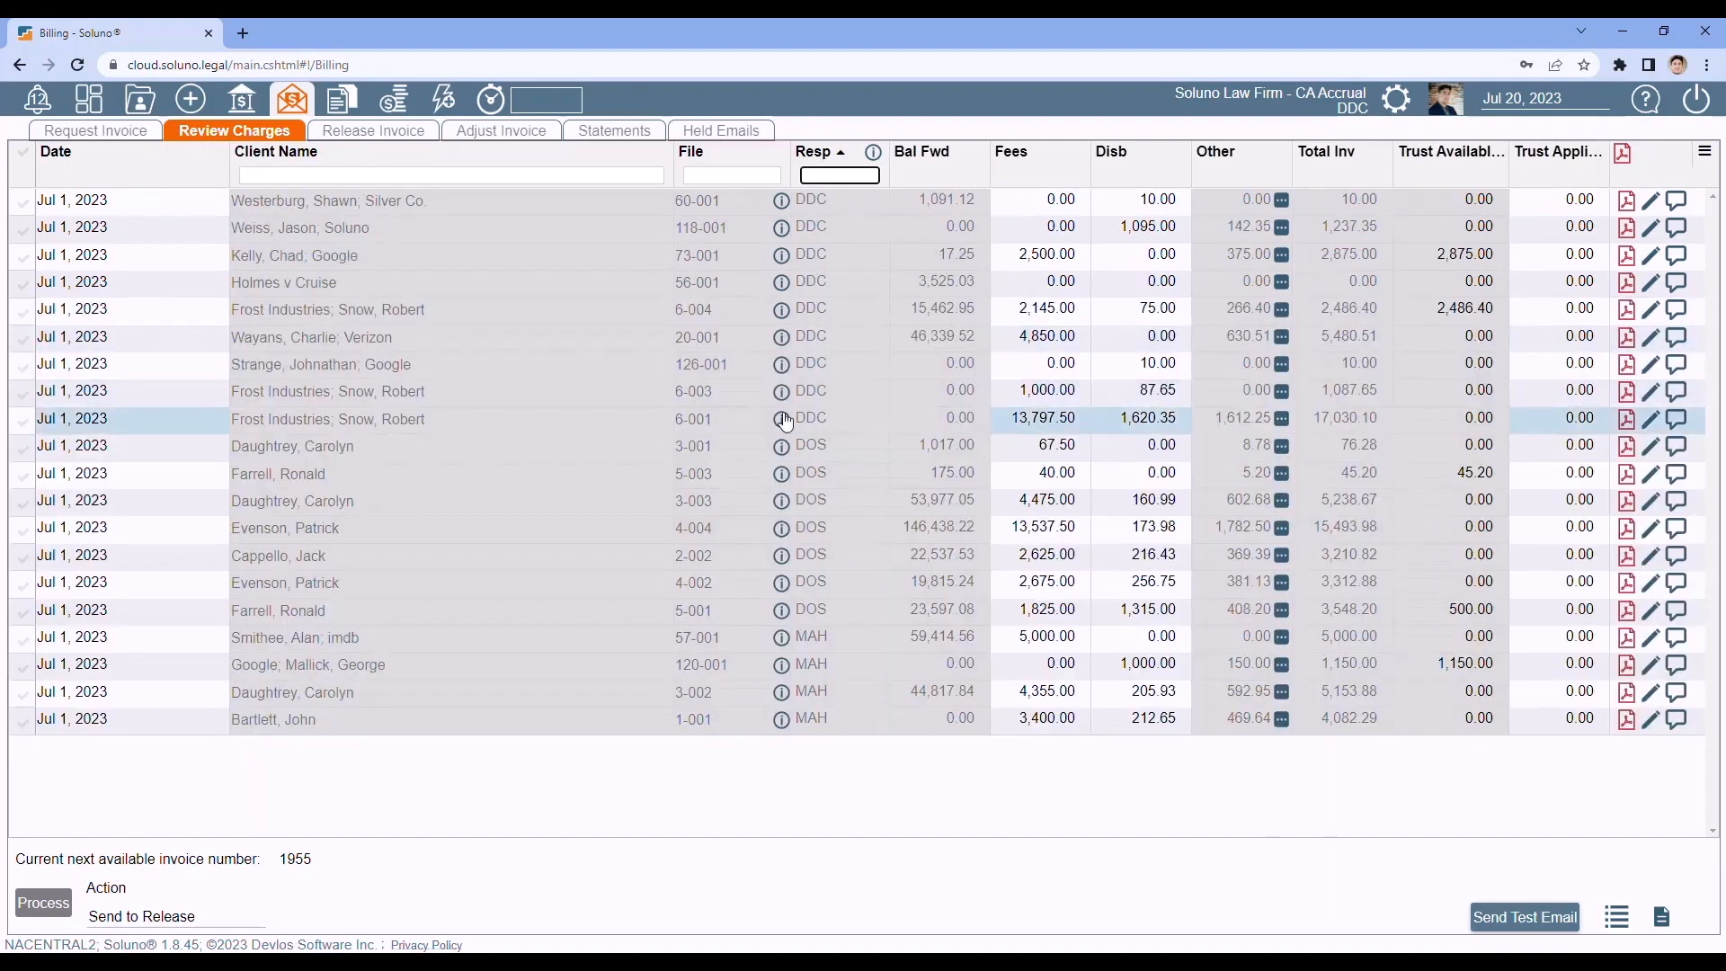
Page through the combined draft invoice PDF to review each file's fees, expenses and summaries, and close it.
mouse_move(797, 416)
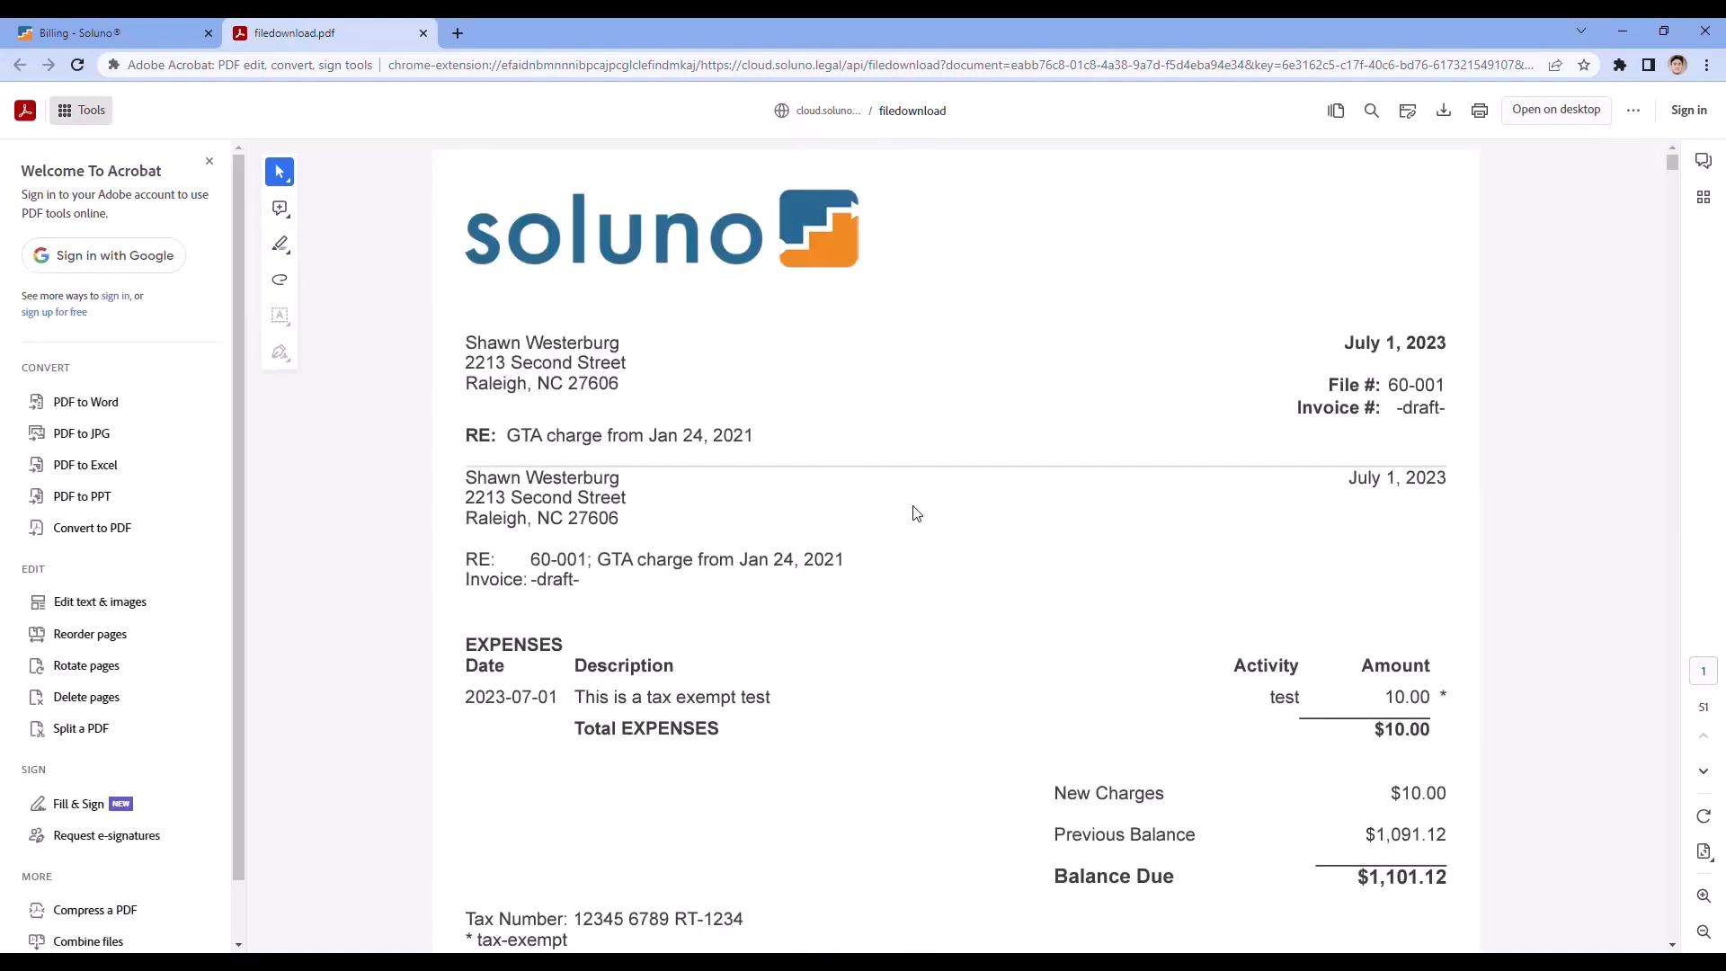
scroll(878, 508, down, 7)
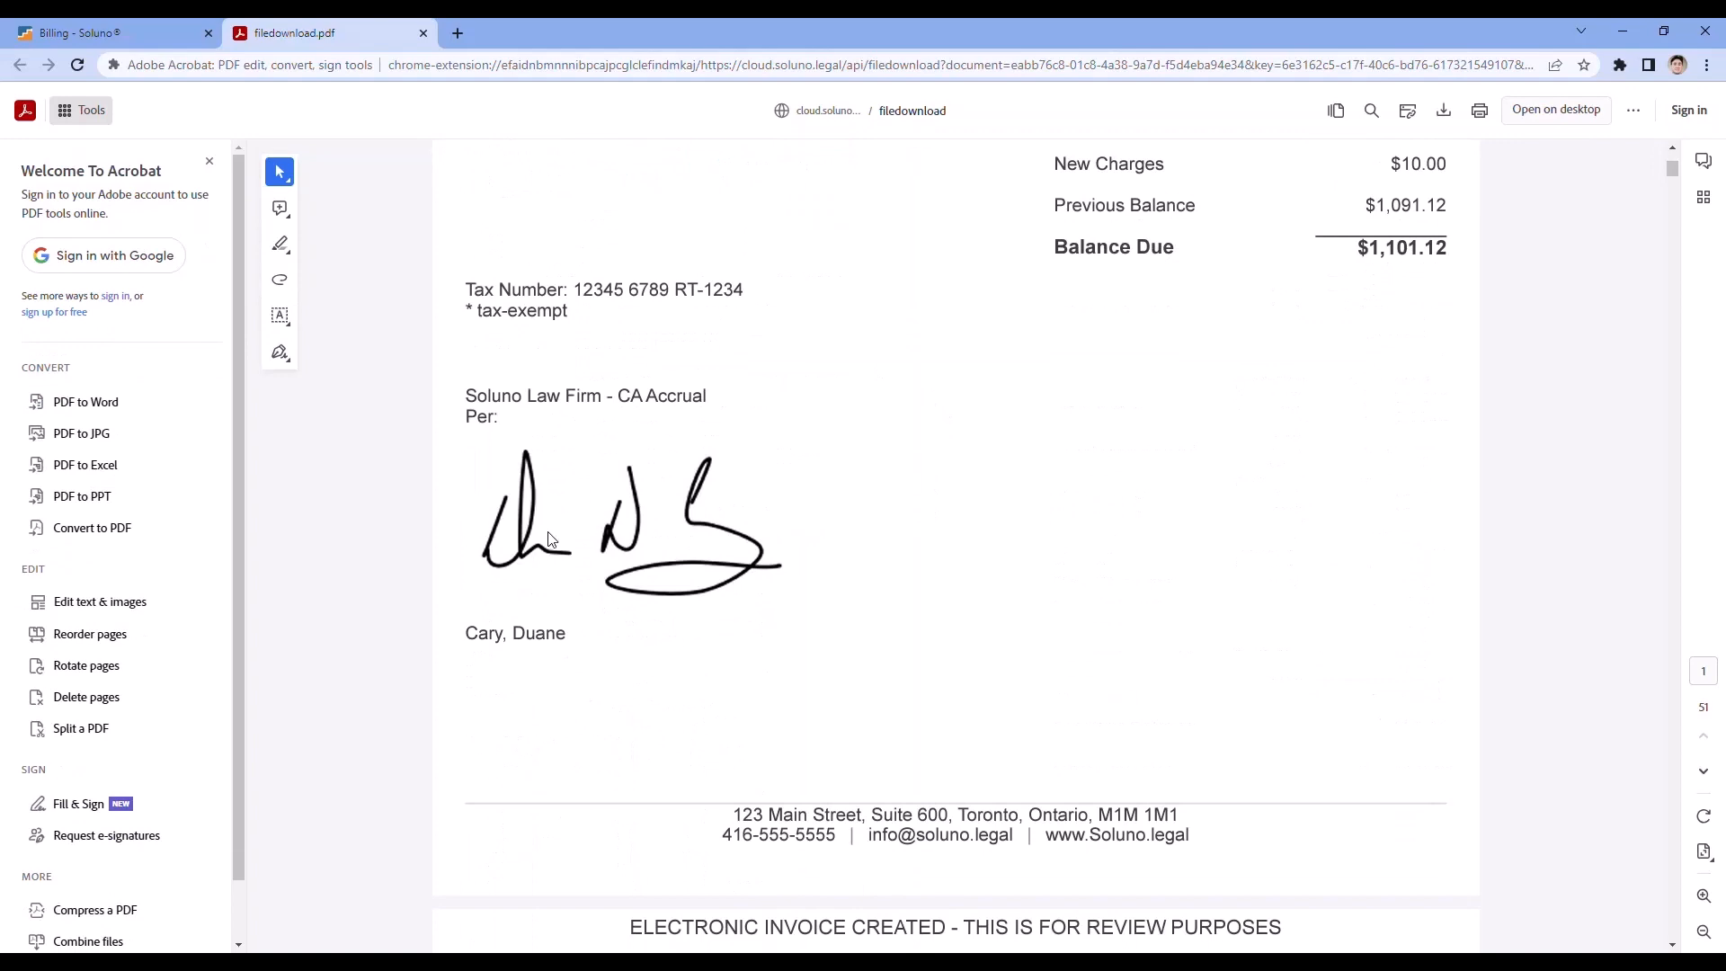
scroll(962, 481, down, 20)
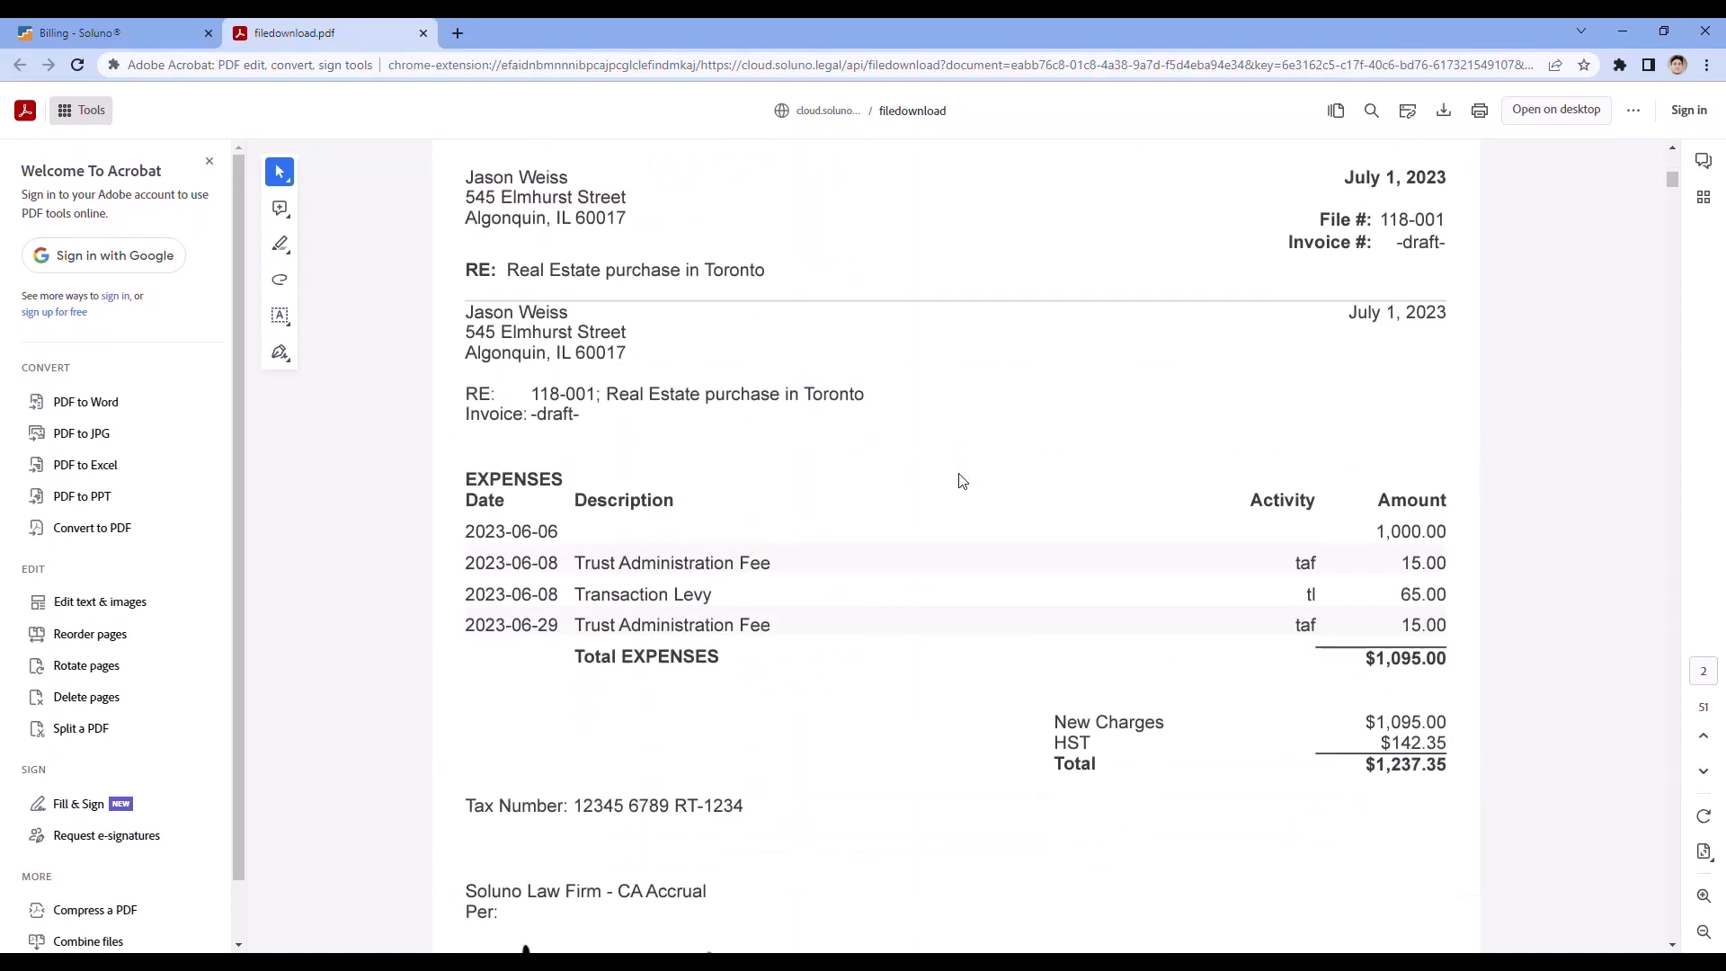
scroll(961, 481, down, 15)
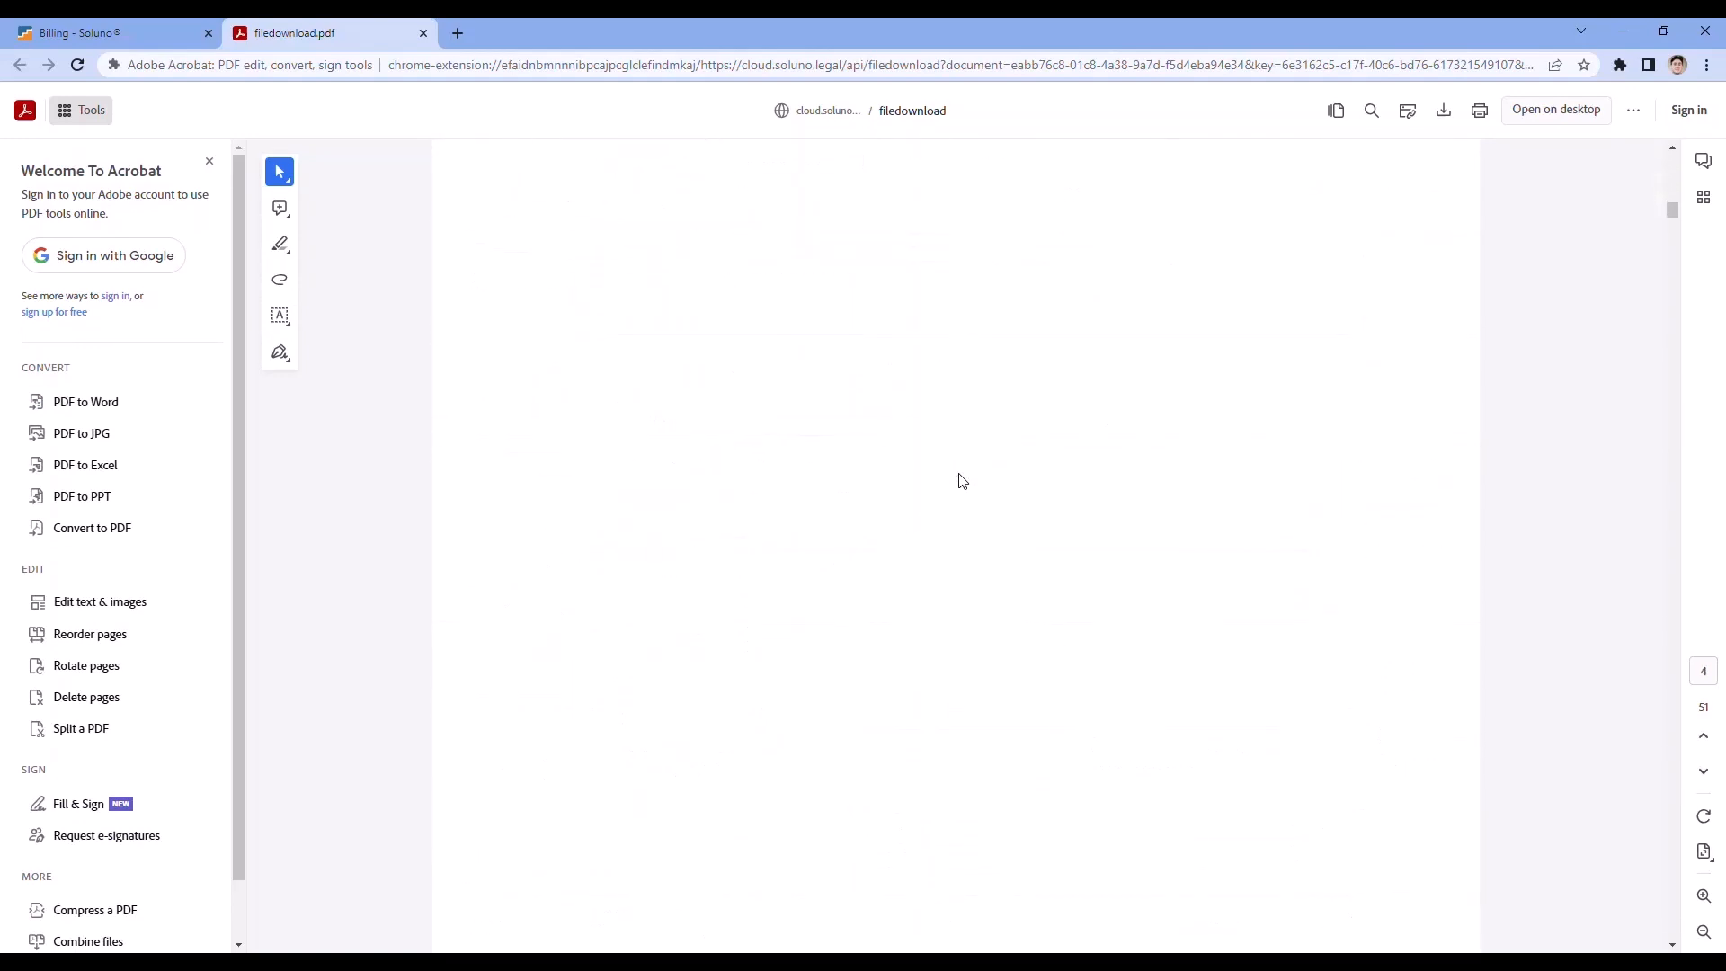
scroll(967, 493, down, 10)
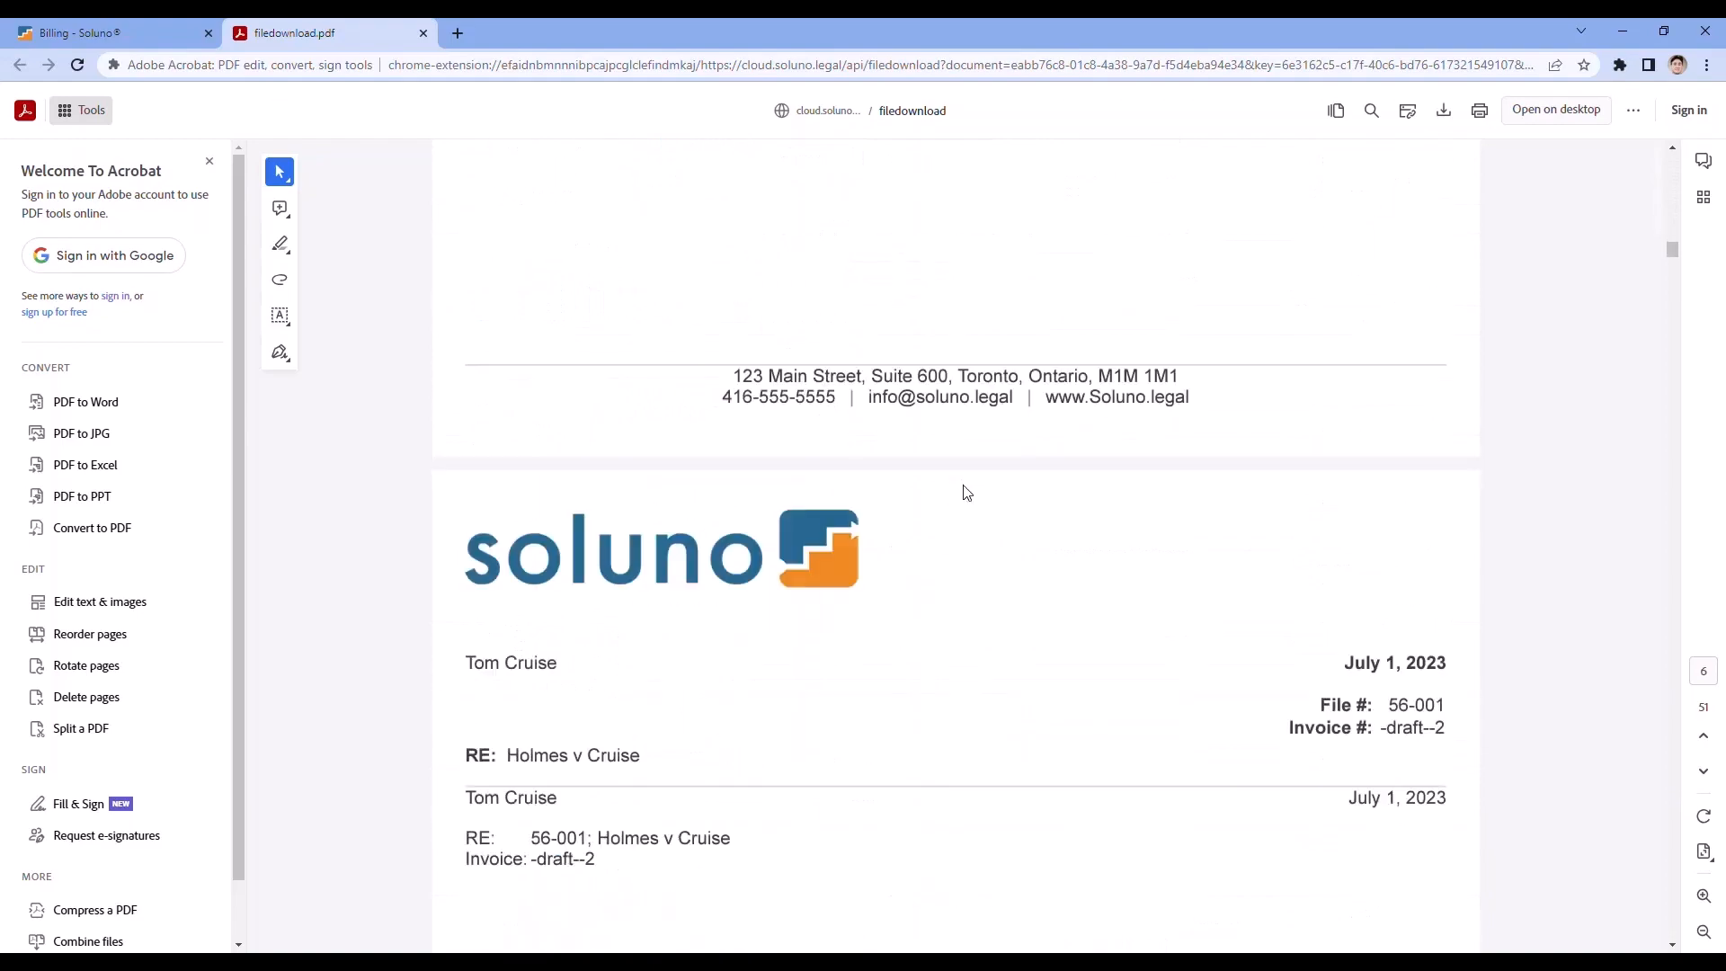
scroll(966, 493, down, 15)
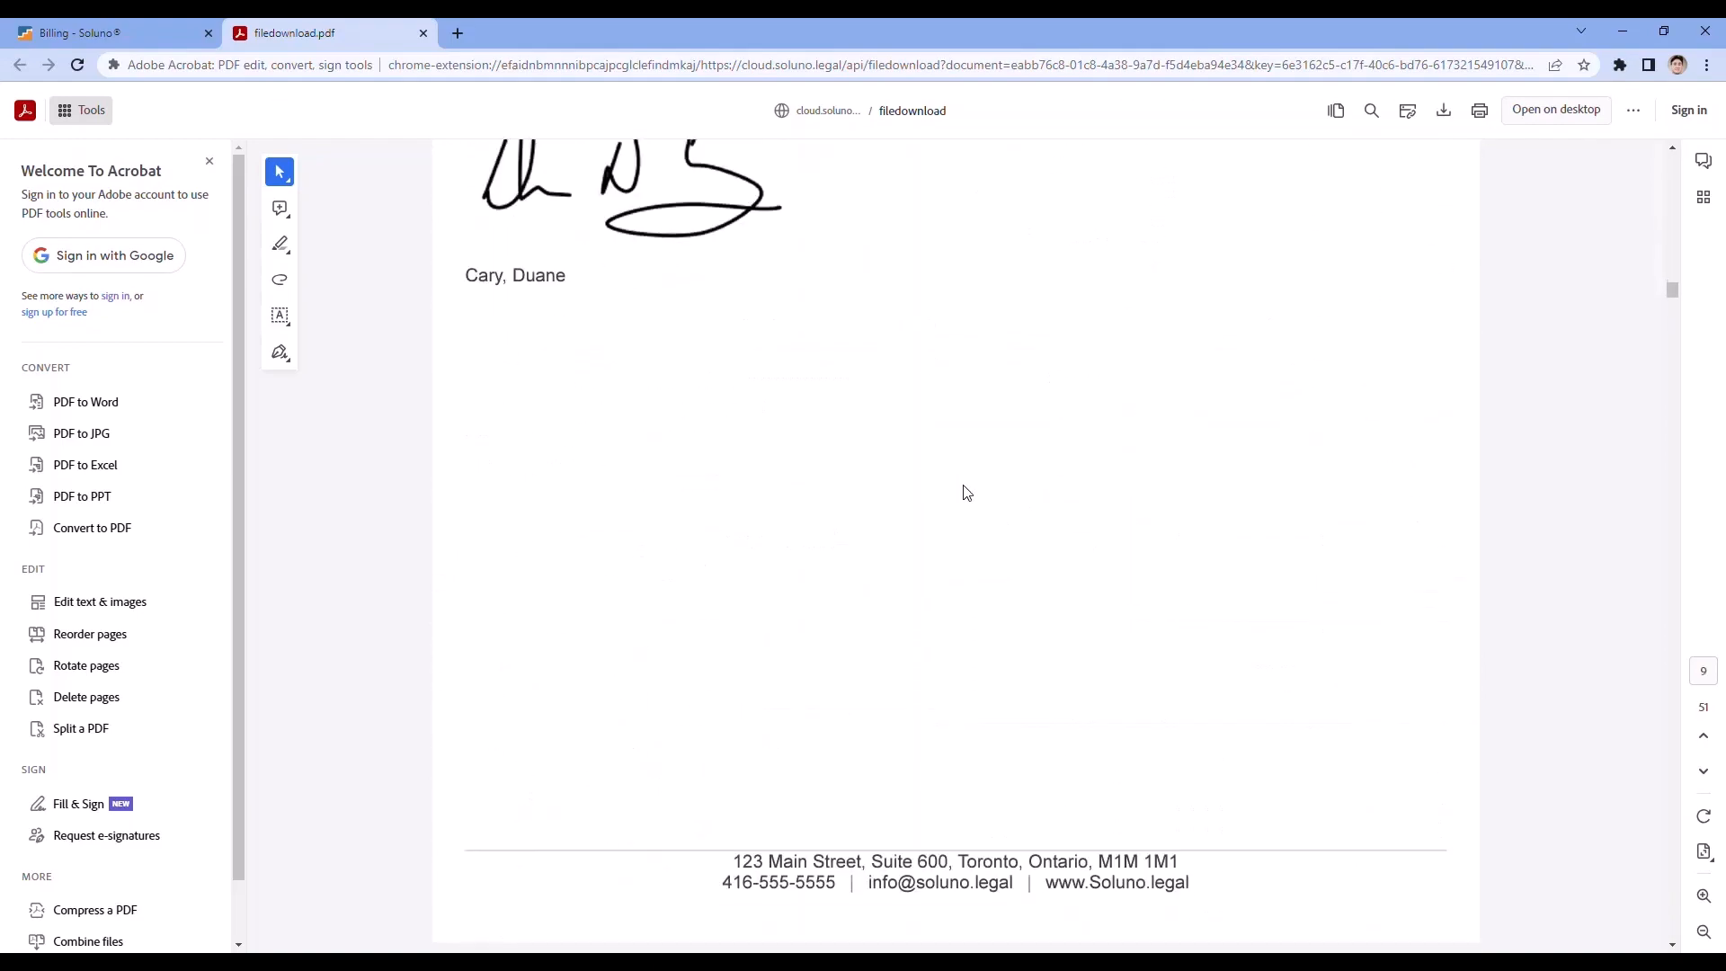
scroll(966, 493, down, 15)
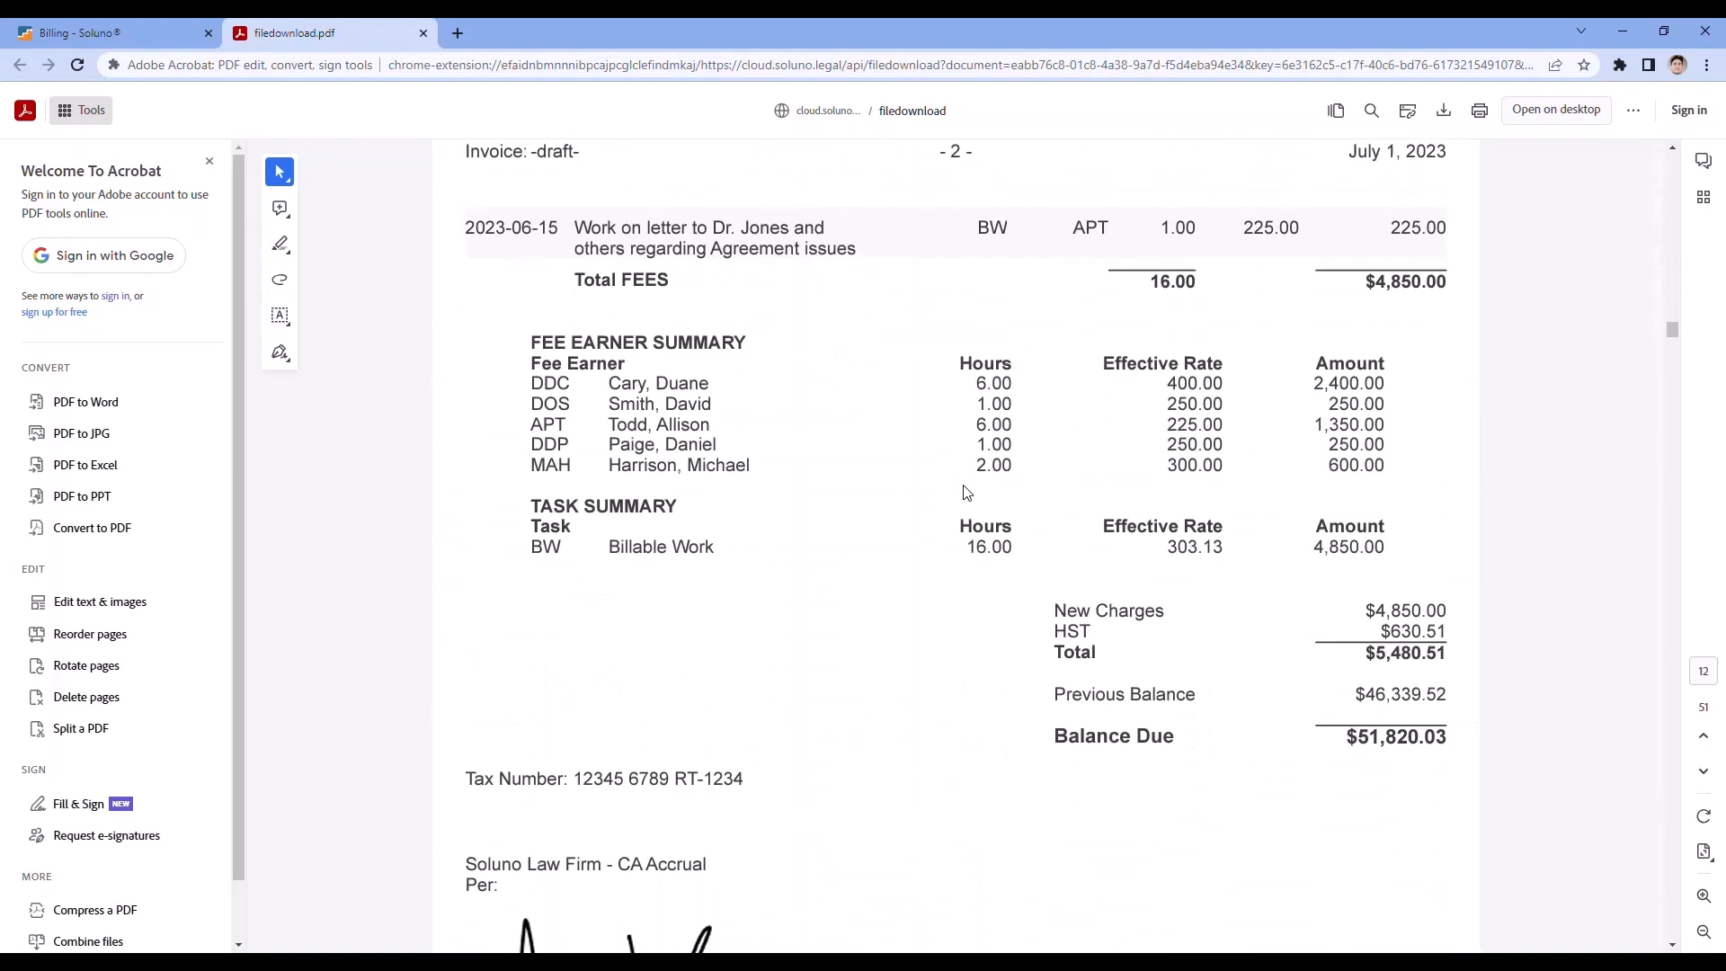
scroll(946, 500, down, 15)
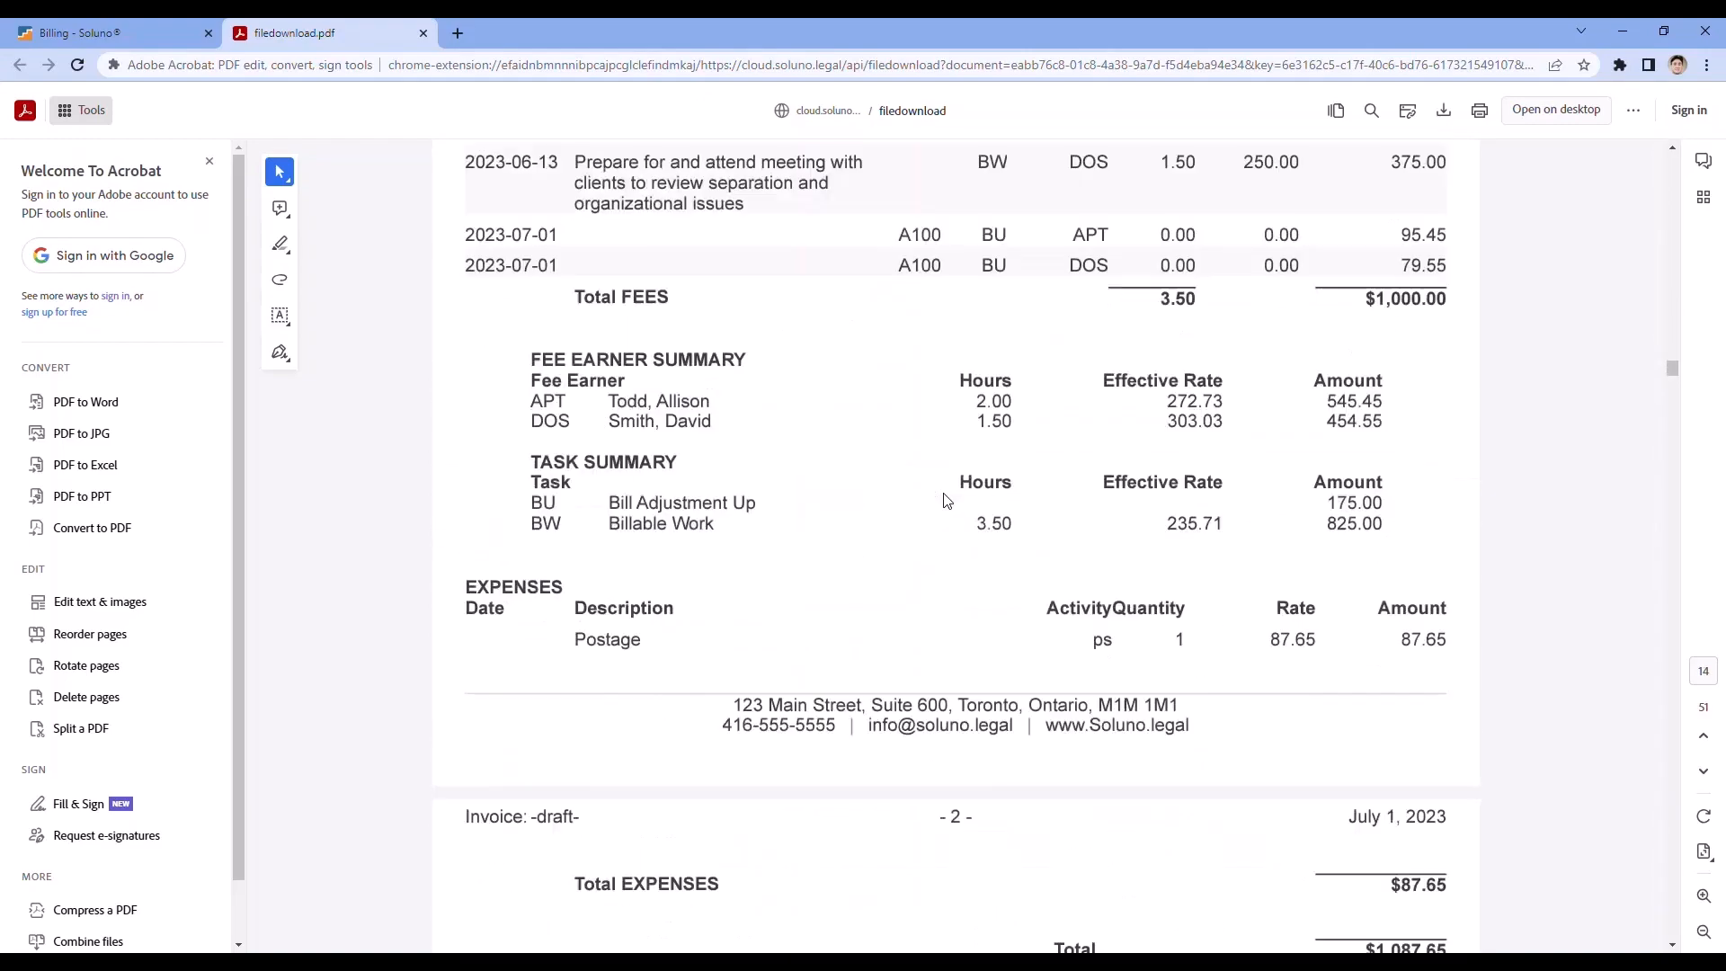
scroll(946, 500, down, 15)
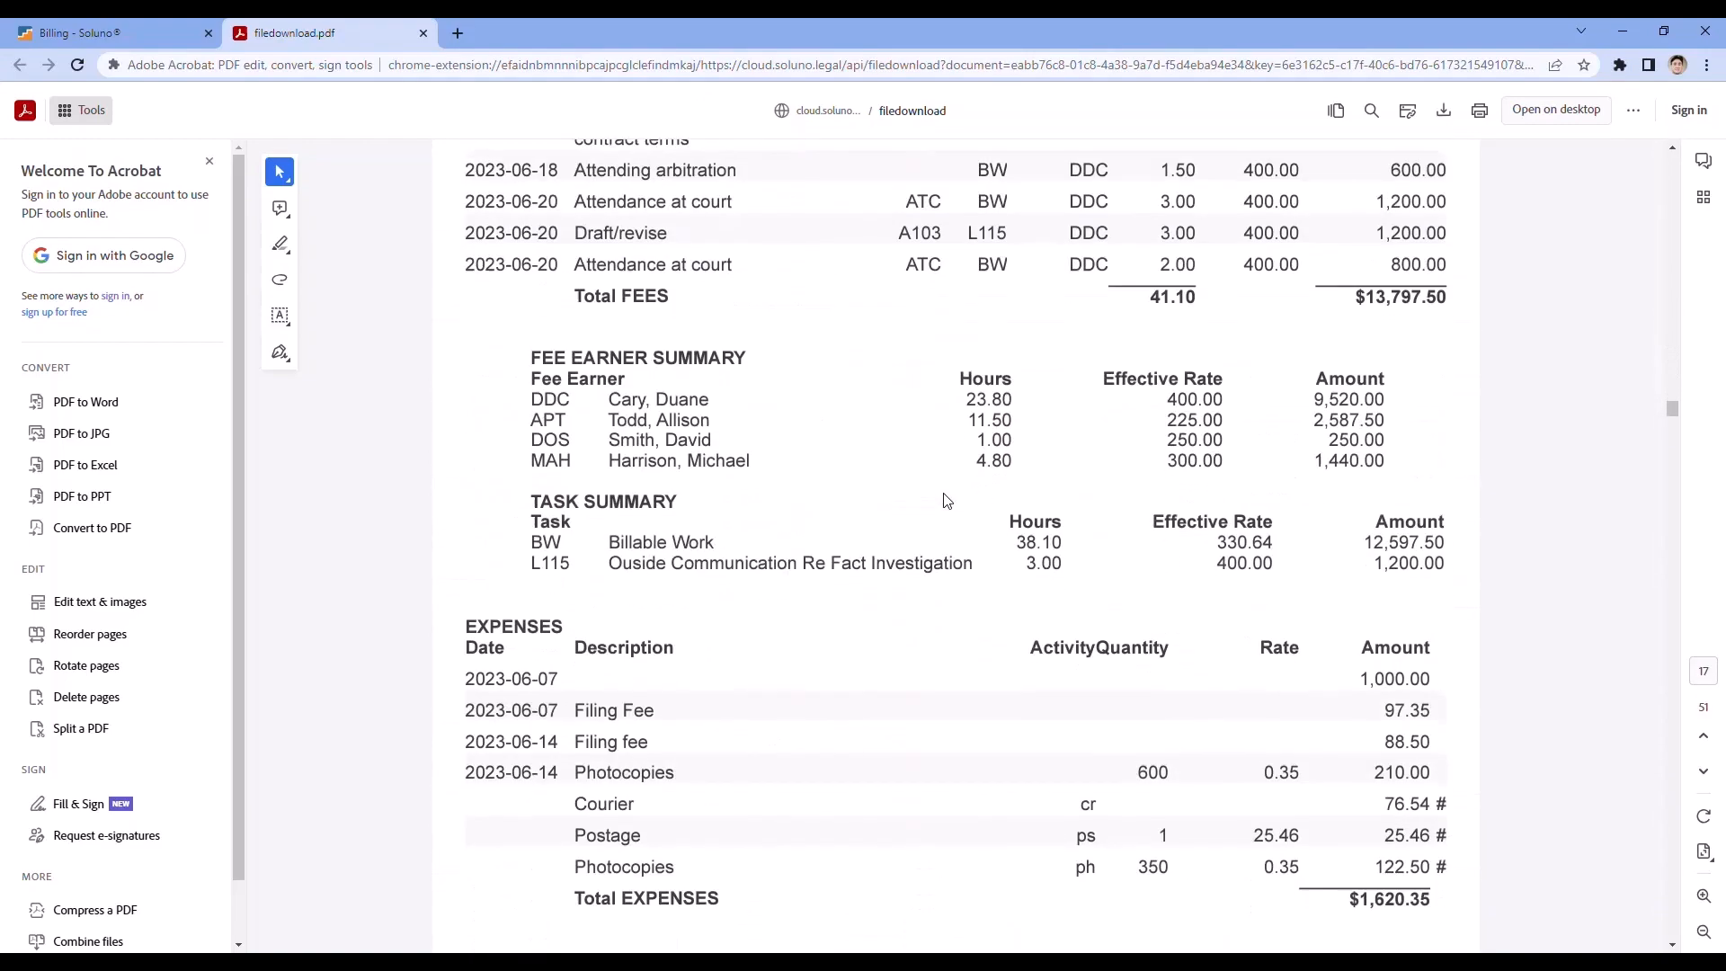
scroll(946, 499, down, 15)
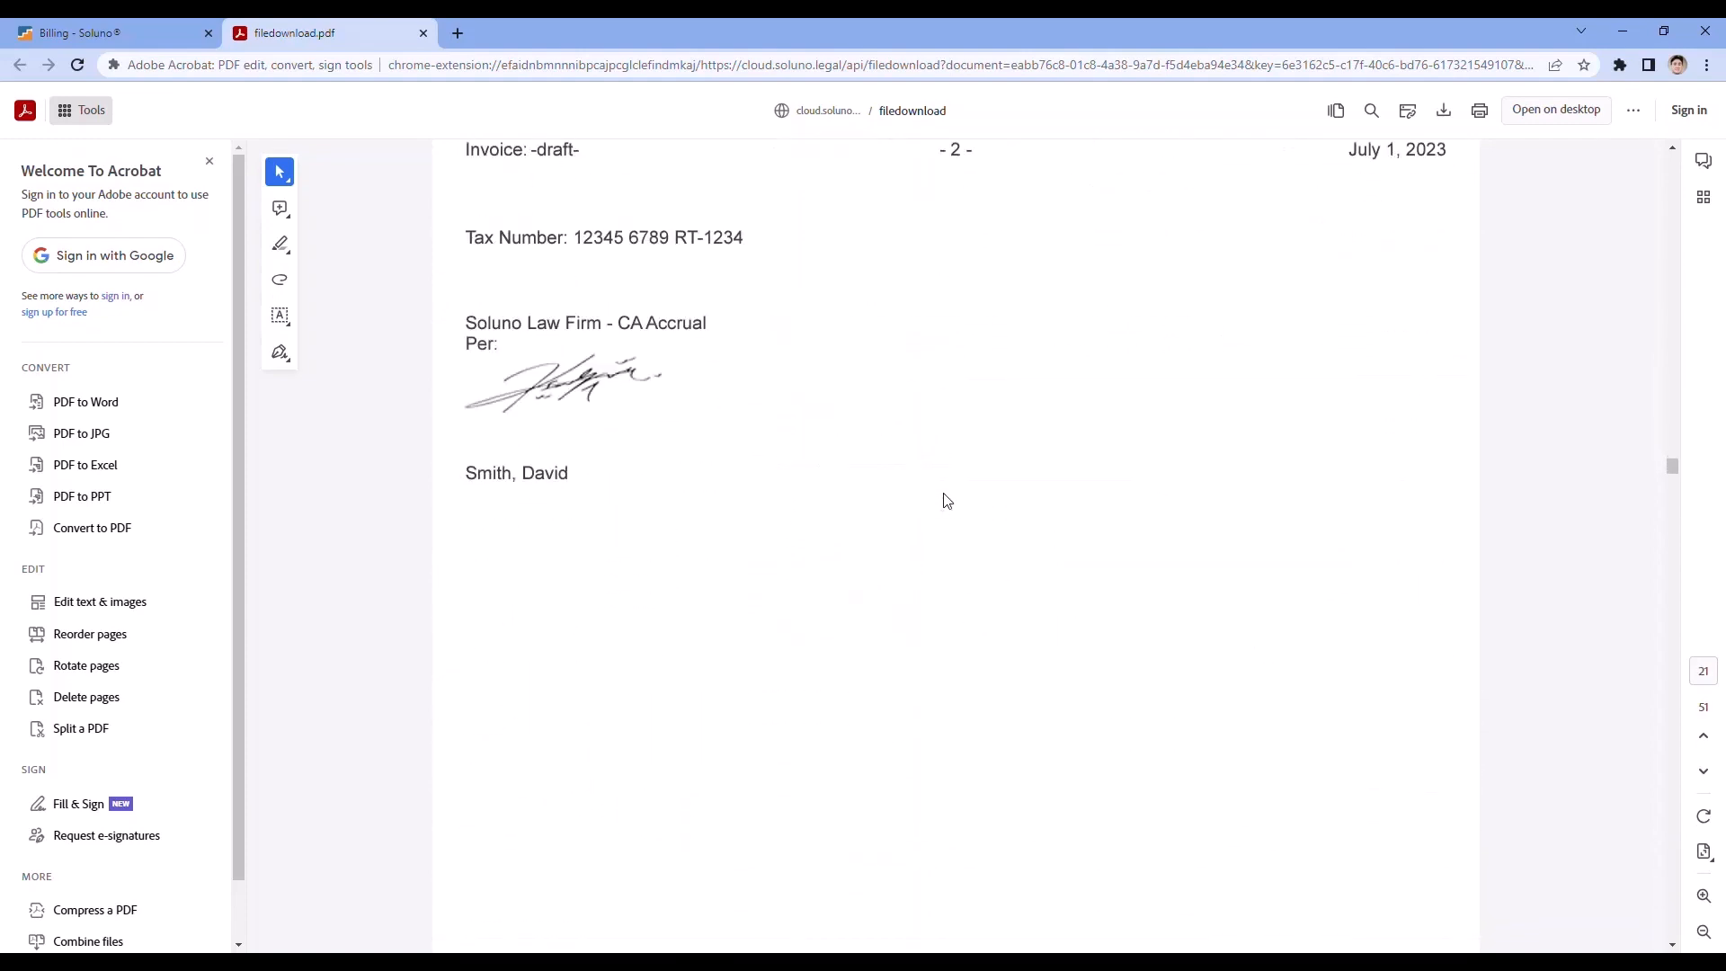
scroll(946, 500, down, 15)
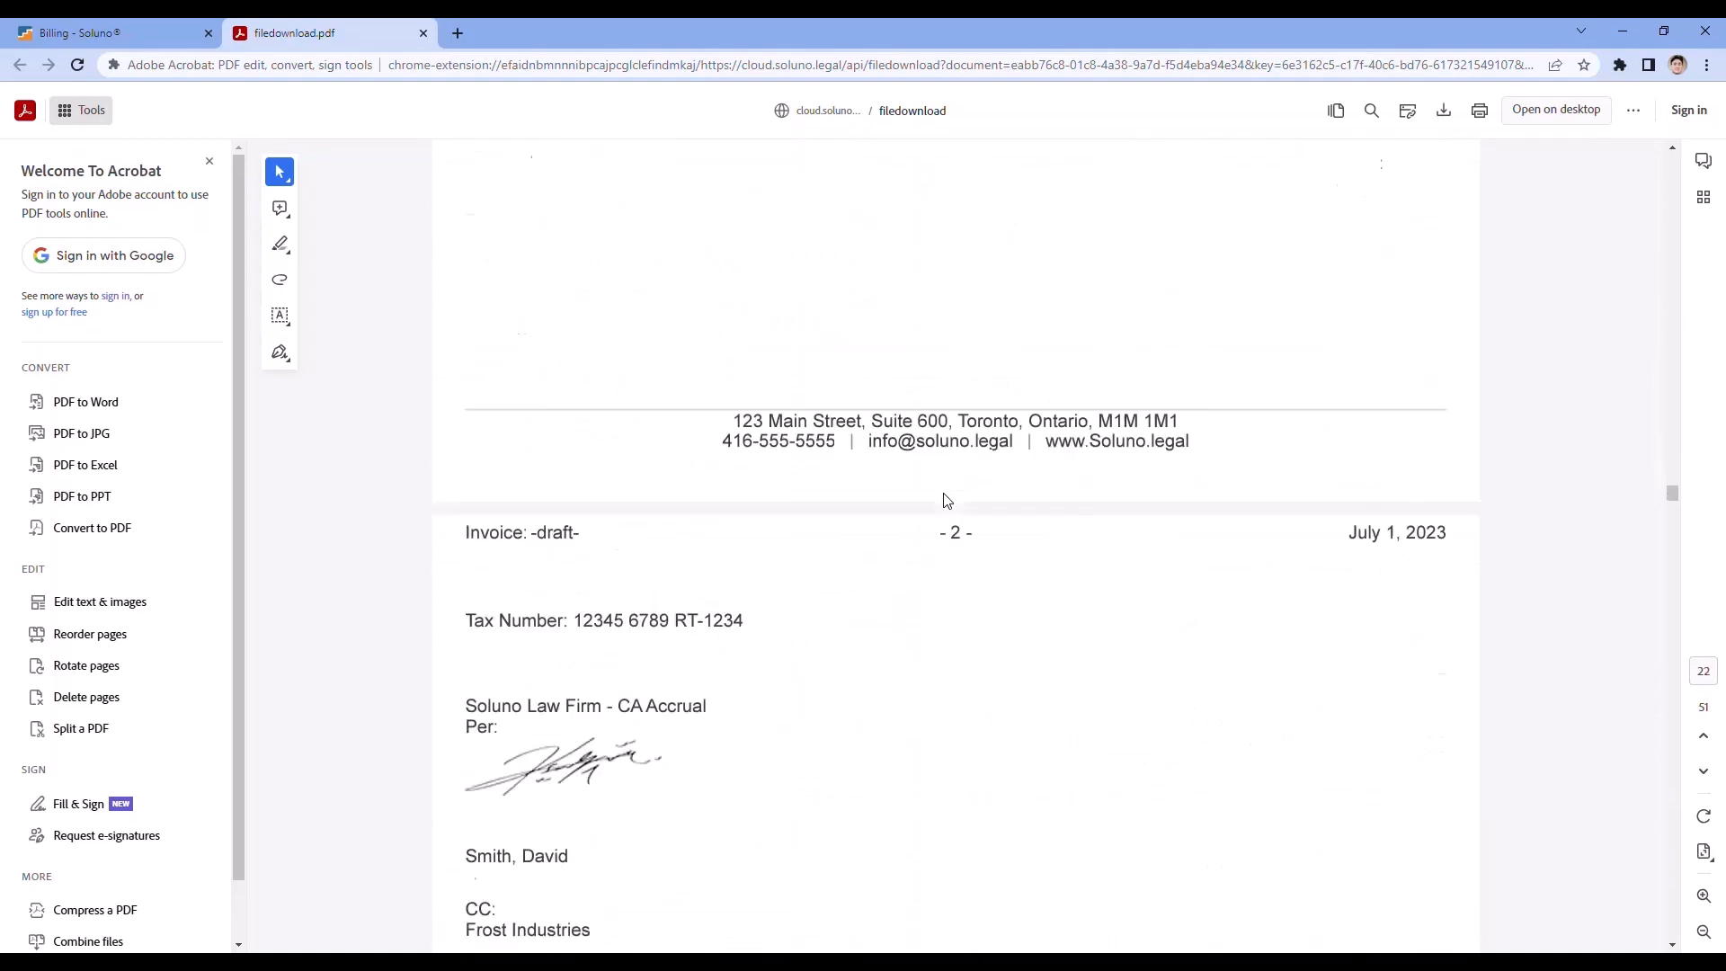
scroll(946, 500, down, 5)
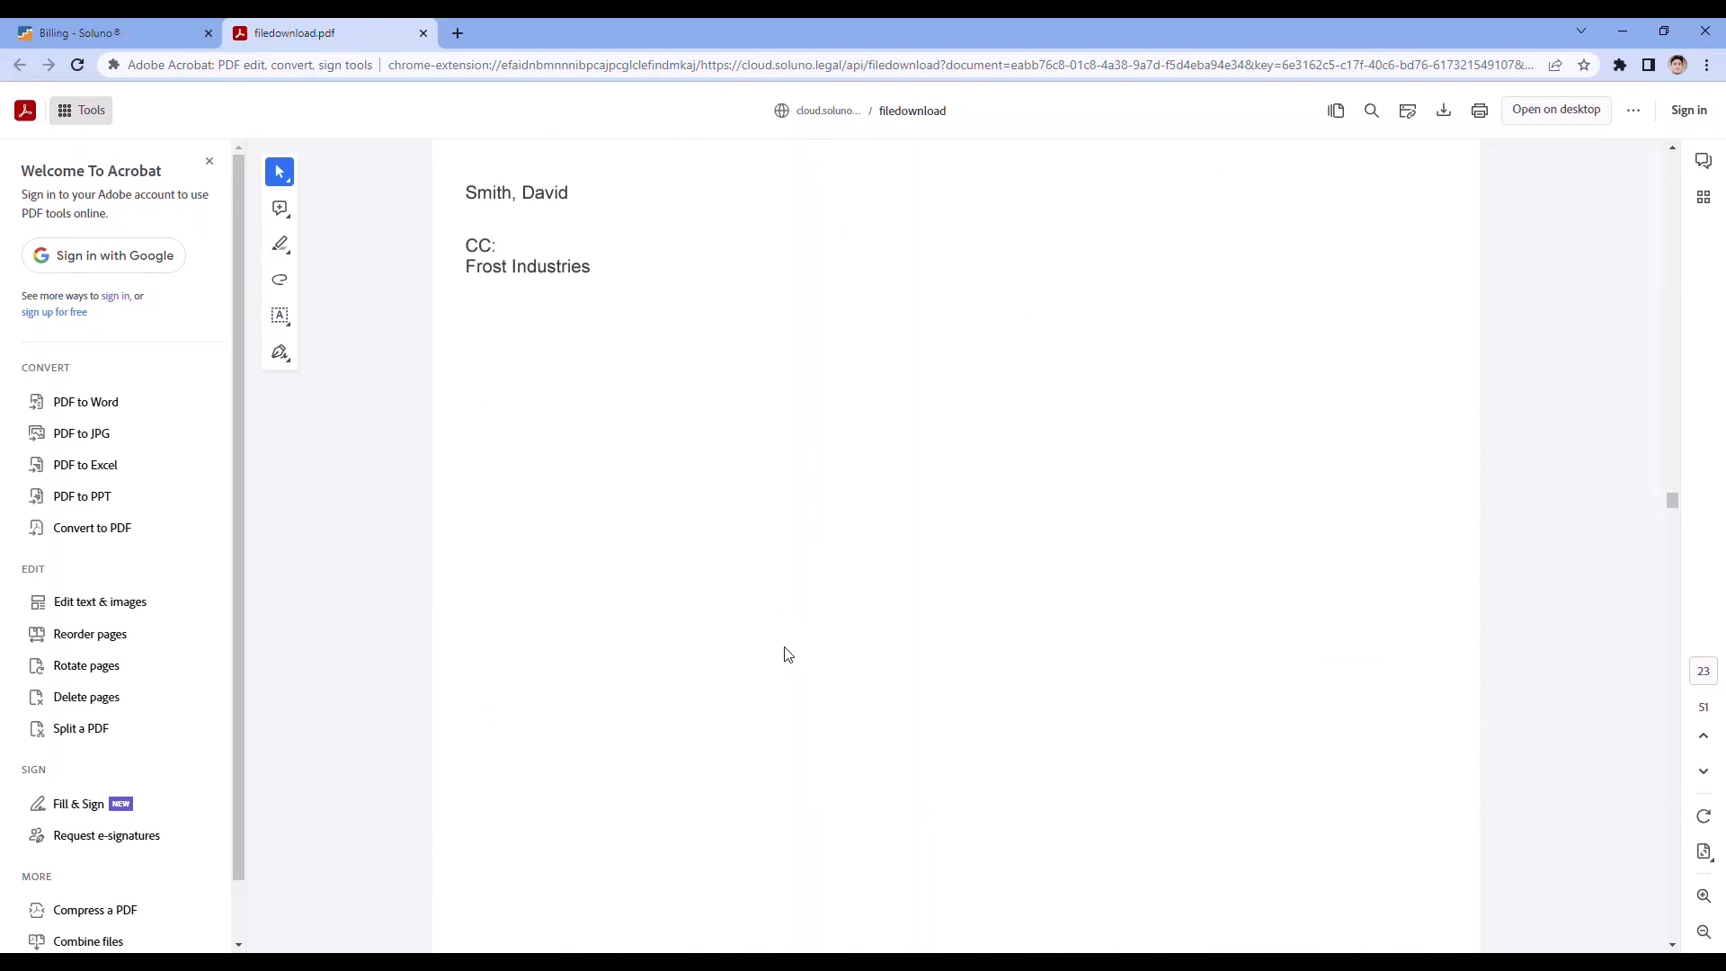
click(422, 34)
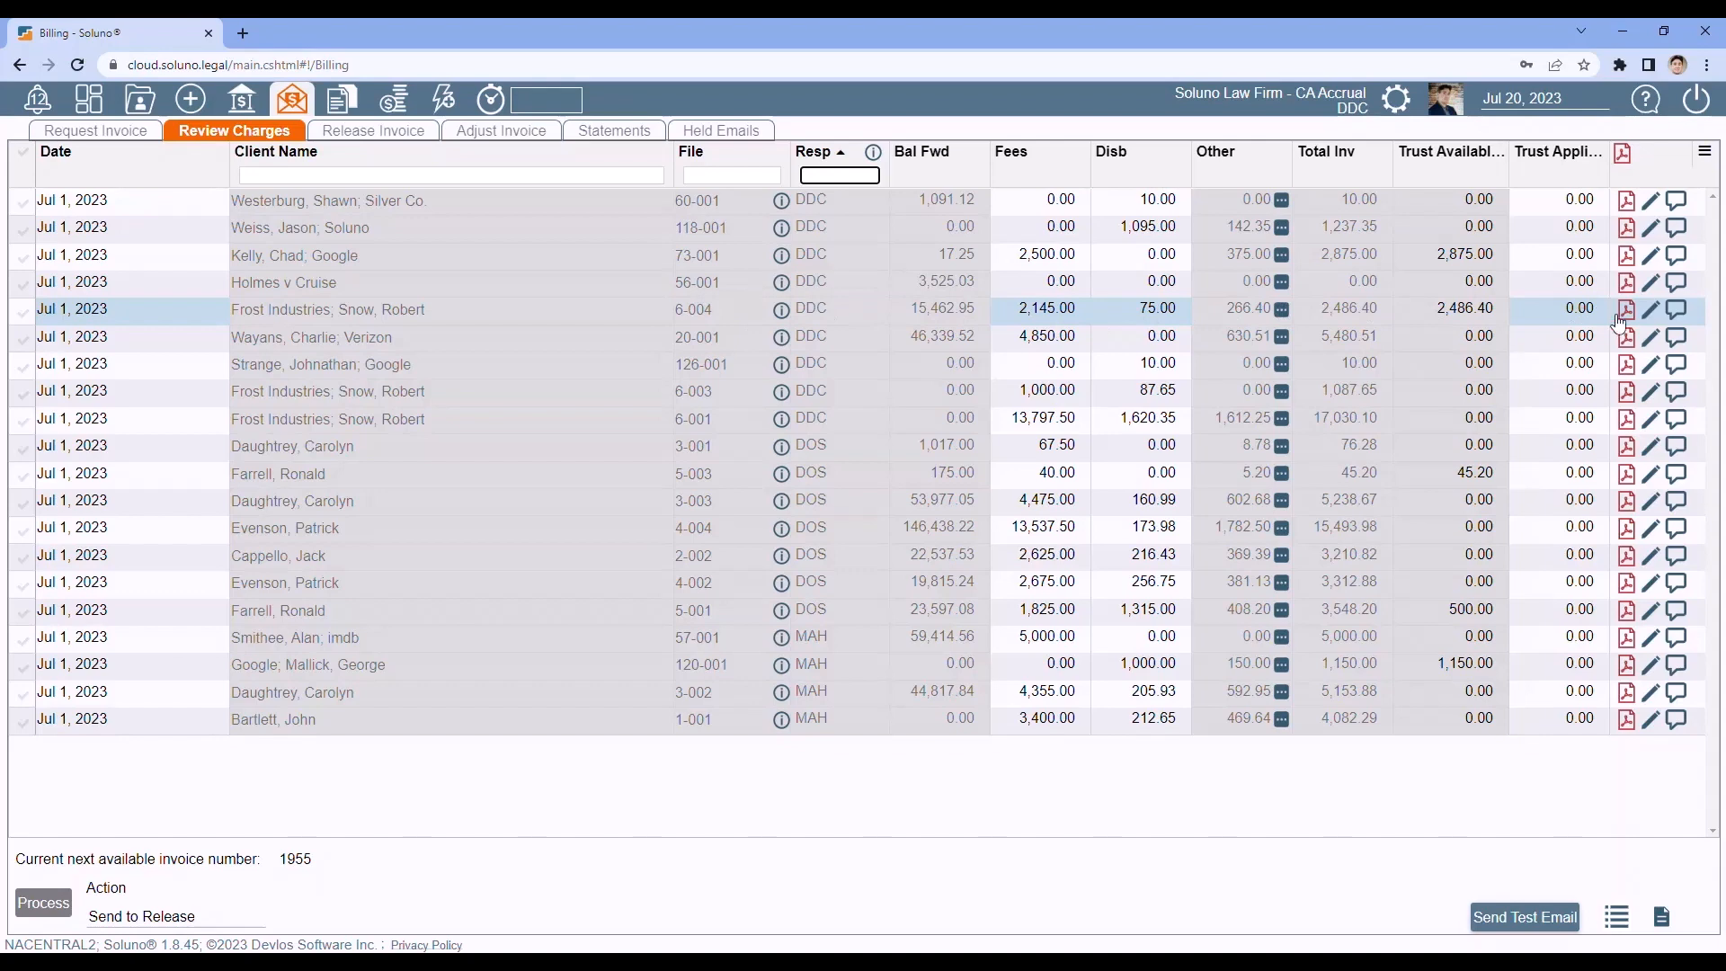
Save a billing note on file 6-004: "Missing tcwc from June 15th for .3 for DDC" and "Missing Courier charge for June 28 for 76.99".
click(1677, 313)
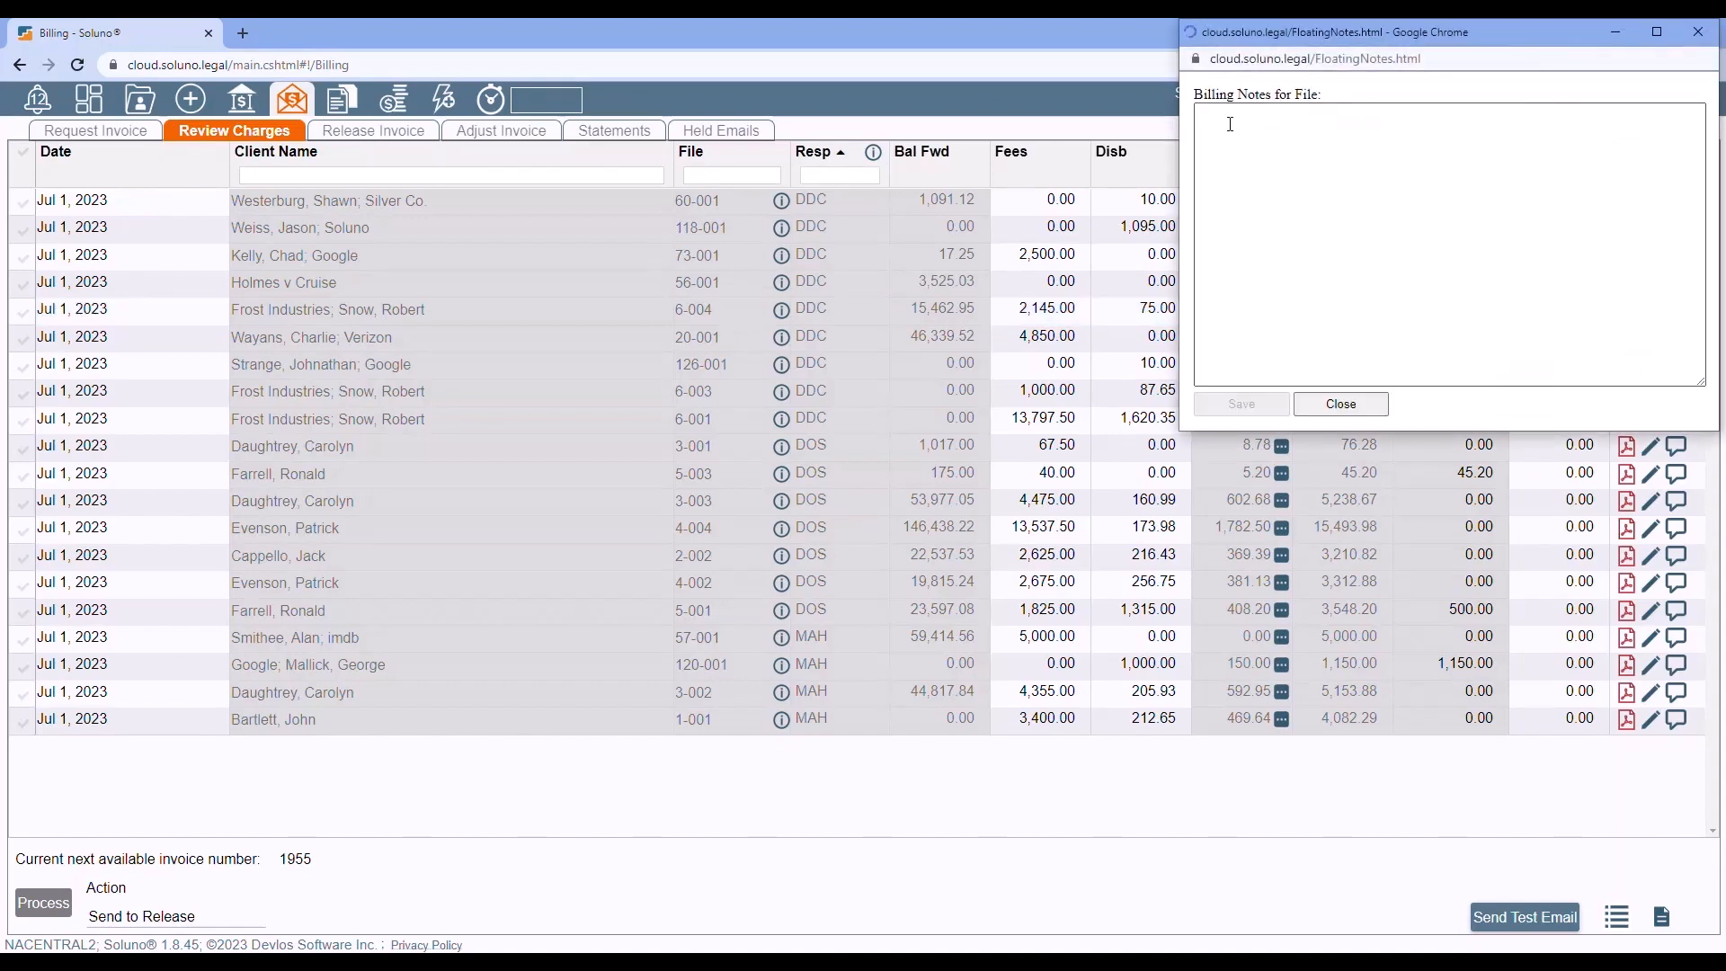
click(1227, 123)
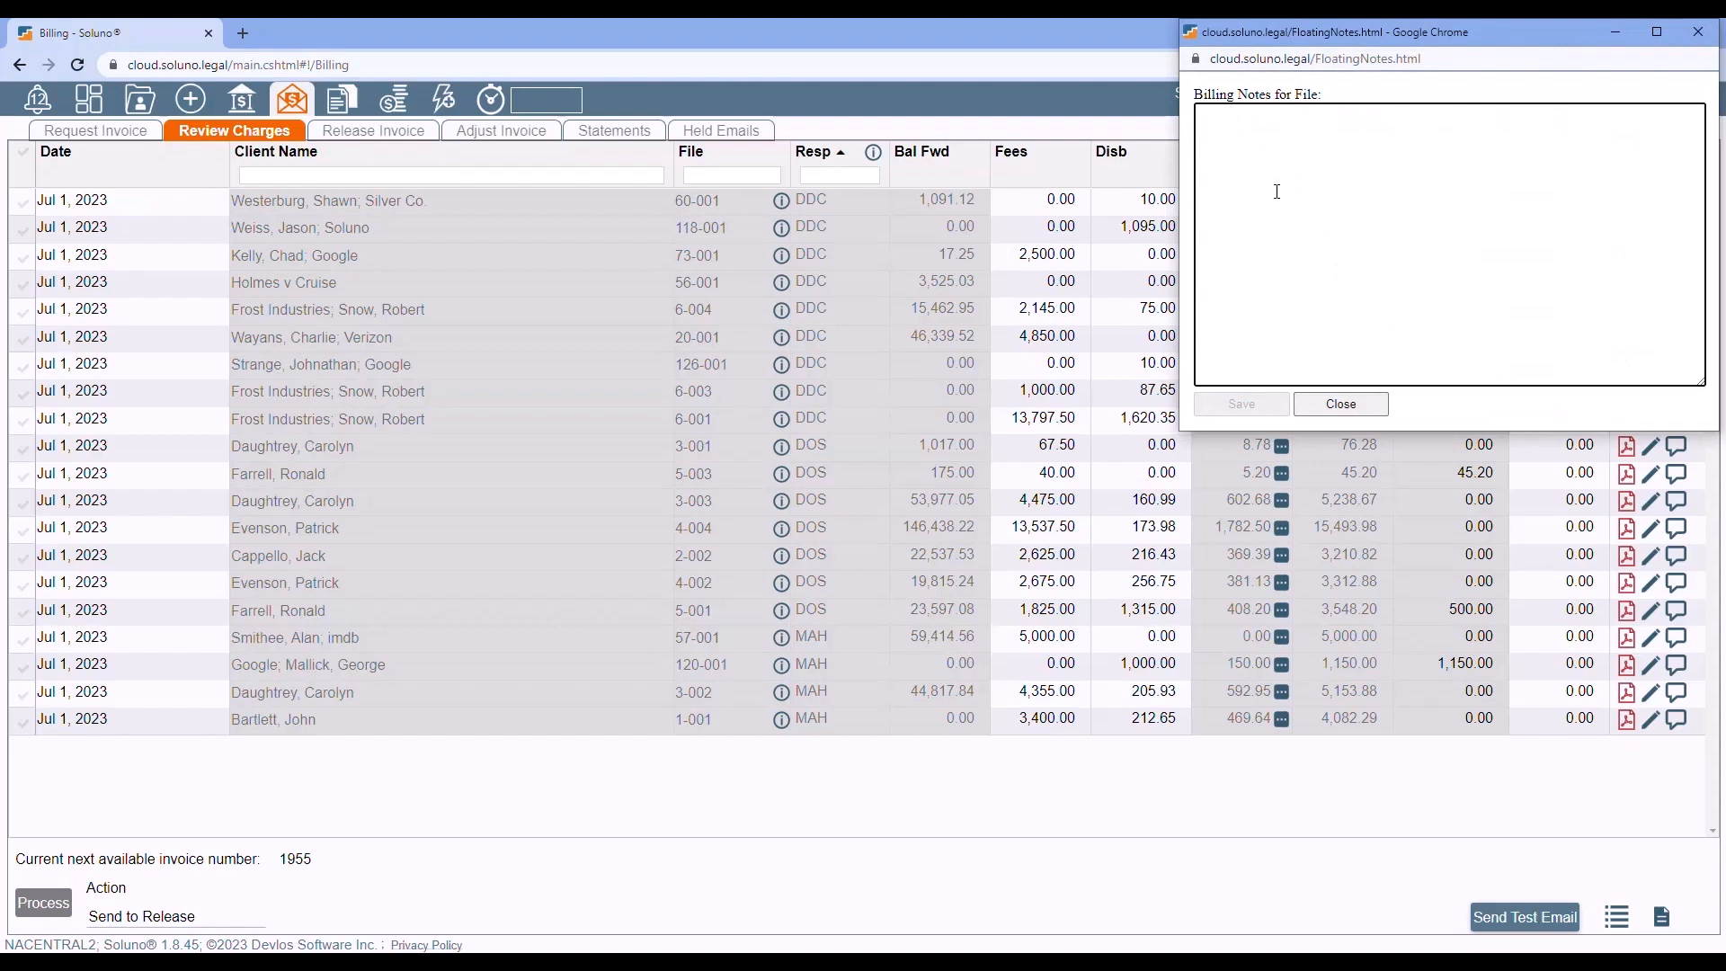
text(Missing tcwc from June 1)
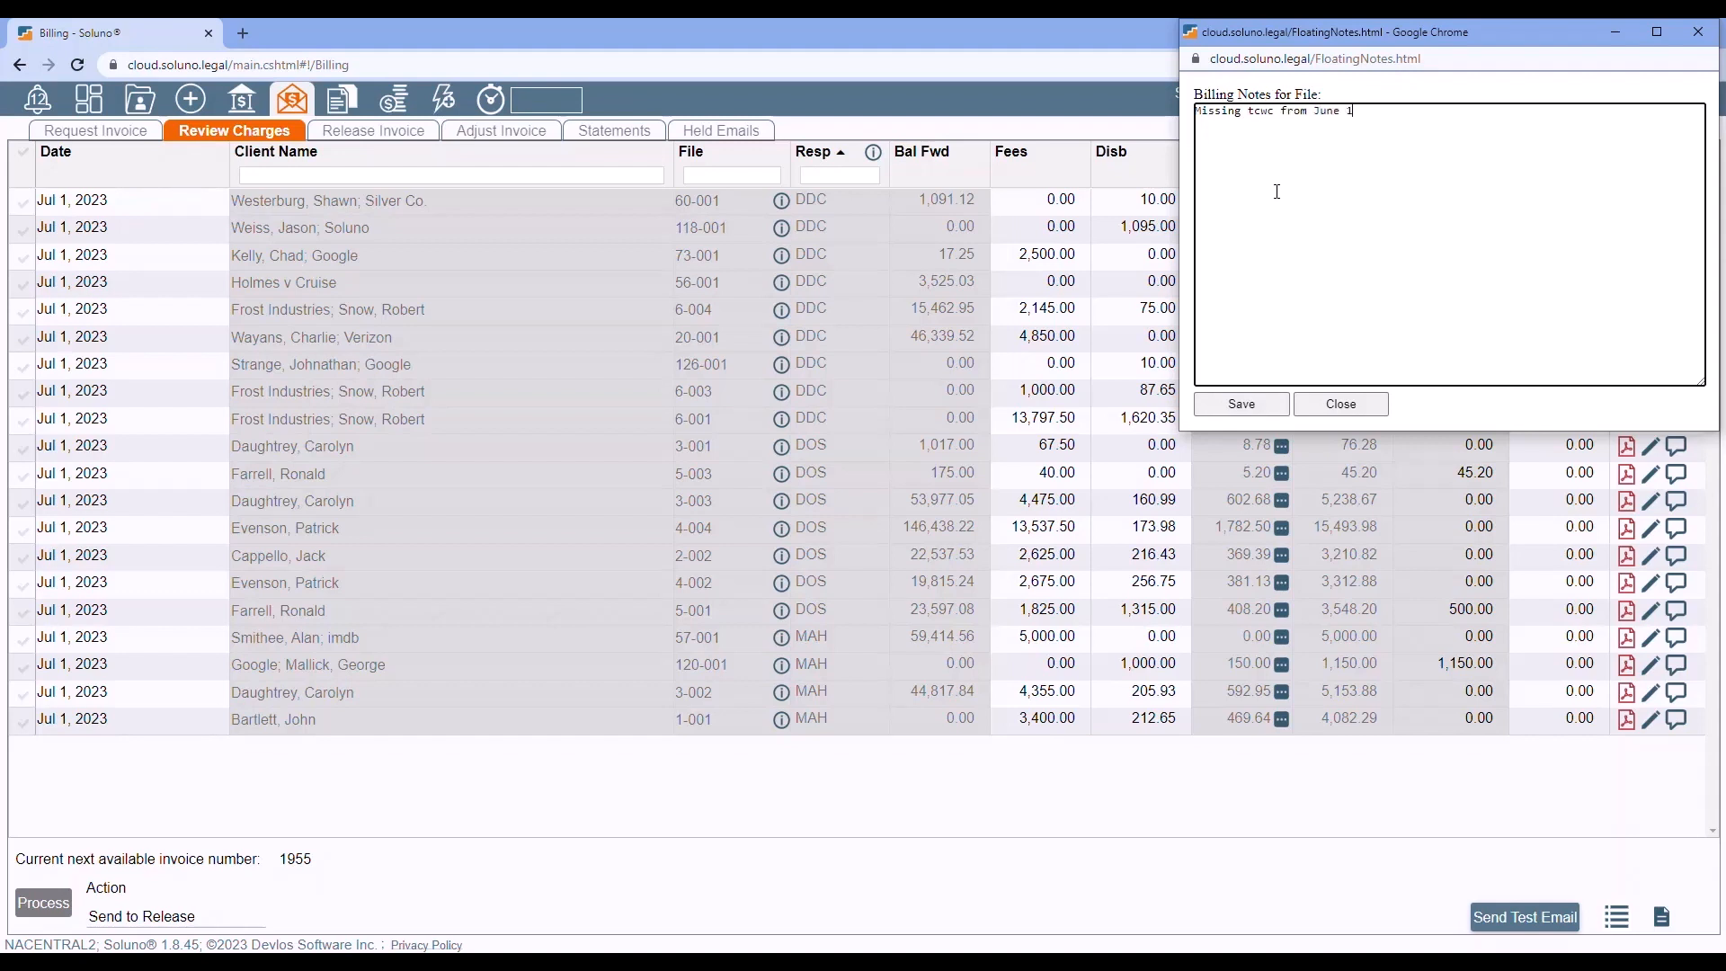
text(5th for .3 for DDC)
key(Return)
text(Missing Courier charge for Ju)
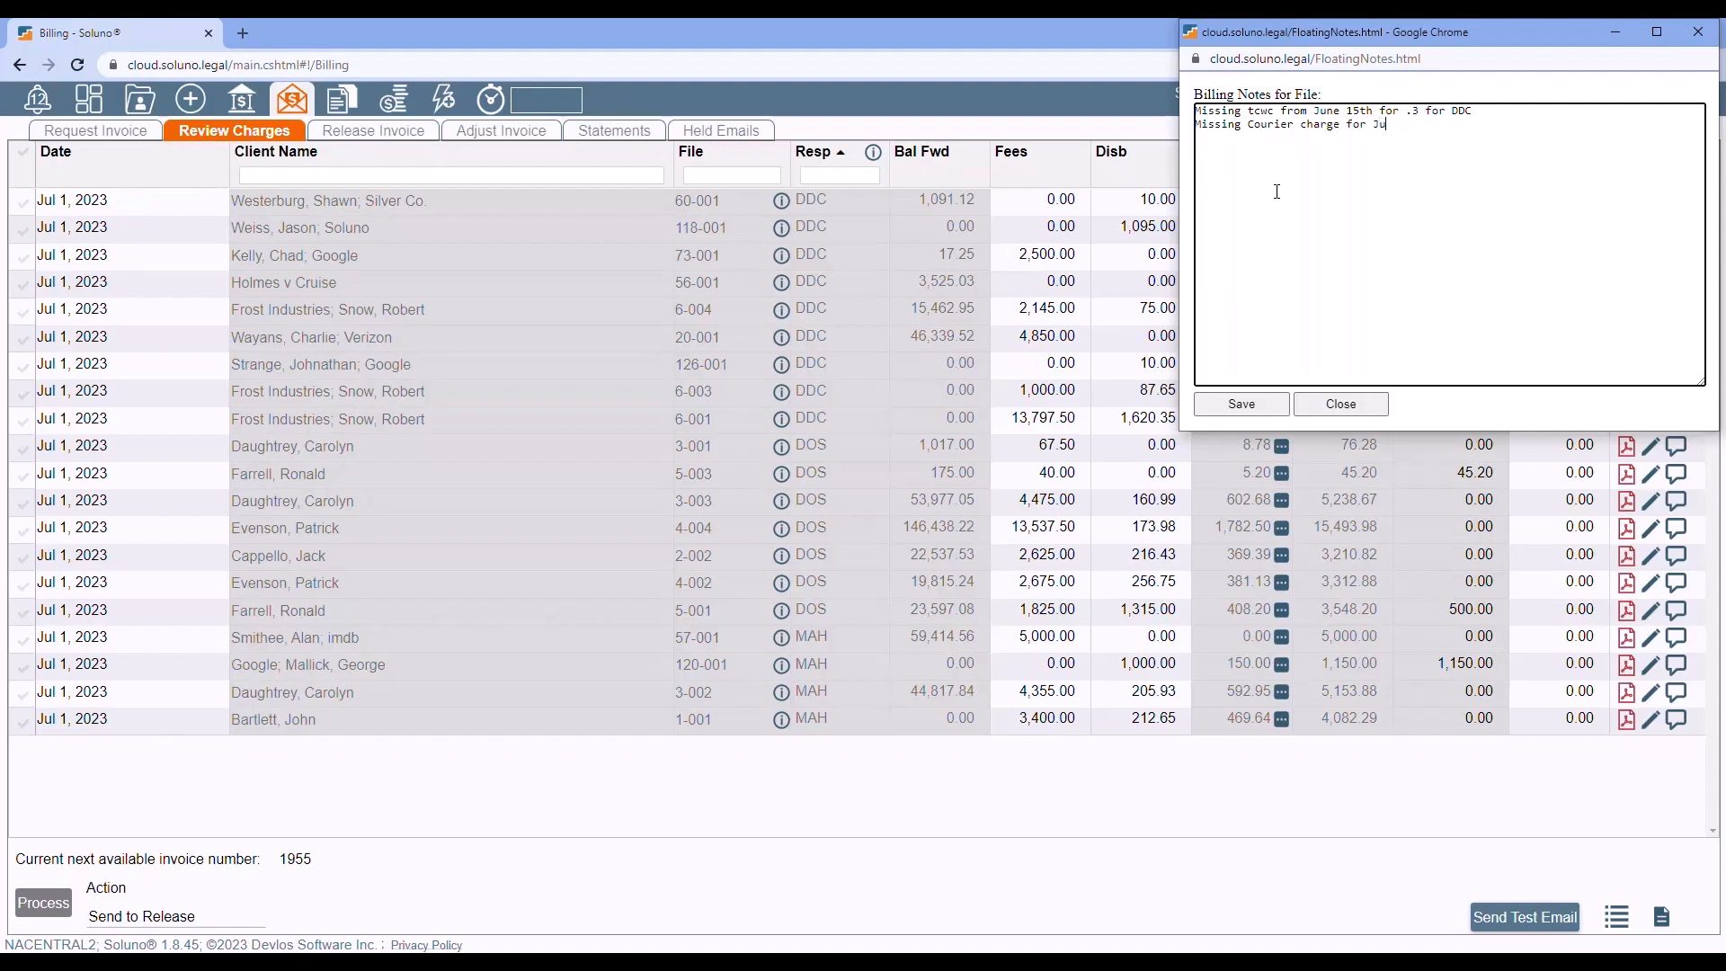
text(ne 28 for 76.99)
click(1241, 404)
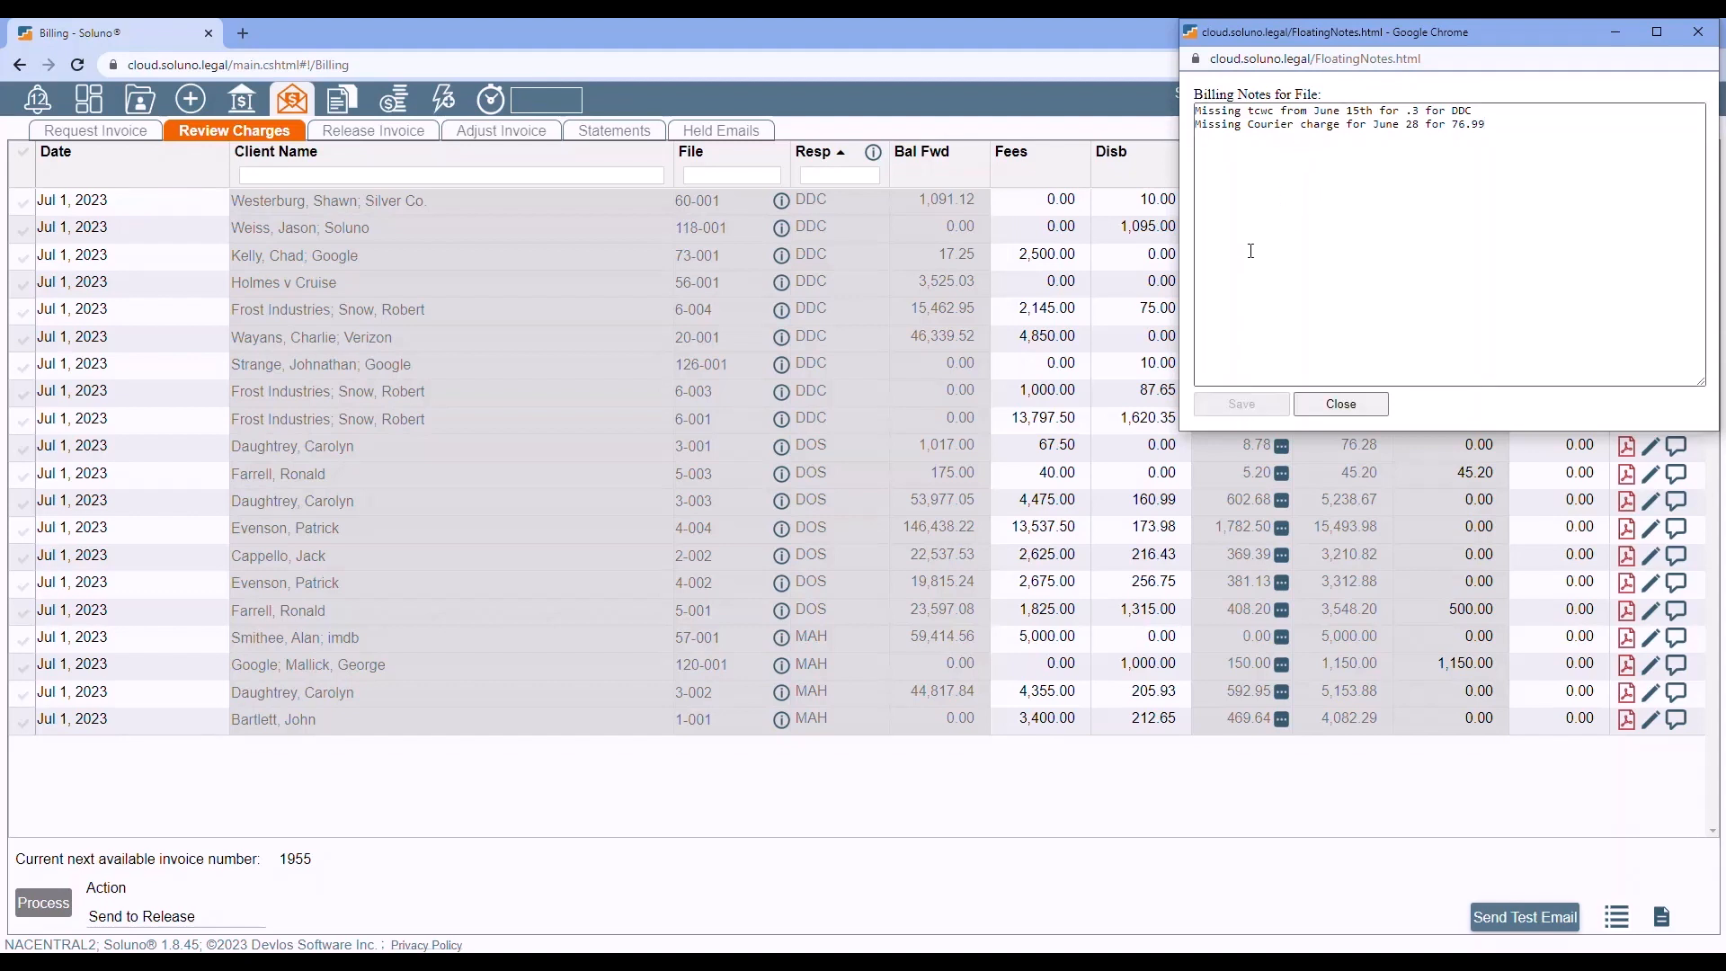
click(1342, 404)
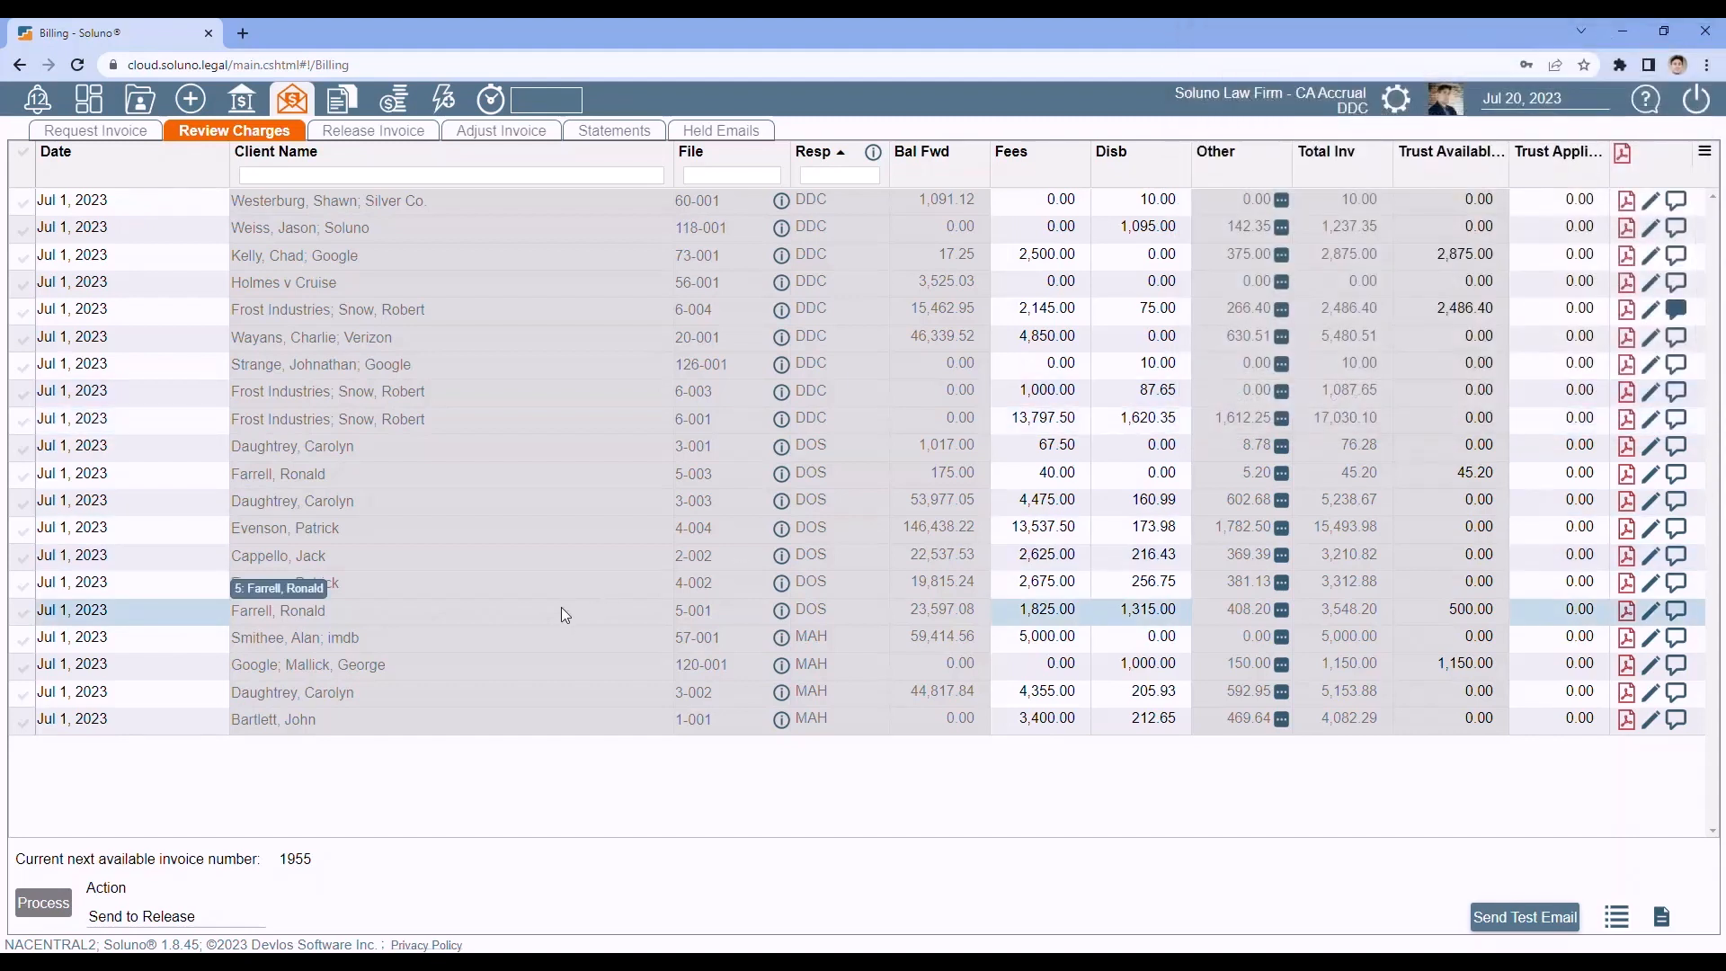
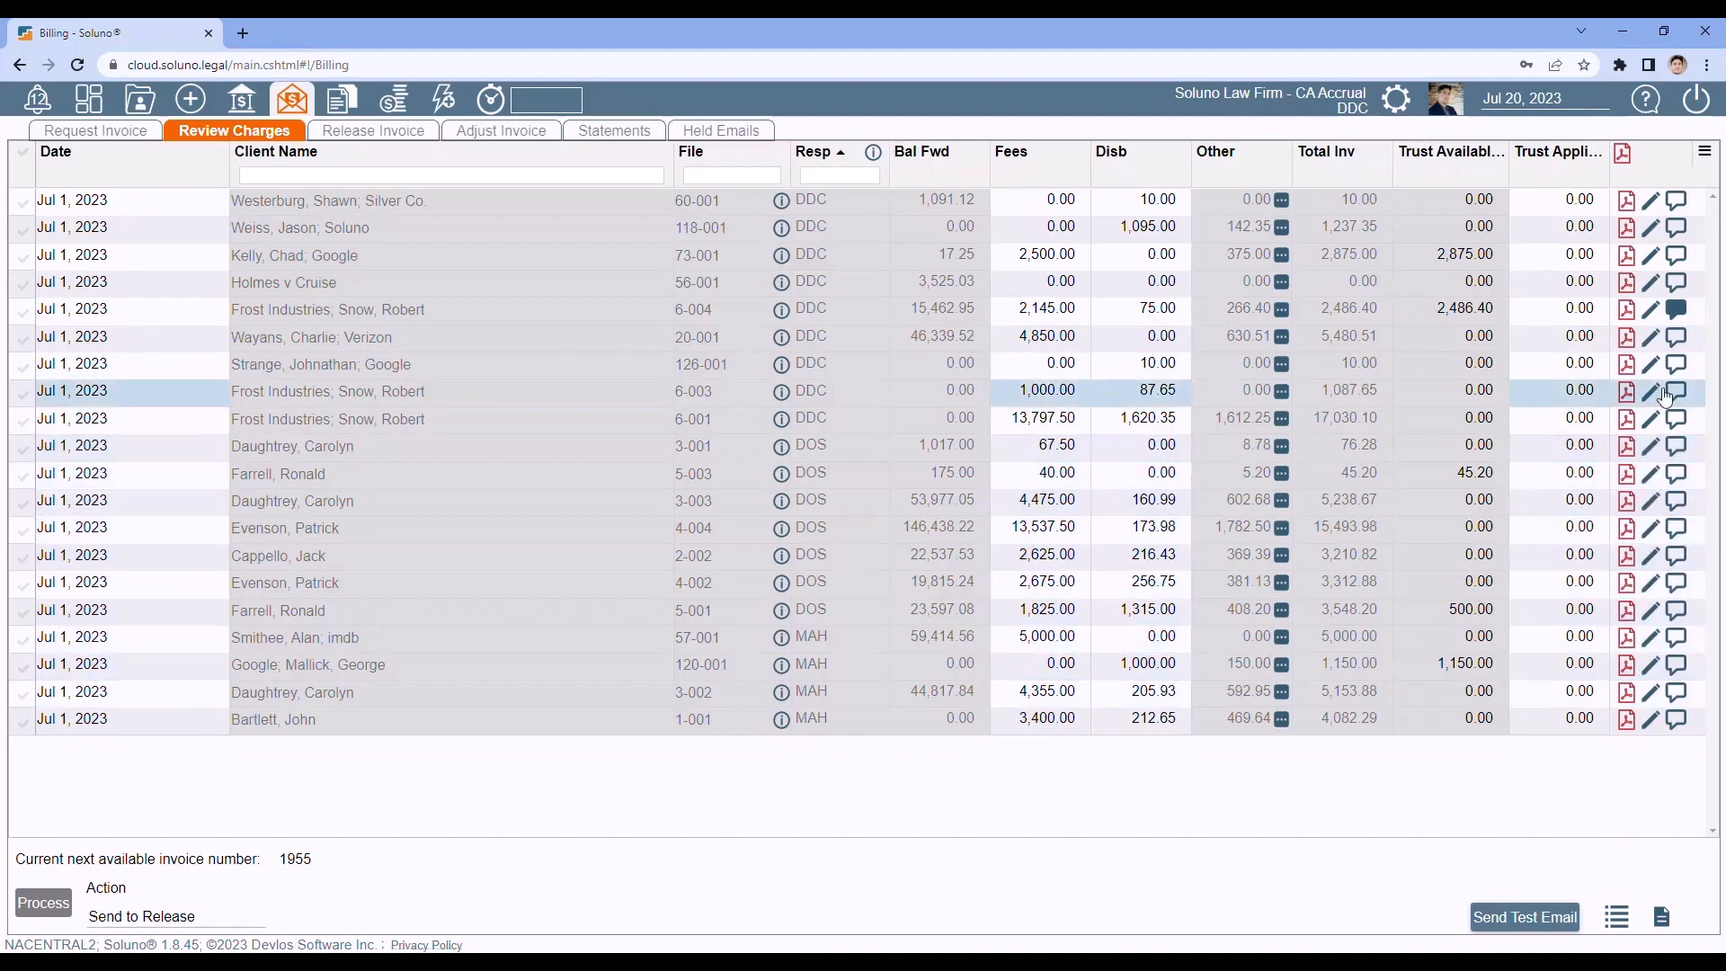
Reopen file 6-004's billing note and move it clear of the charges list.
click(1678, 311)
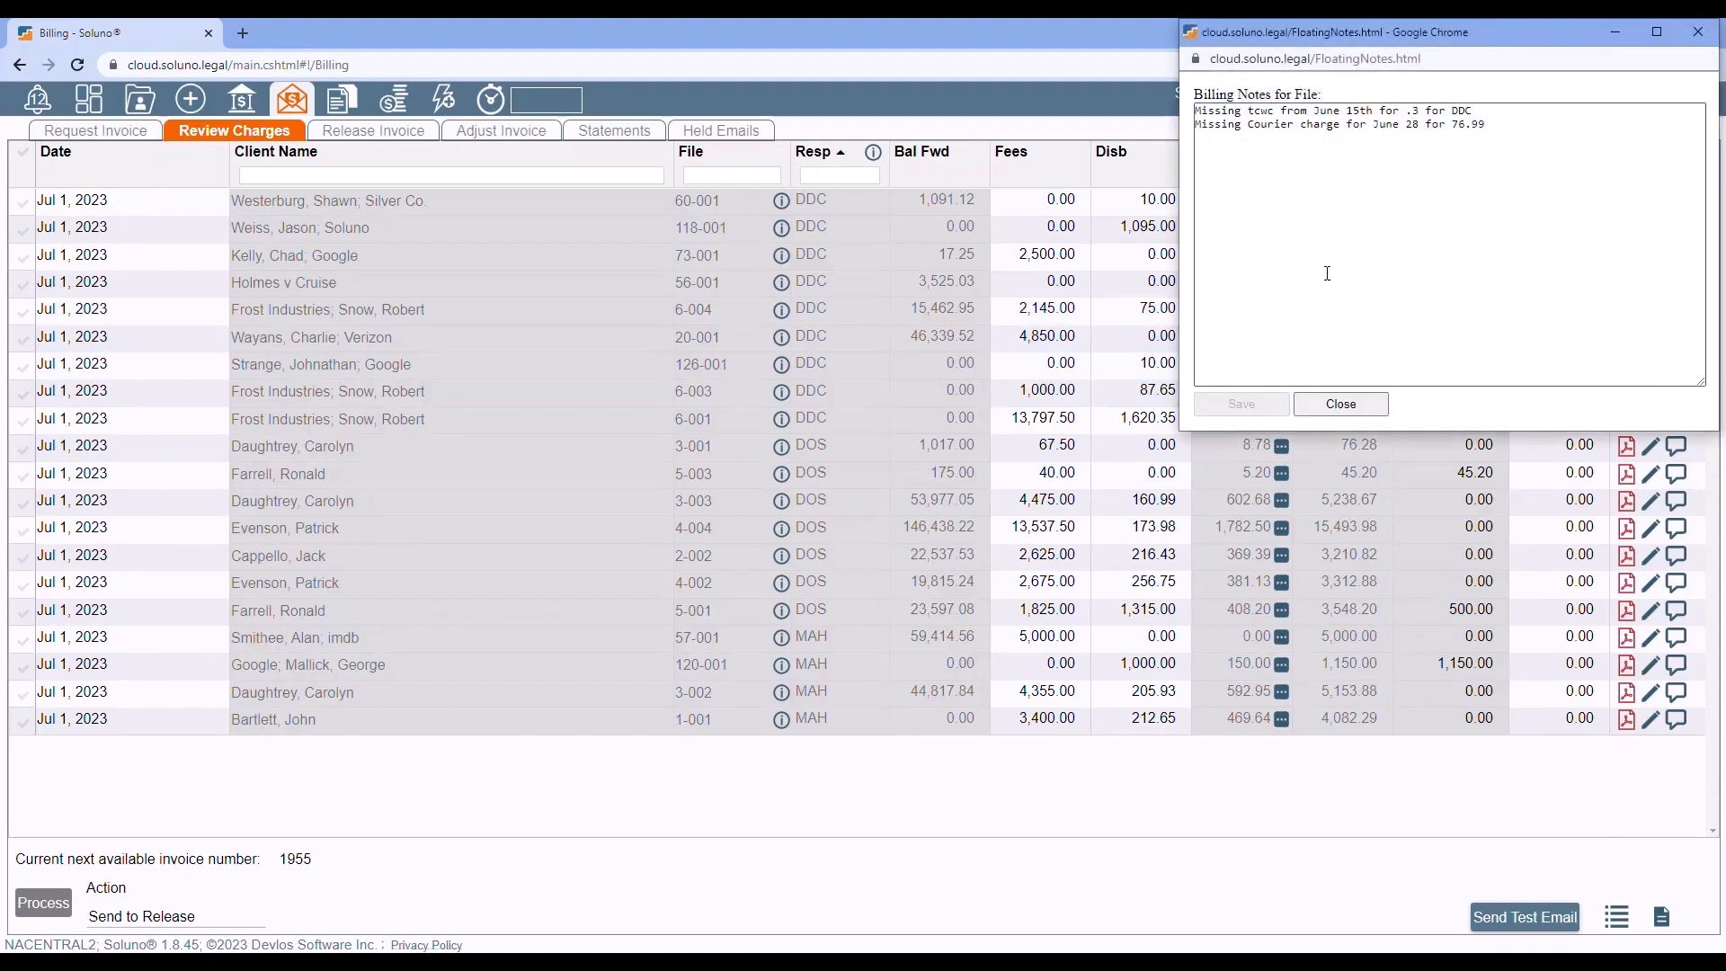
drag(1335, 29, 1725, 244)
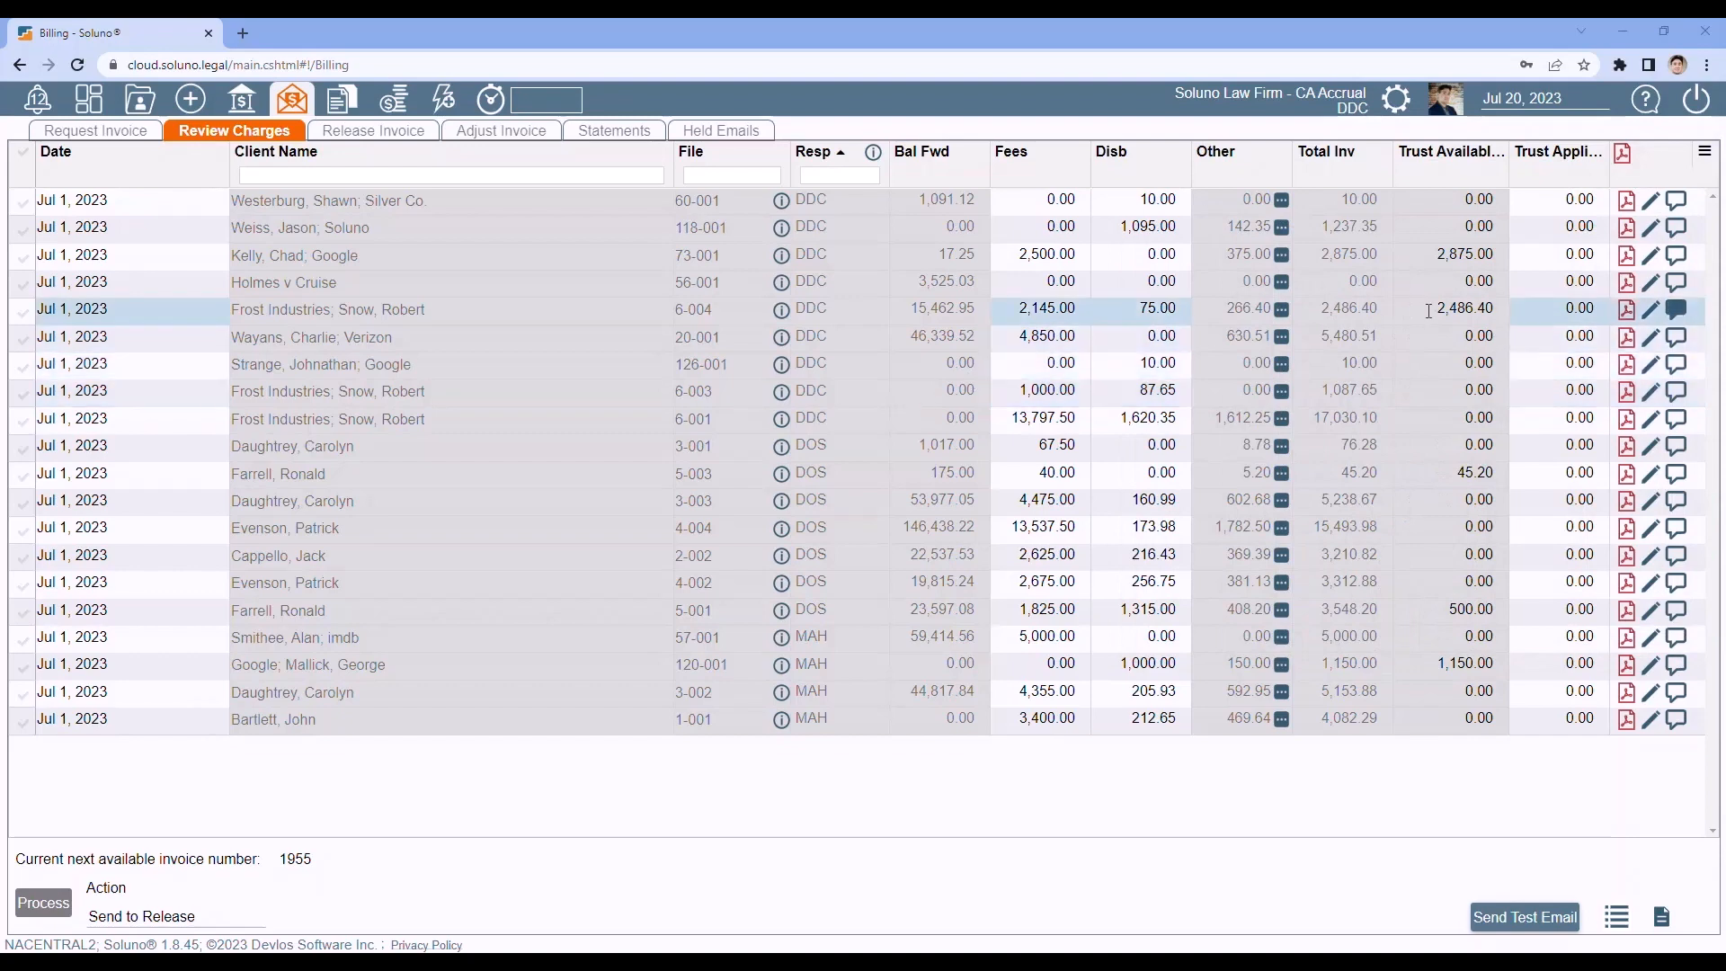
Open file 6-004's charges with the time entries expanded, and check the June 24 DDC entry without changing it.
click(1652, 316)
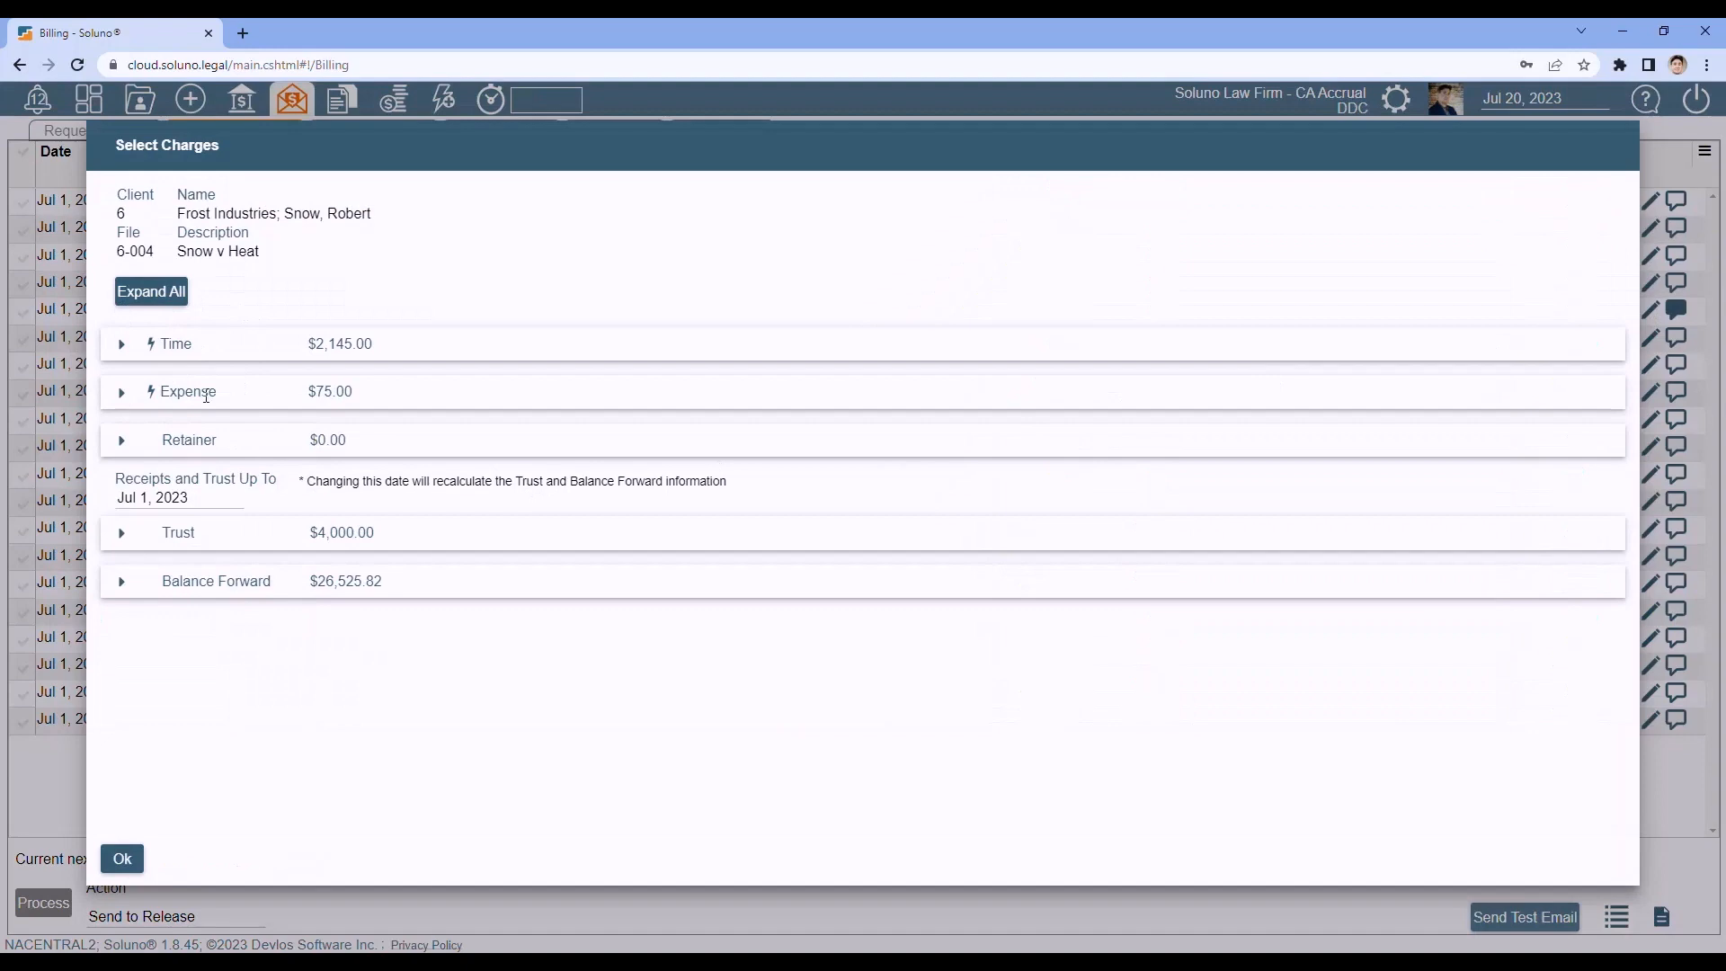
click(121, 345)
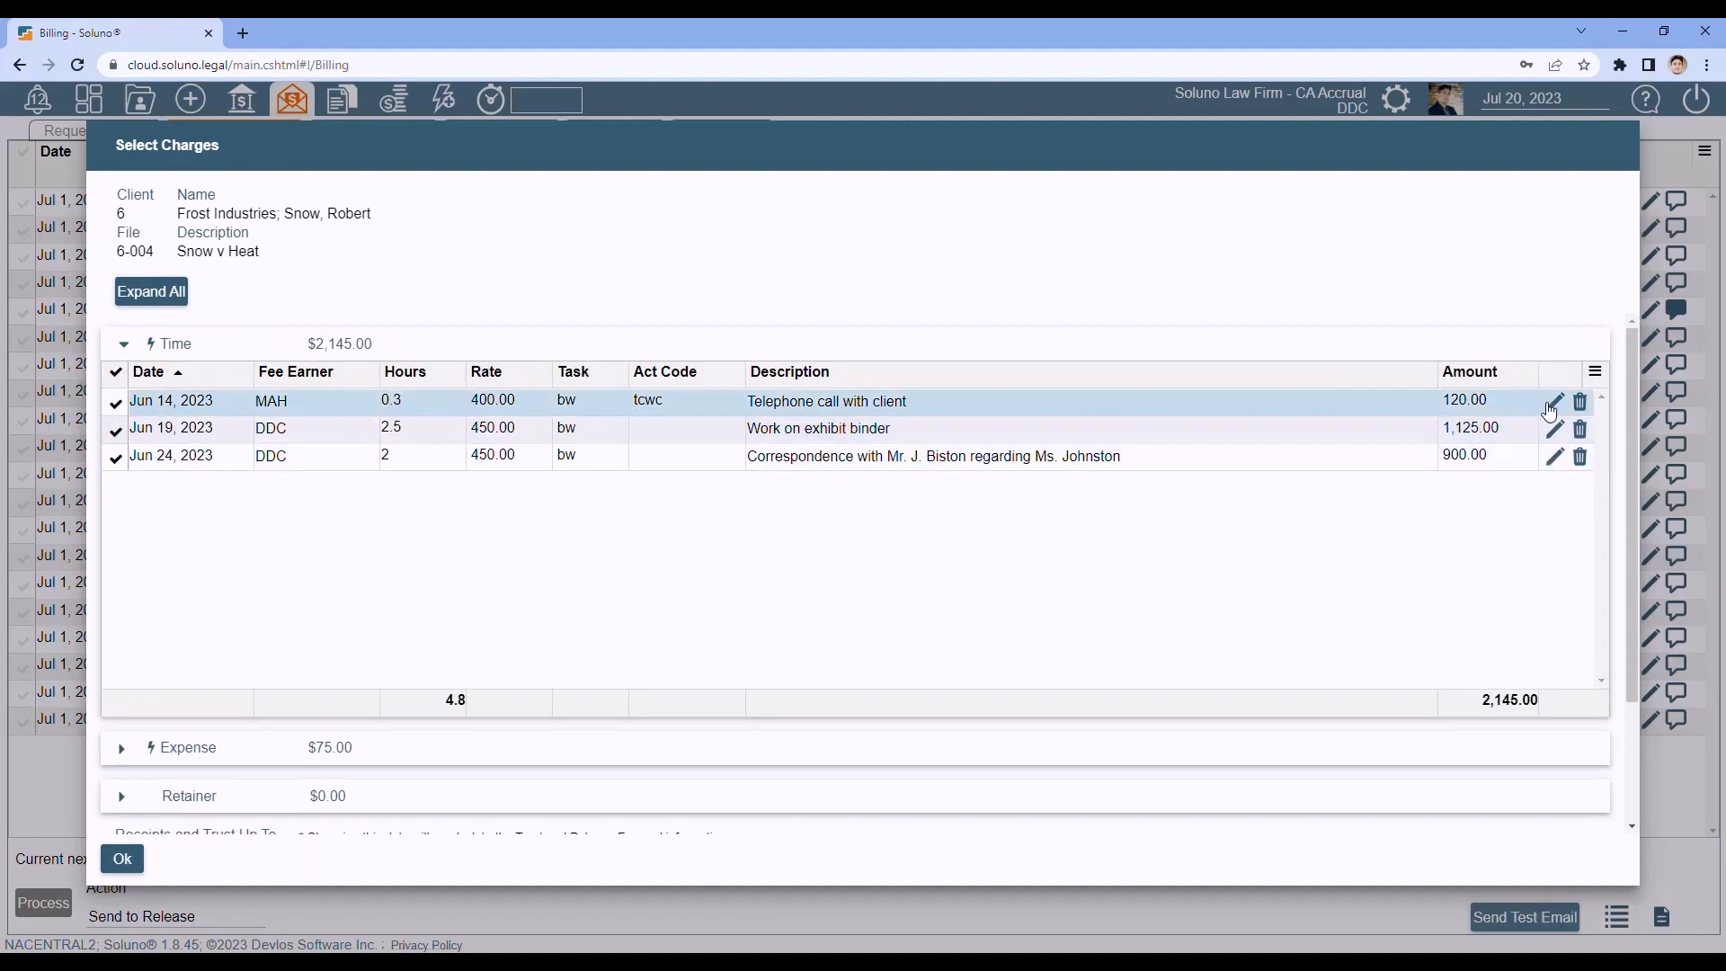
click(1557, 461)
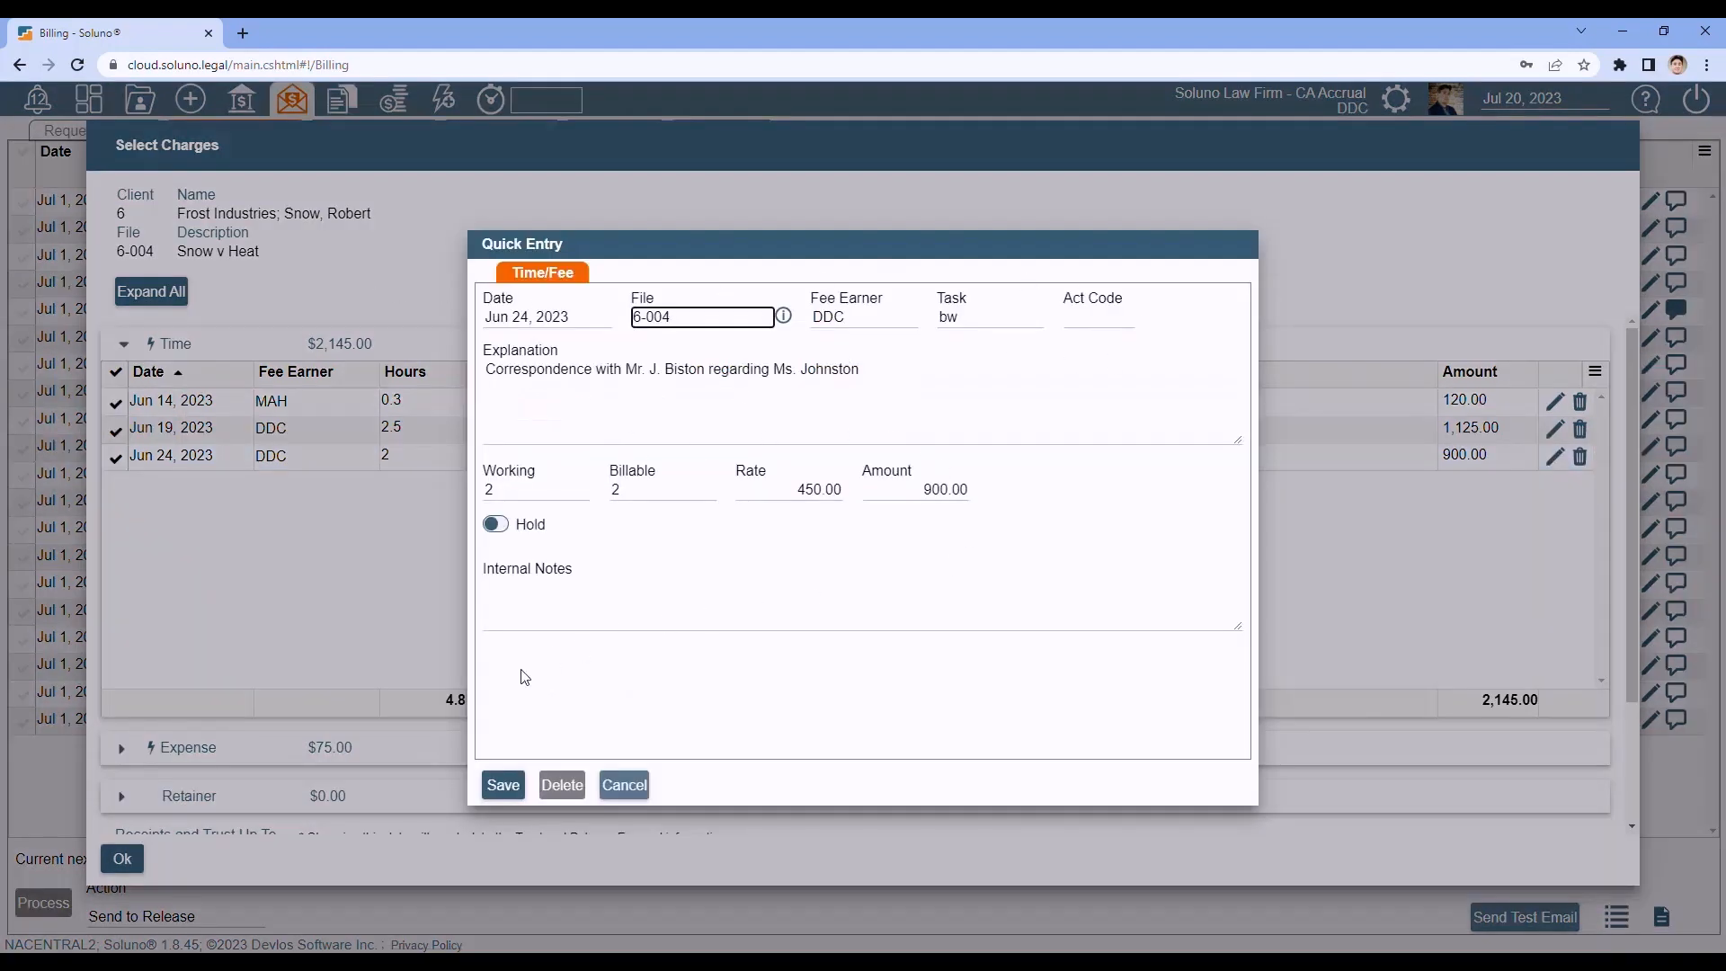
click(626, 787)
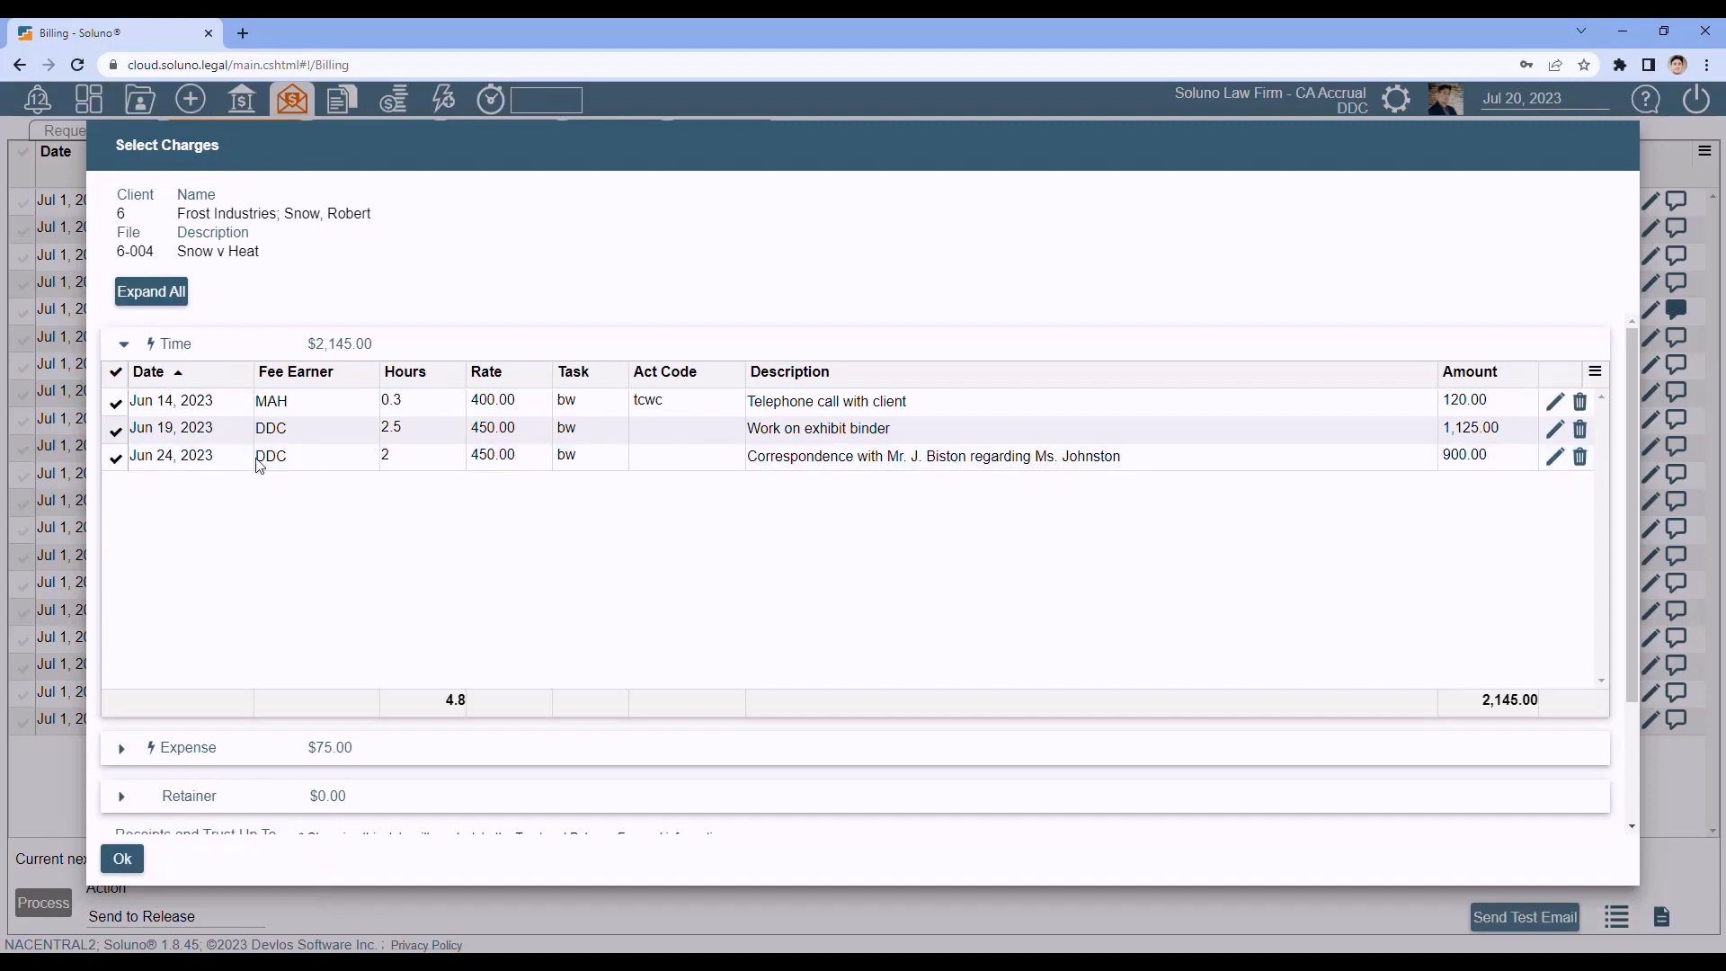
Start a new DDC time entry for file 6-004 dated Jun 15, 2023 with activity code tcwc (Telephone call with client).
click(151, 346)
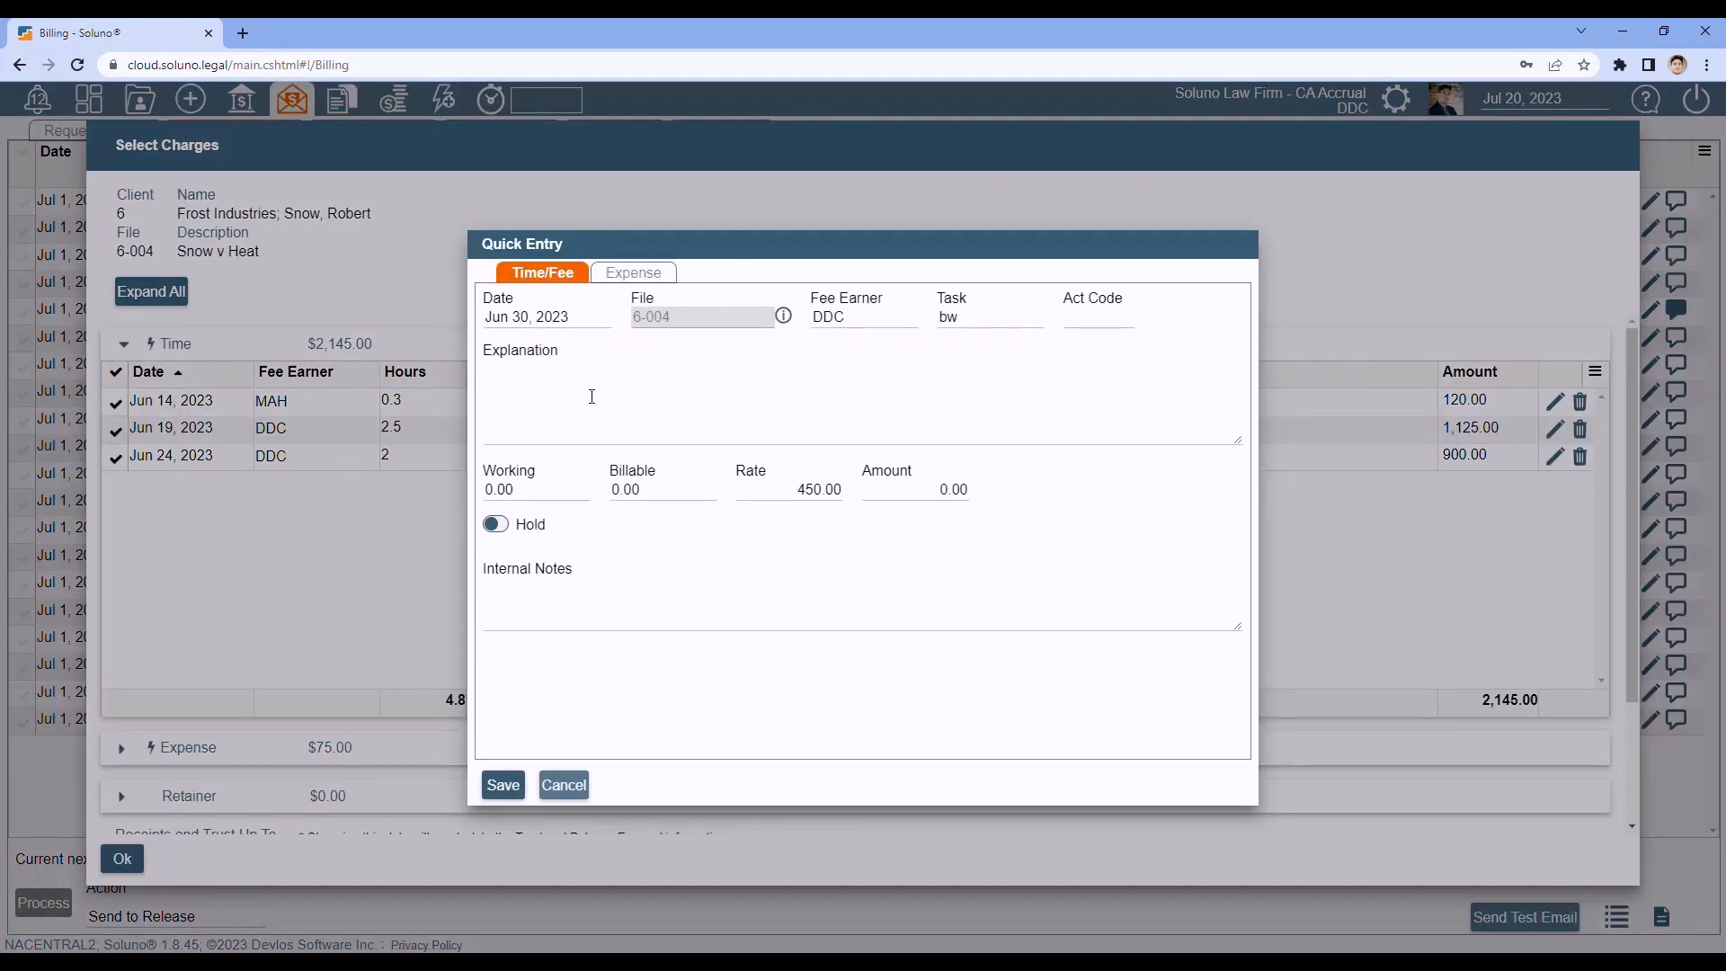
click(570, 318)
click(661, 506)
click(1096, 320)
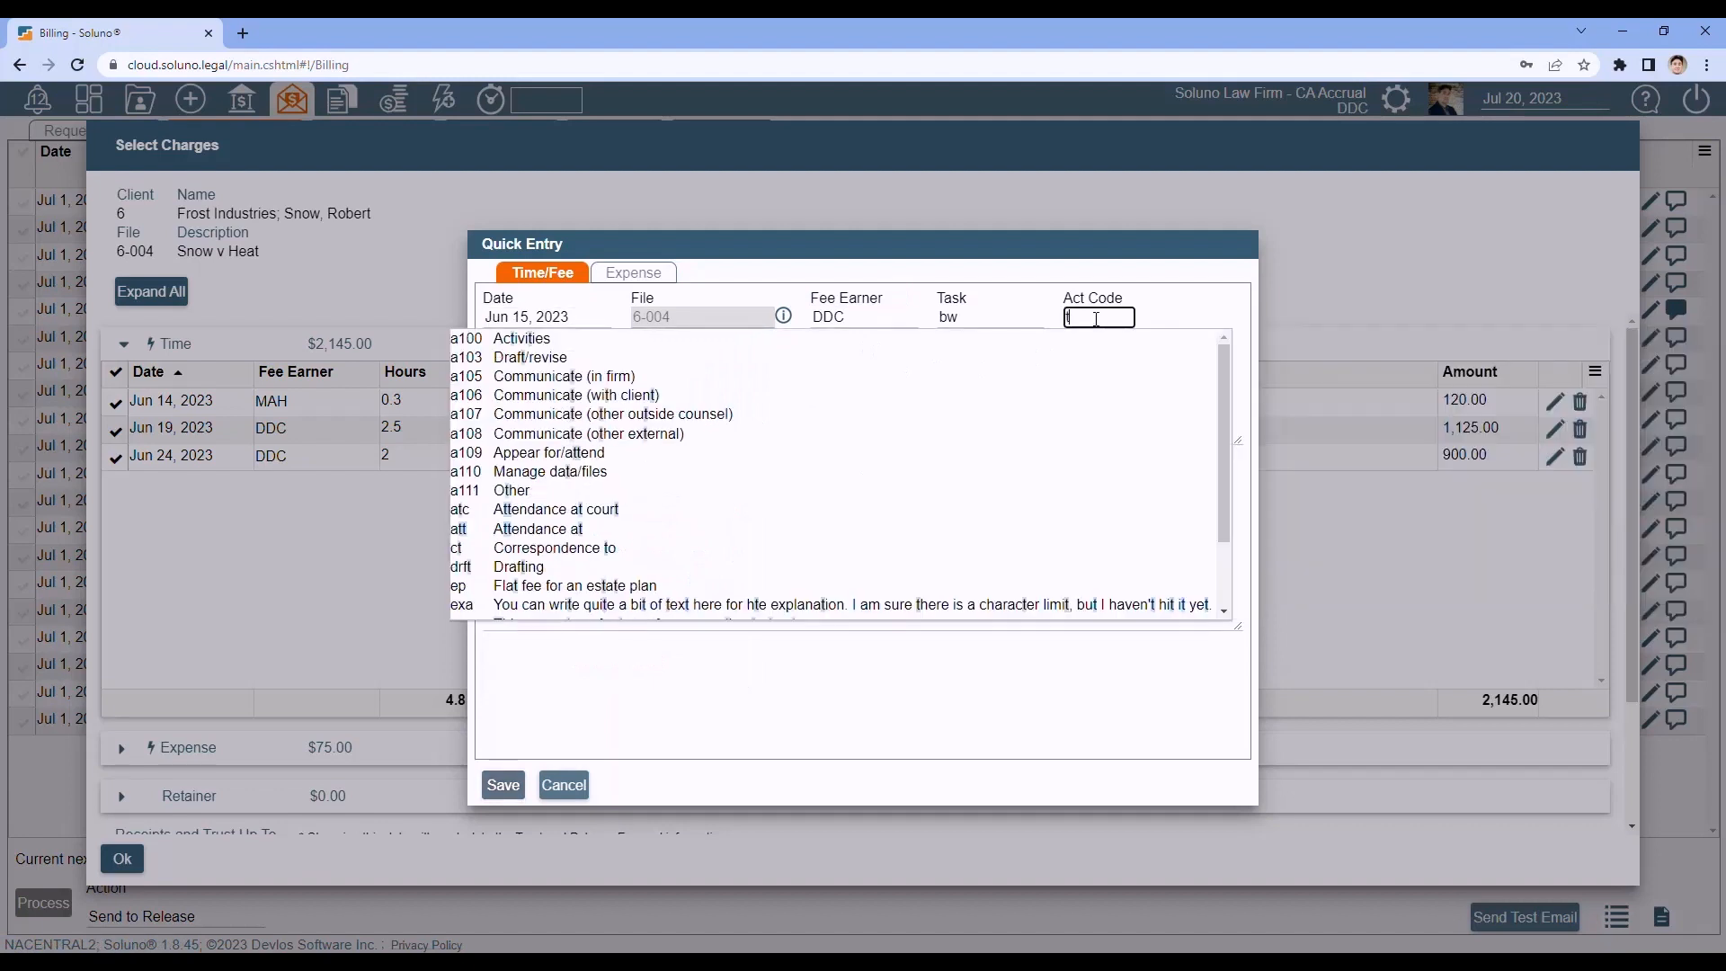
text(tcwc)
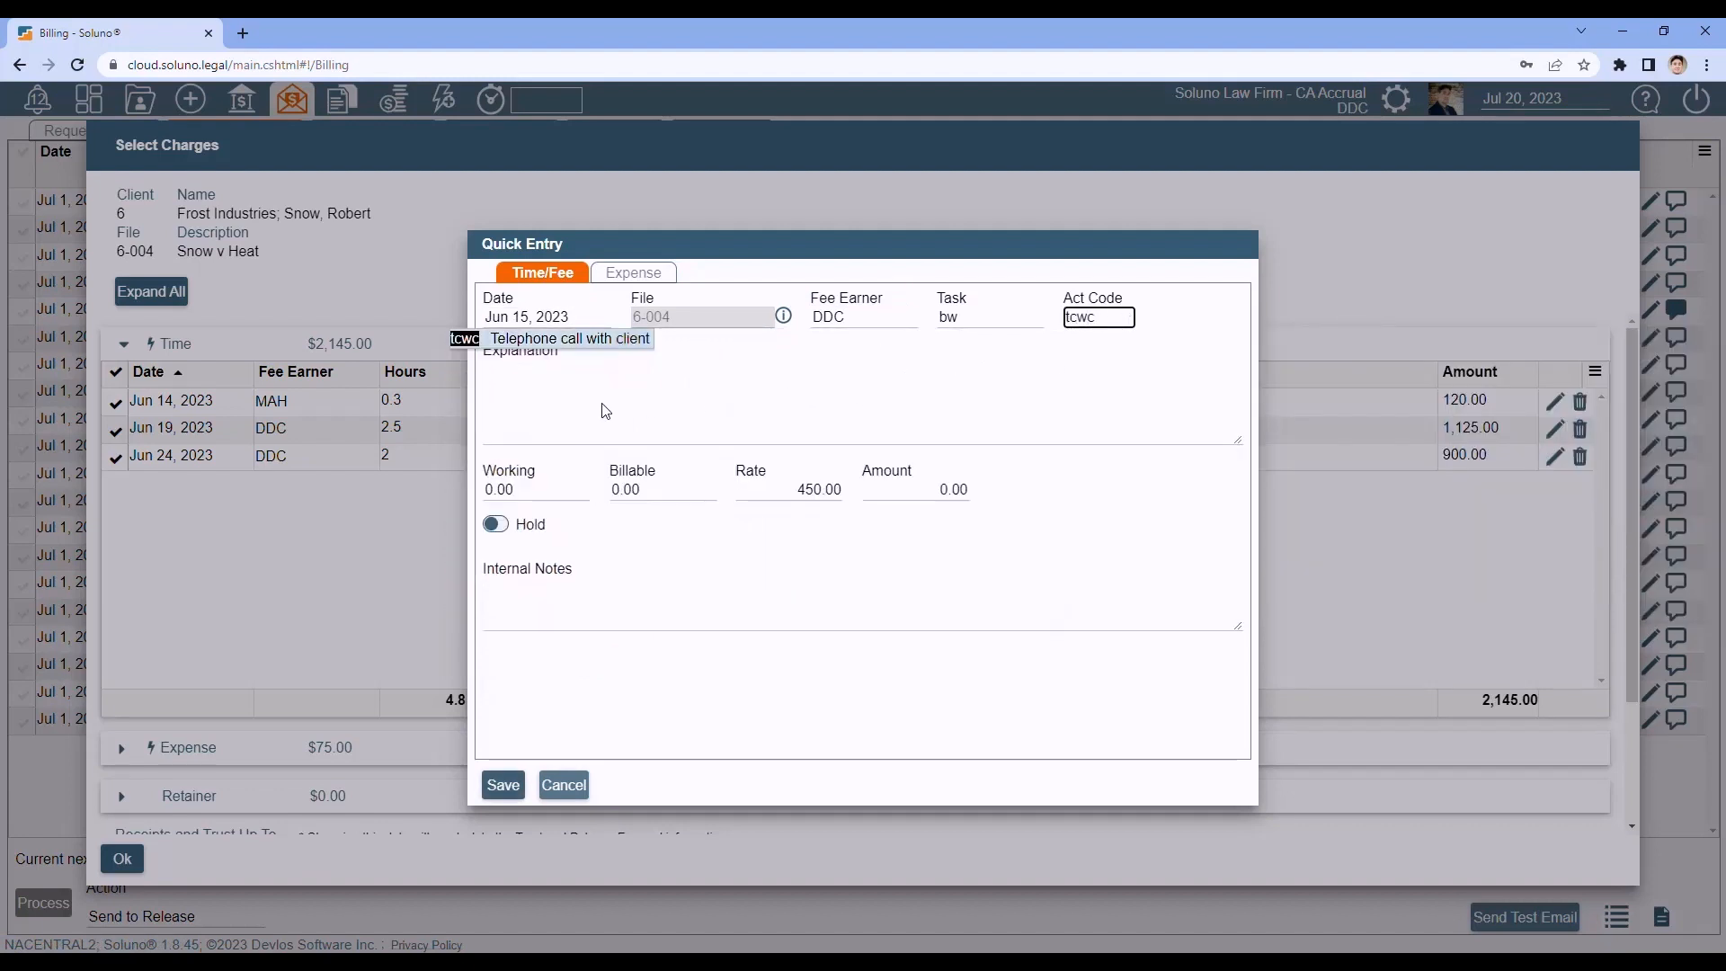
click(583, 338)
Set the new Jun 15 time entry's working hours to 0.3 and save it to file 6-004.
click(562, 492)
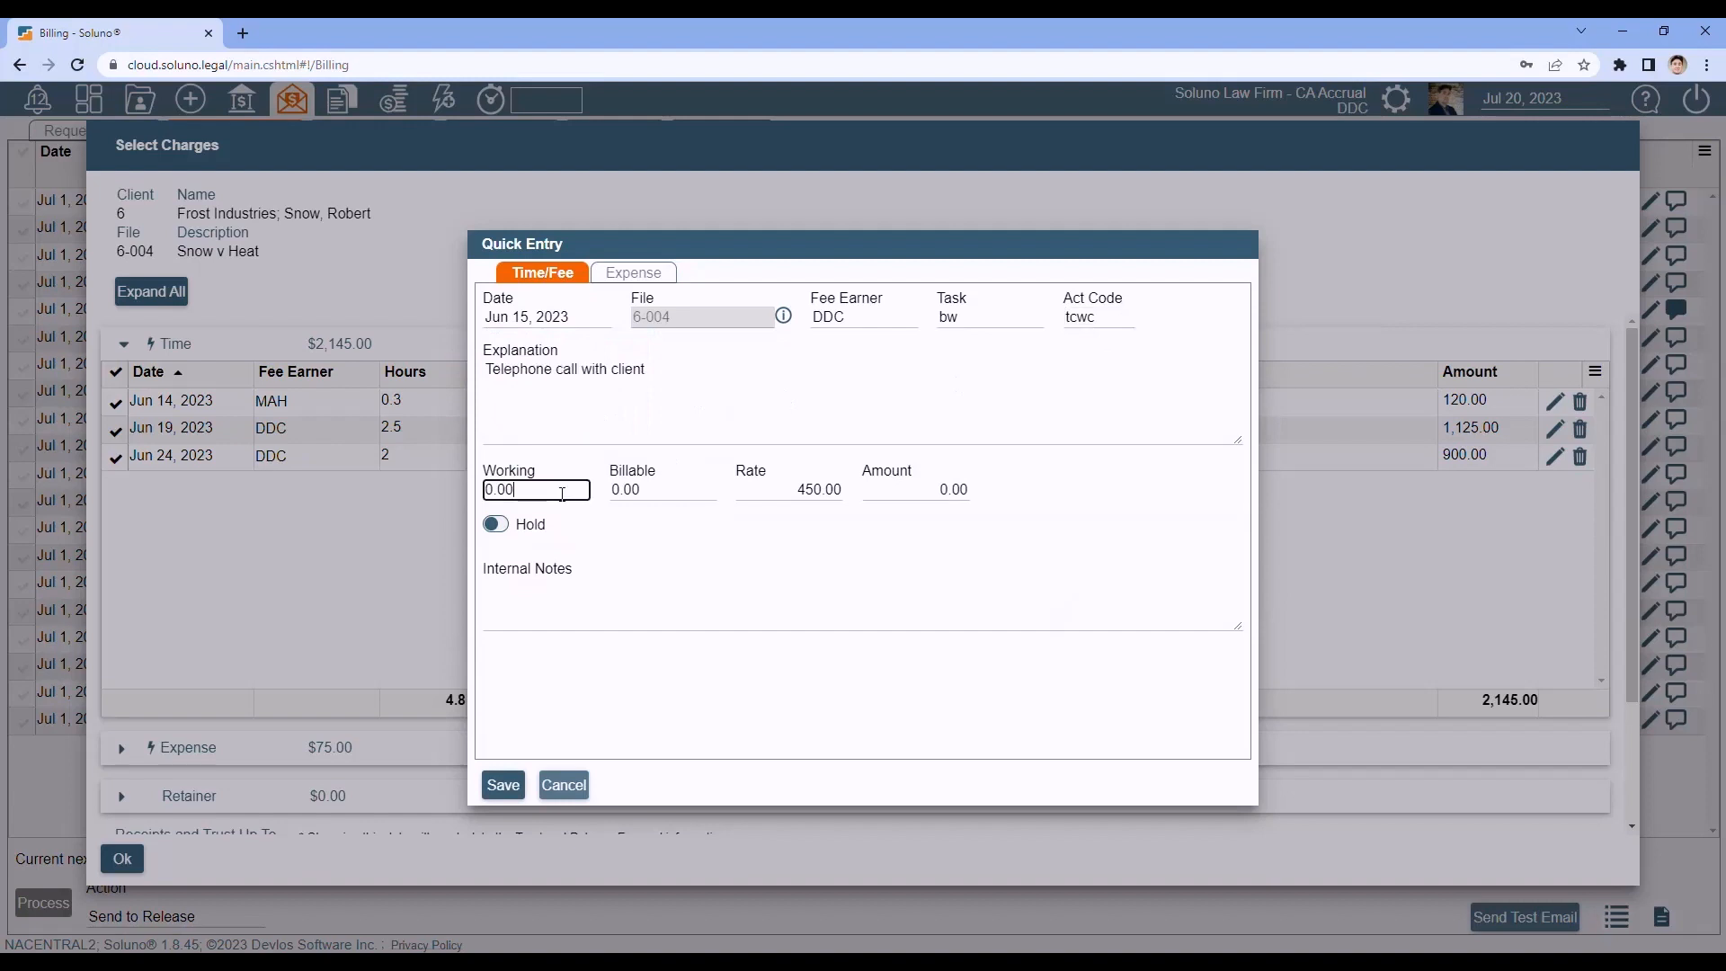
double_click(506, 489)
text(0.3)
key(Tab)
key(Tab)
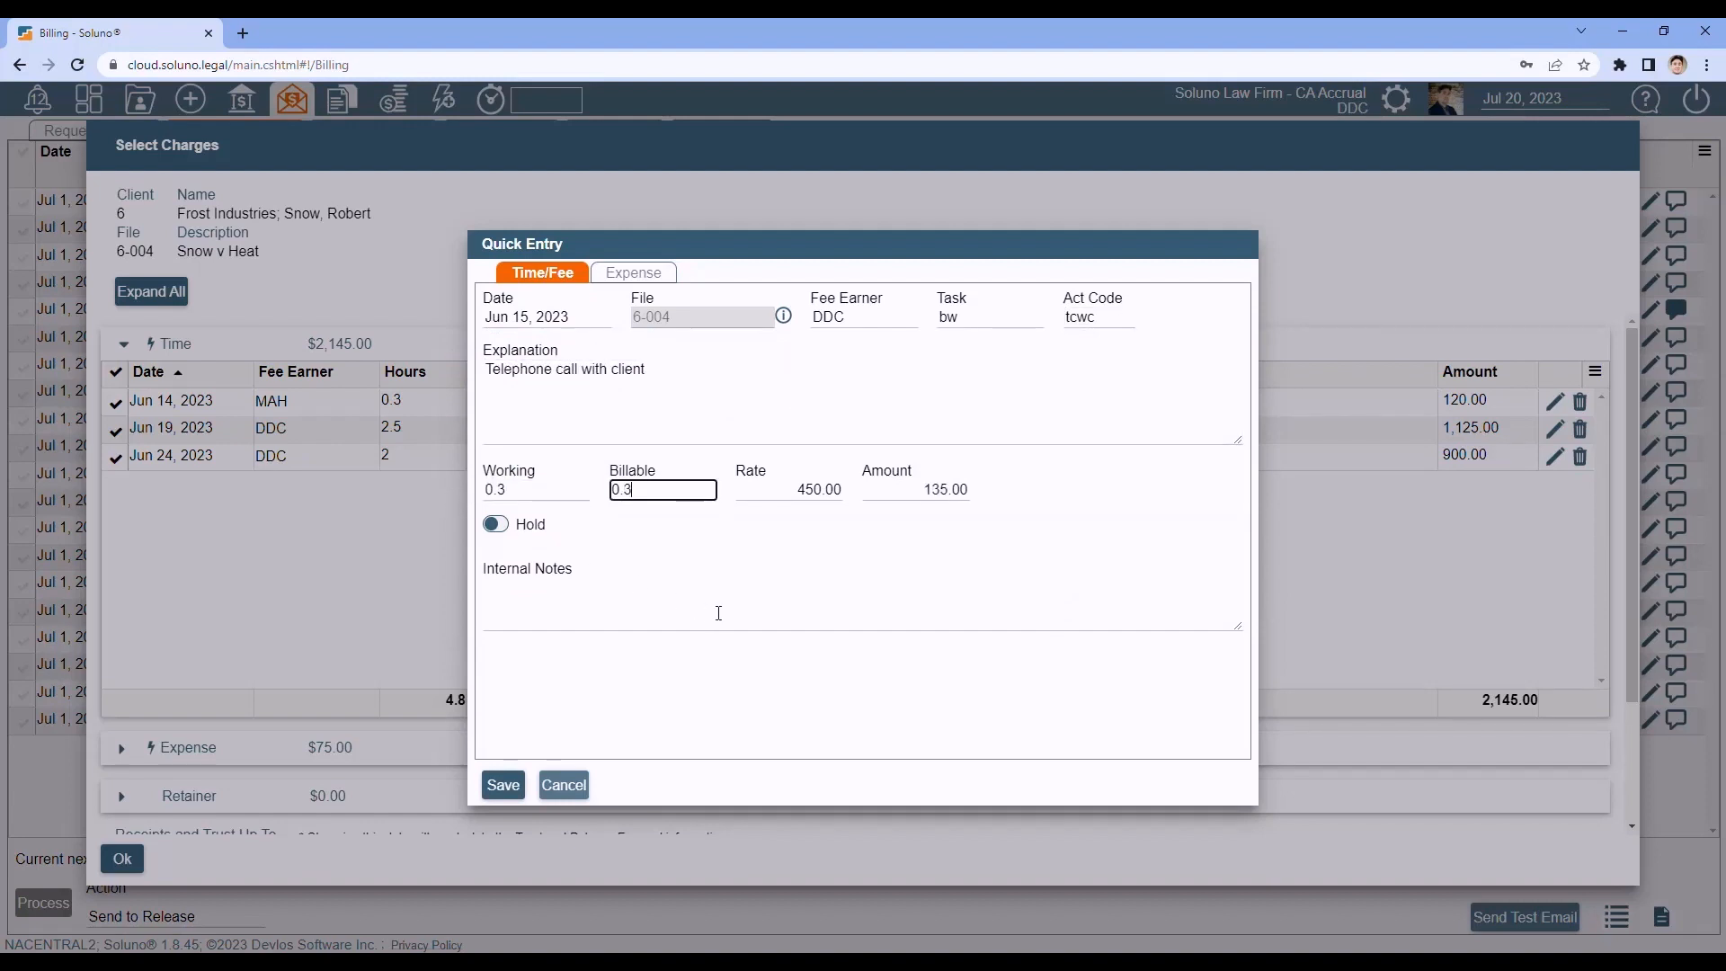
click(503, 786)
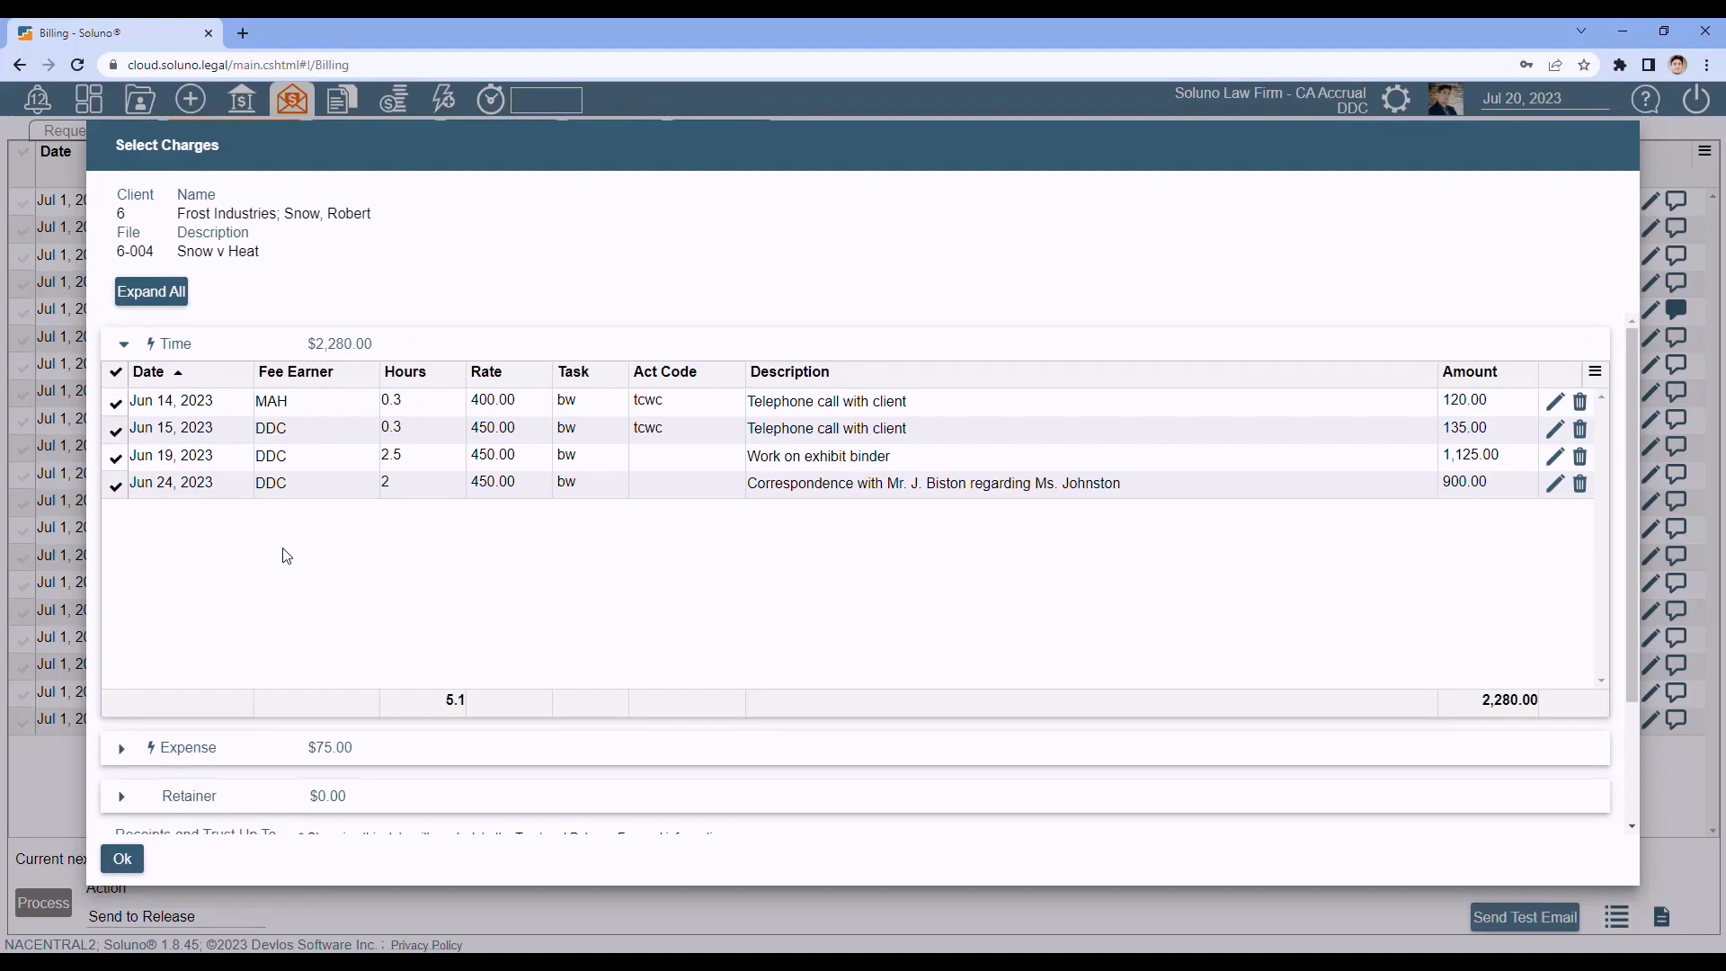
Exclude and re-include the Jun 24 DDC time entry, and show the Internal Notes column before hiding it again.
click(114, 493)
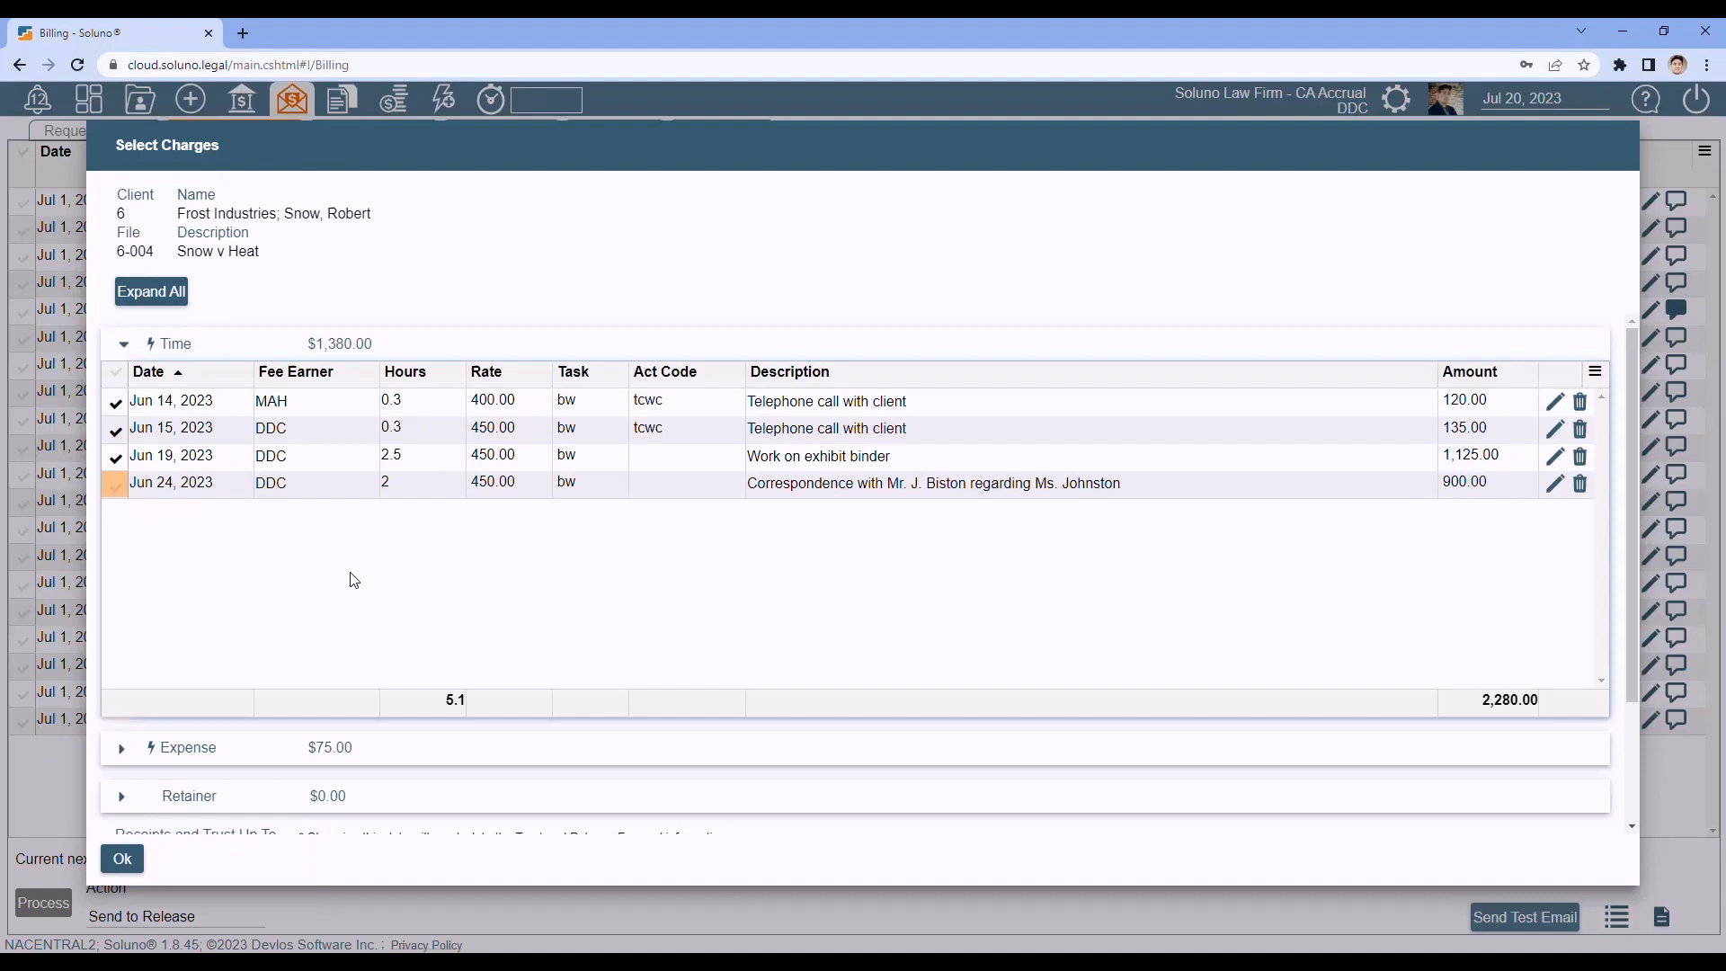
click(116, 487)
click(1597, 376)
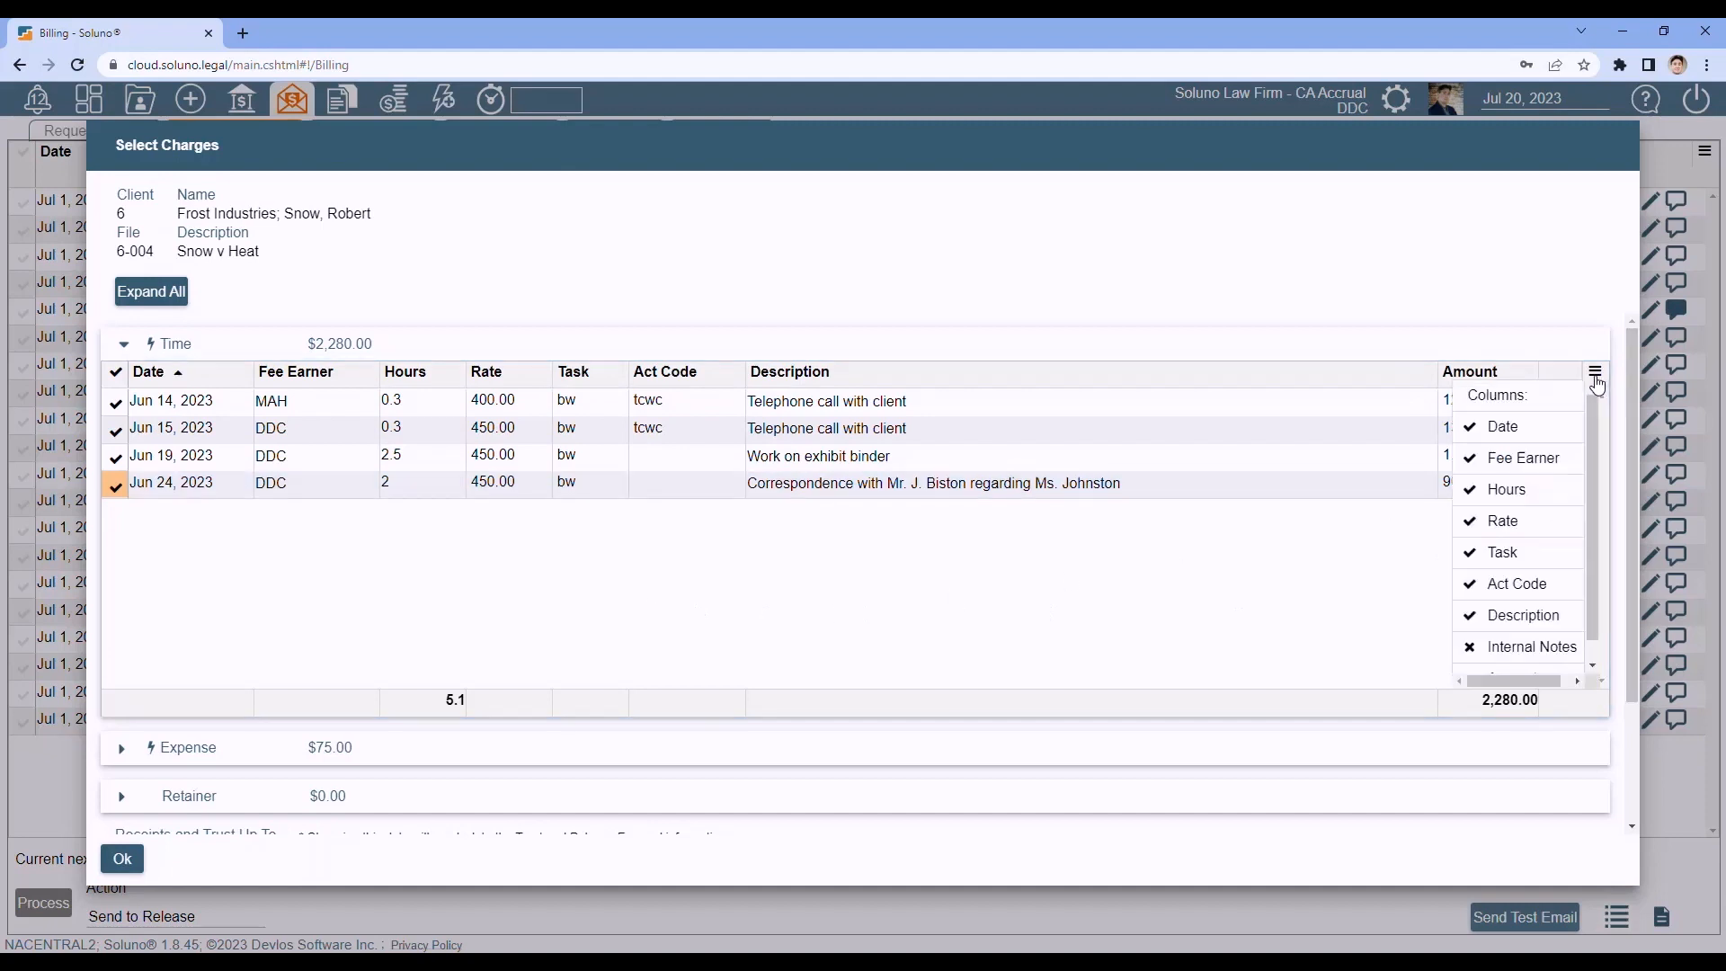
drag(1589, 525, 1594, 580)
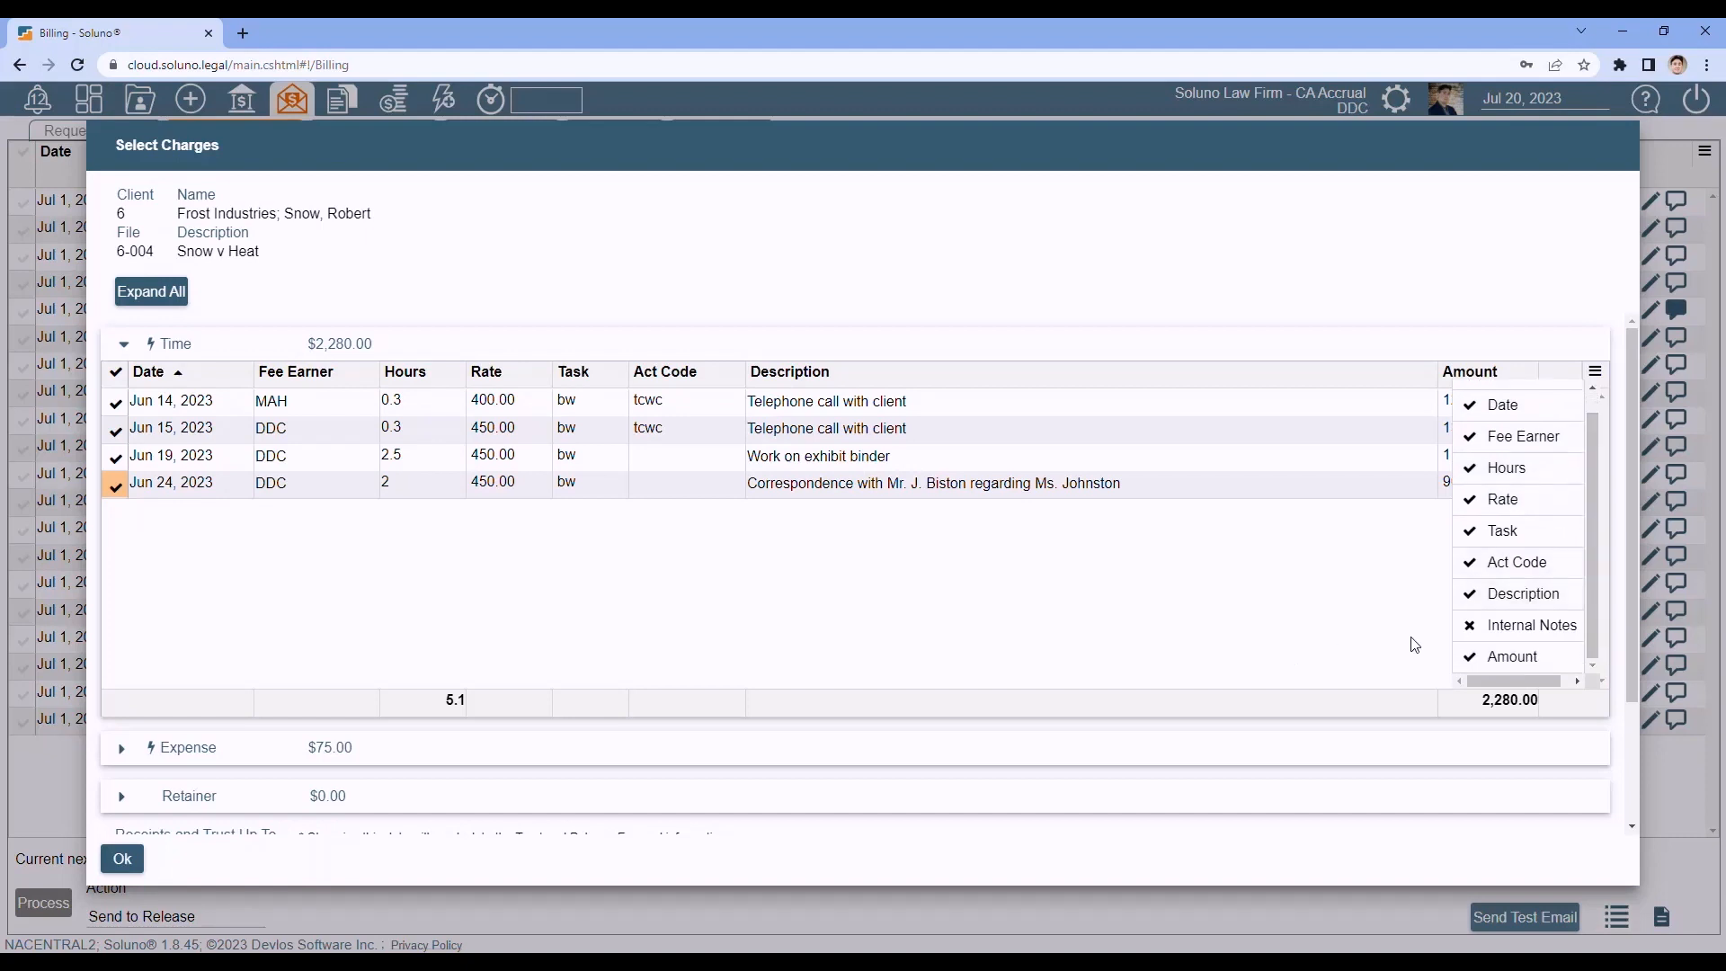
click(1492, 634)
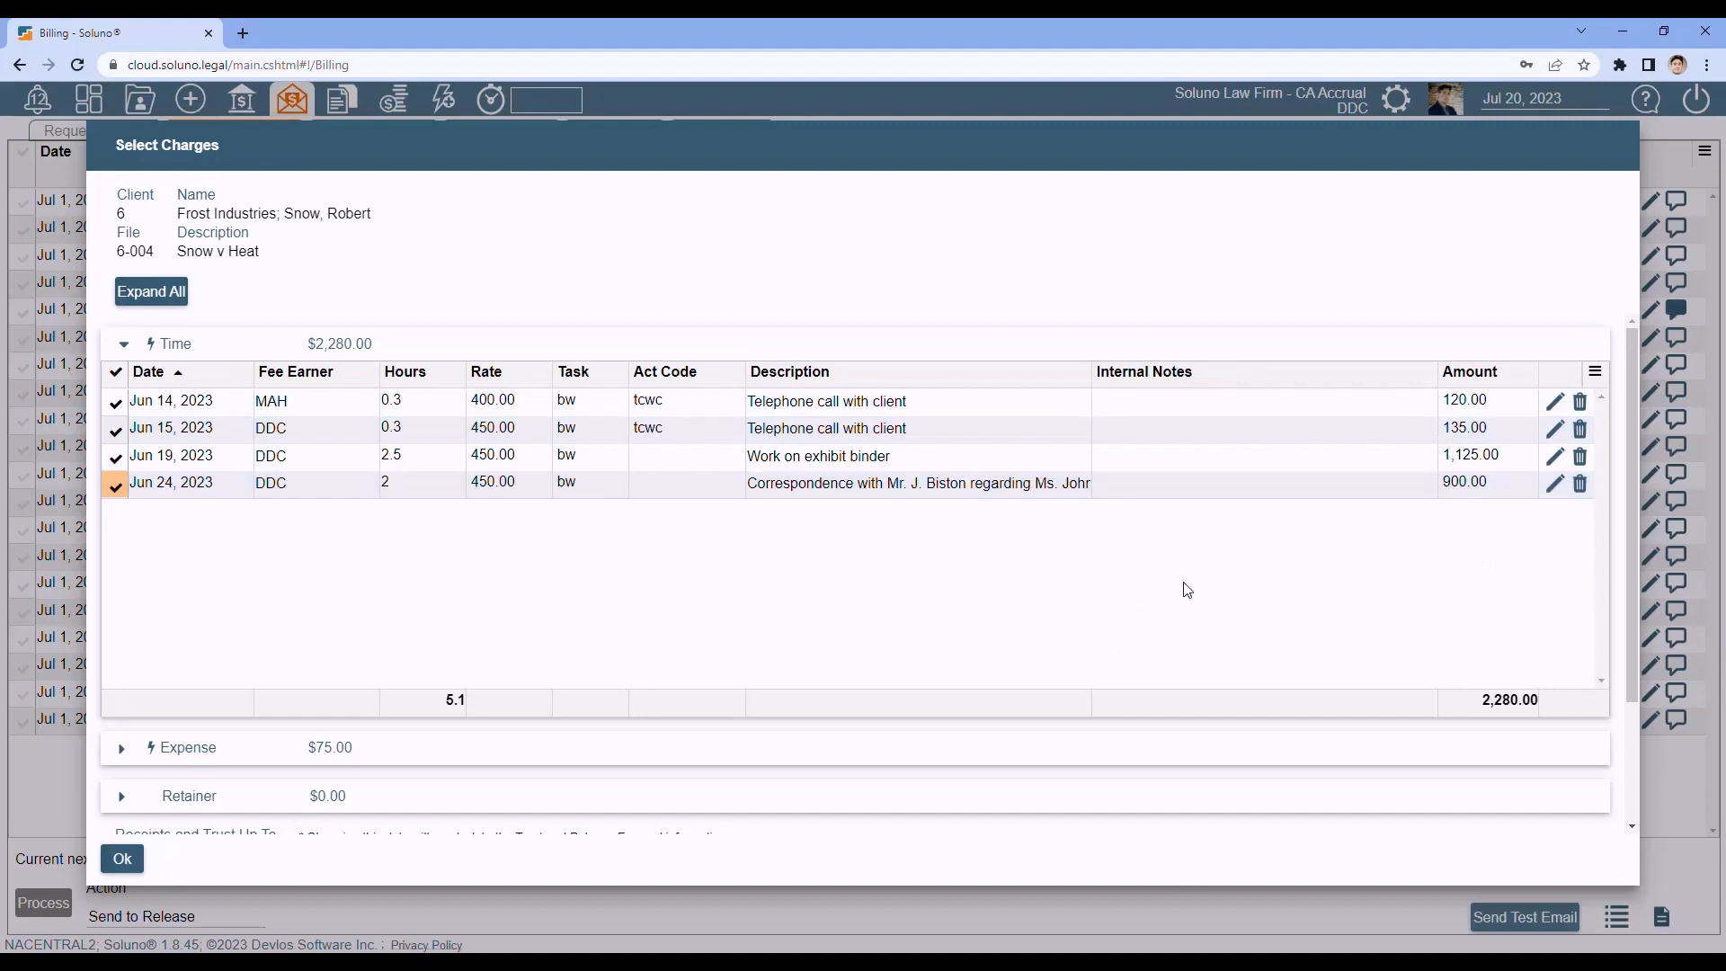
click(1598, 374)
click(1490, 626)
click(1124, 608)
Start a new expense entry on file 6-004 with activity code cr (Courier).
click(125, 345)
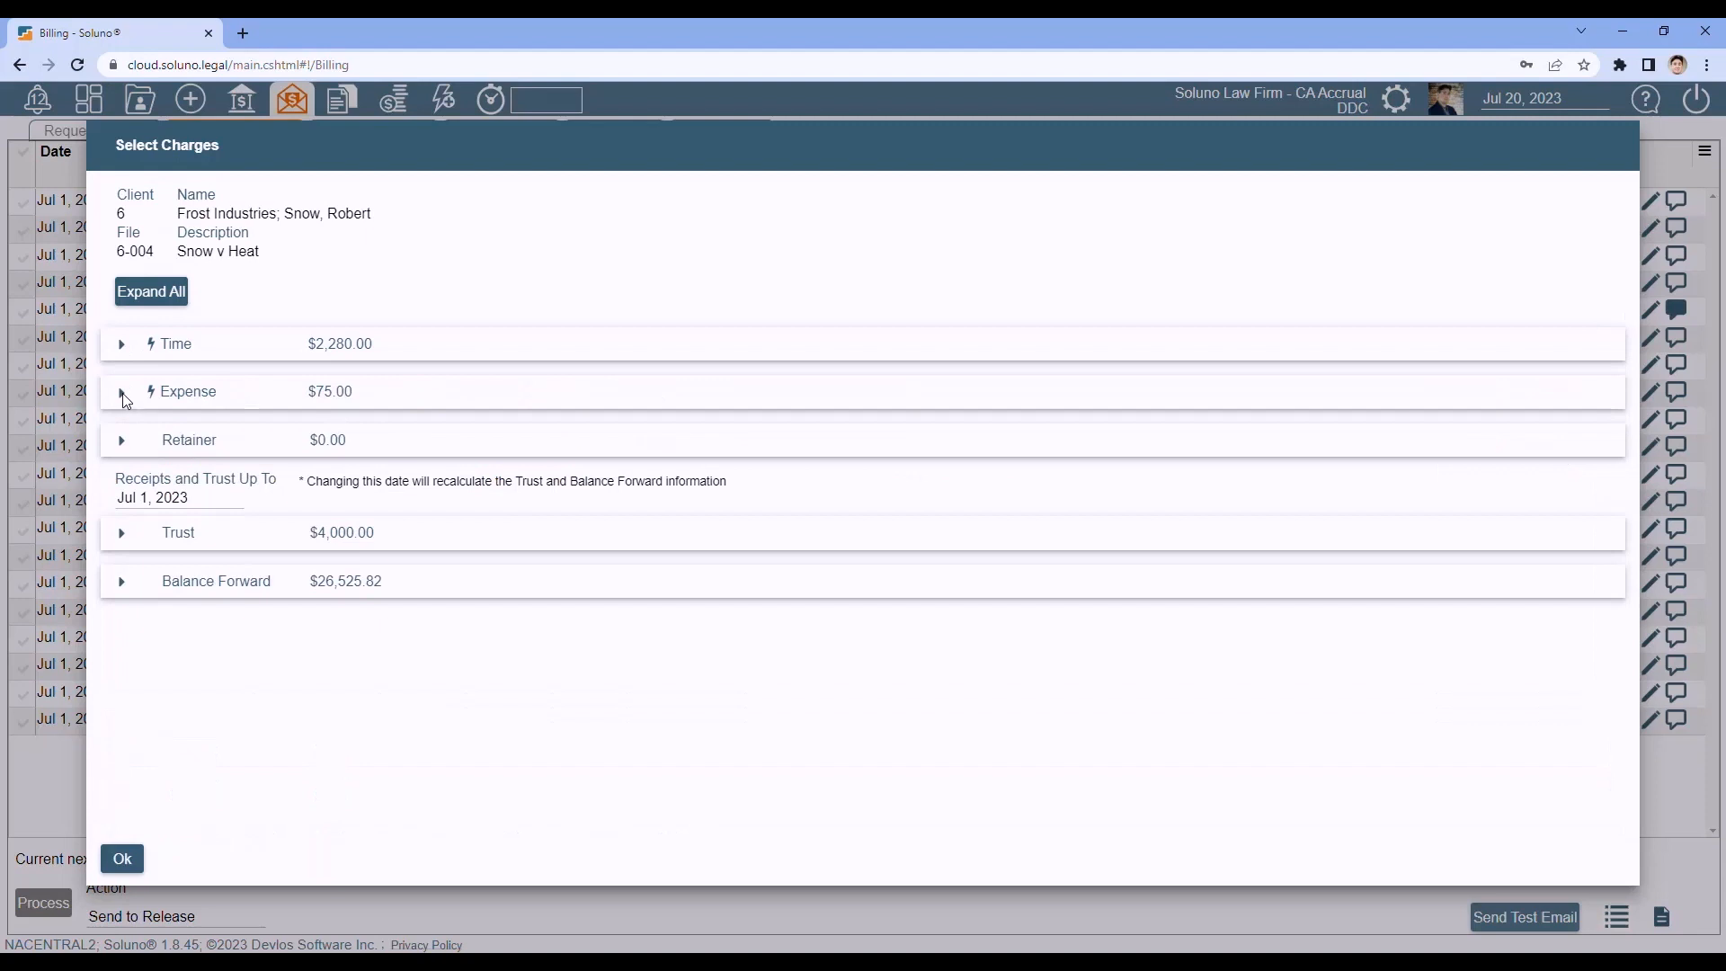
click(123, 393)
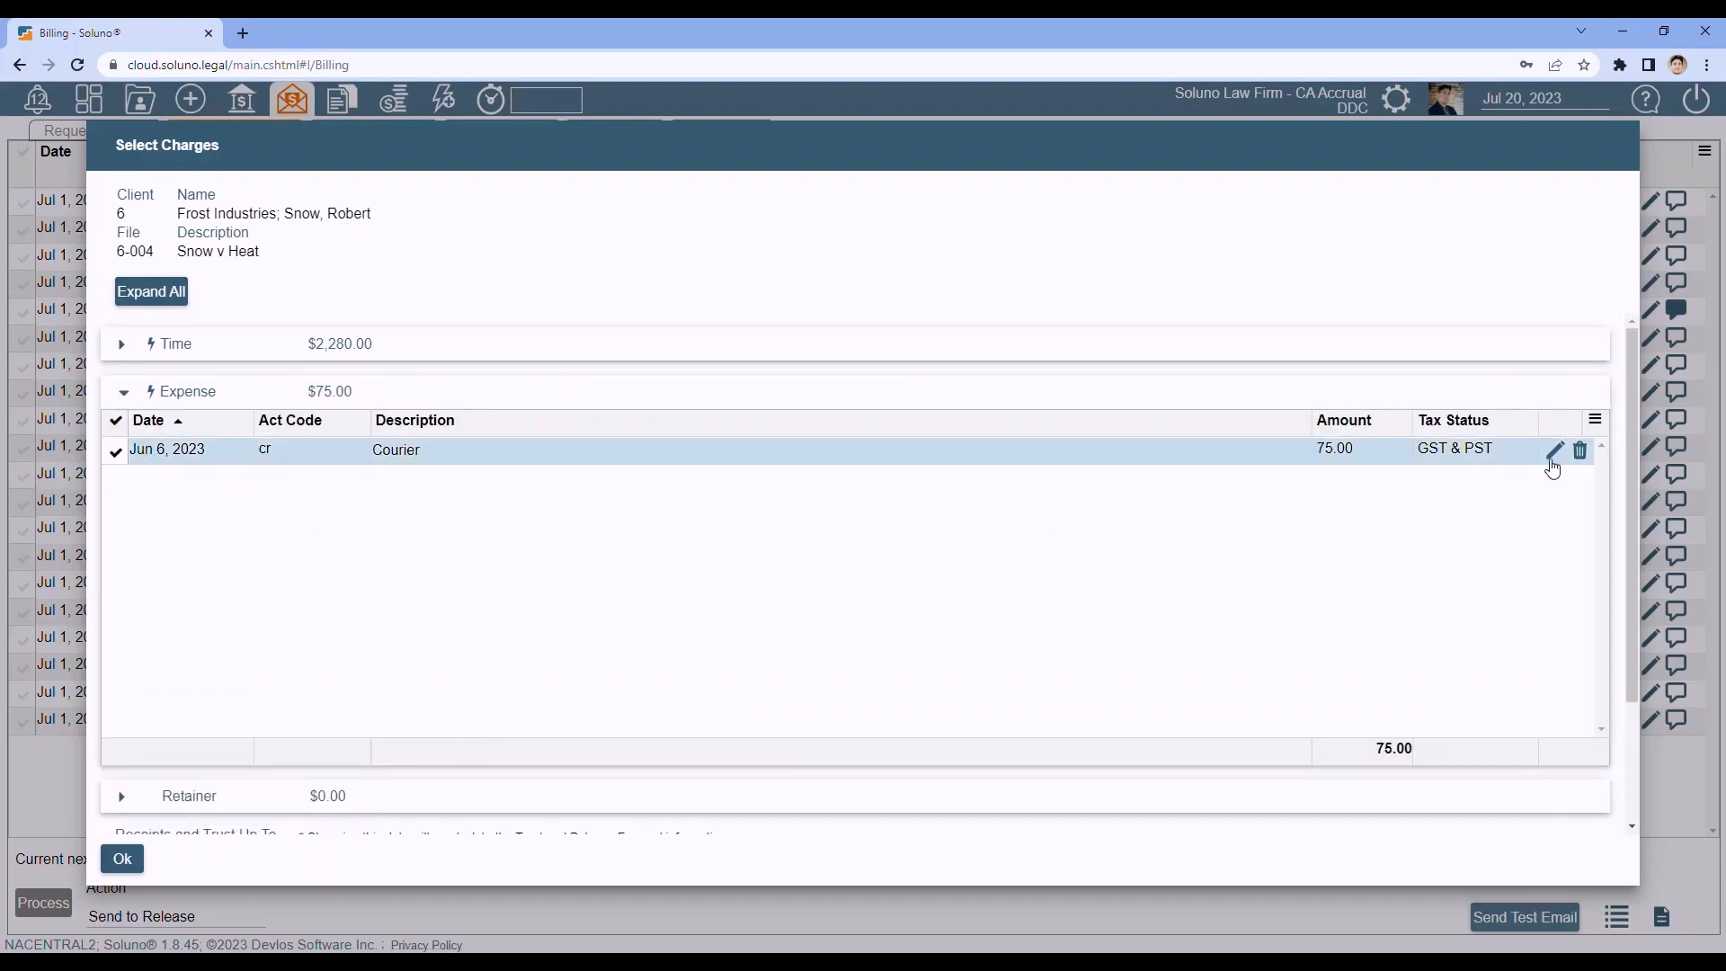
click(153, 395)
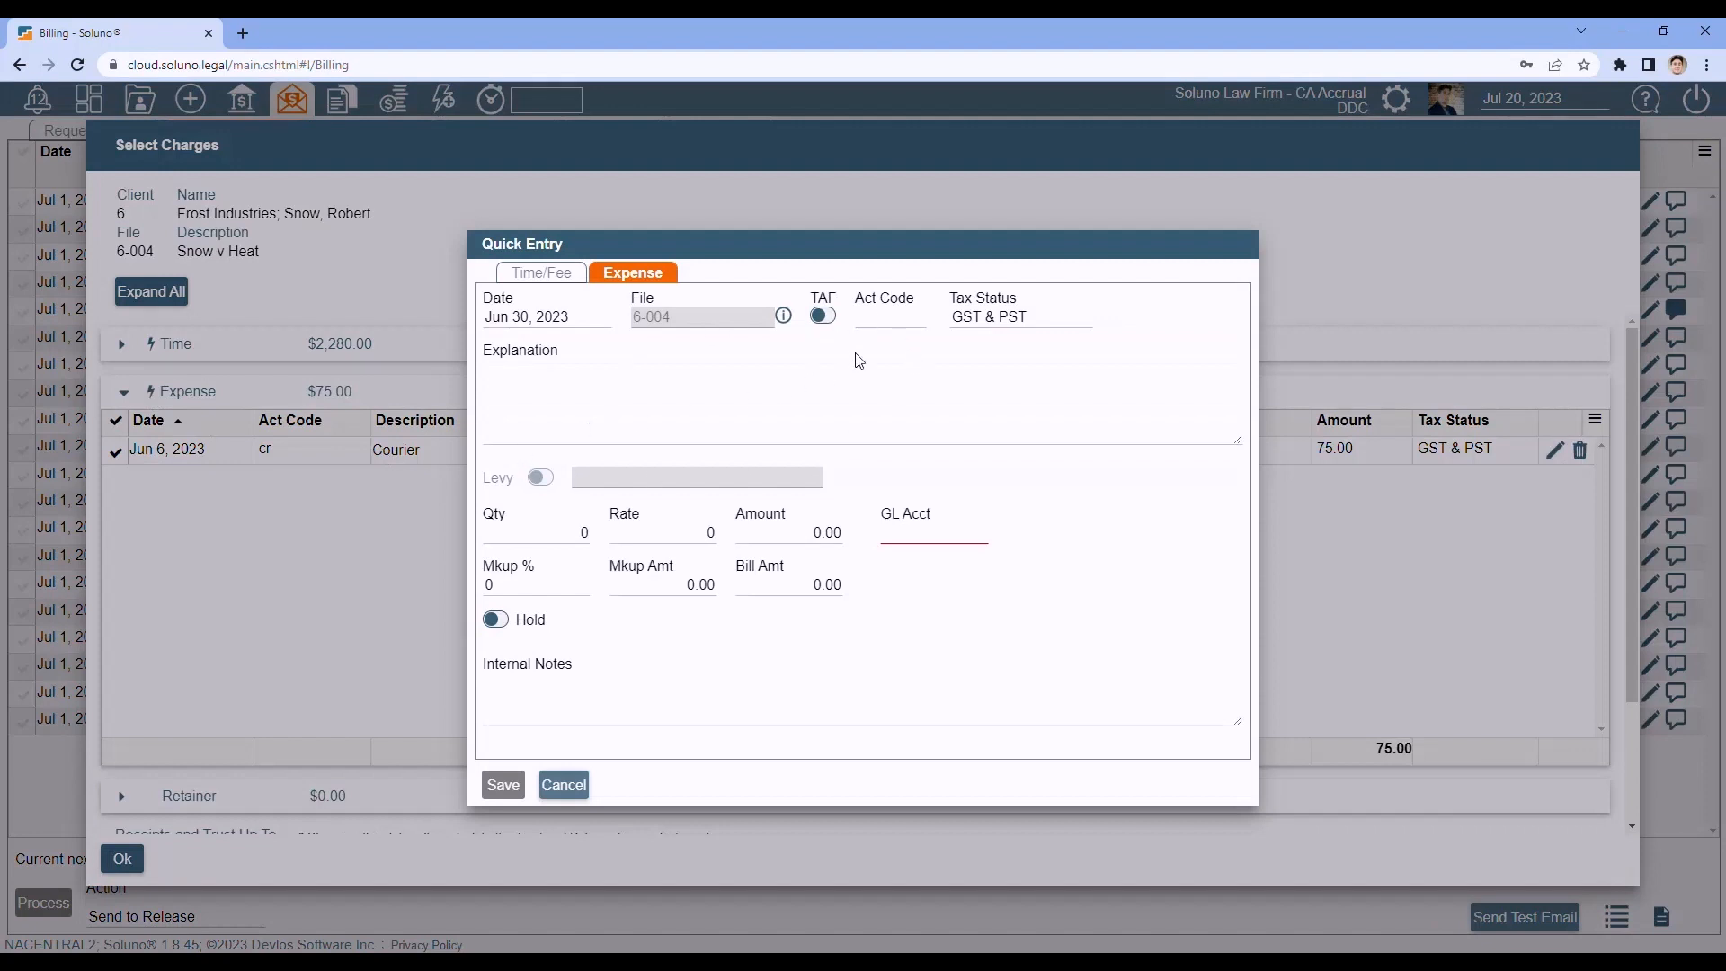
click(884, 318)
text(cr)
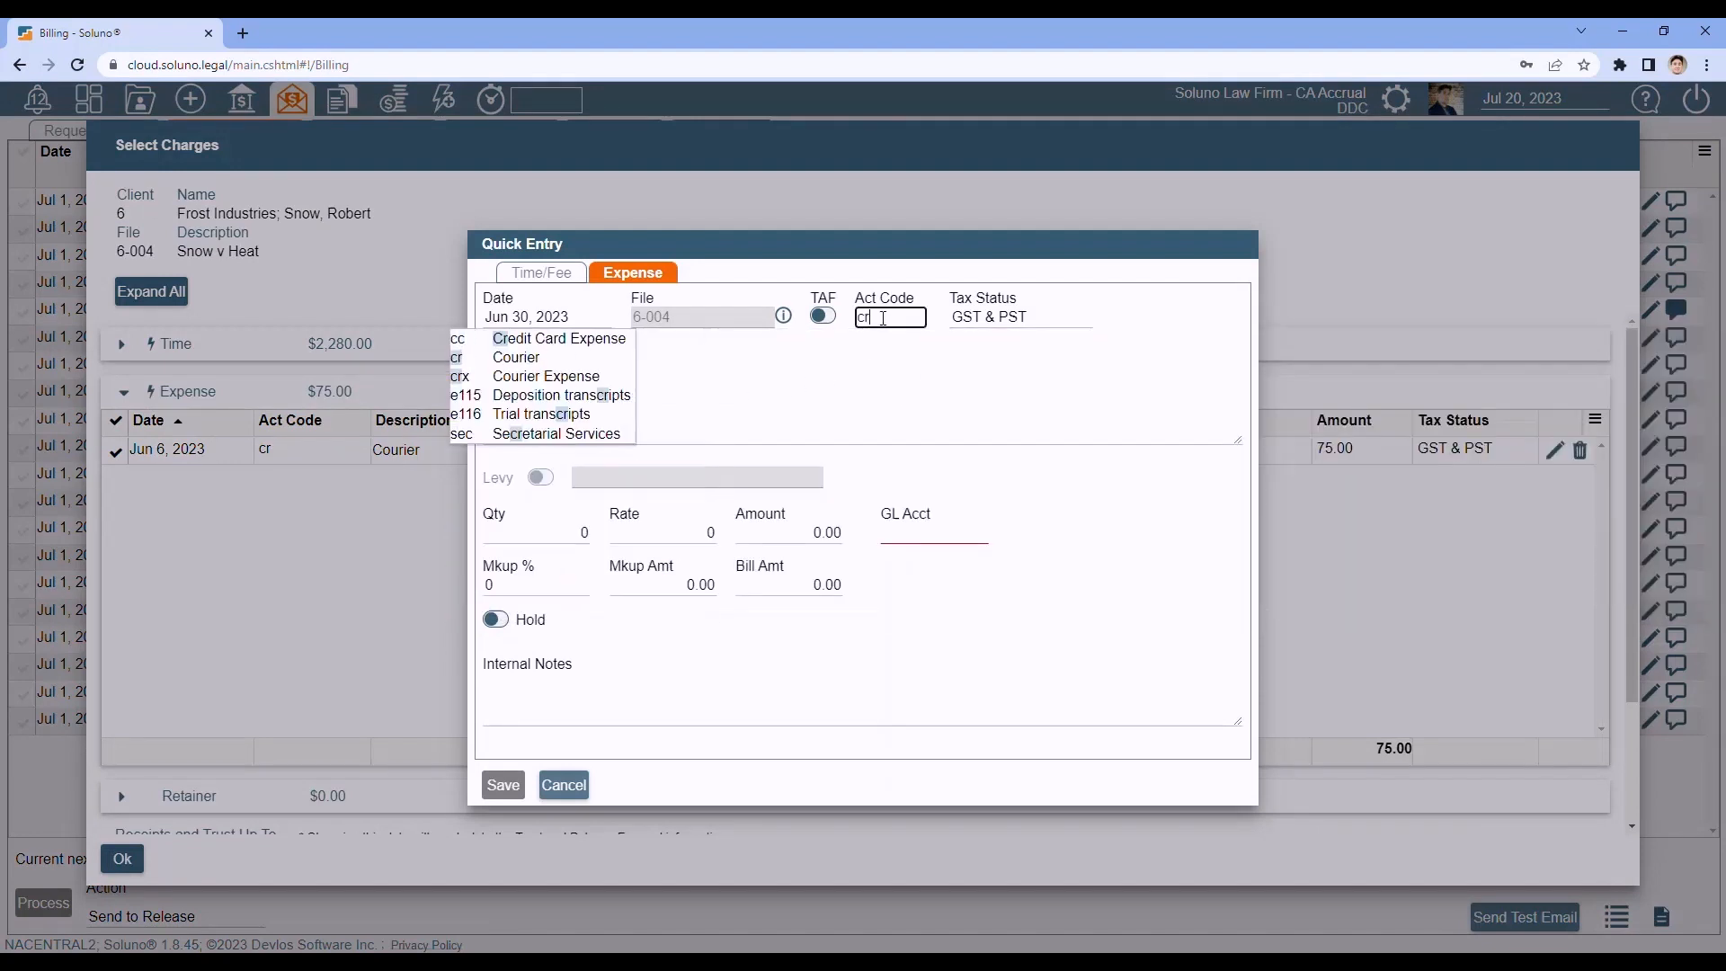
click(512, 357)
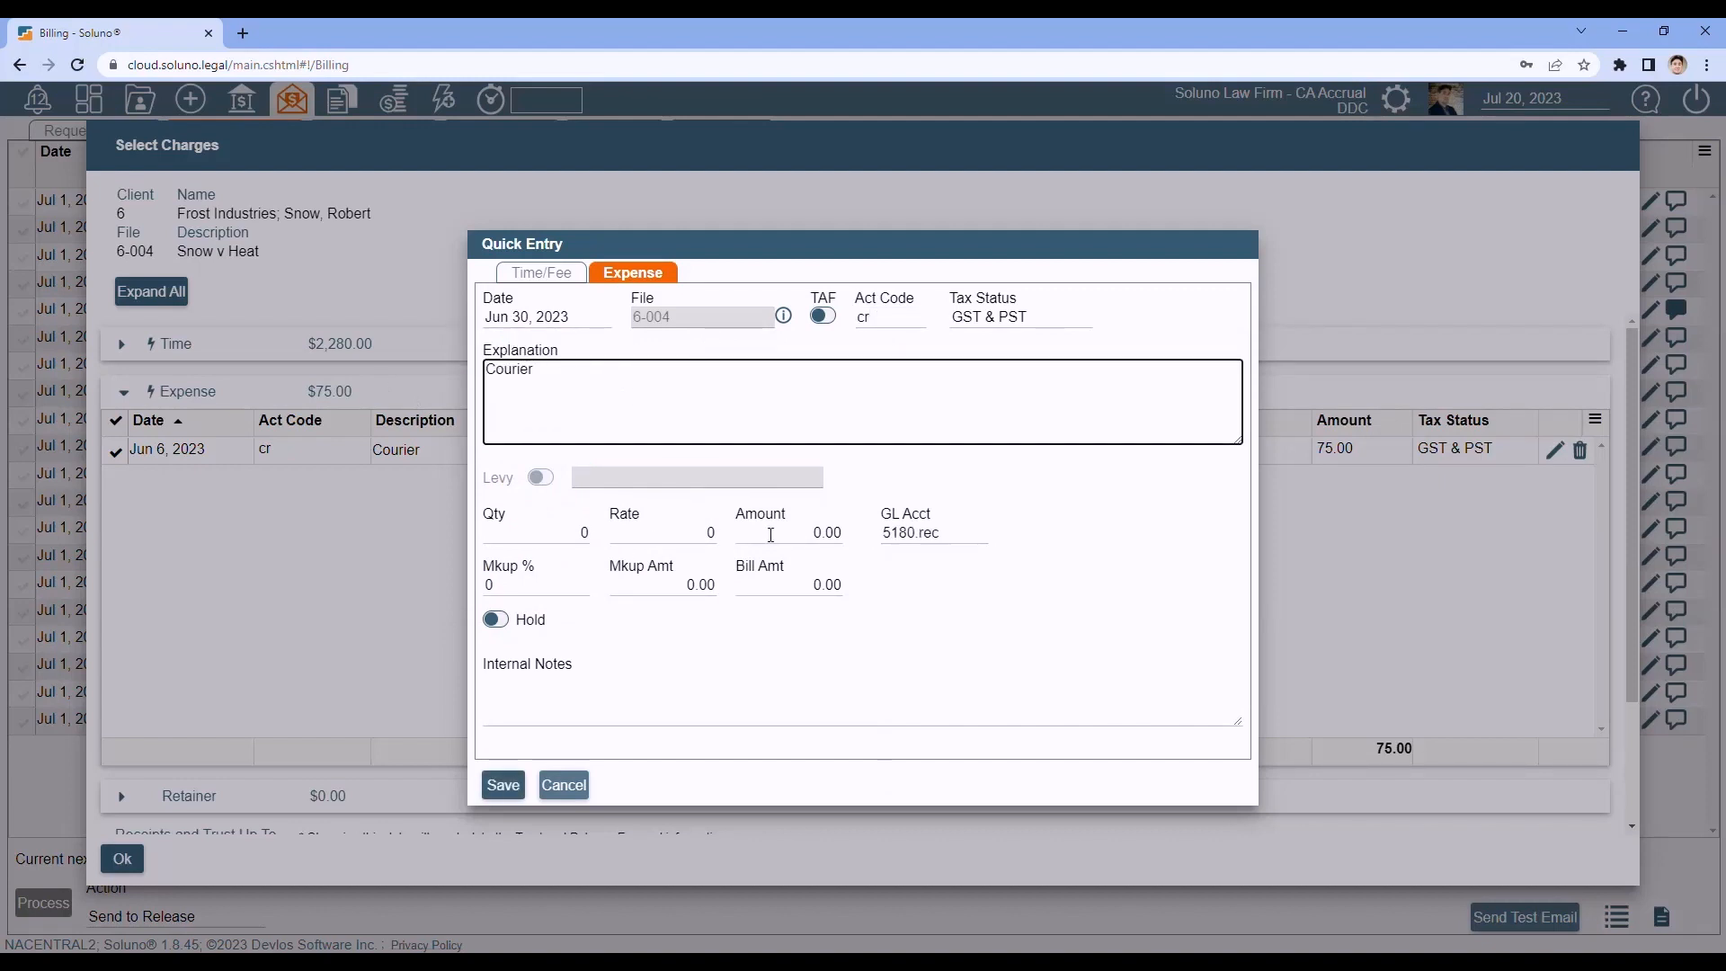
Set the courier expense to quantity 1 at a rate of 76.99 and save it.
click(556, 535)
text(1)
click(666, 533)
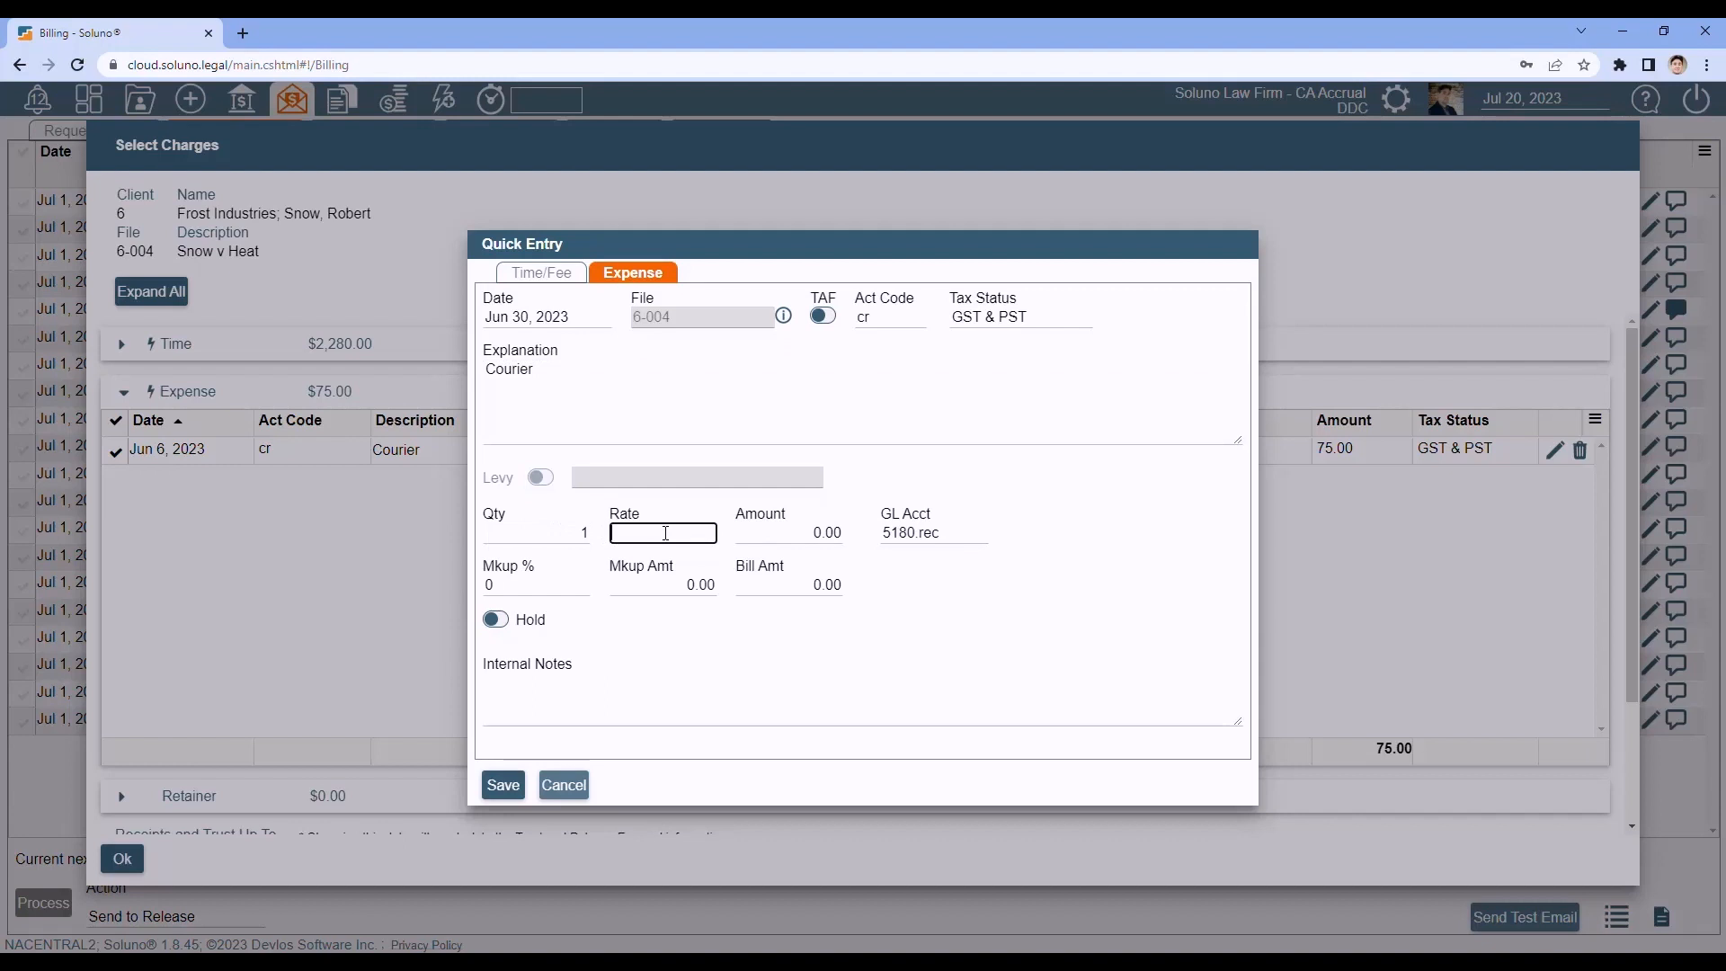
text(76.99)
key(Tab)
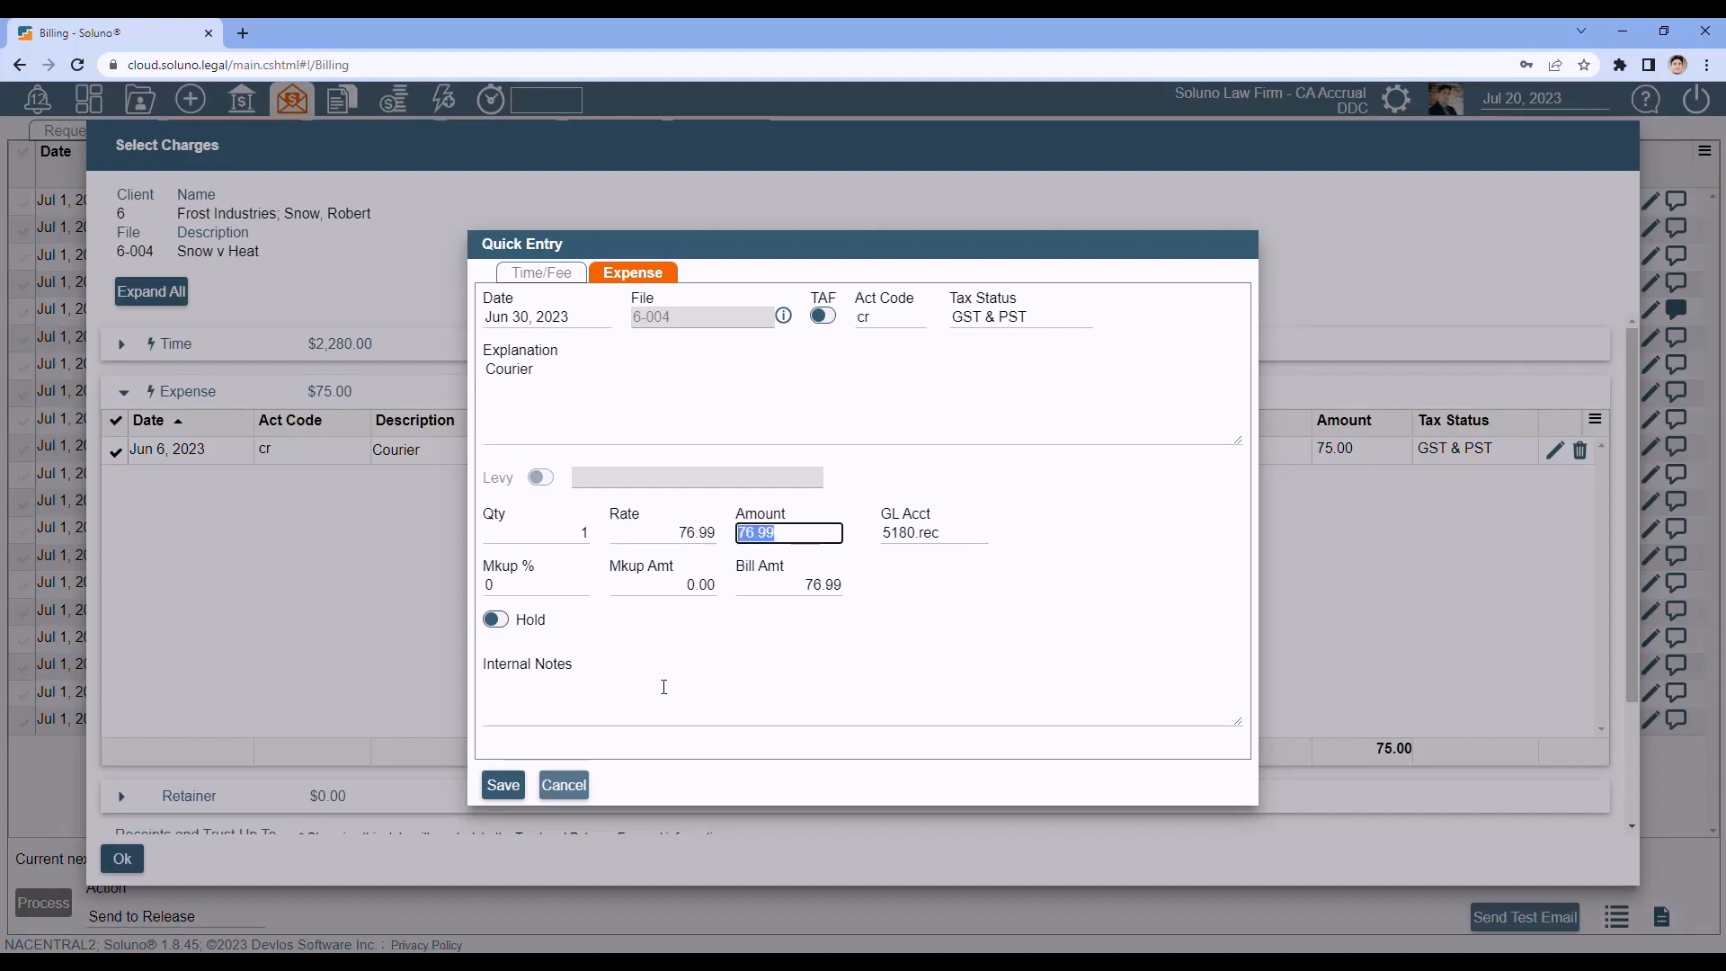
click(661, 685)
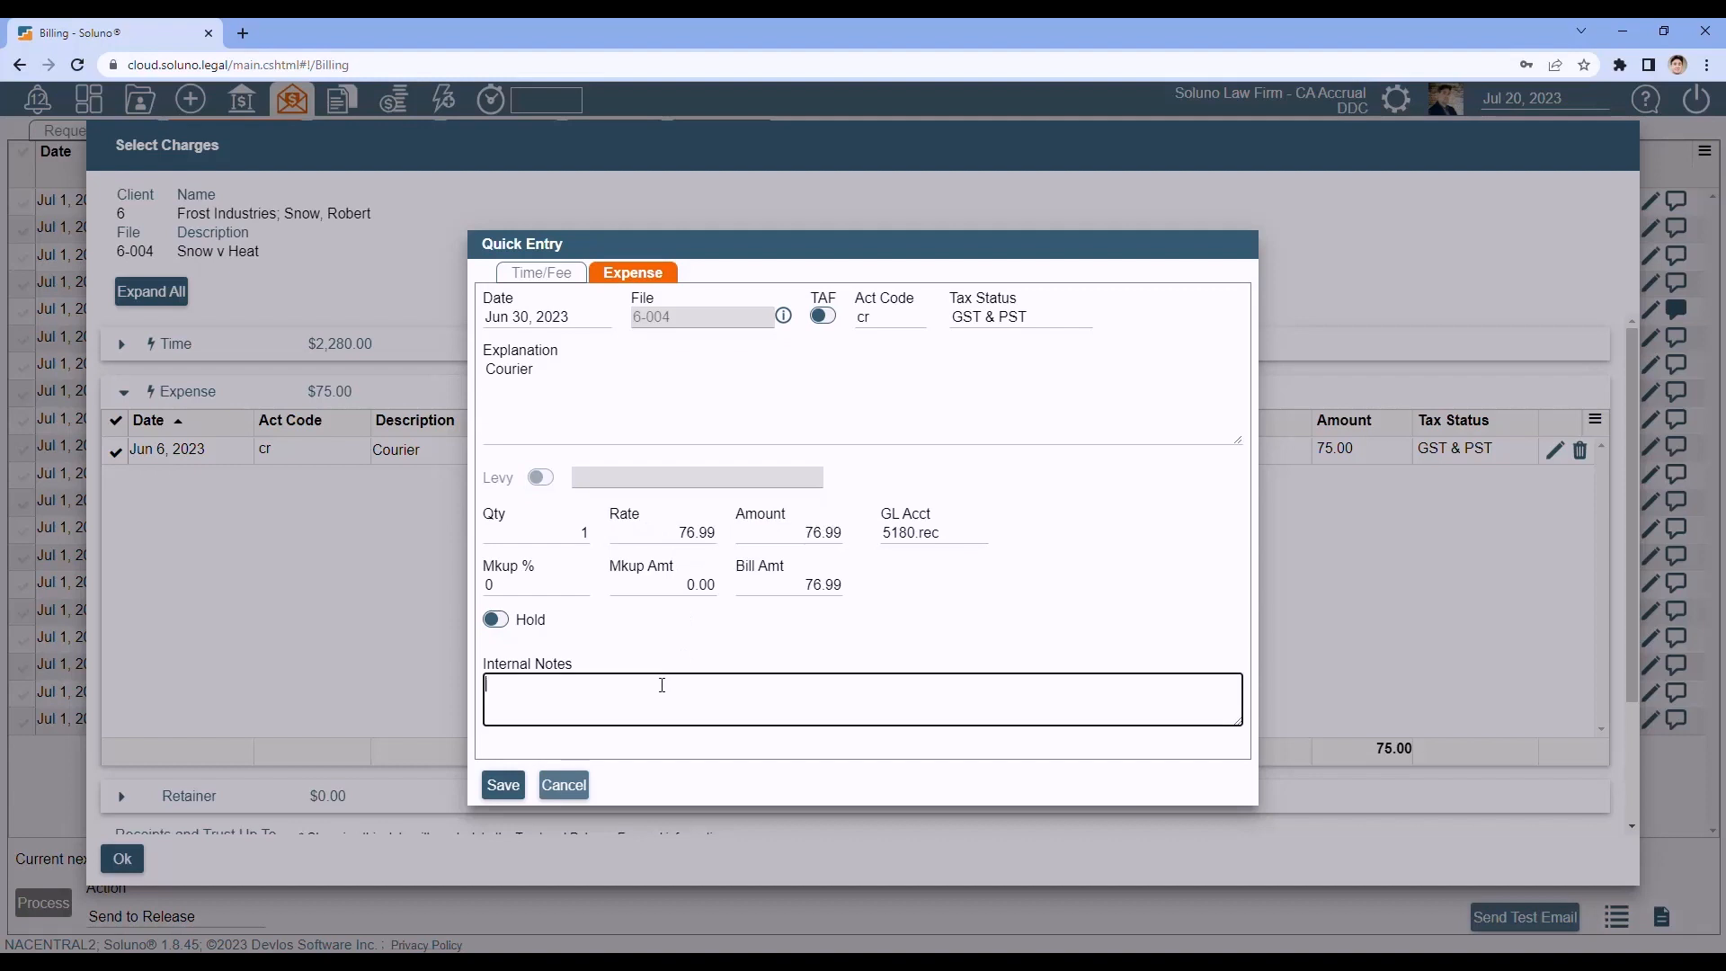
click(503, 786)
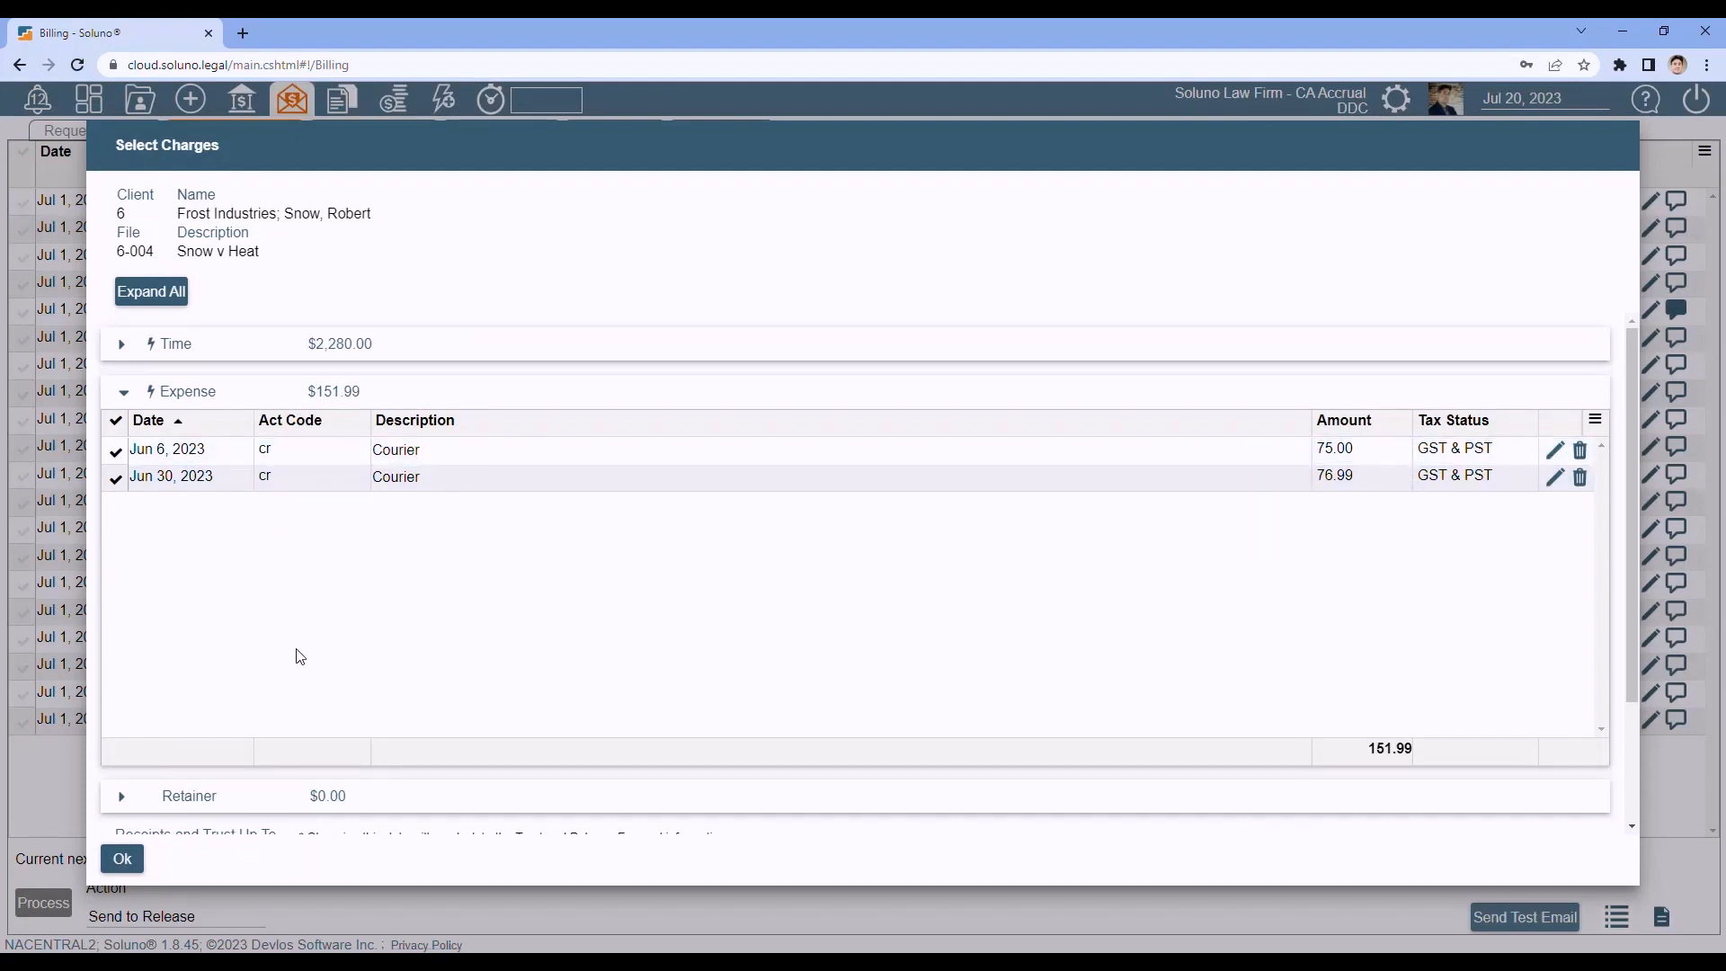
Change the date of the 76.99 courier expense to Jun 28, 2023 and save it.
click(1555, 479)
click(582, 318)
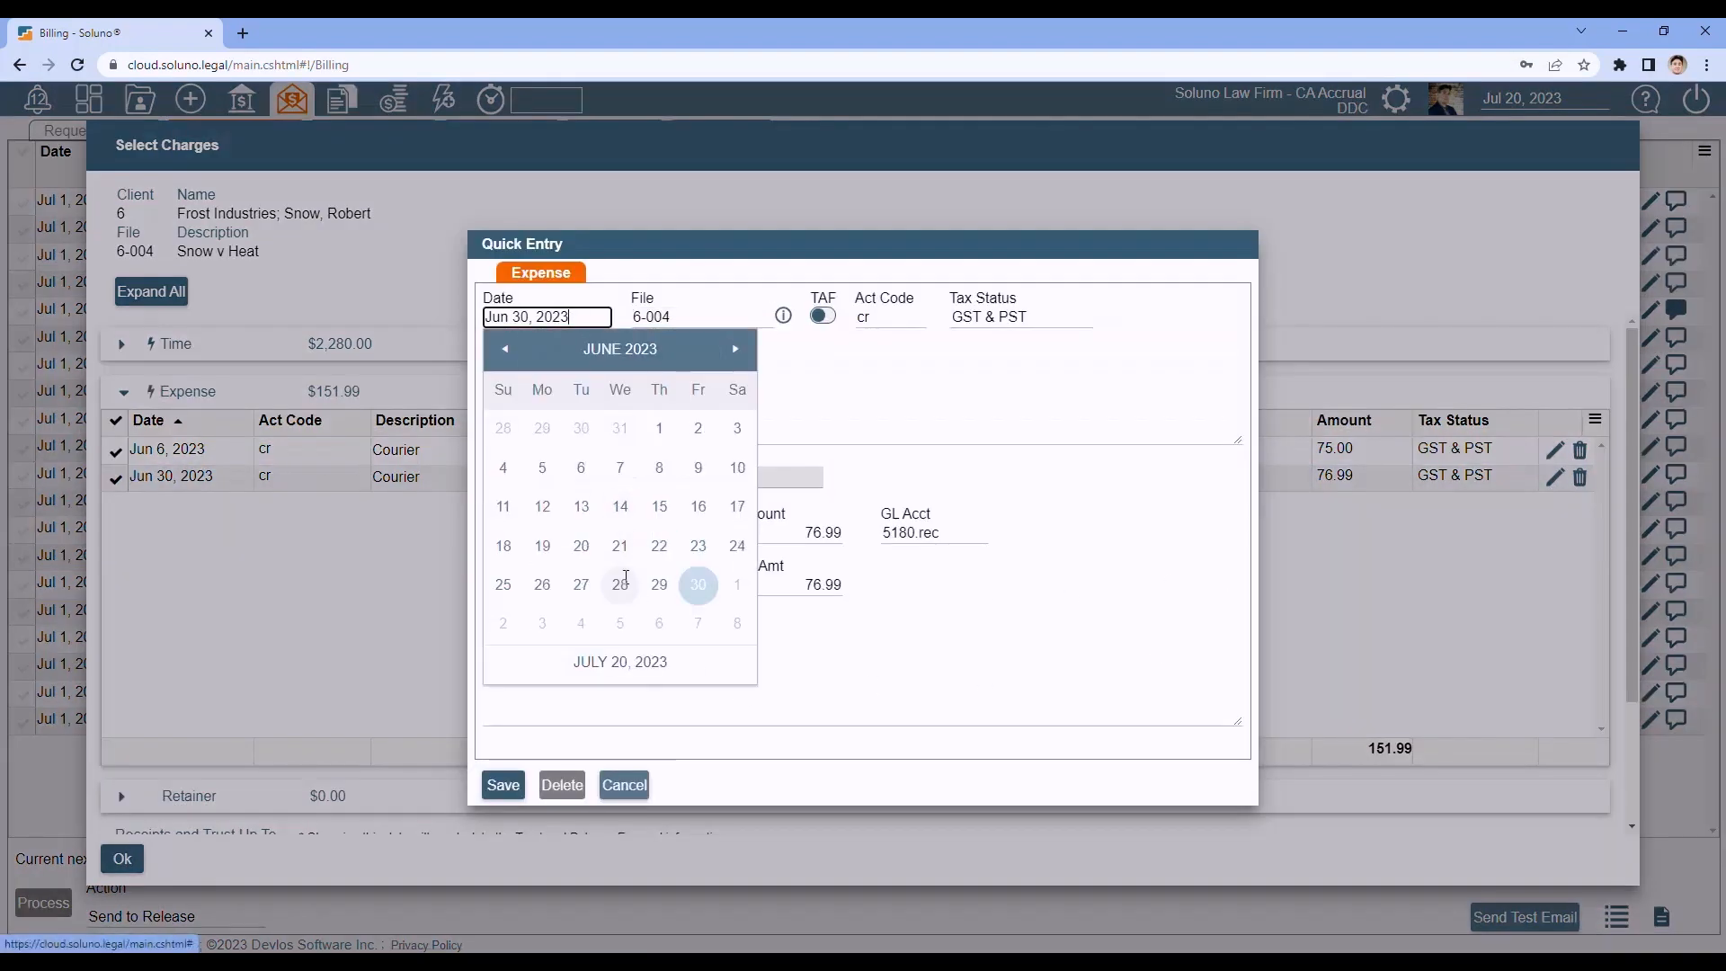
click(620, 584)
click(504, 786)
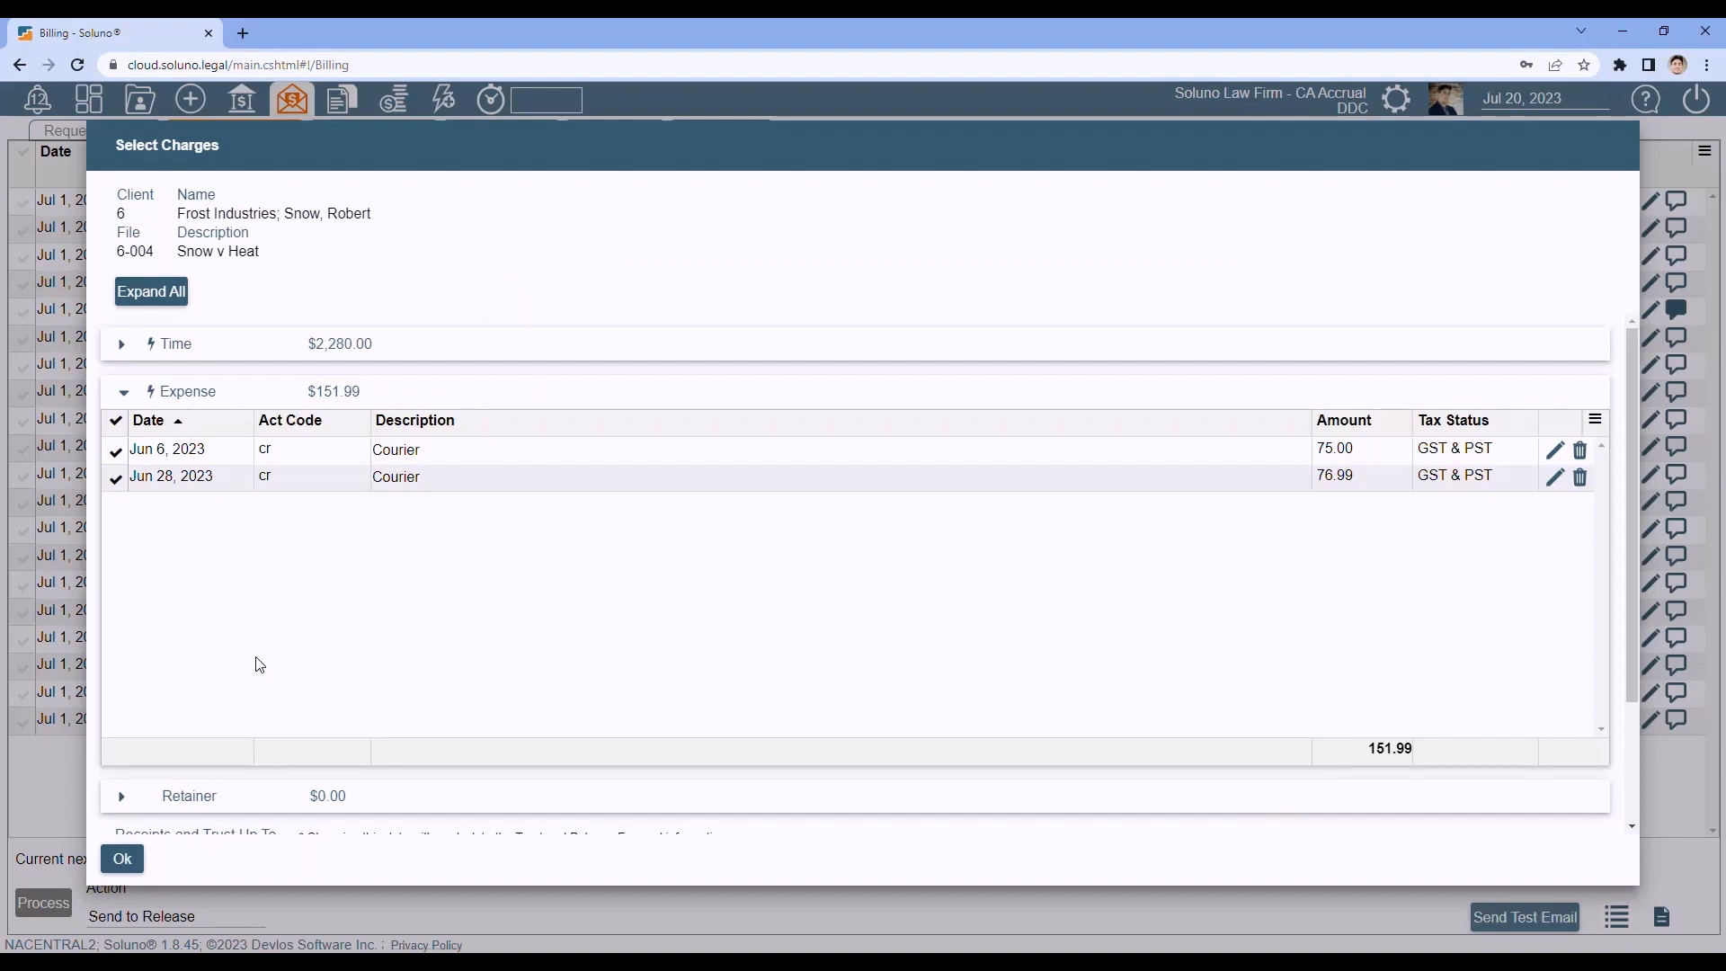
Review the Retainer, Trust and Balance Forward details of file 6-004, and return to the list of drafts.
click(124, 393)
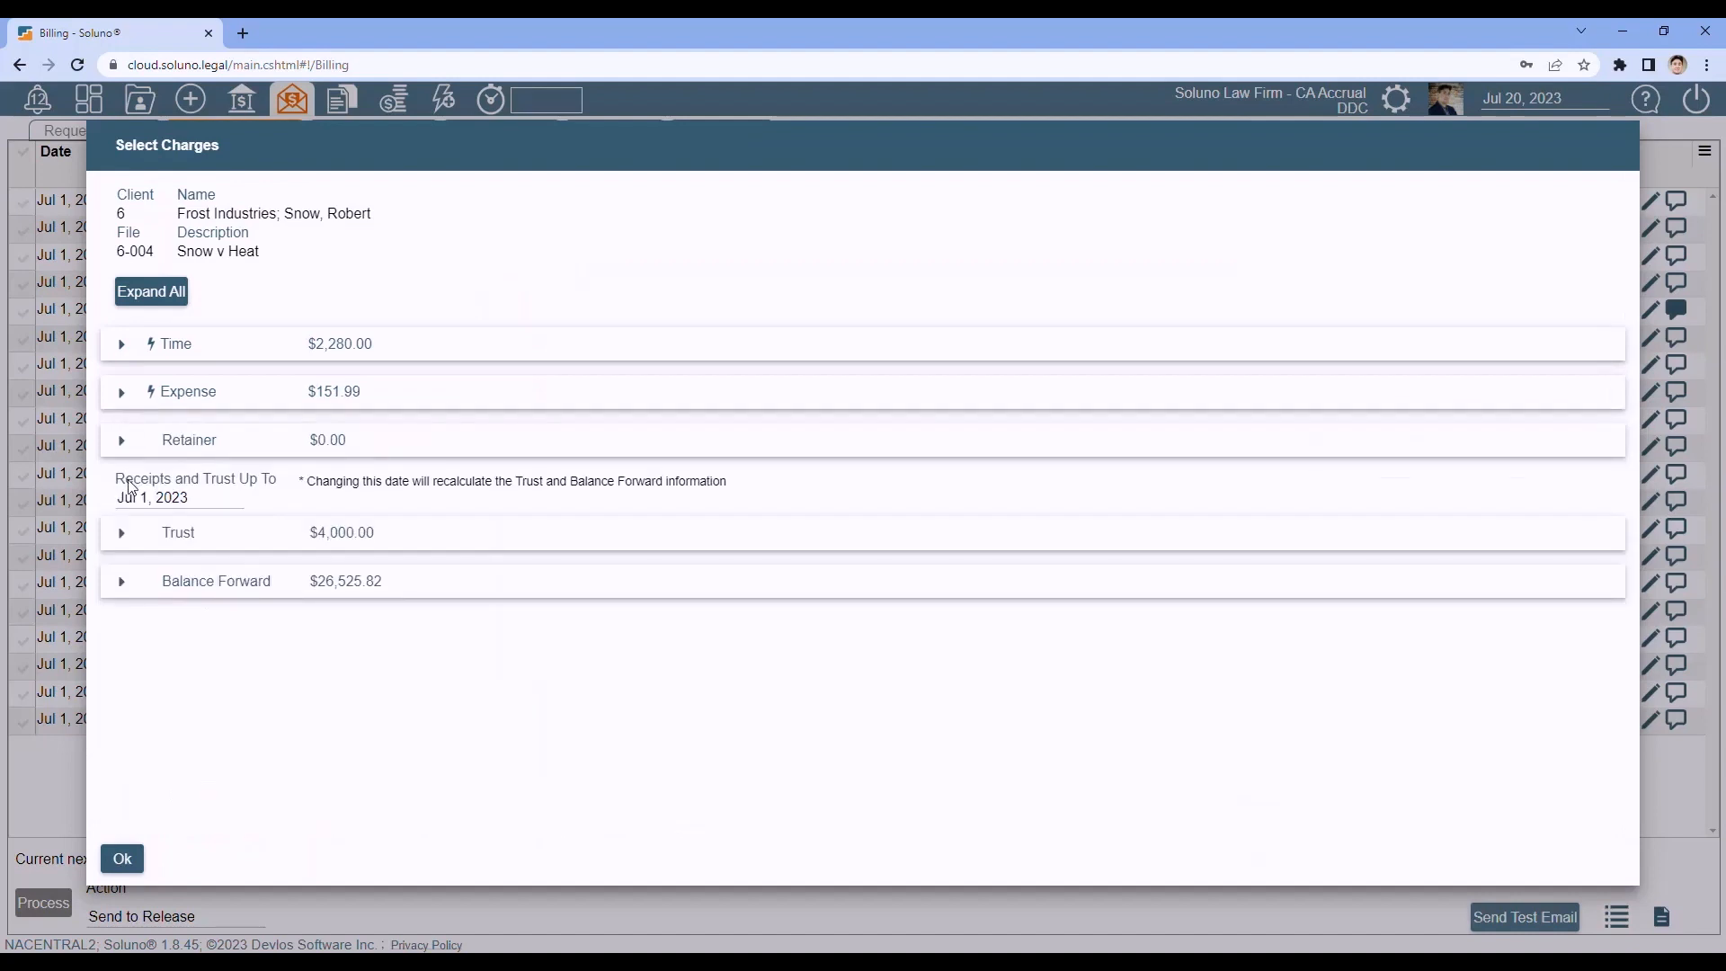
click(121, 441)
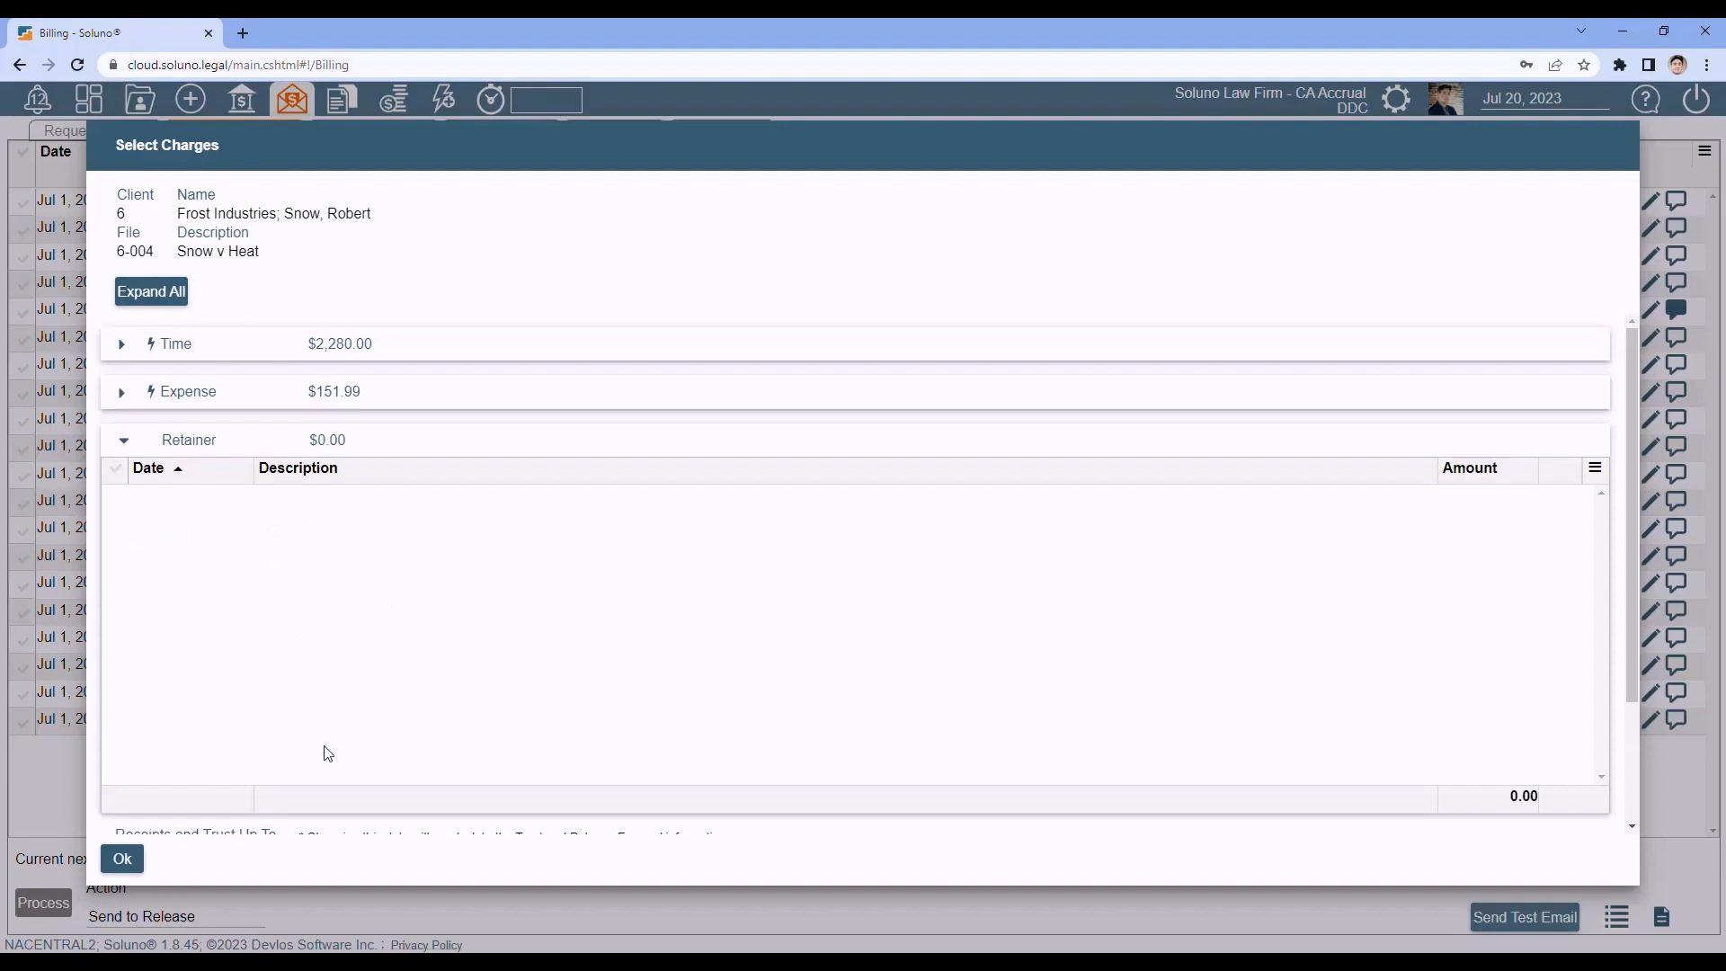
click(122, 441)
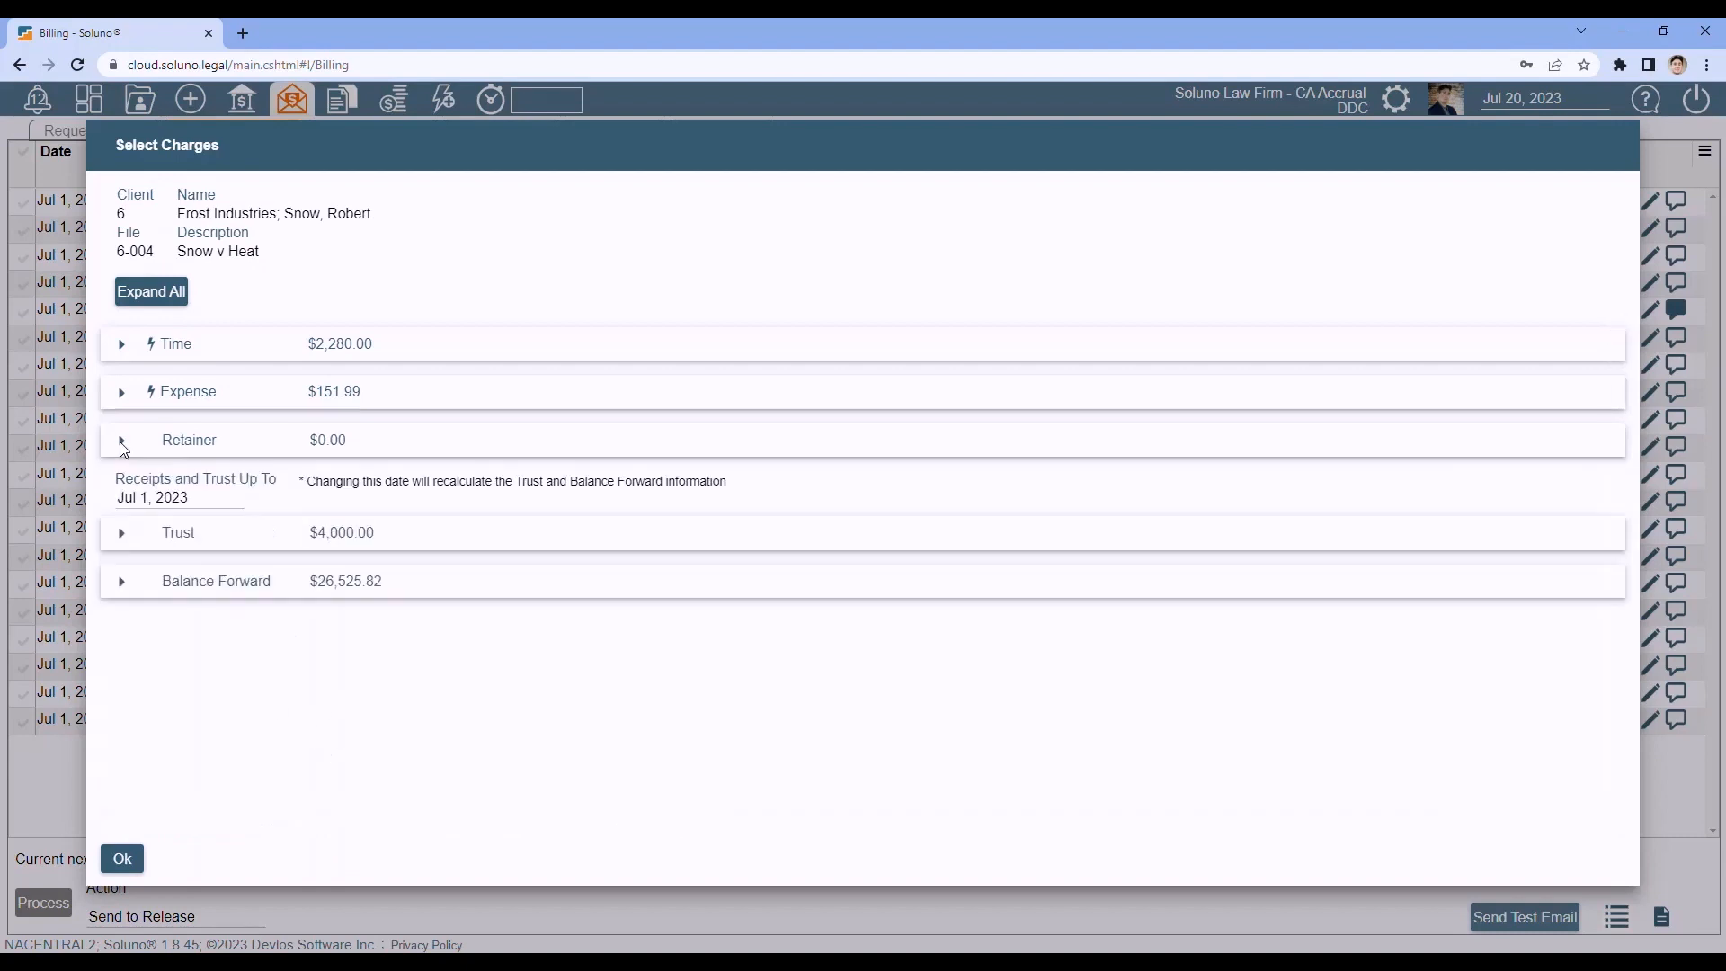
click(123, 535)
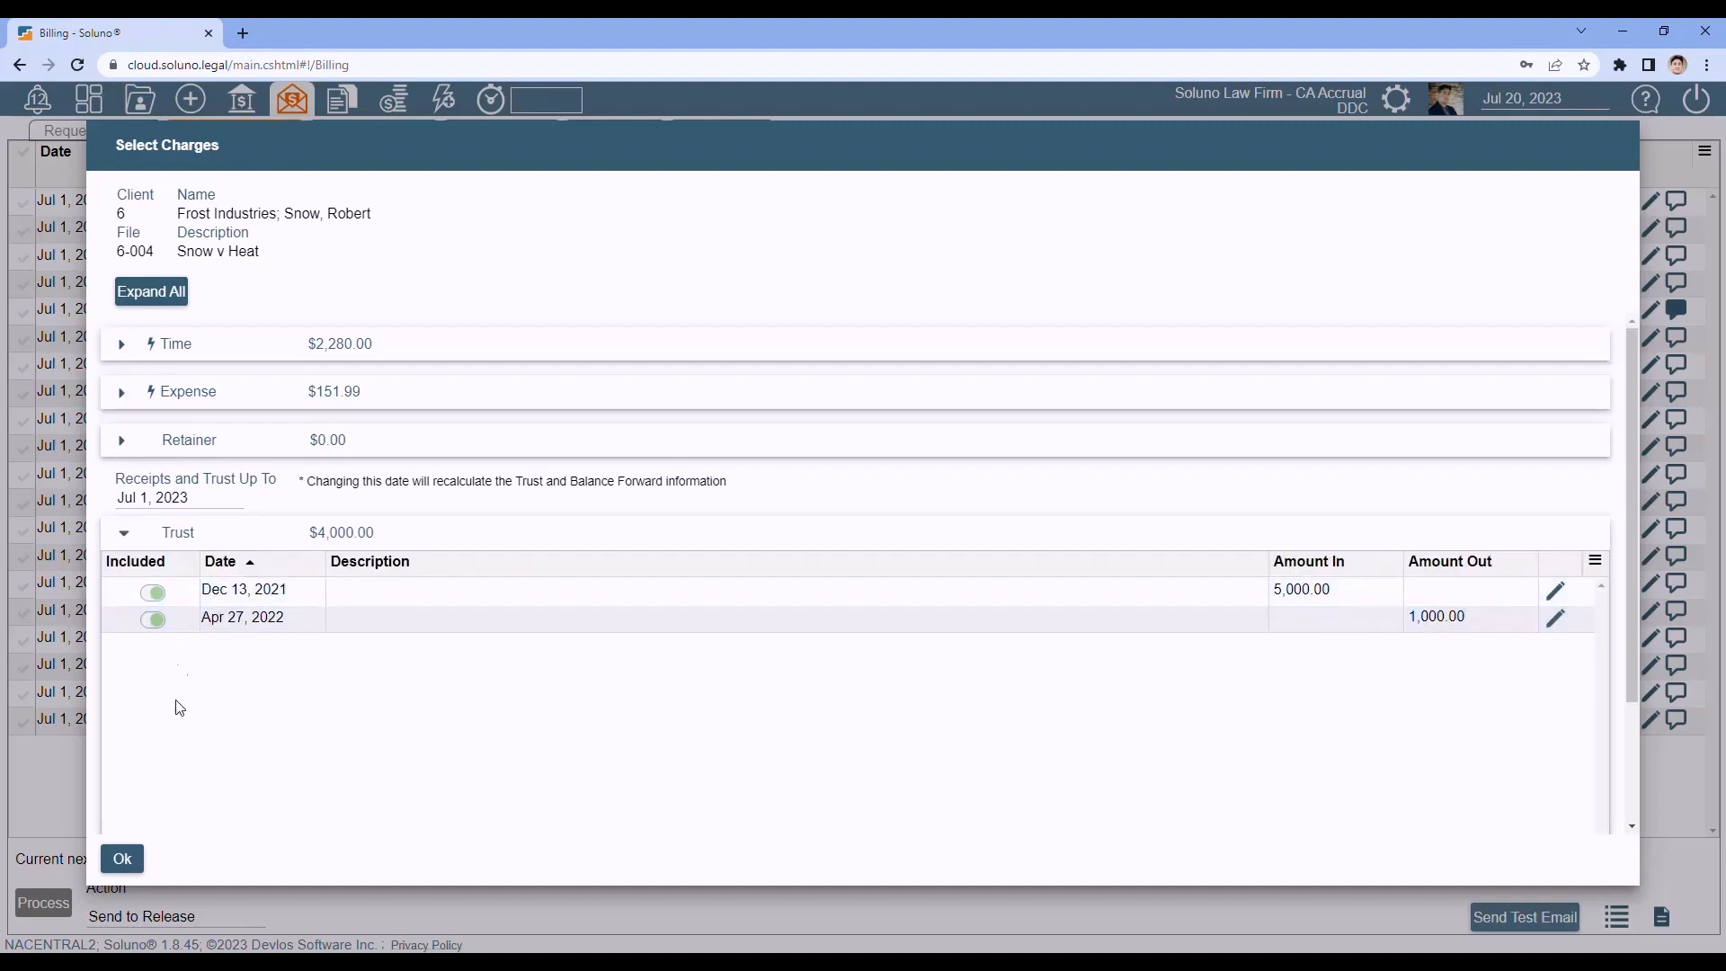
click(153, 572)
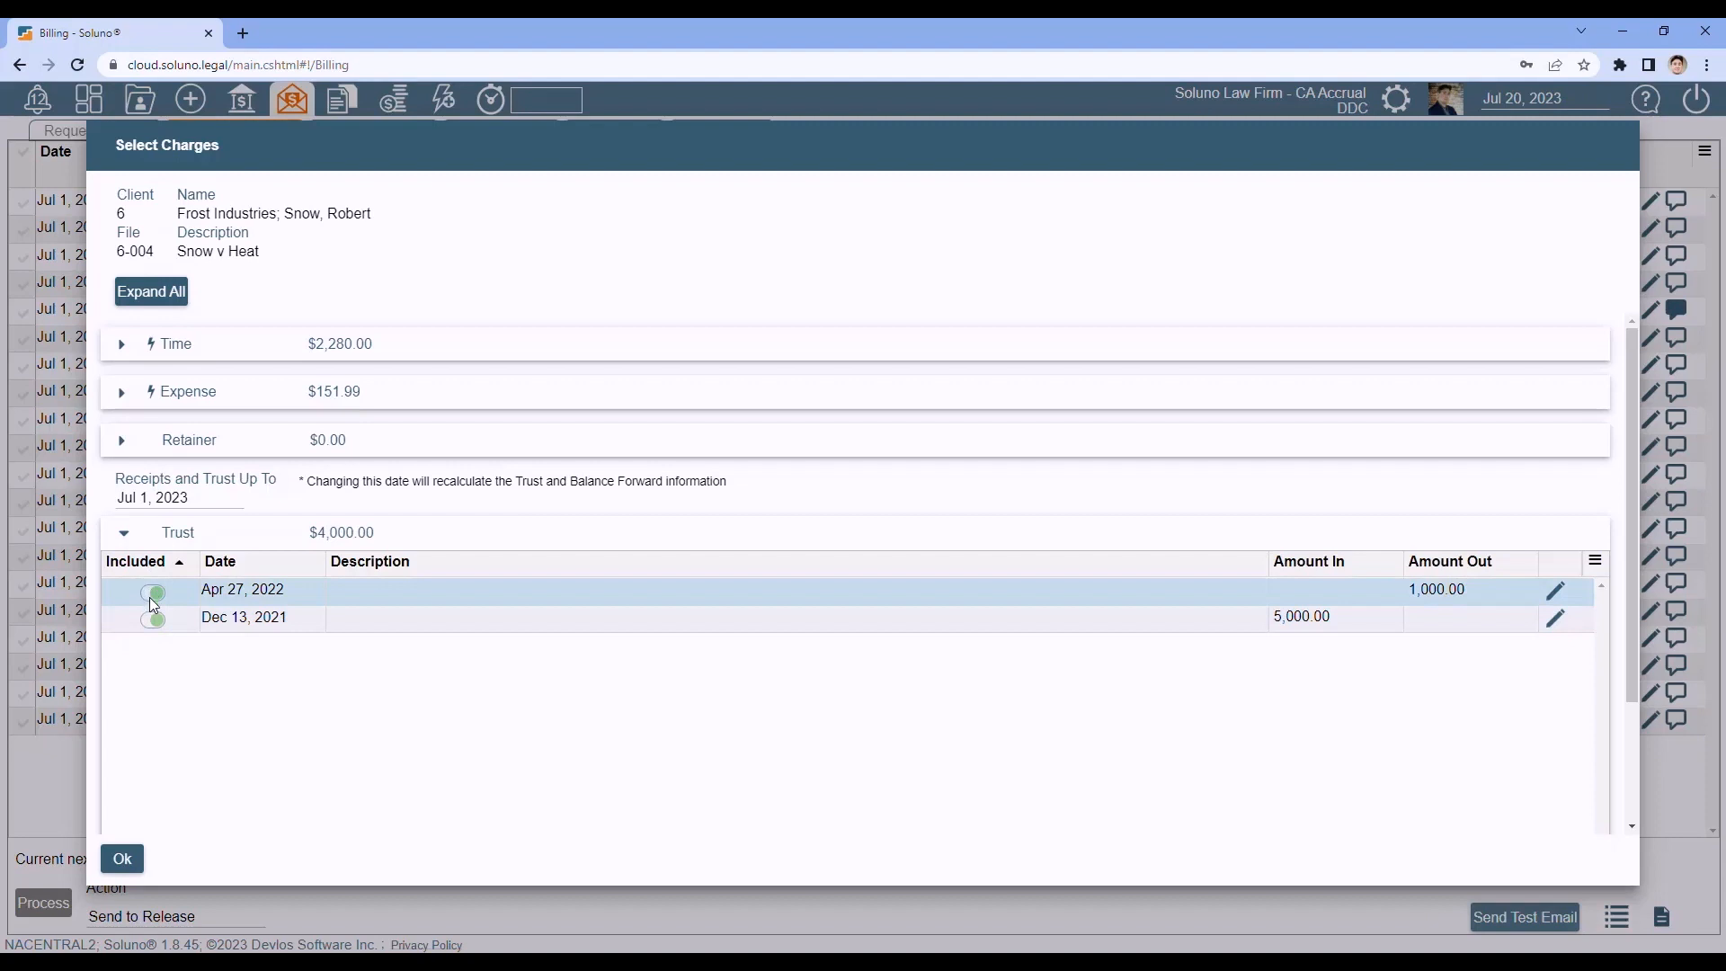
click(157, 567)
click(125, 533)
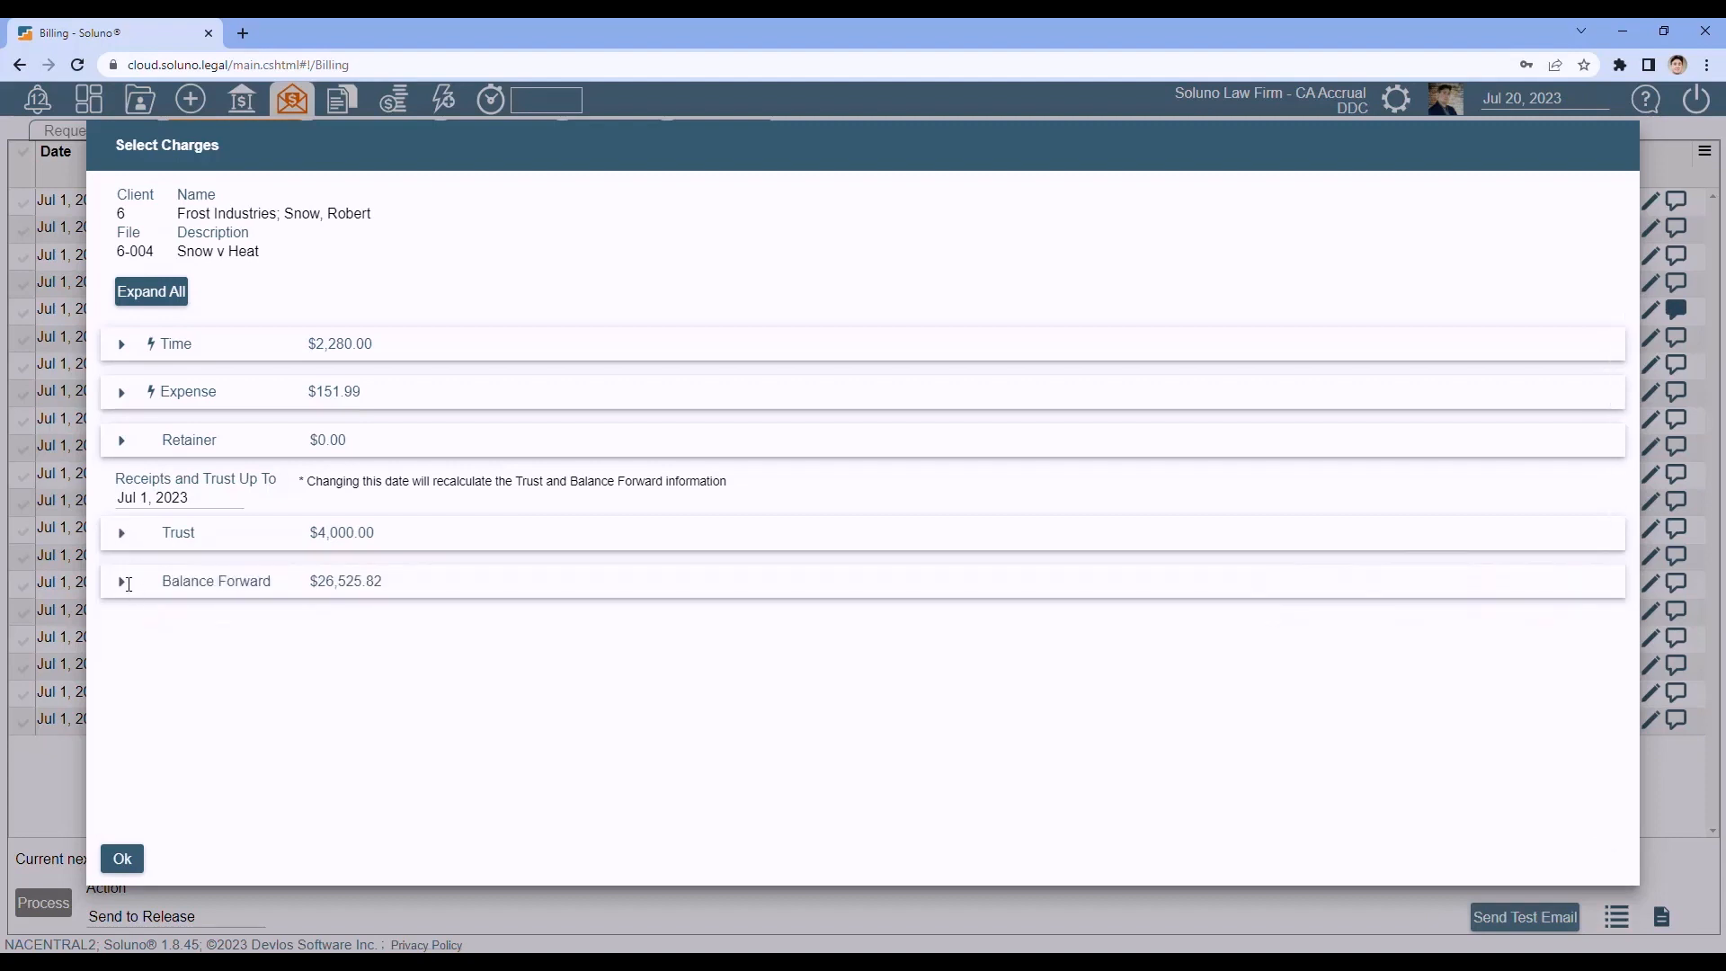
click(125, 586)
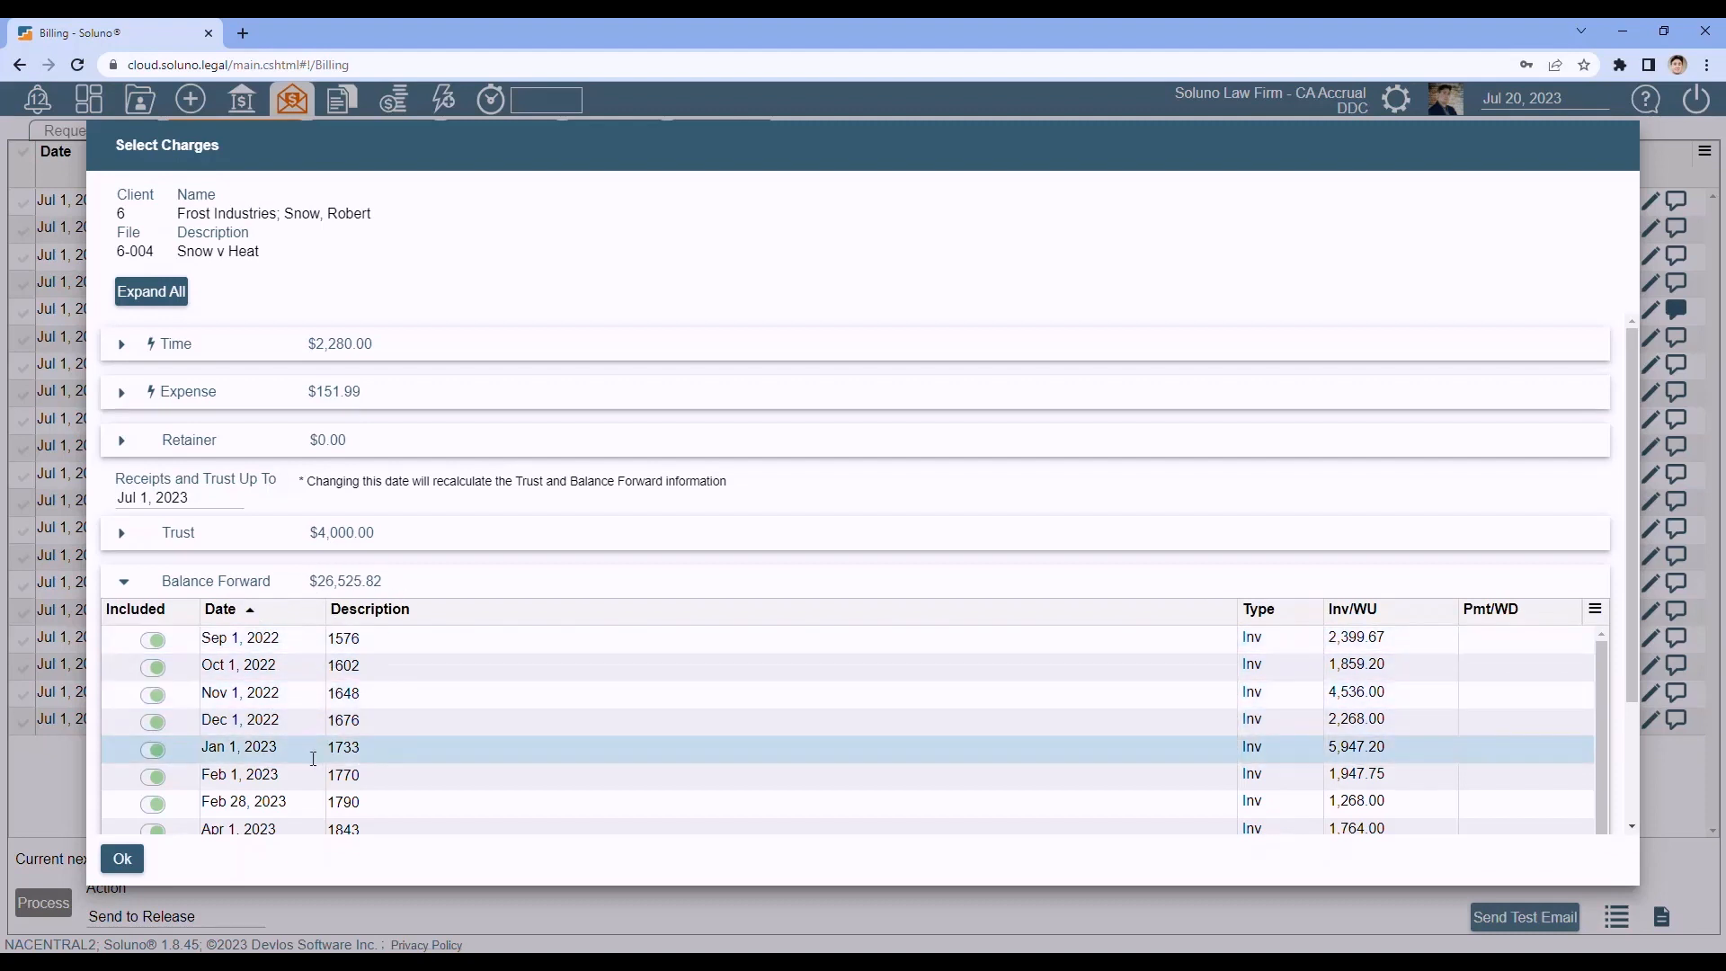
click(124, 581)
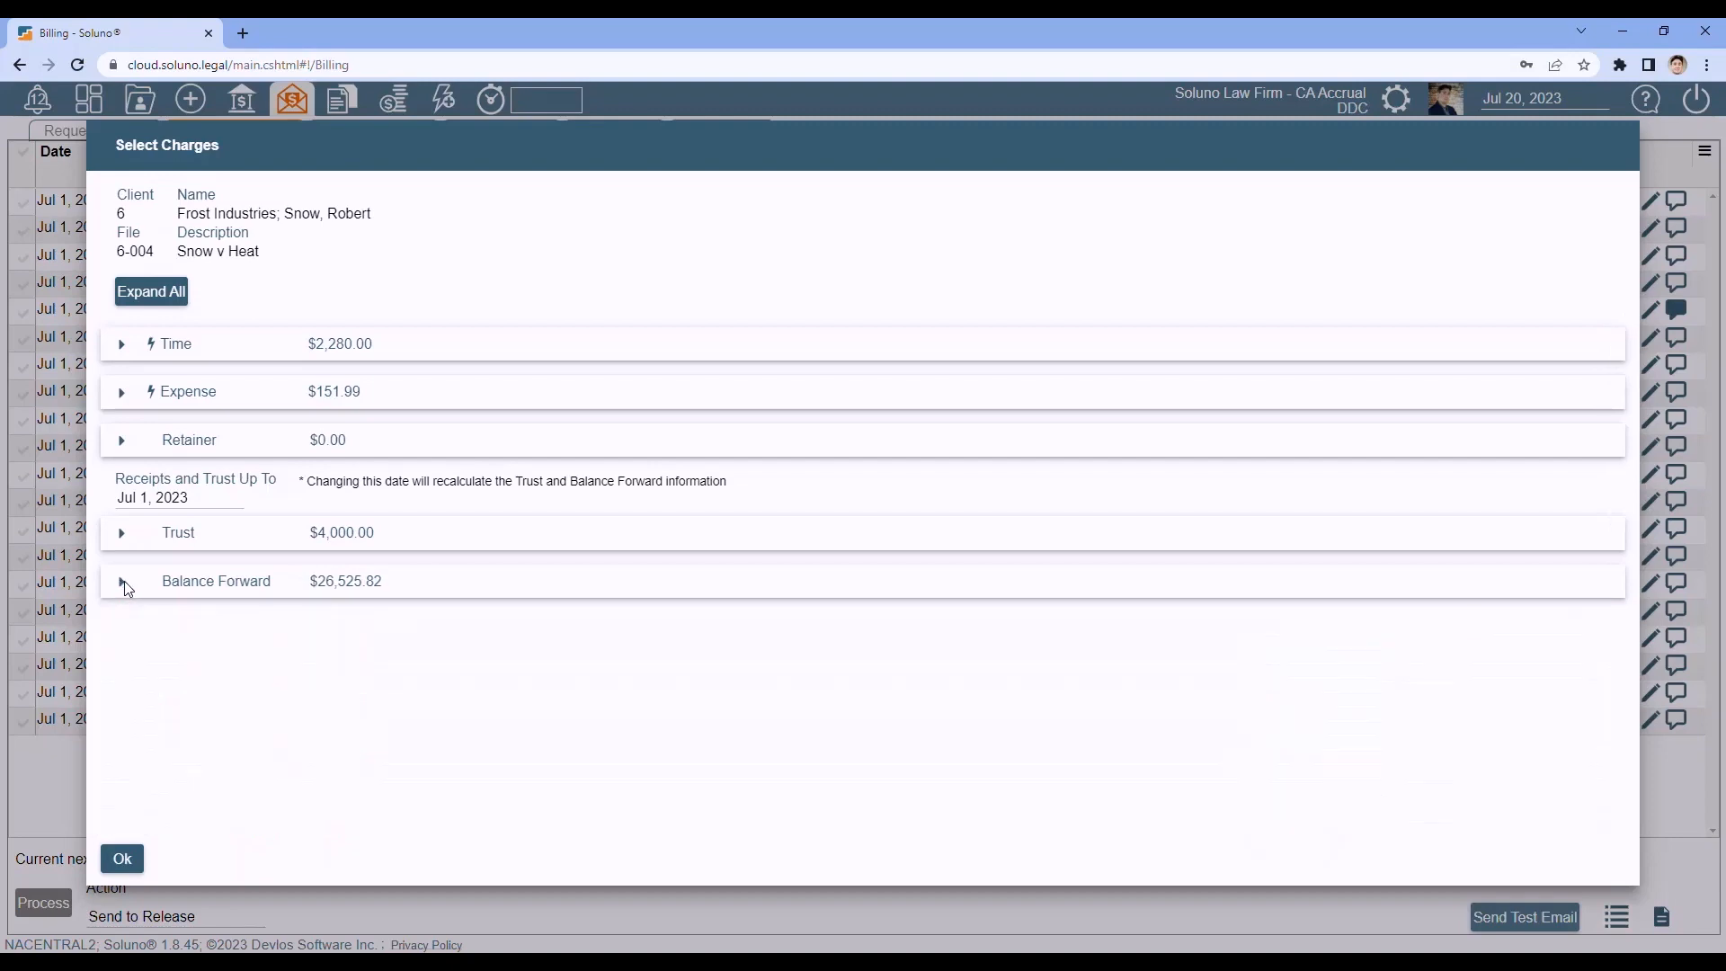
click(123, 860)
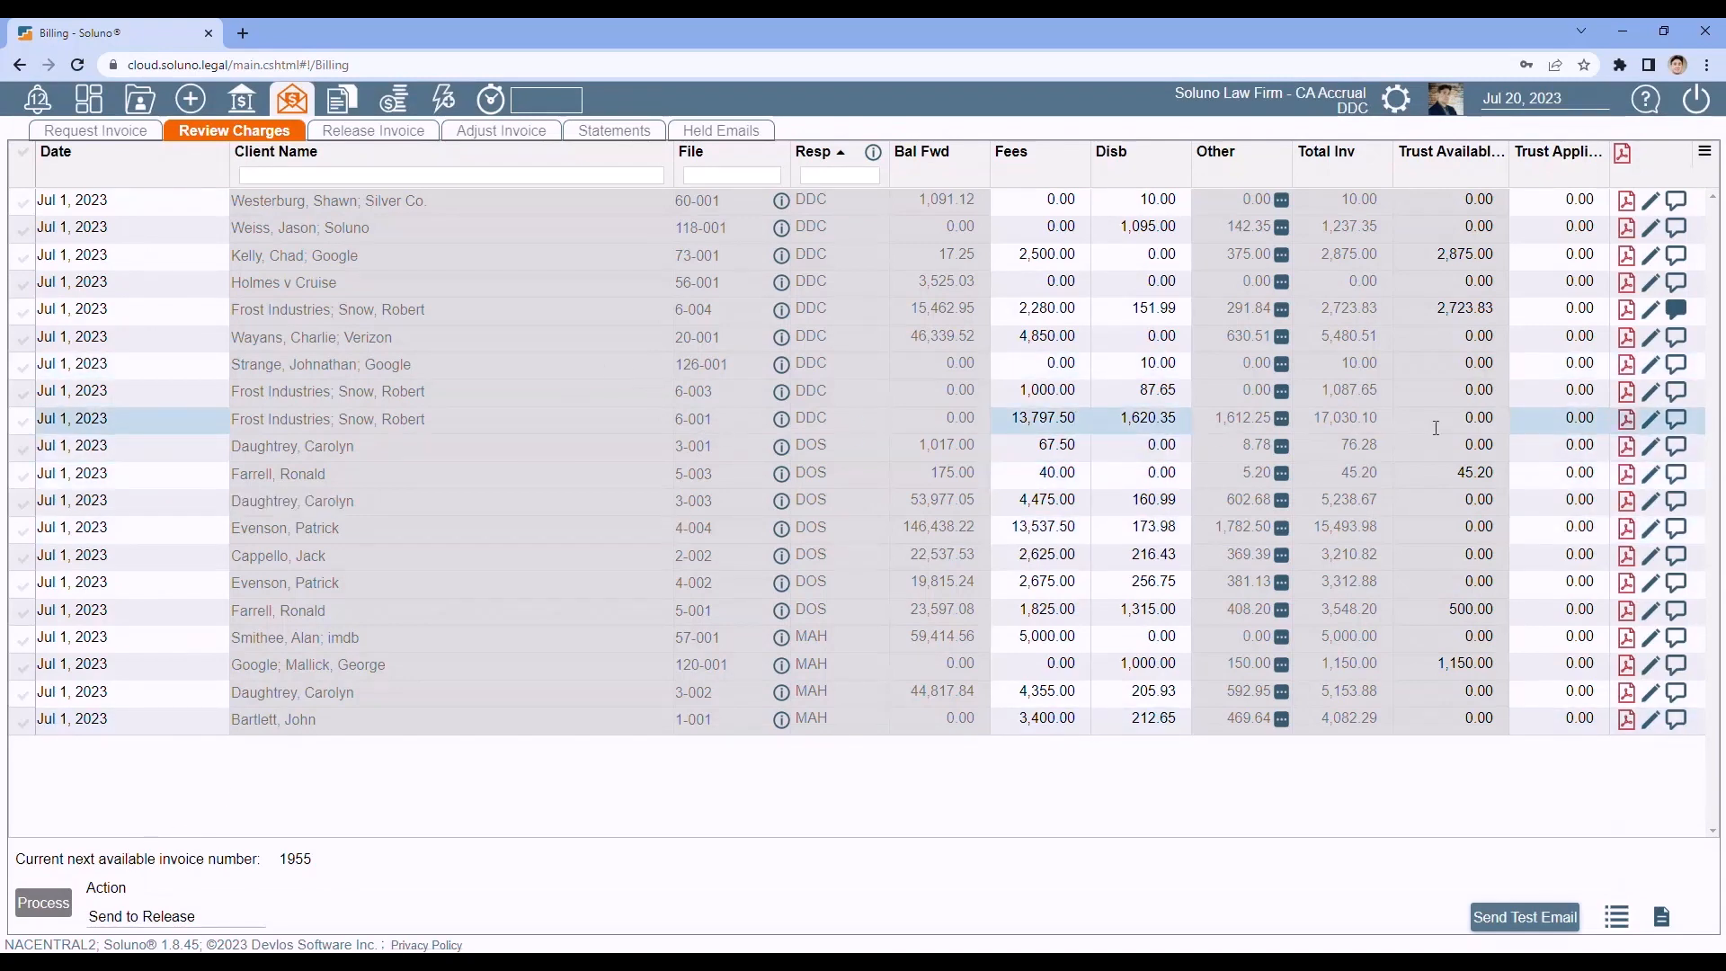
Open file 6-001's charges and expand its expense entries down to the July items.
click(1651, 423)
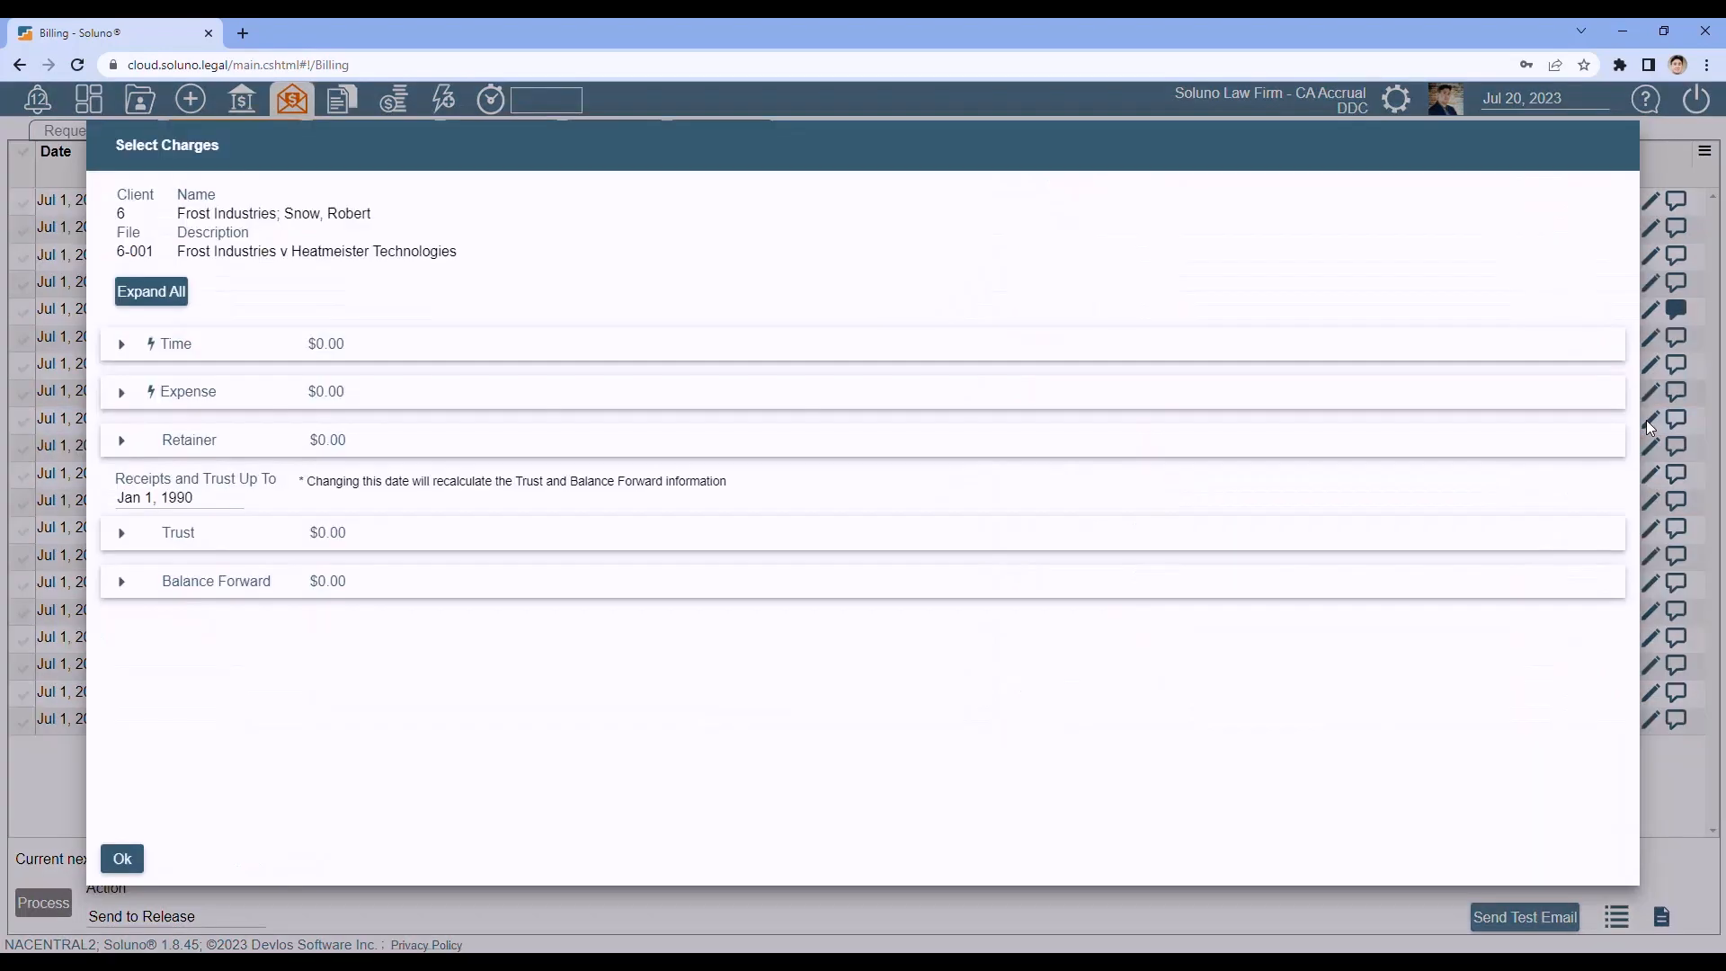
click(121, 393)
scroll(595, 505, down, 1)
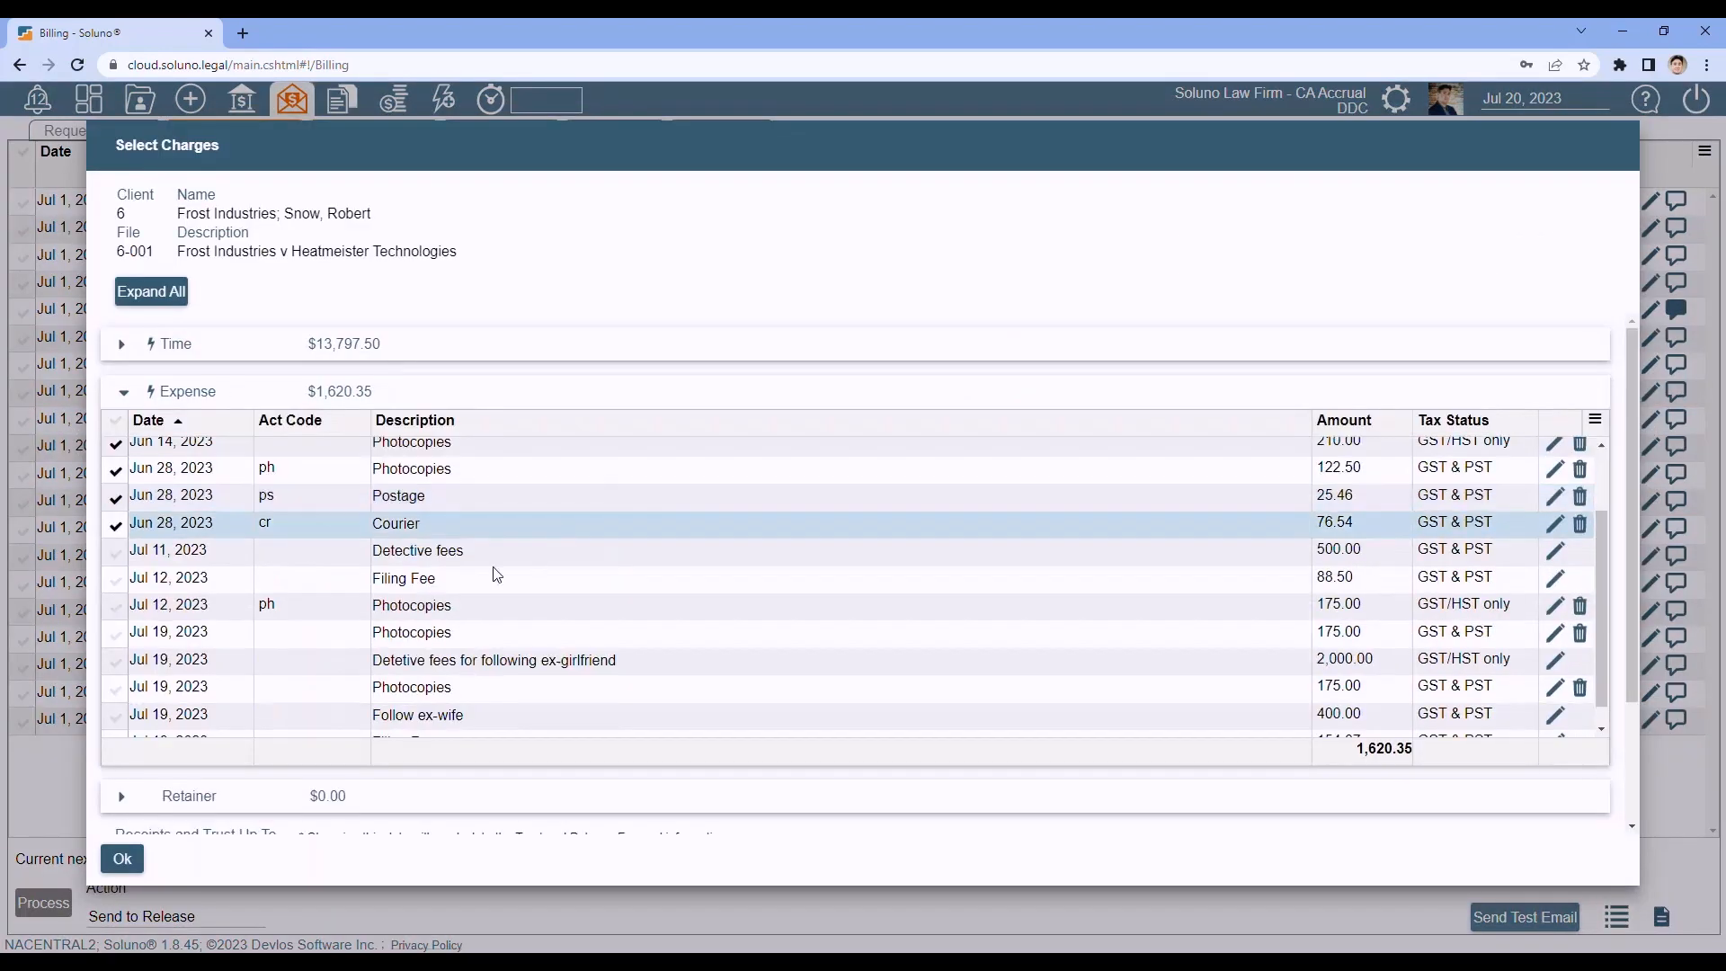
Try including file 6-001's Jul 11 Detective fees and Jul 12 expenses on the bill, and exclude them again.
click(116, 552)
click(115, 580)
click(118, 612)
click(115, 580)
click(115, 552)
scroll(444, 591, up, 1)
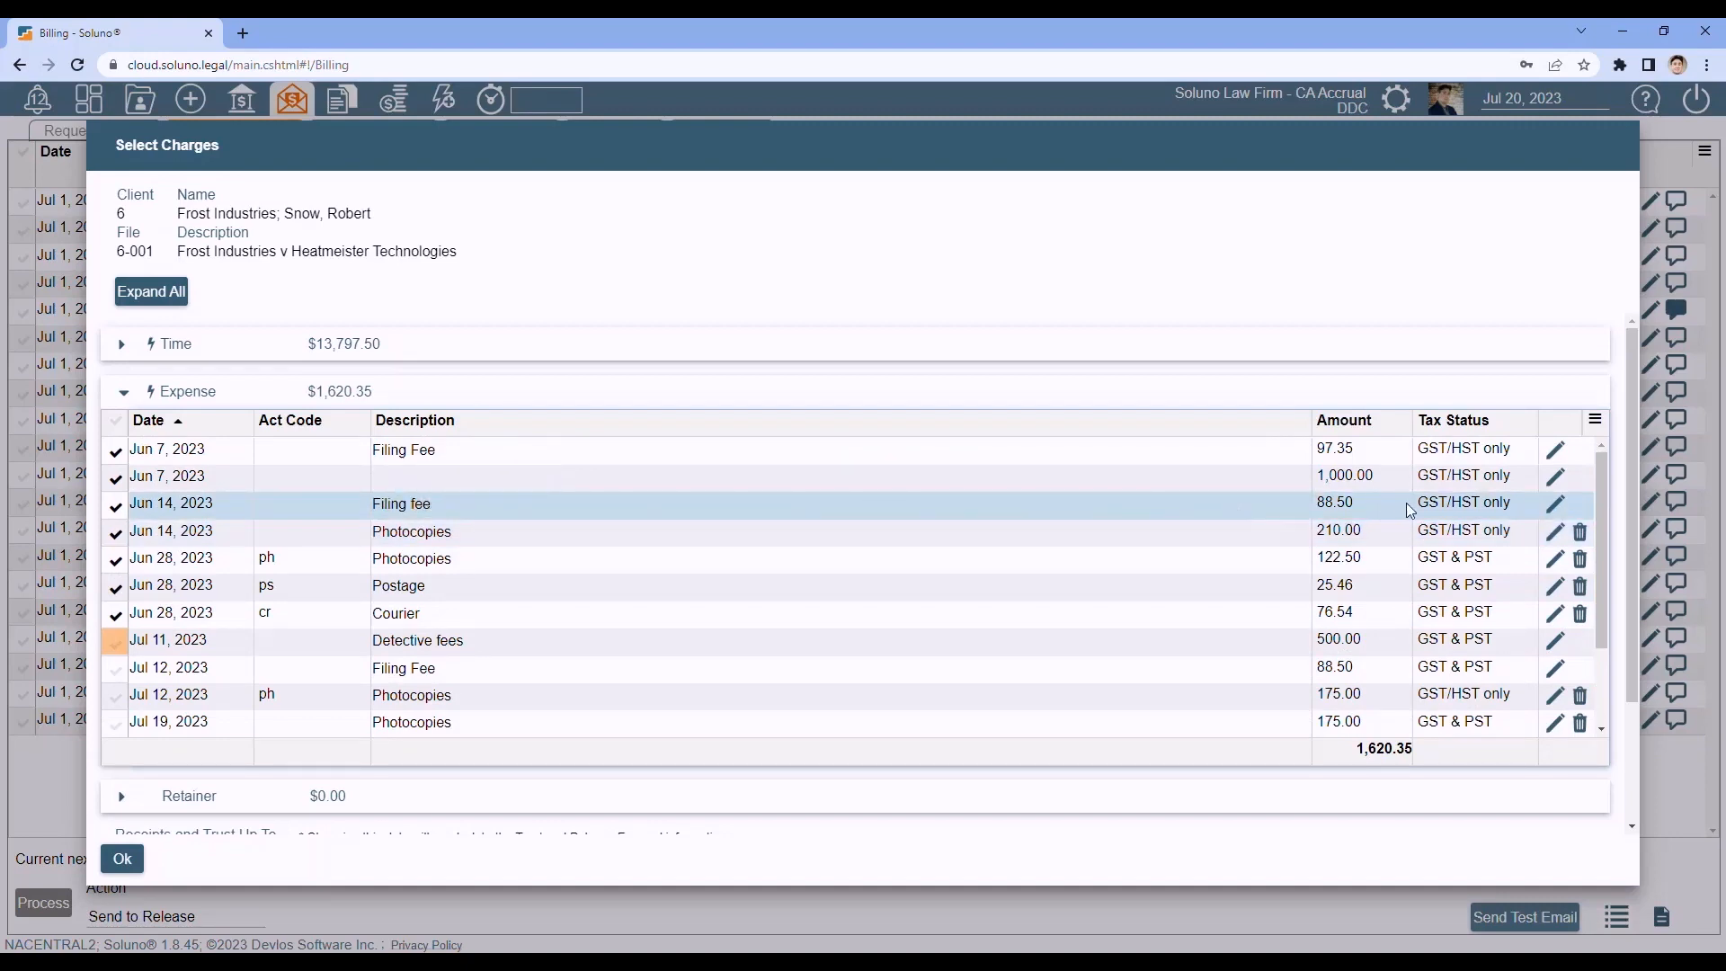
Open the source cheque of file 6-001's Jun 14 Filing fee, save it without changes, and return to the draft list.
click(1550, 504)
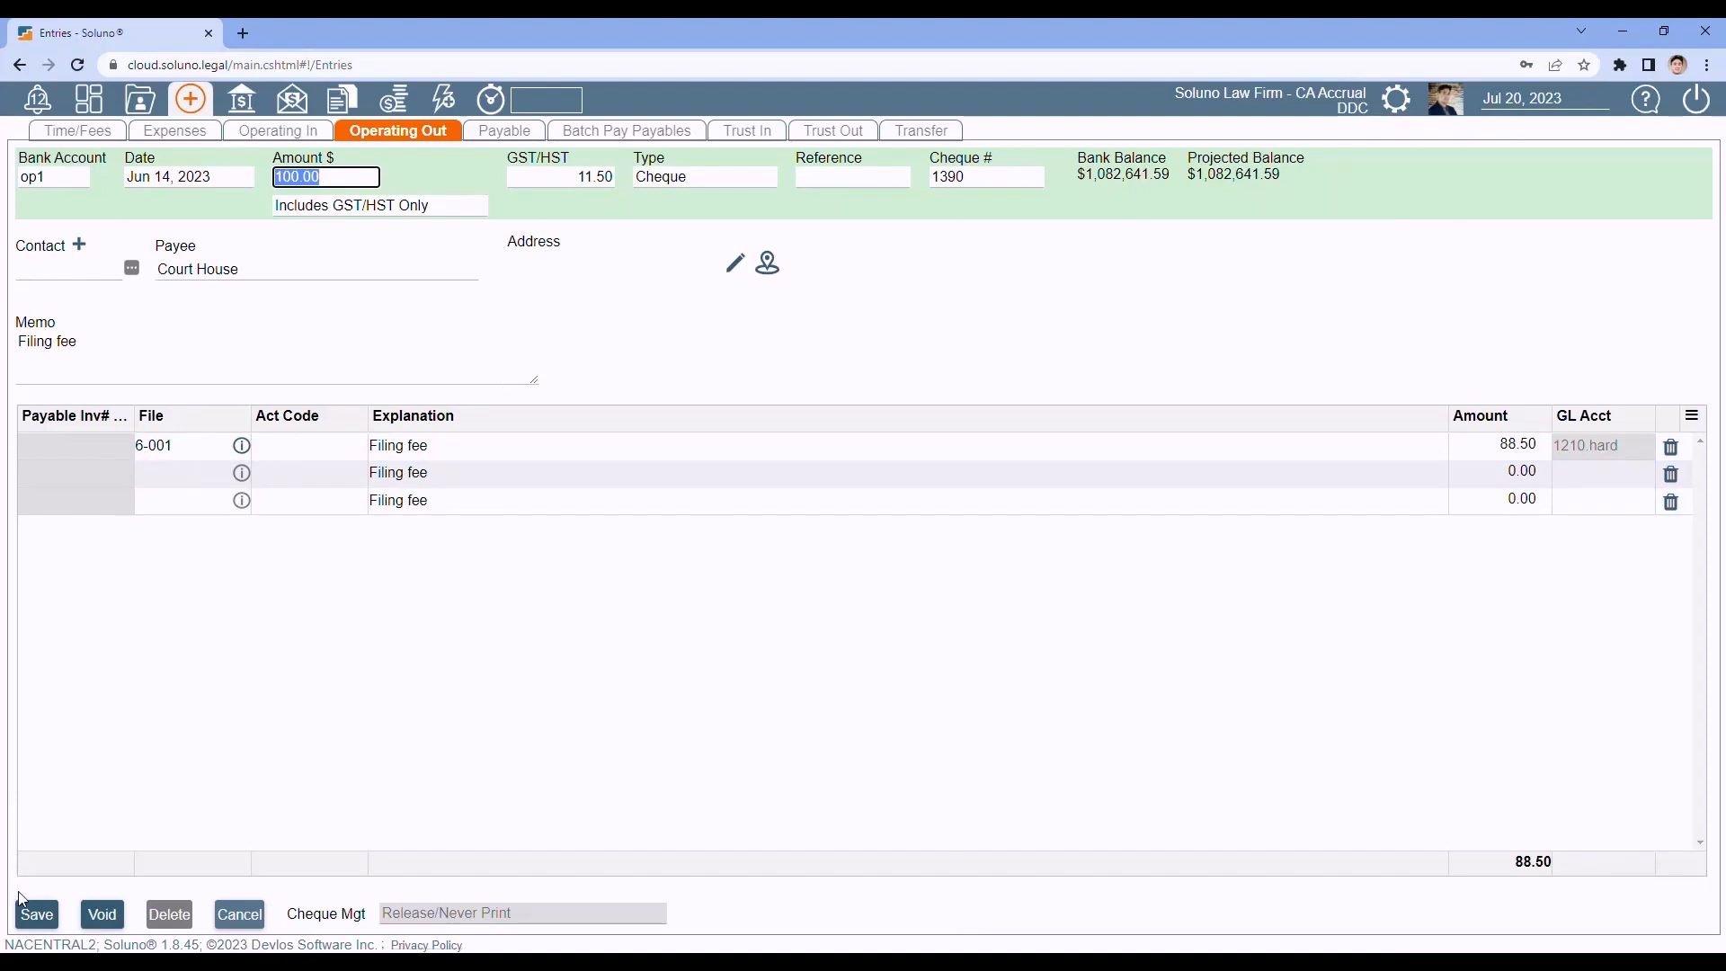
click(36, 915)
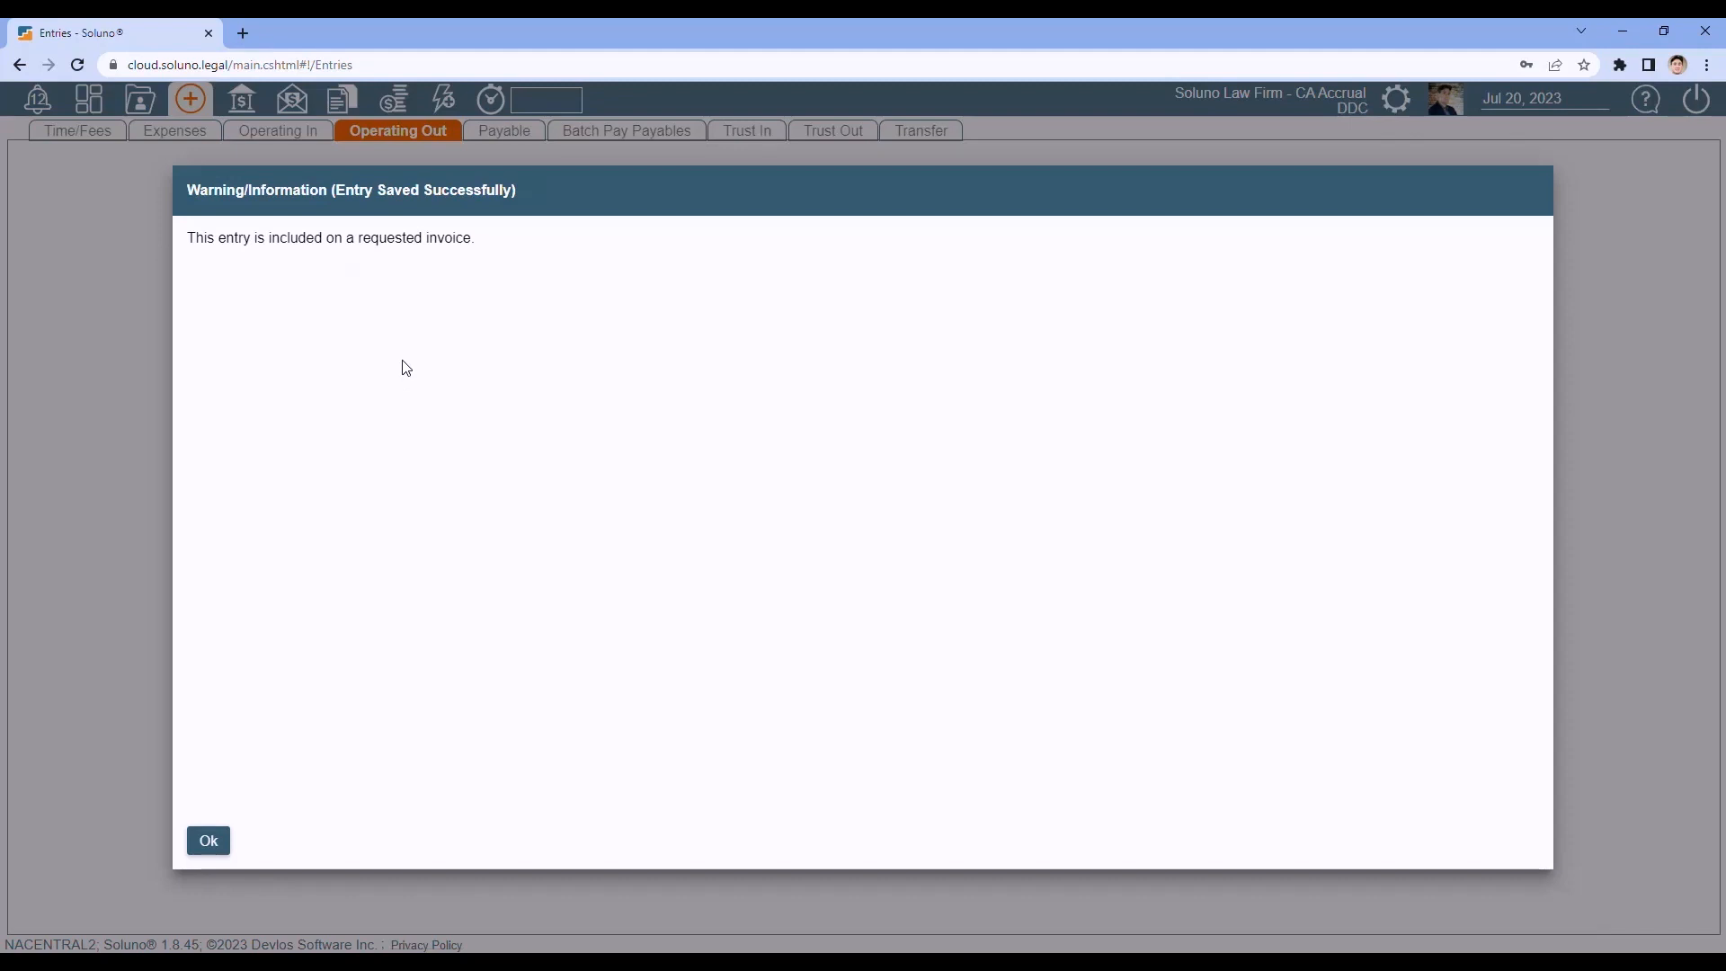
click(209, 843)
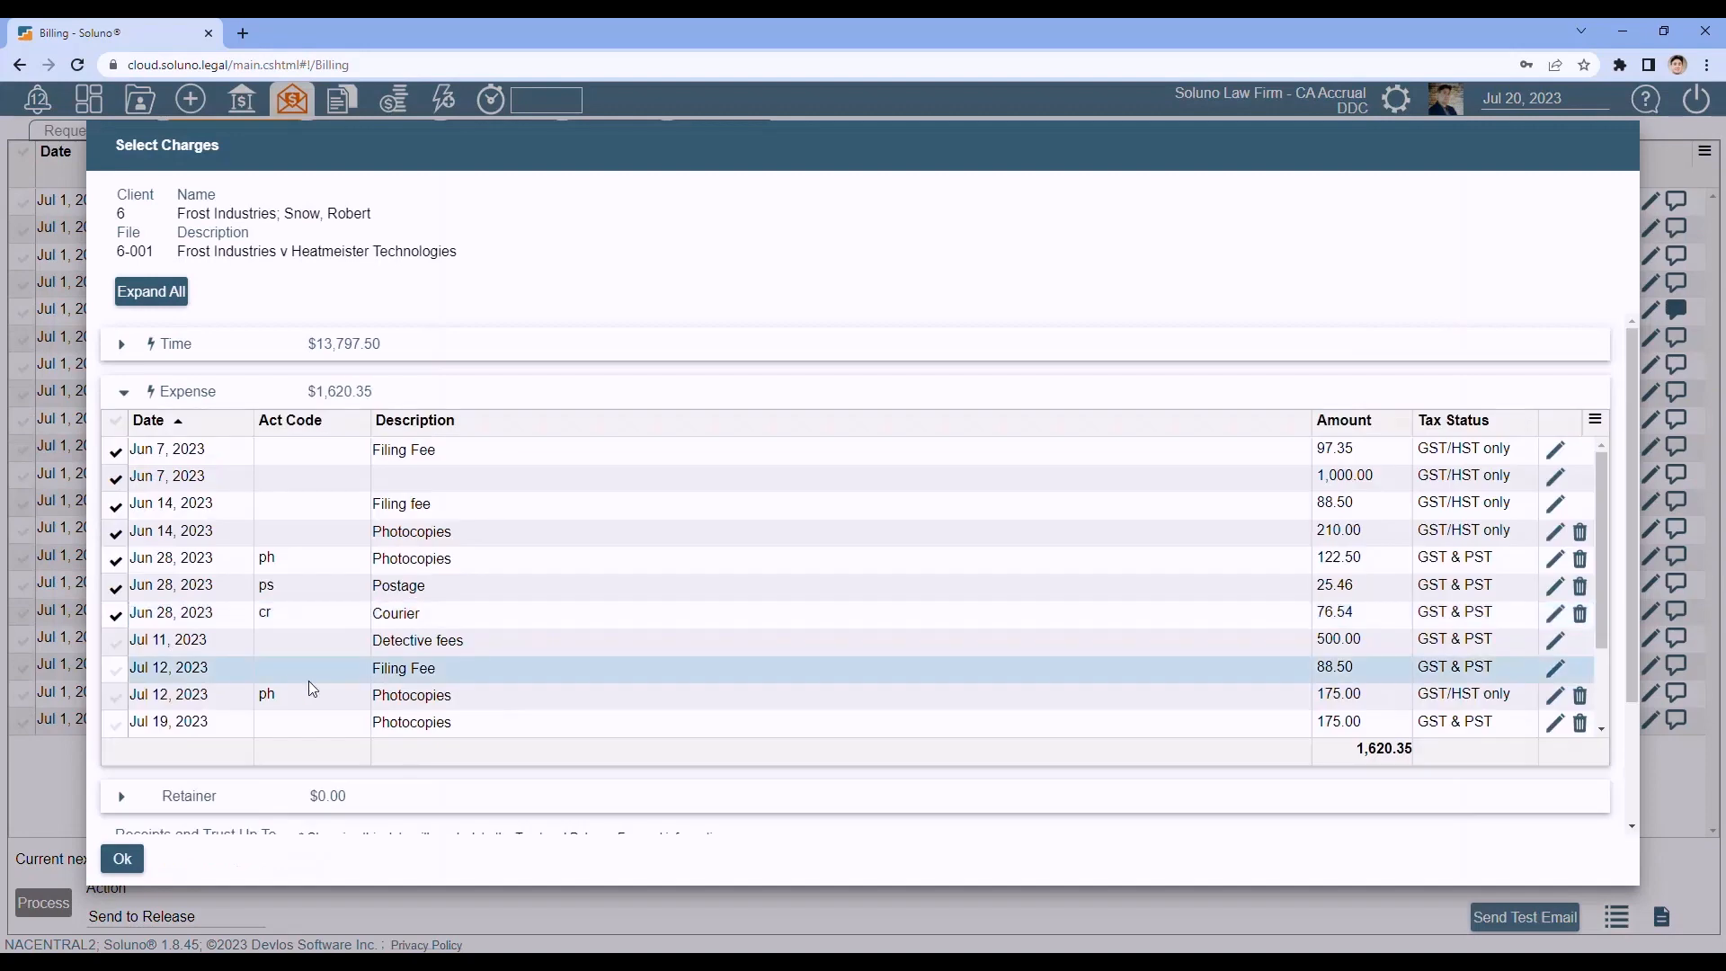
click(123, 857)
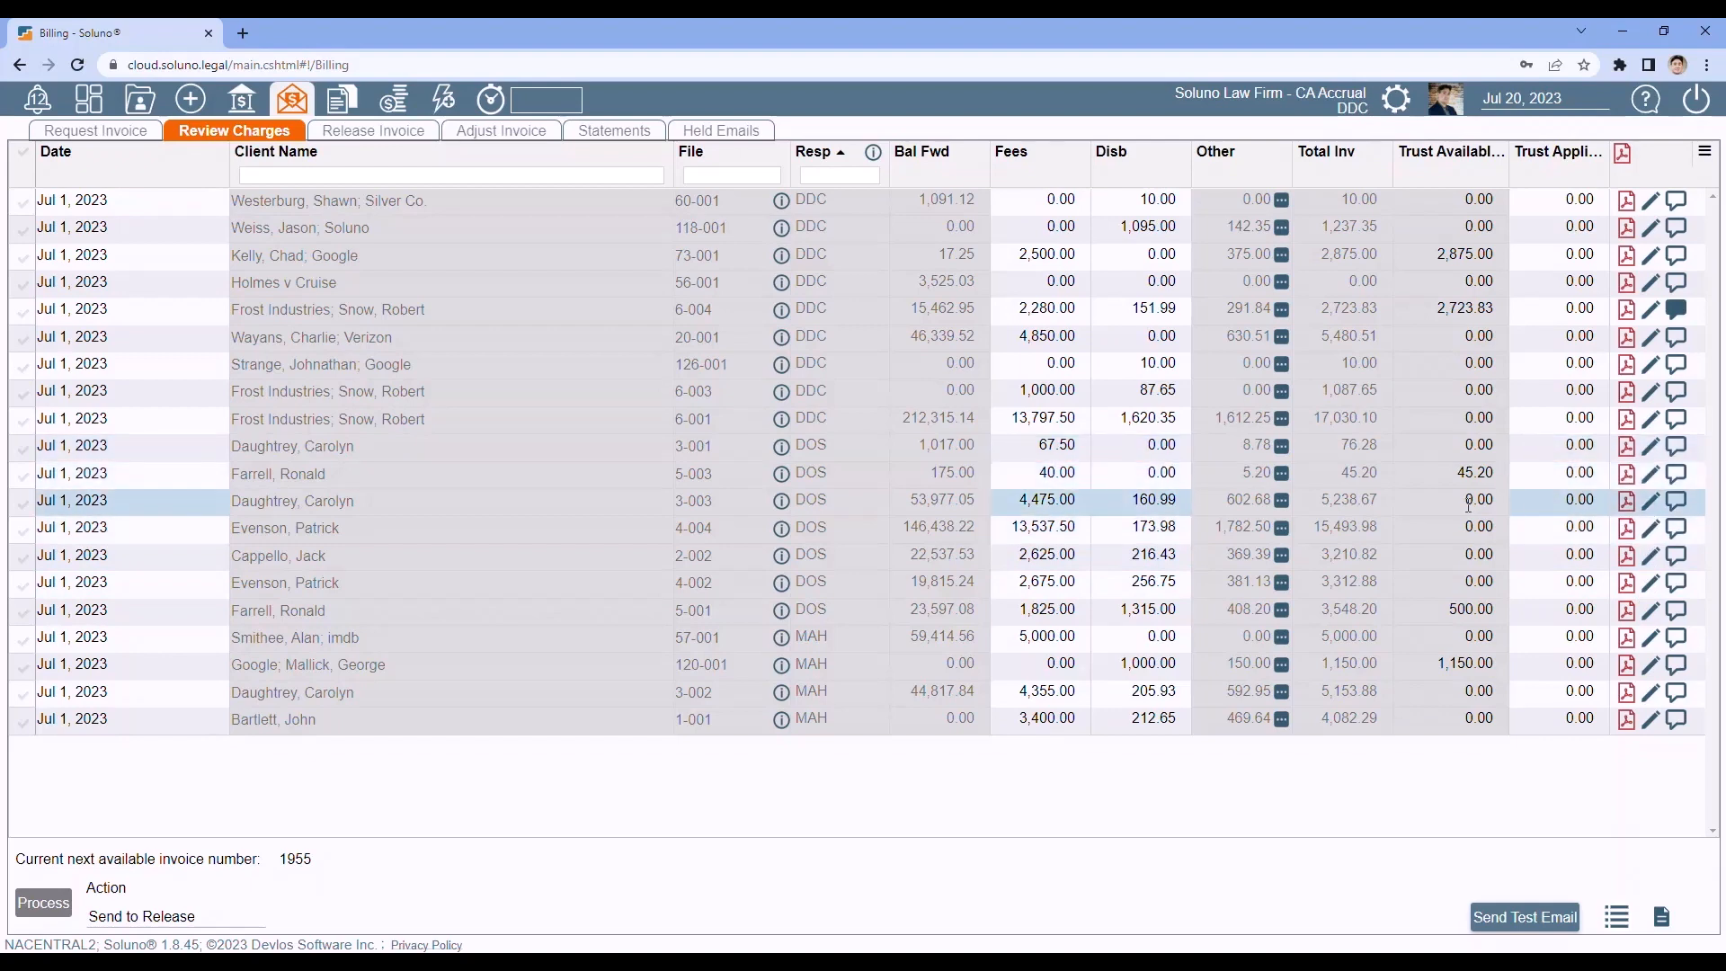
Change the fees on file 6-004's draft to 2,000.00.
click(1070, 311)
drag(1068, 311, 947, 317)
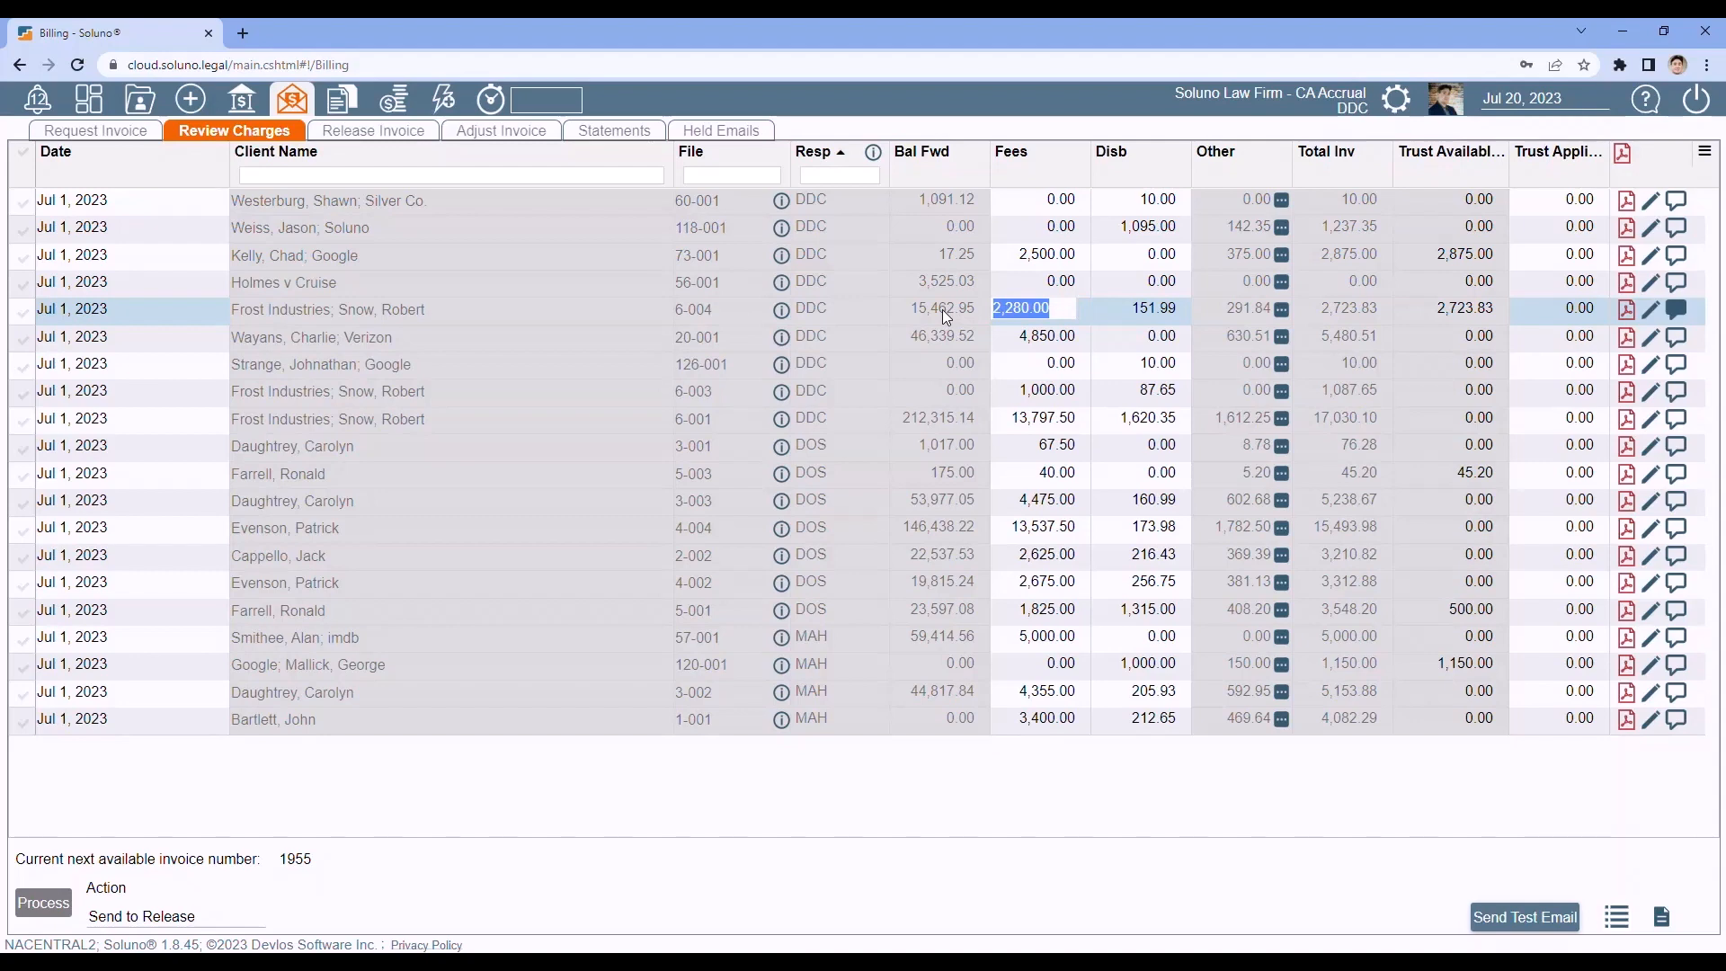
text(2000)
key(Tab)
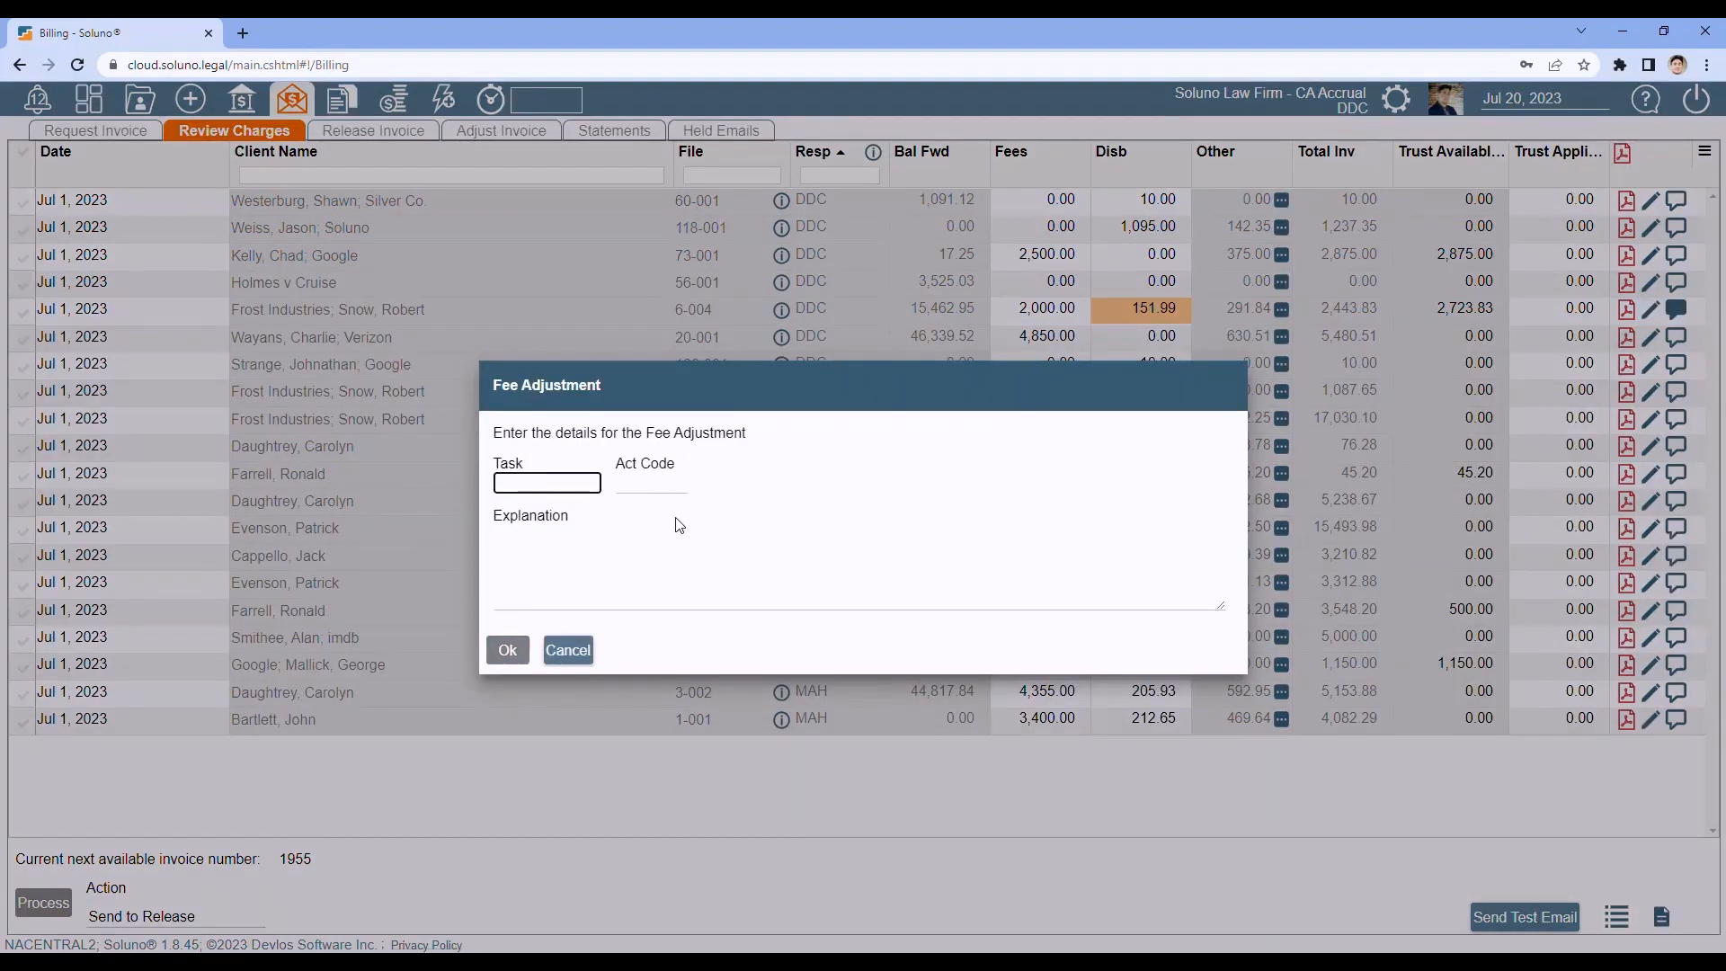
Record the fee adjustment with the Write Down task (wd) and the explanation "Courtesy discount per DDC".
click(527, 484)
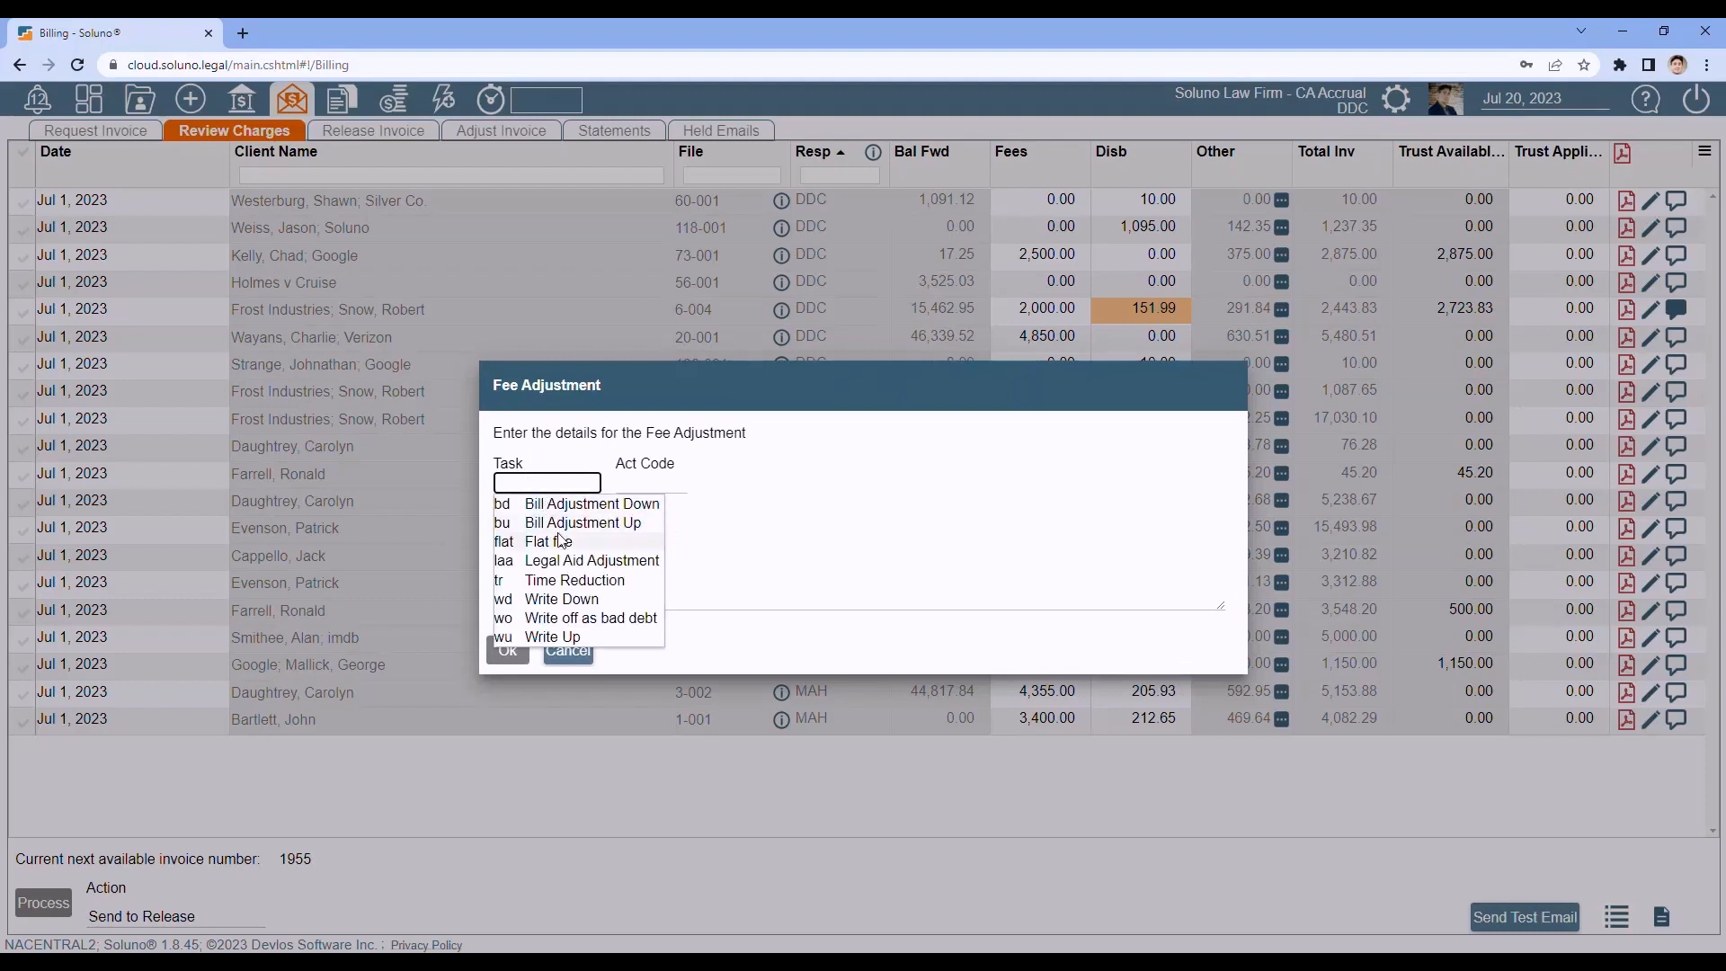
click(563, 599)
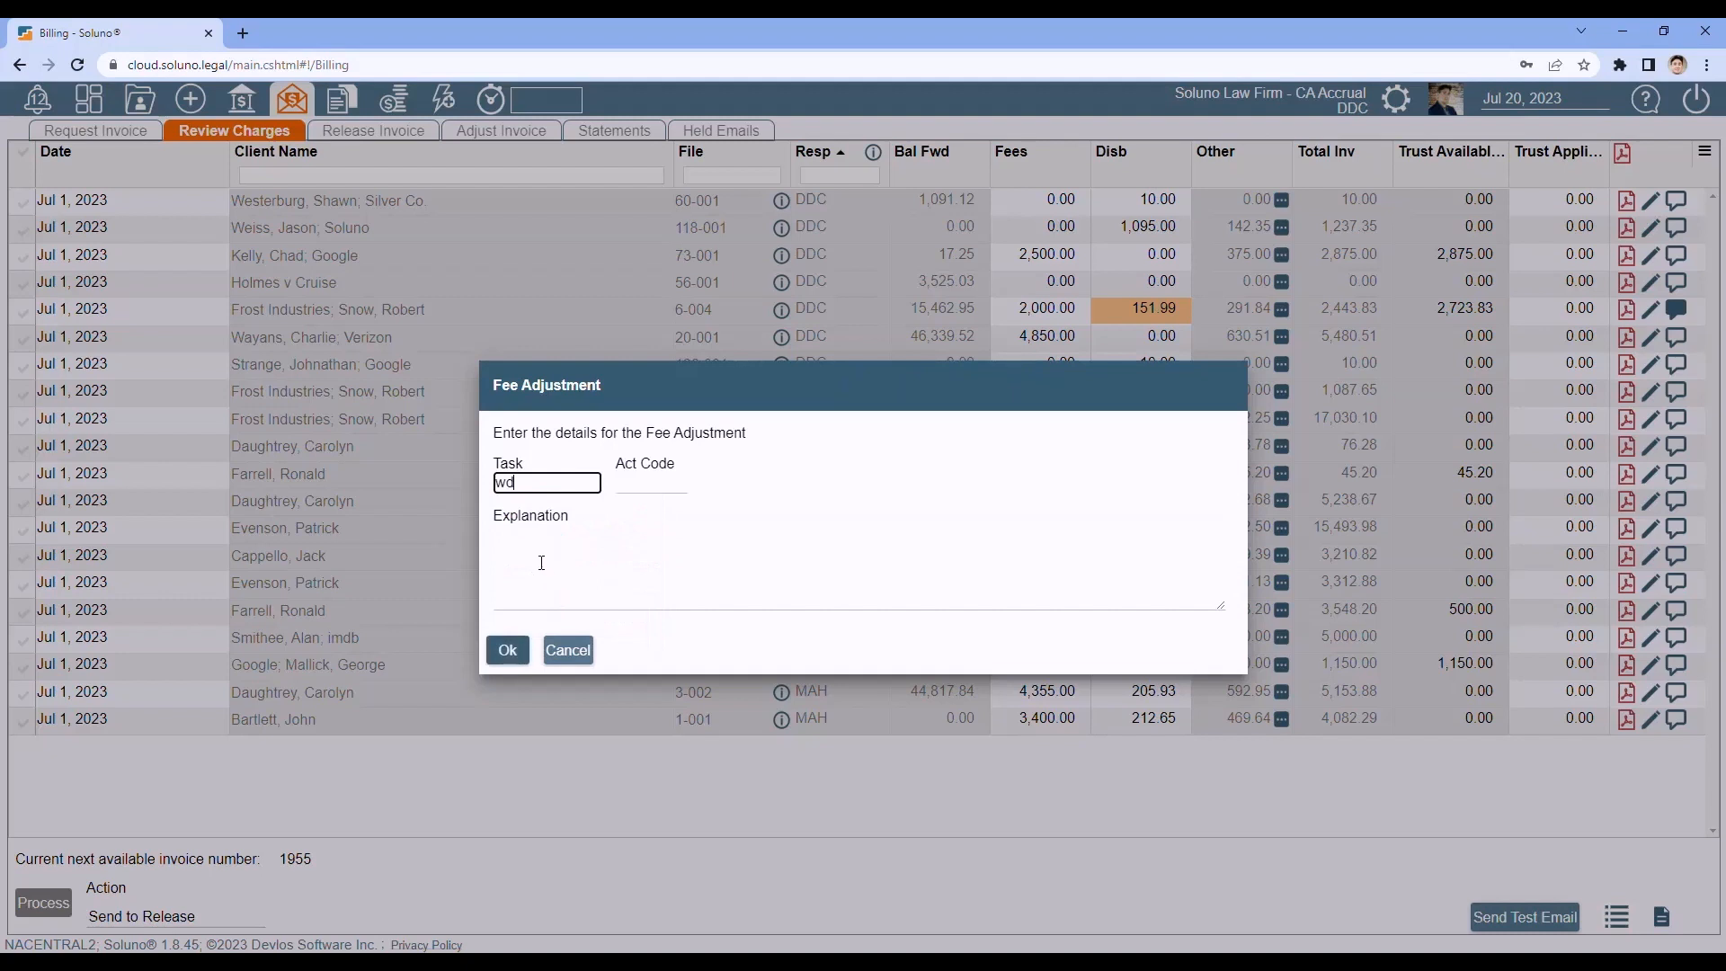
click(539, 557)
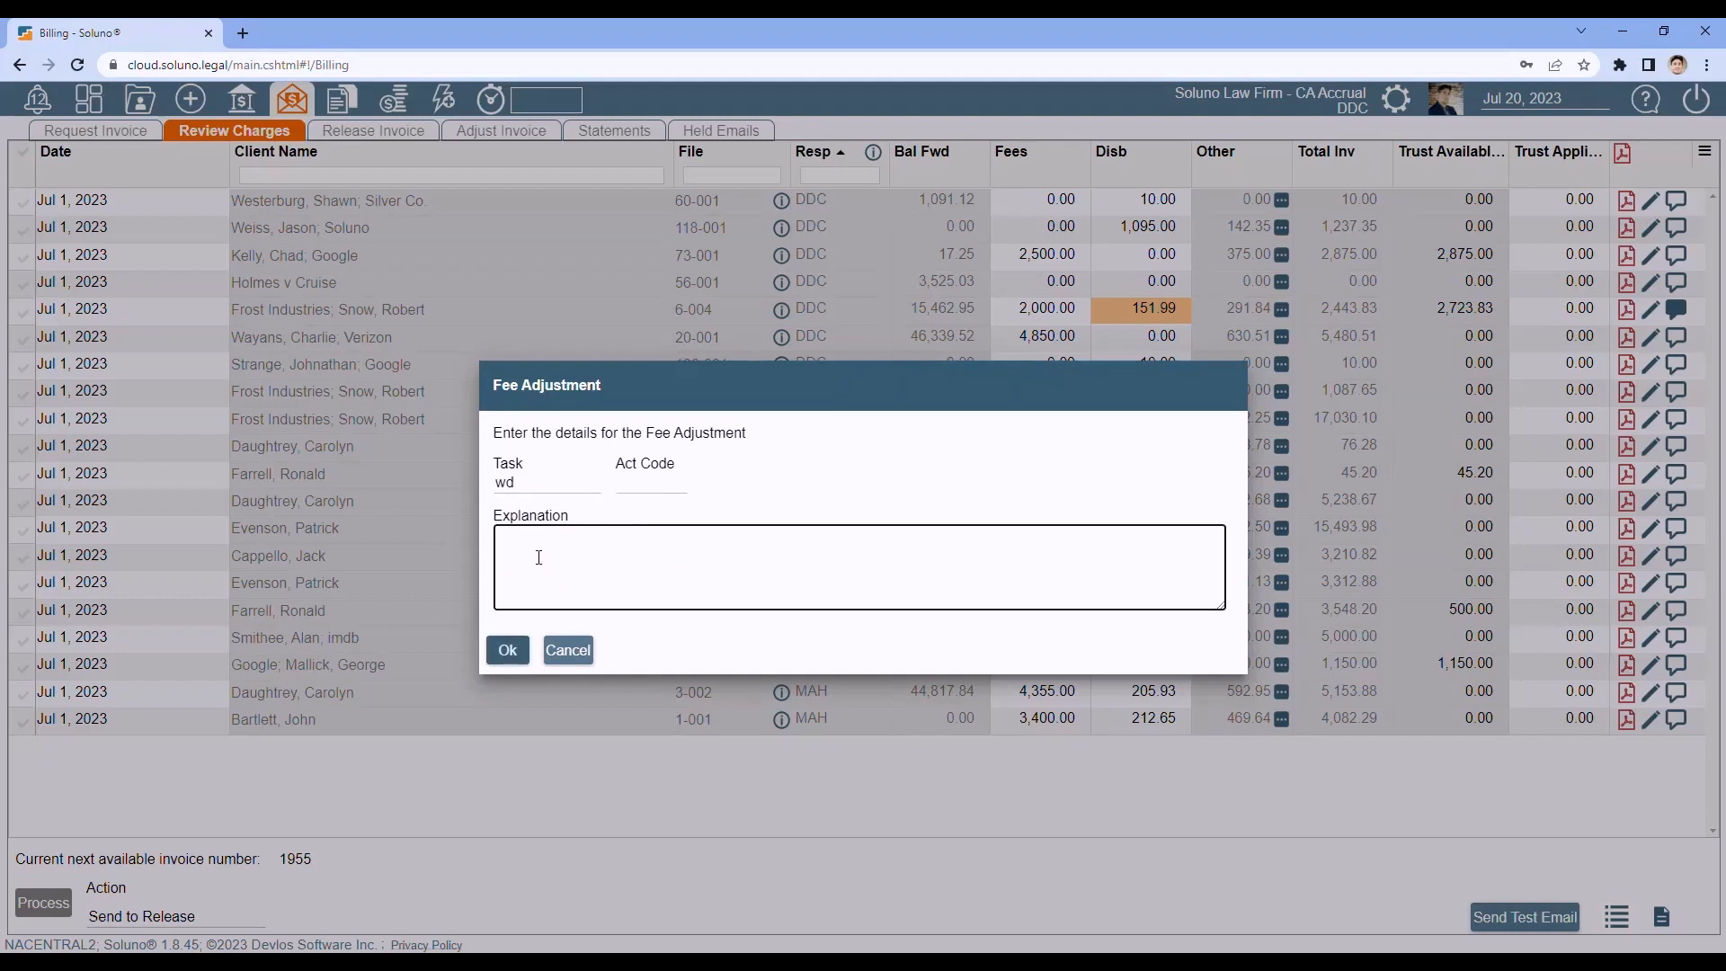
text(Courtesy discount per DDC)
click(508, 651)
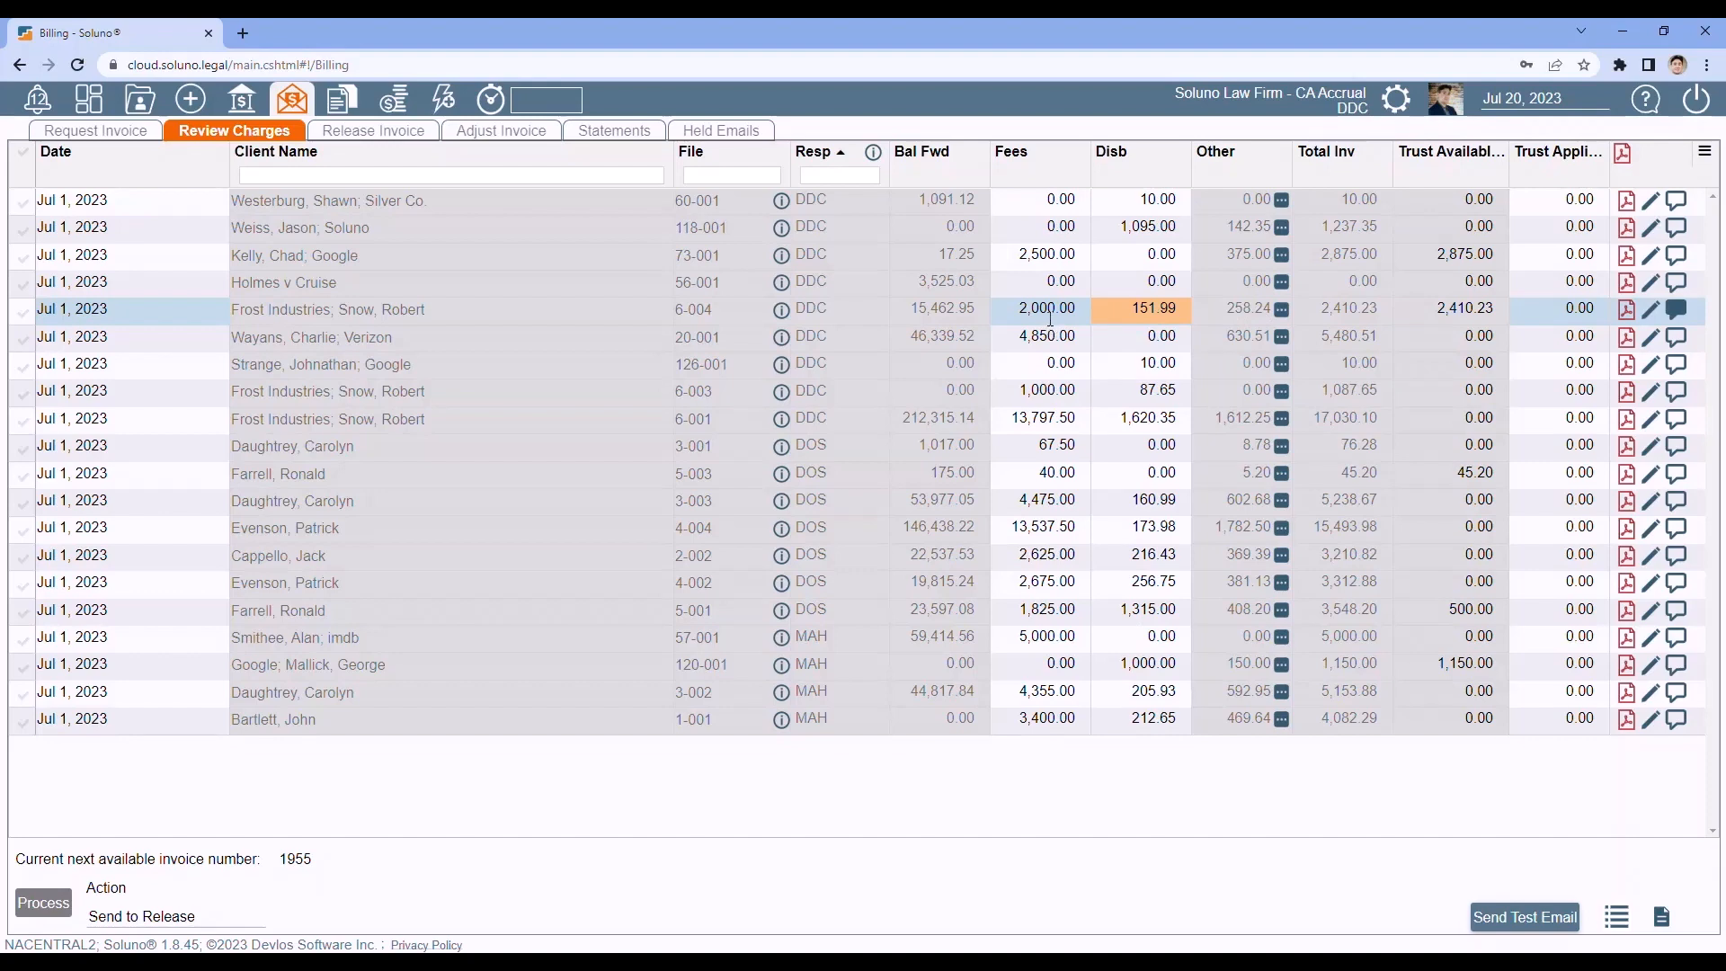
Preview file 6-004's invoice in the Final format and examine the courtesy discount's description, its amount and the fee total after discount.
click(1627, 311)
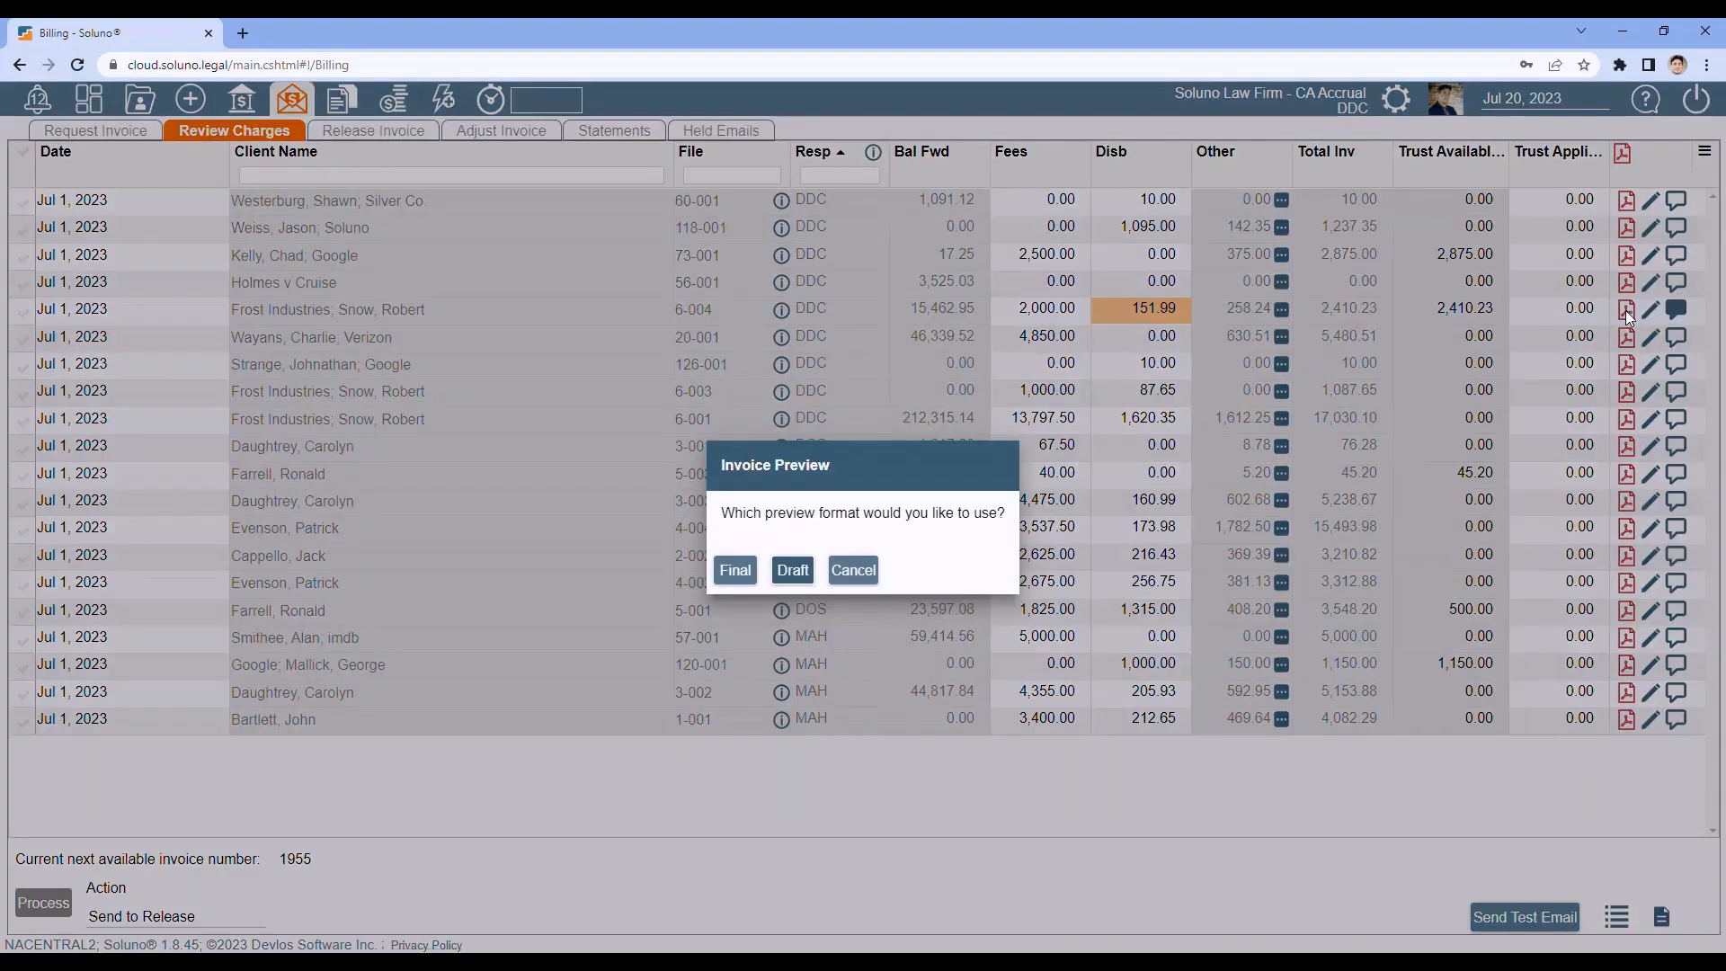
click(737, 568)
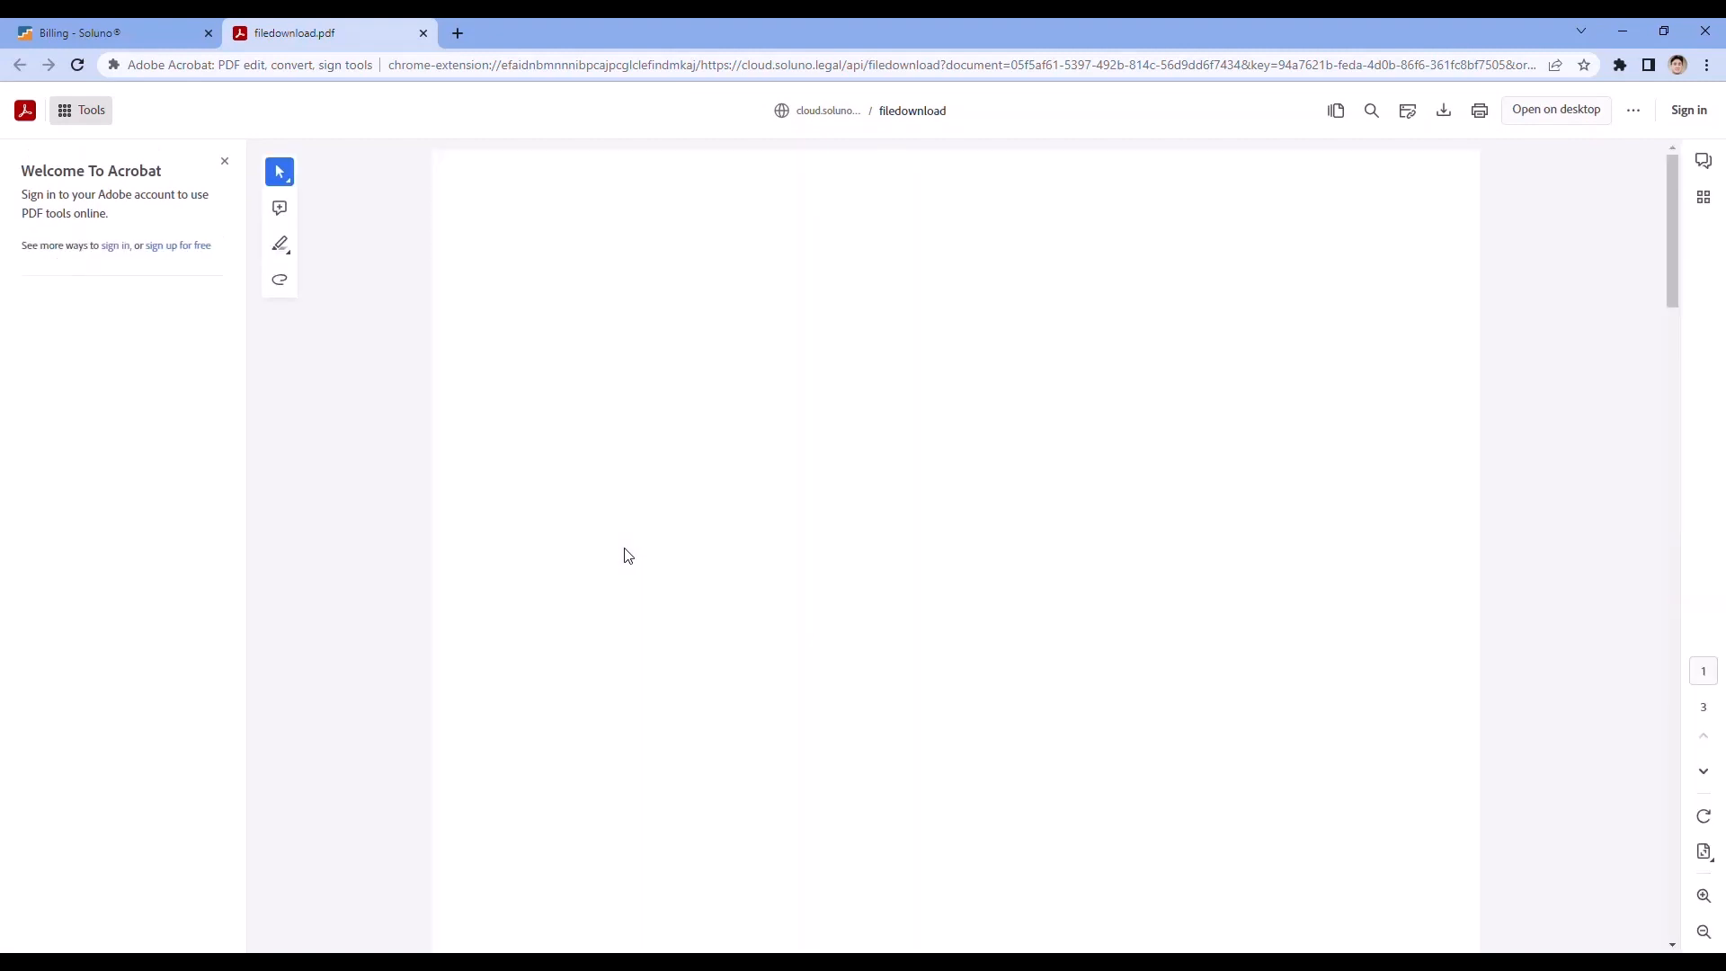
scroll(899, 418, down, 3)
scroll(904, 420, down, 1)
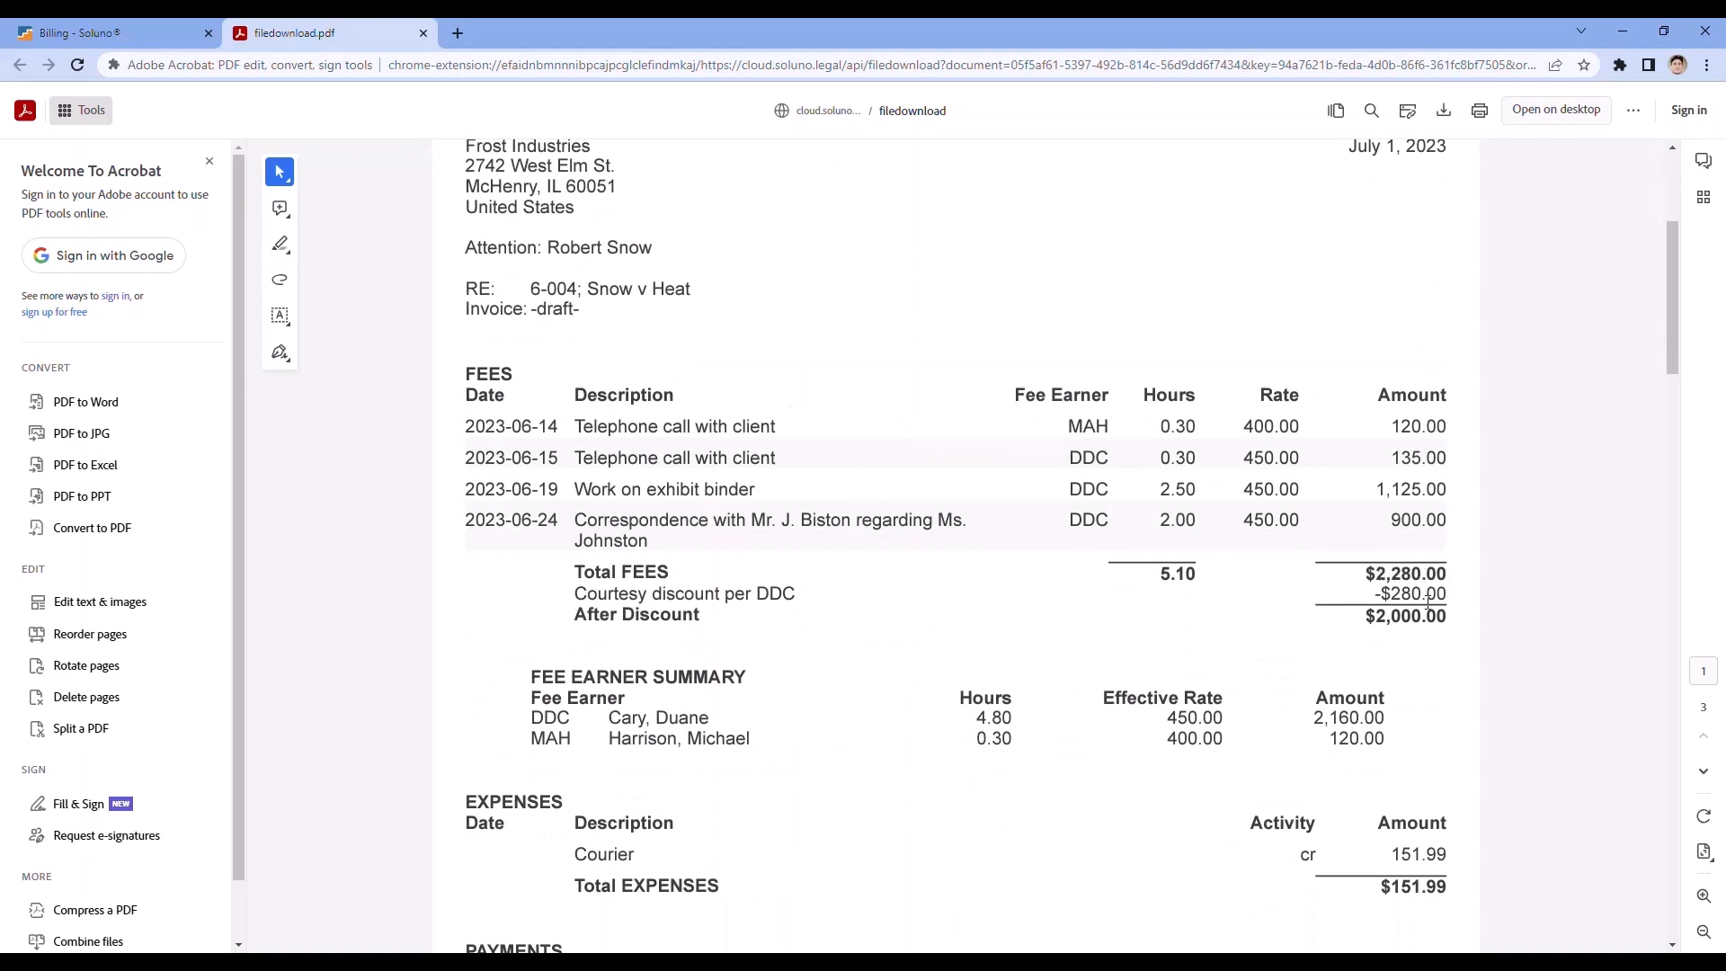
drag(1382, 594, 1447, 595)
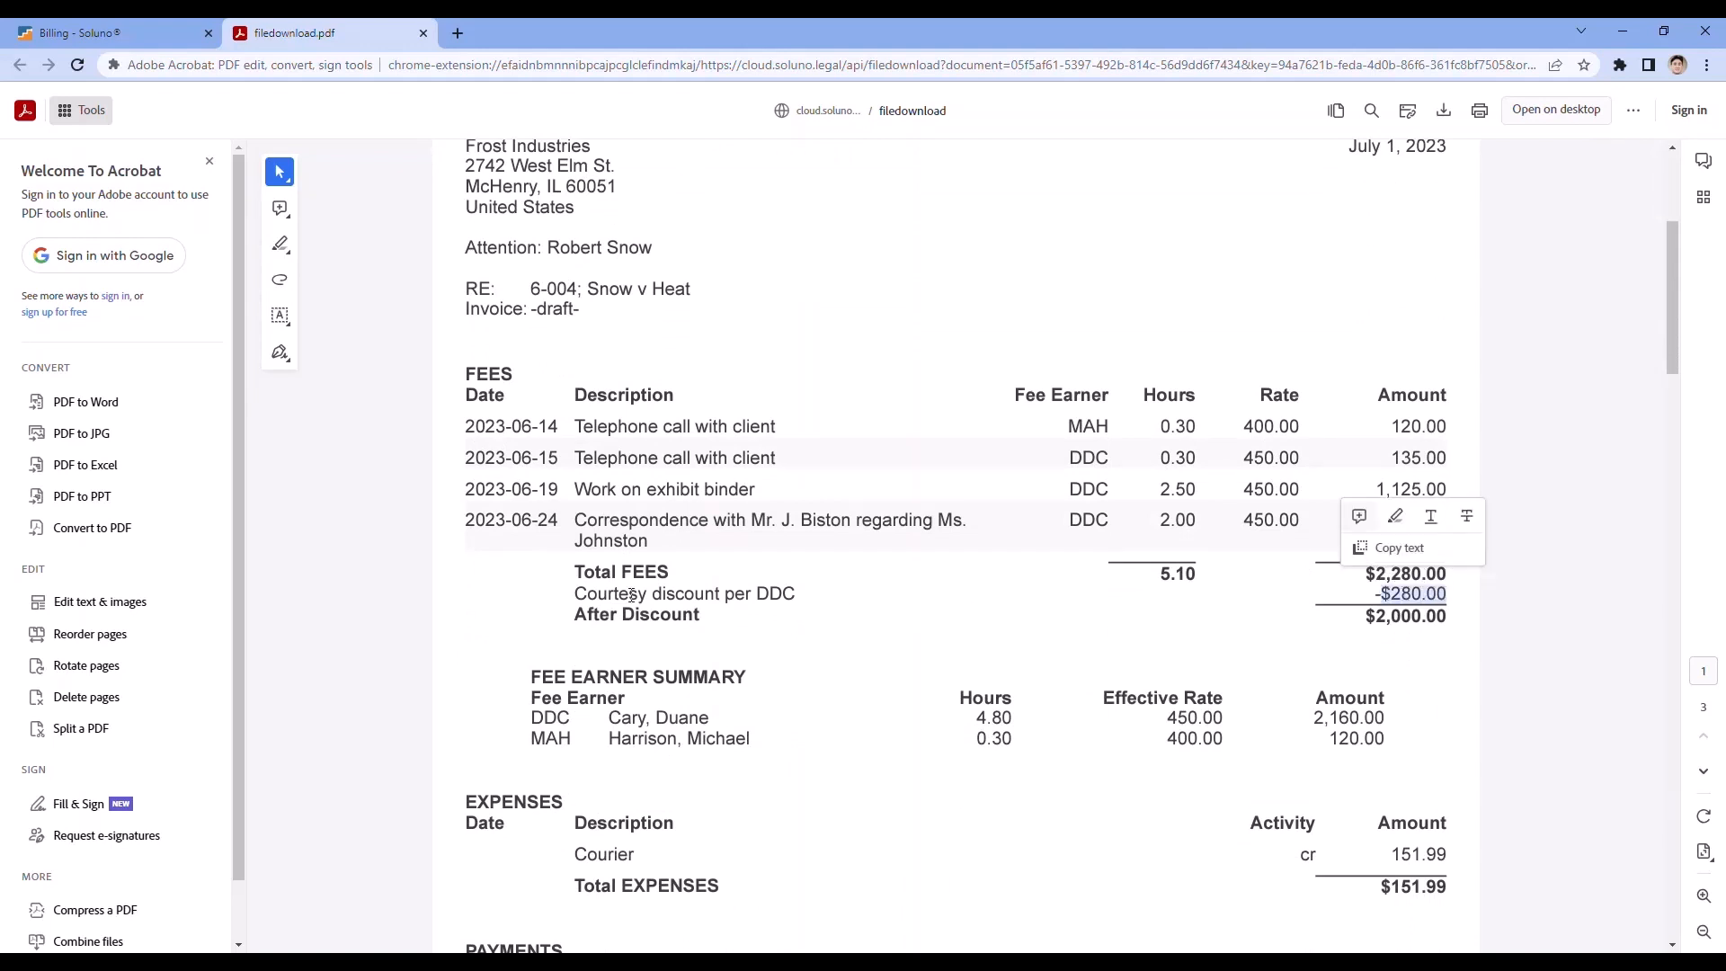
drag(580, 594, 799, 593)
drag(1363, 619, 1451, 624)
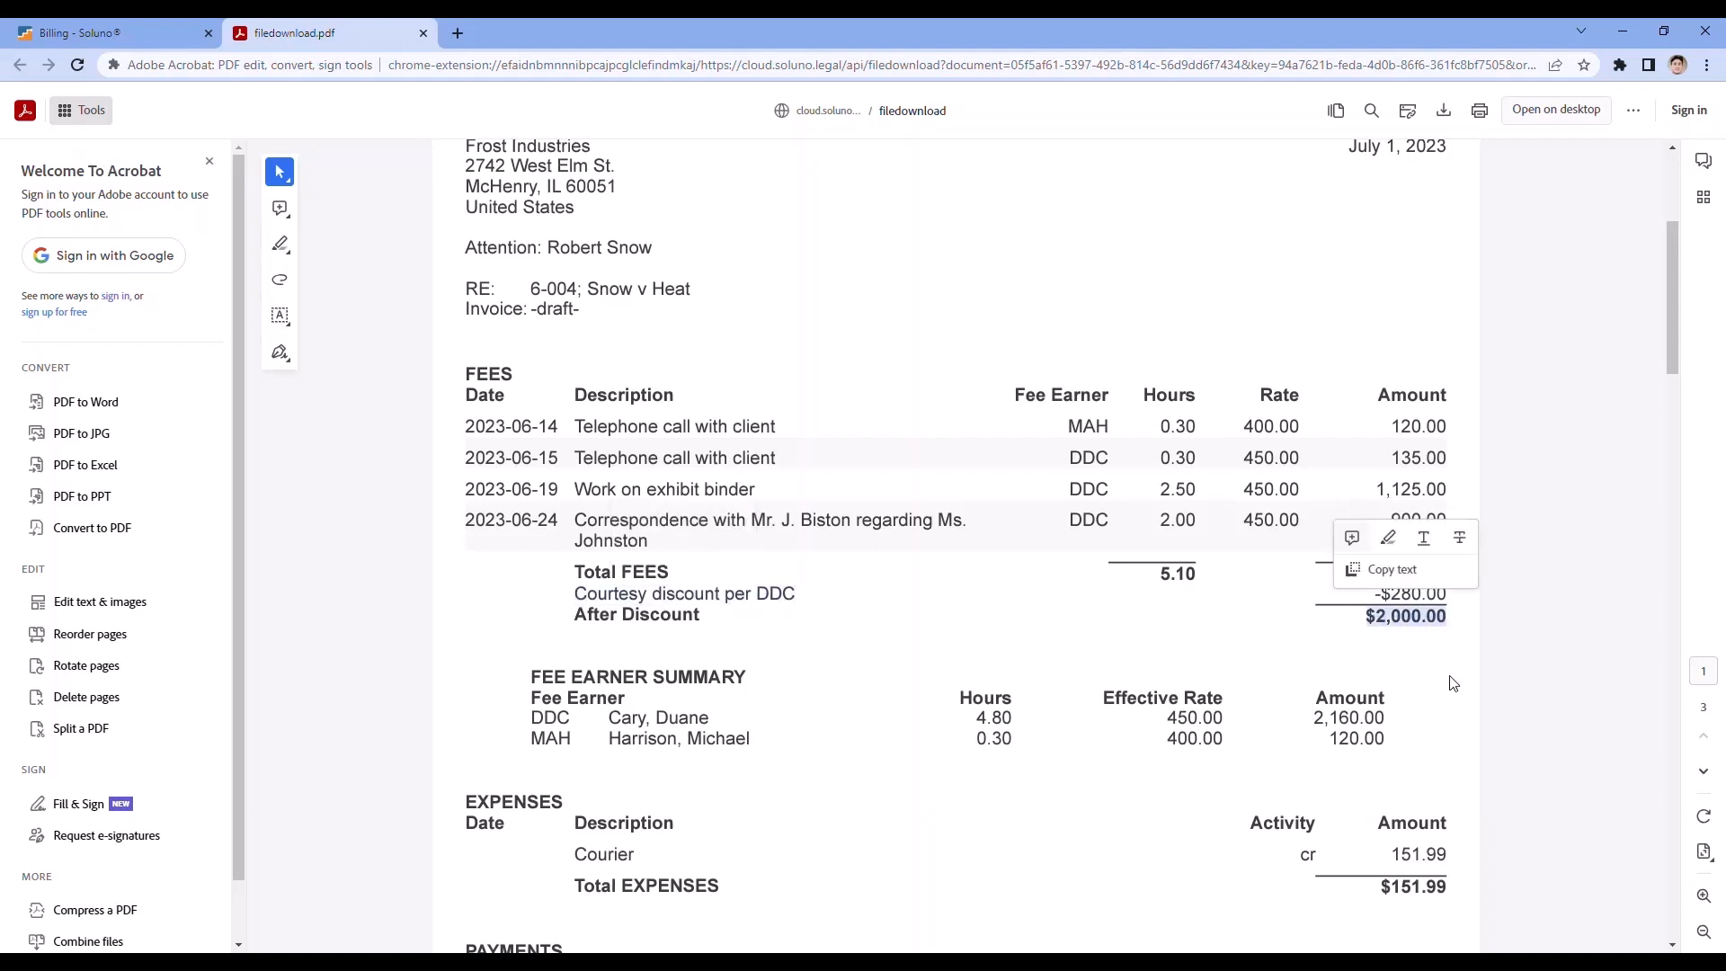
Close the draft invoice PDF and return to the list of charges under review.
click(1453, 683)
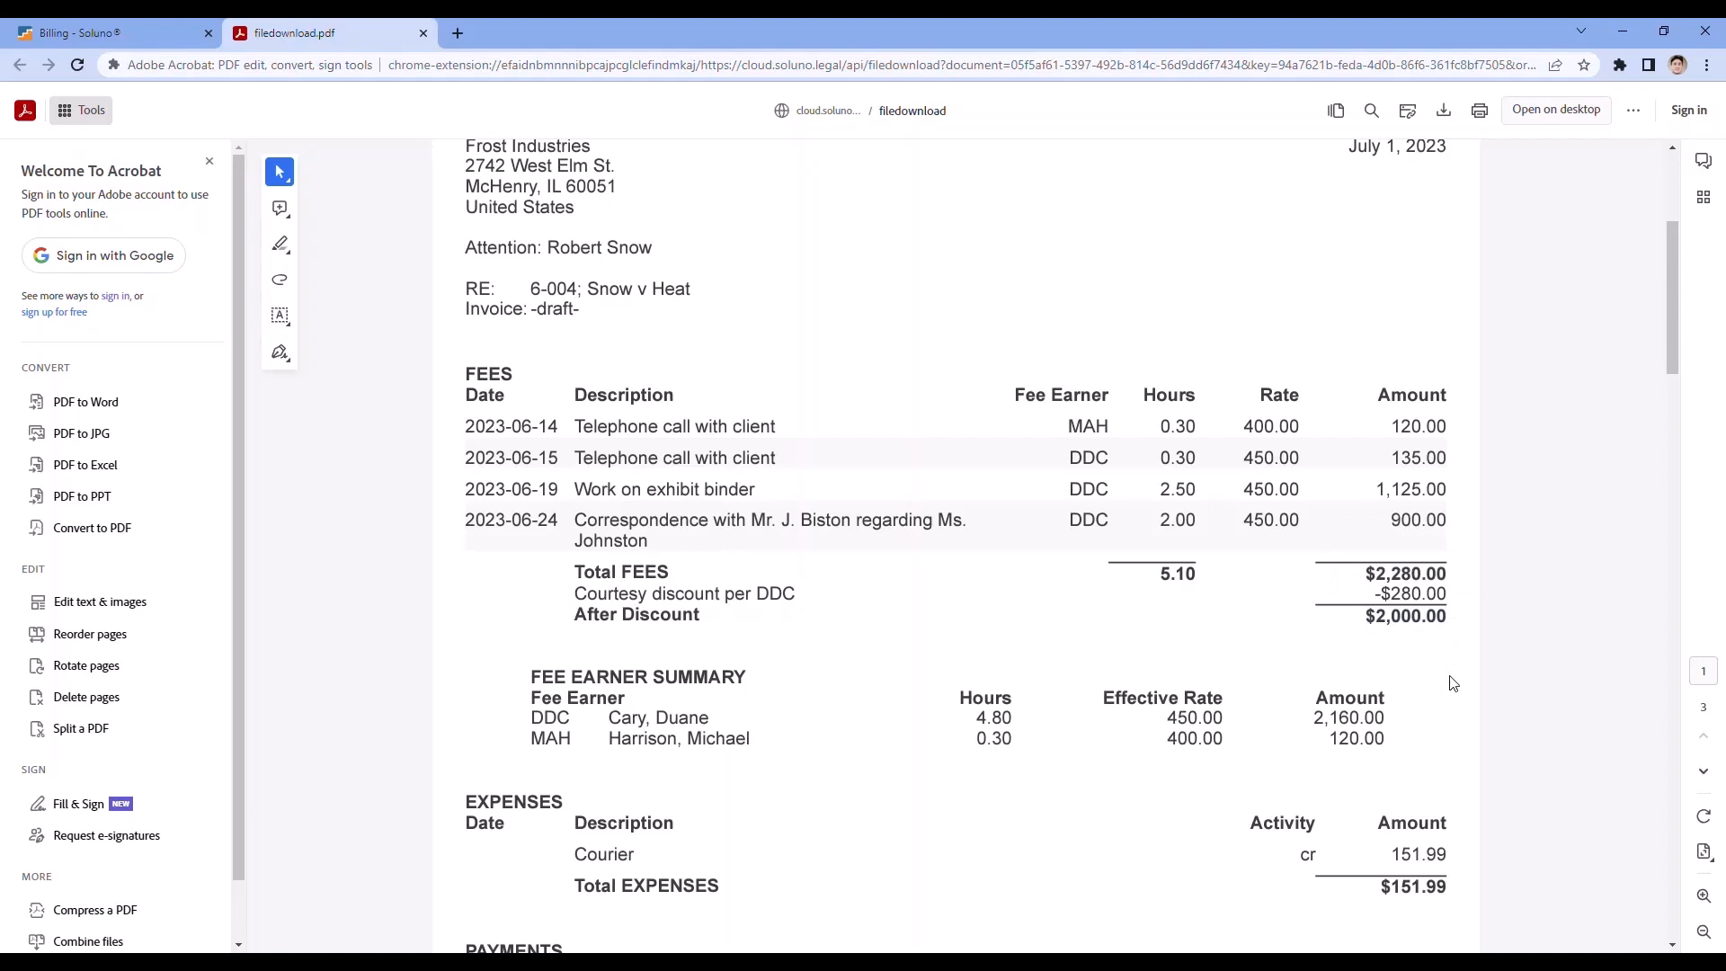
click(424, 34)
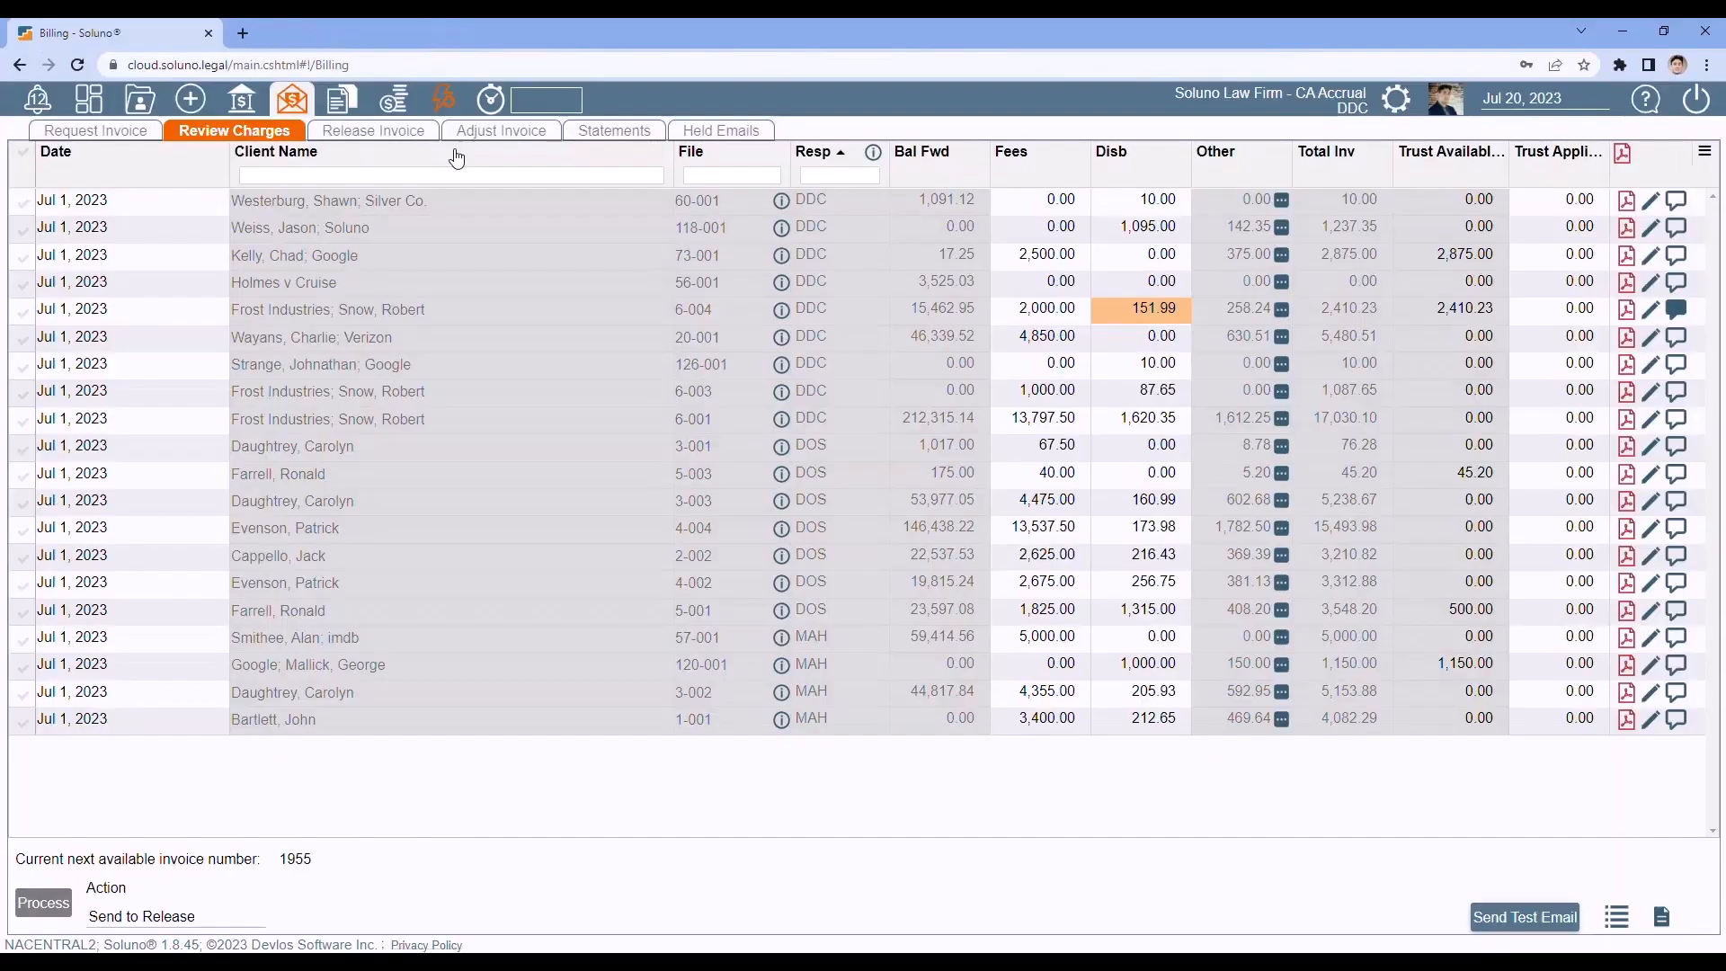
Try to set the disbursements to 100 on the Frost Industries invoice with 2,000.00 in fees, then cancel the expense adjustment entry.
click(1125, 308)
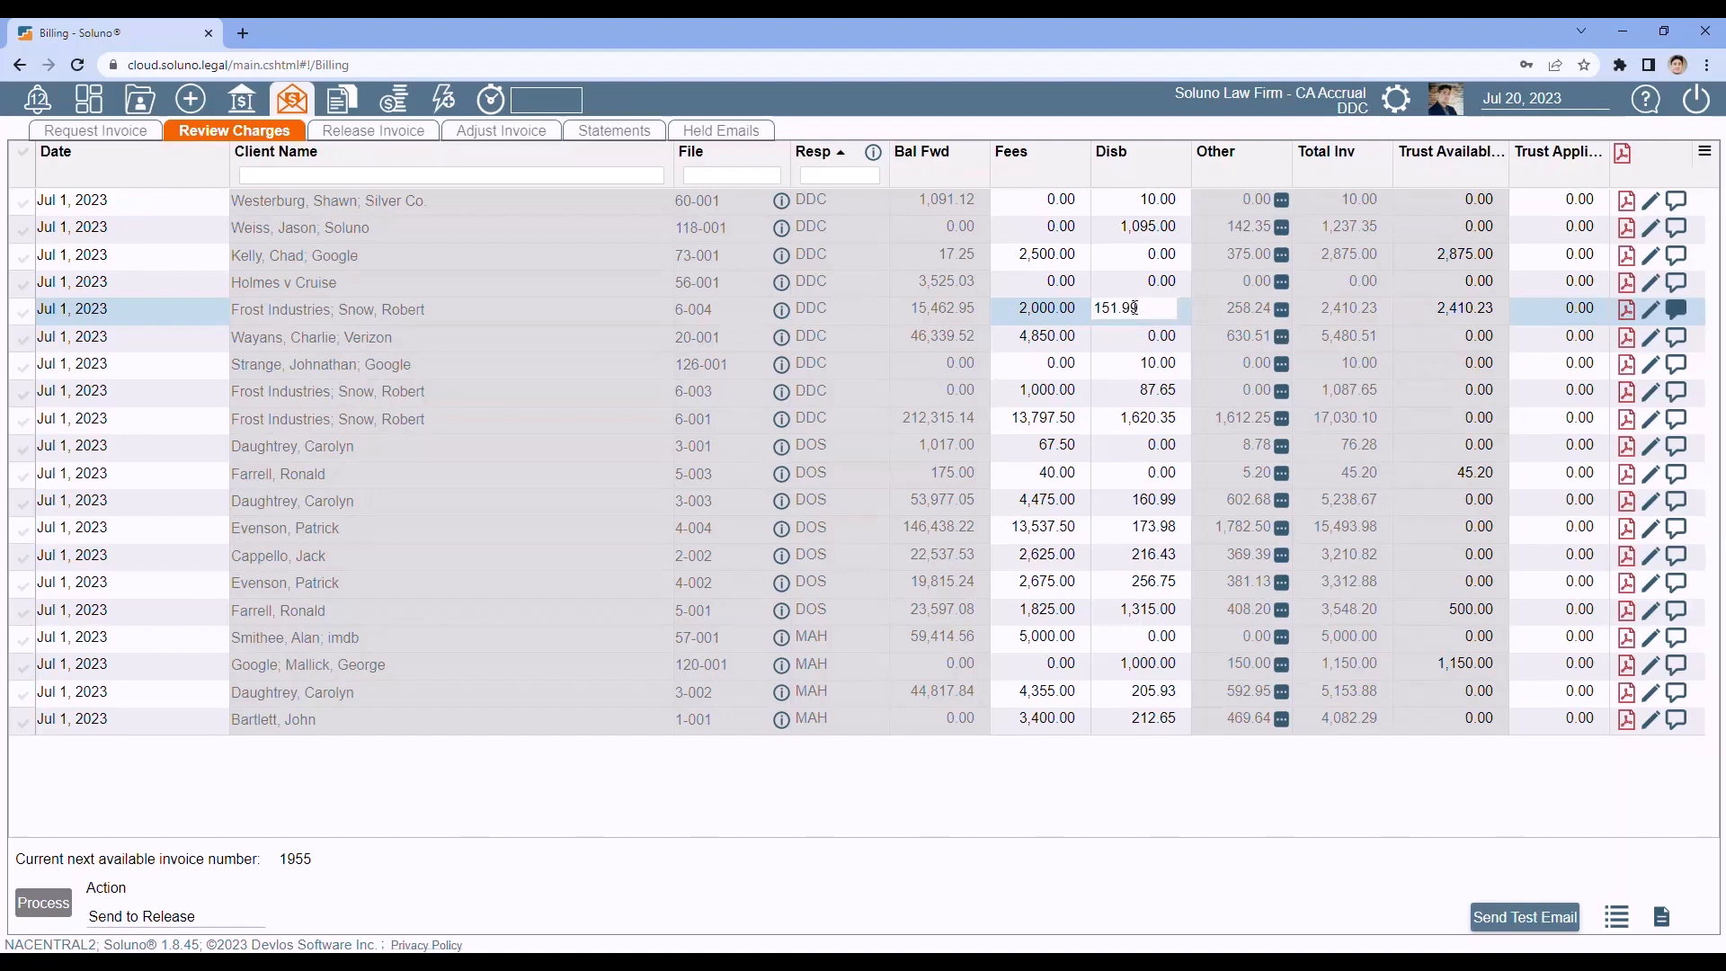
double_click(1148, 307)
text(100)
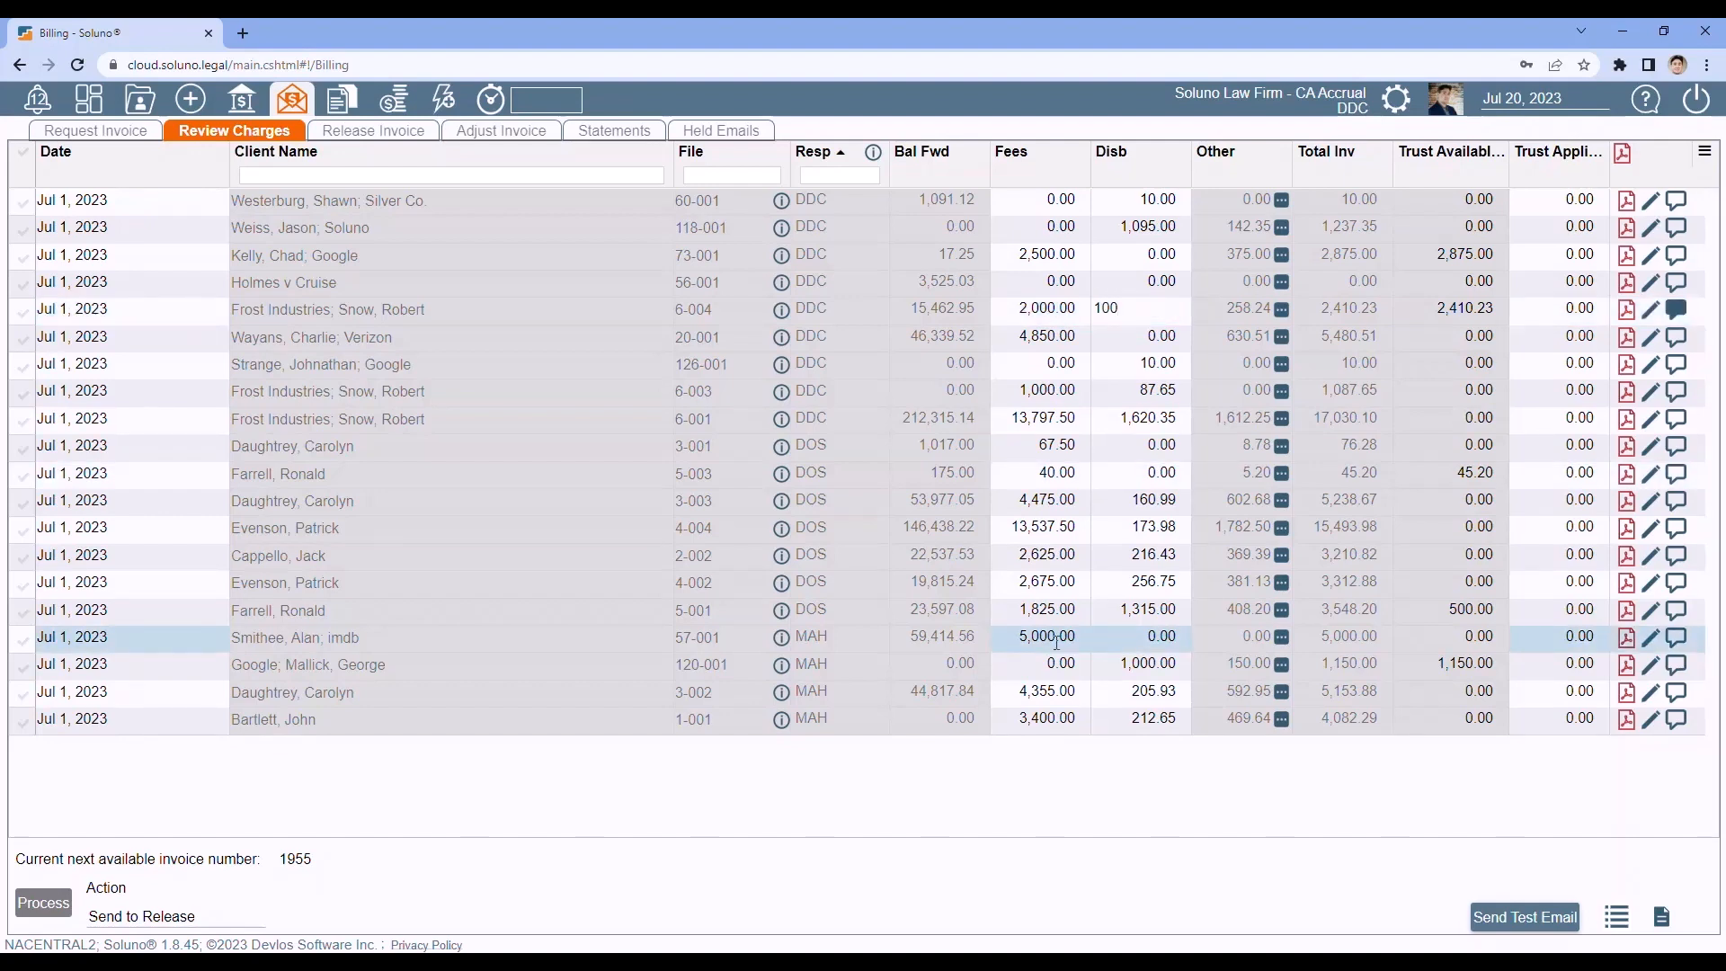
key(Return)
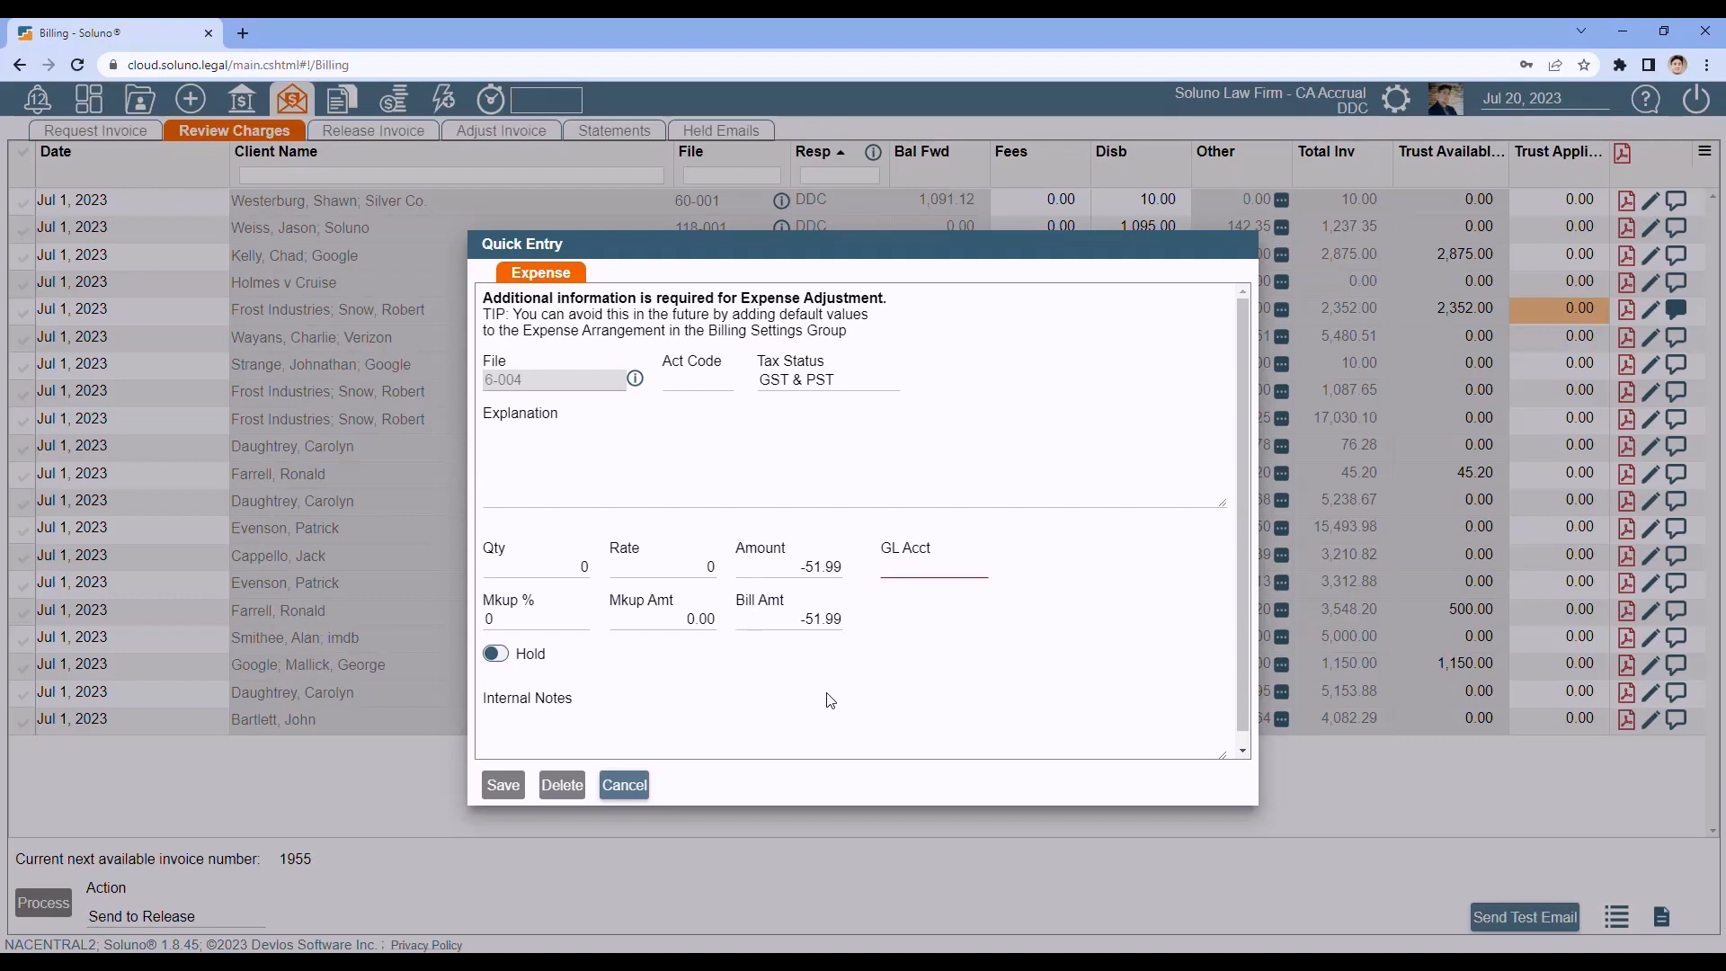
click(629, 786)
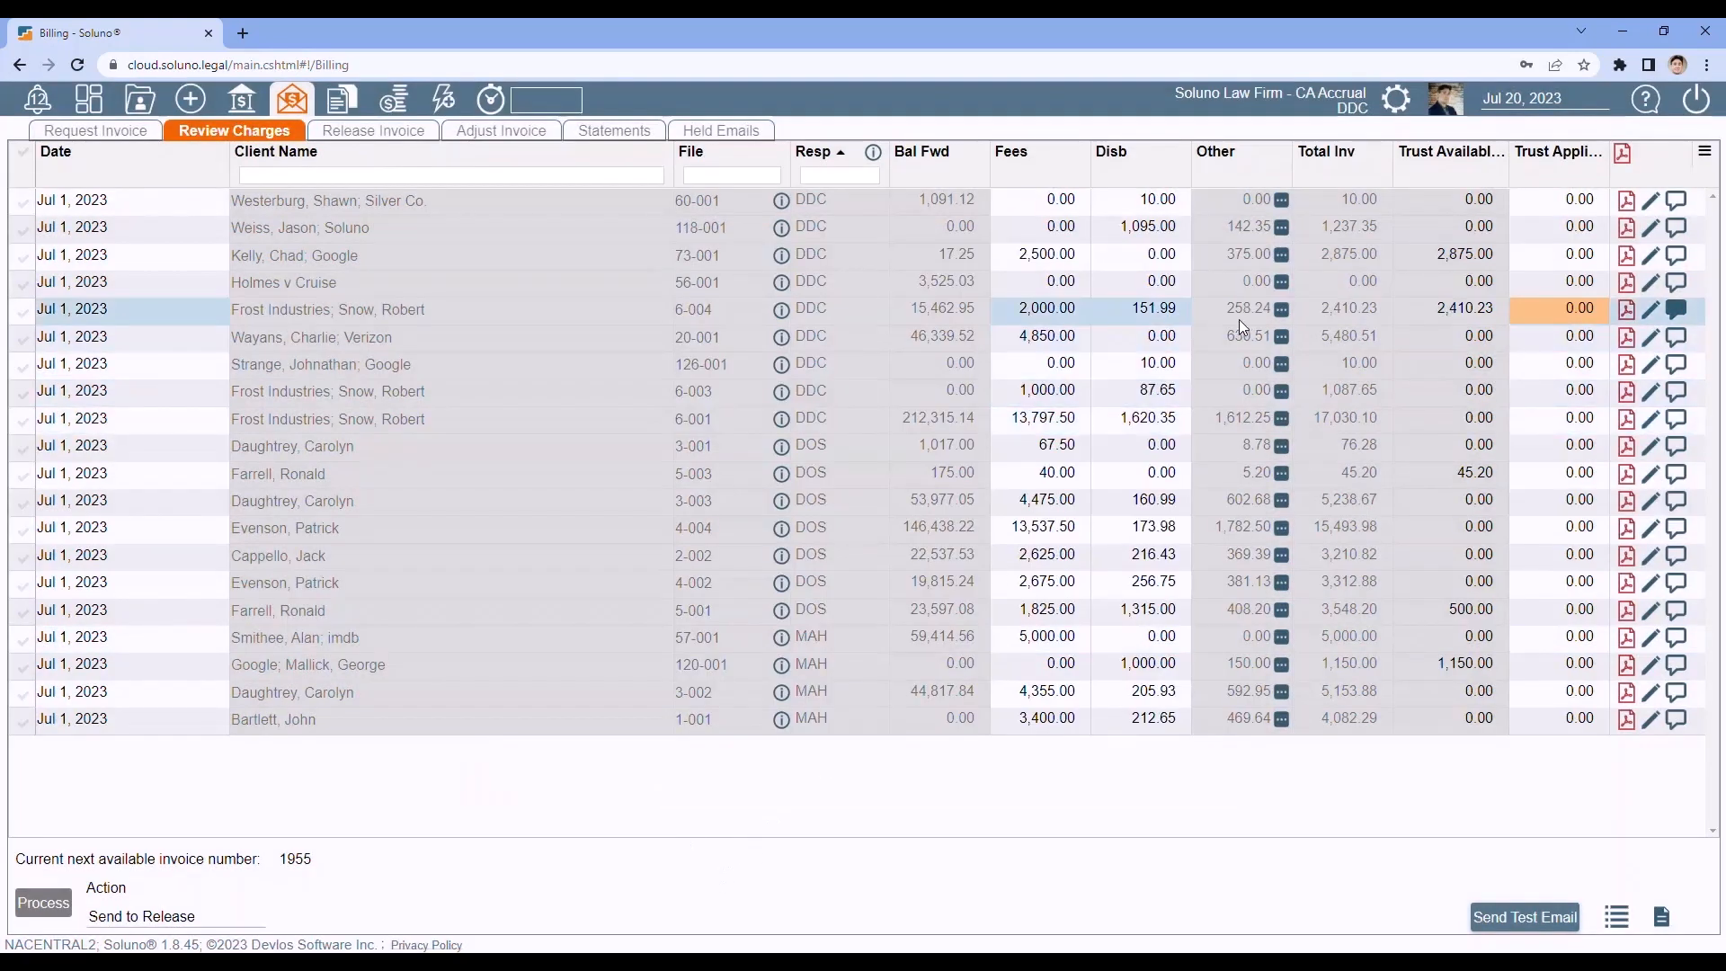
Check the breakdown of other charges for the Frost Industries invoice with 2,000.00 in fees.
click(1283, 311)
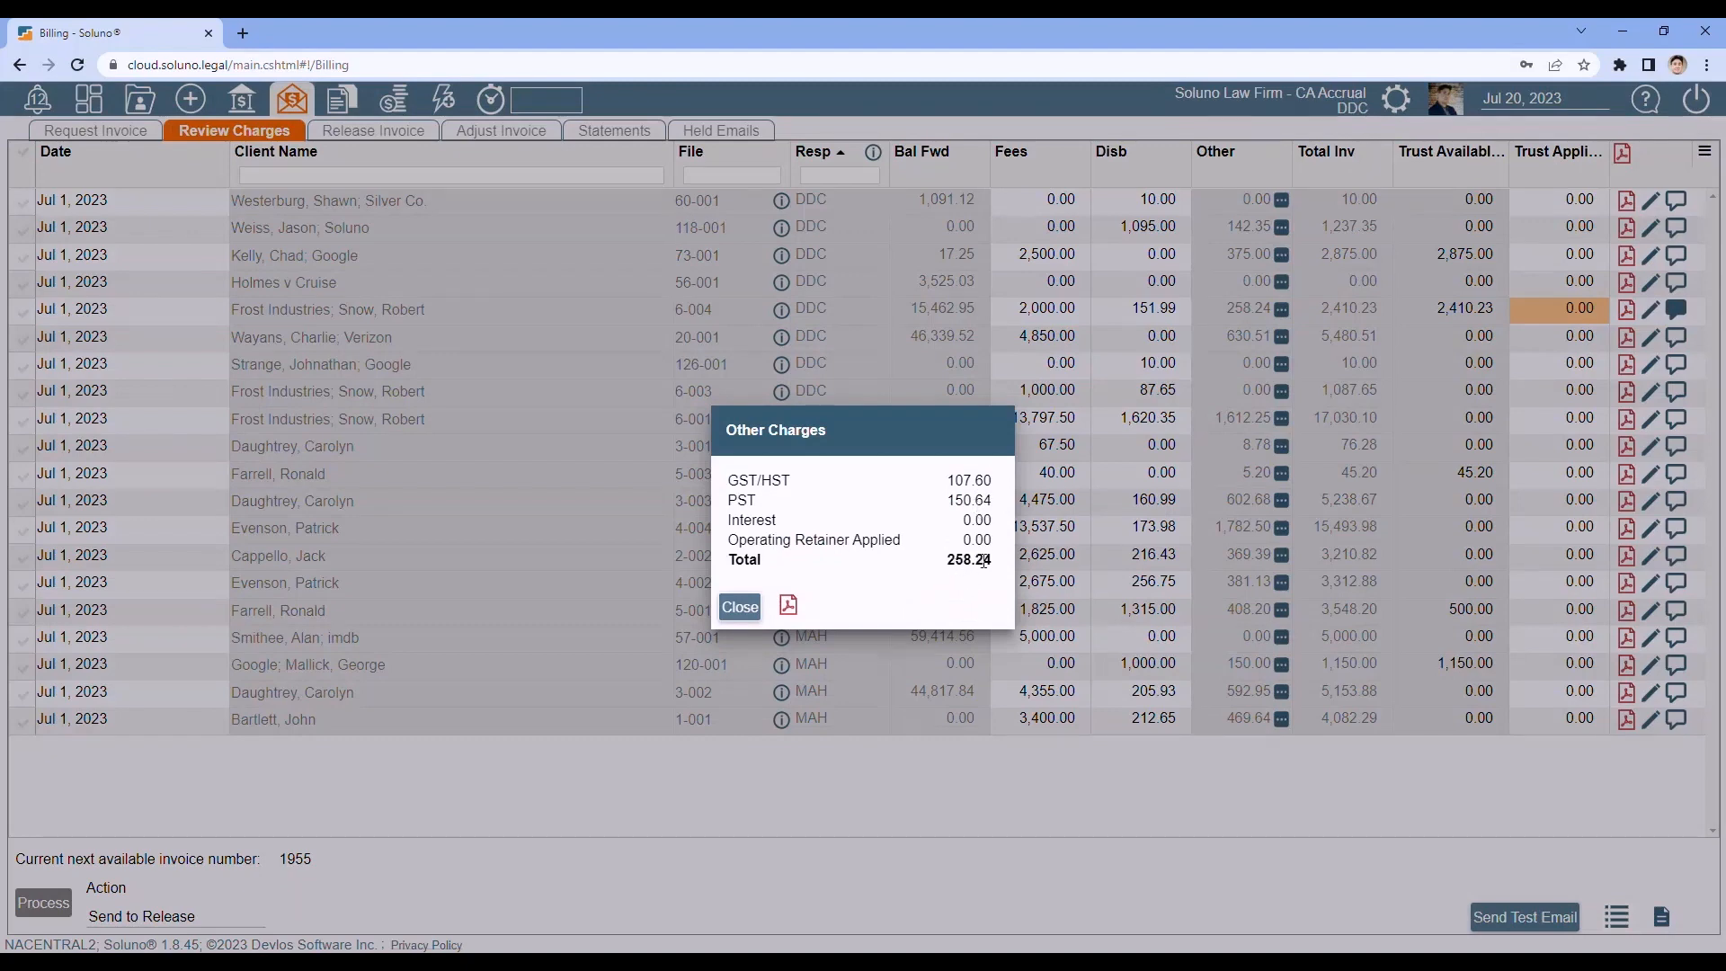
click(739, 607)
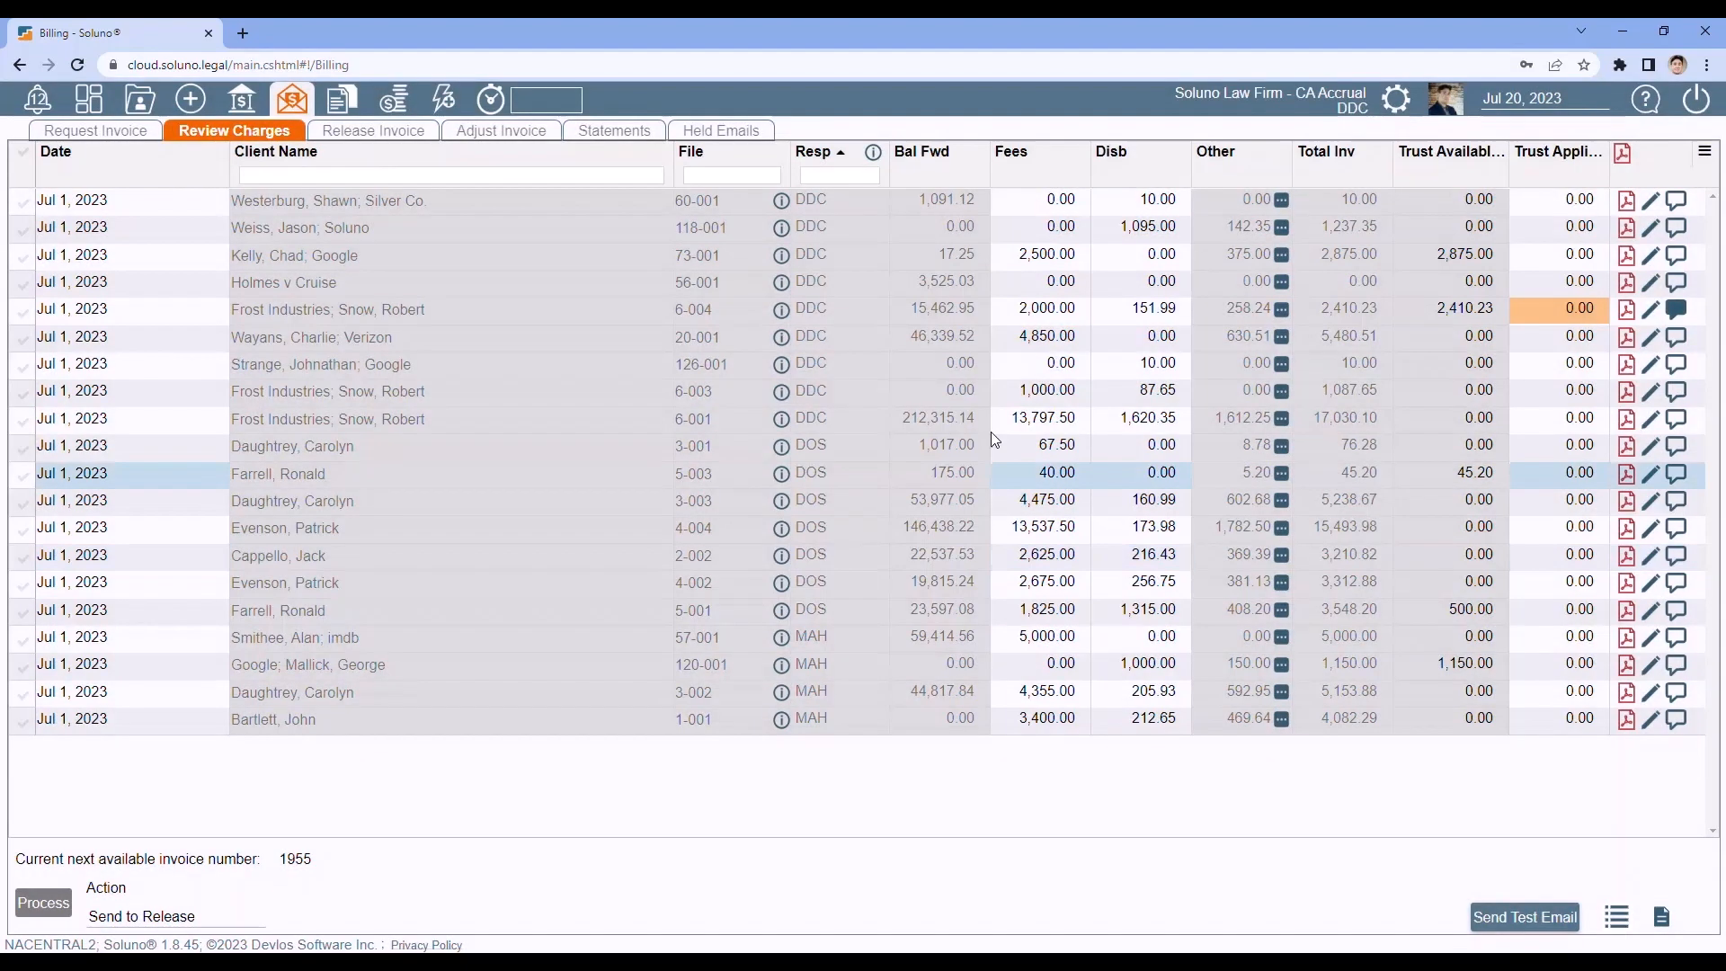
Try again to reduce the same Frost Industries invoice's disbursements to 100, and cancel the required expense details.
click(1120, 311)
click(1120, 311)
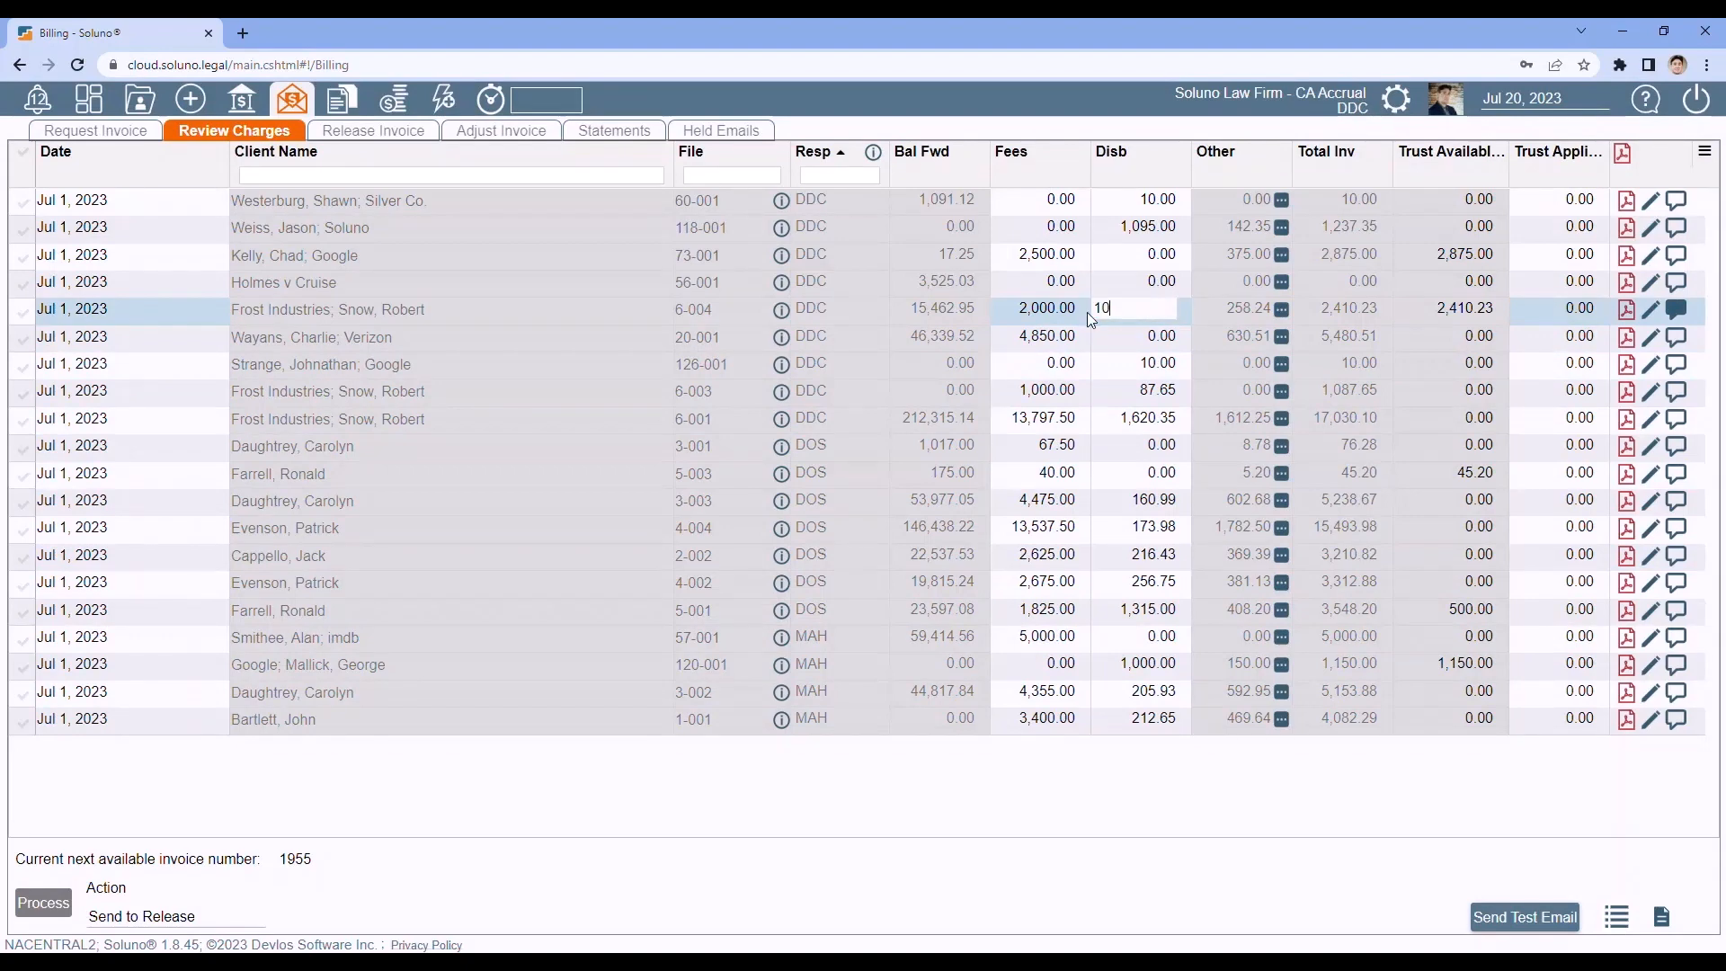
key(Return)
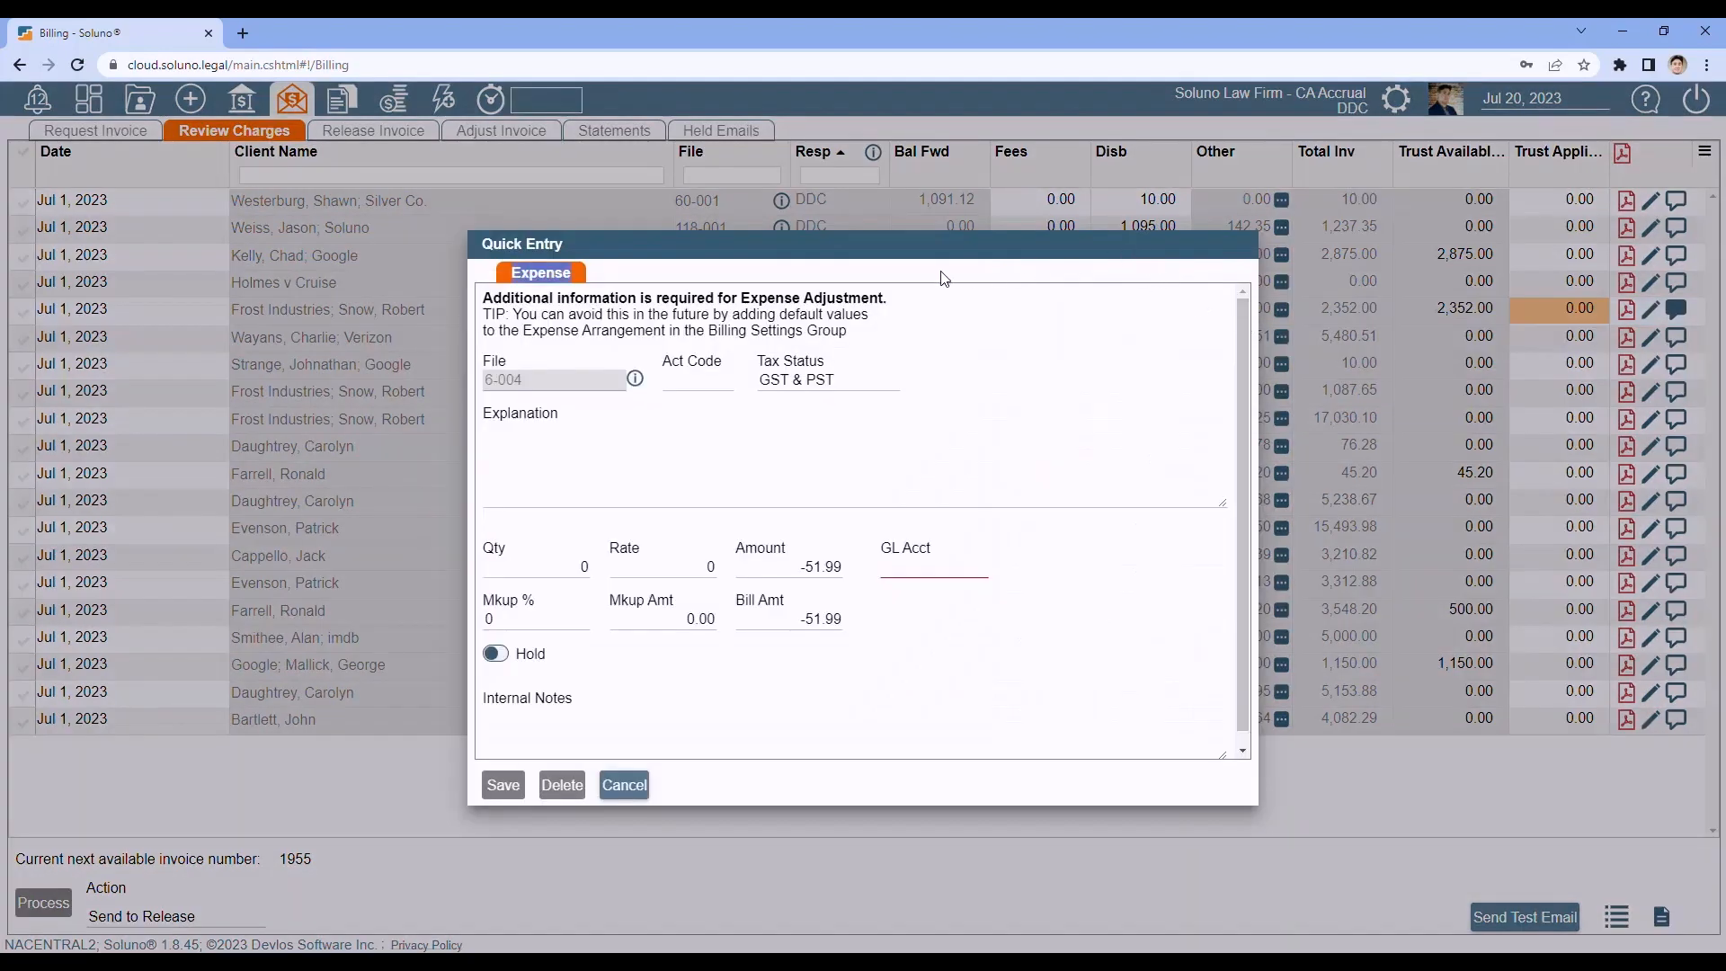
click(624, 785)
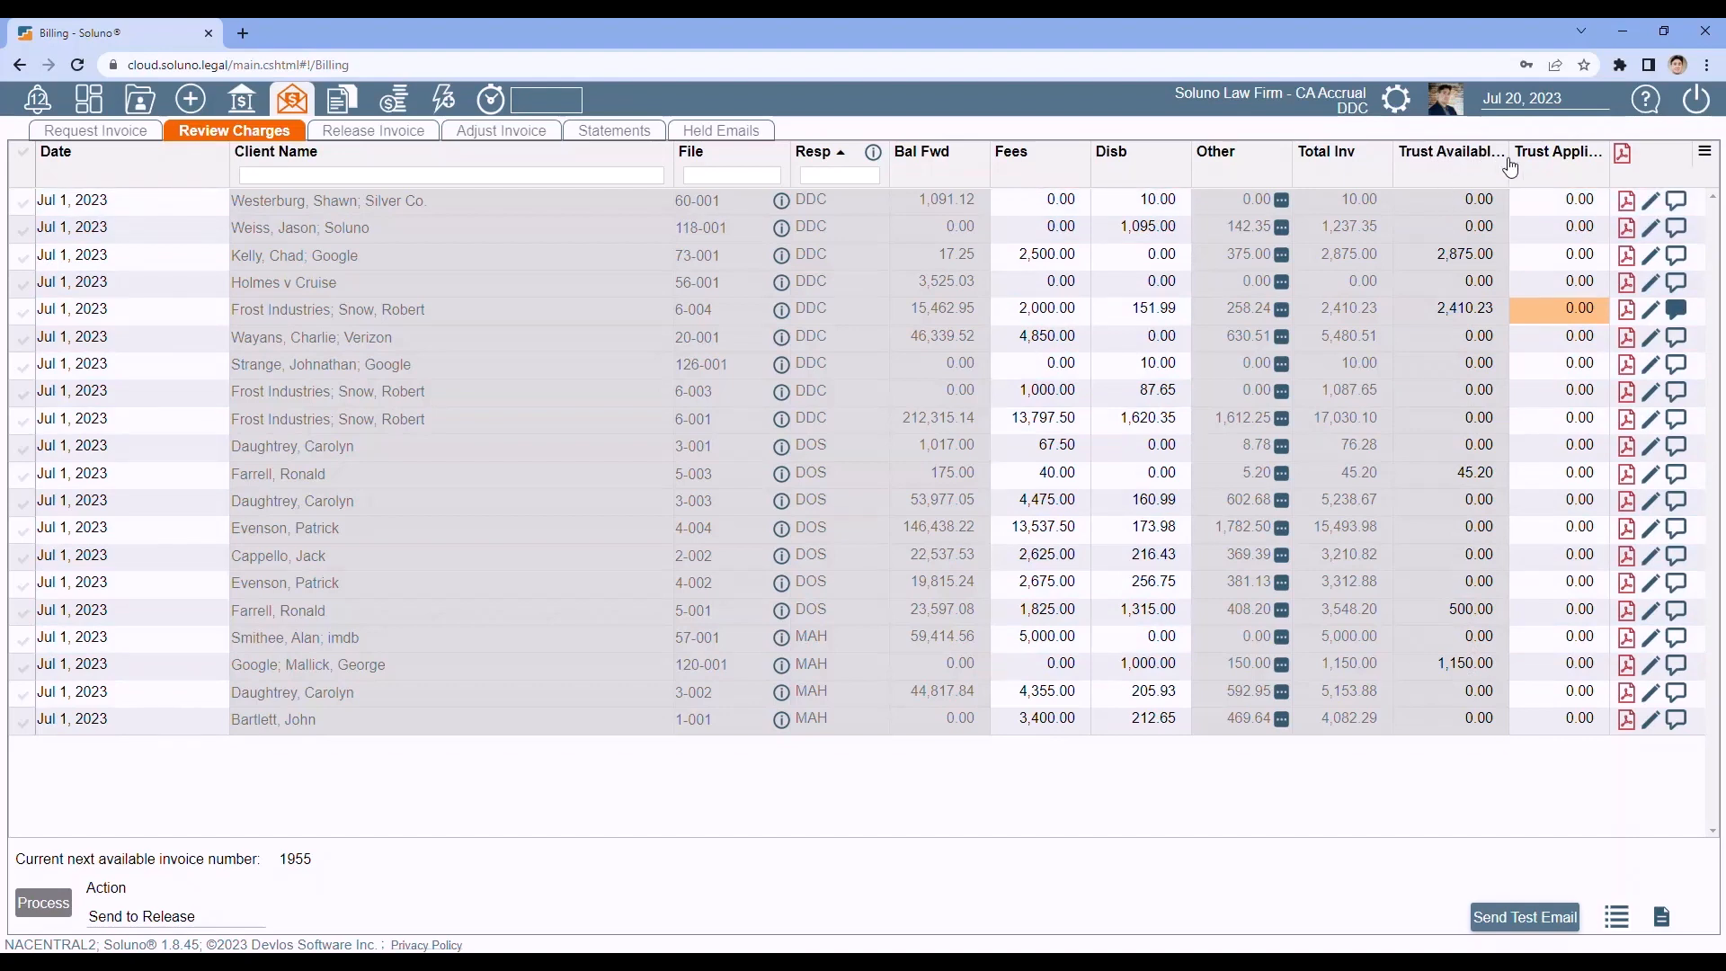
Hide the Trust Available column in the charges list and show it again.
click(1707, 159)
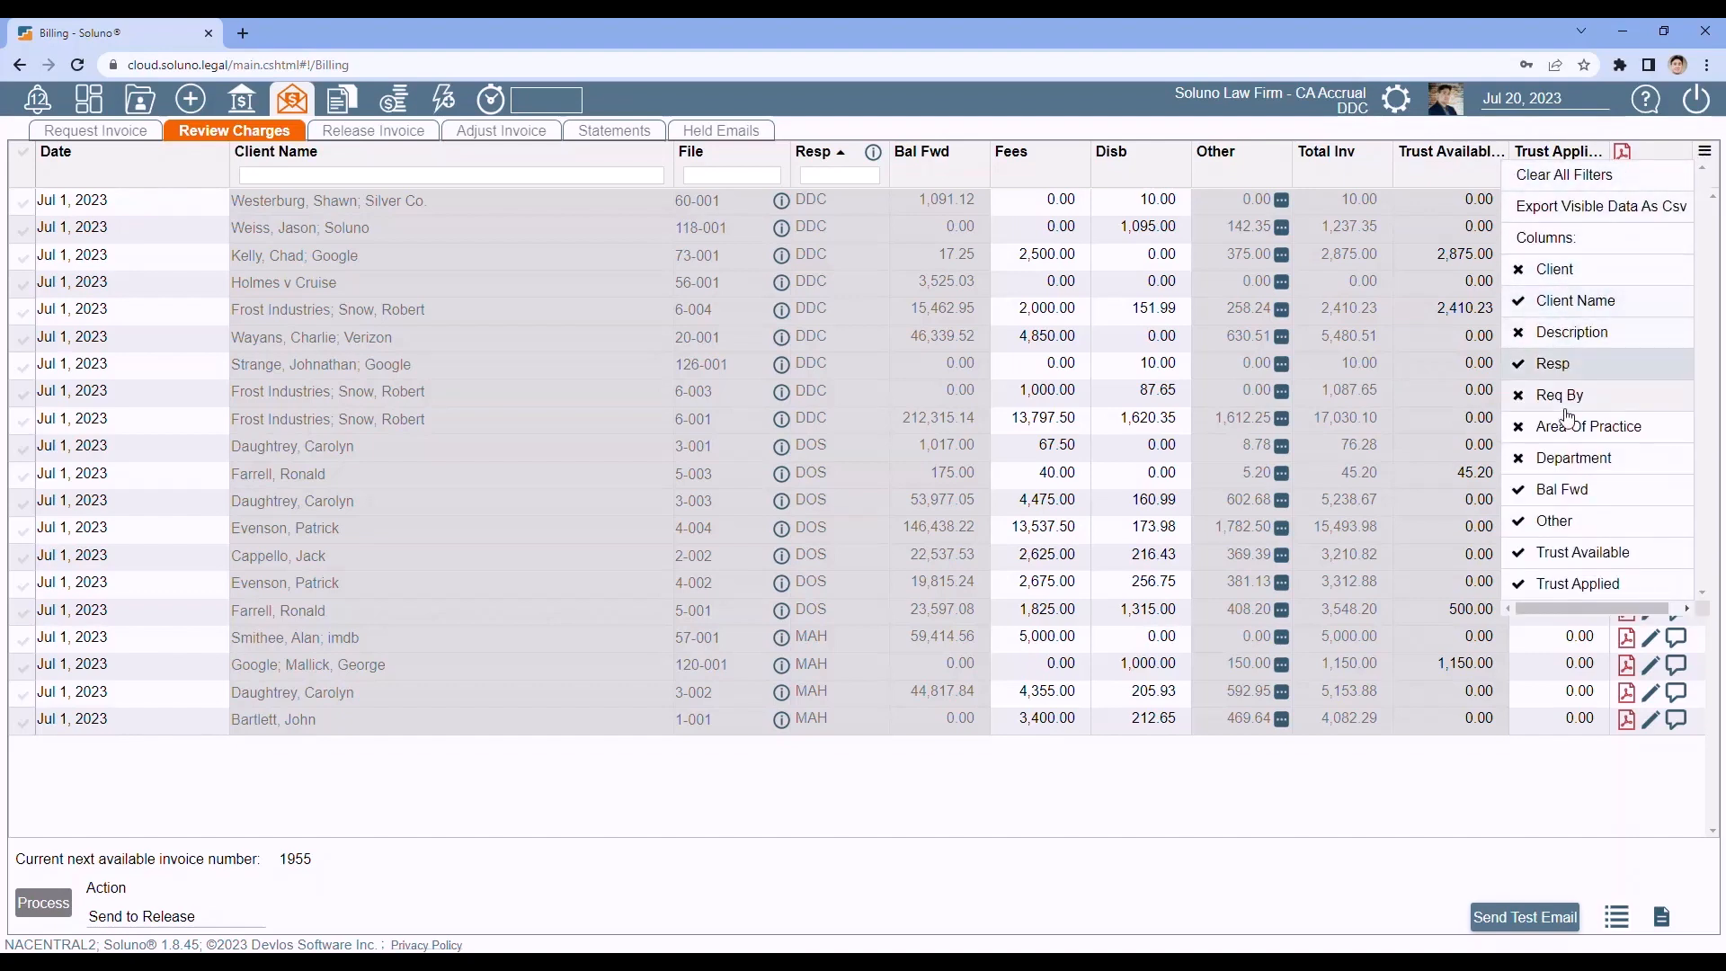
click(1568, 555)
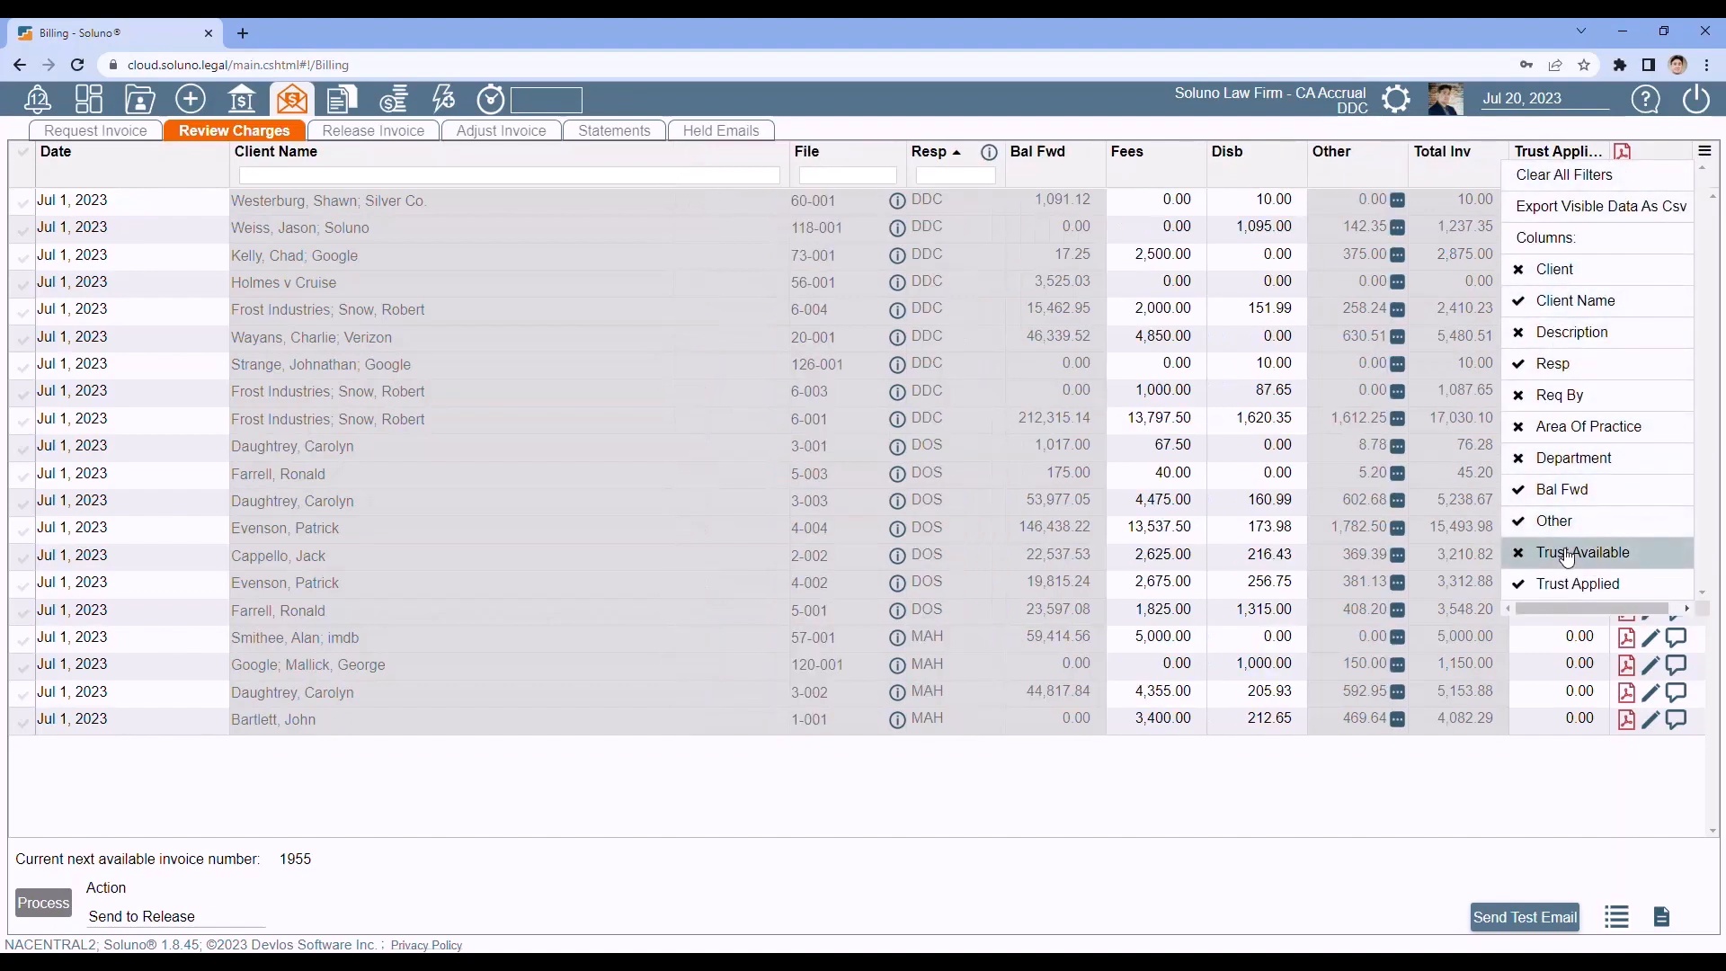
click(1483, 817)
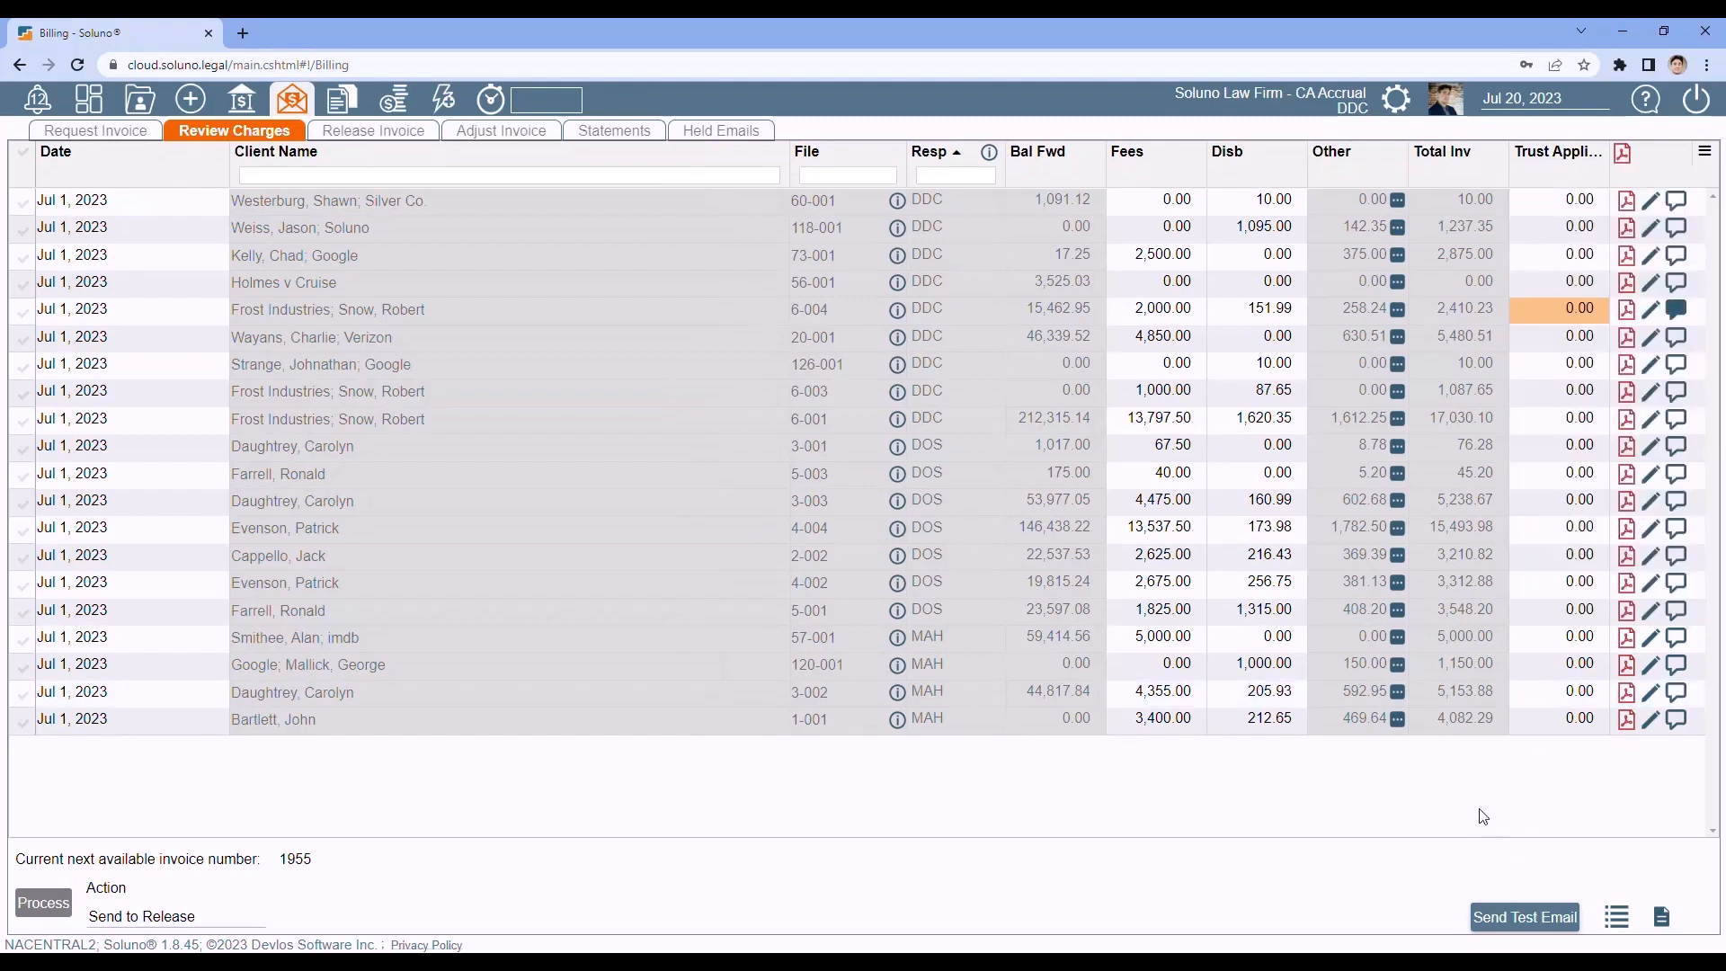
click(1707, 156)
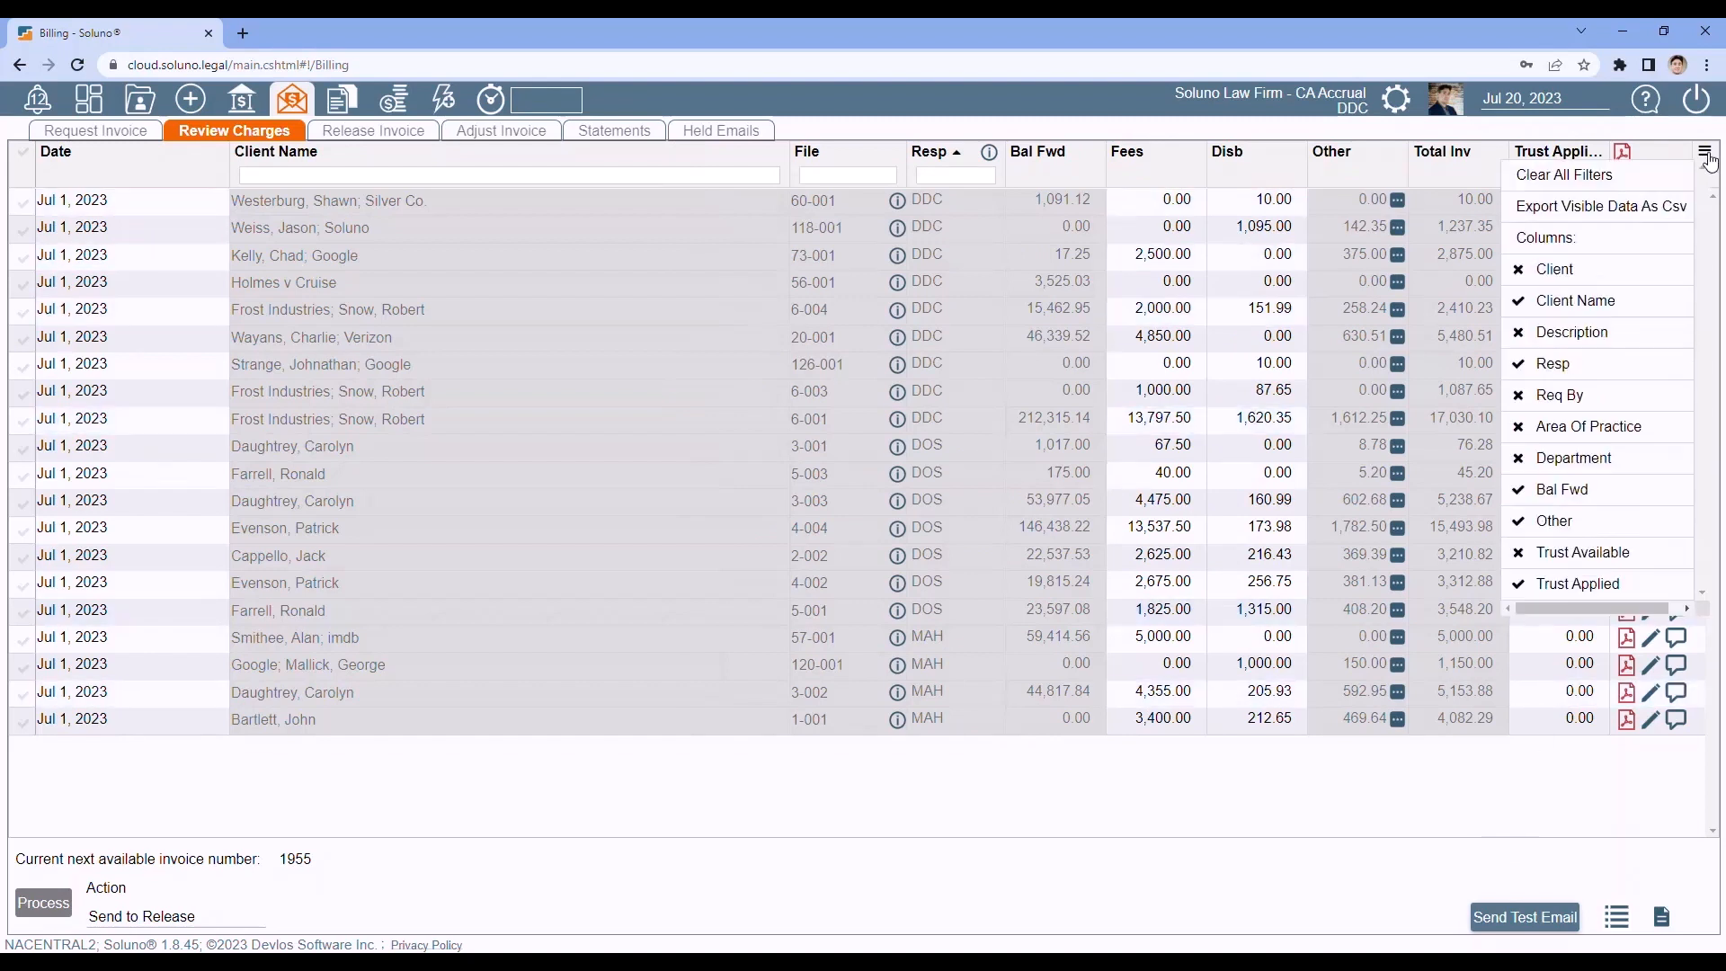
click(1580, 558)
click(1419, 784)
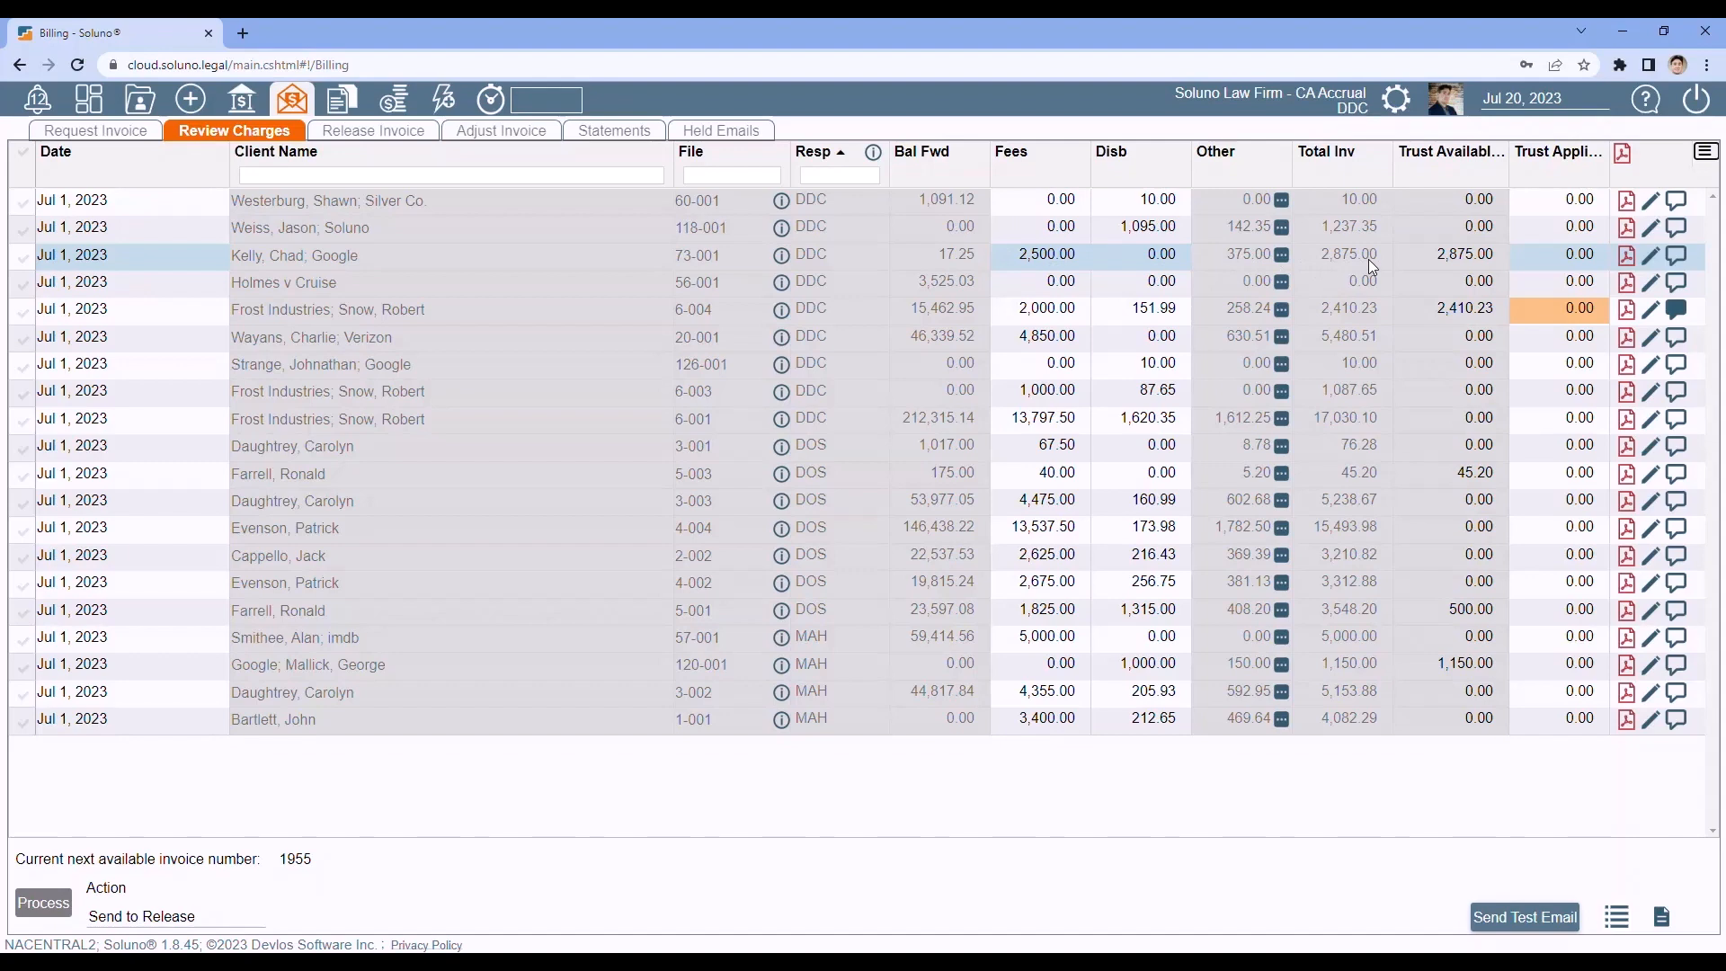
Examine the balance forward and the trust funds available on the Google invoice with 2,500.00 in fees.
click(973, 274)
click(970, 267)
click(960, 278)
click(938, 260)
click(955, 280)
click(1443, 260)
click(1491, 255)
drag(1493, 256, 1427, 253)
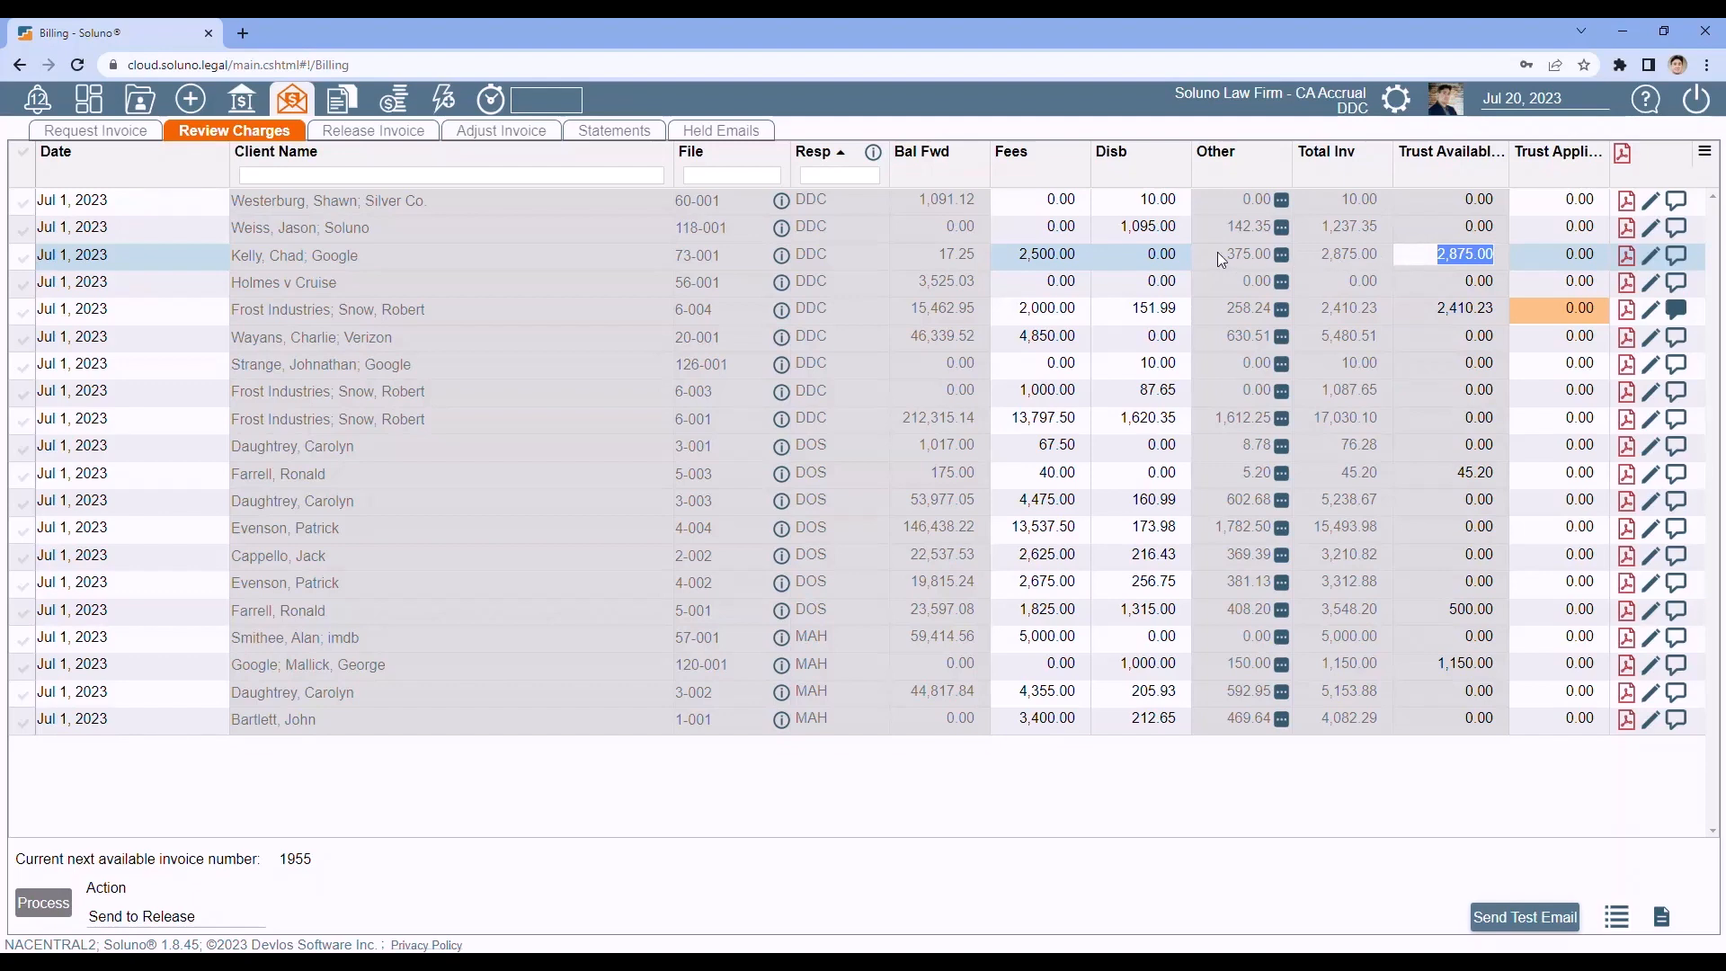
Check the trust account balance in the file information for the Google invoice with 2,500.00 in fees.
click(783, 262)
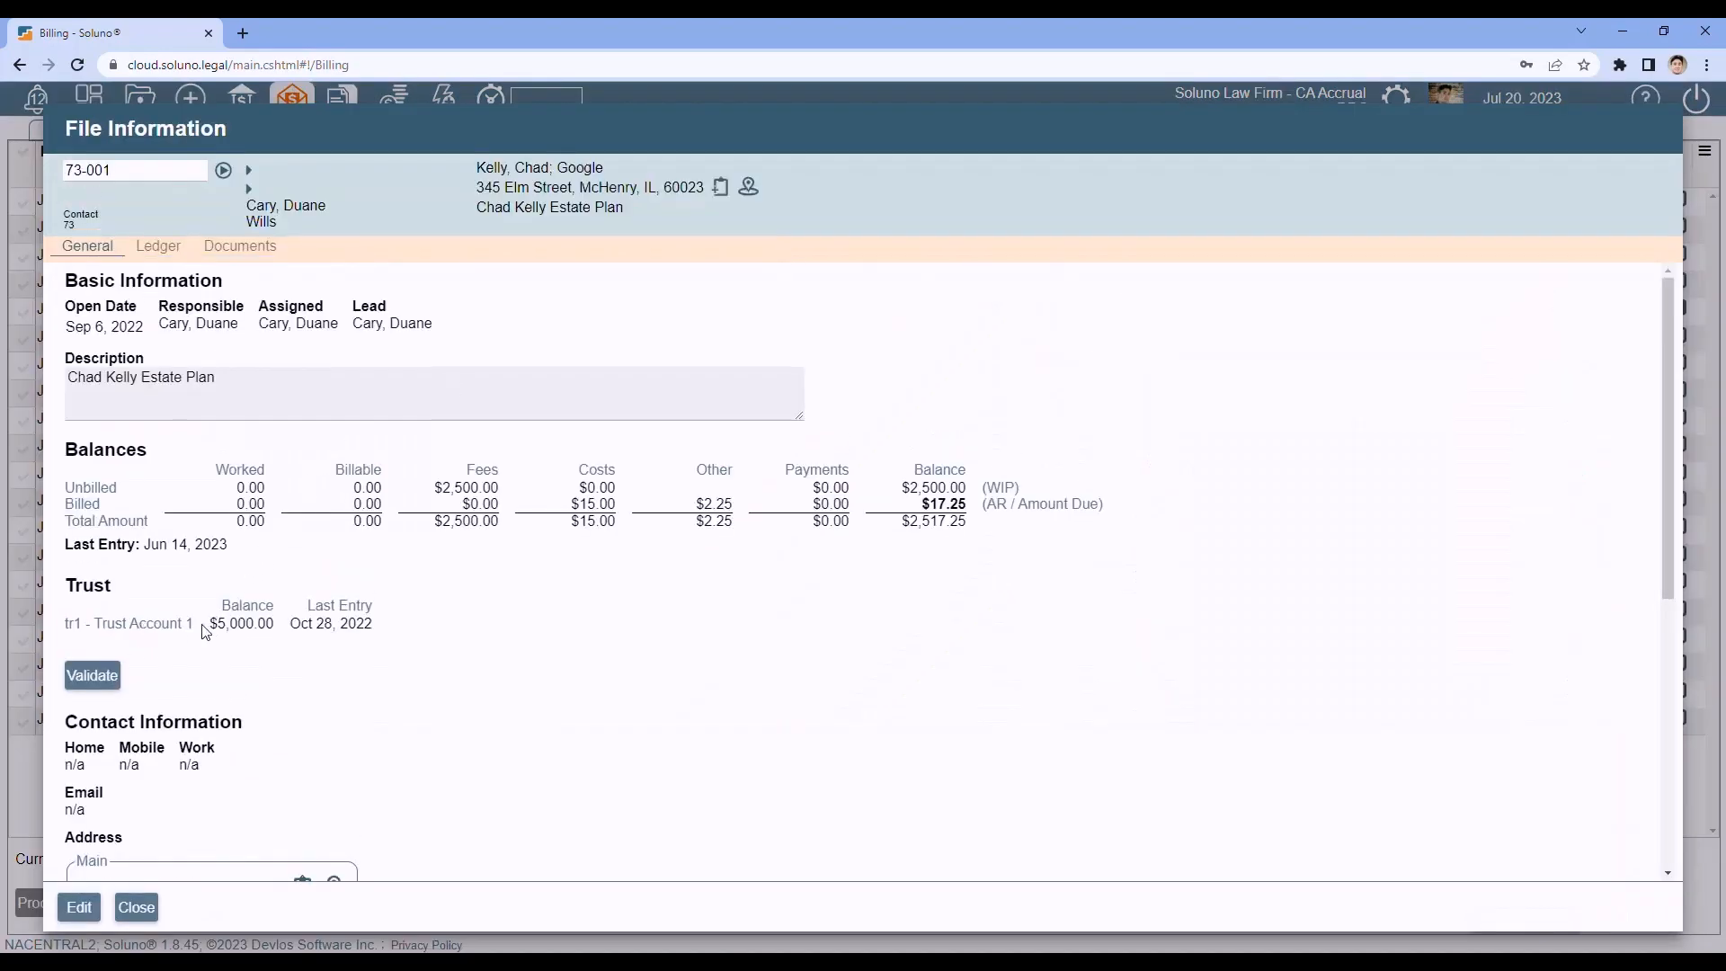
drag(210, 625, 277, 626)
click(136, 908)
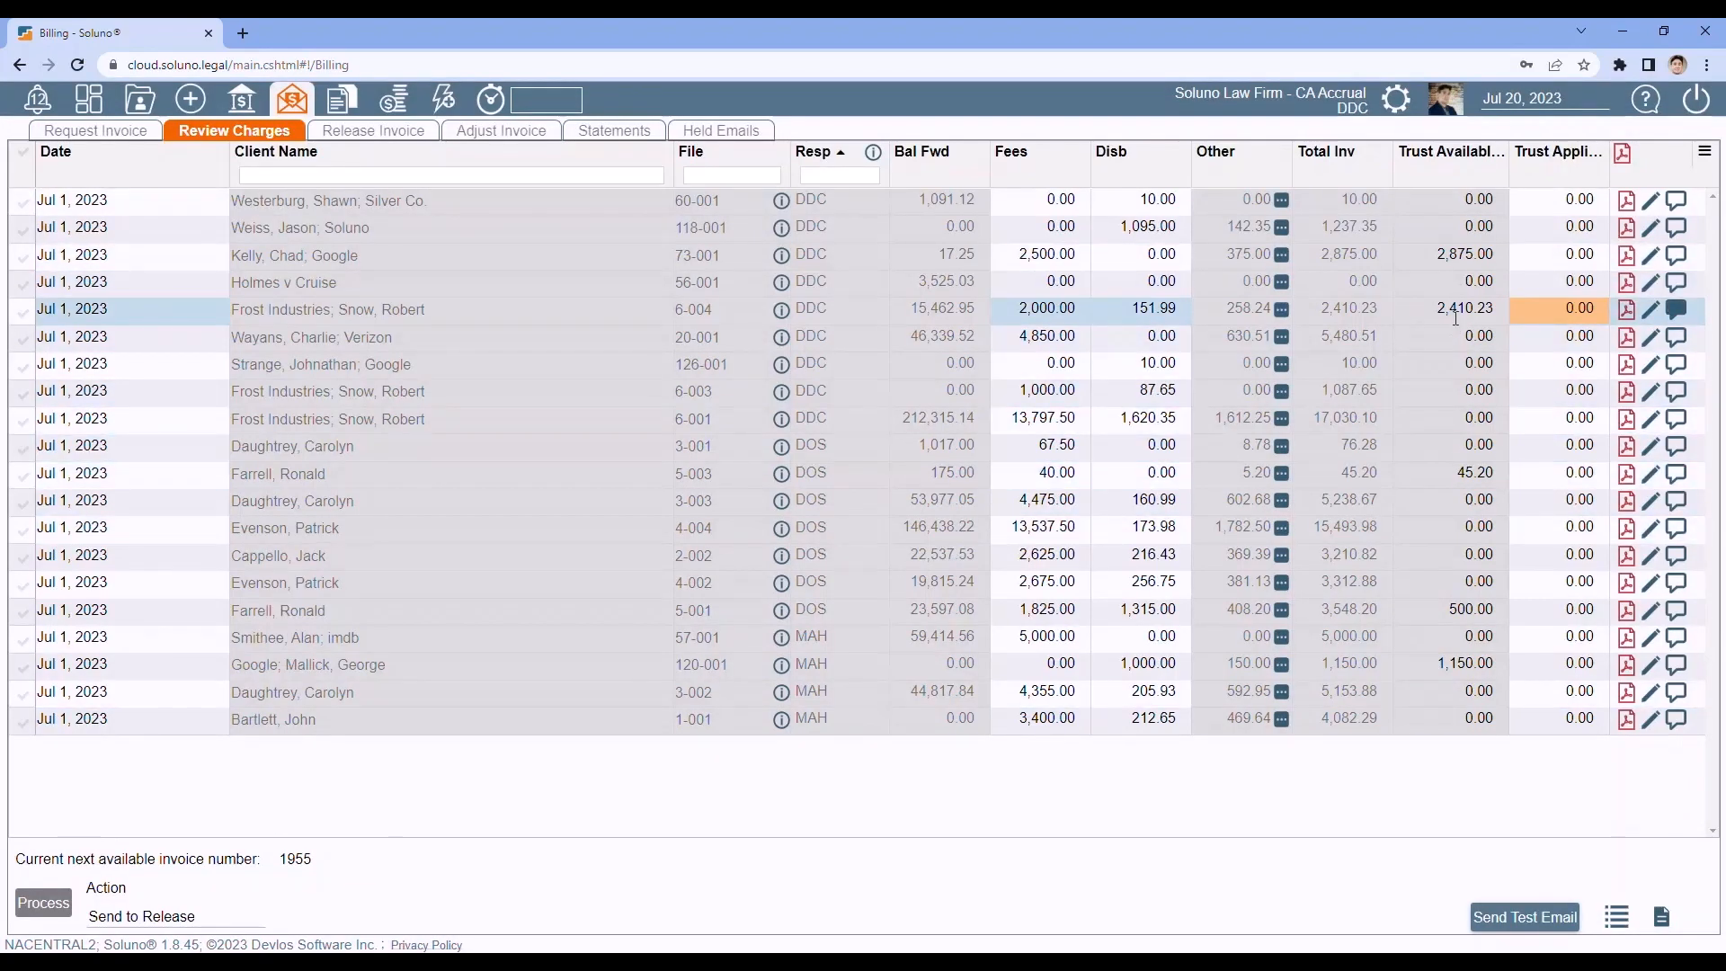
Apply 2,875 from trust to the Google invoice with 2,500.00 in fees.
click(1552, 257)
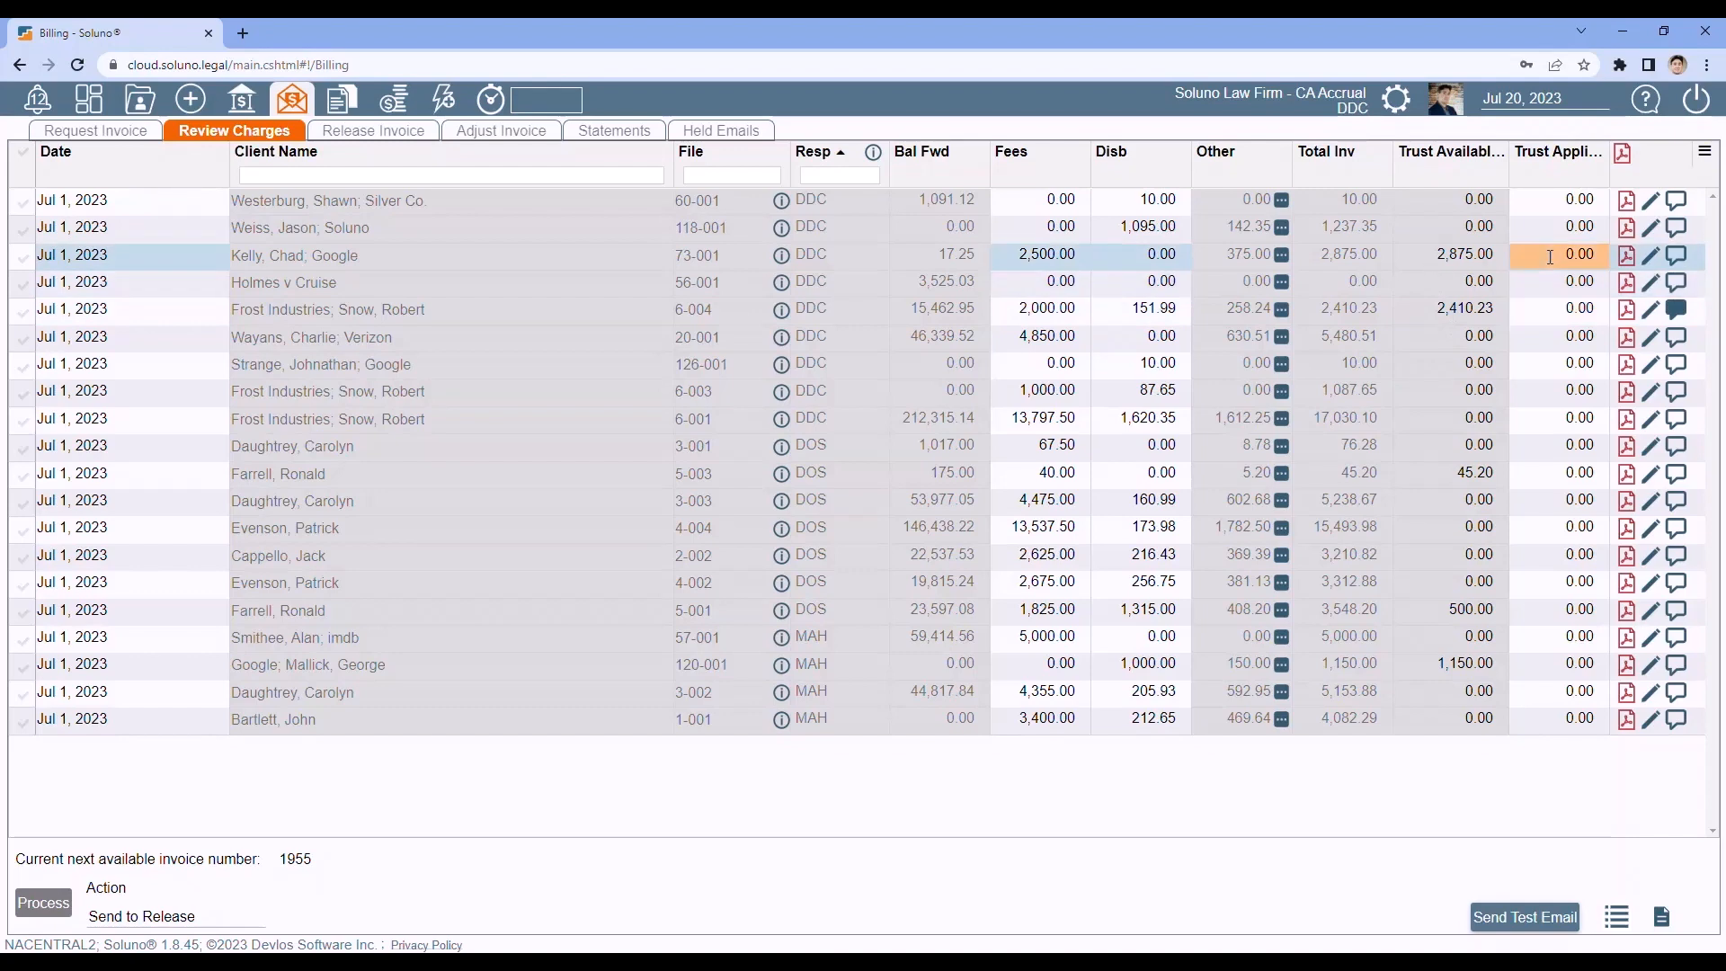
click(1551, 257)
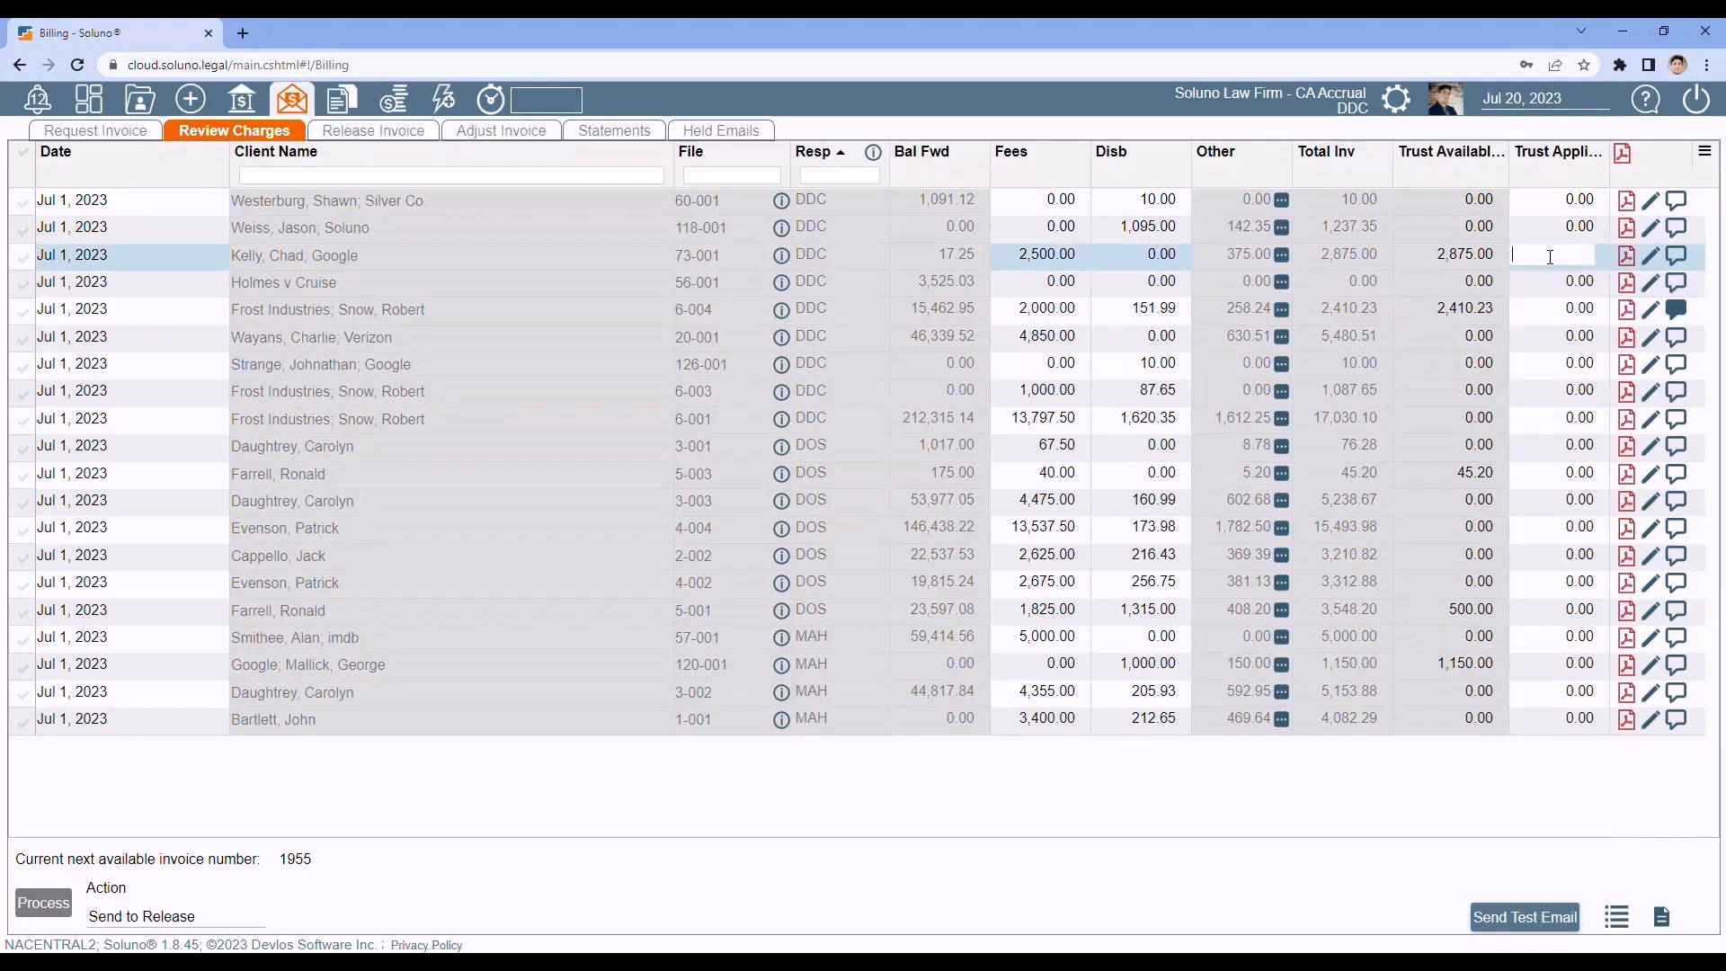
text(2875)
key(Return)
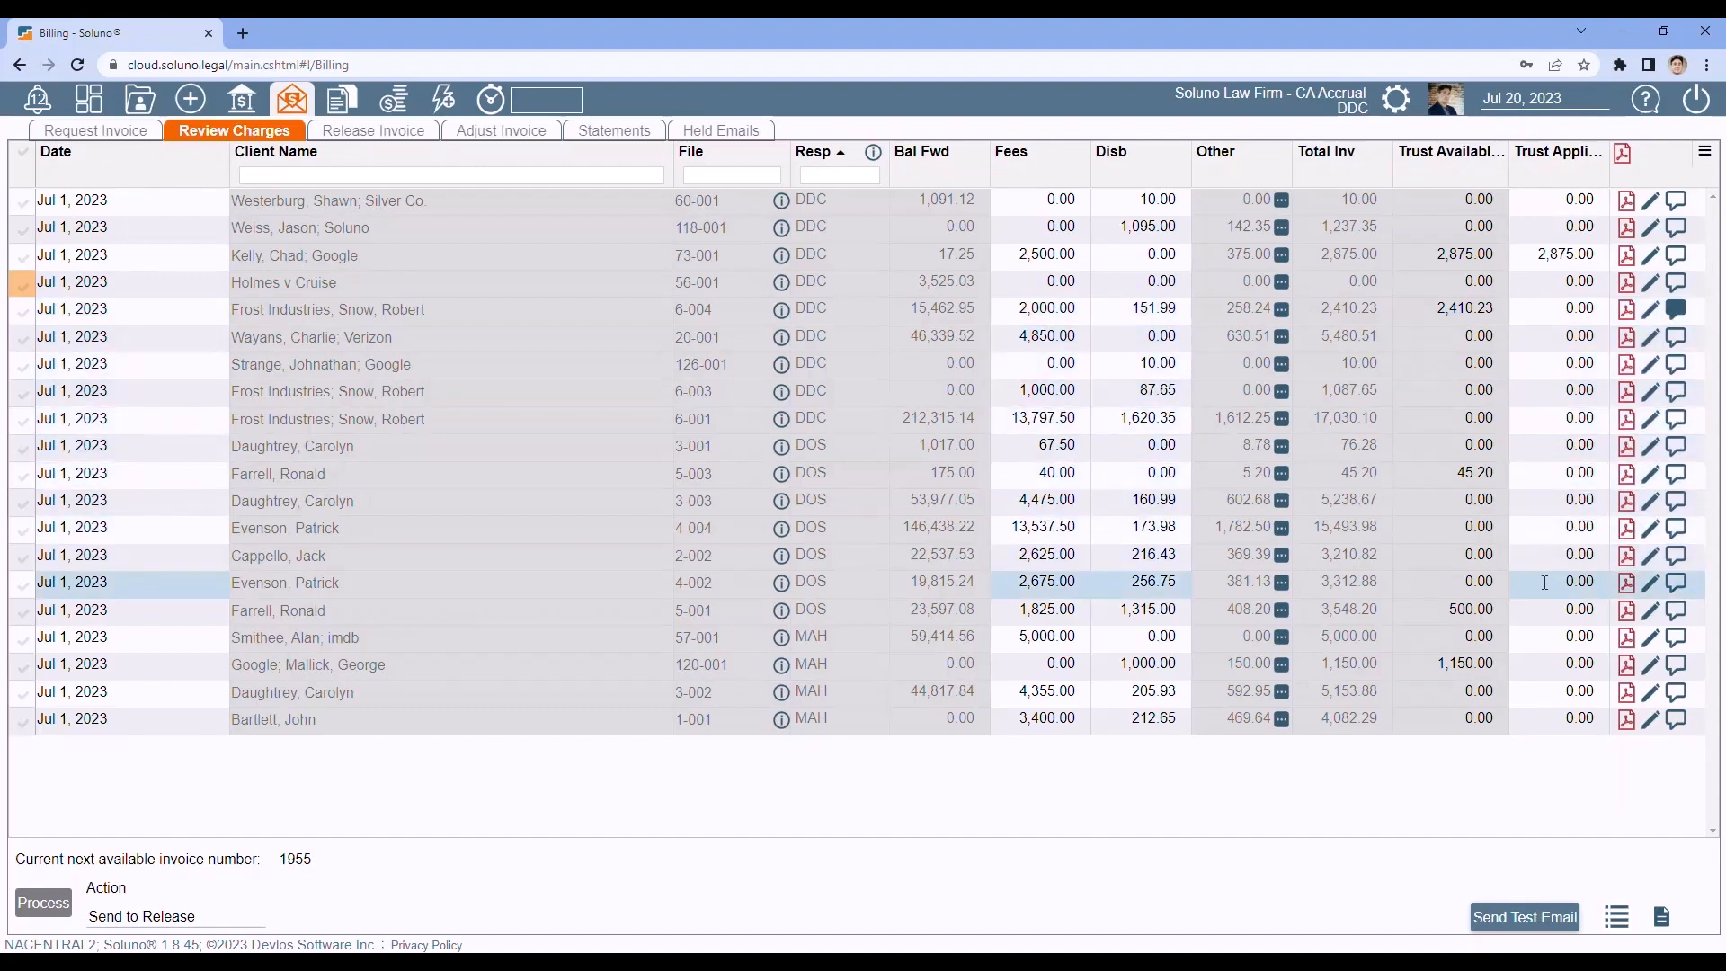
Reset the trust amount applied to the same Google invoice to 0.
click(1561, 253)
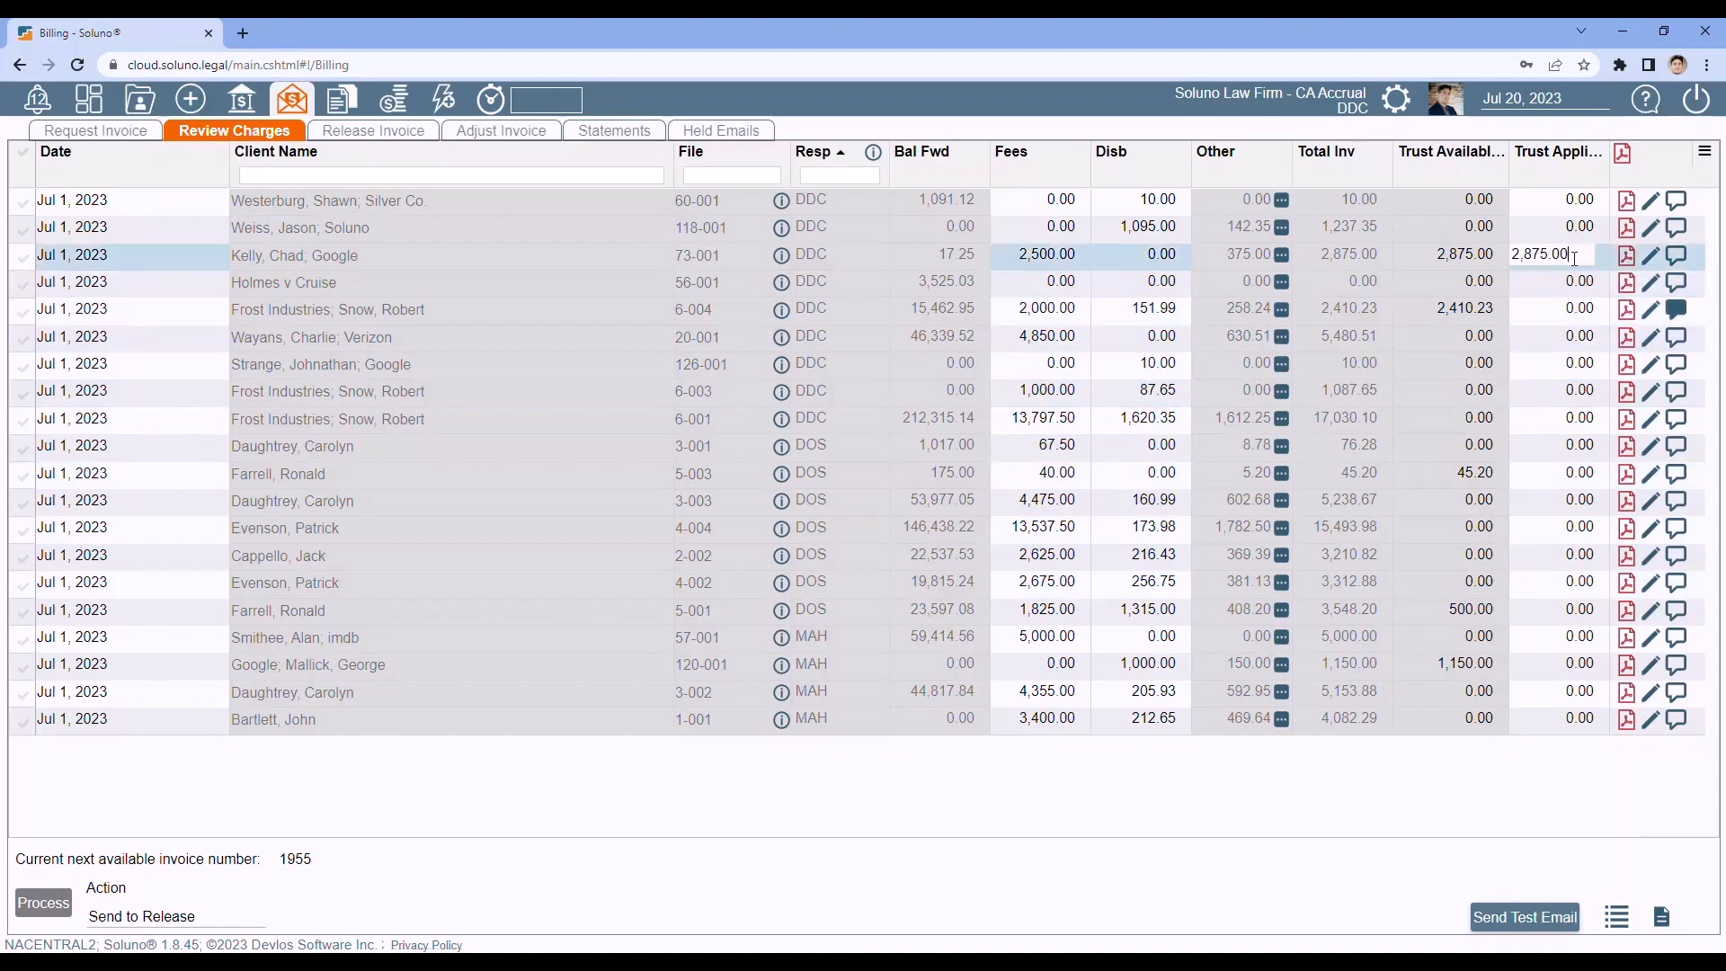
double_click(1562, 254)
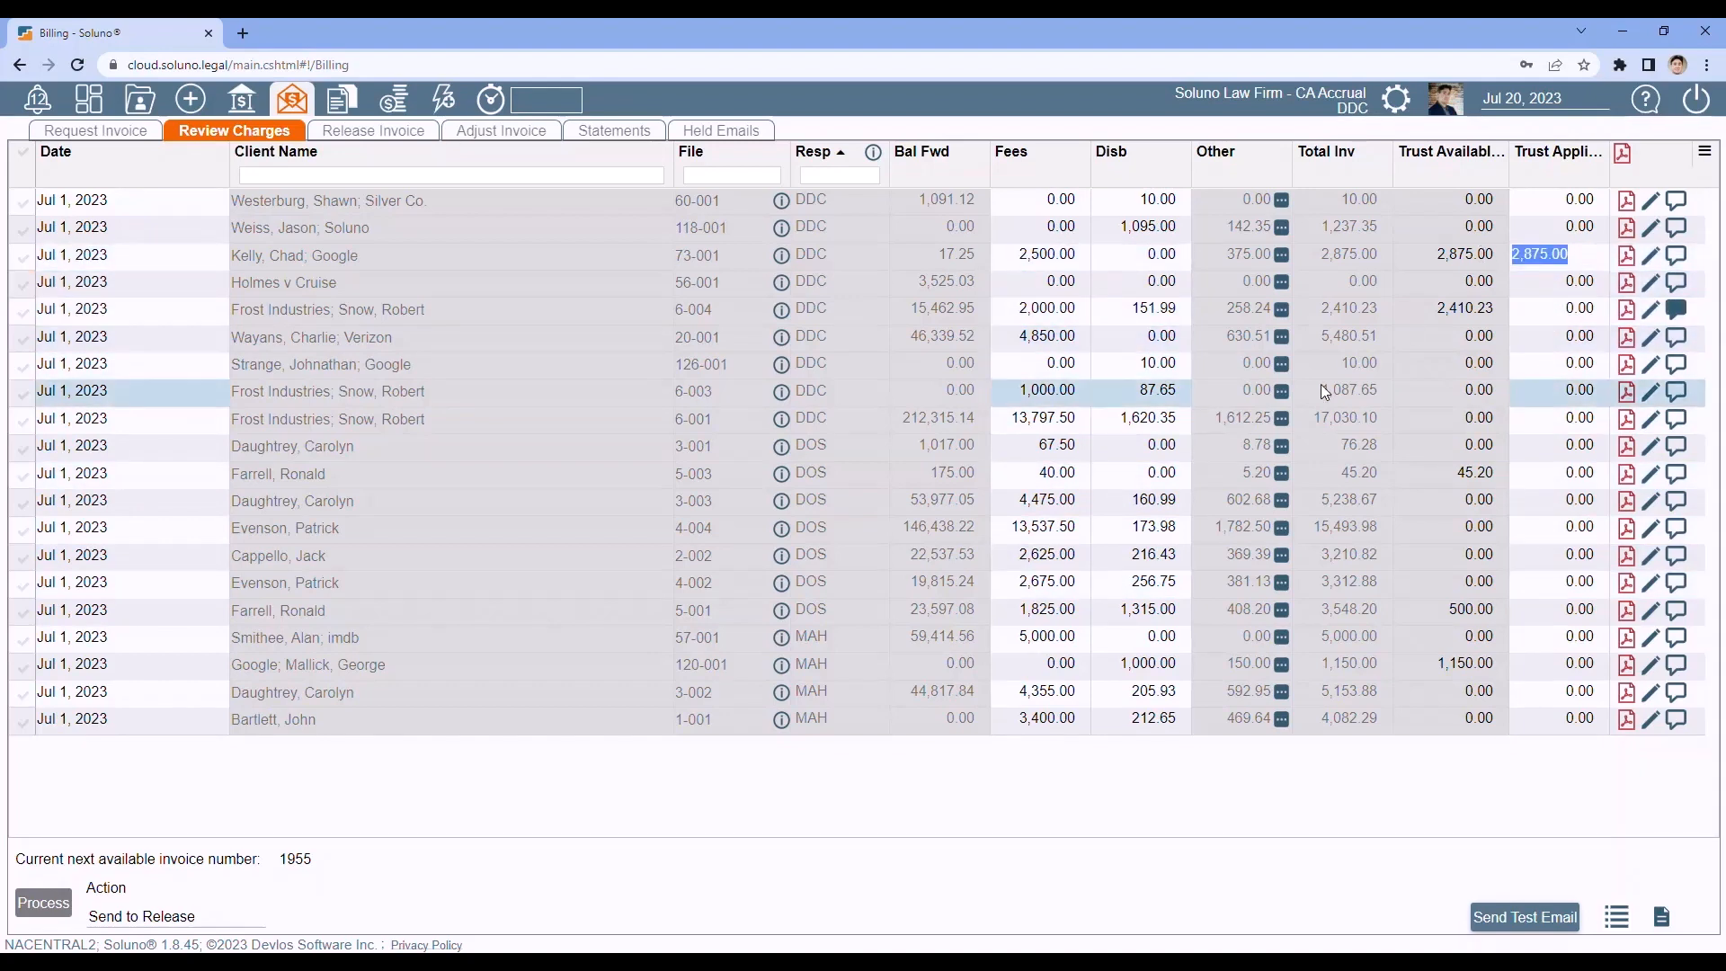
text(0)
key(Return)
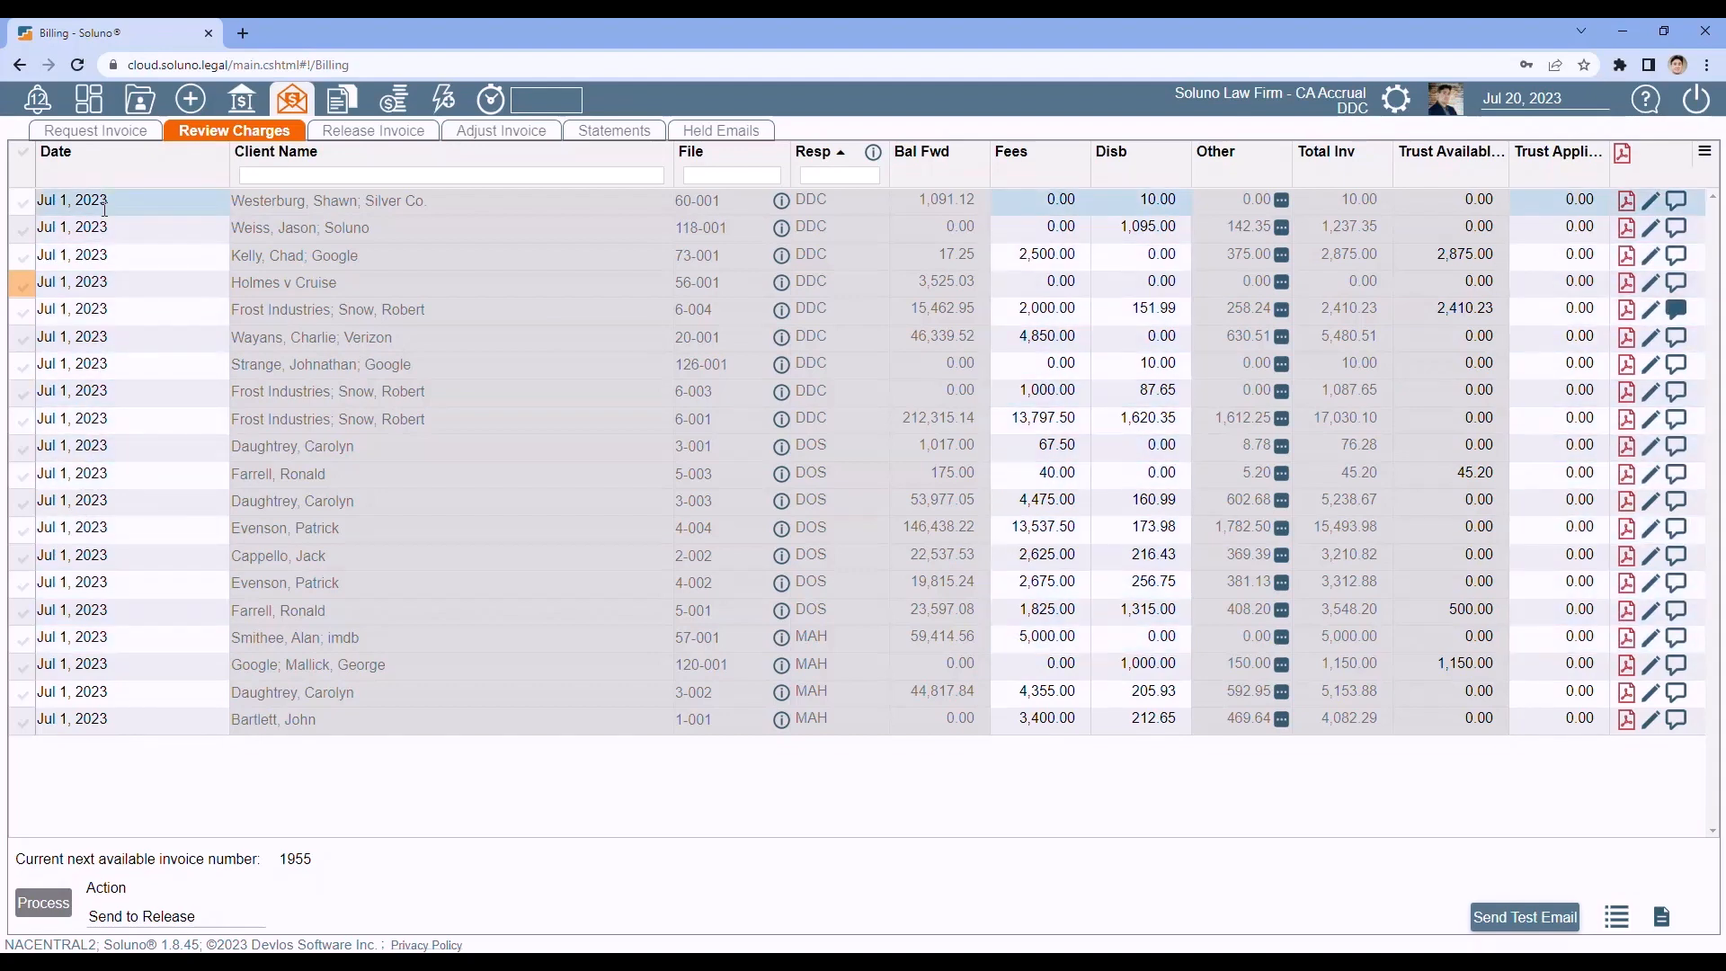
Set the invoice dates of the first two invoices in the list to July 8, 2023.
click(132, 201)
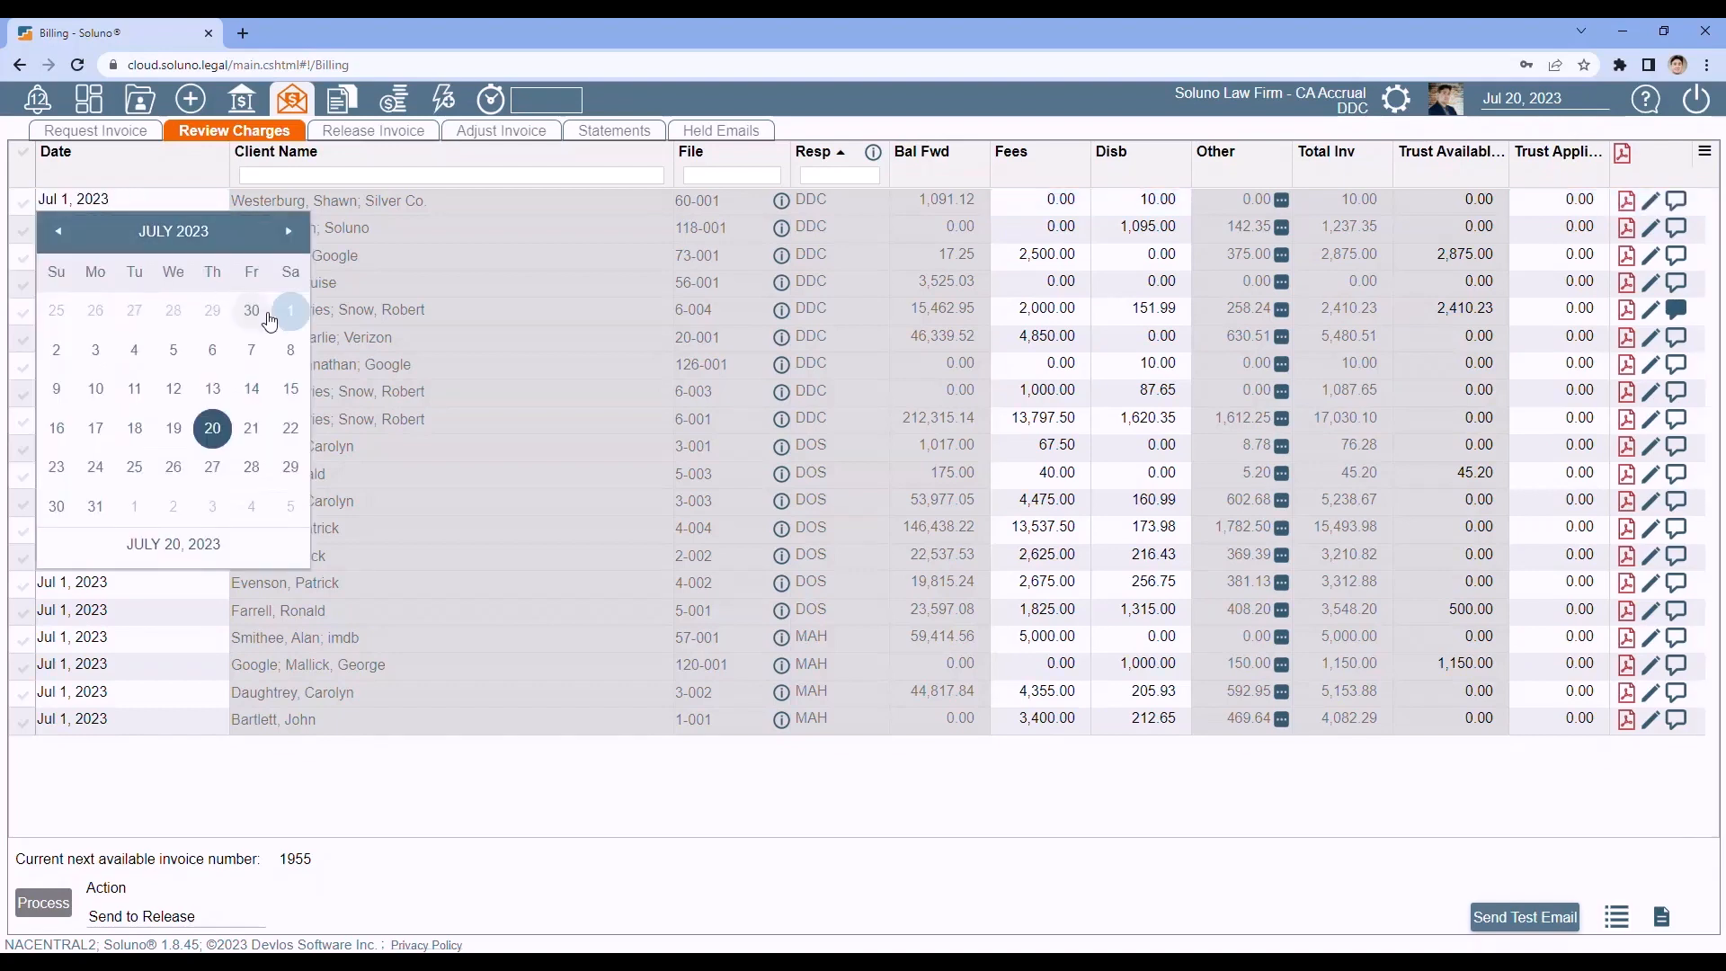
click(289, 352)
click(108, 227)
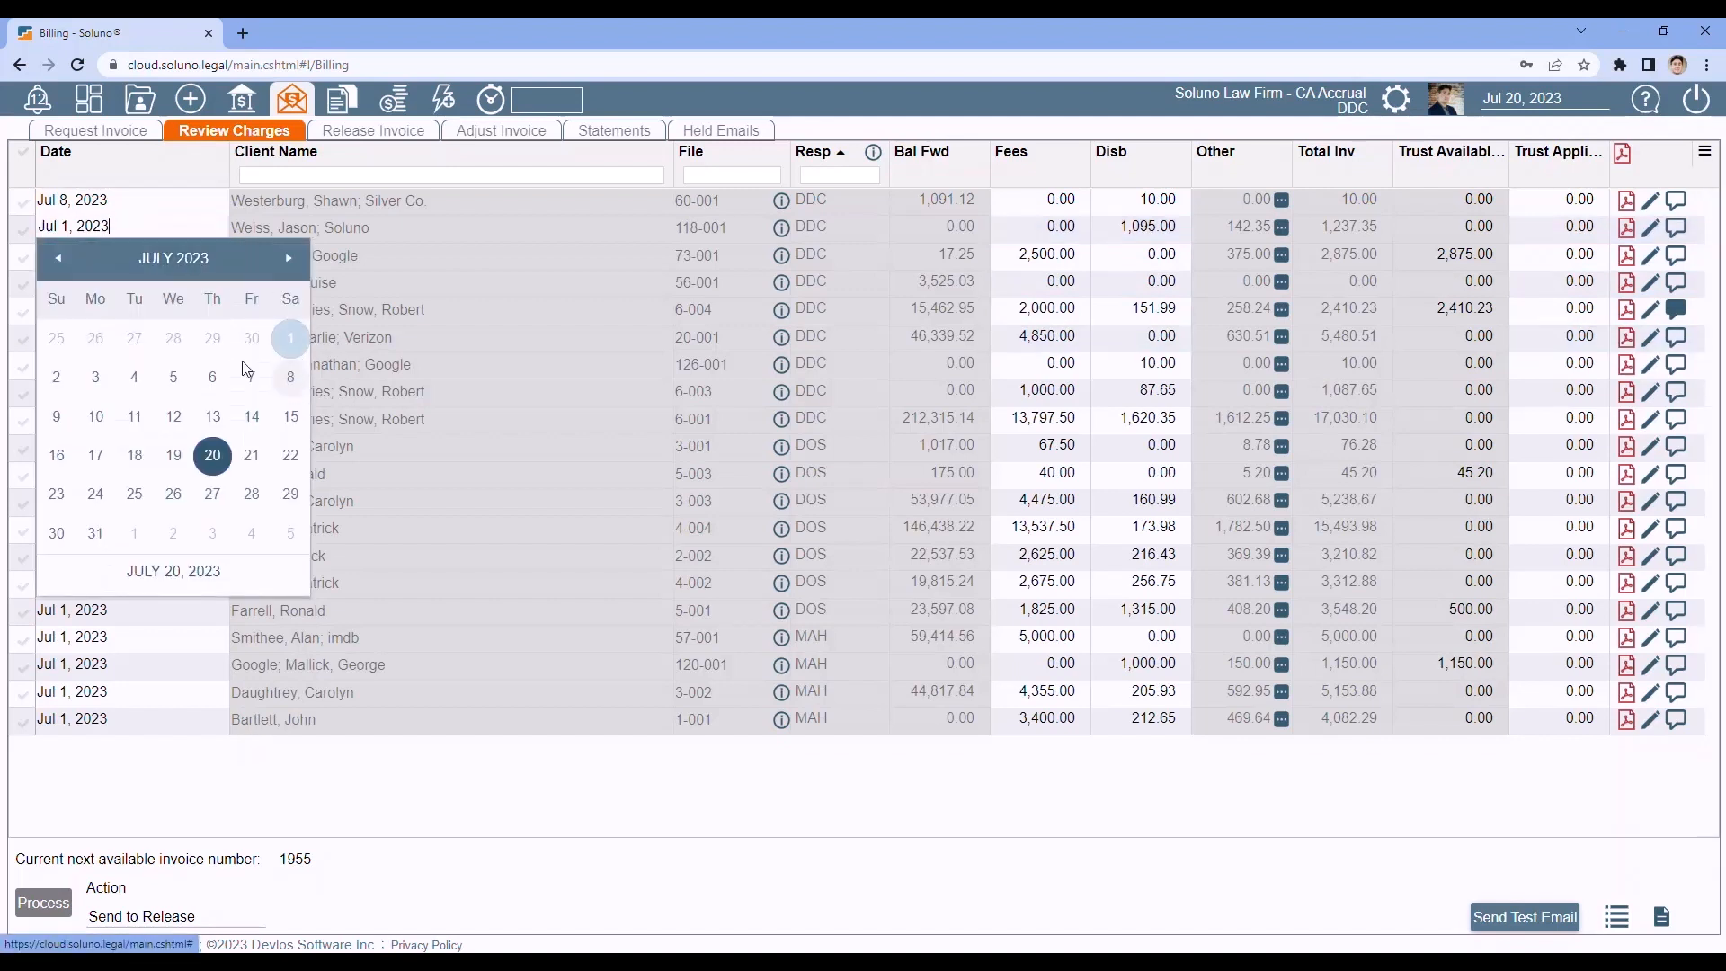
click(290, 378)
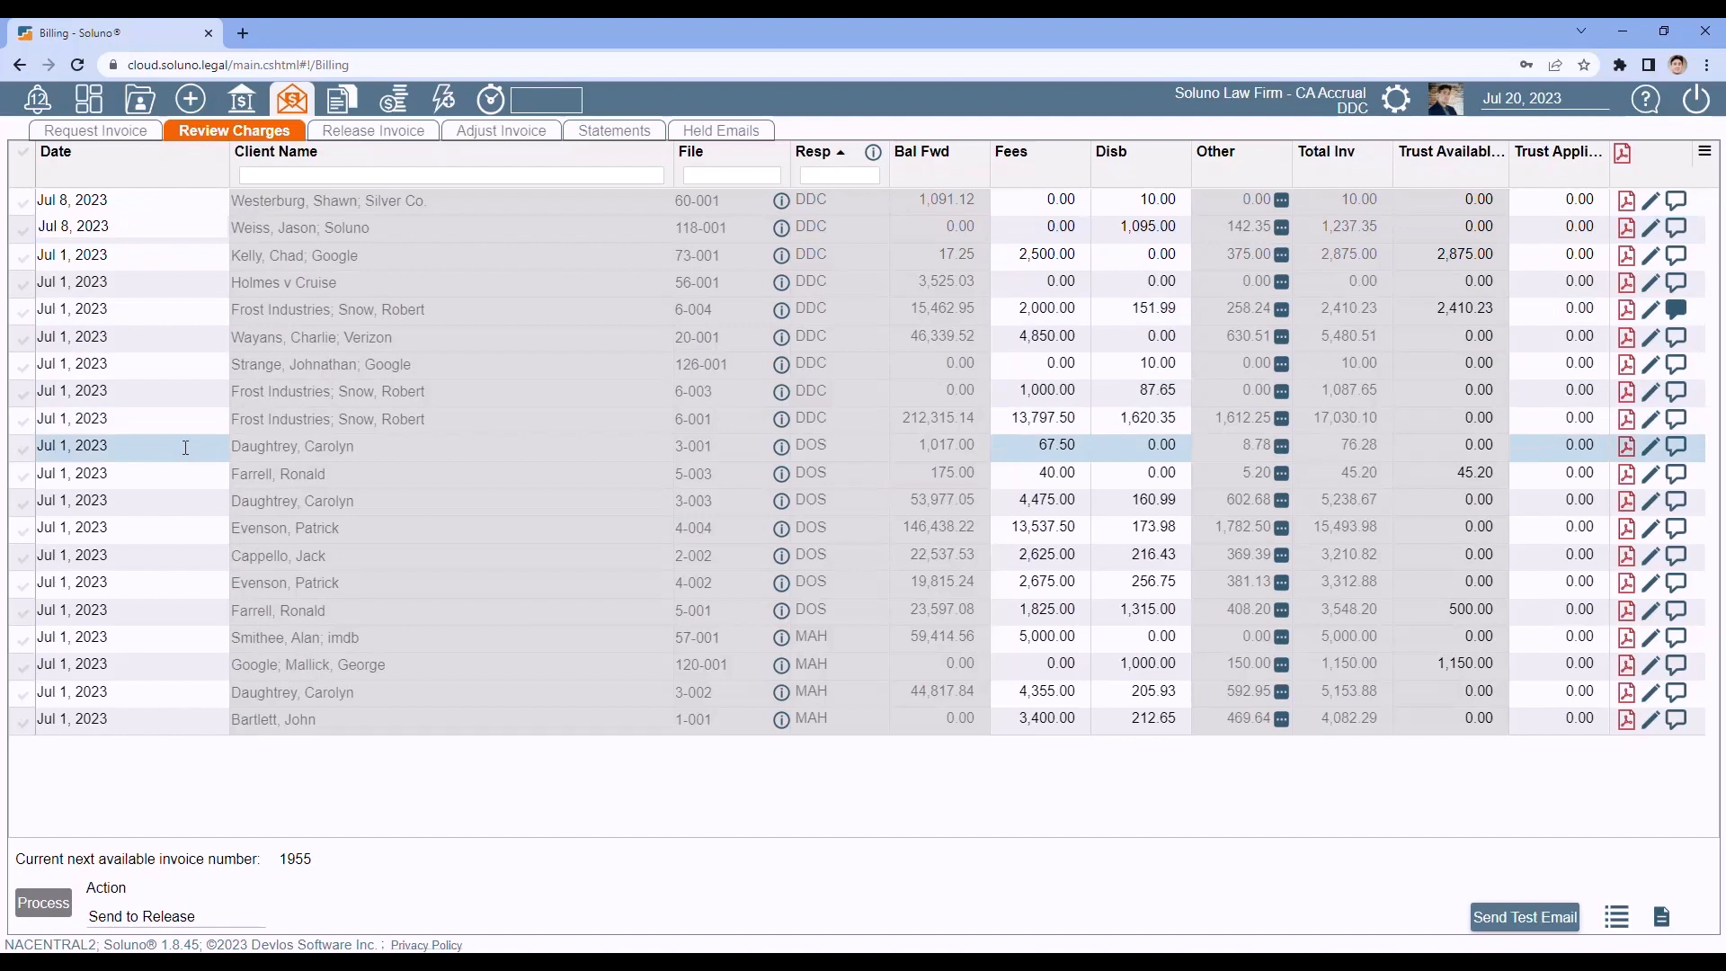
Try to set the invoice dates of the third and fourth invoices in the list to June 30, 2023.
click(153, 256)
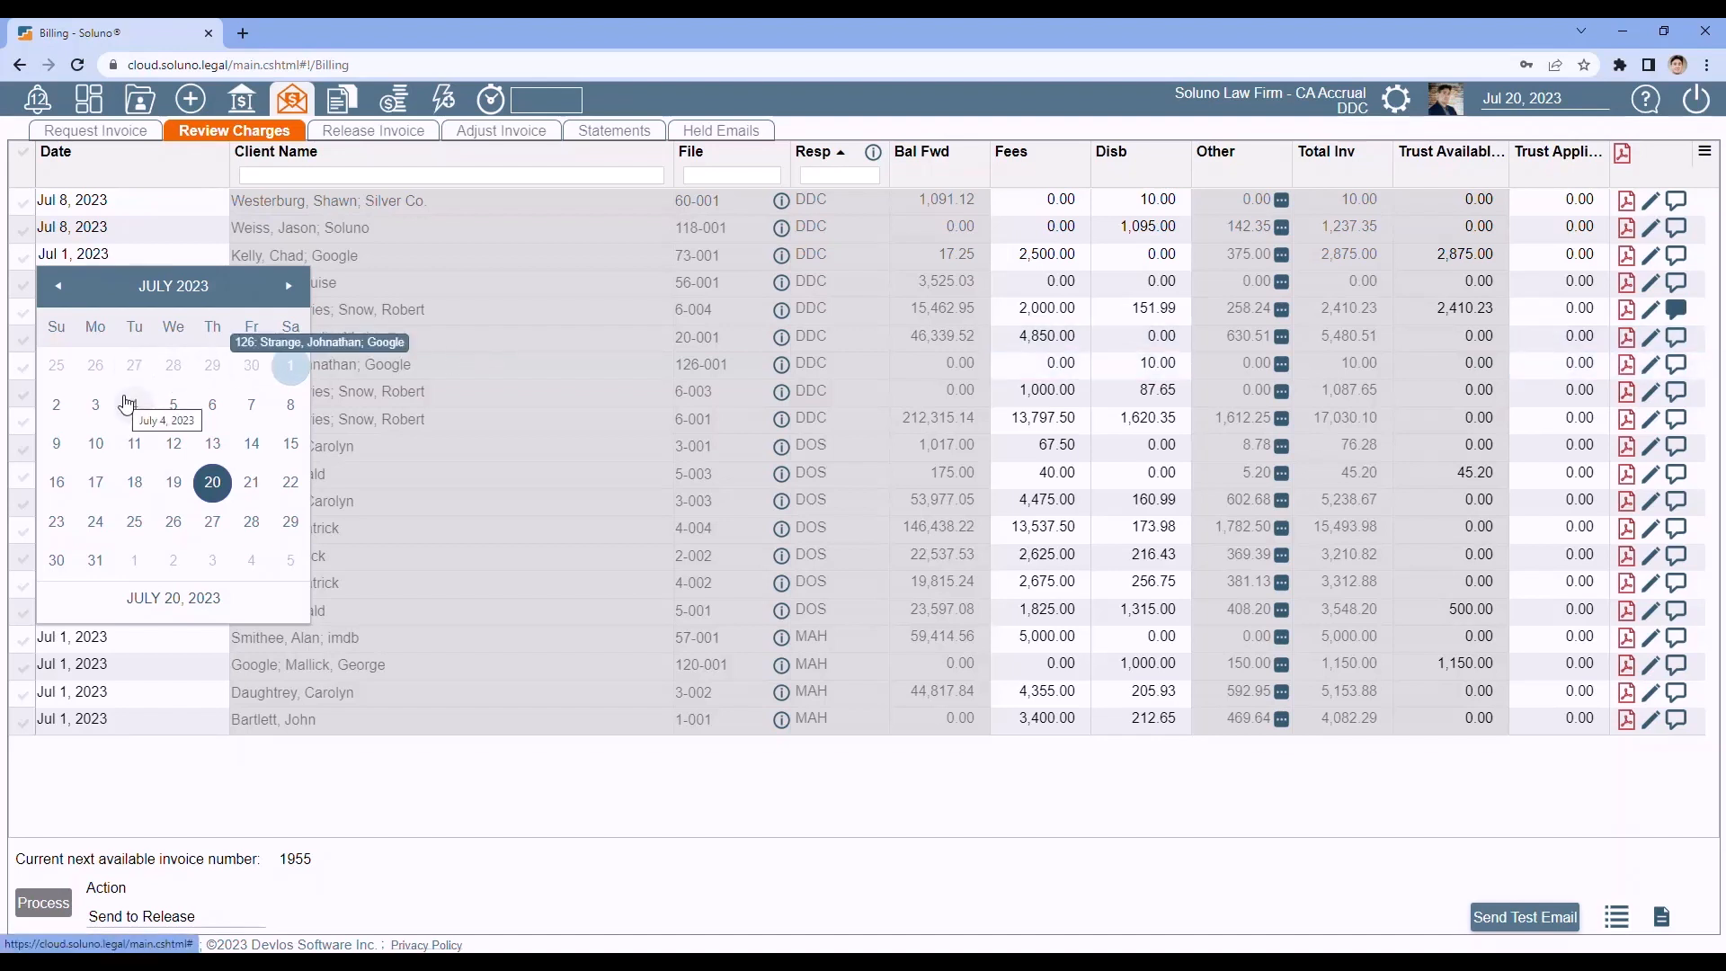
click(253, 367)
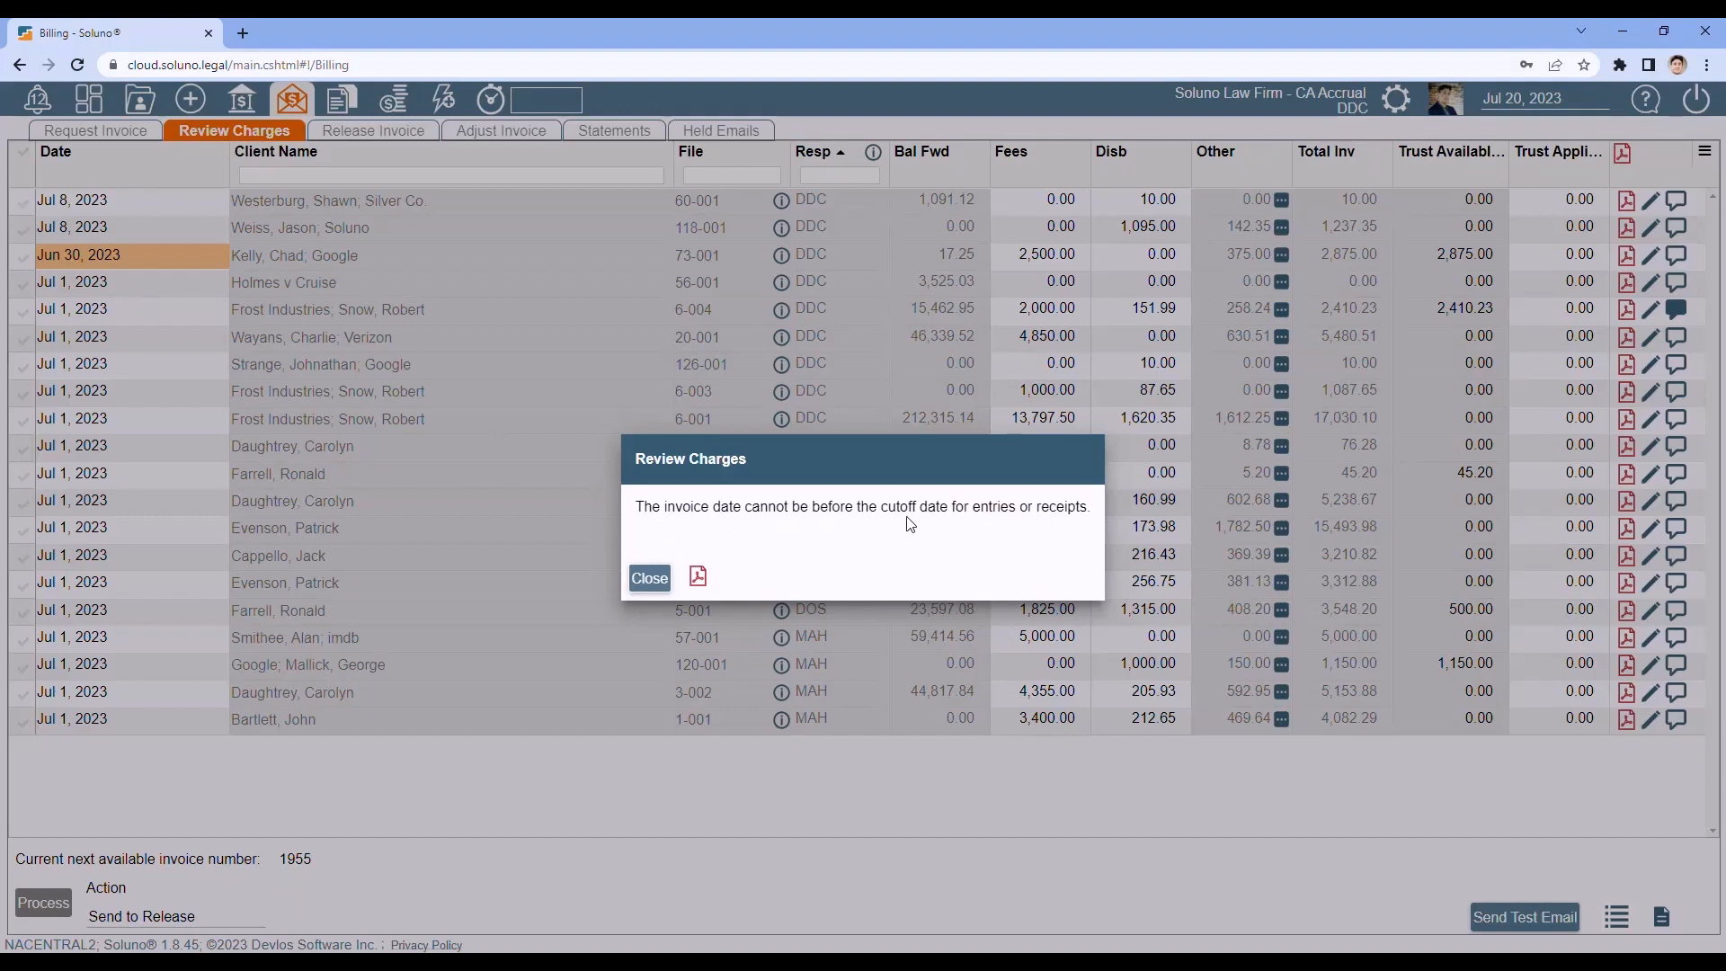
click(631, 580)
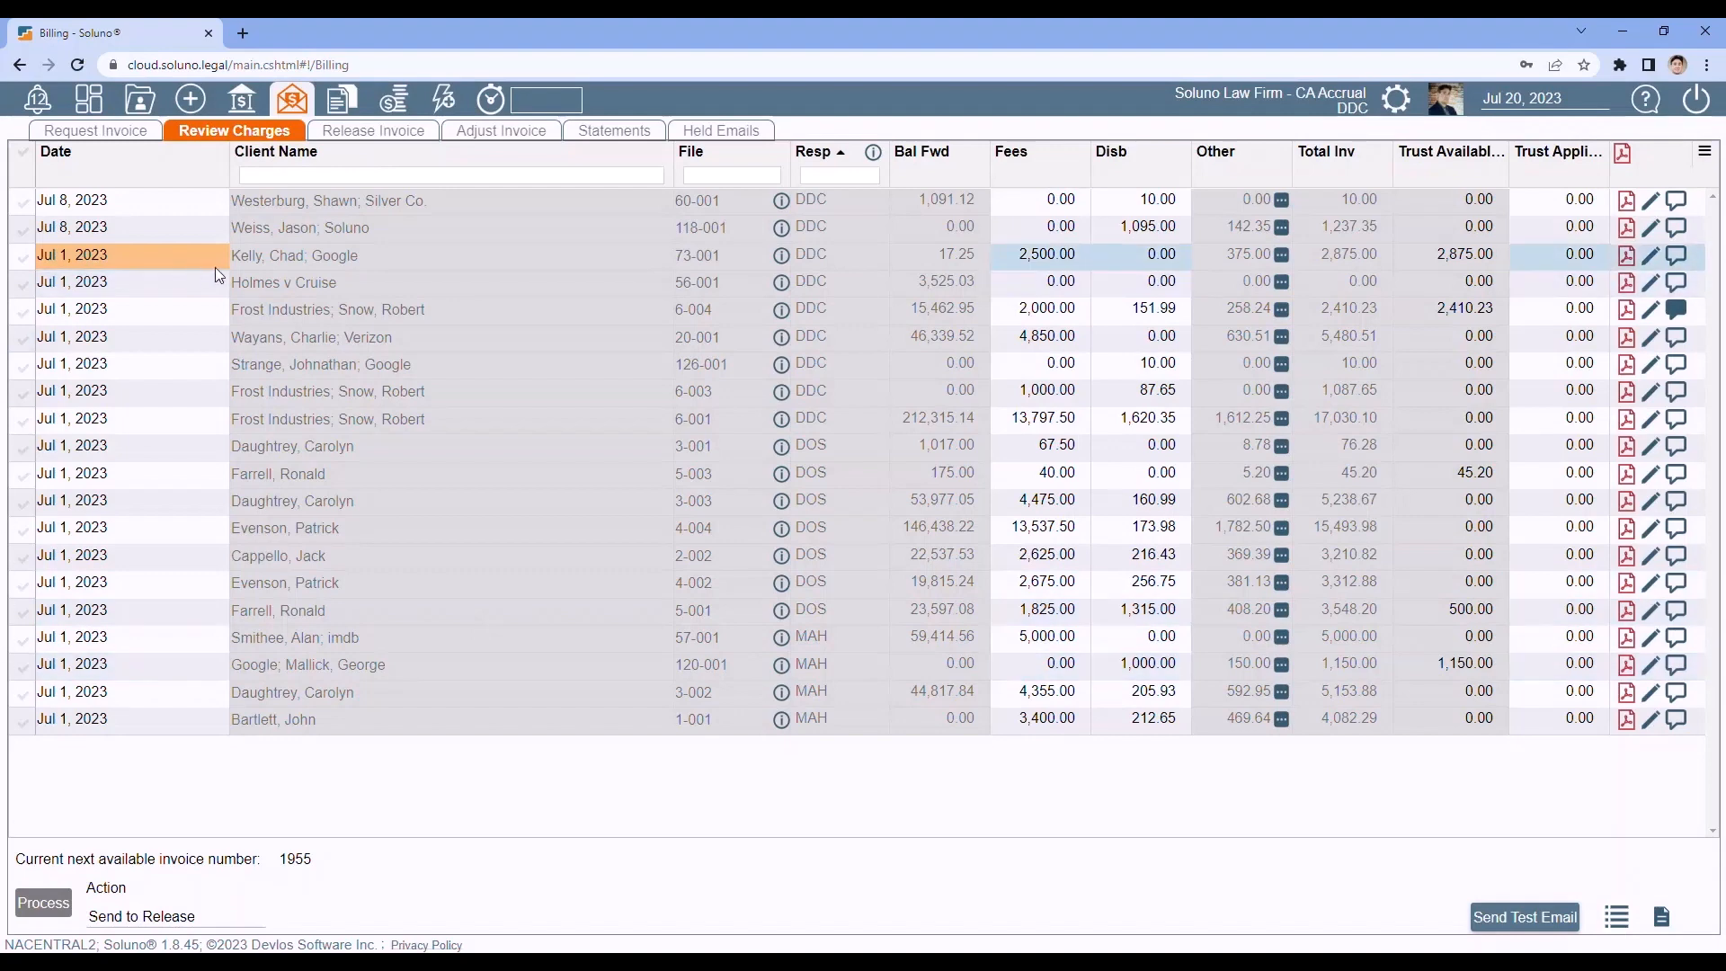
click(190, 281)
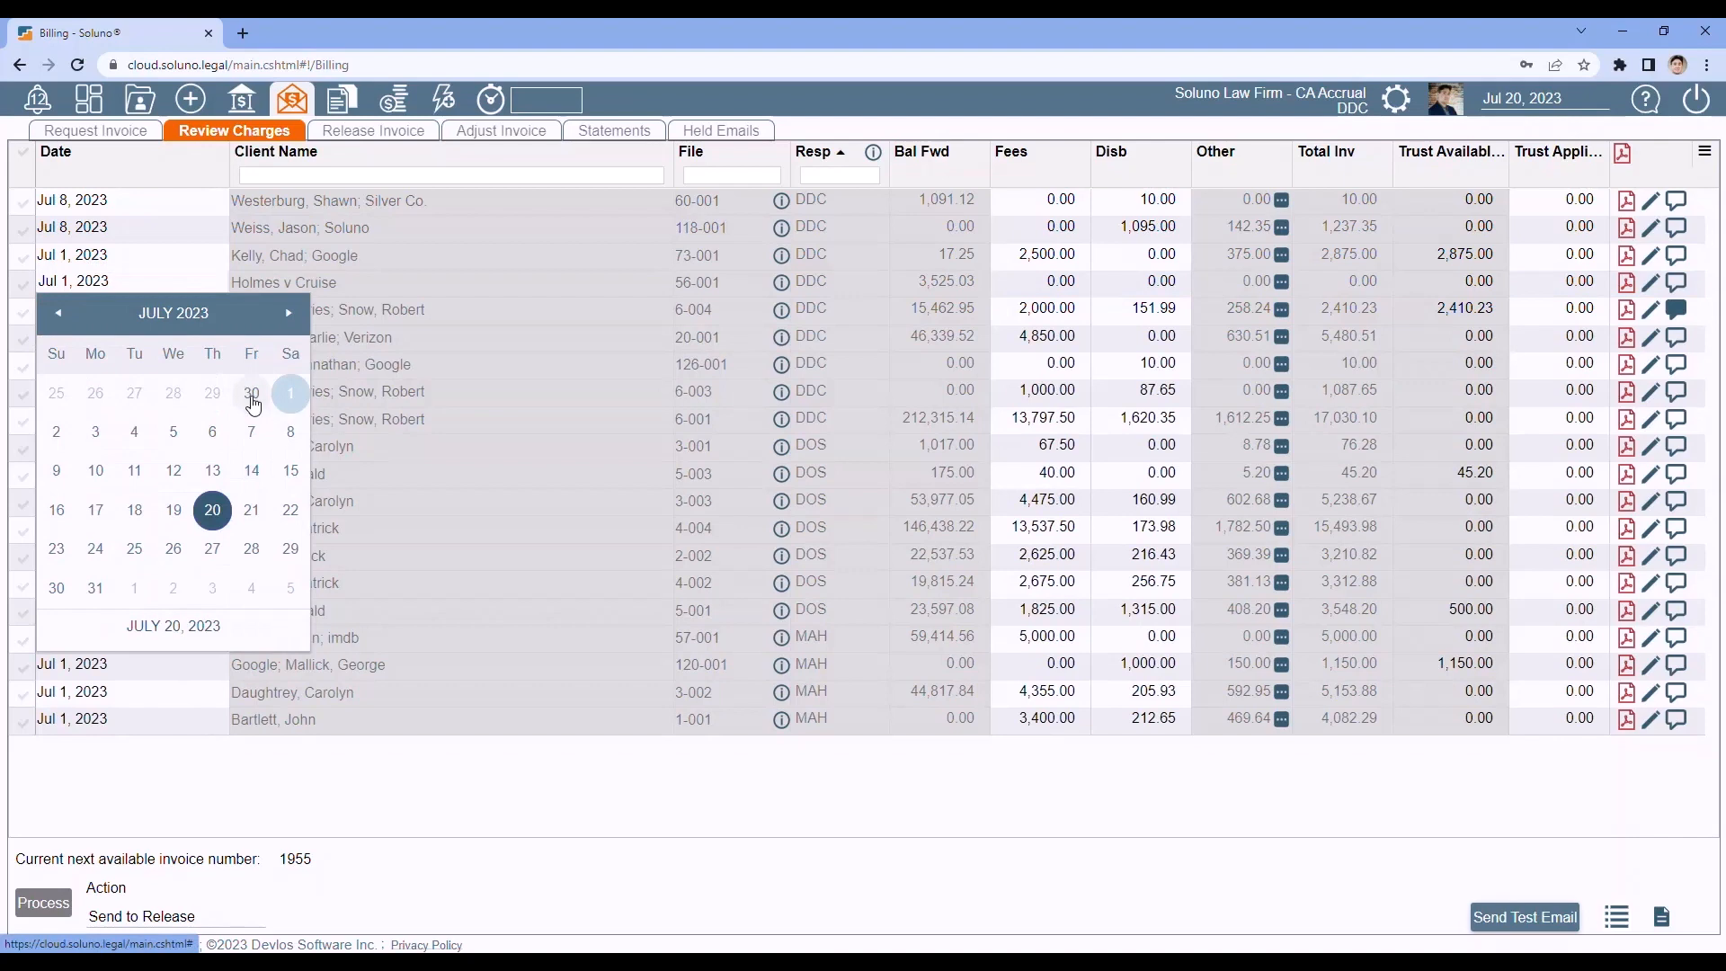
click(253, 401)
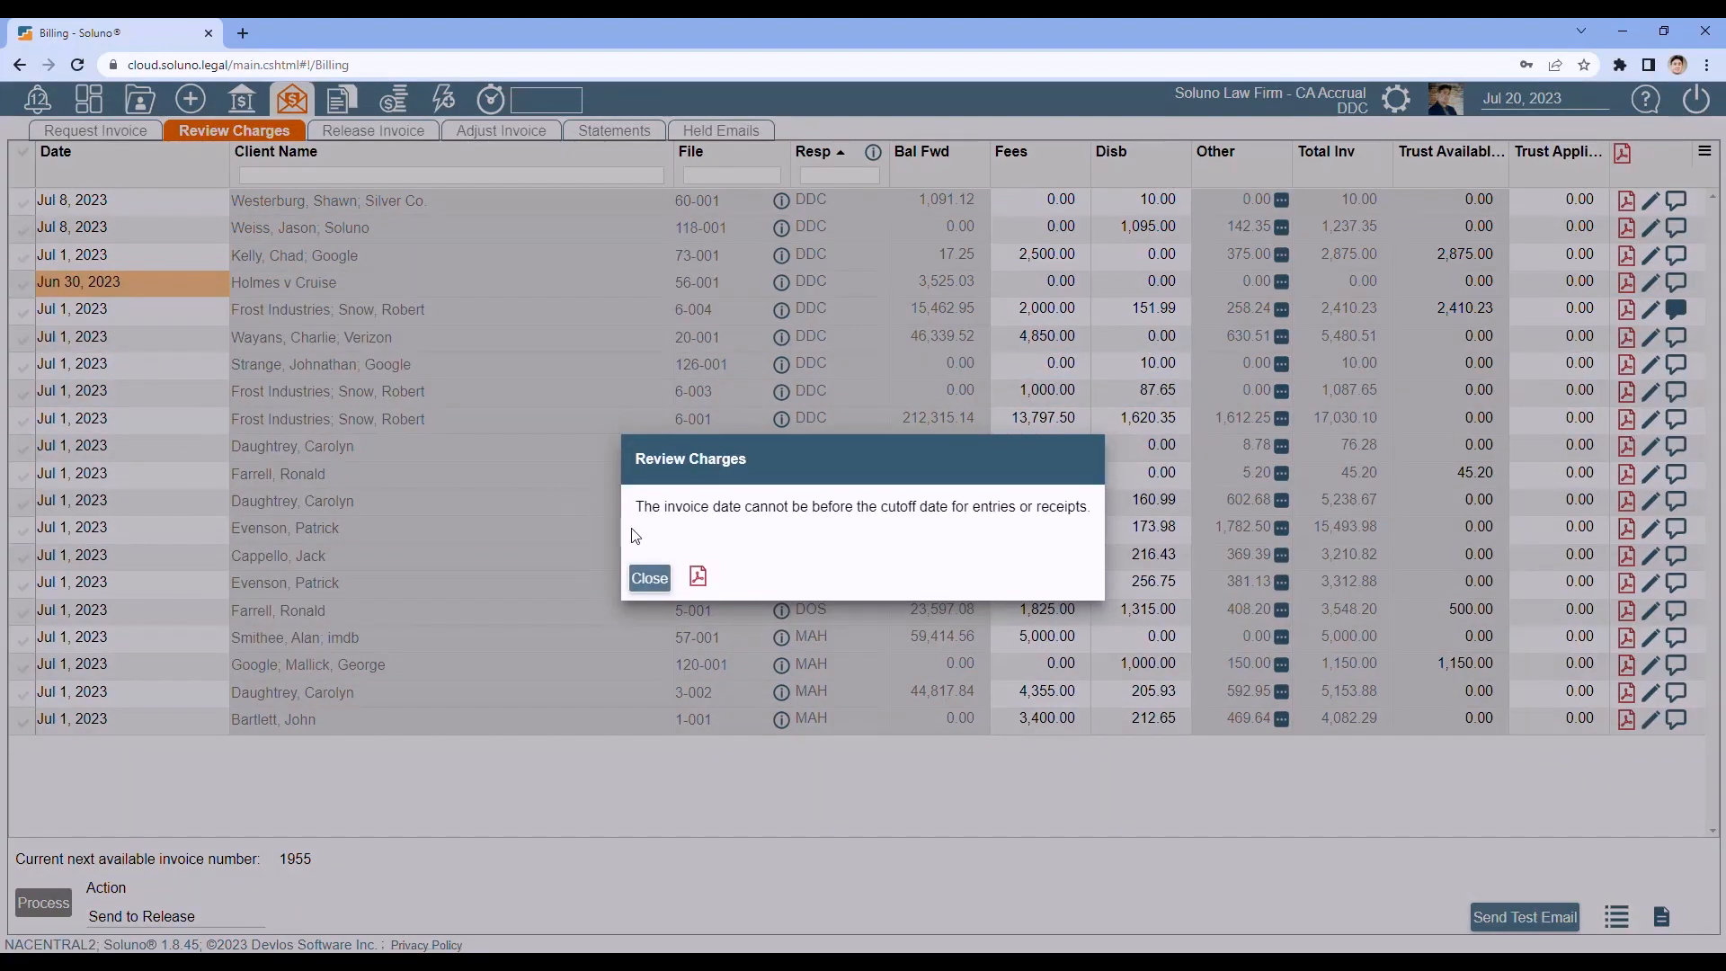
click(649, 579)
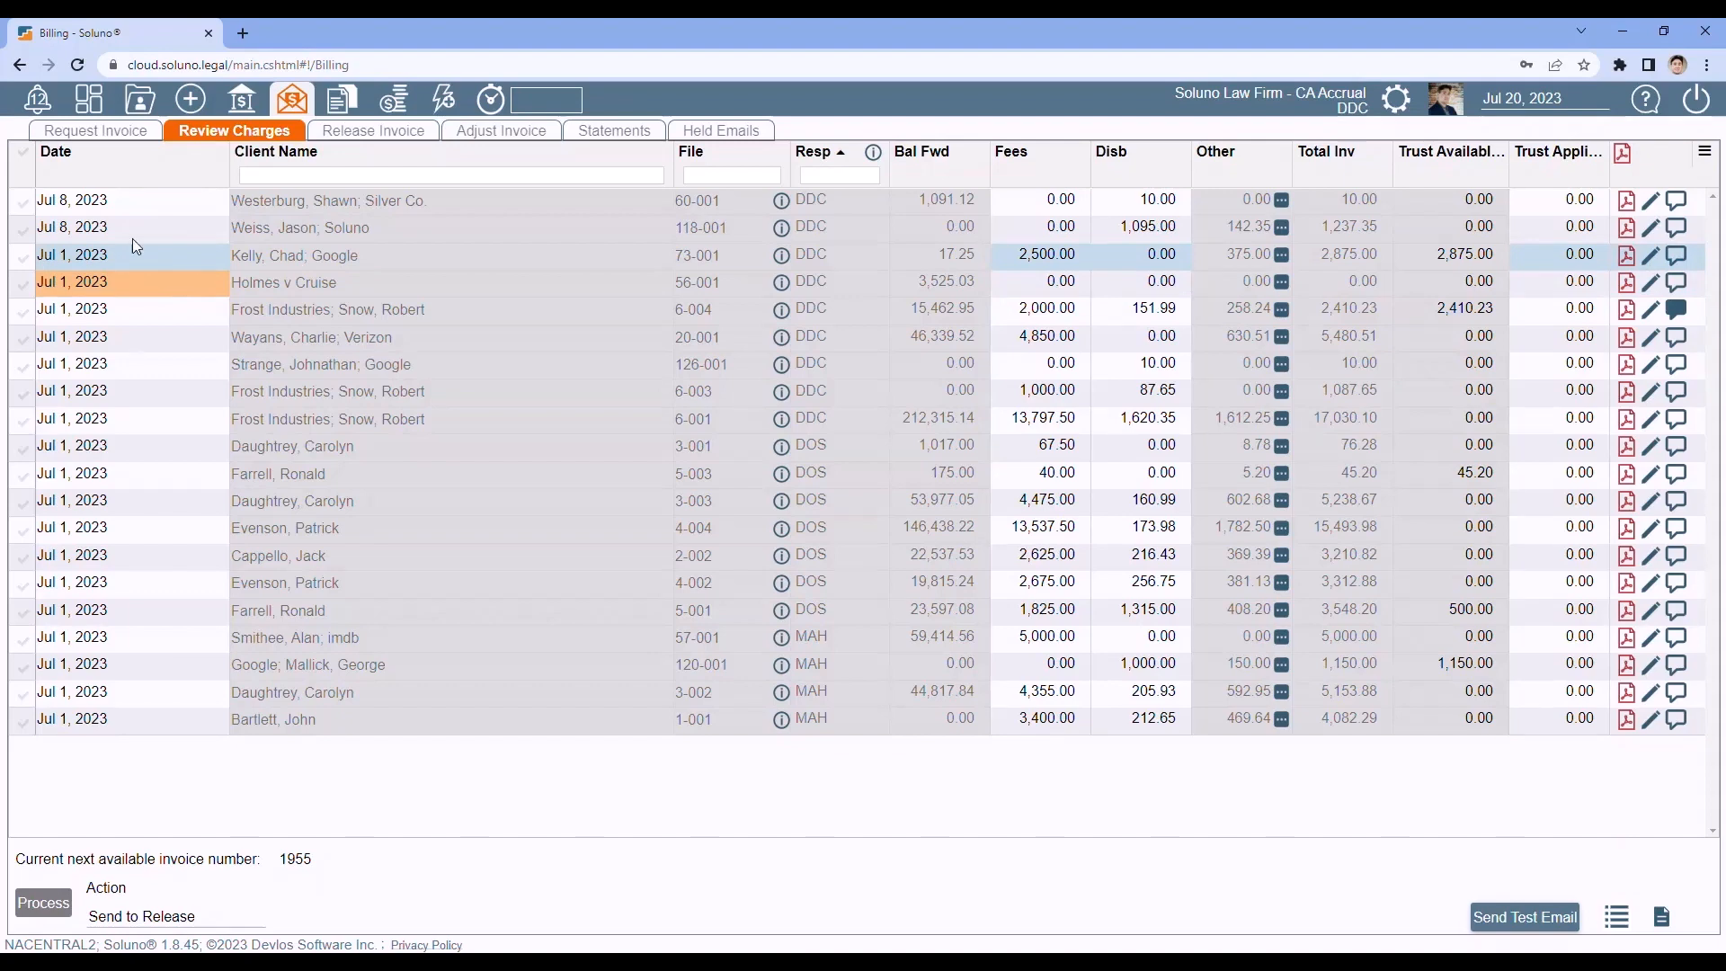
Set the invoice dates of the first two invoices in the list to July 1, 2023.
click(158, 206)
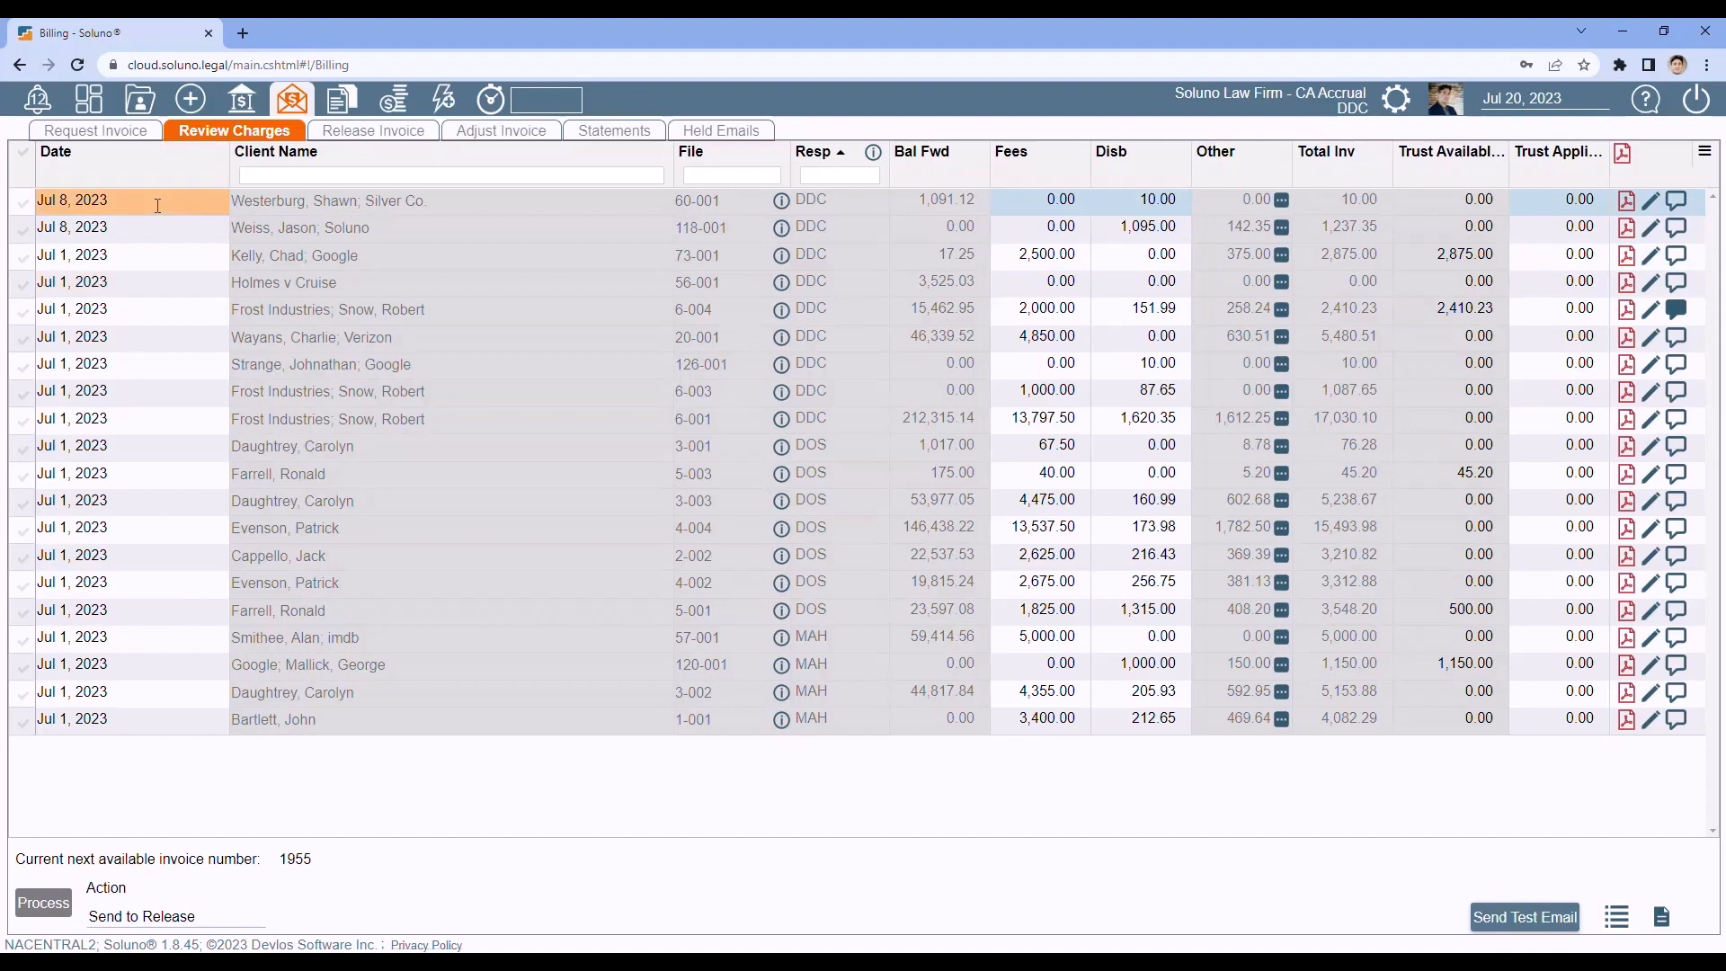
click(158, 206)
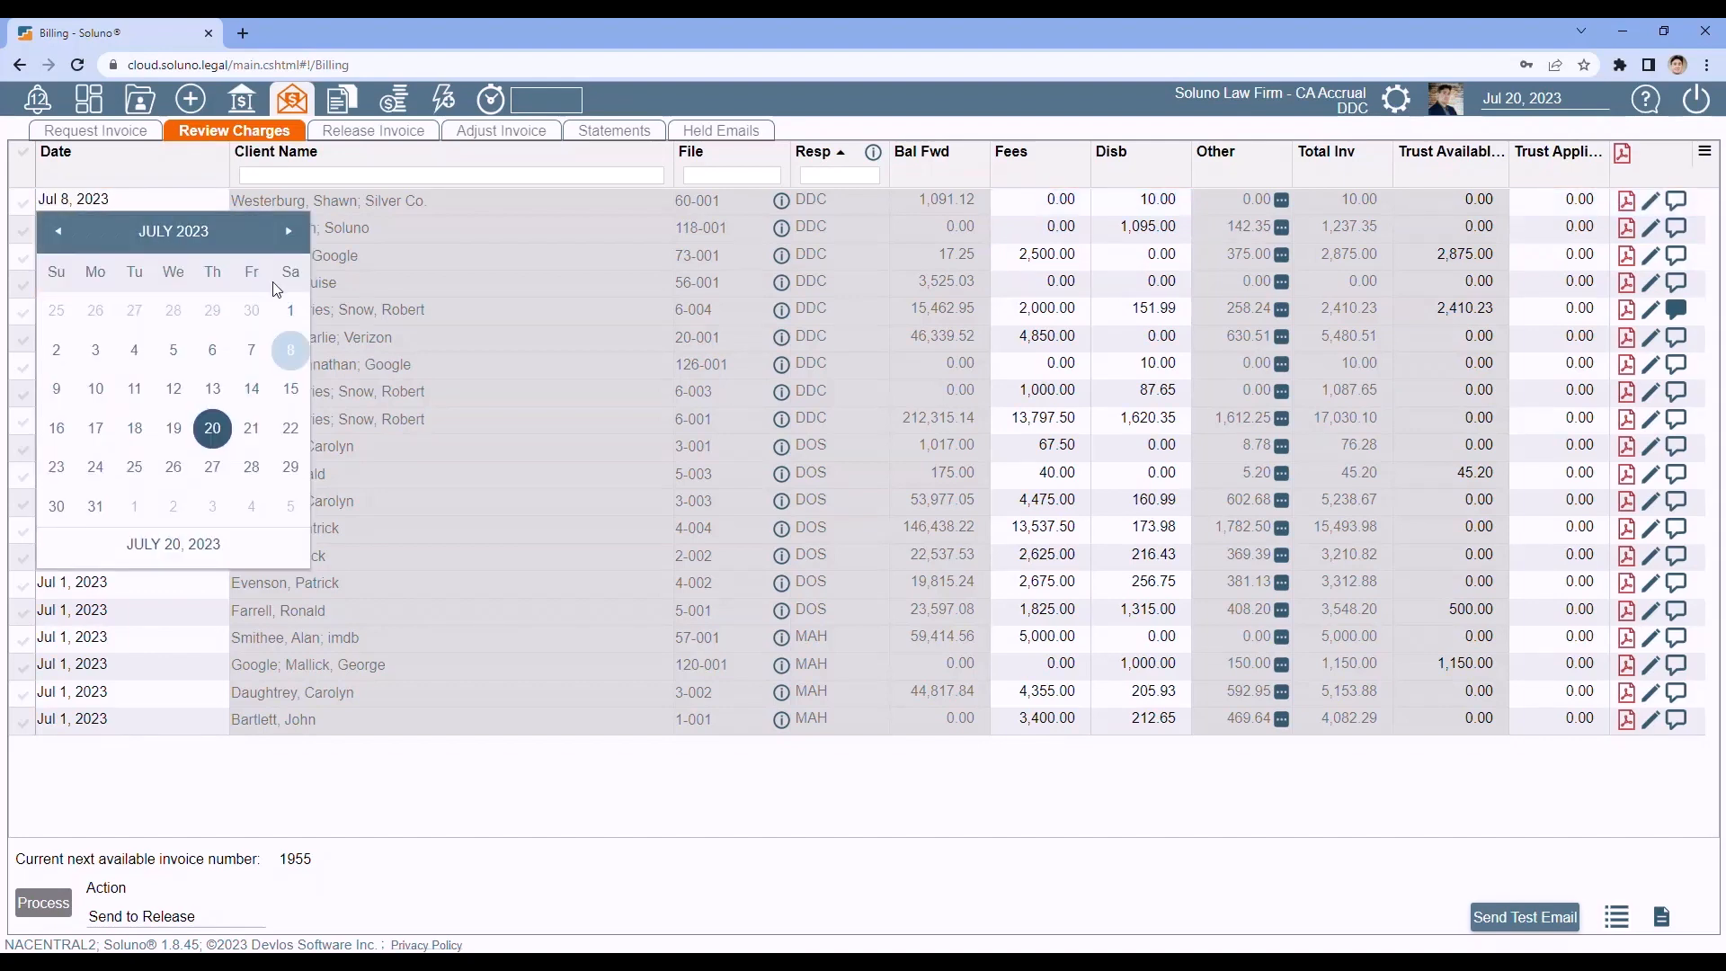
click(289, 311)
click(126, 225)
click(126, 226)
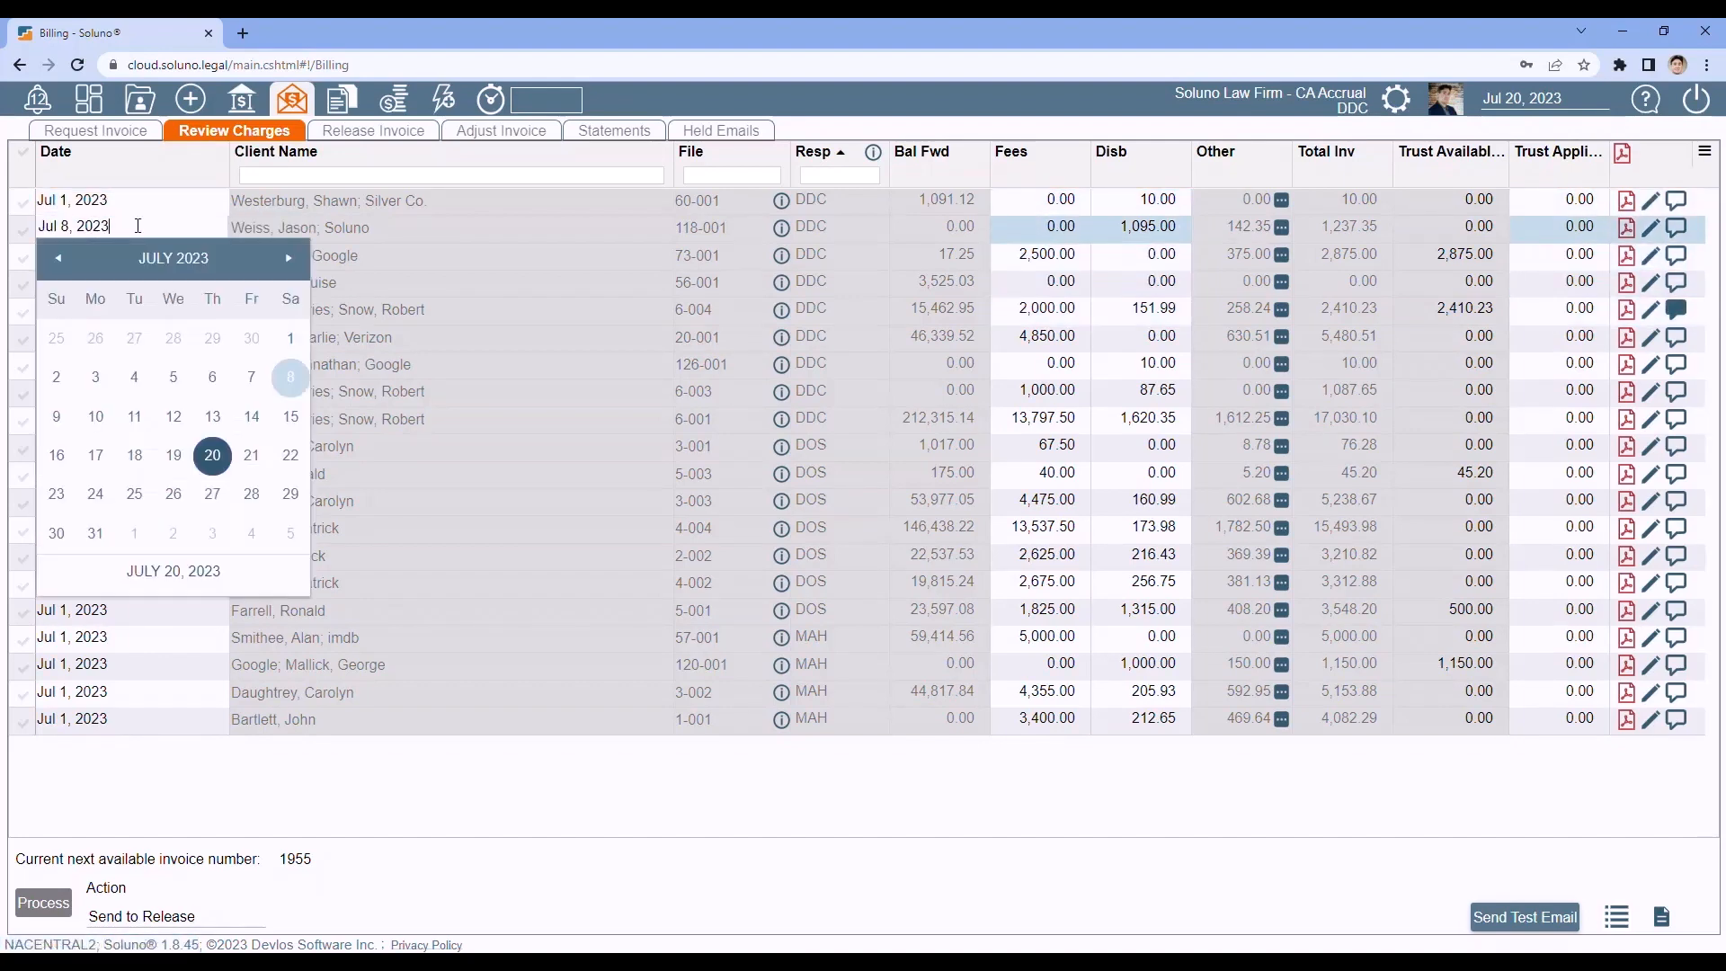
click(289, 338)
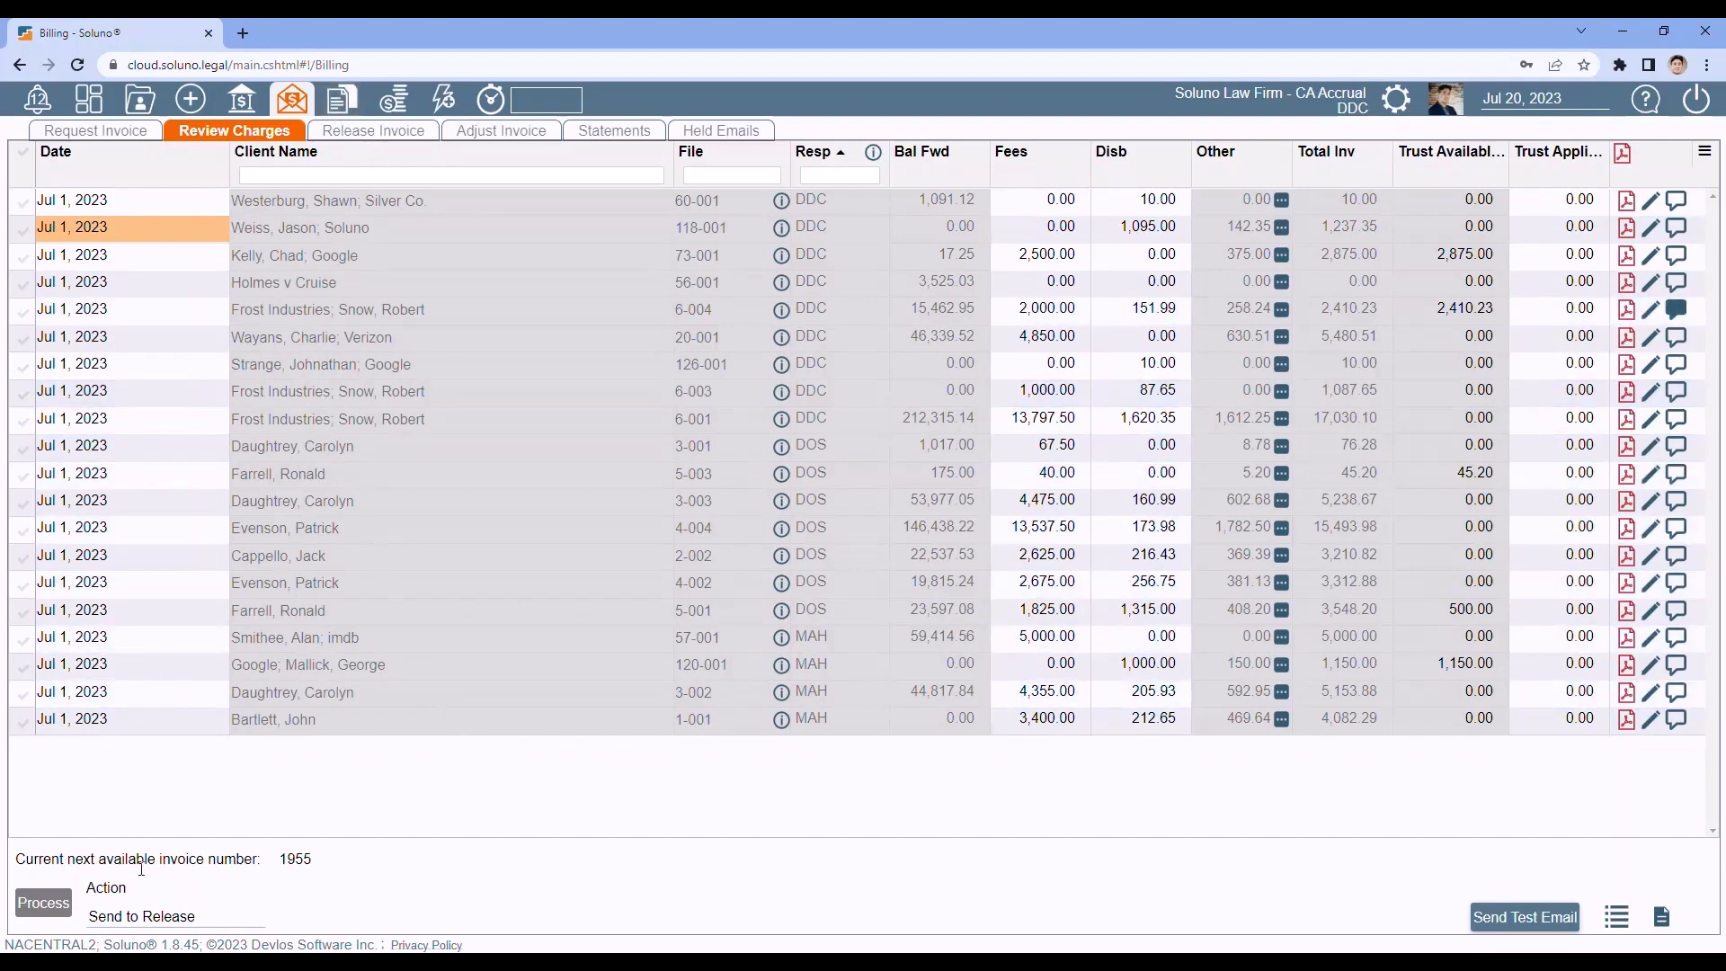
Select all invoices under Review Charges and process them with the Send to Release action.
click(213, 914)
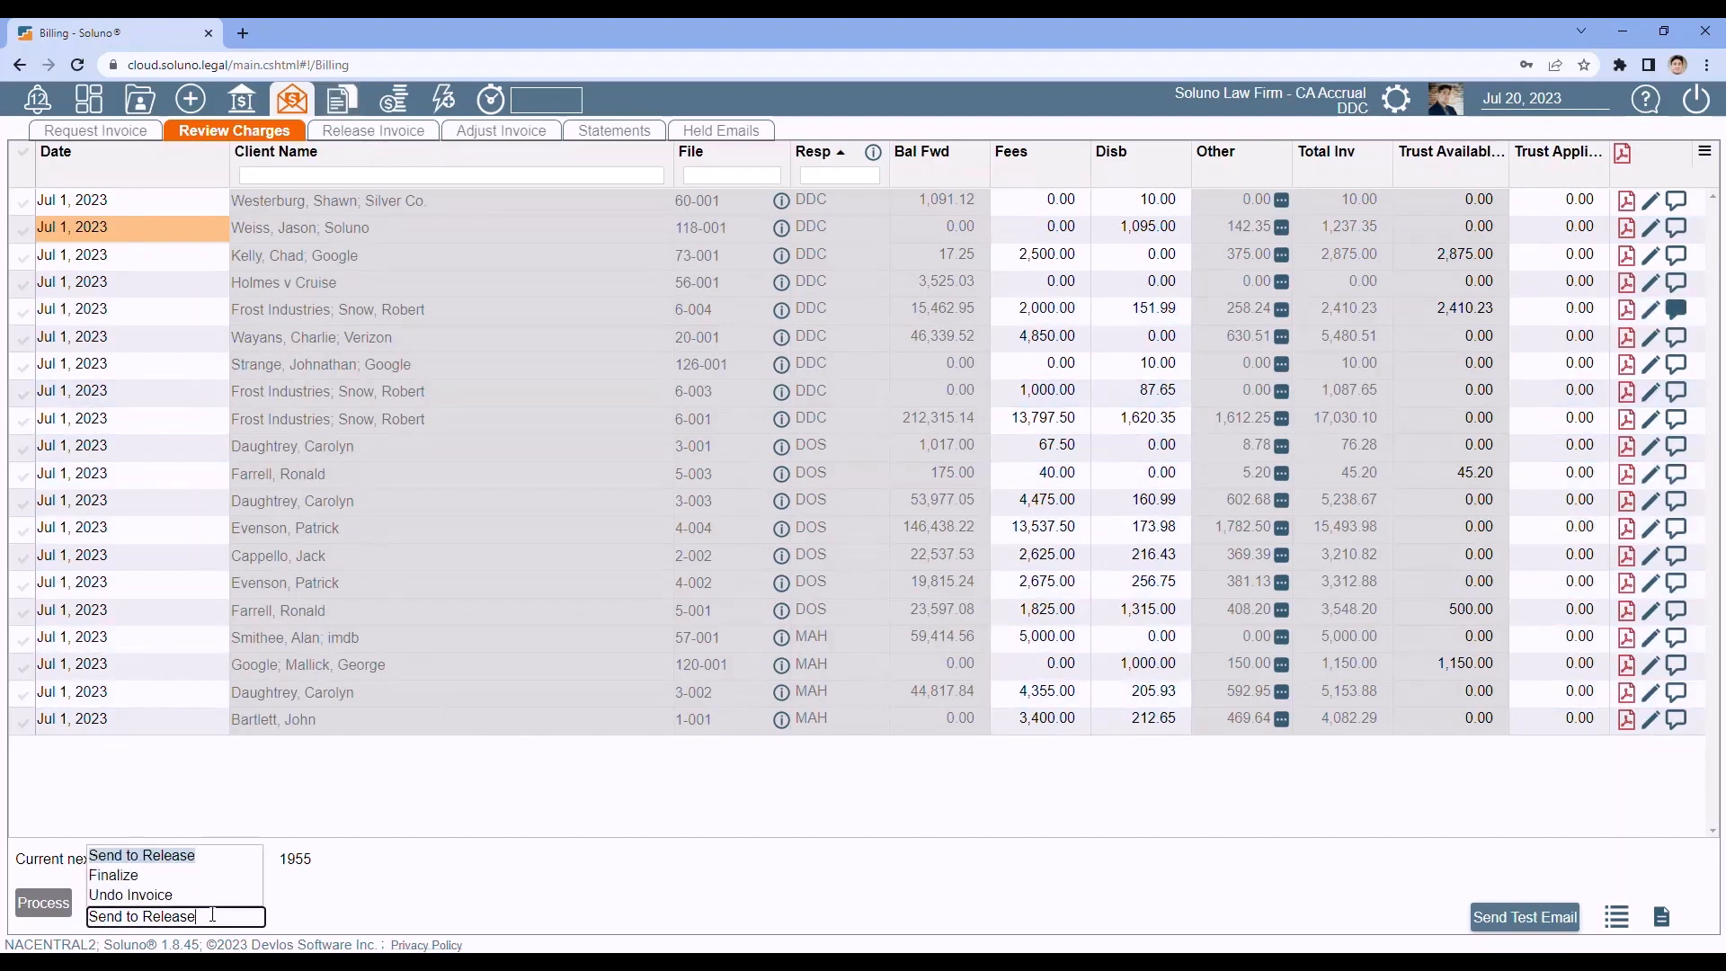
click(160, 875)
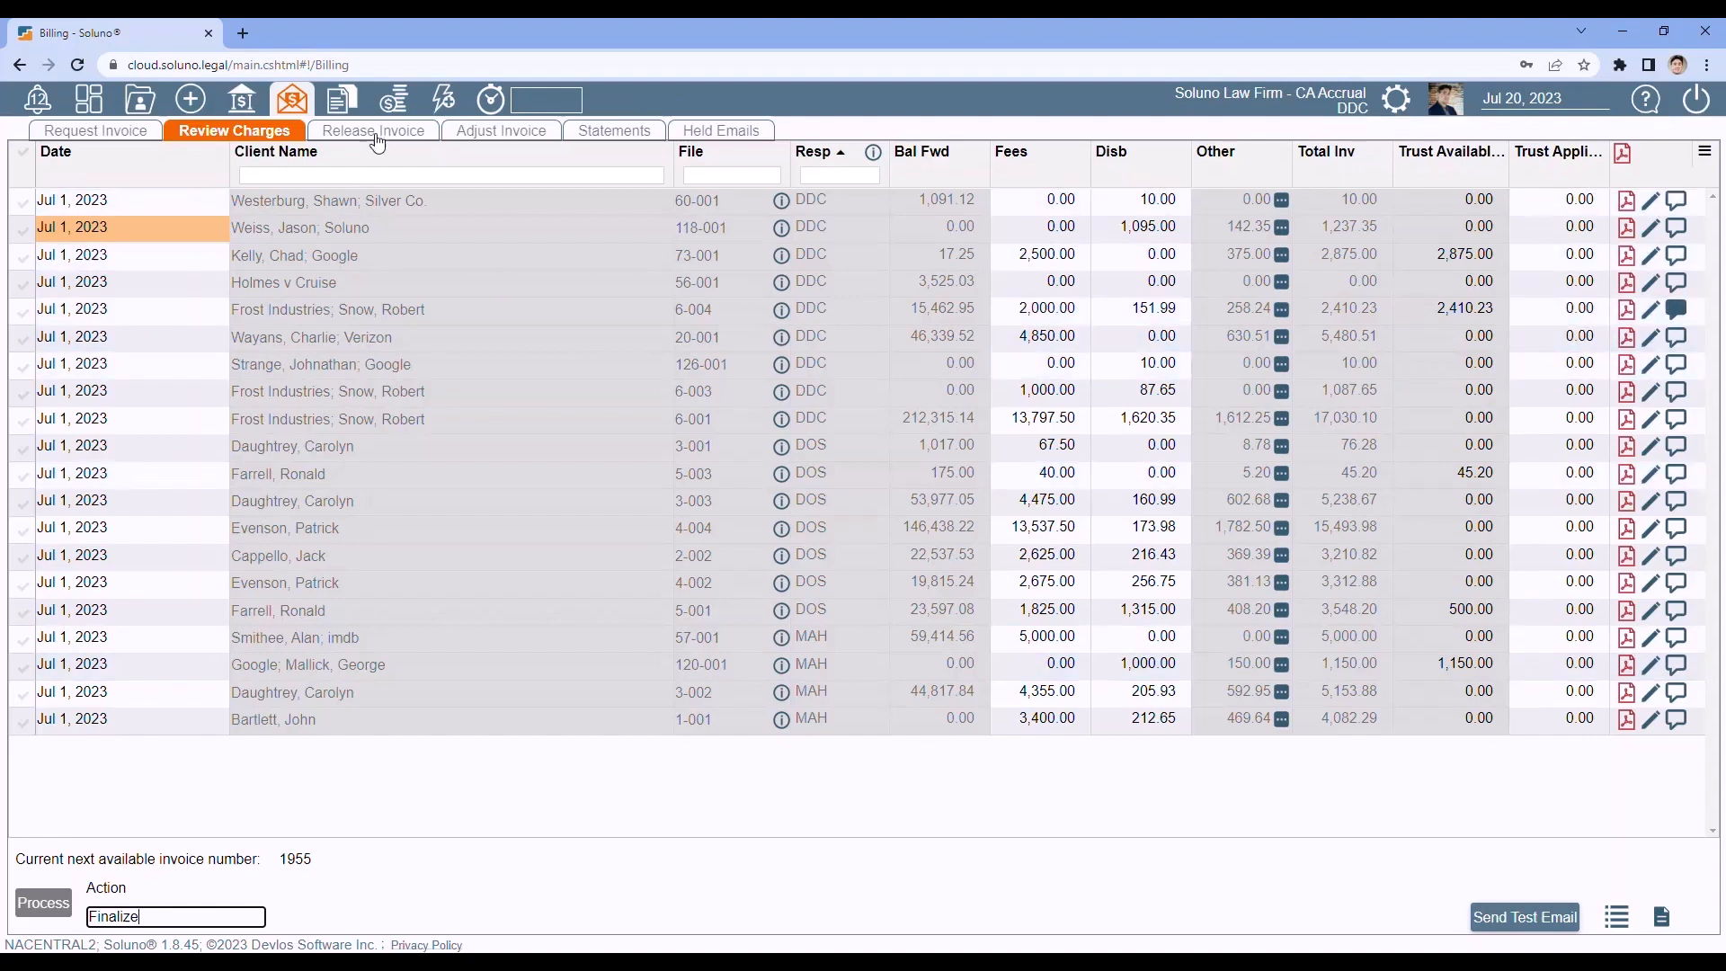
click(184, 921)
click(160, 856)
click(24, 157)
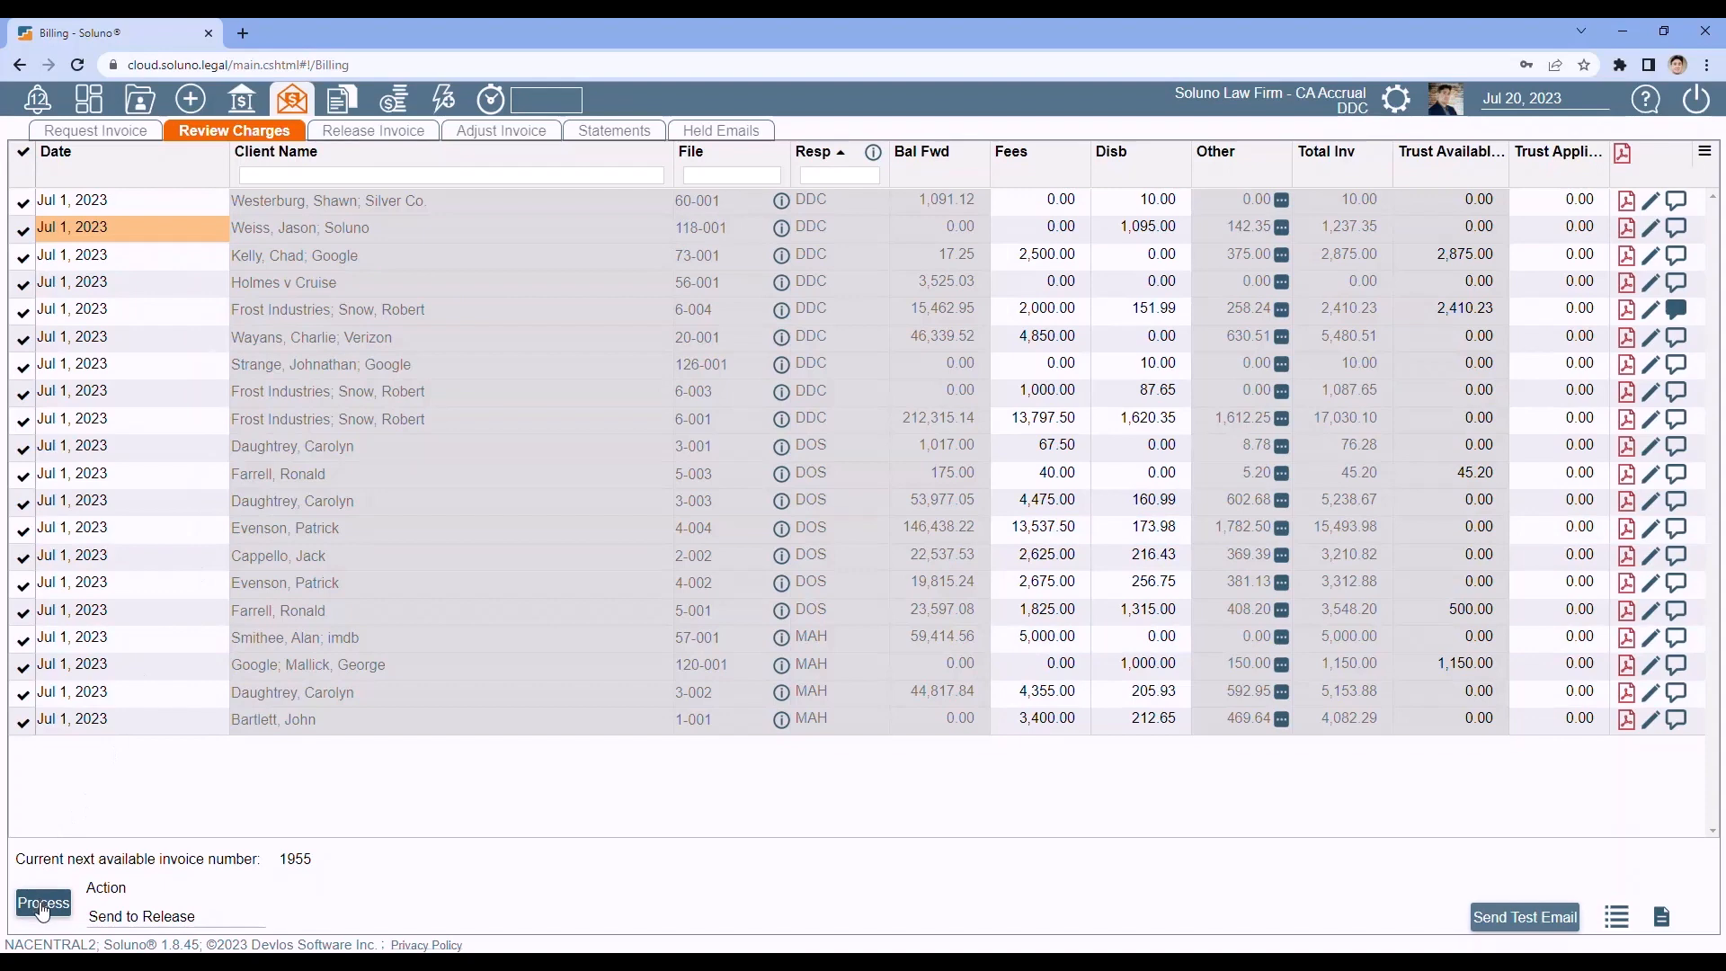
click(42, 908)
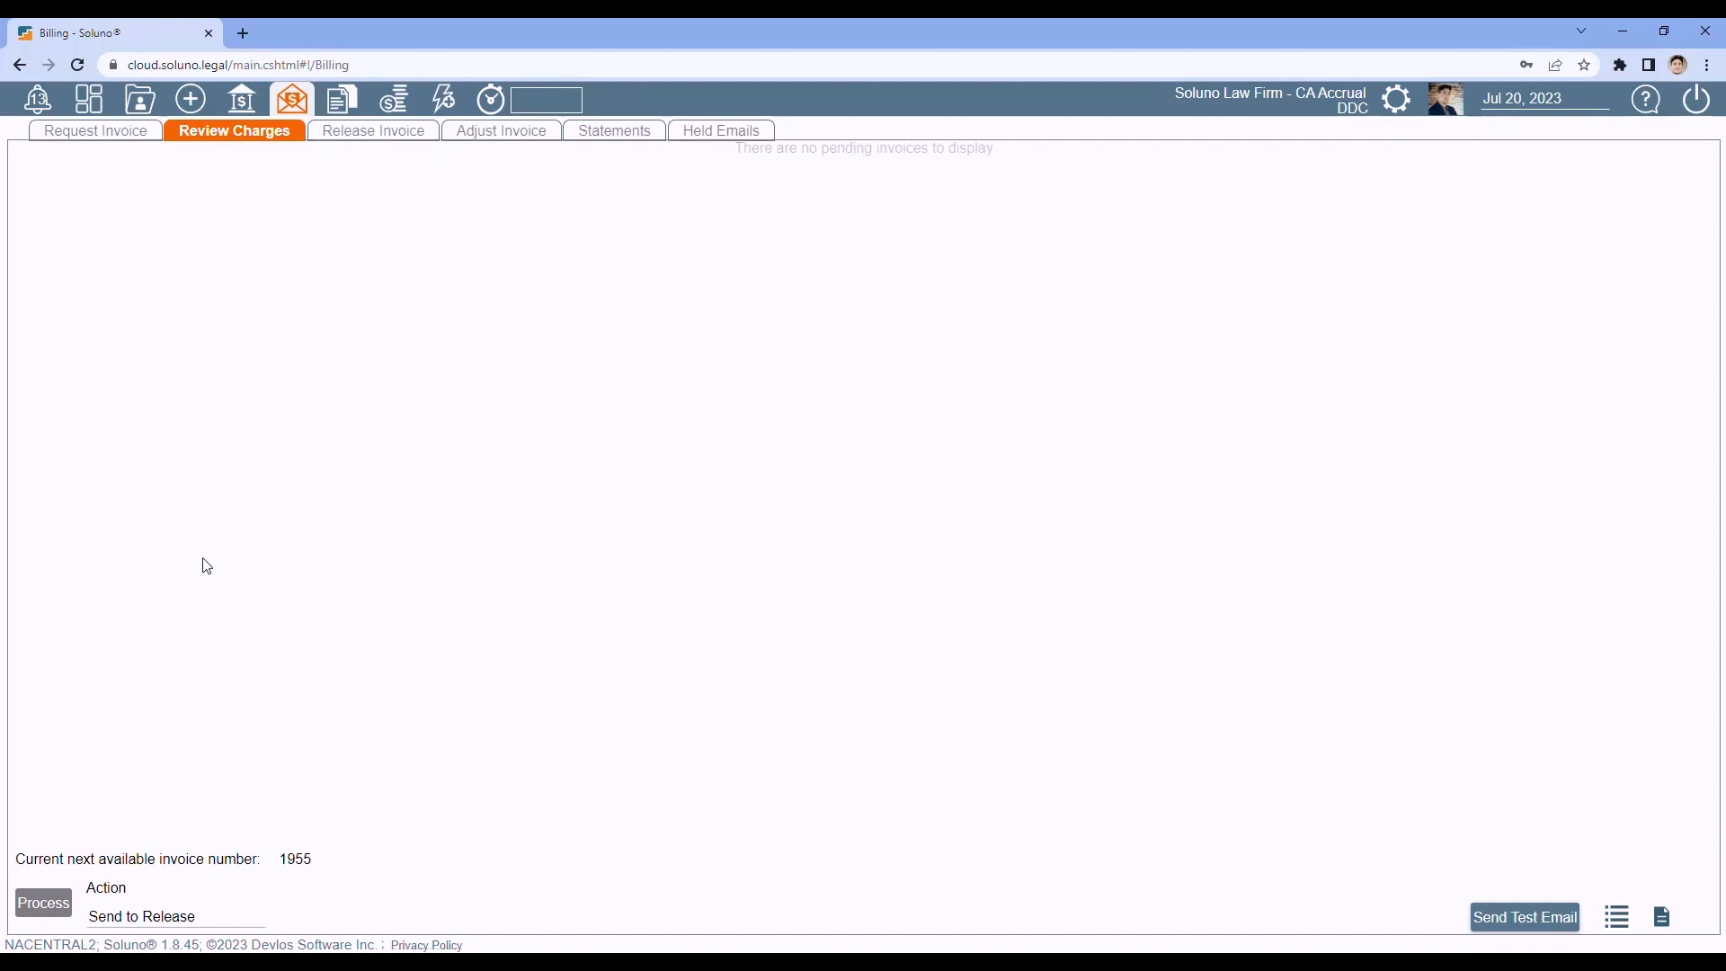
View the invoices awaiting release and open the note on the file 6-004 invoice.
click(374, 134)
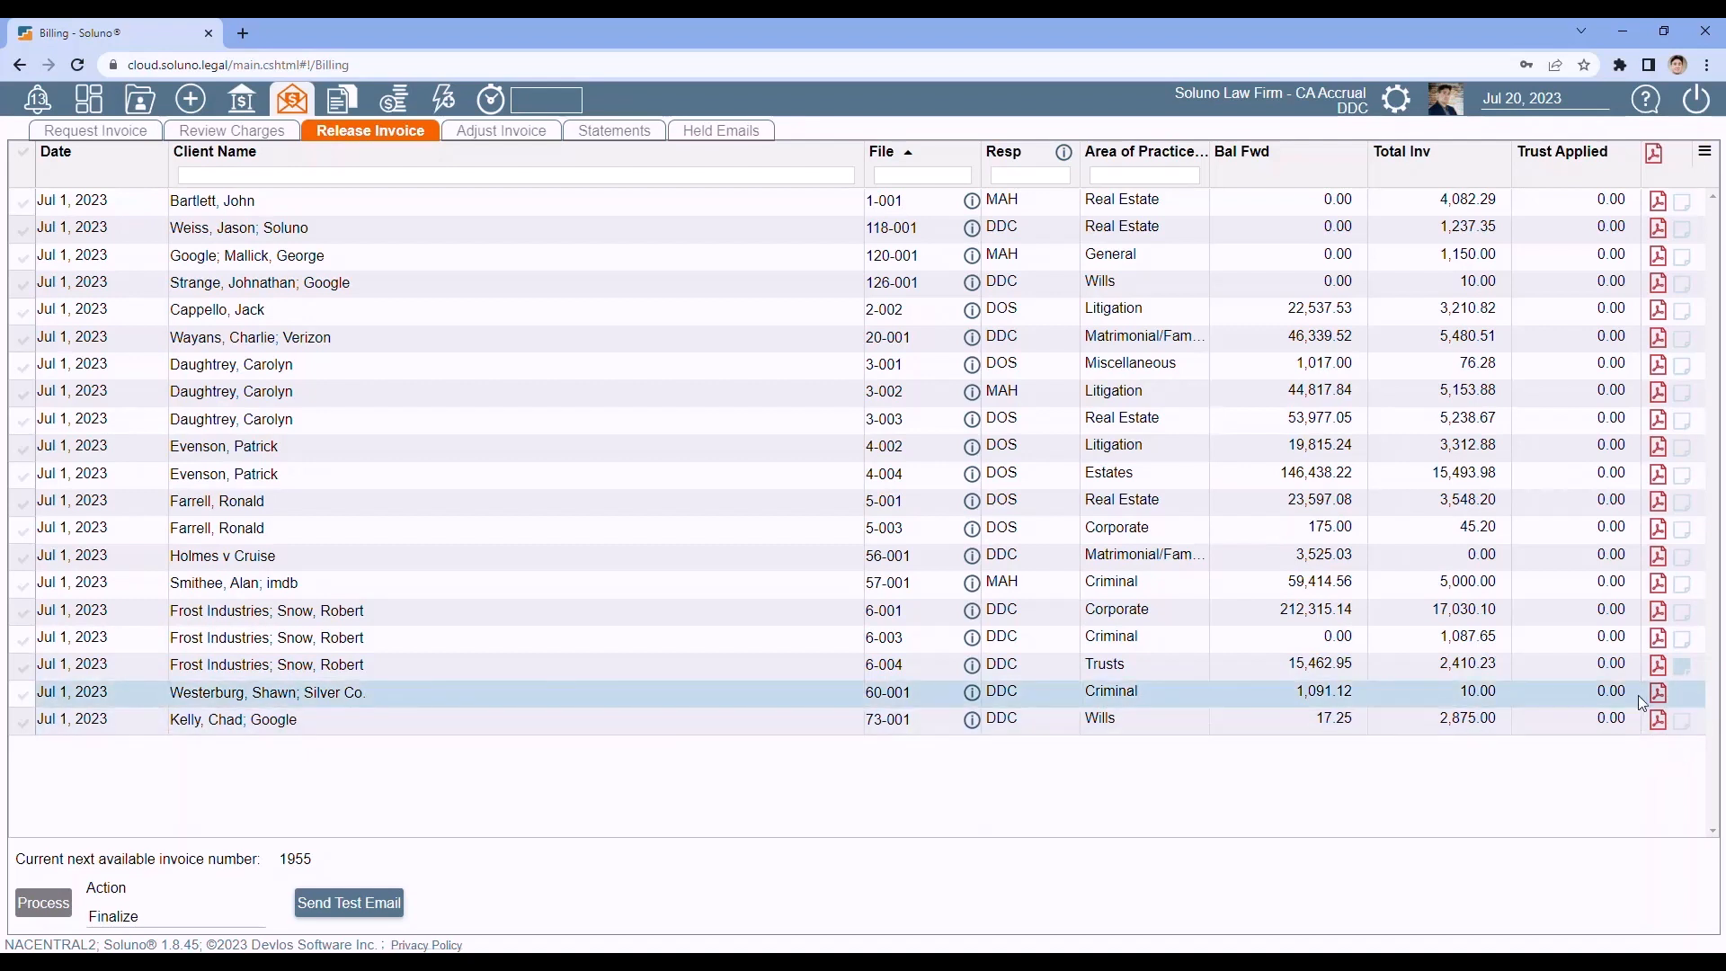
click(1681, 670)
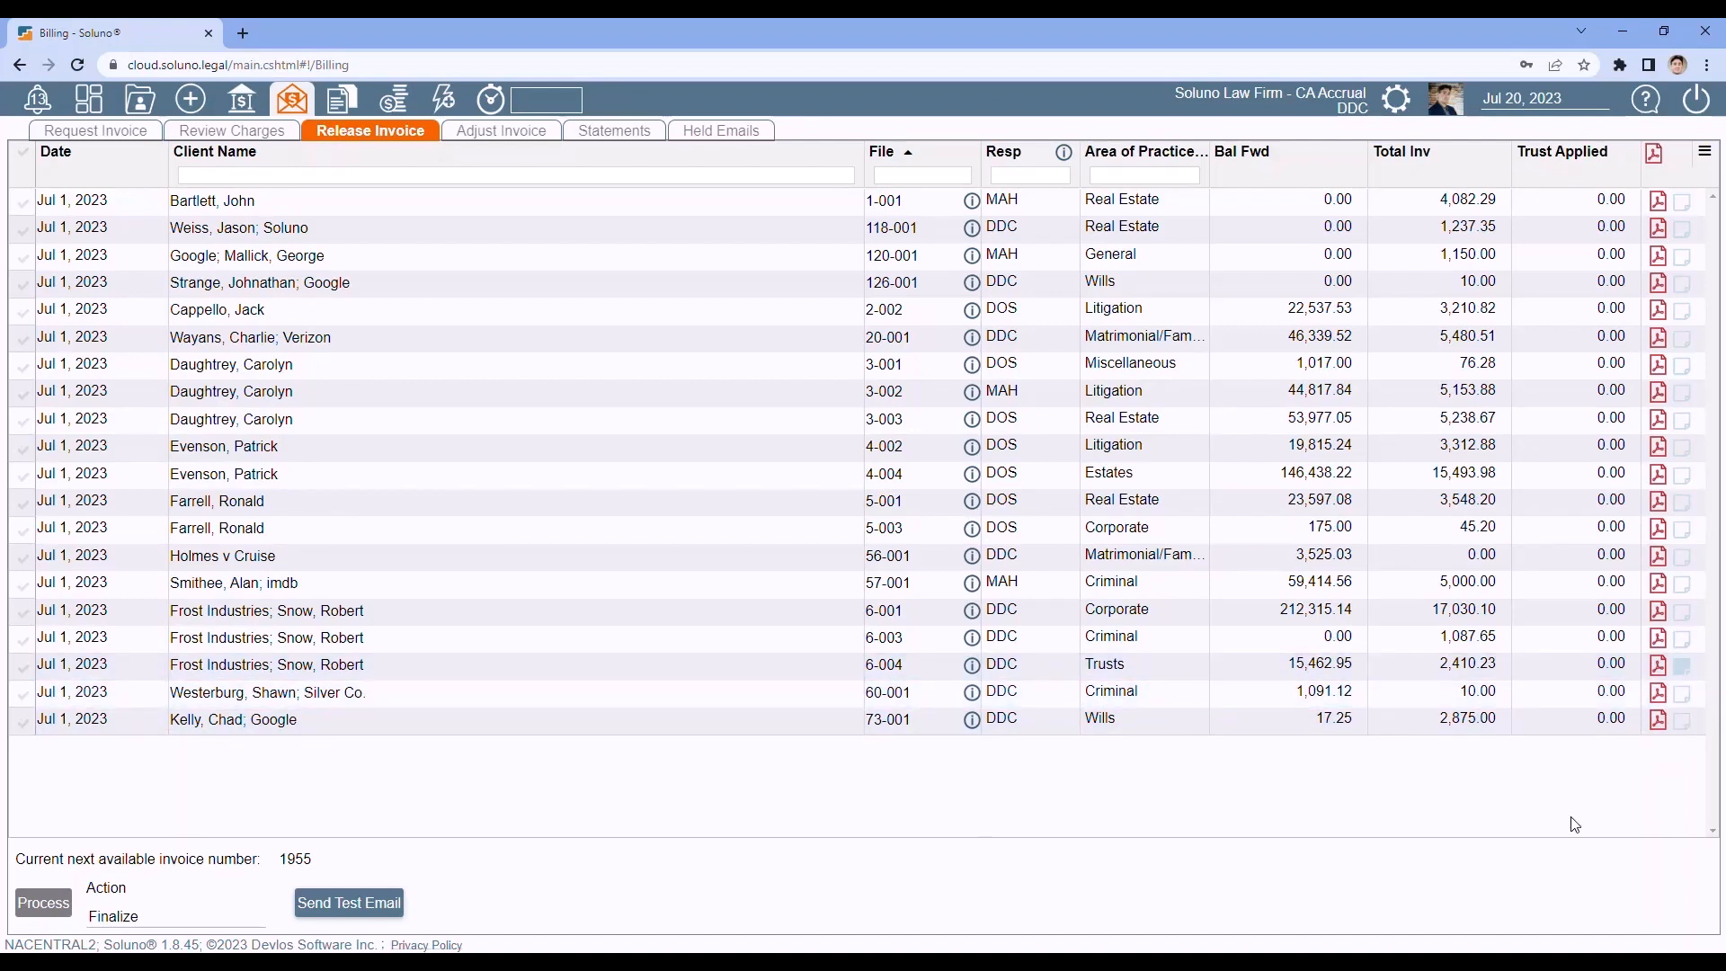
click(1684, 668)
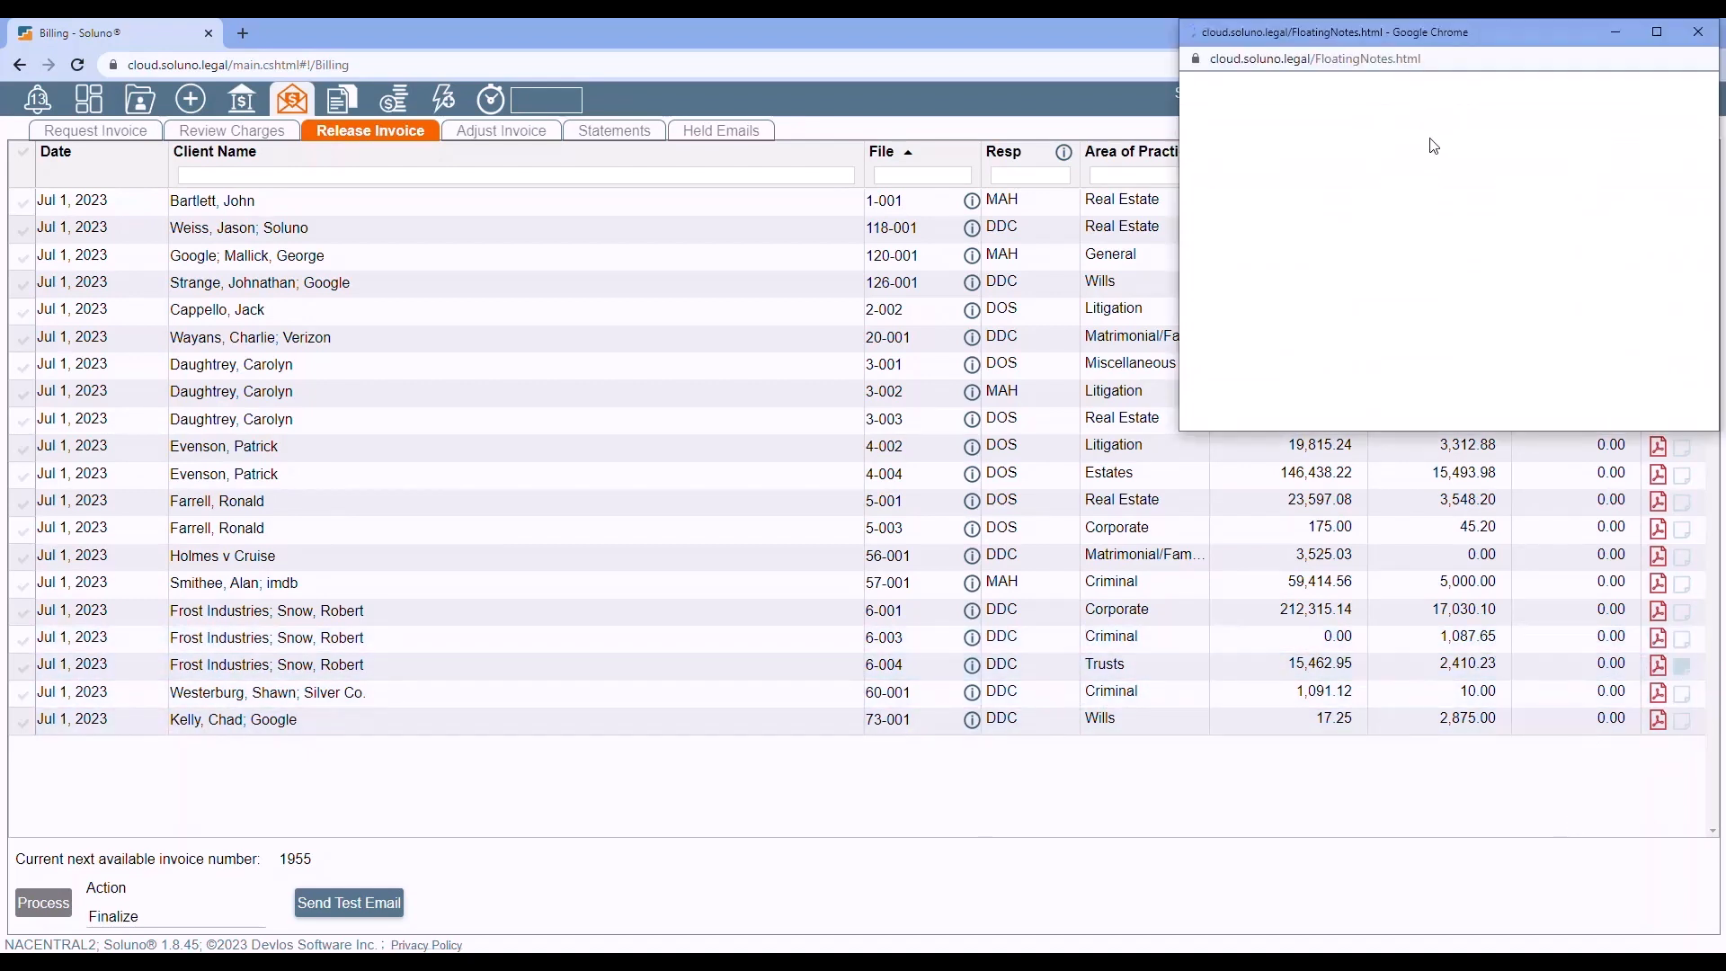
click(1341, 404)
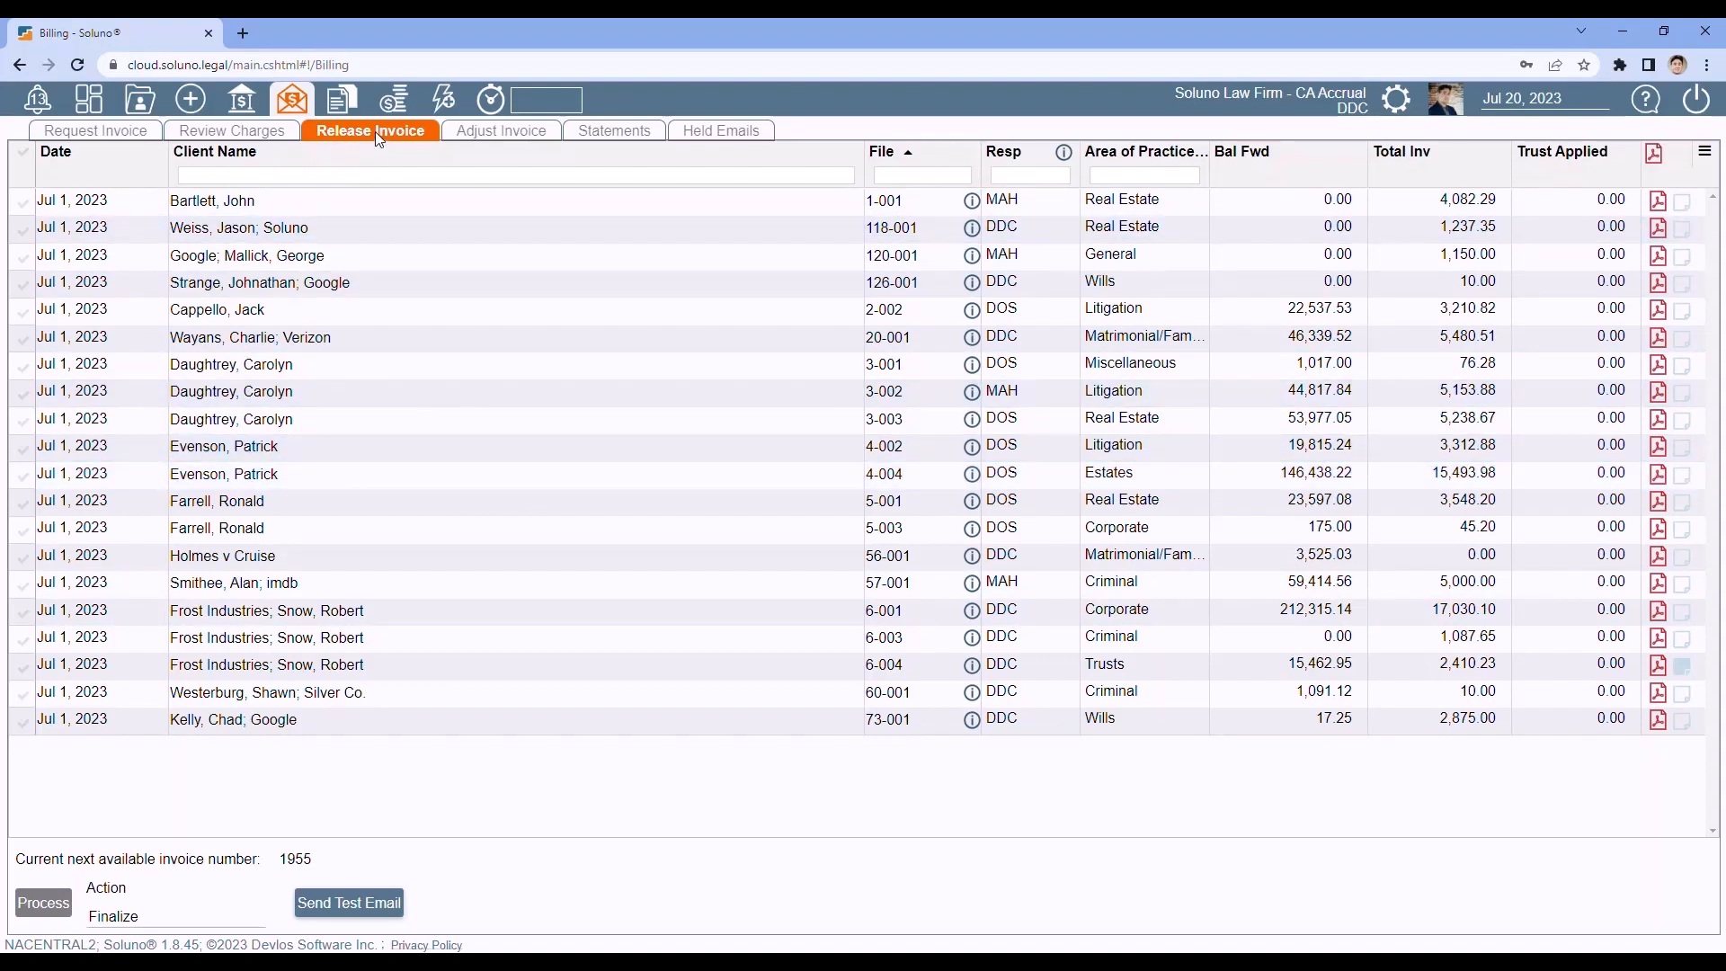
Select all invoices awaiting release and process them with the Send back to Review action.
click(21, 160)
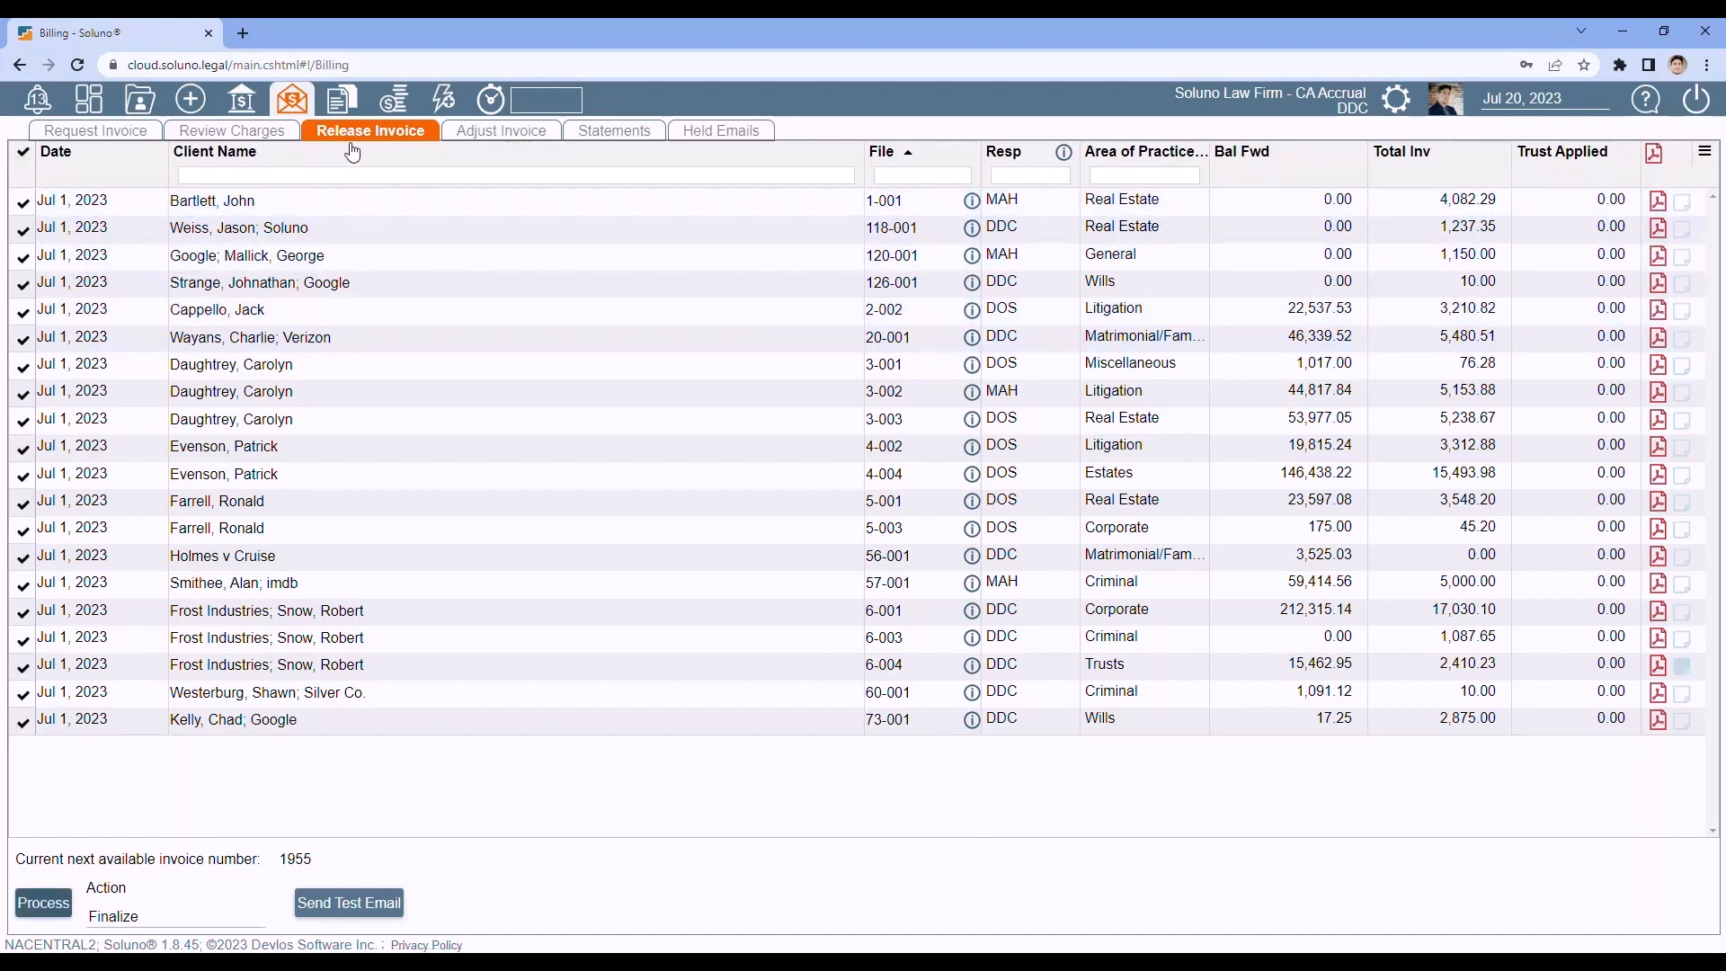
click(194, 921)
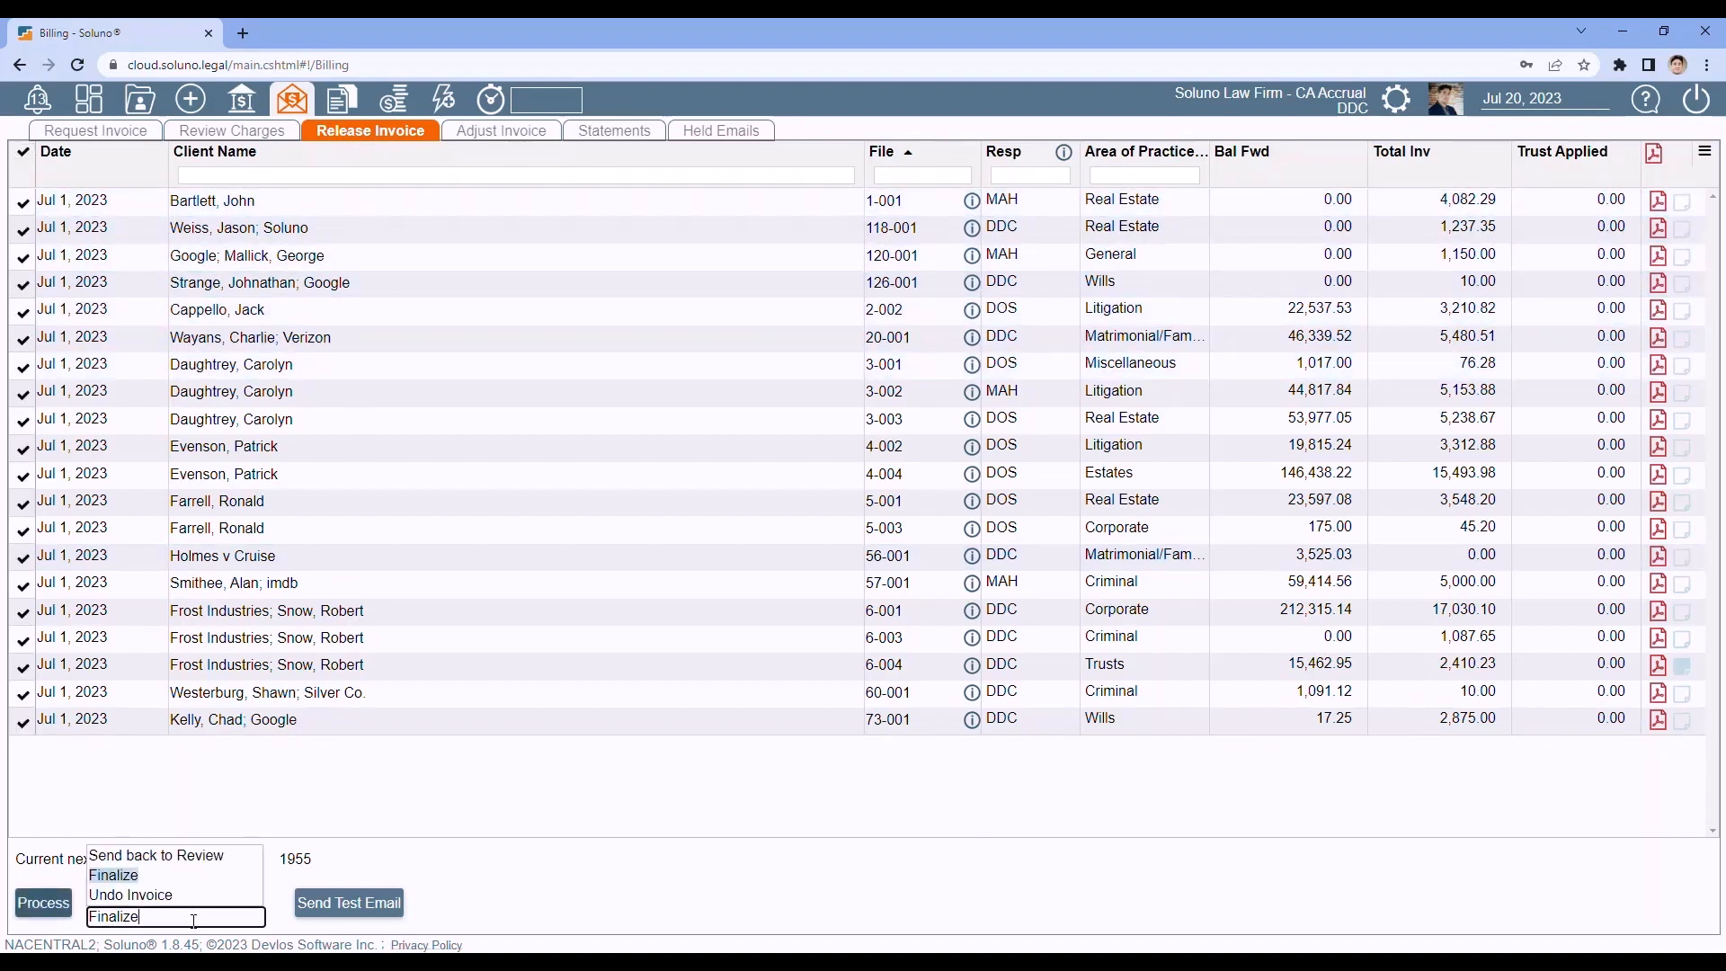
click(151, 857)
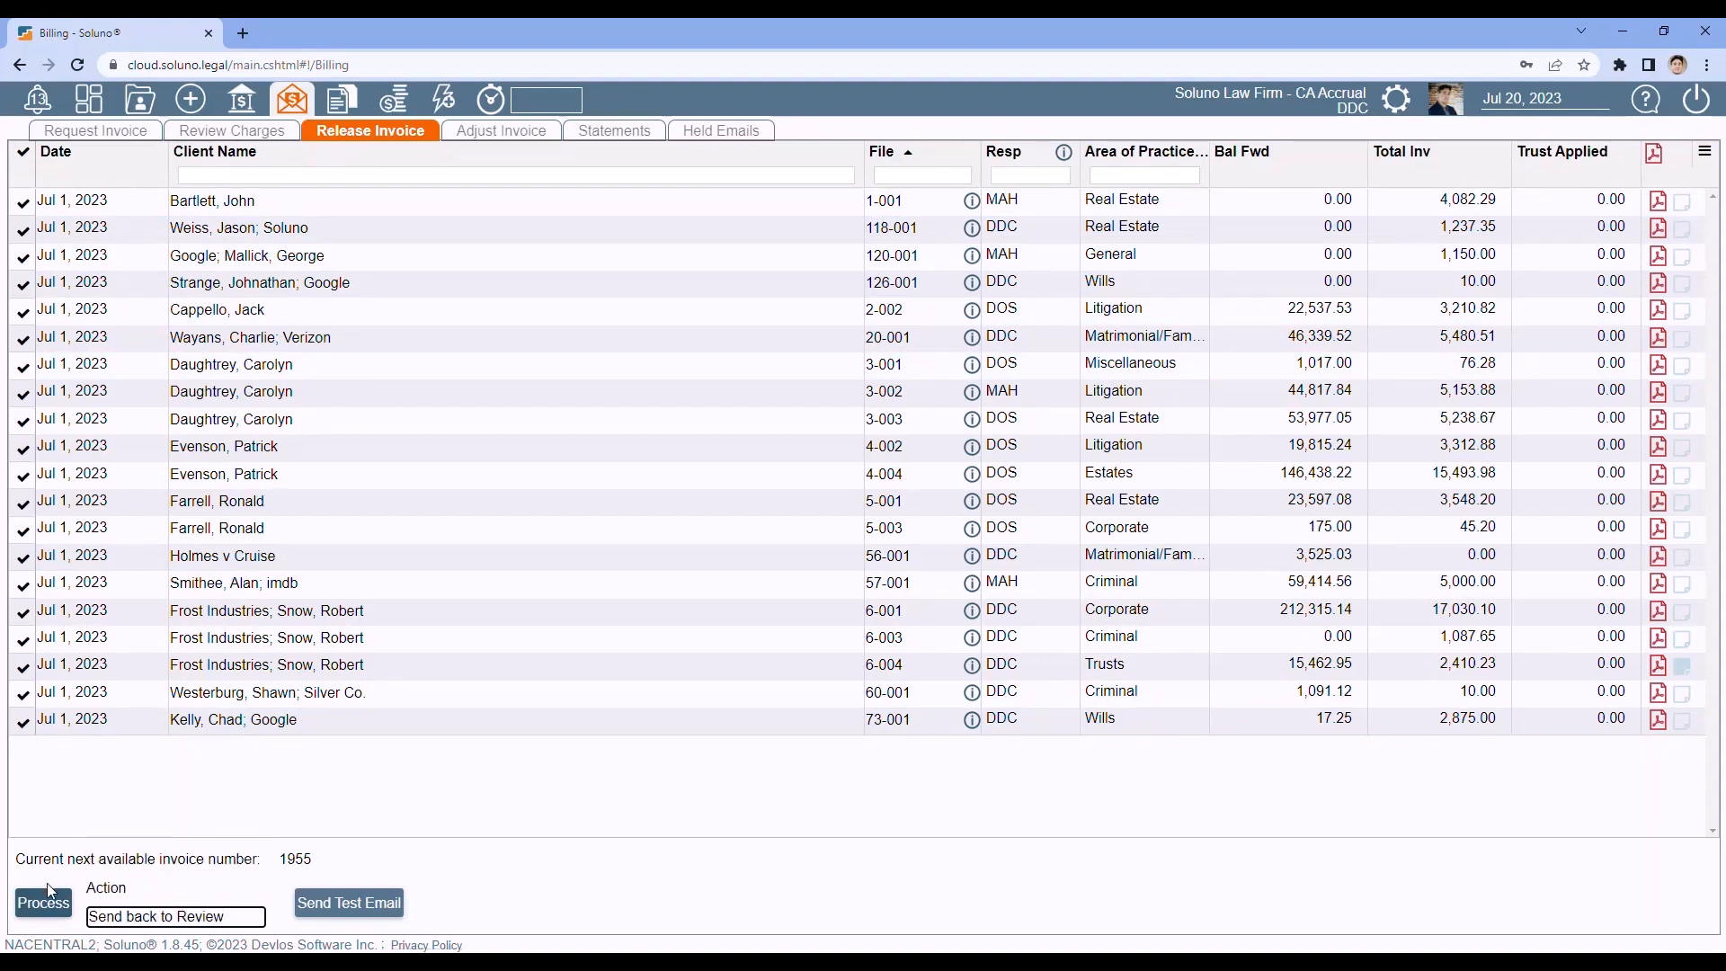
click(42, 906)
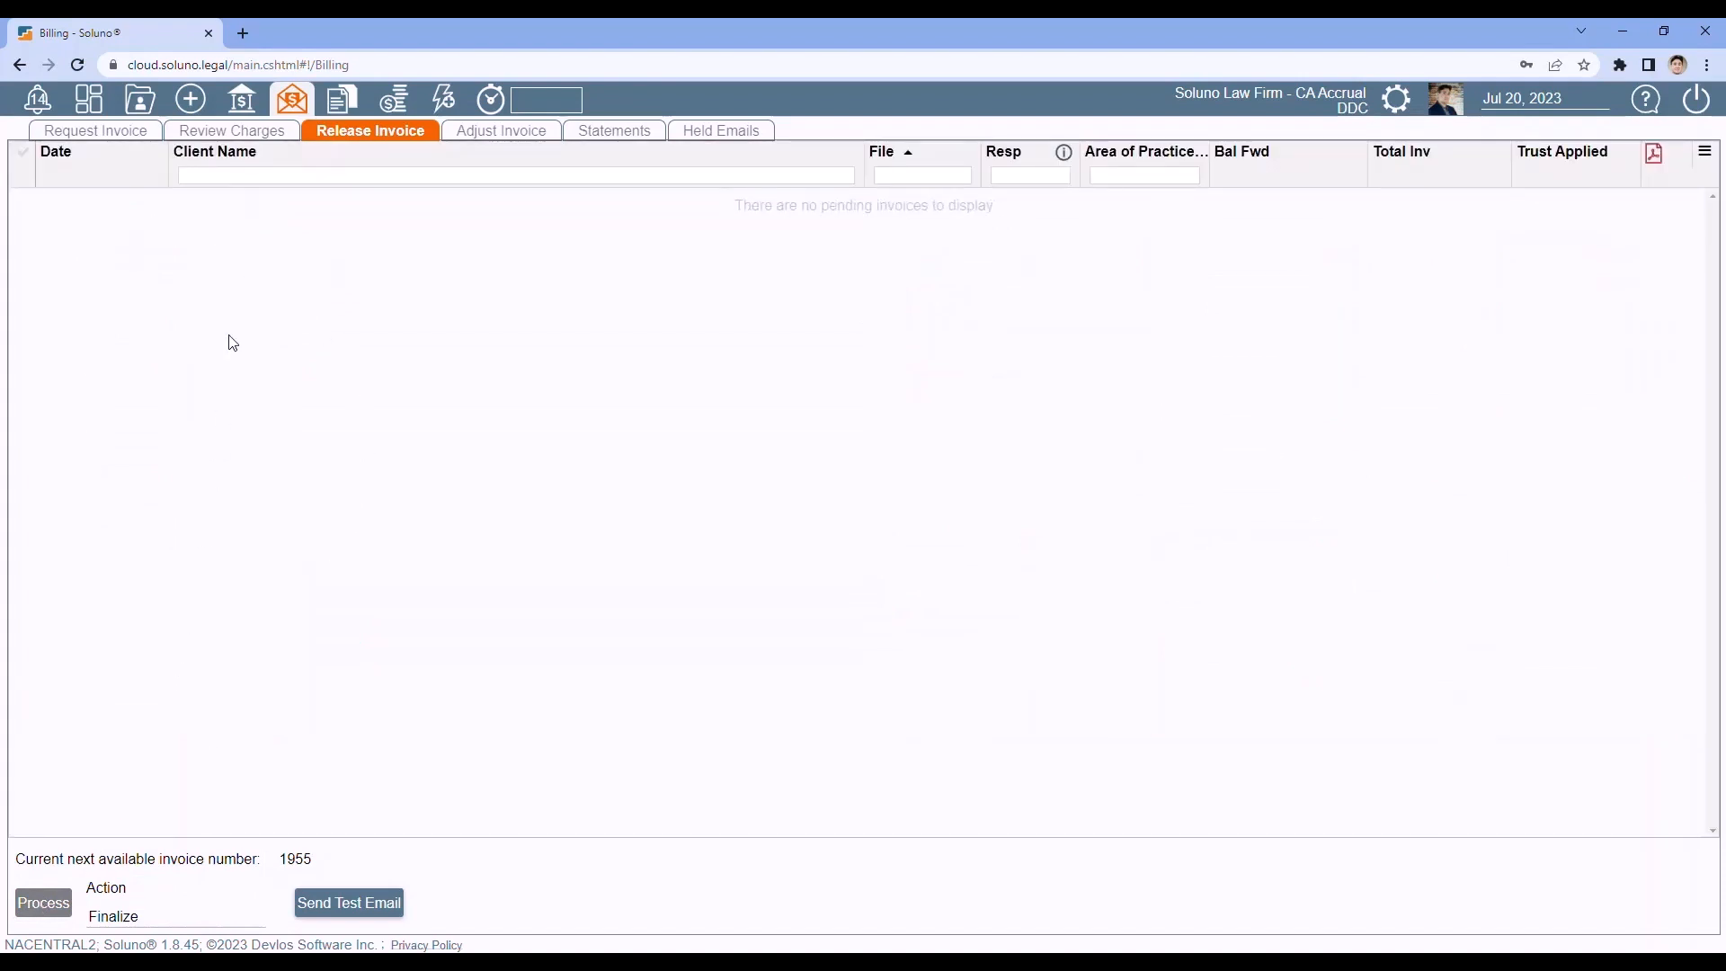
Return to Review Charges, select all invoices and process them with the Finalize action.
click(232, 132)
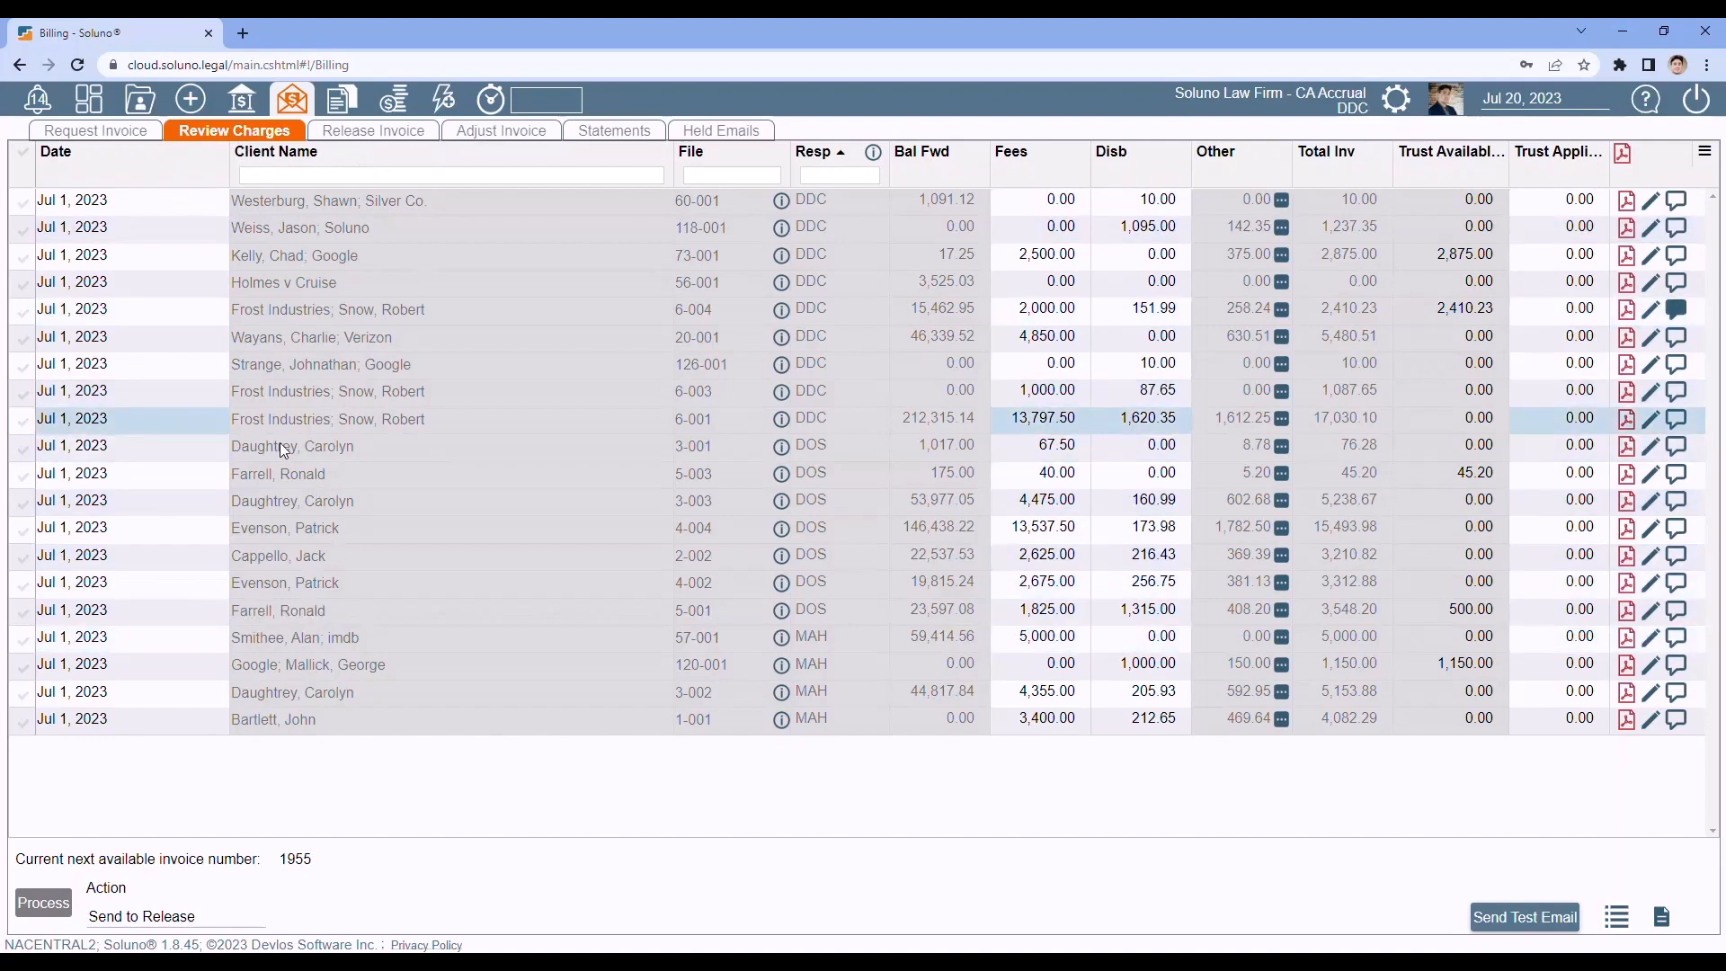
click(22, 203)
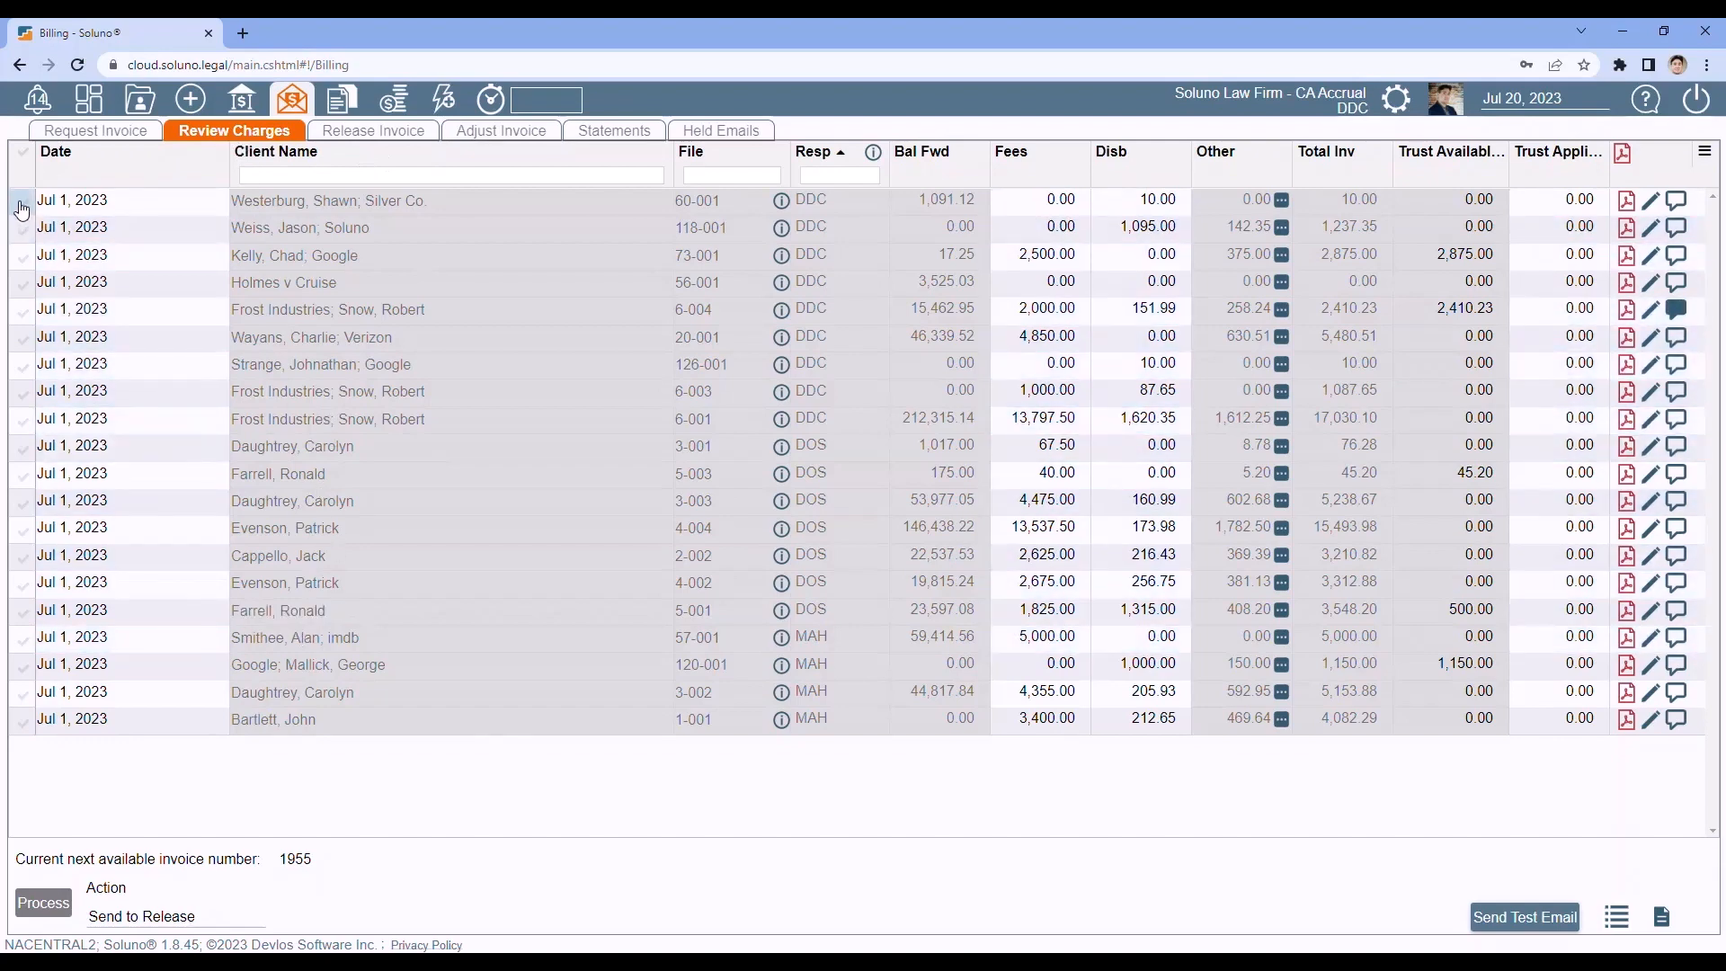
click(153, 915)
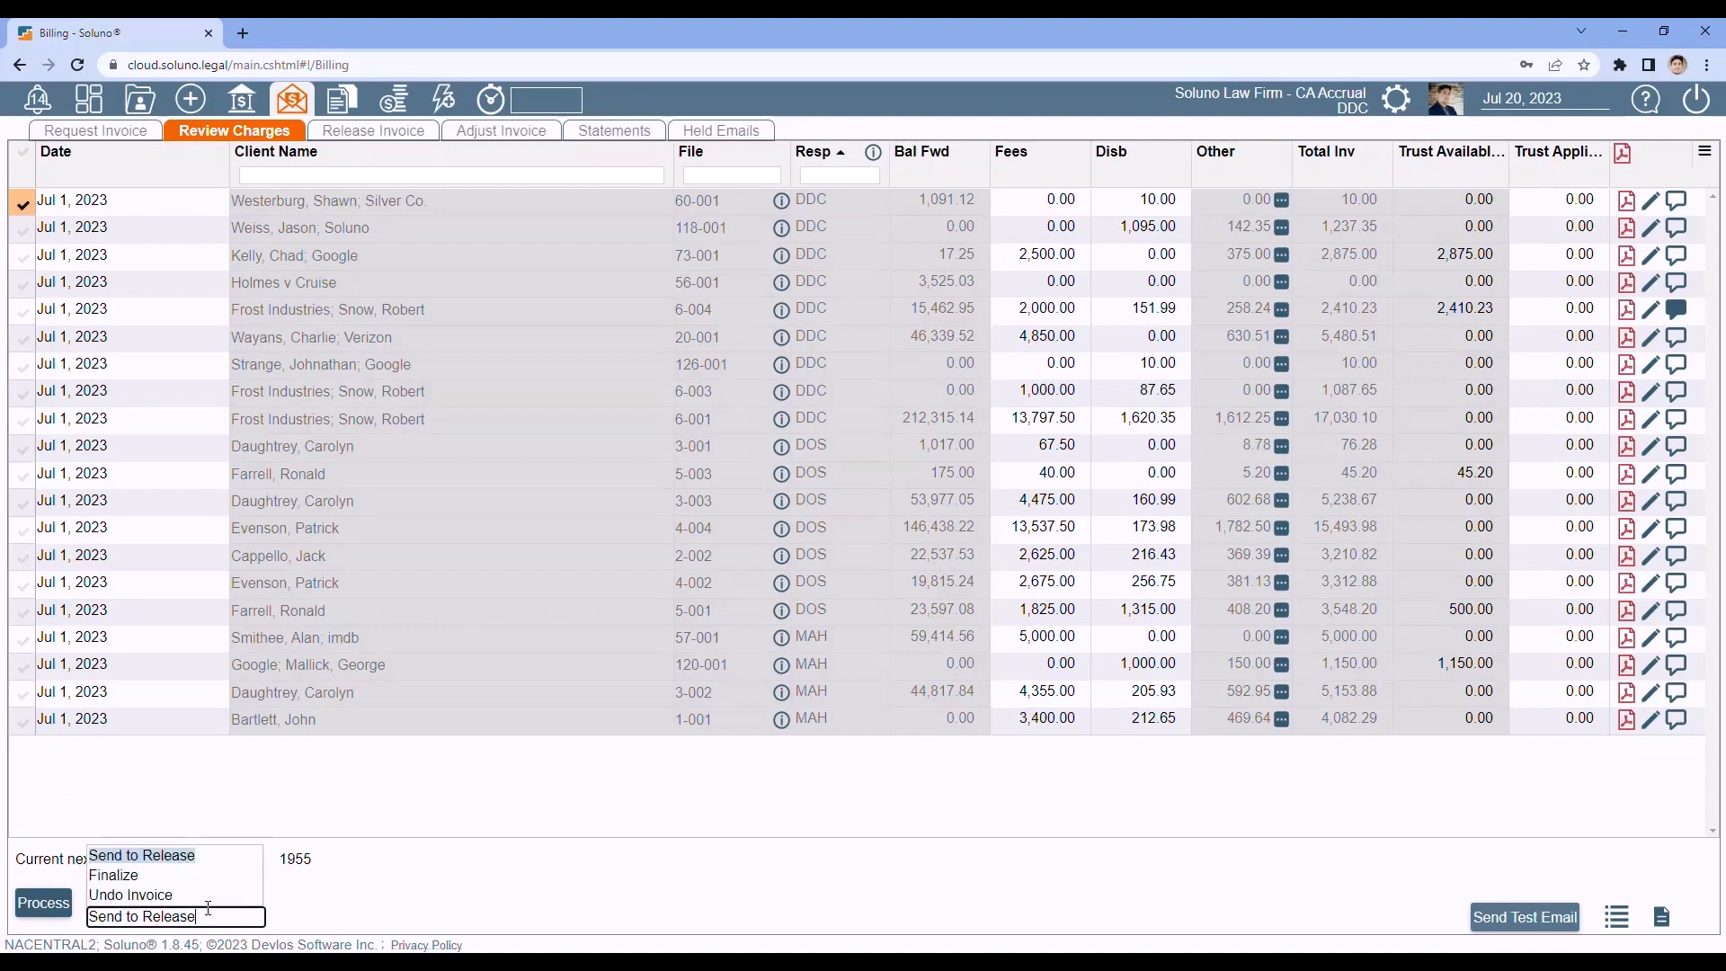
click(135, 878)
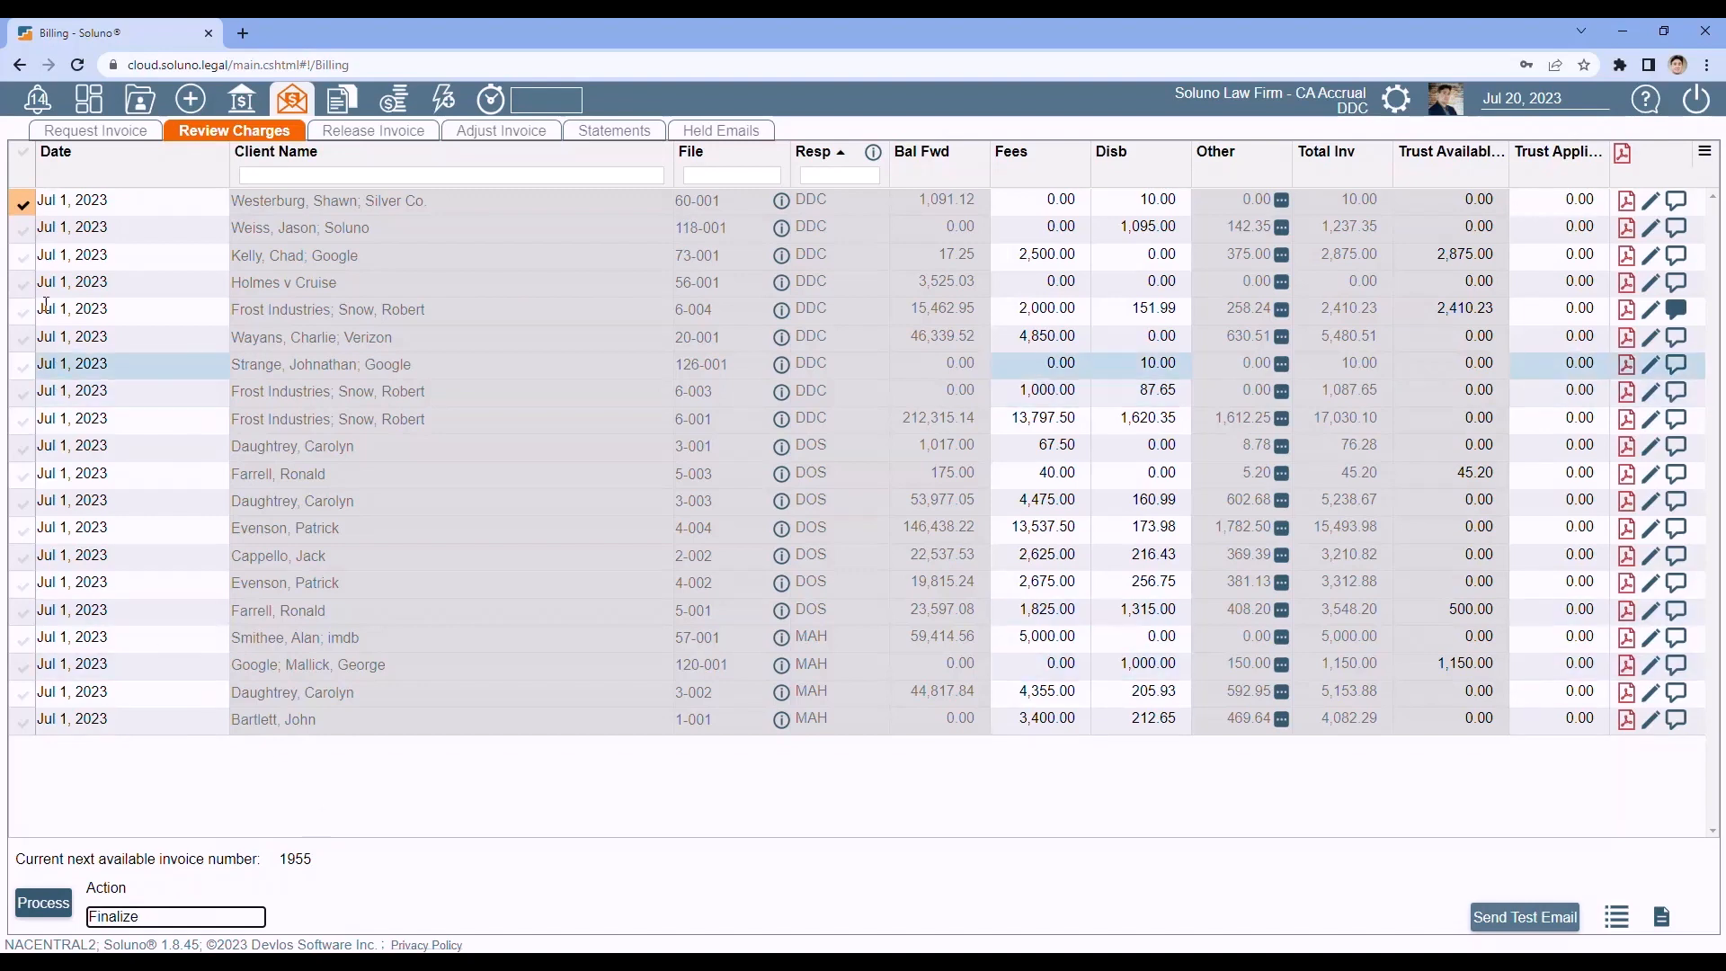
click(23, 156)
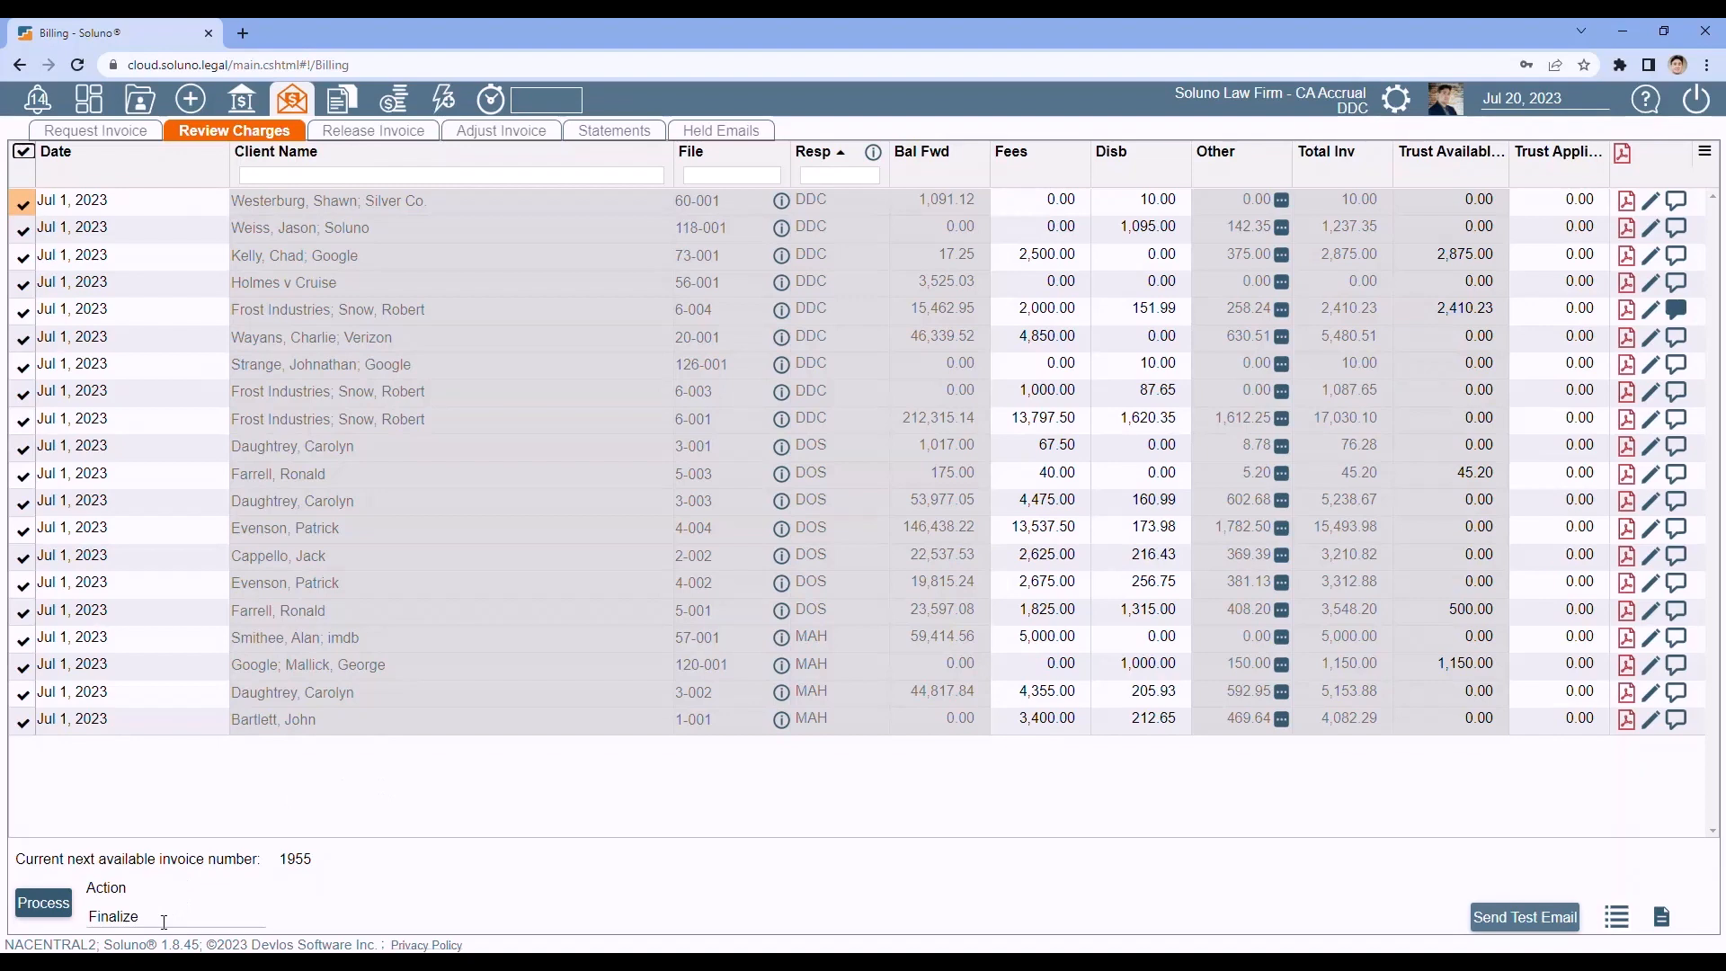
click(47, 905)
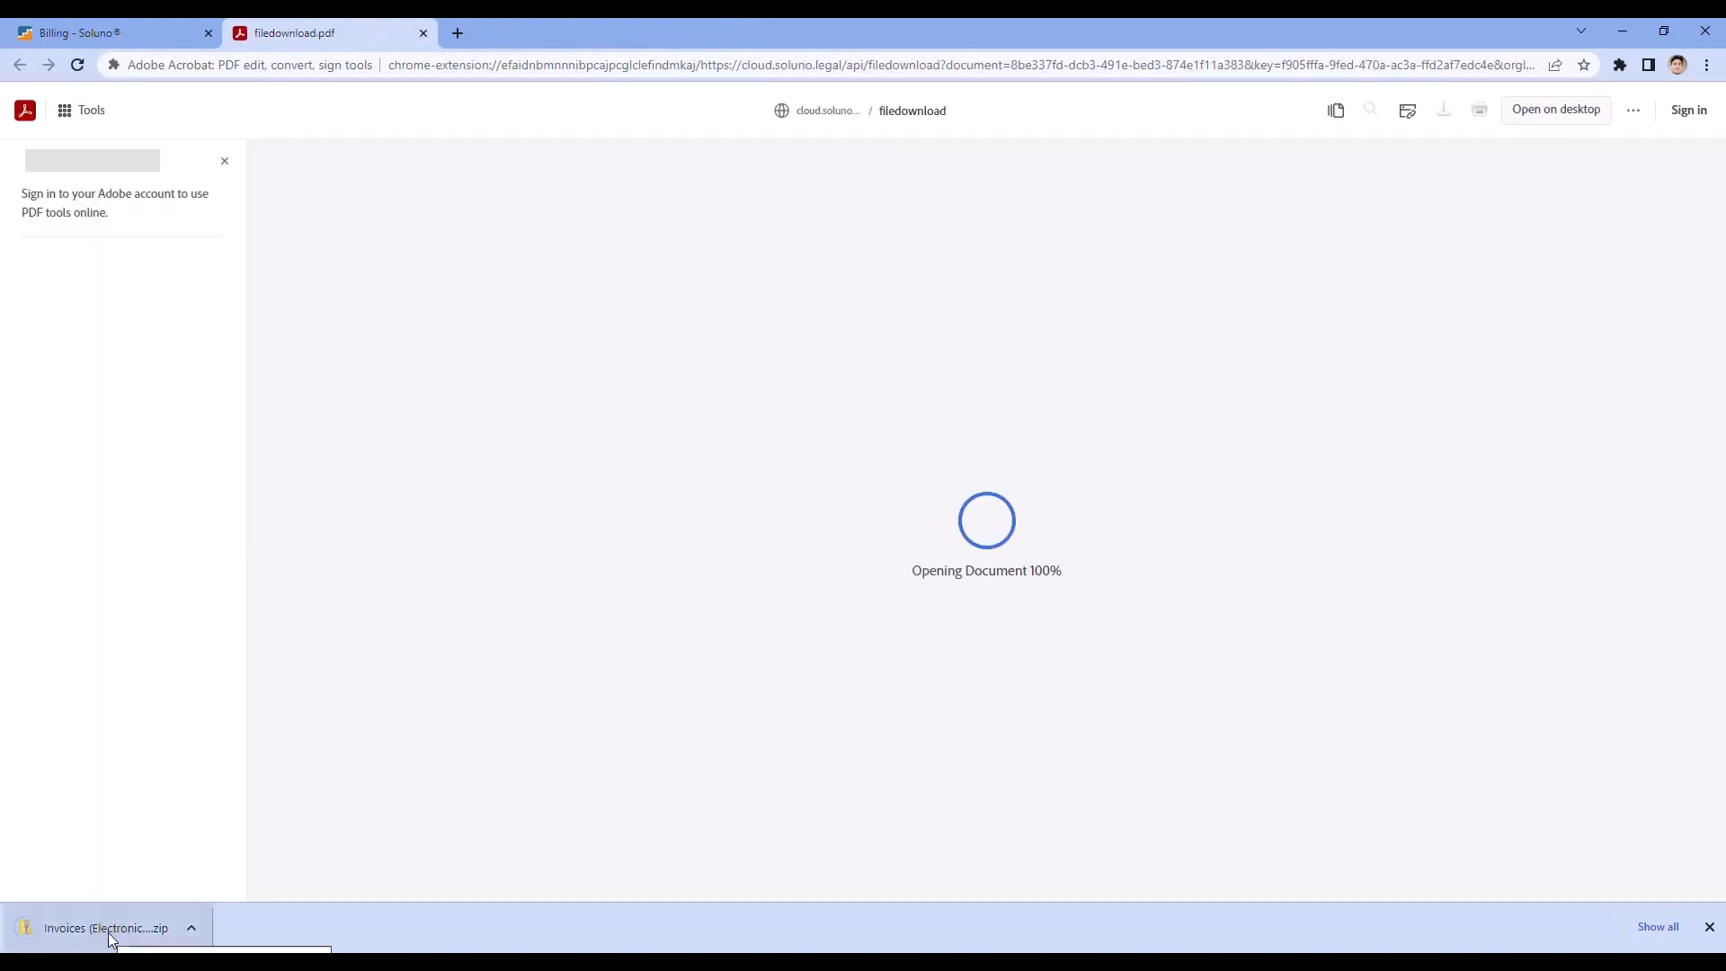
Examine the files in the downloaded electronic invoices ZIP and look through the generated invoice PDF, closing both.
click(108, 932)
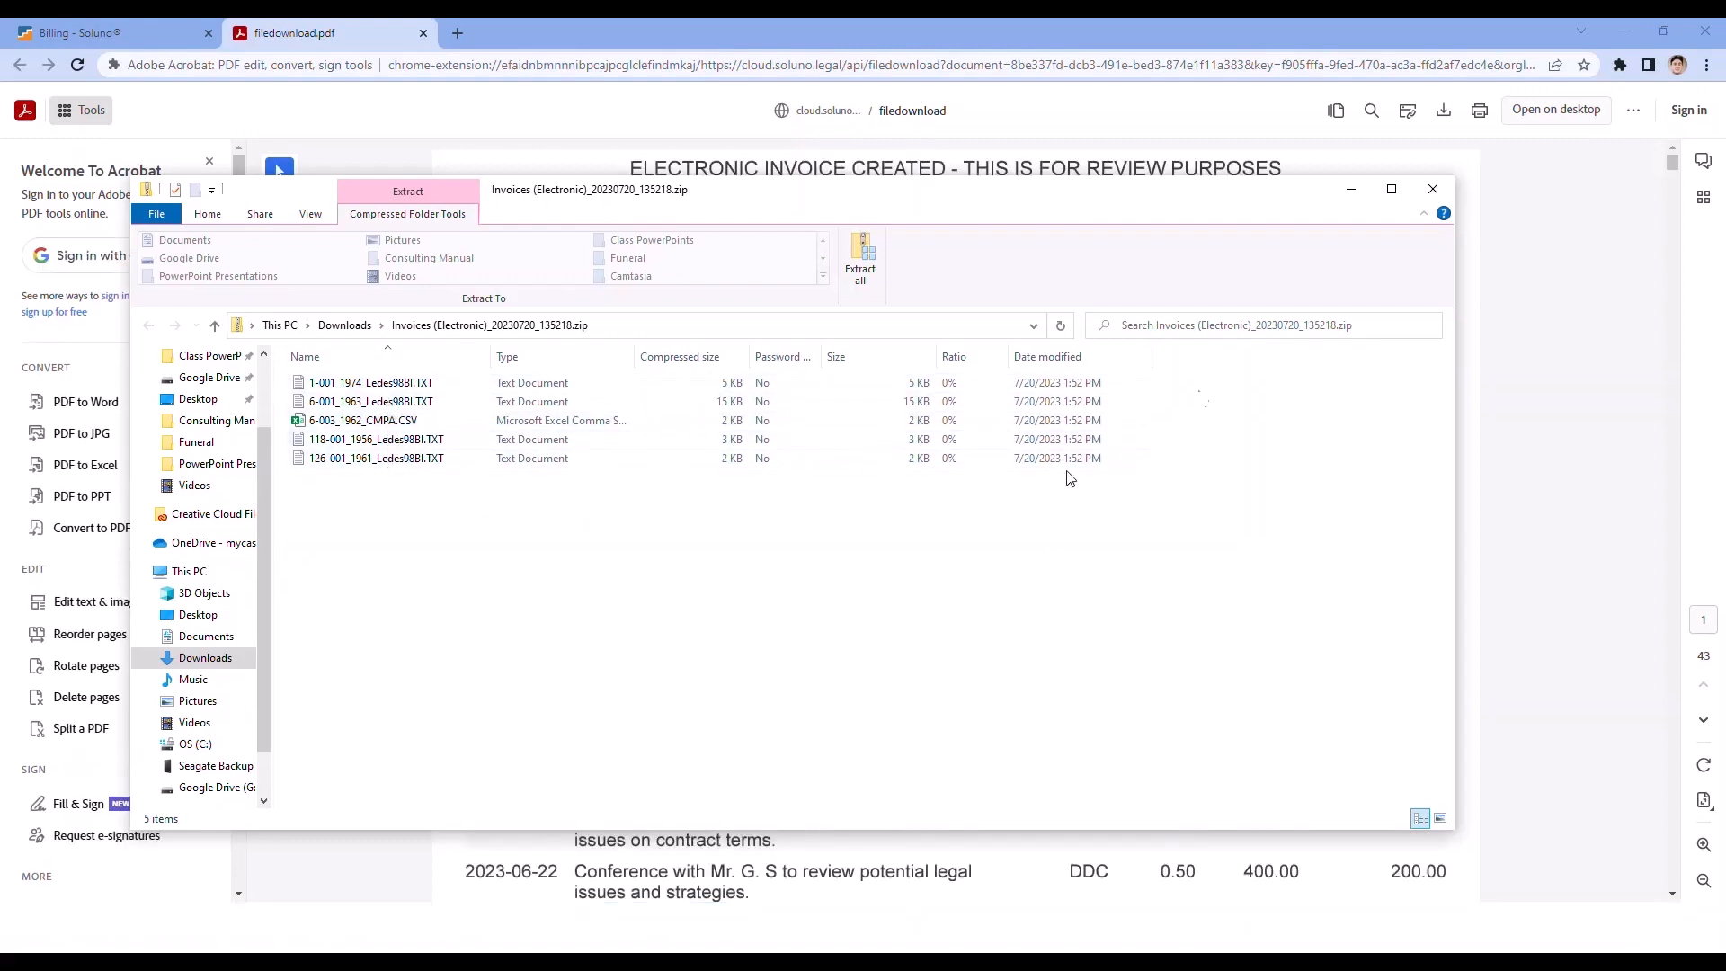
click(1433, 190)
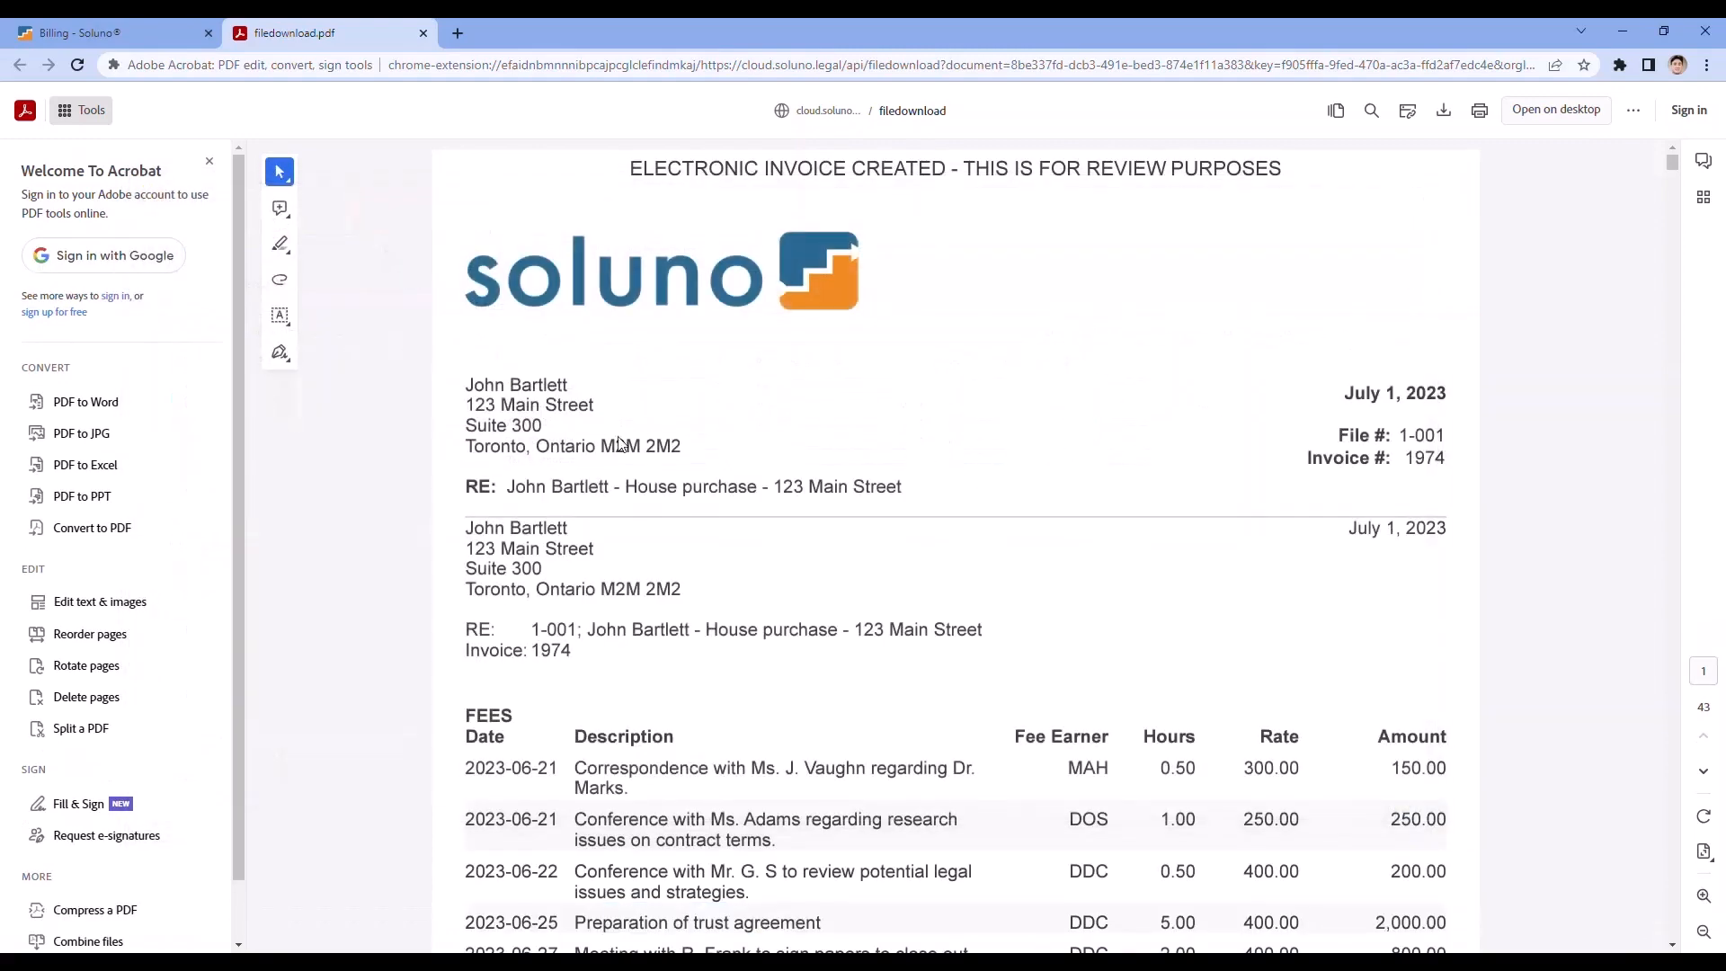
scroll(598, 446, down, 6)
scroll(599, 447, up, 6)
scroll(753, 327, down, 10)
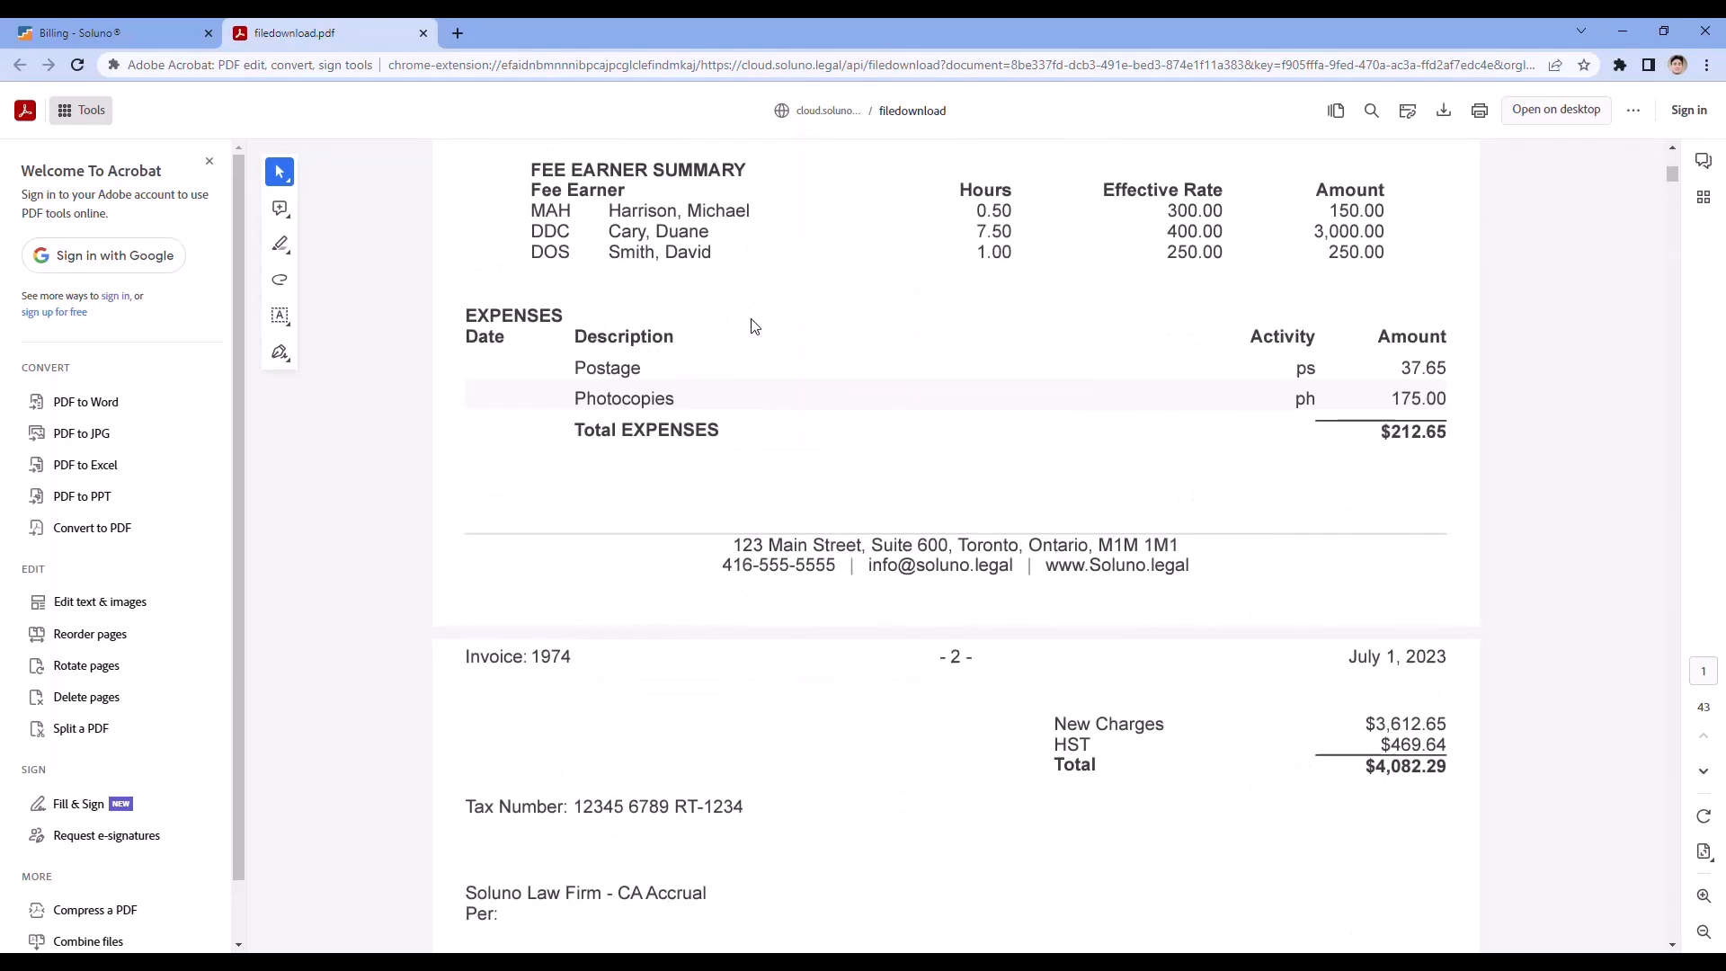
scroll(754, 326, down, 15)
scroll(754, 326, down, 8)
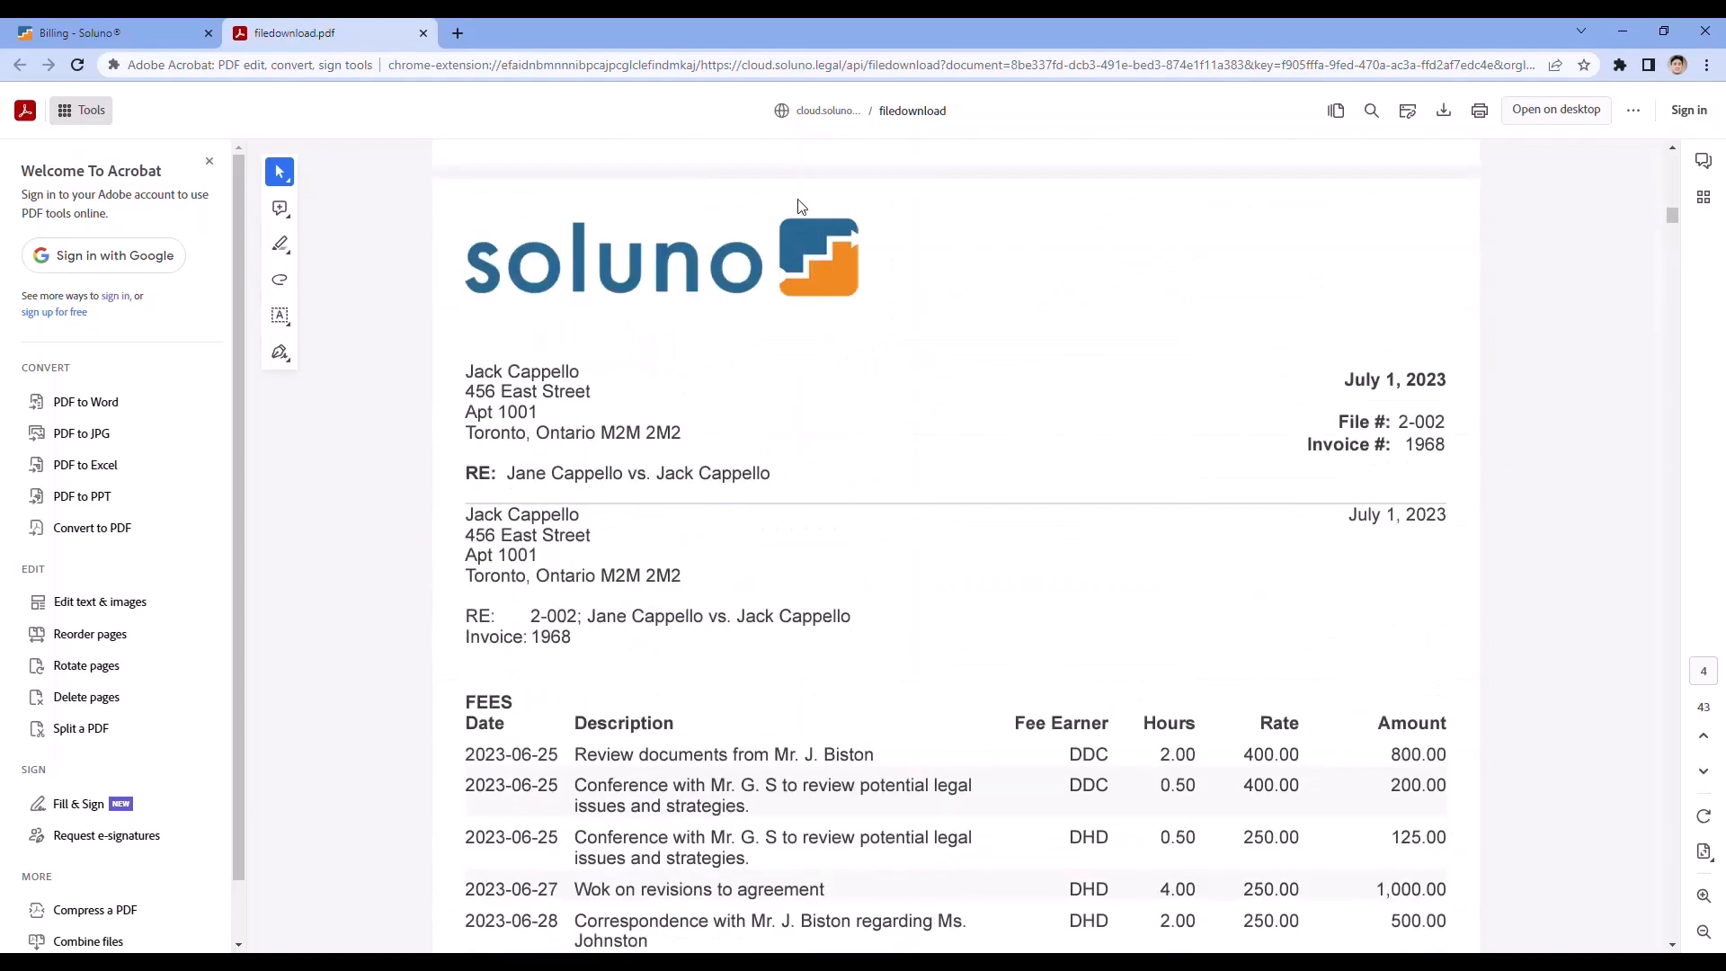
scroll(815, 382, down, 2)
scroll(816, 382, down, 15)
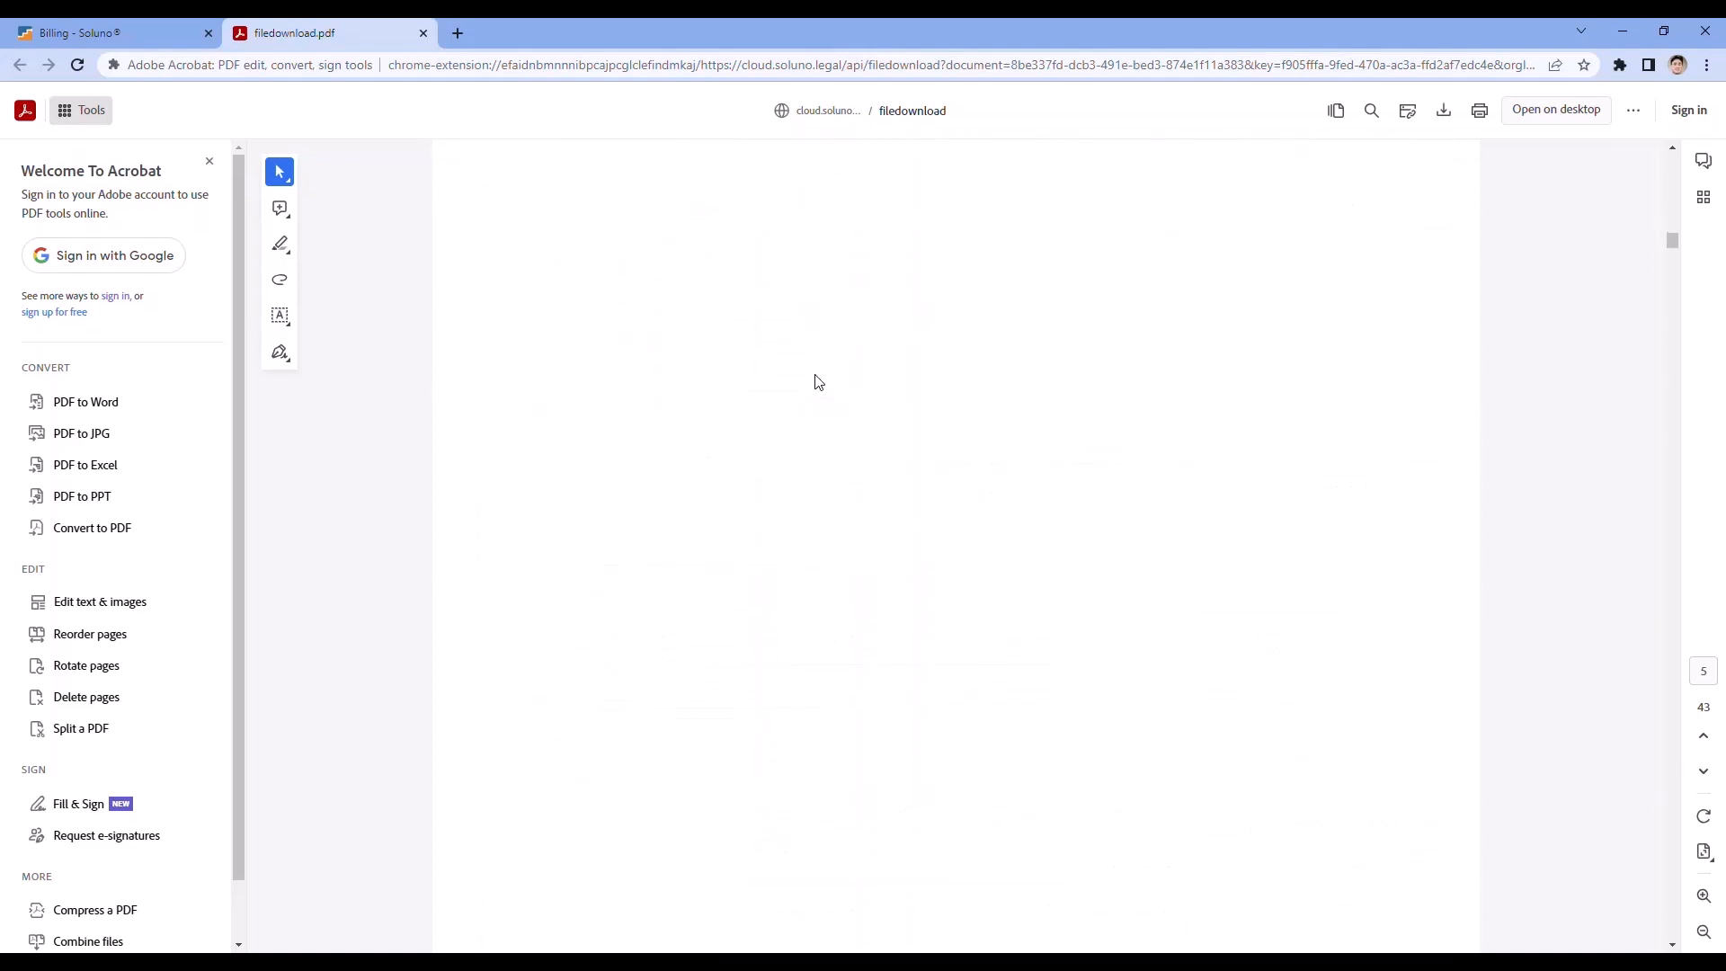
click(423, 34)
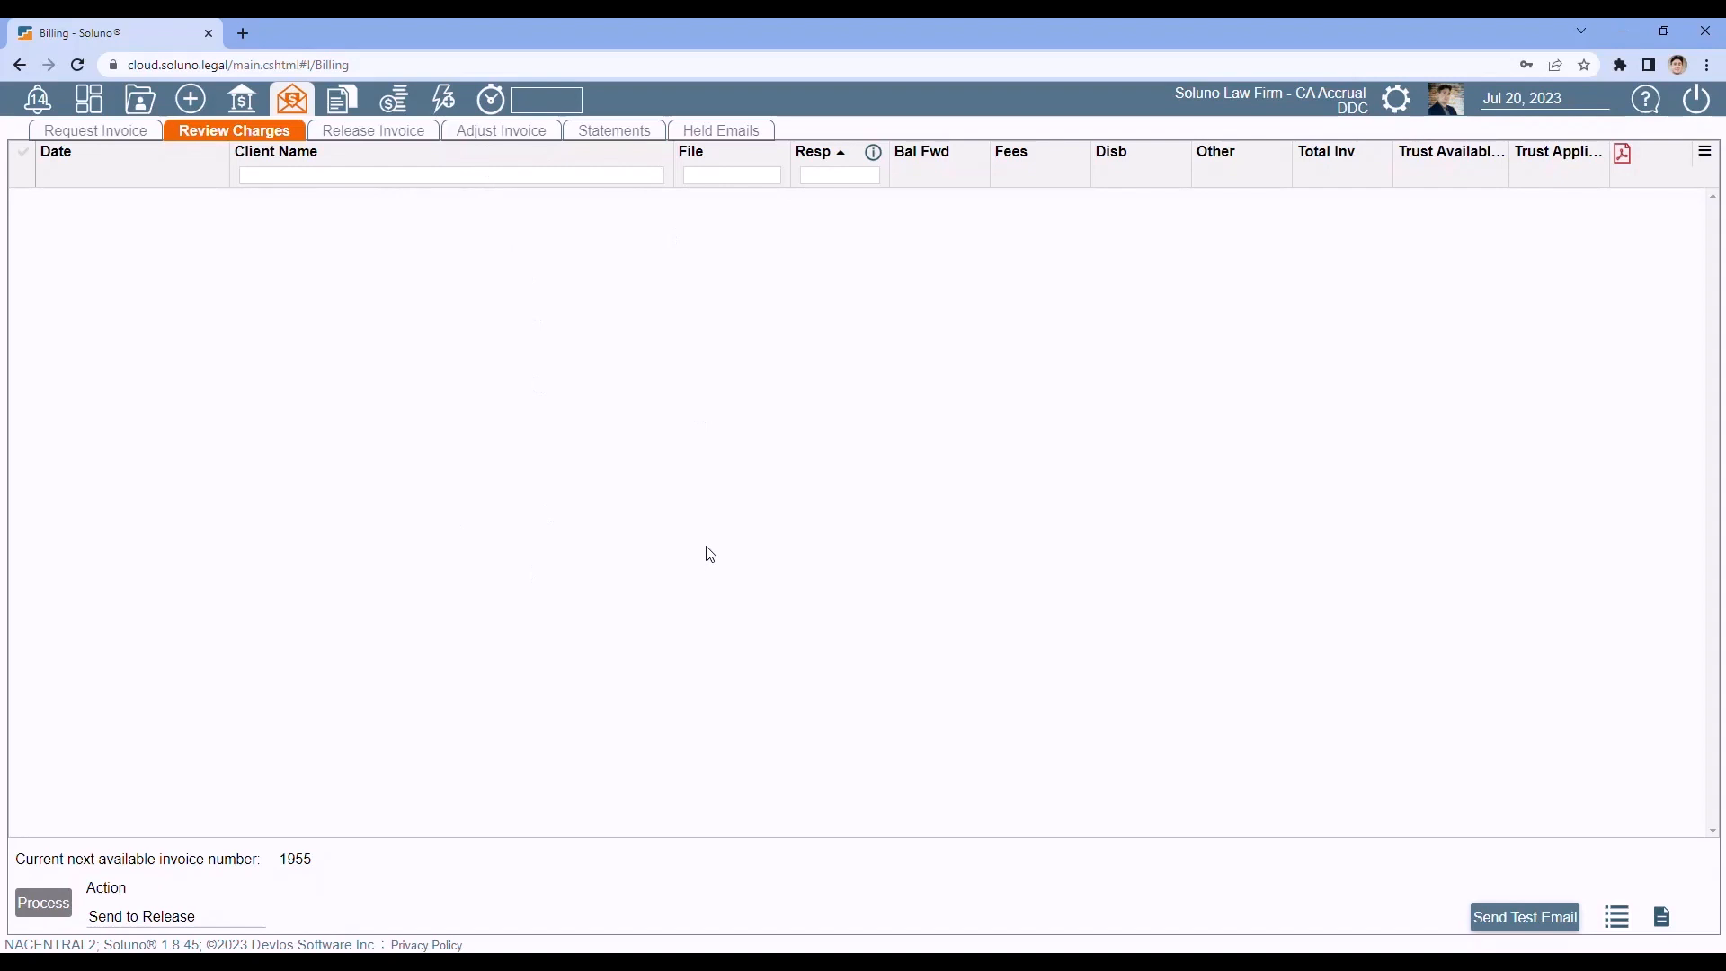
Load invoice 1841 of file 6-001 for adjustment.
click(496, 132)
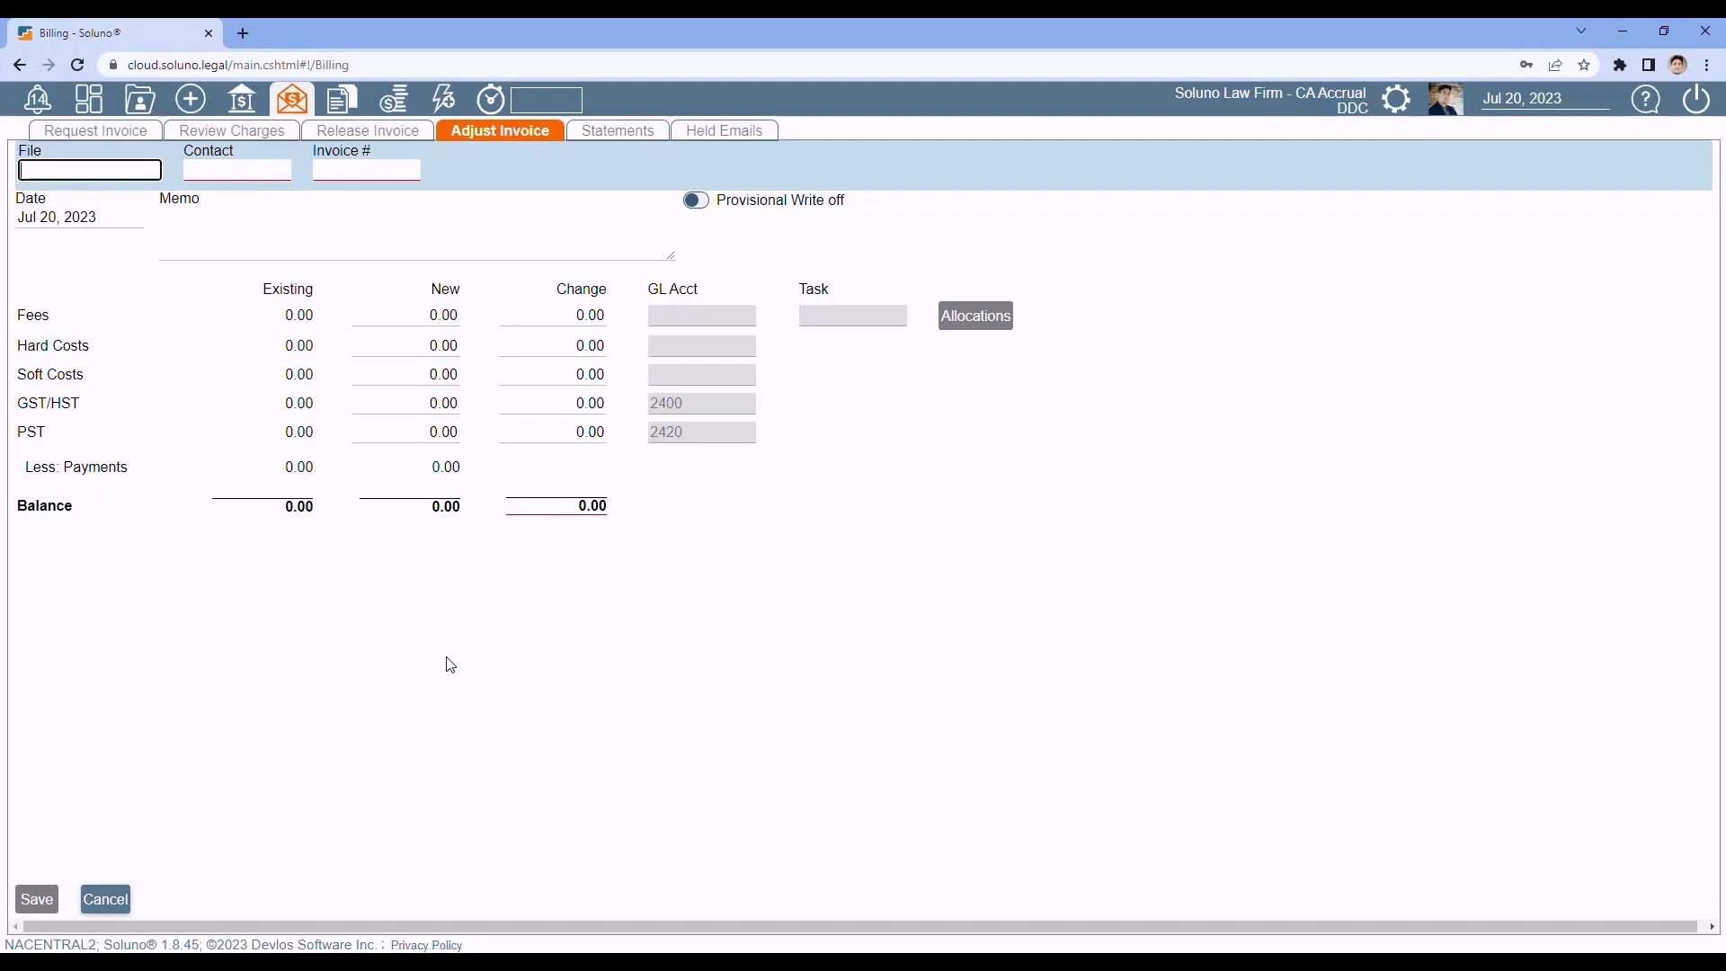
click(332, 170)
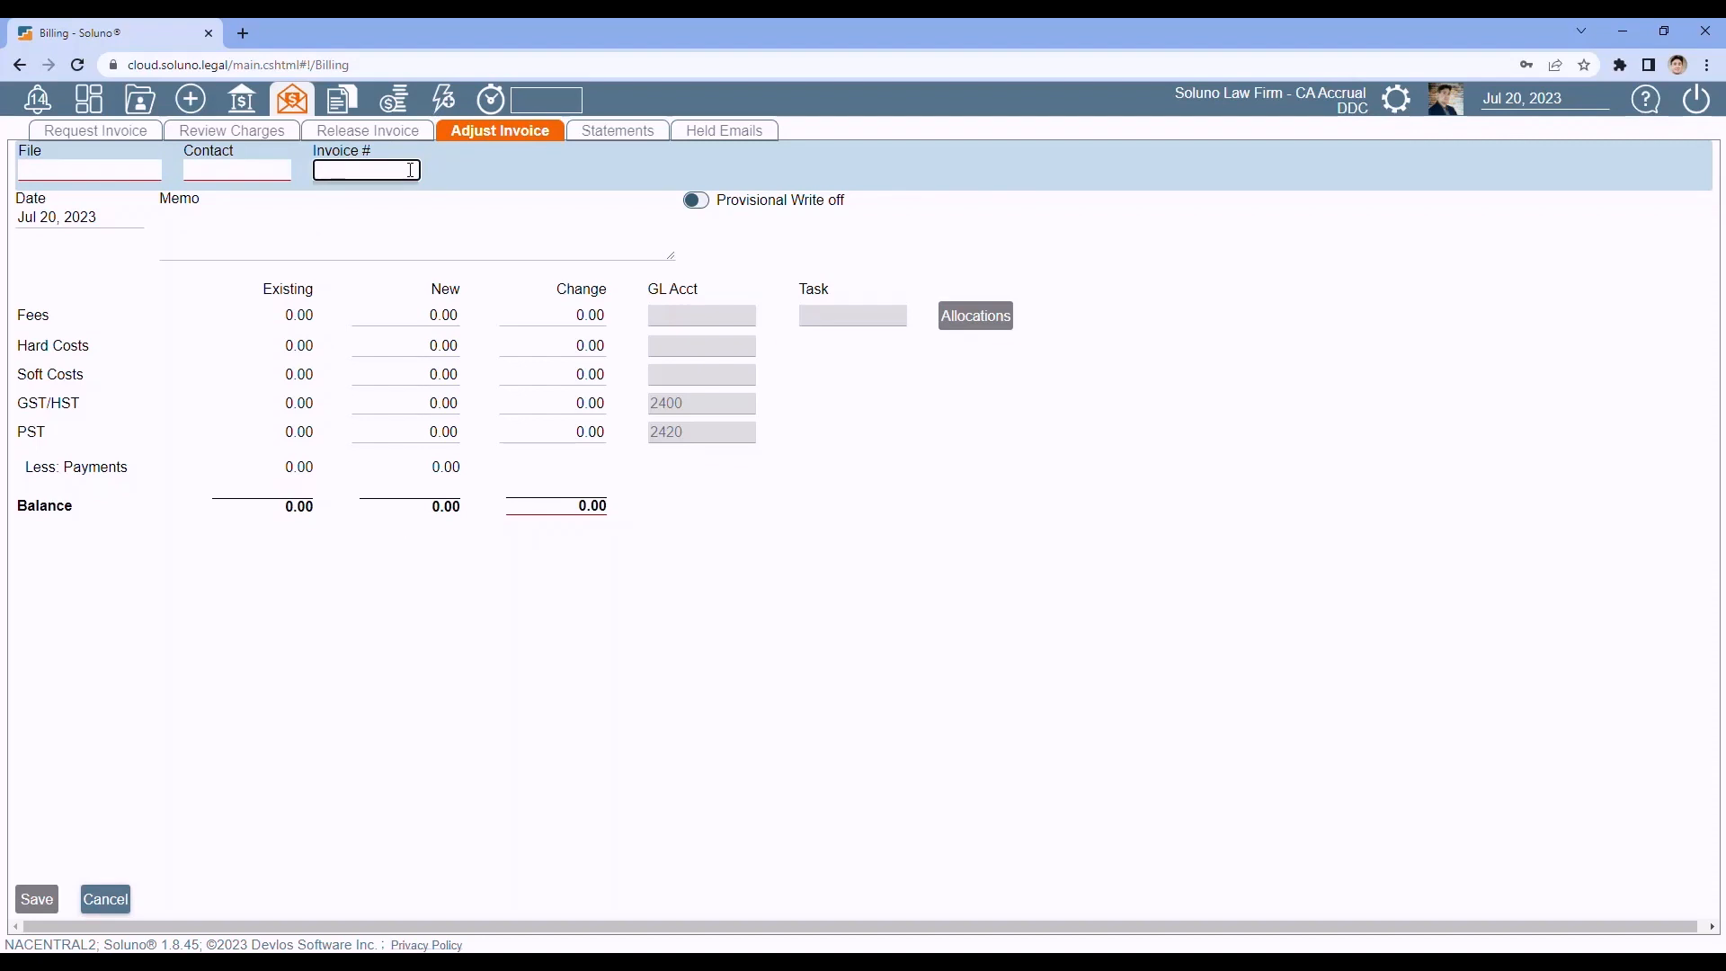
click(52, 171)
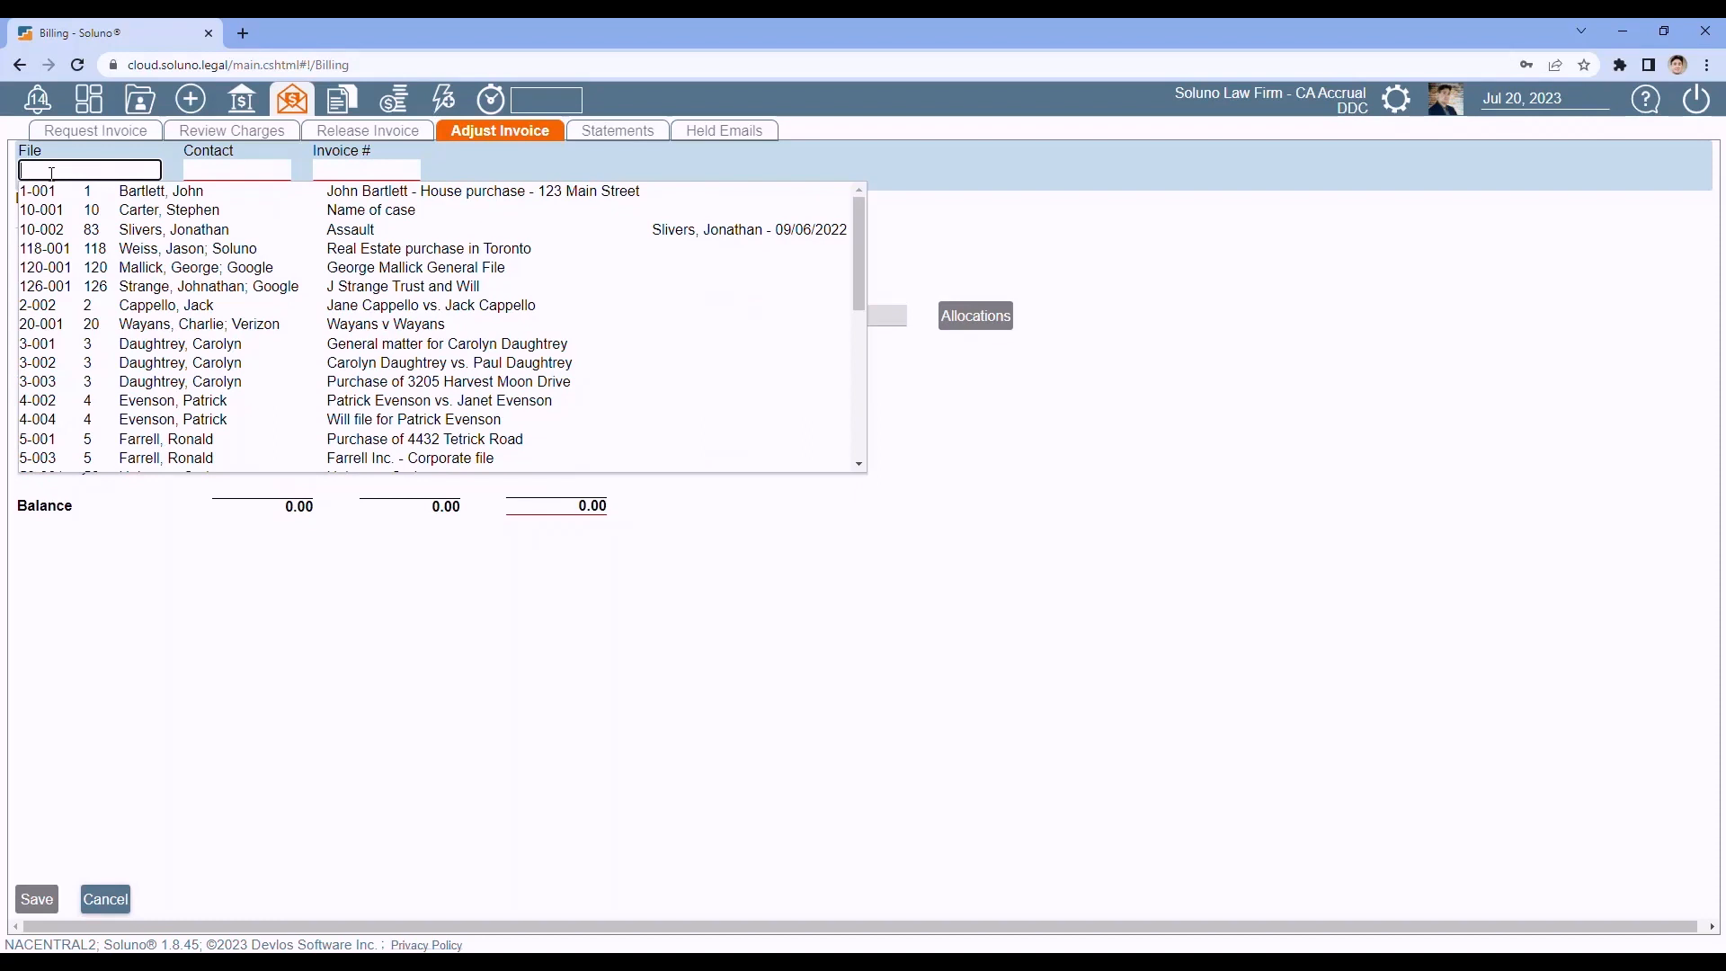
text(6-00)
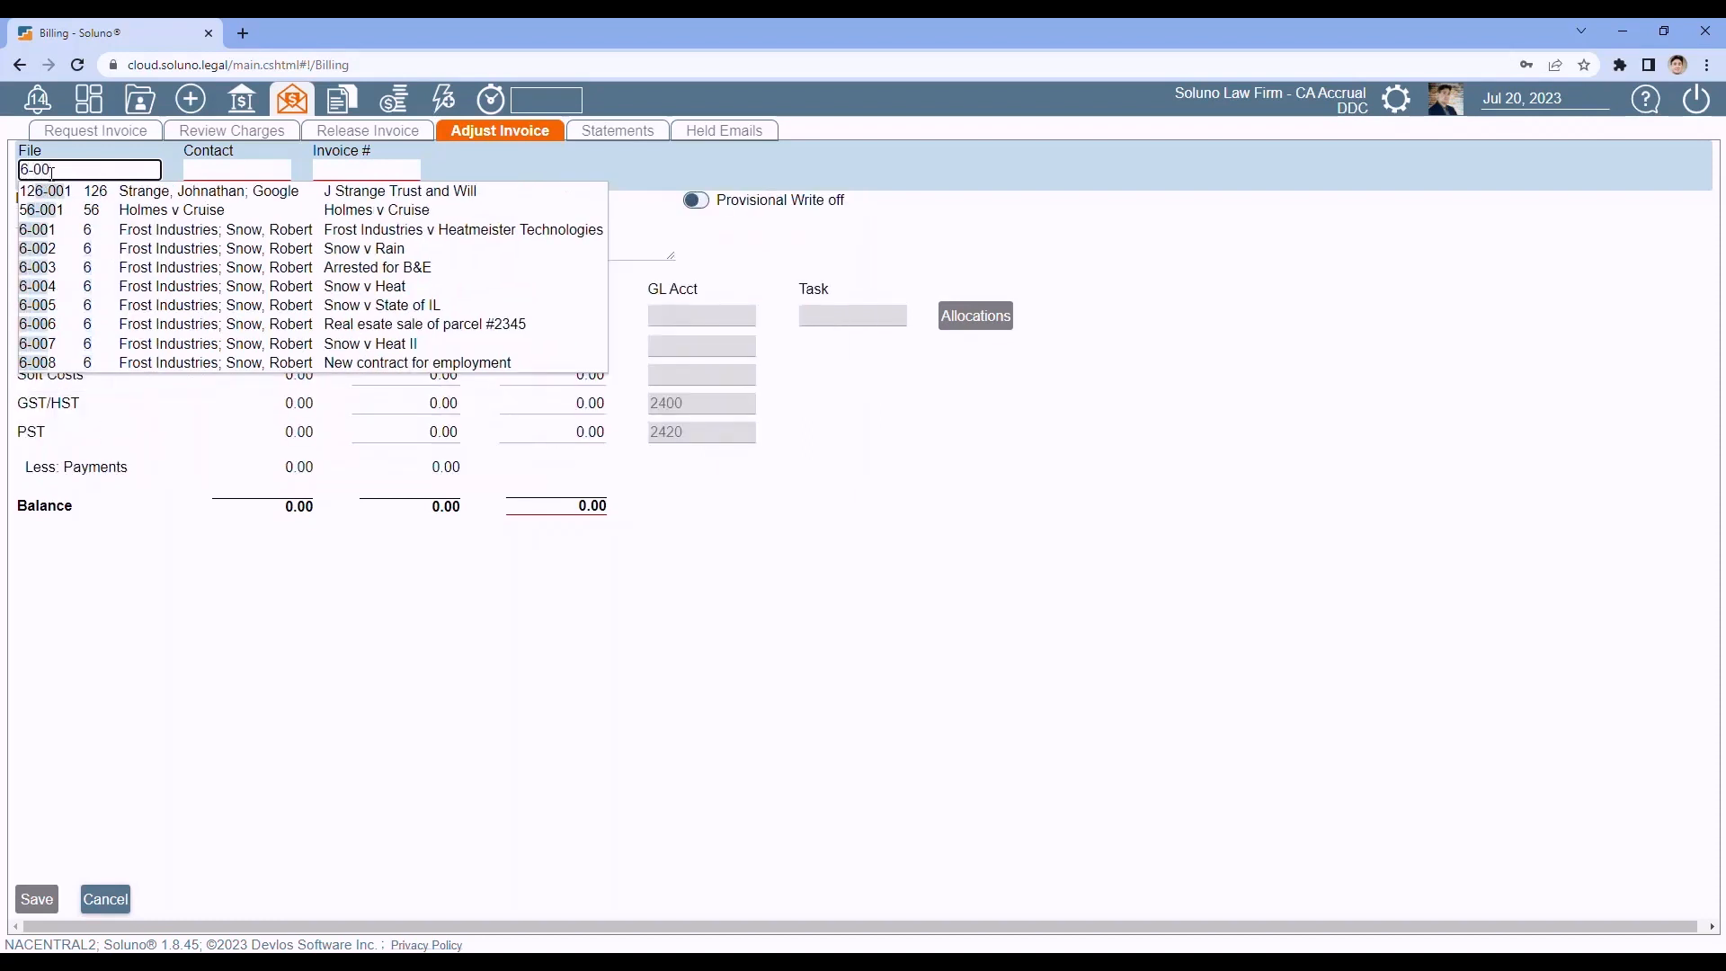
text(1)
click(63, 232)
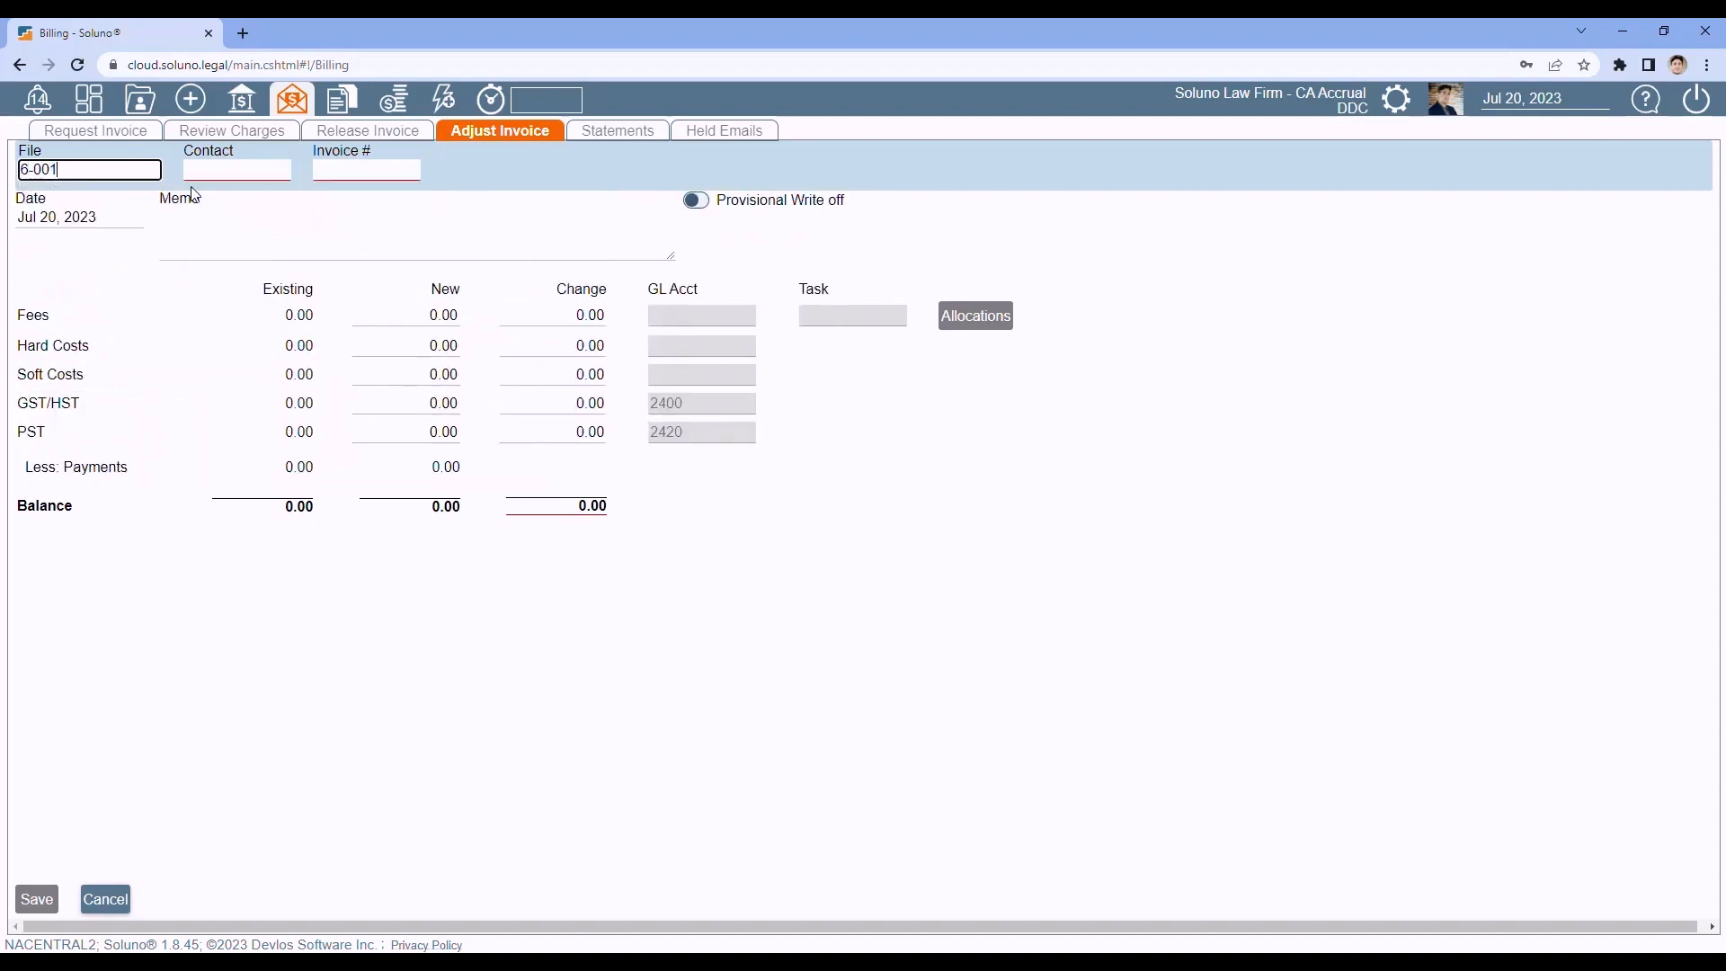
click(333, 168)
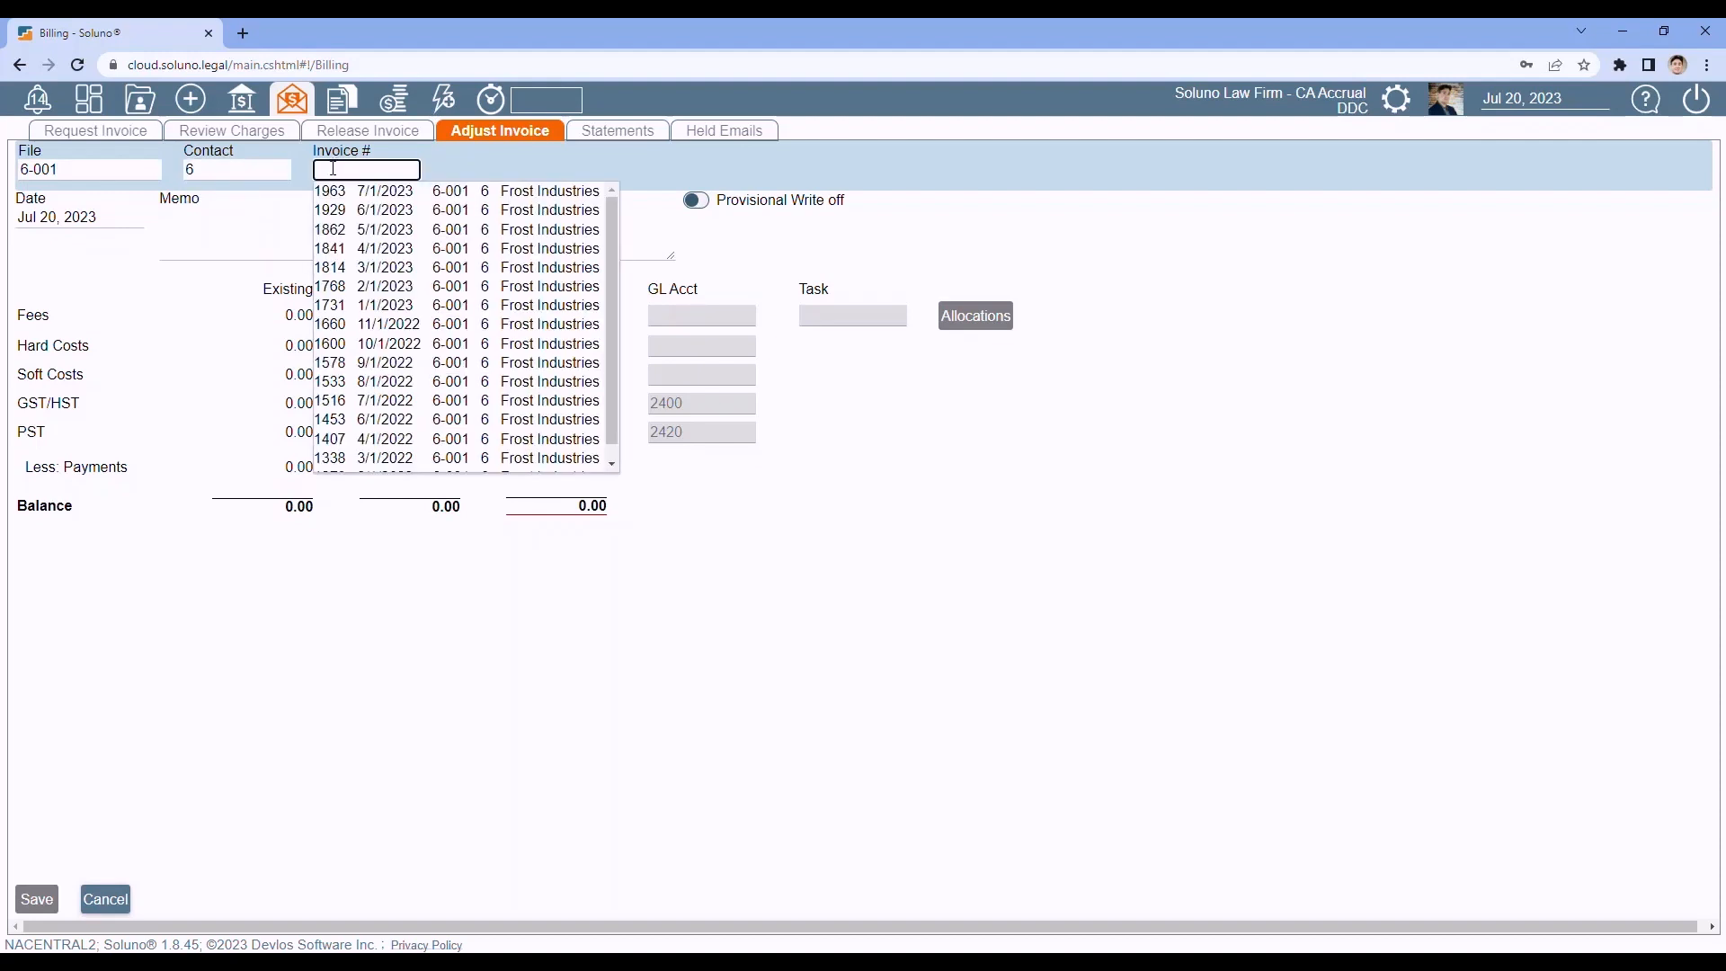
click(365, 250)
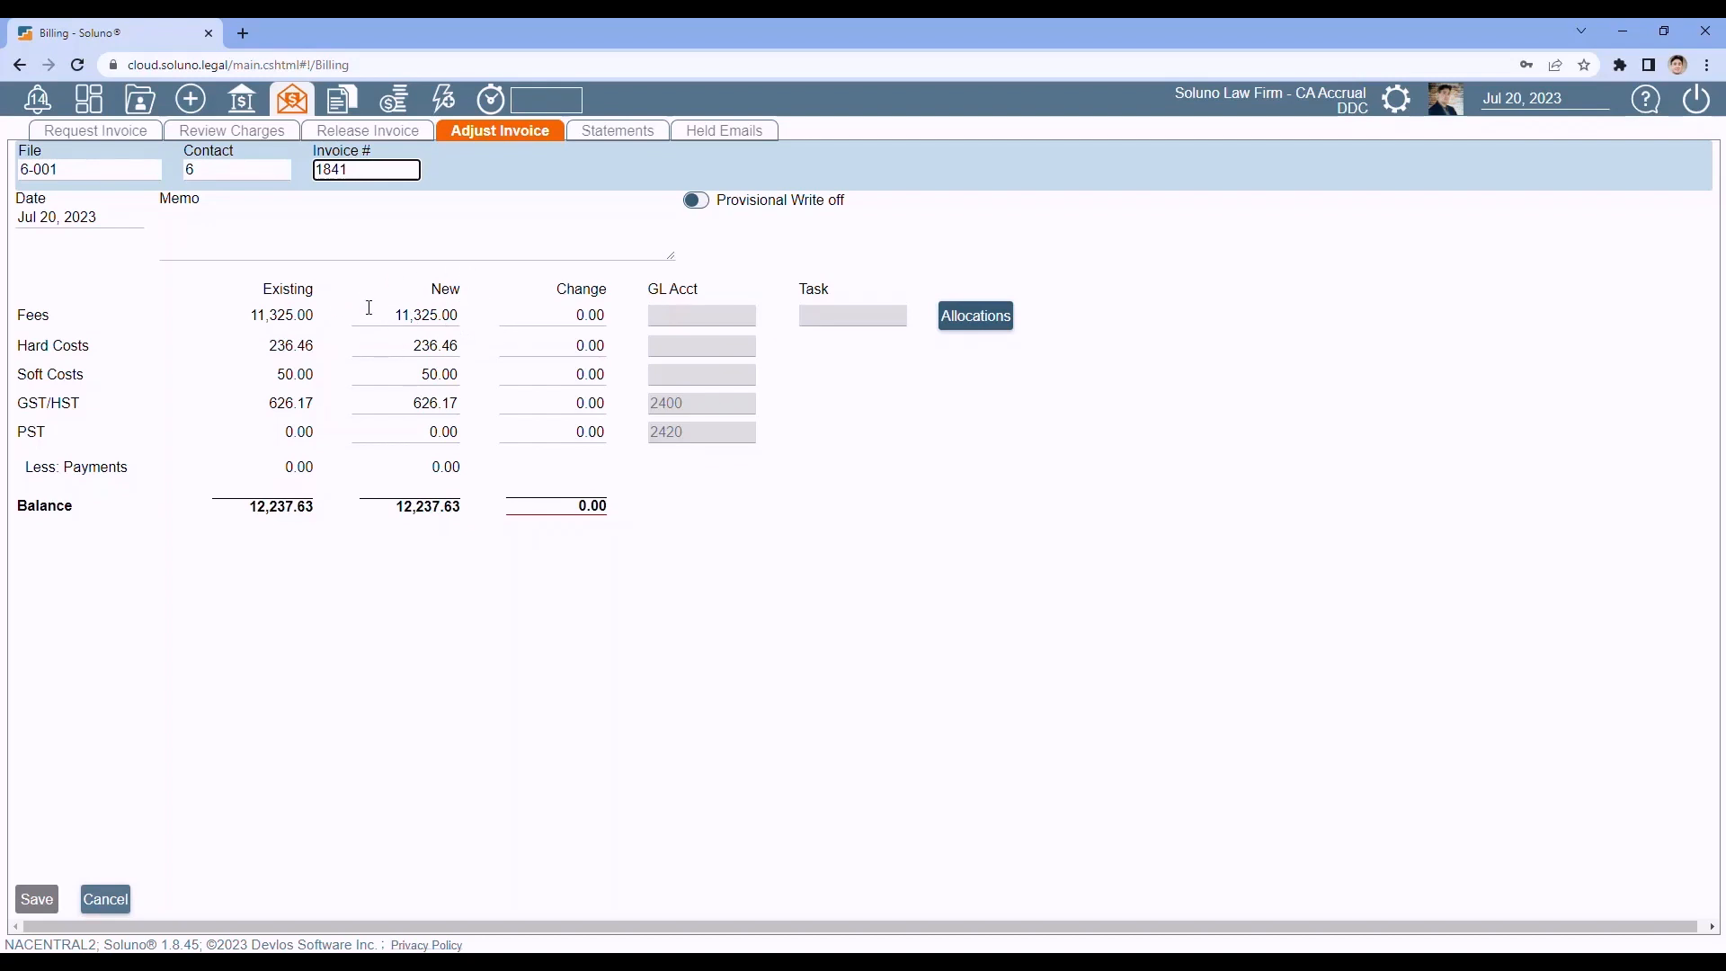
Enter a fees change of -1,325 and assign the Write Down (wd) task to it.
click(520, 314)
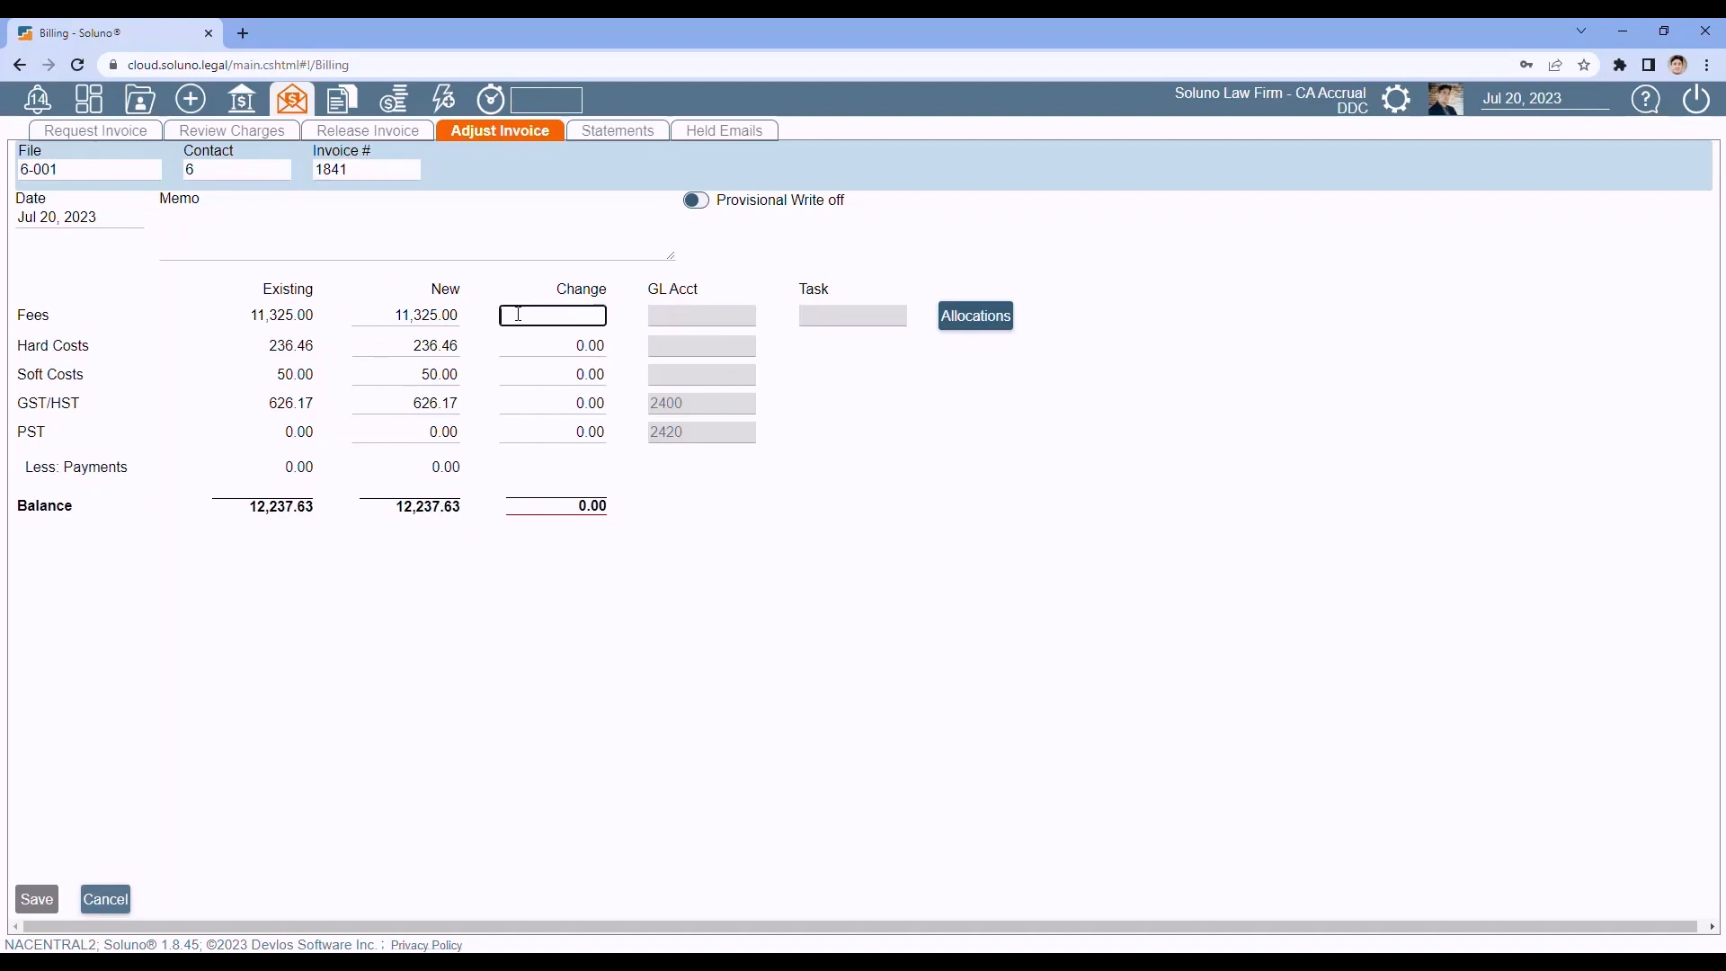
text(-1)
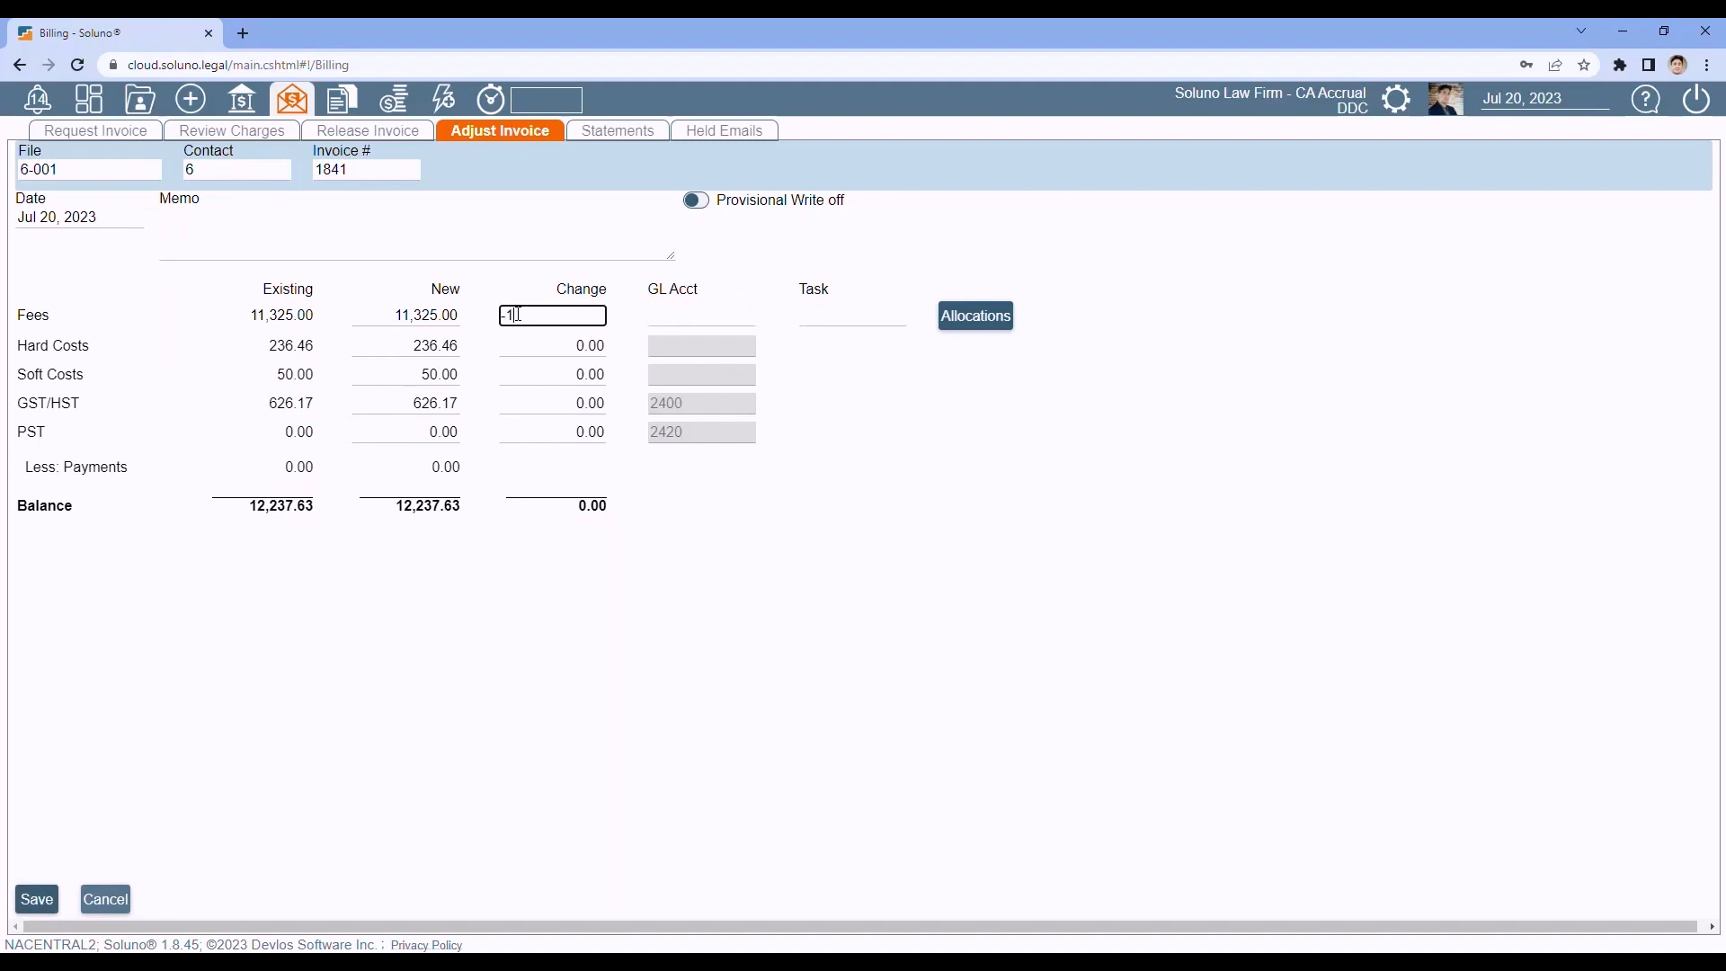
text(325)
key(Tab)
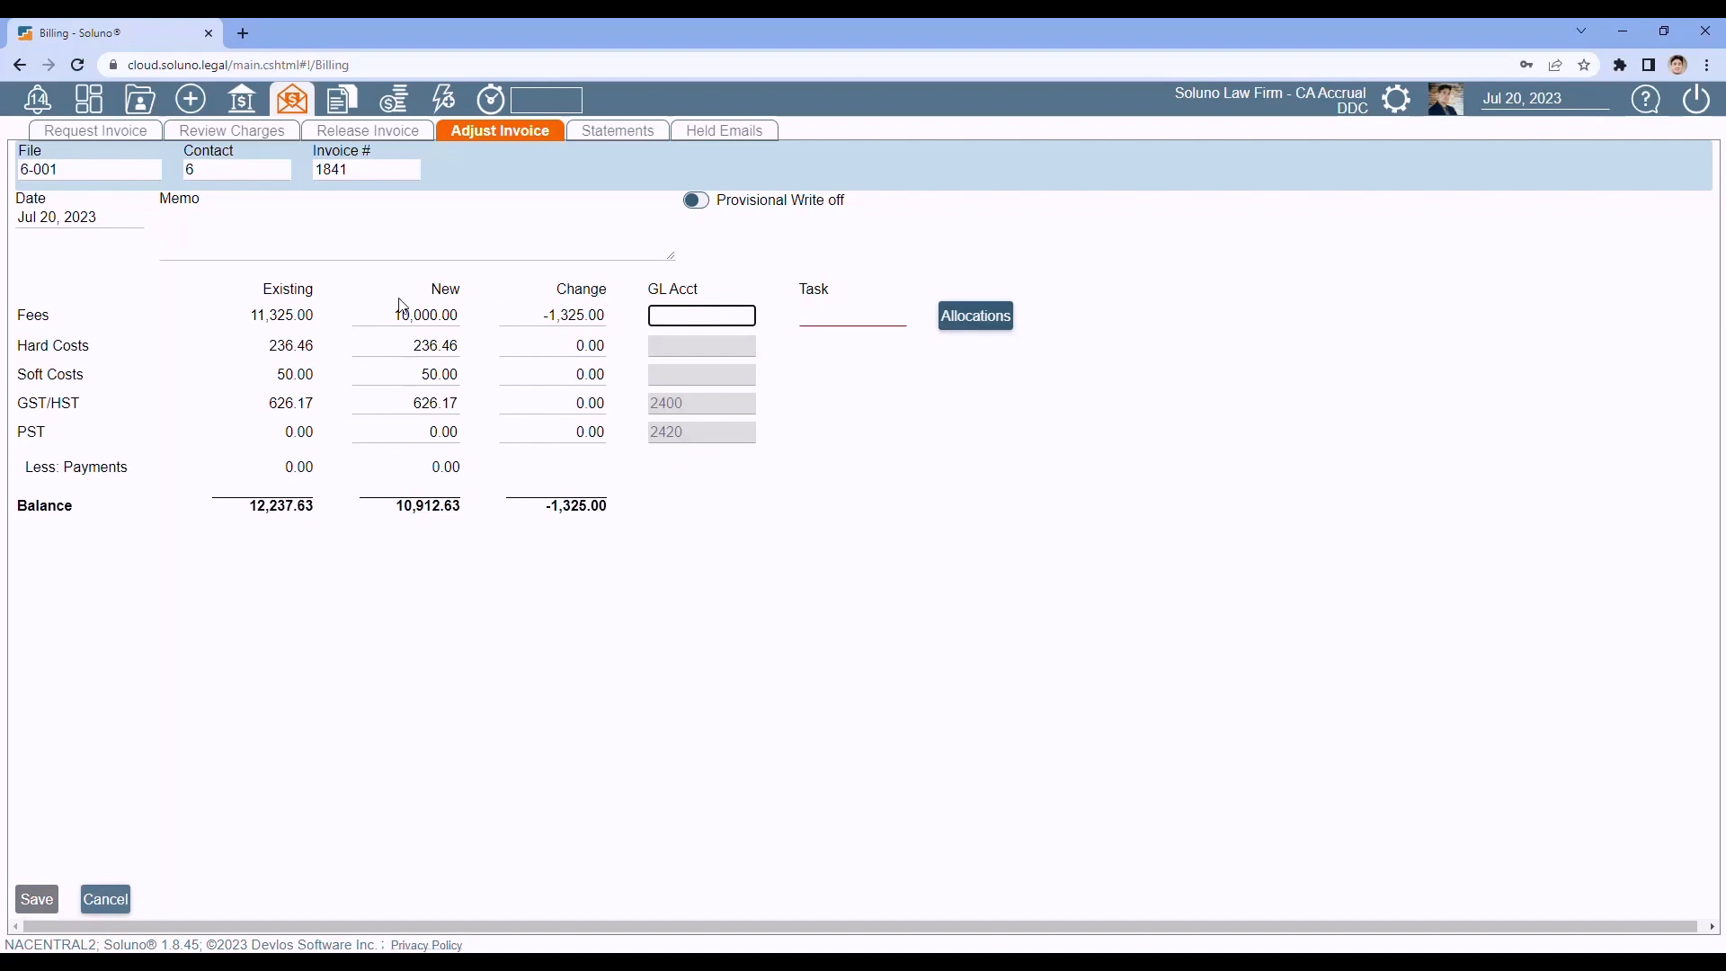
click(831, 319)
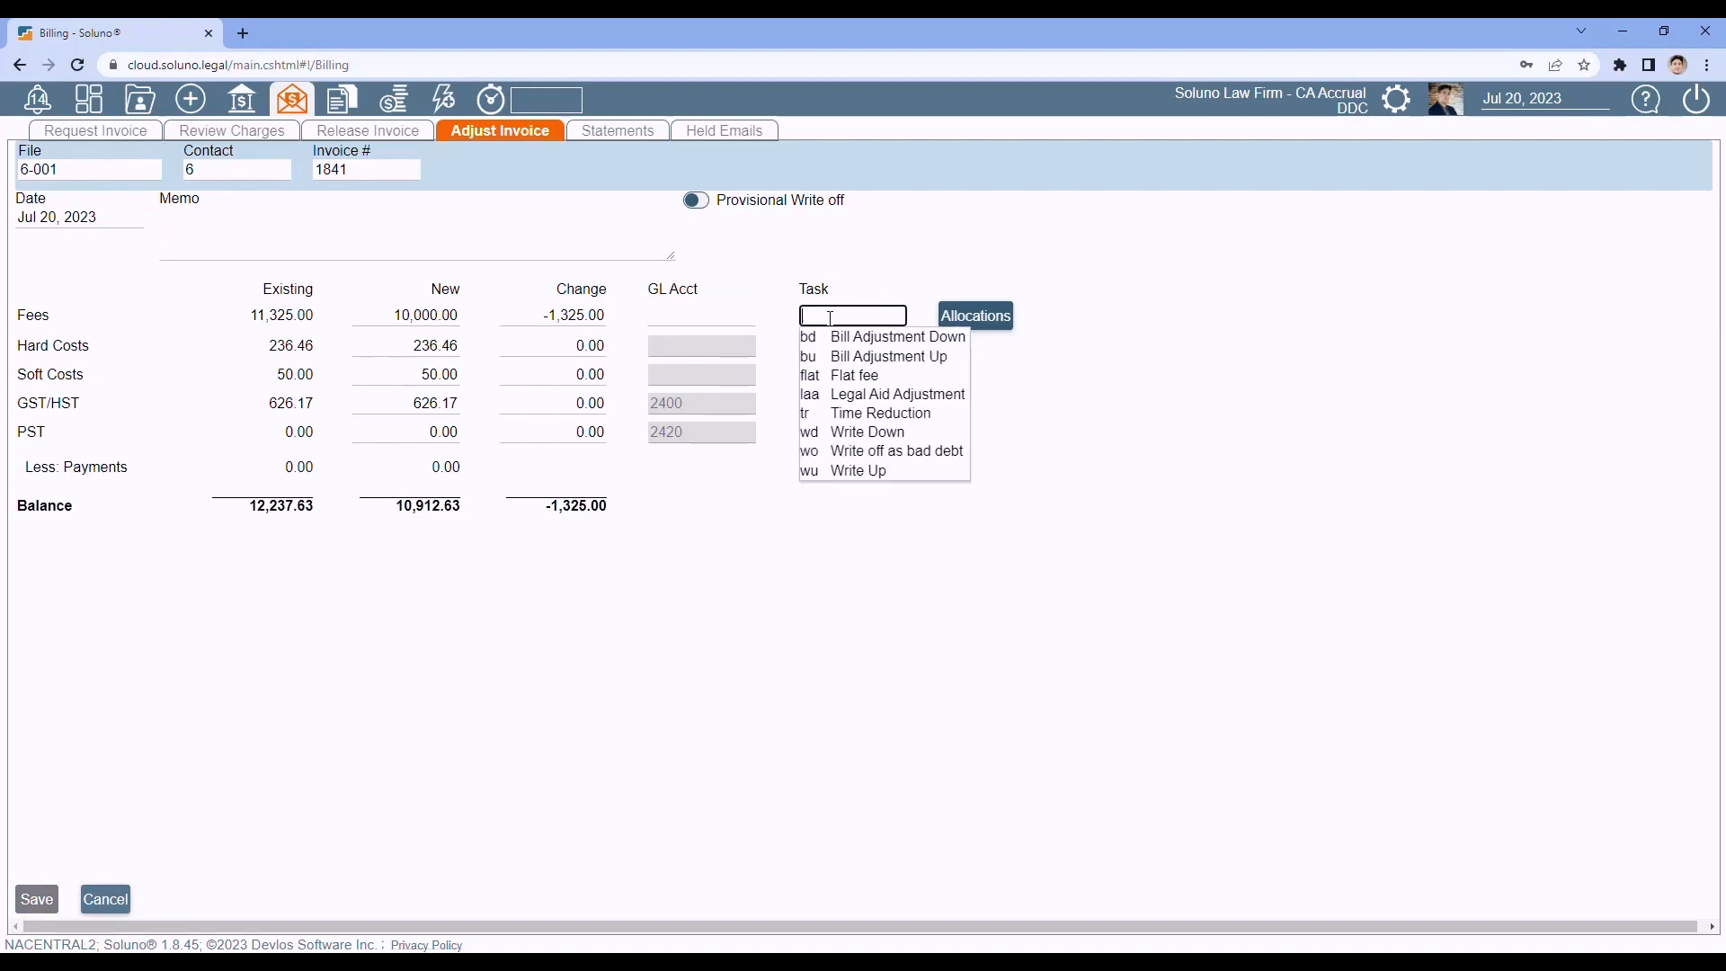
click(858, 432)
Enter the adjustment memo "Wrote down after discussion with client".
click(190, 223)
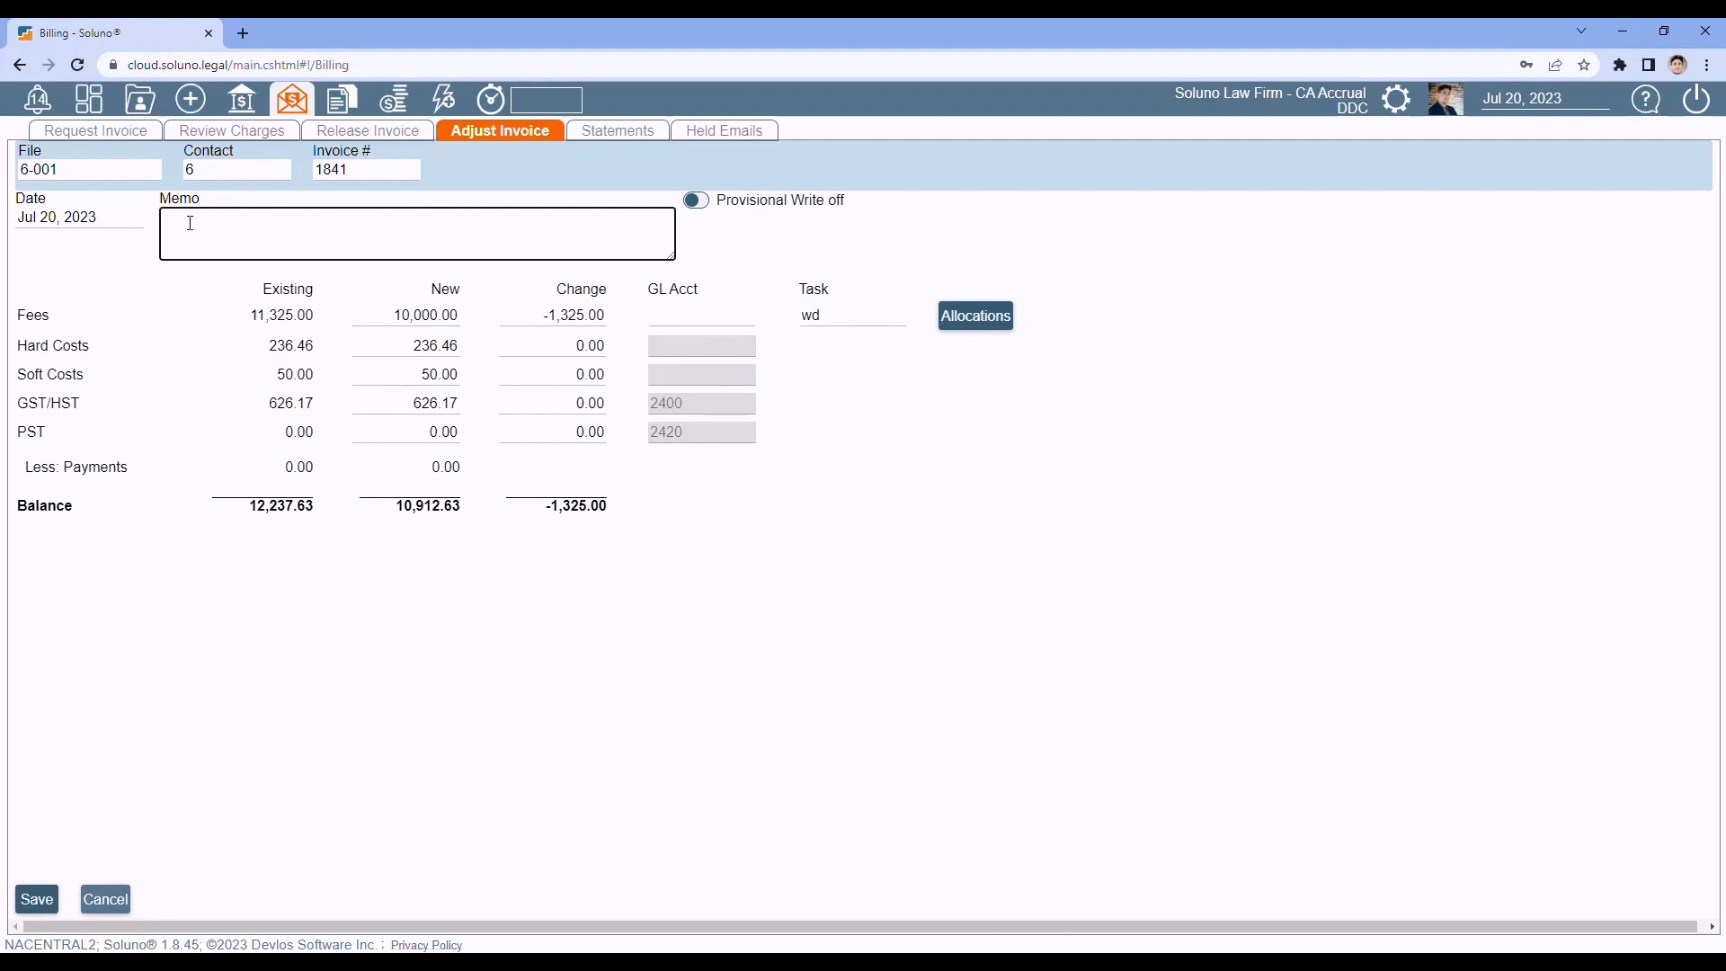
text(Wrote down after discussion with client)
key(Tab)
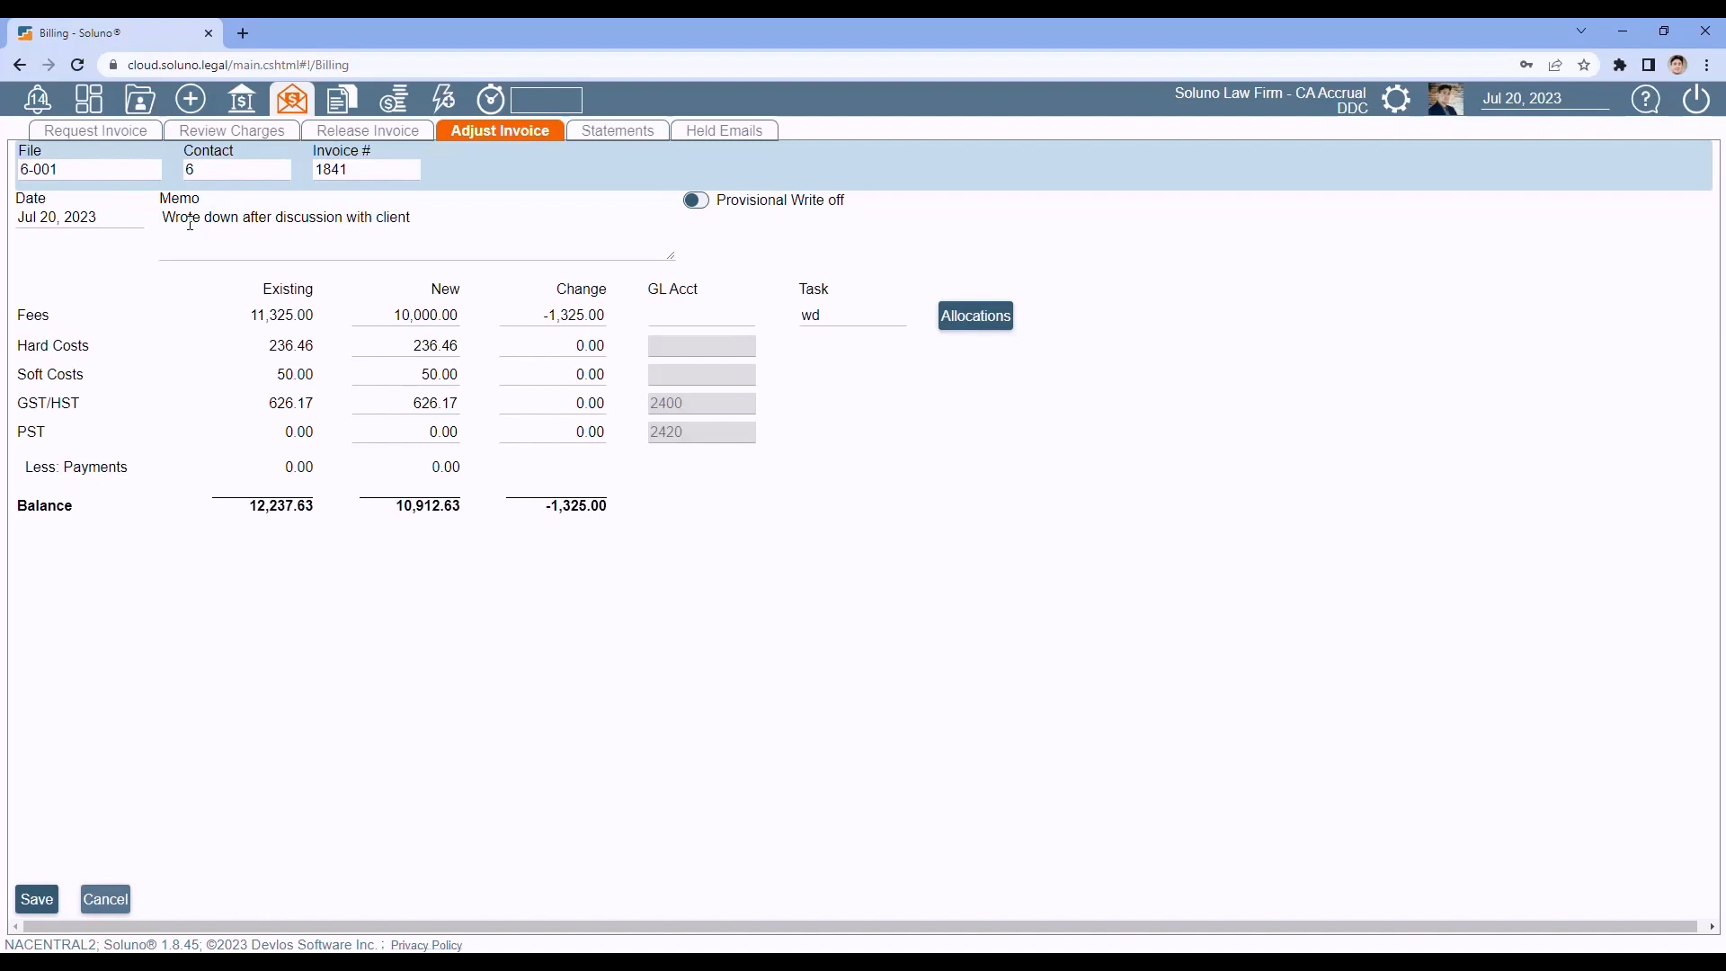
Reset the fees change to 0.
click(531, 320)
text(0)
key(Tab)
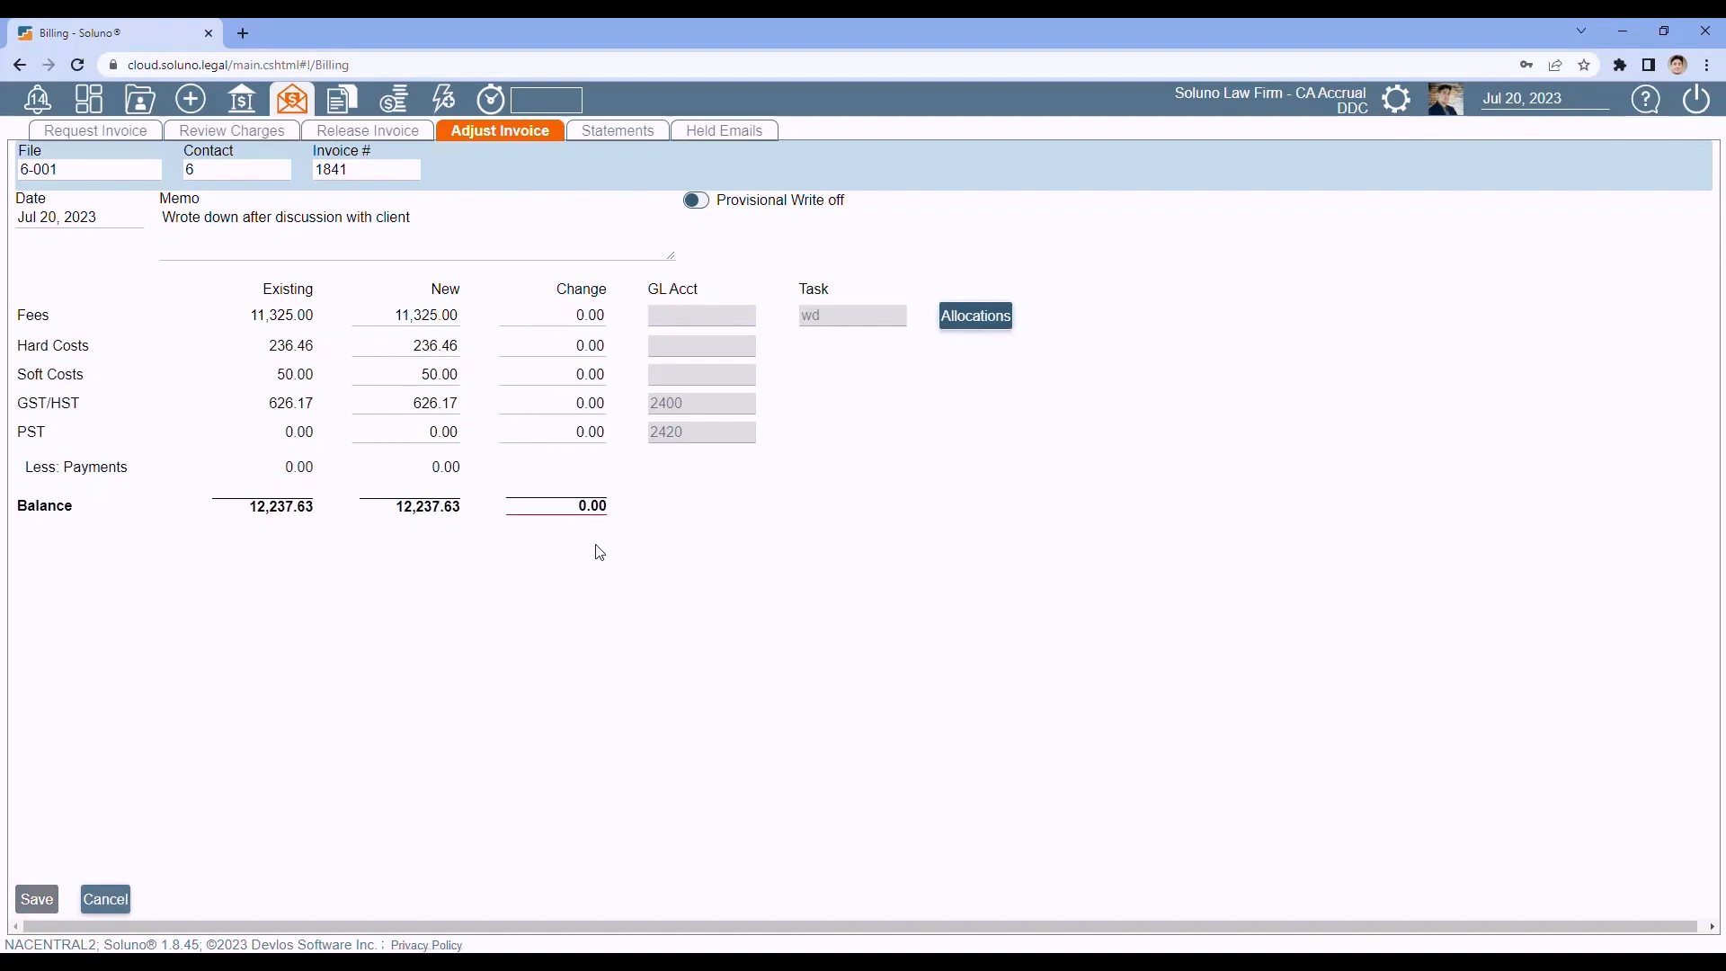
In the fee allocations, set the change to -1,000 for fee earner DDC and -300 for APT.
click(971, 324)
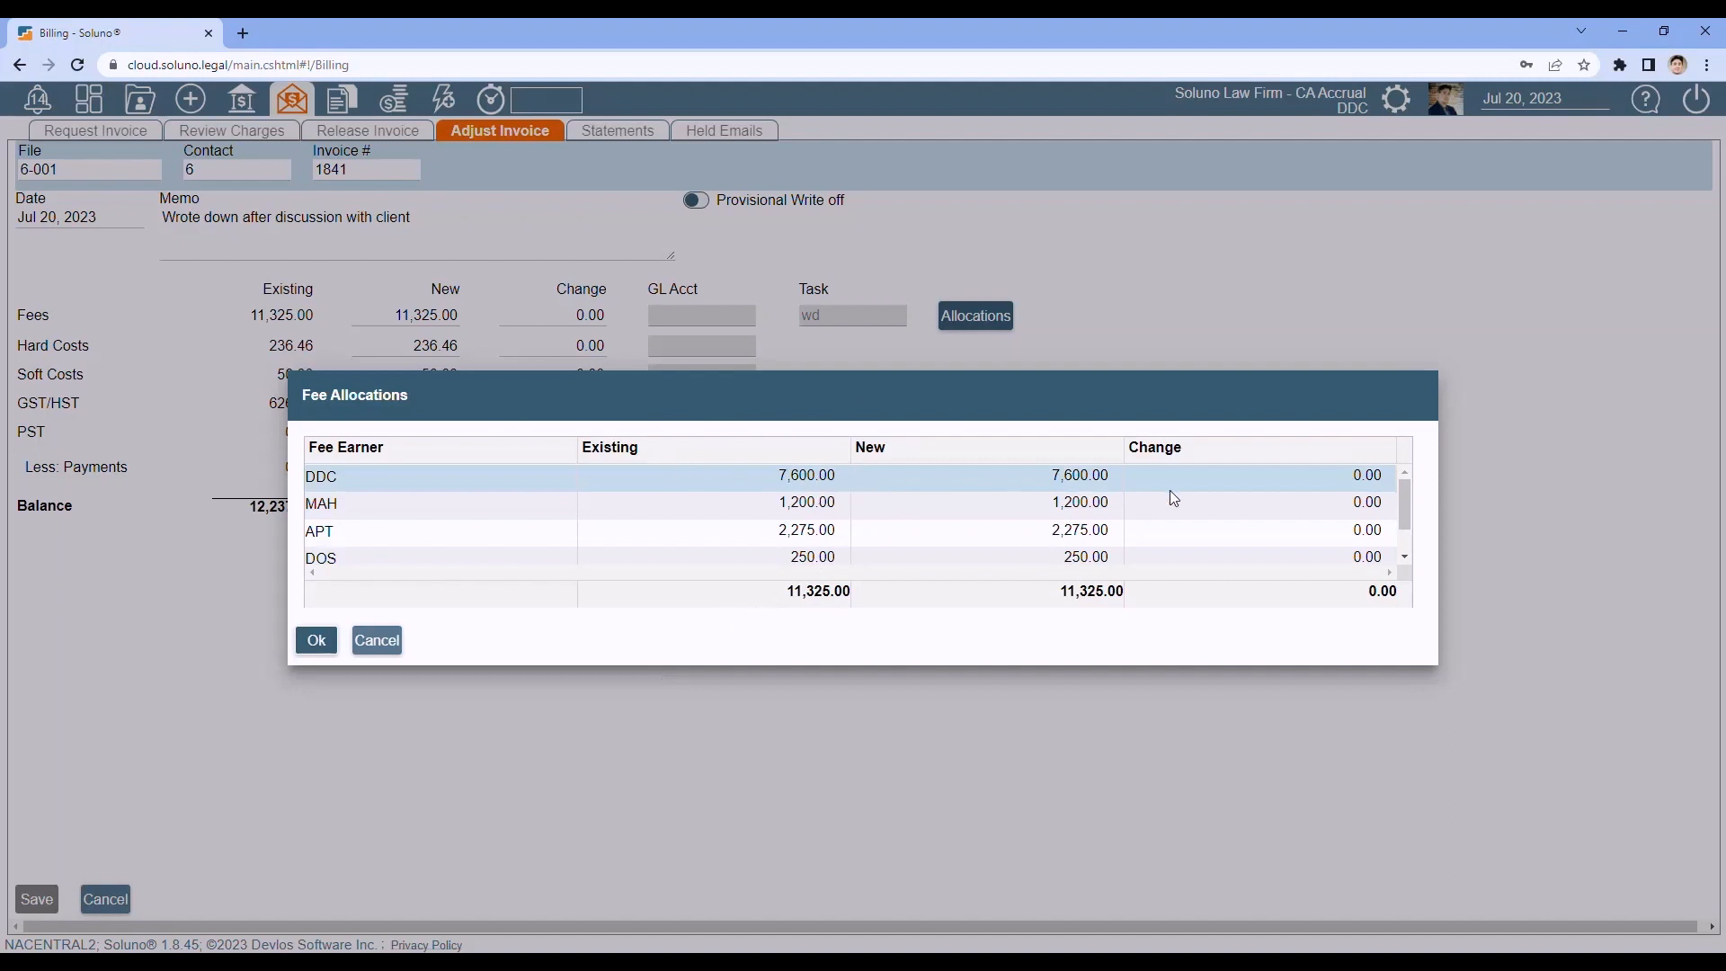
click(1275, 481)
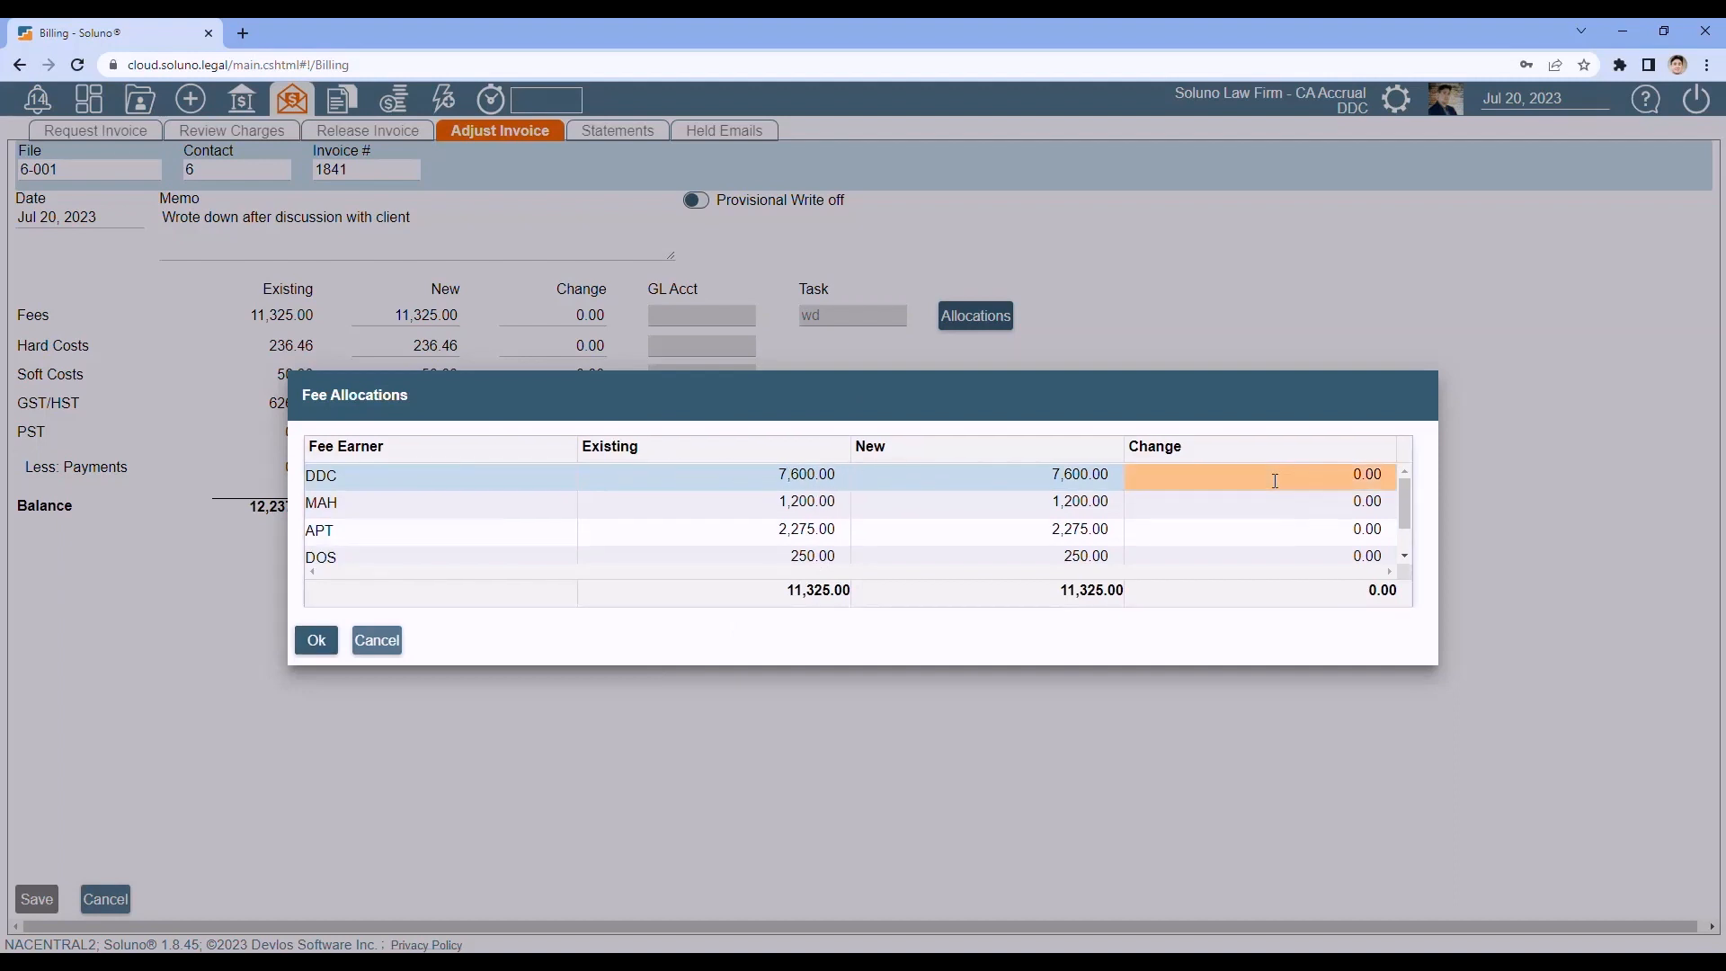
text(-1000)
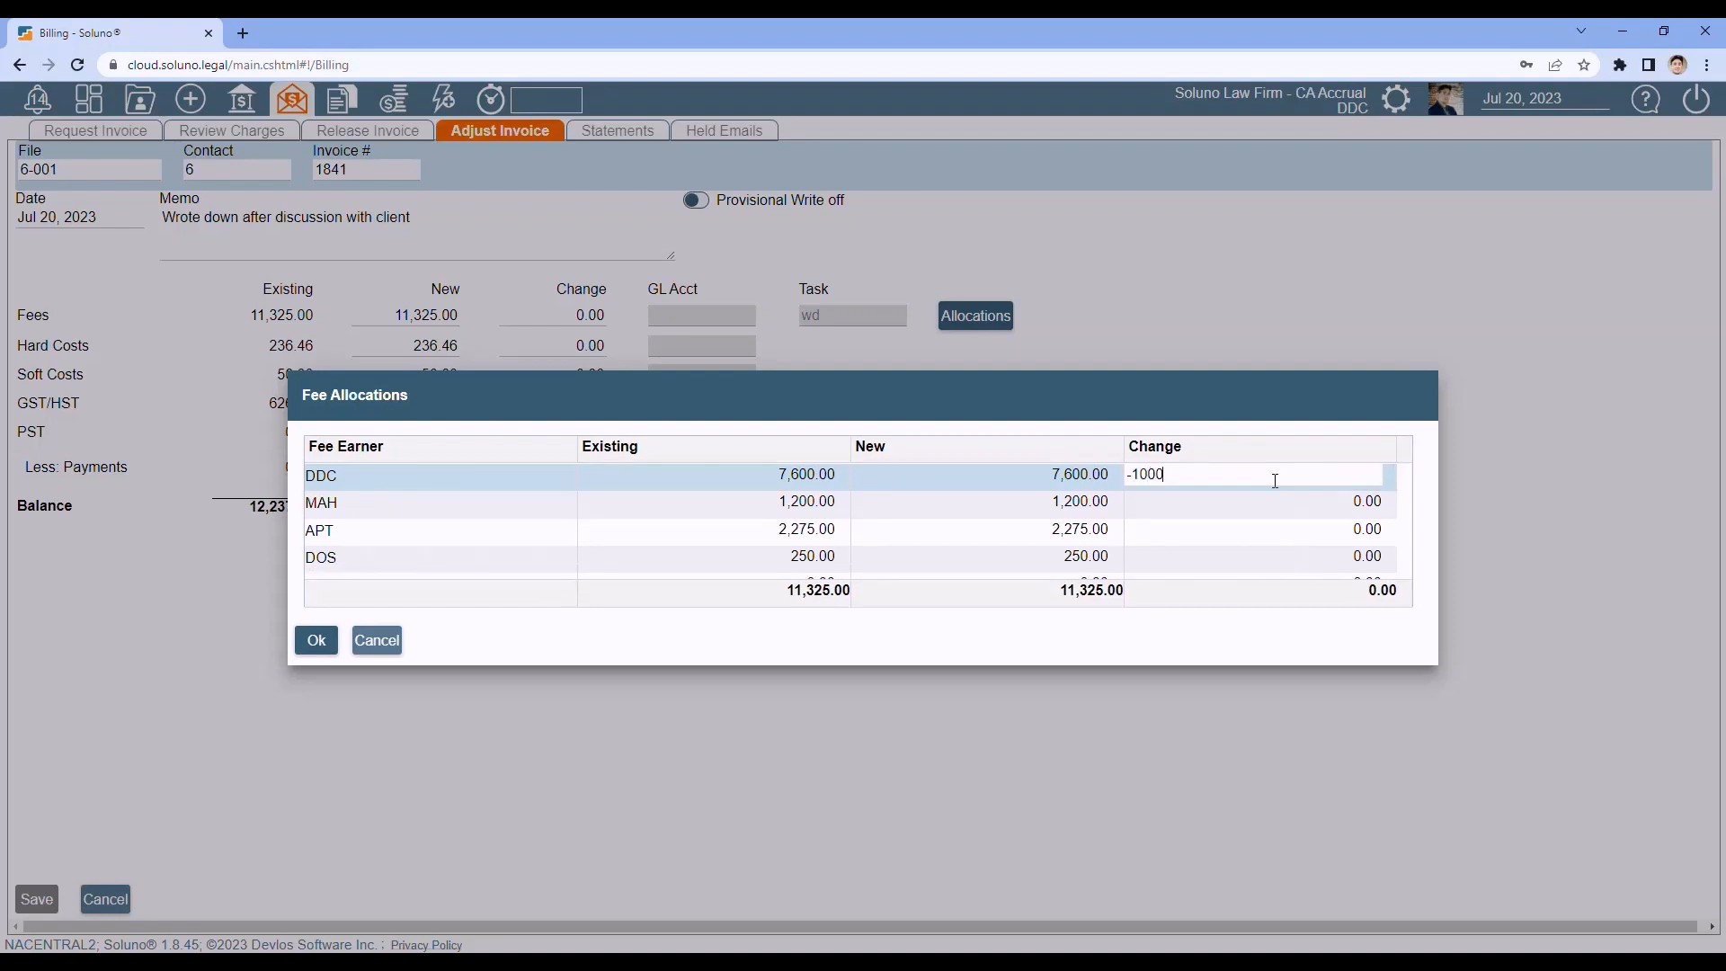
key(Tab)
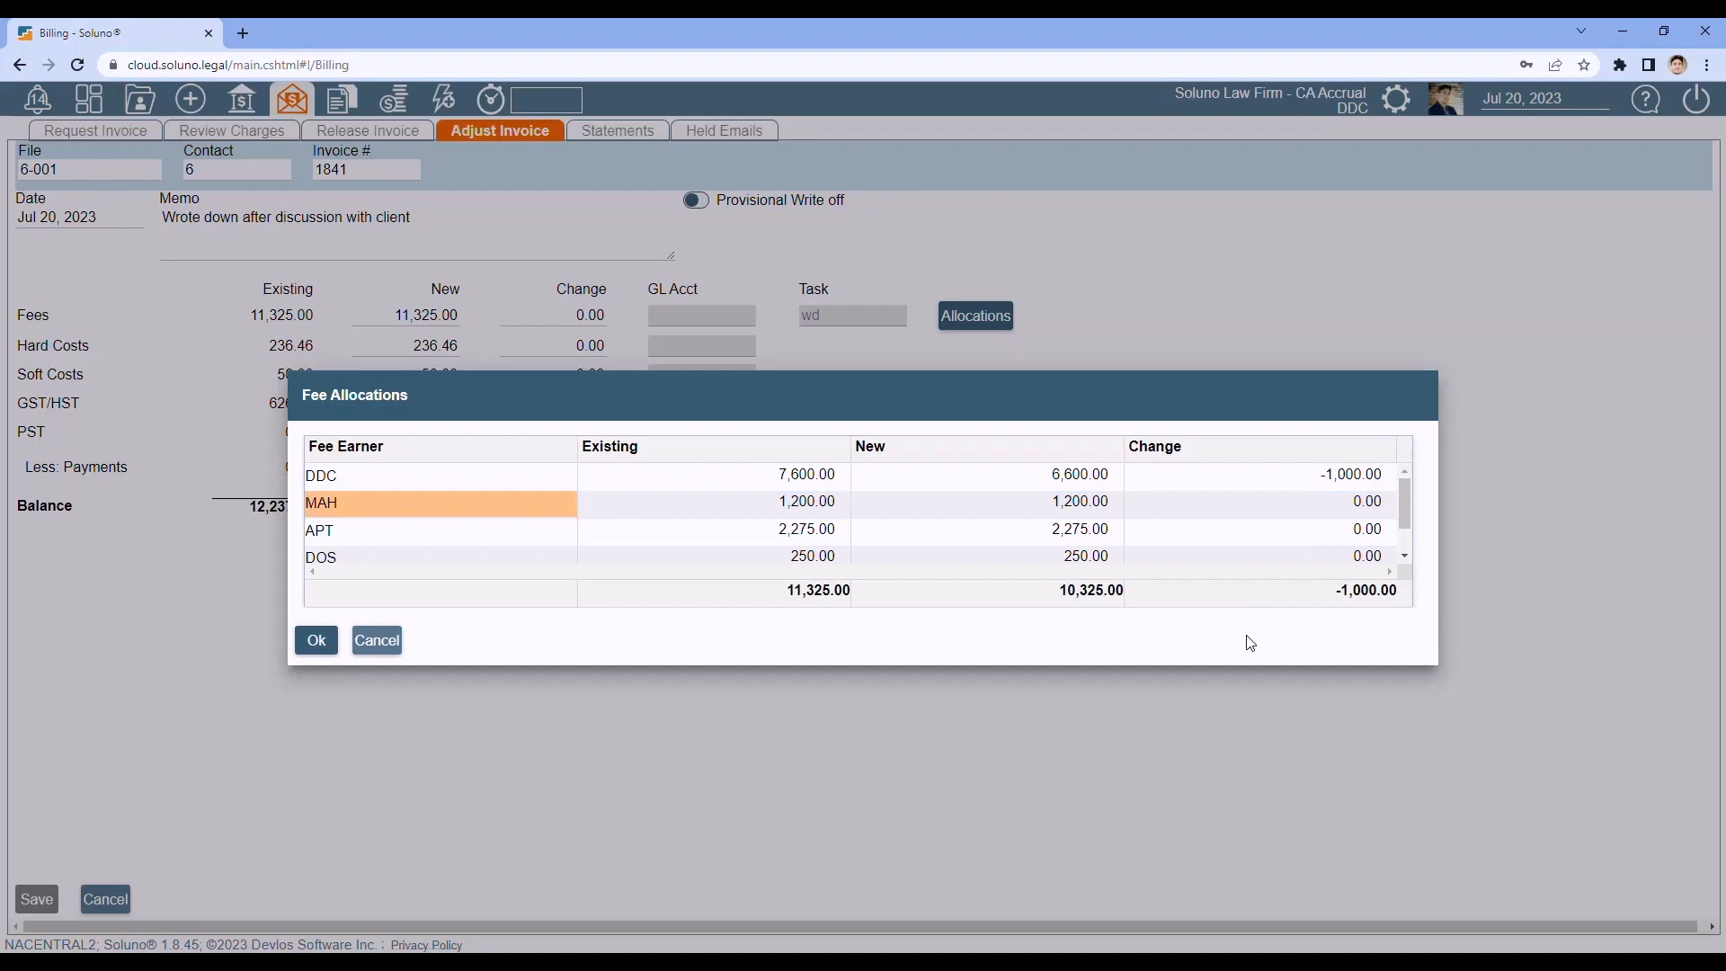
click(1285, 532)
text(-)
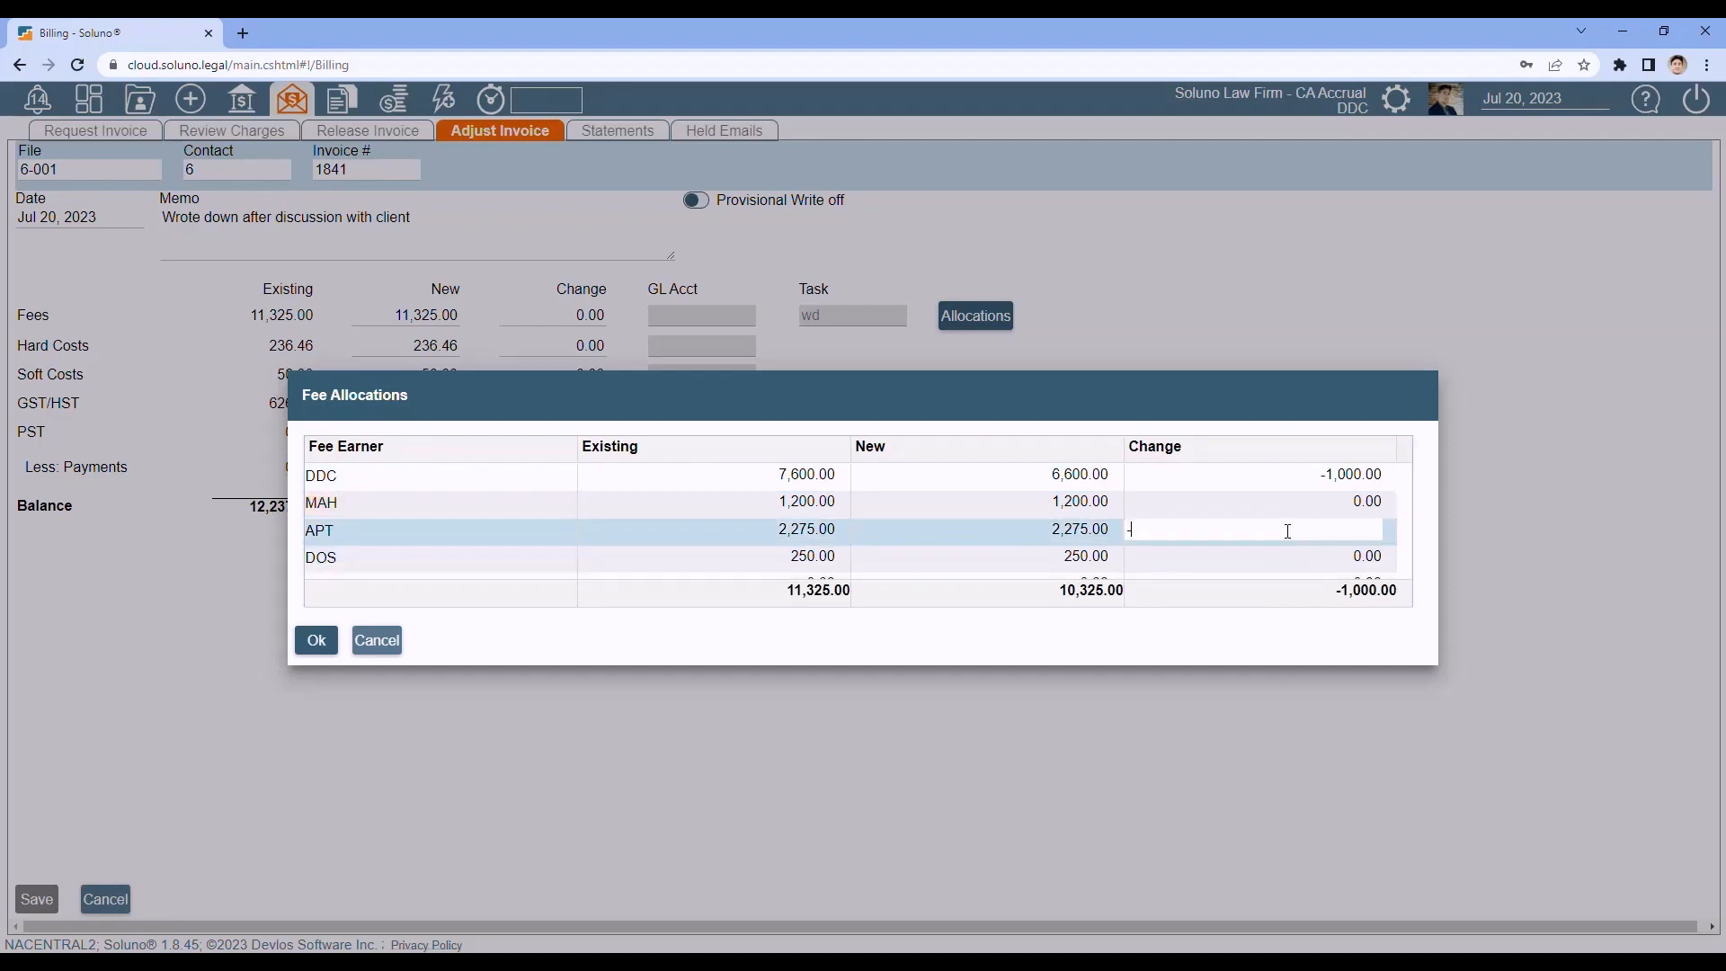
text(300)
key(Tab)
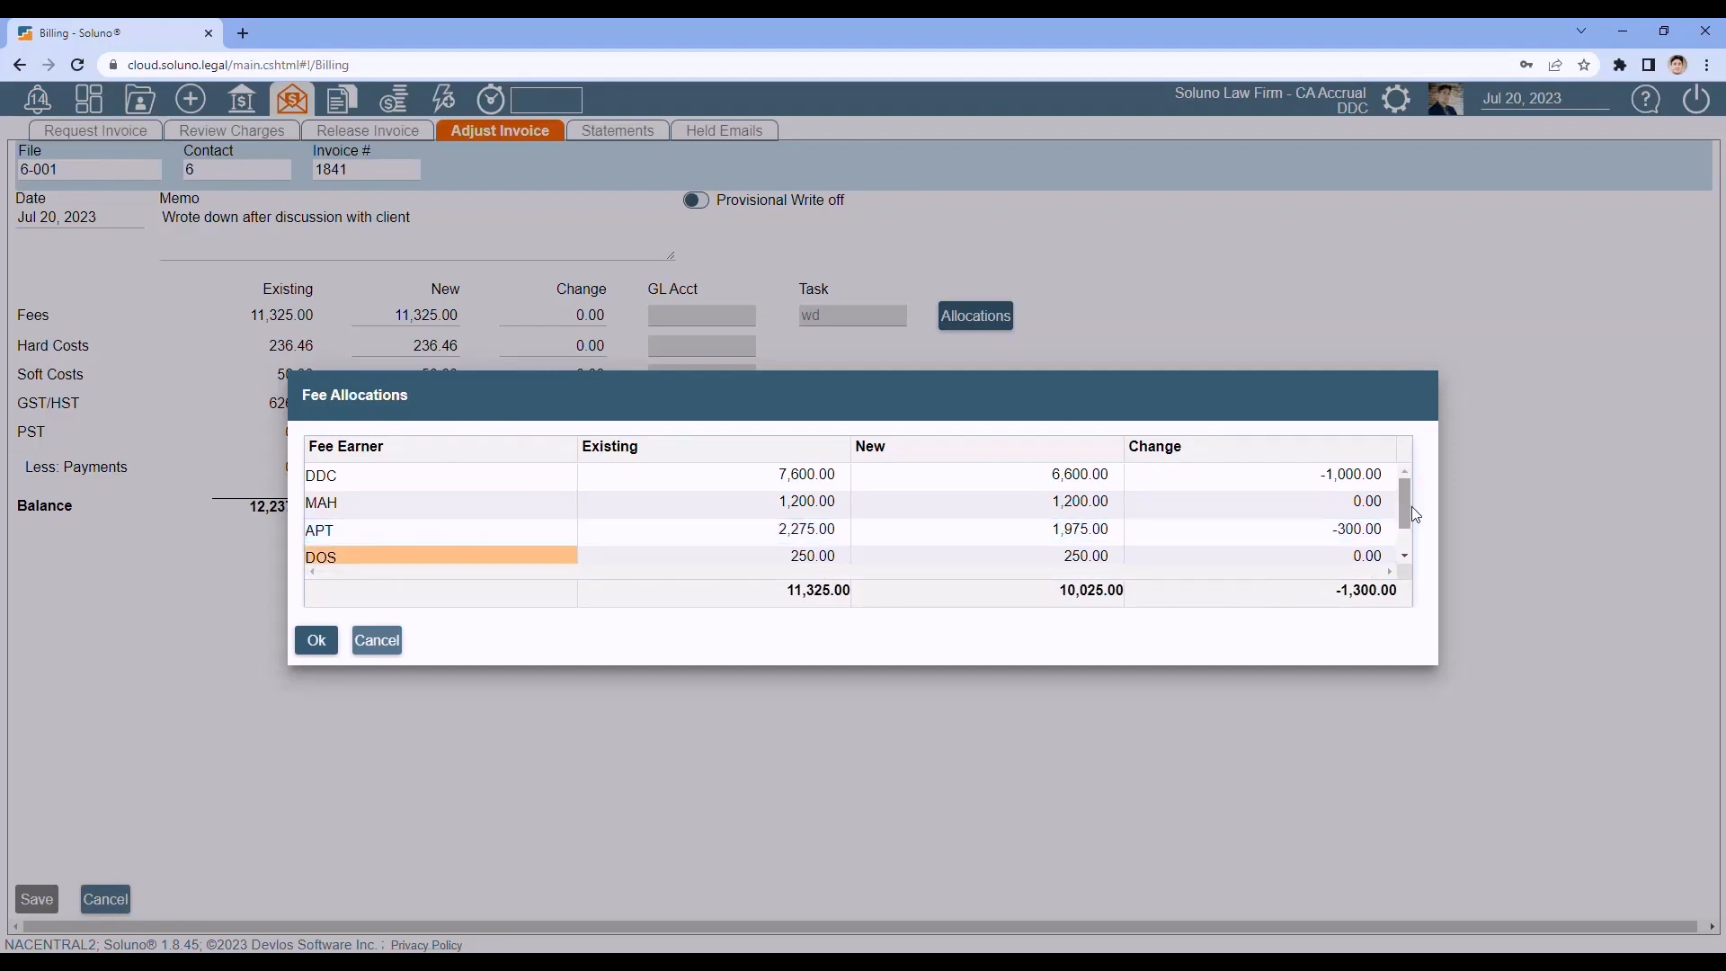
Add fee earner DDP to the empty allocation row with a change of 25.
scroll(1411, 513, down, 1)
scroll(1406, 501, up, 1)
drag(1405, 493, 1395, 531)
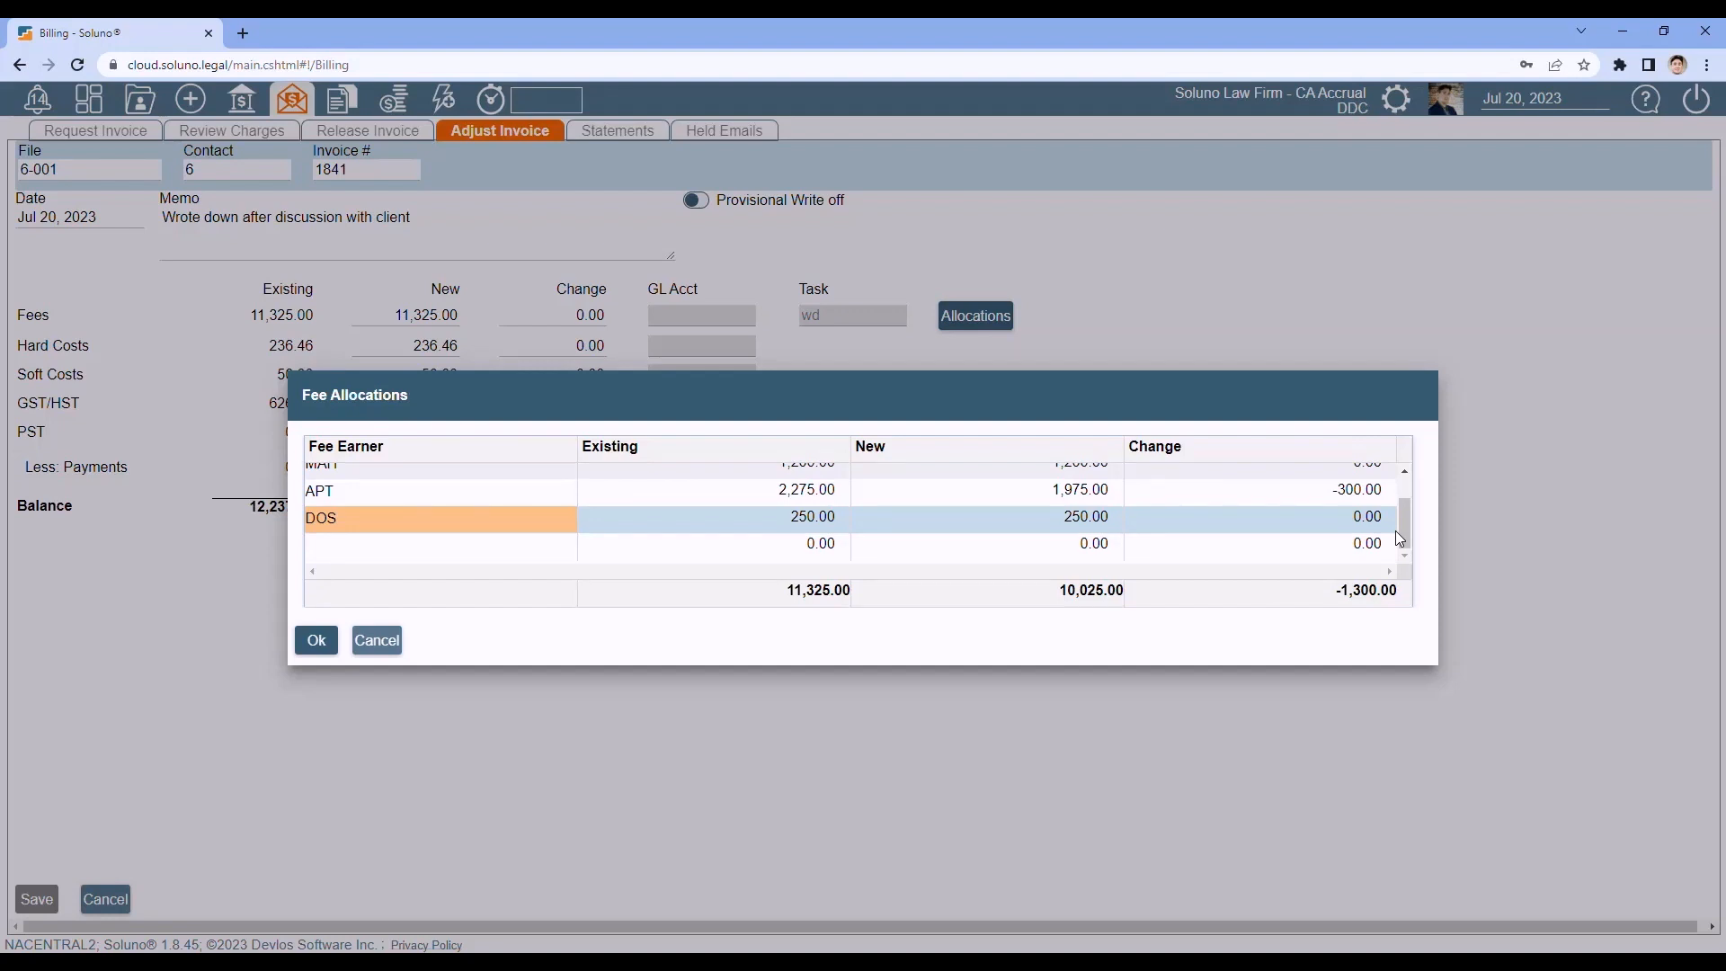
click(382, 547)
click(385, 566)
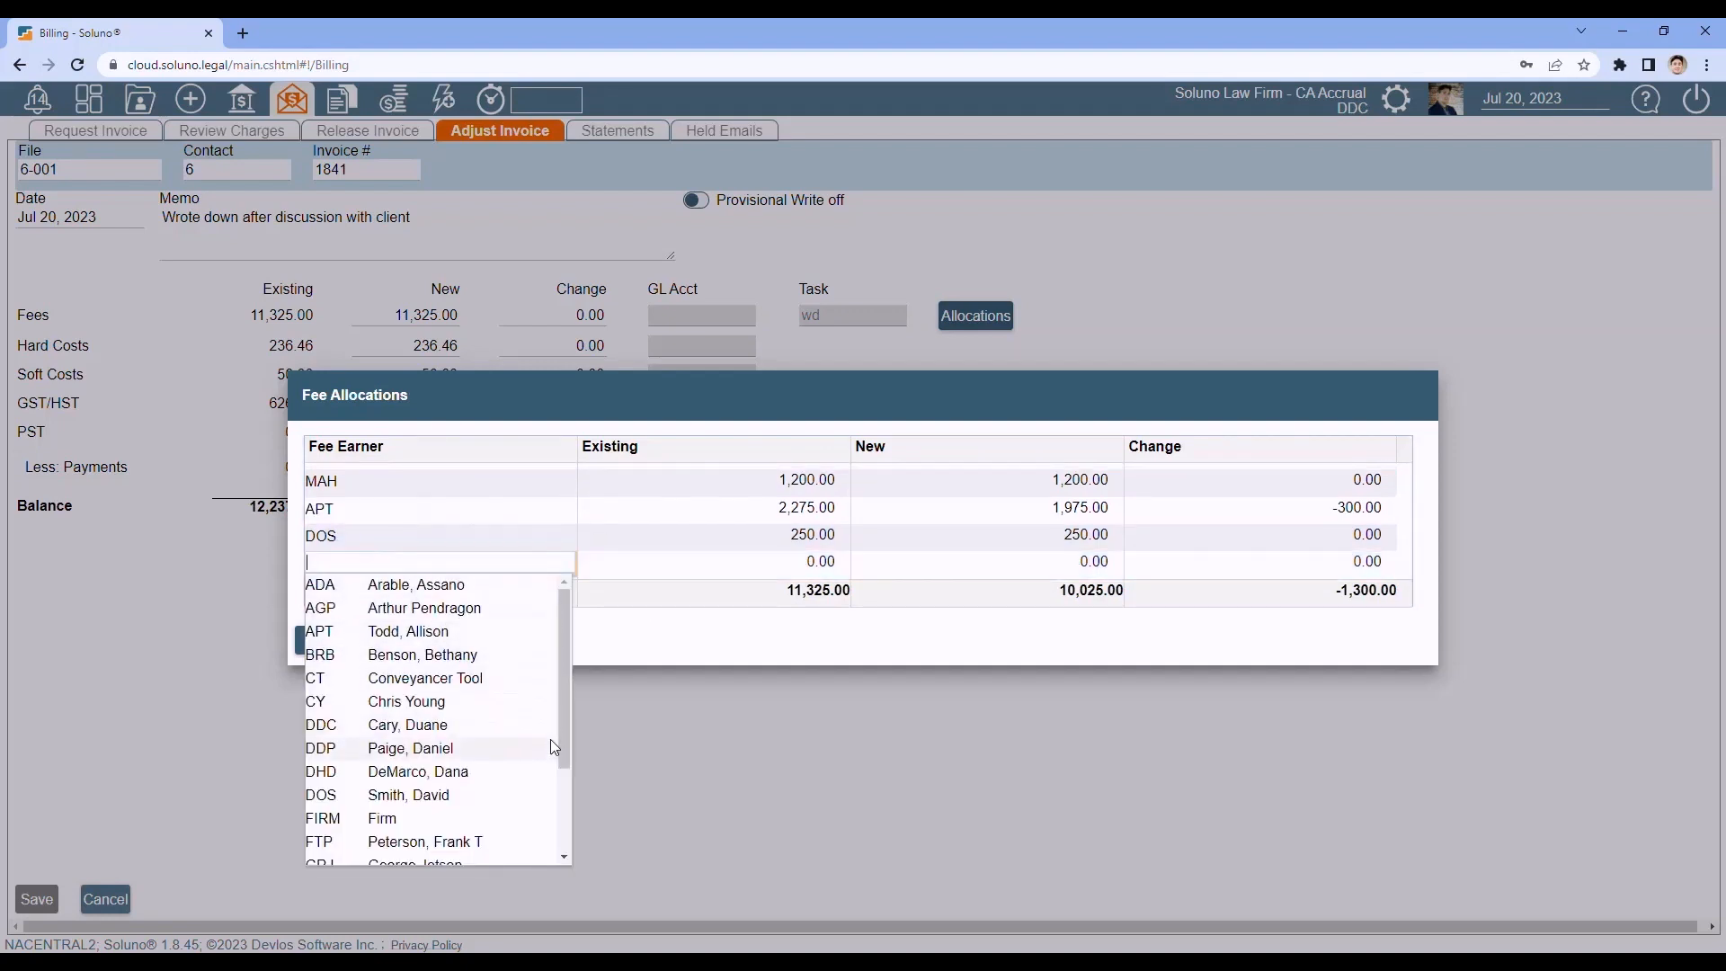
click(440, 750)
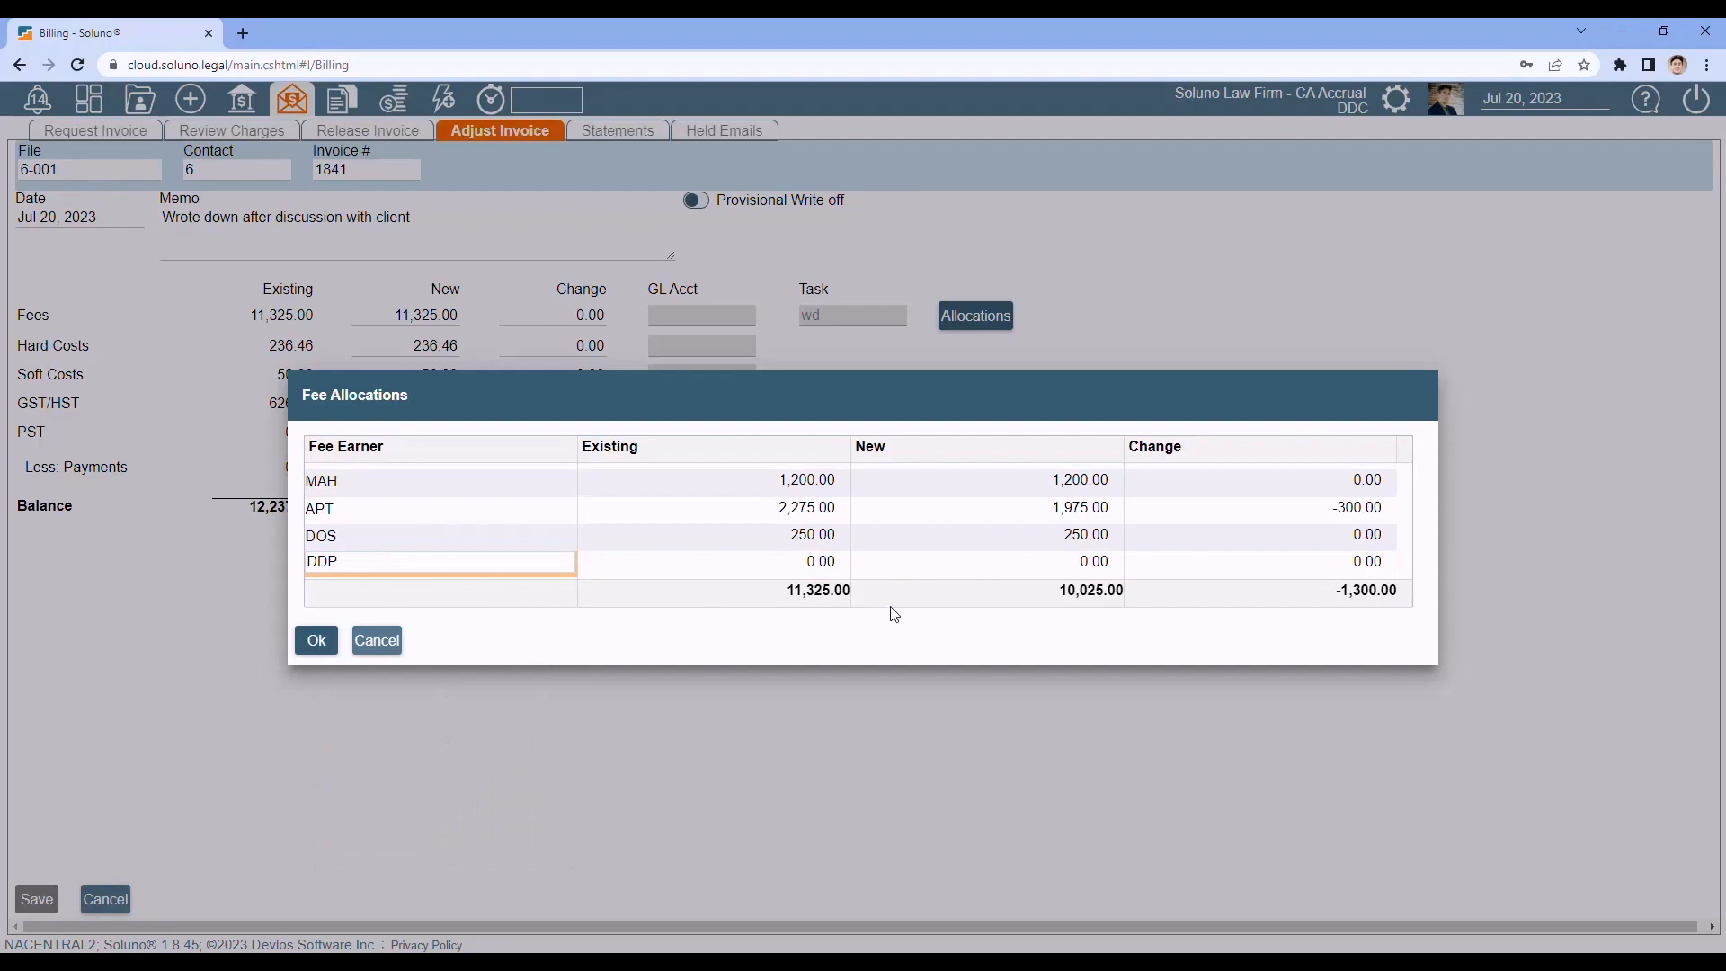
click(1295, 559)
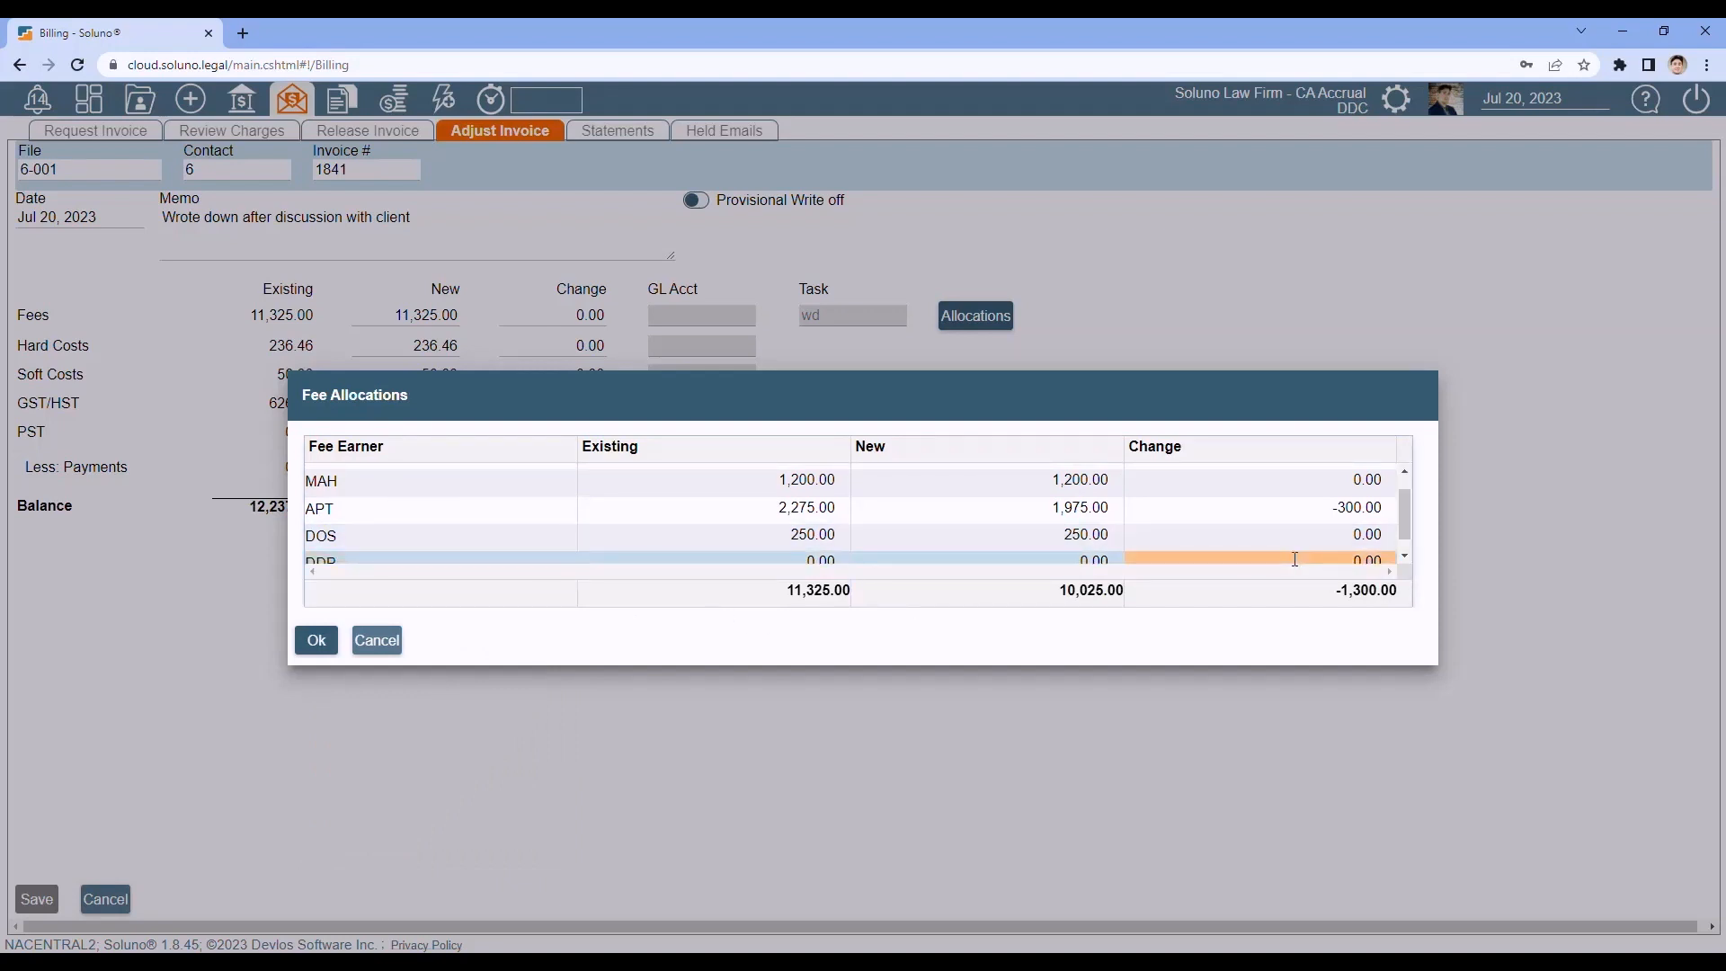
text(25)
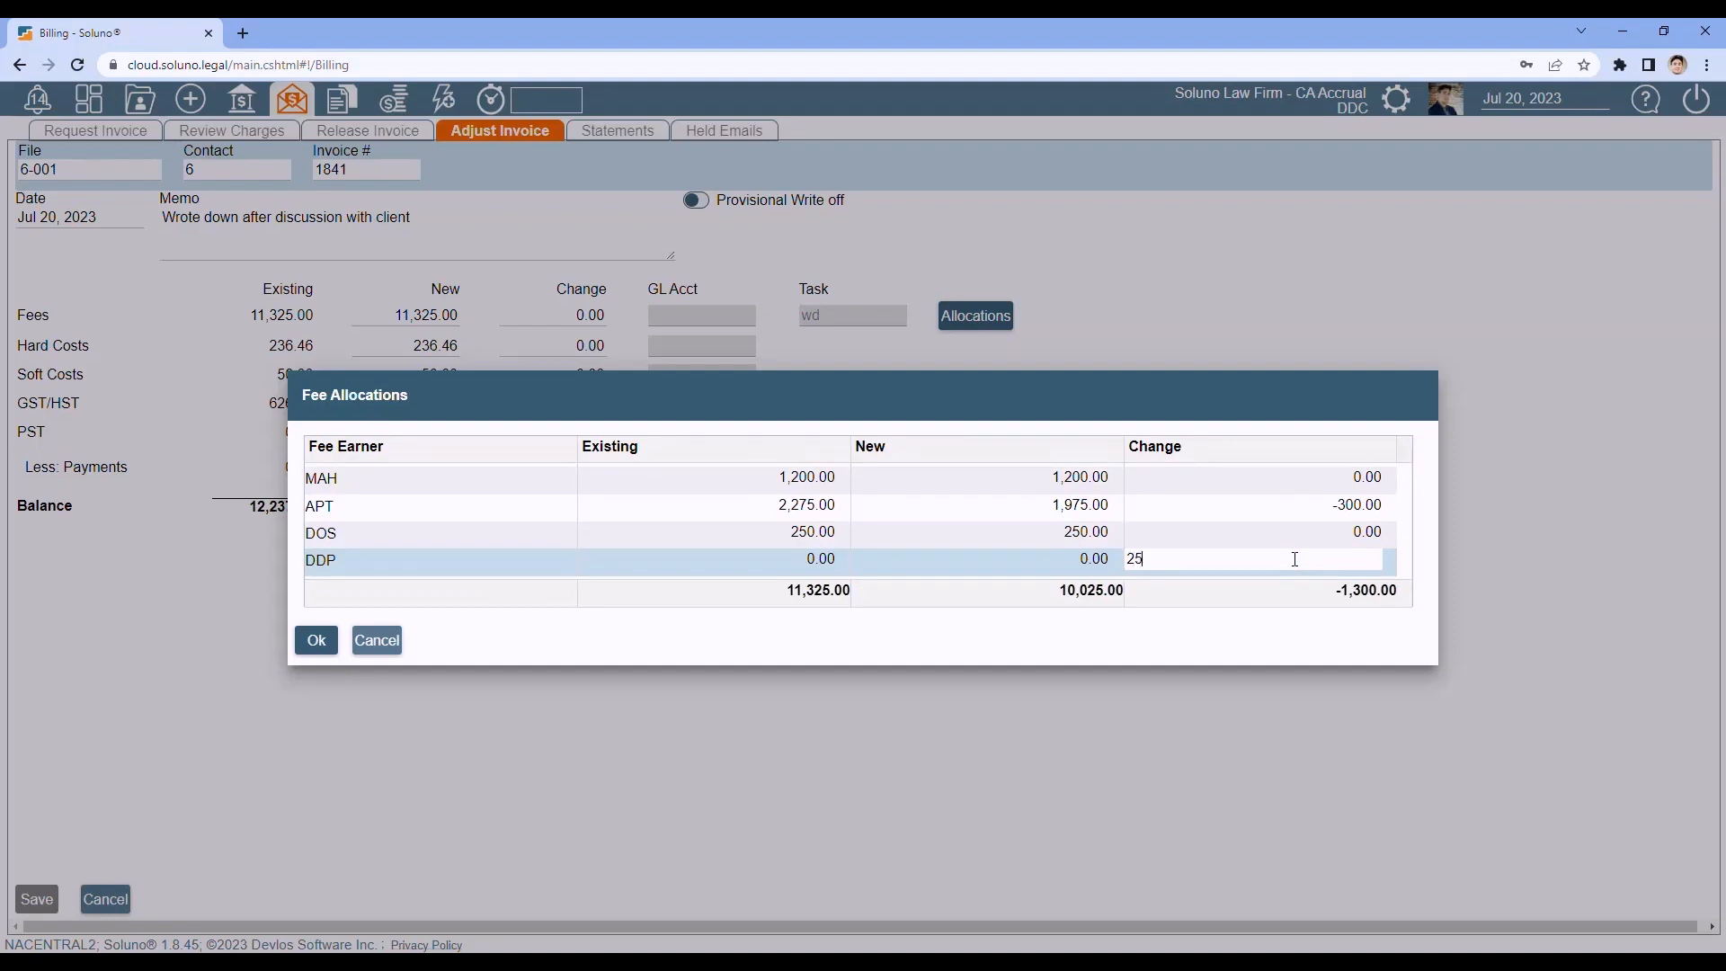
key(Return)
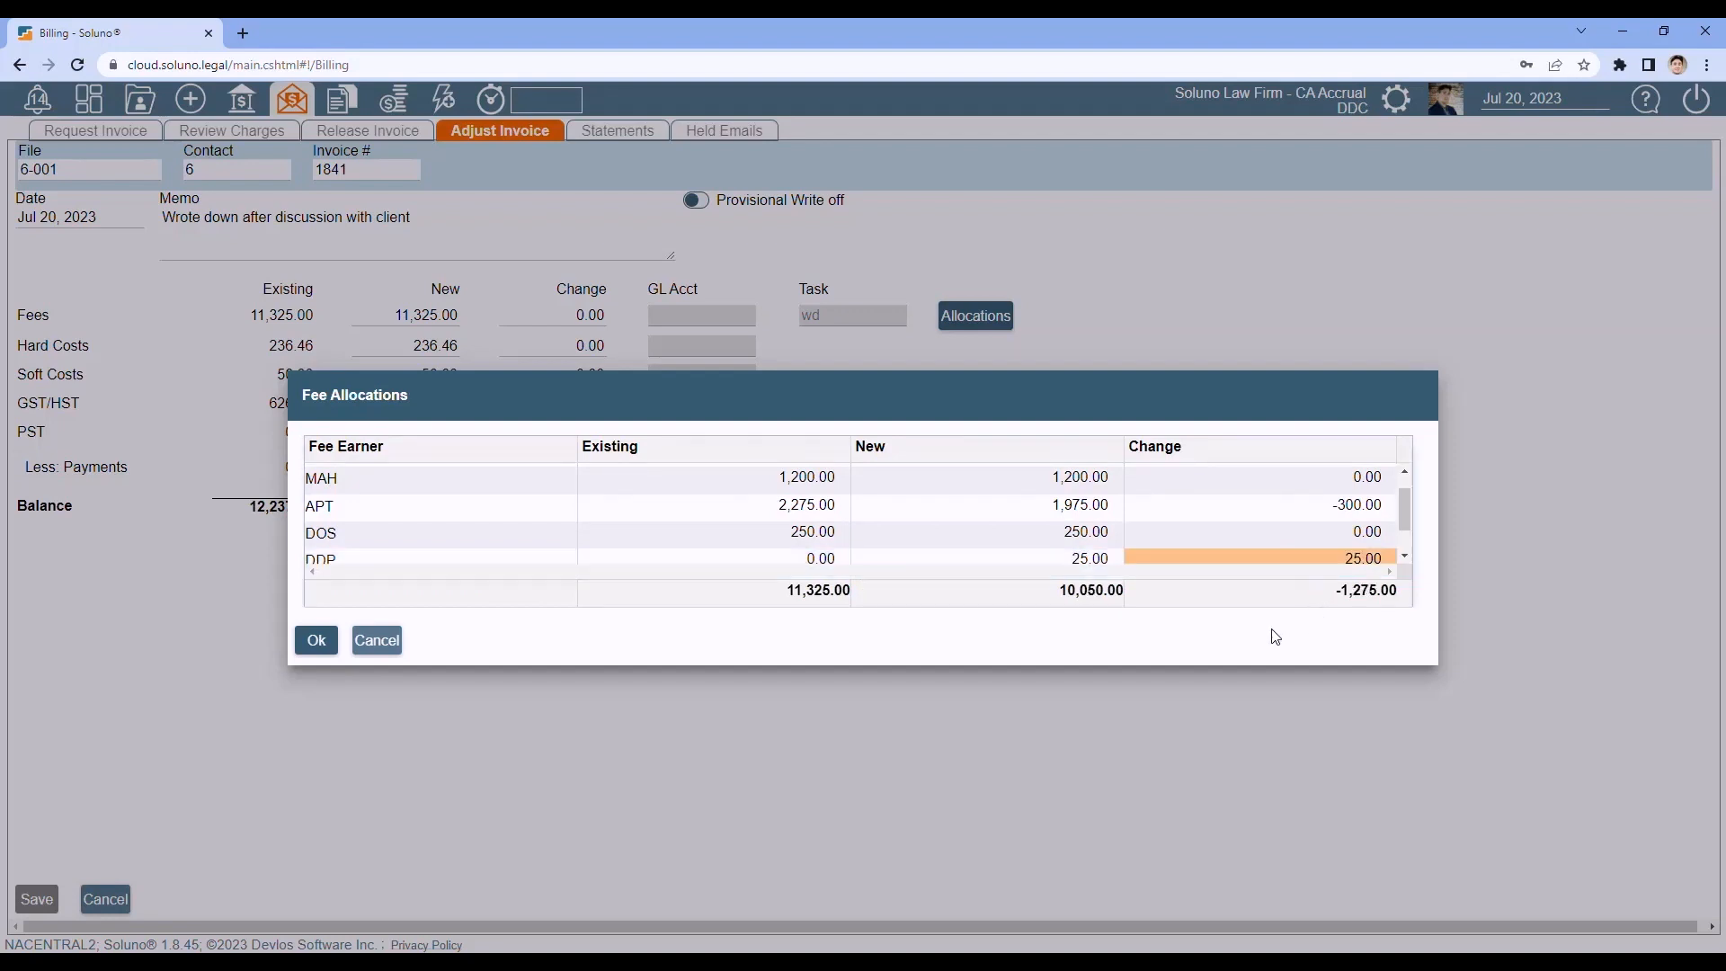
Set the allocation change for fee earner DDP to -25.
click(1299, 556)
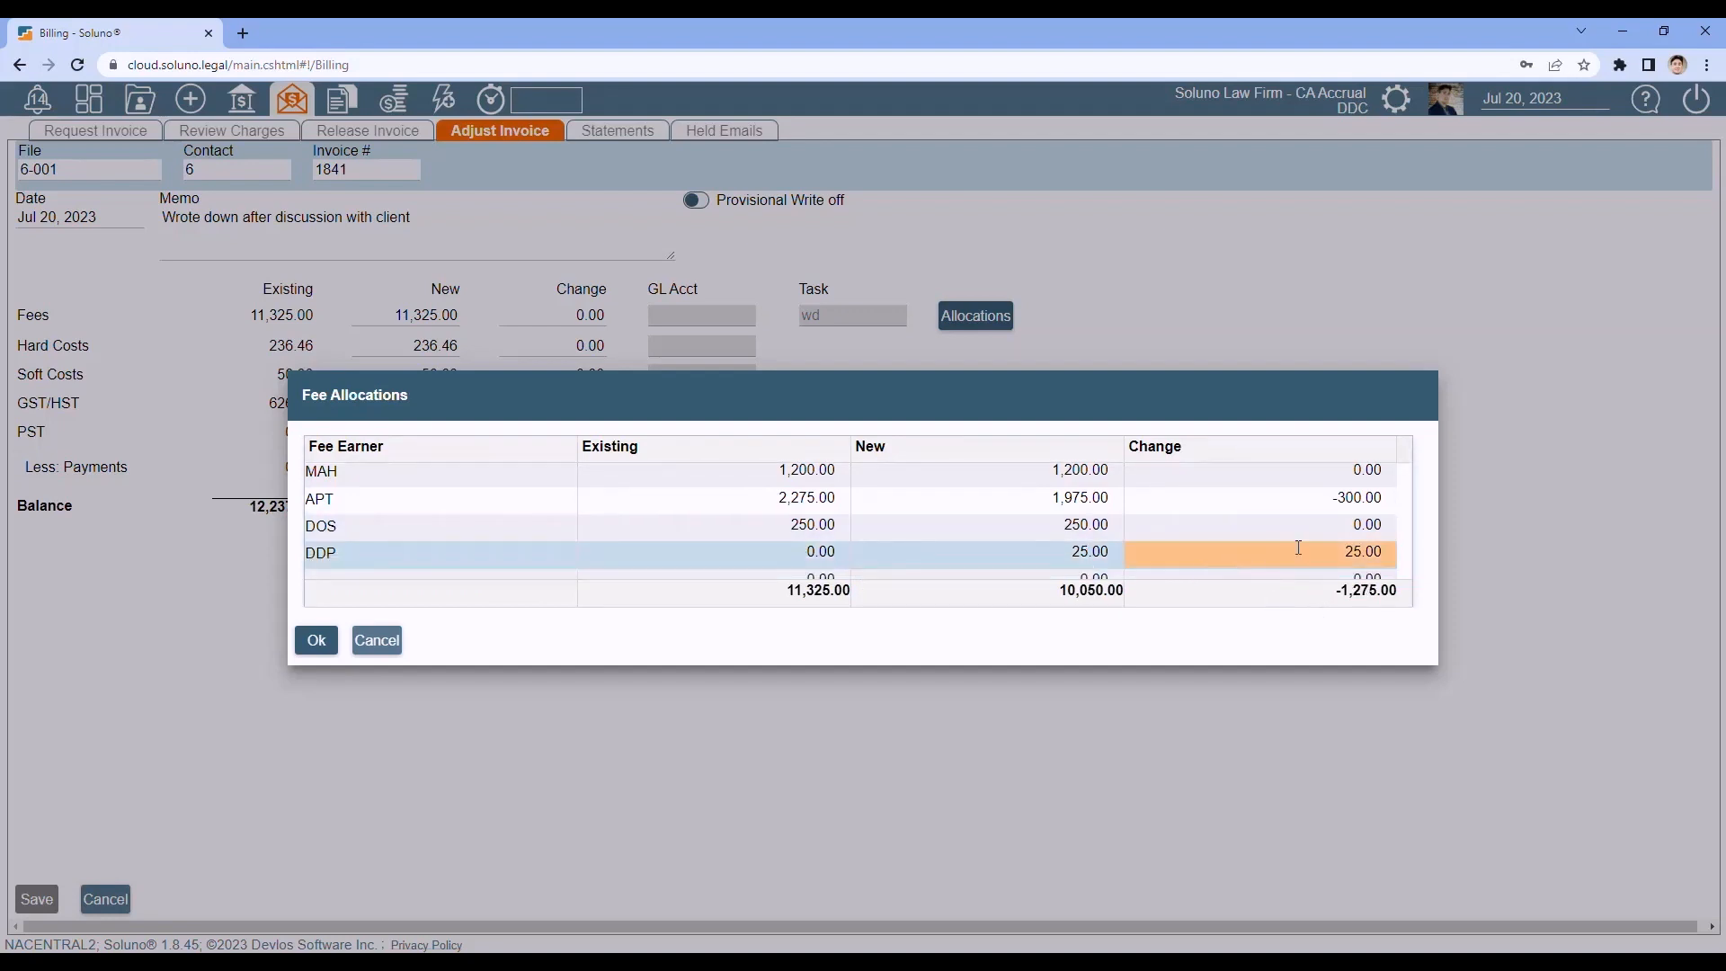
click(1286, 553)
drag(1165, 558, 1096, 555)
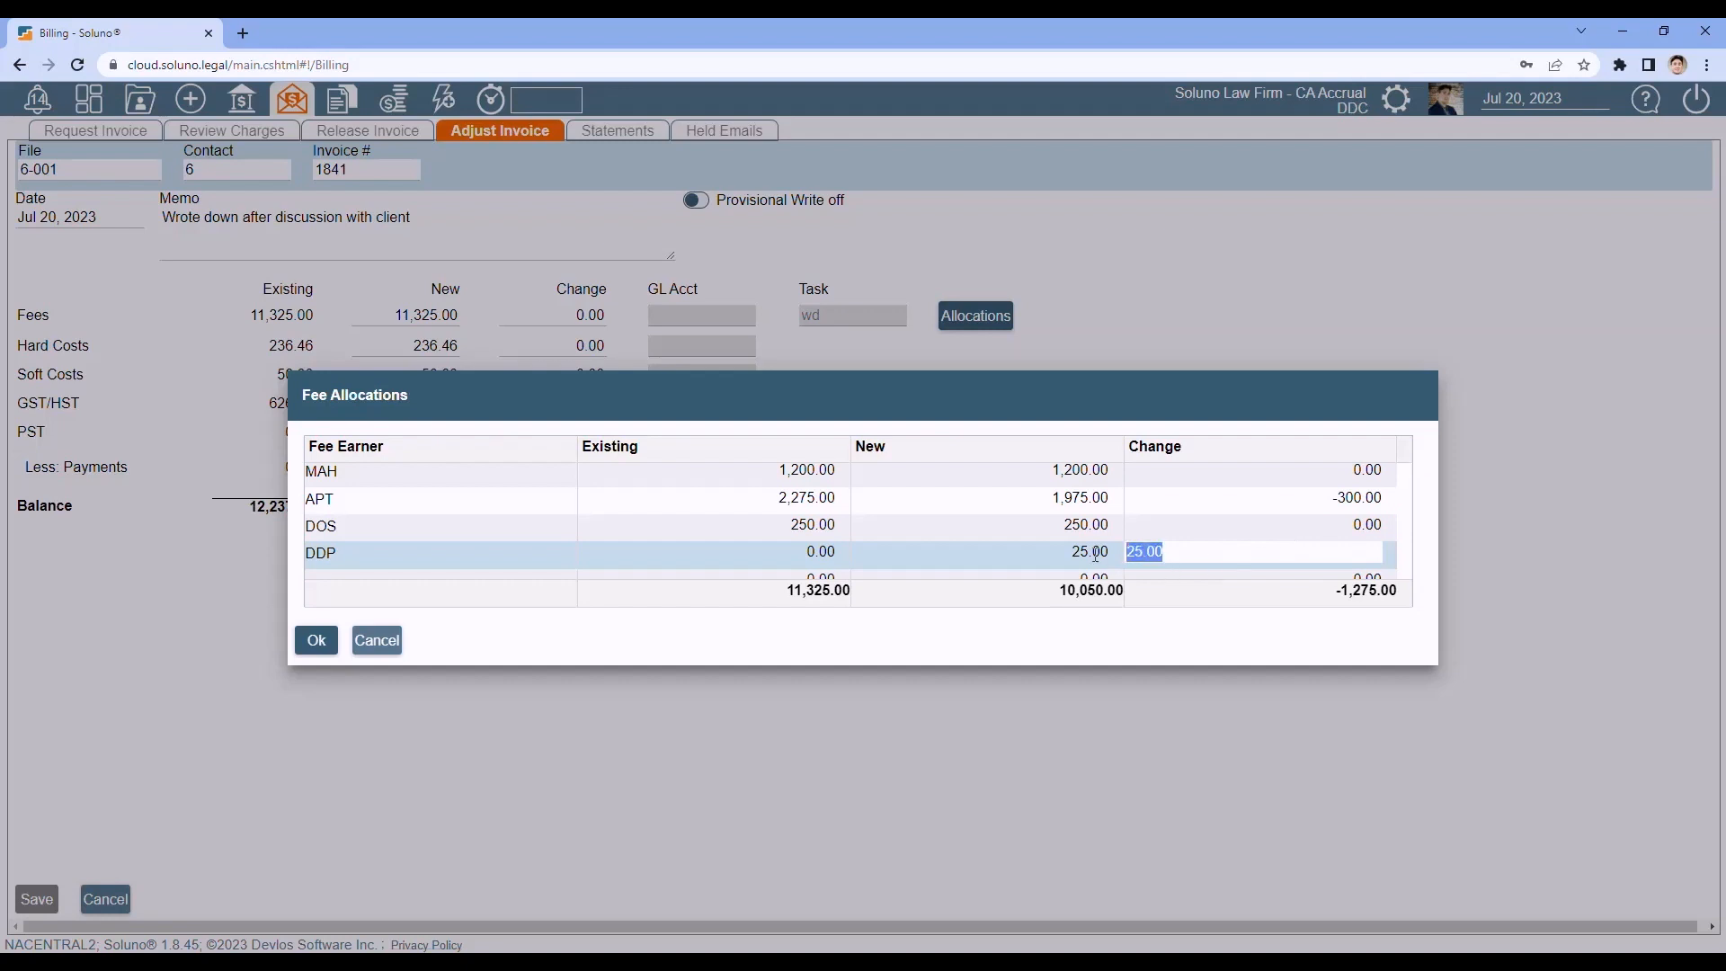
text(-25)
key(Return)
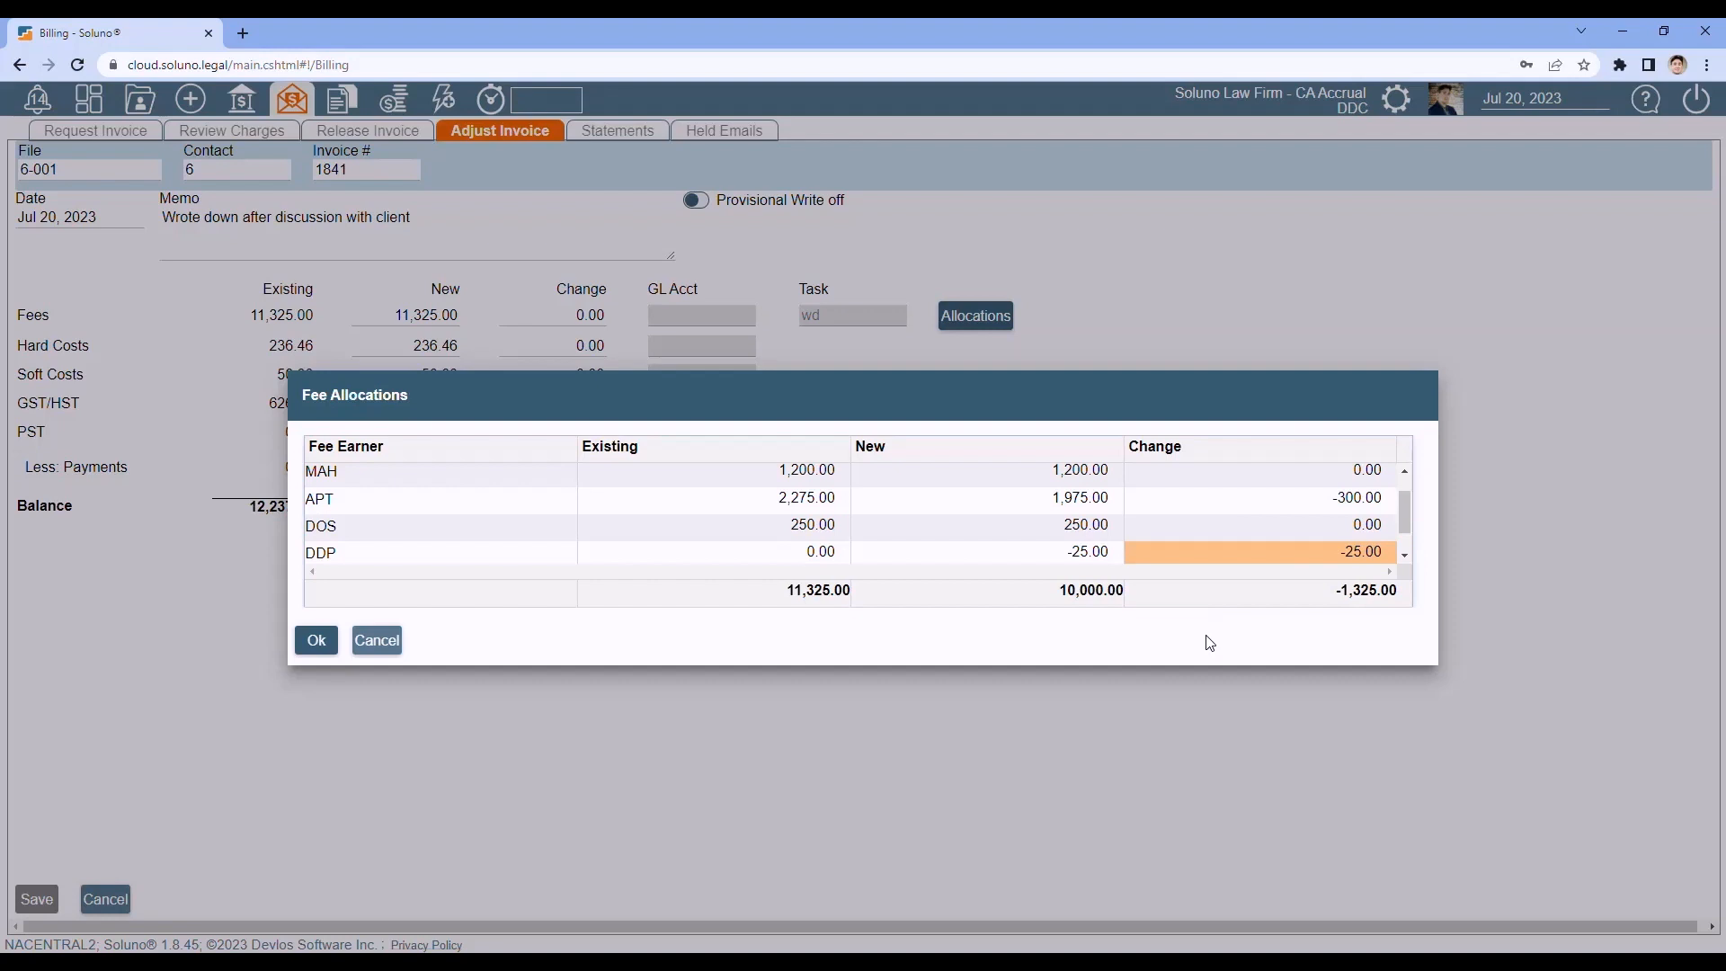
Set the allocation change for fee earner DDP to 50.
click(1201, 554)
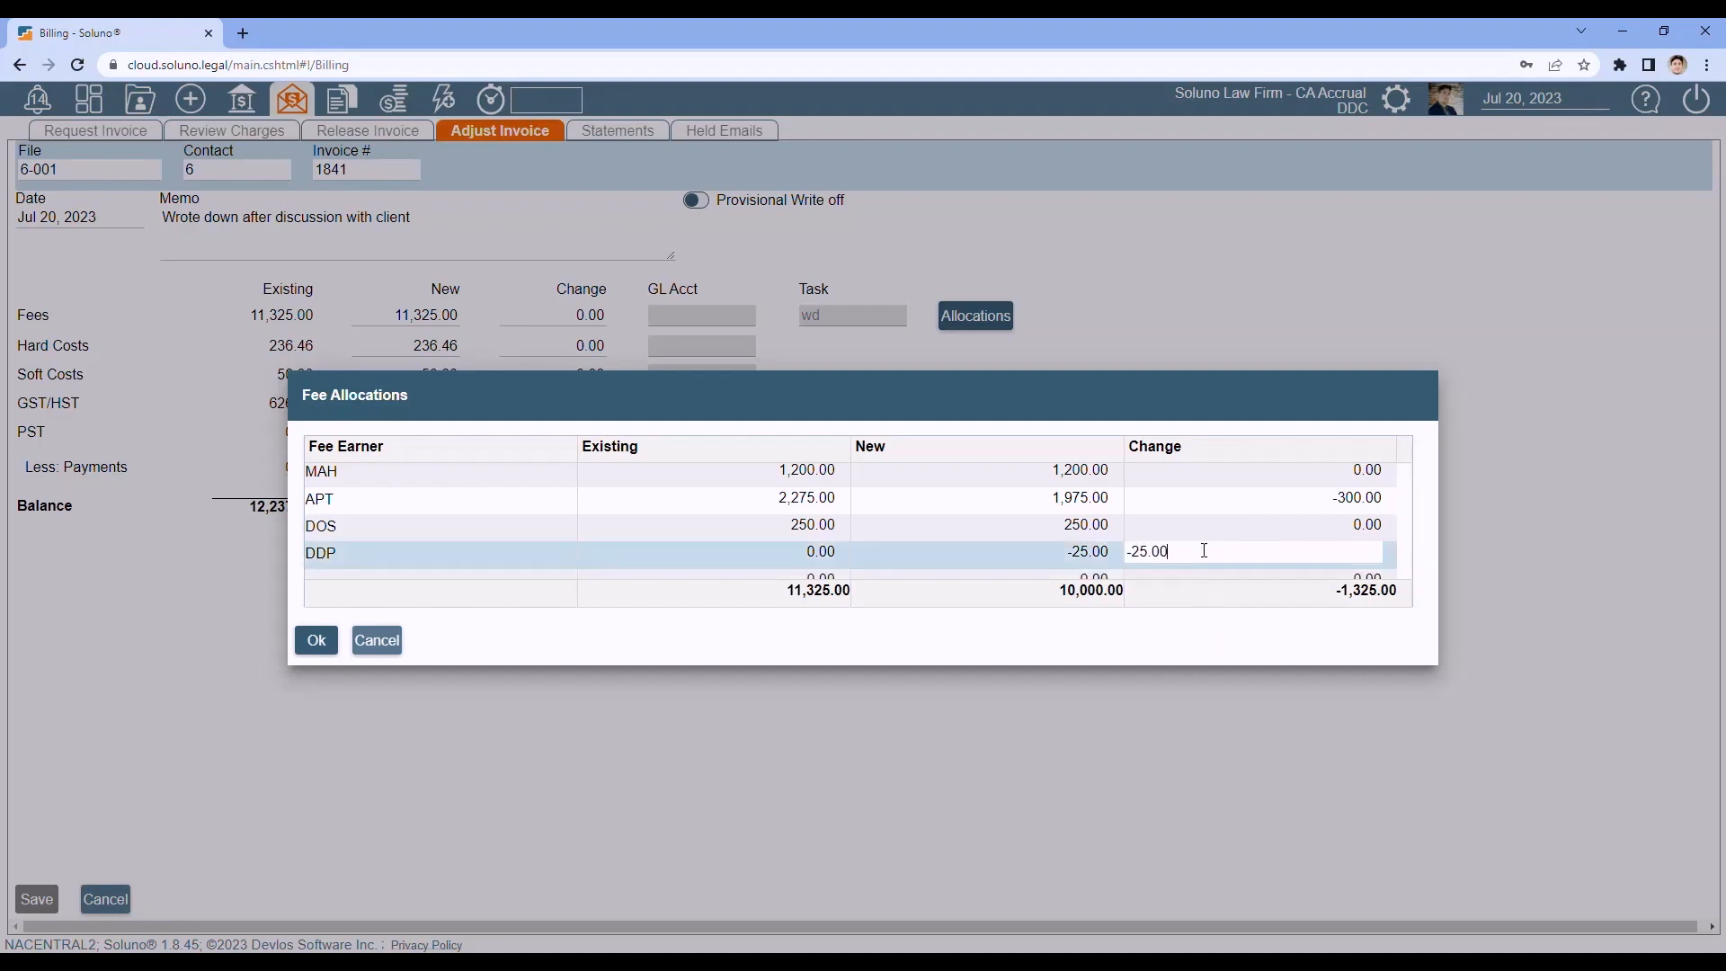
drag(1198, 557, 1110, 563)
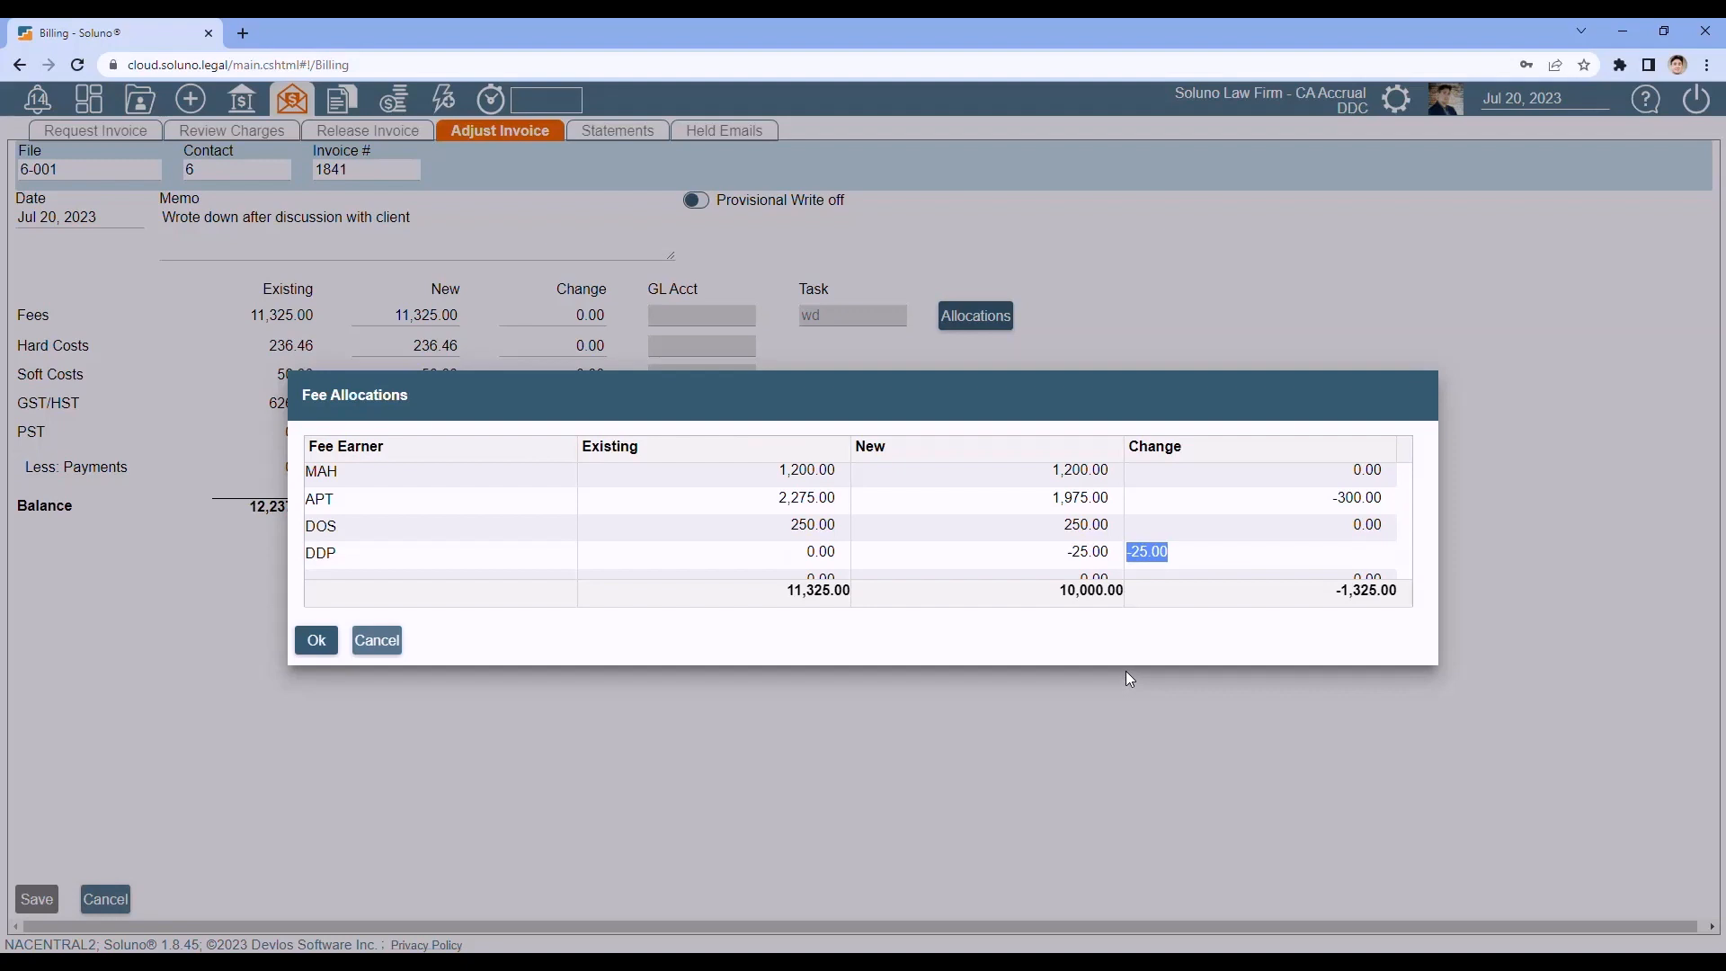
text(50)
key(Return)
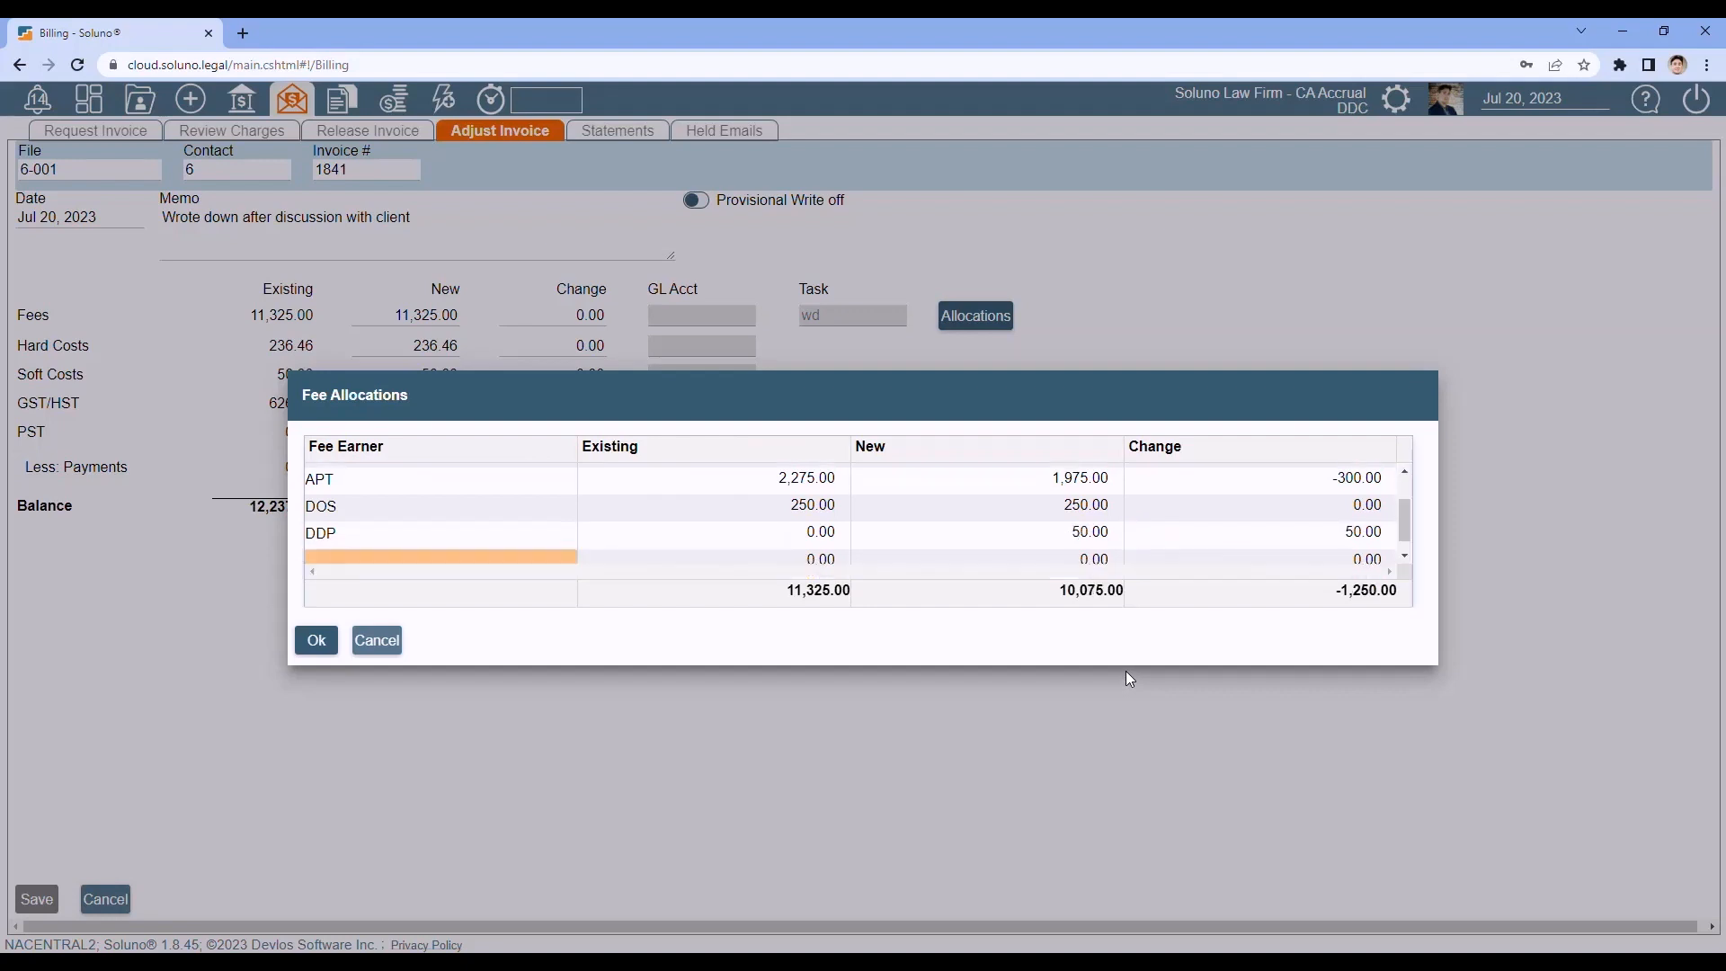
Set the allocation change for fee earner DDC to -1,050.
drag(1408, 531, 1399, 477)
click(1335, 475)
click(1335, 476)
click(1163, 477)
key(BackSpace)
text(50.00)
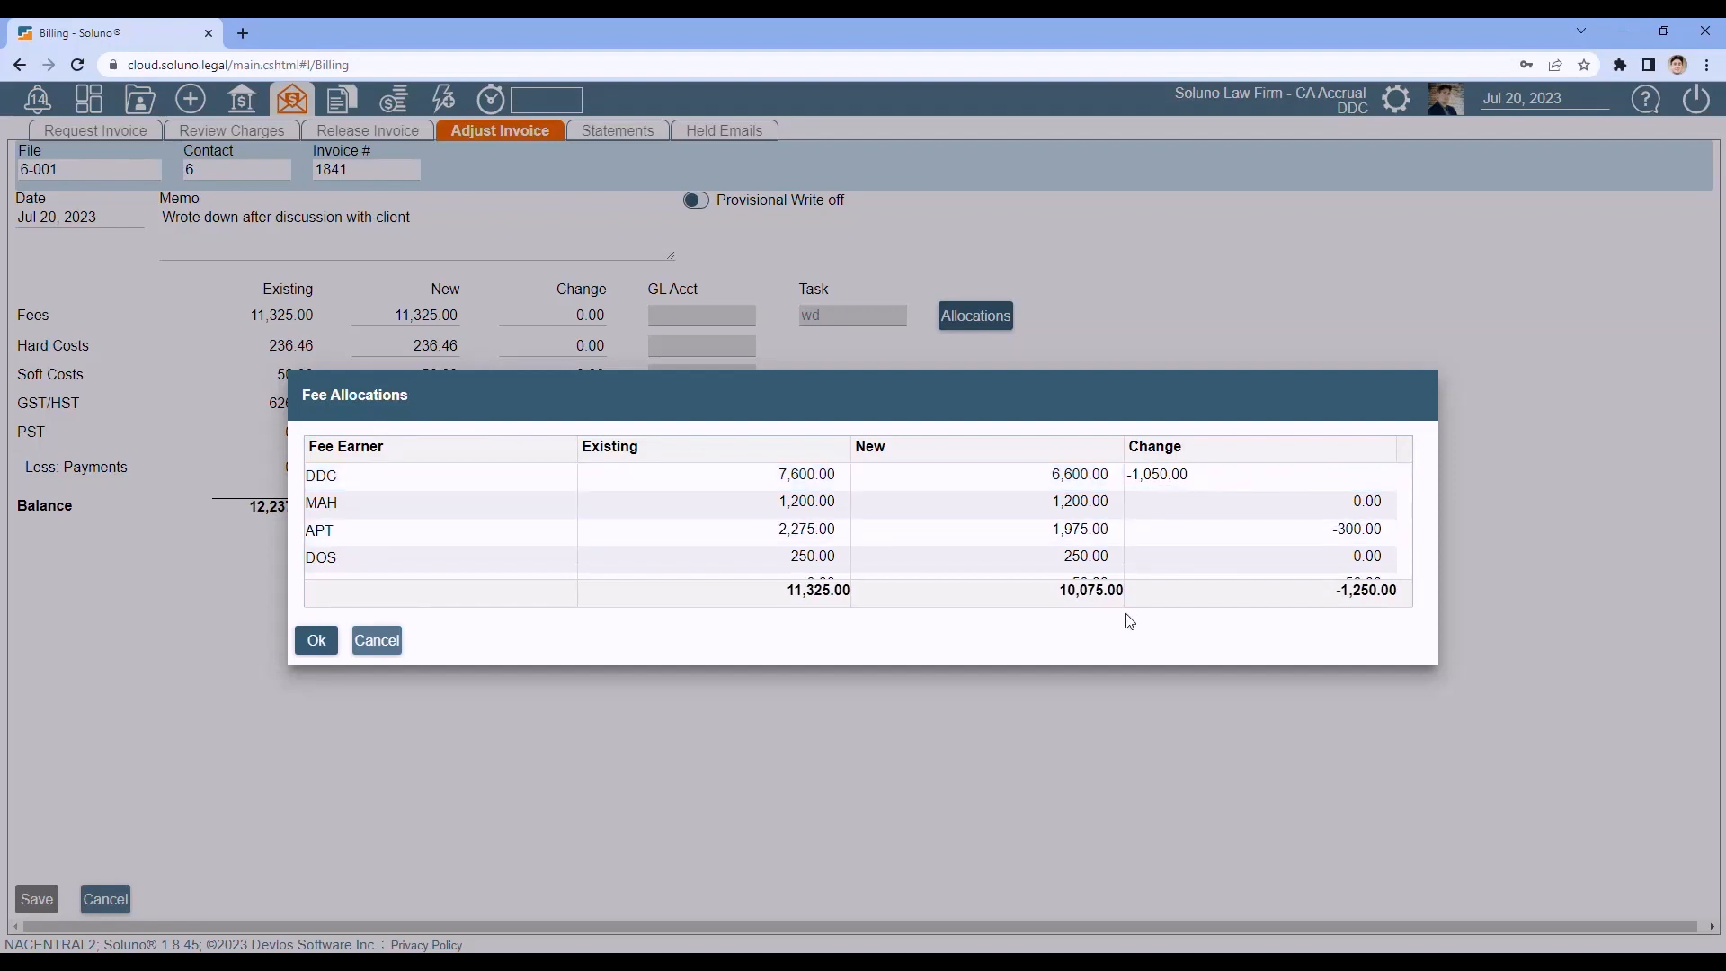
key(Return)
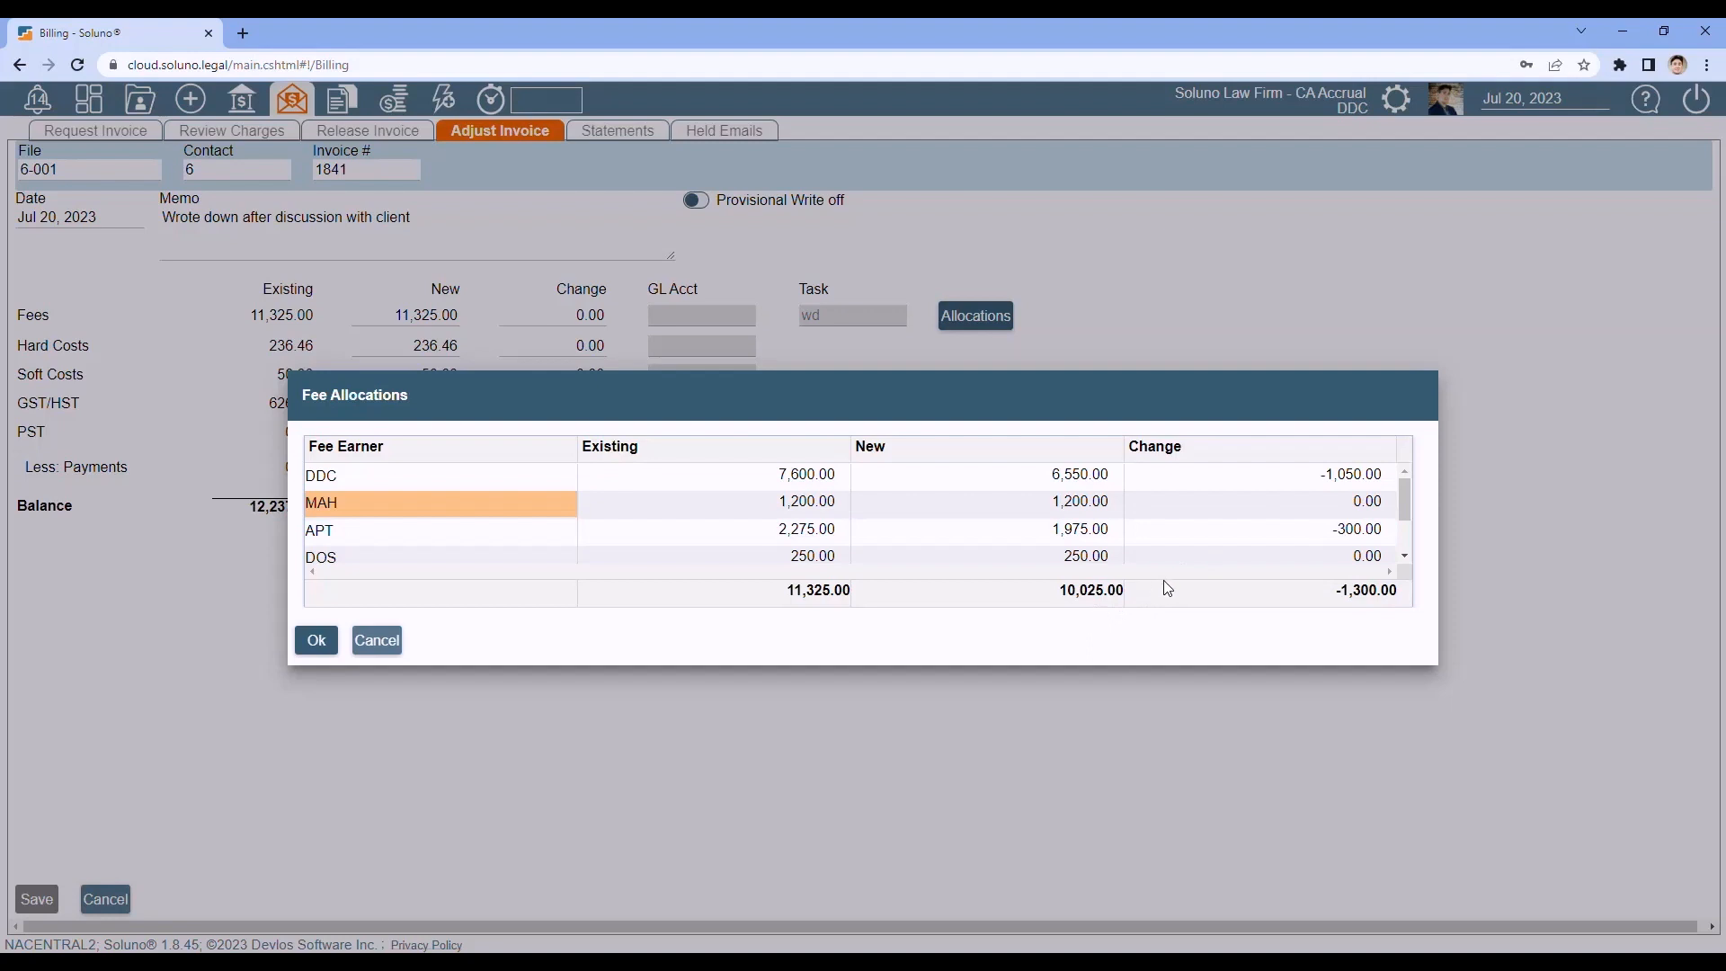
Set the allocation change for fee earner DDC to -1,075 and accept the fee allocations.
click(1187, 475)
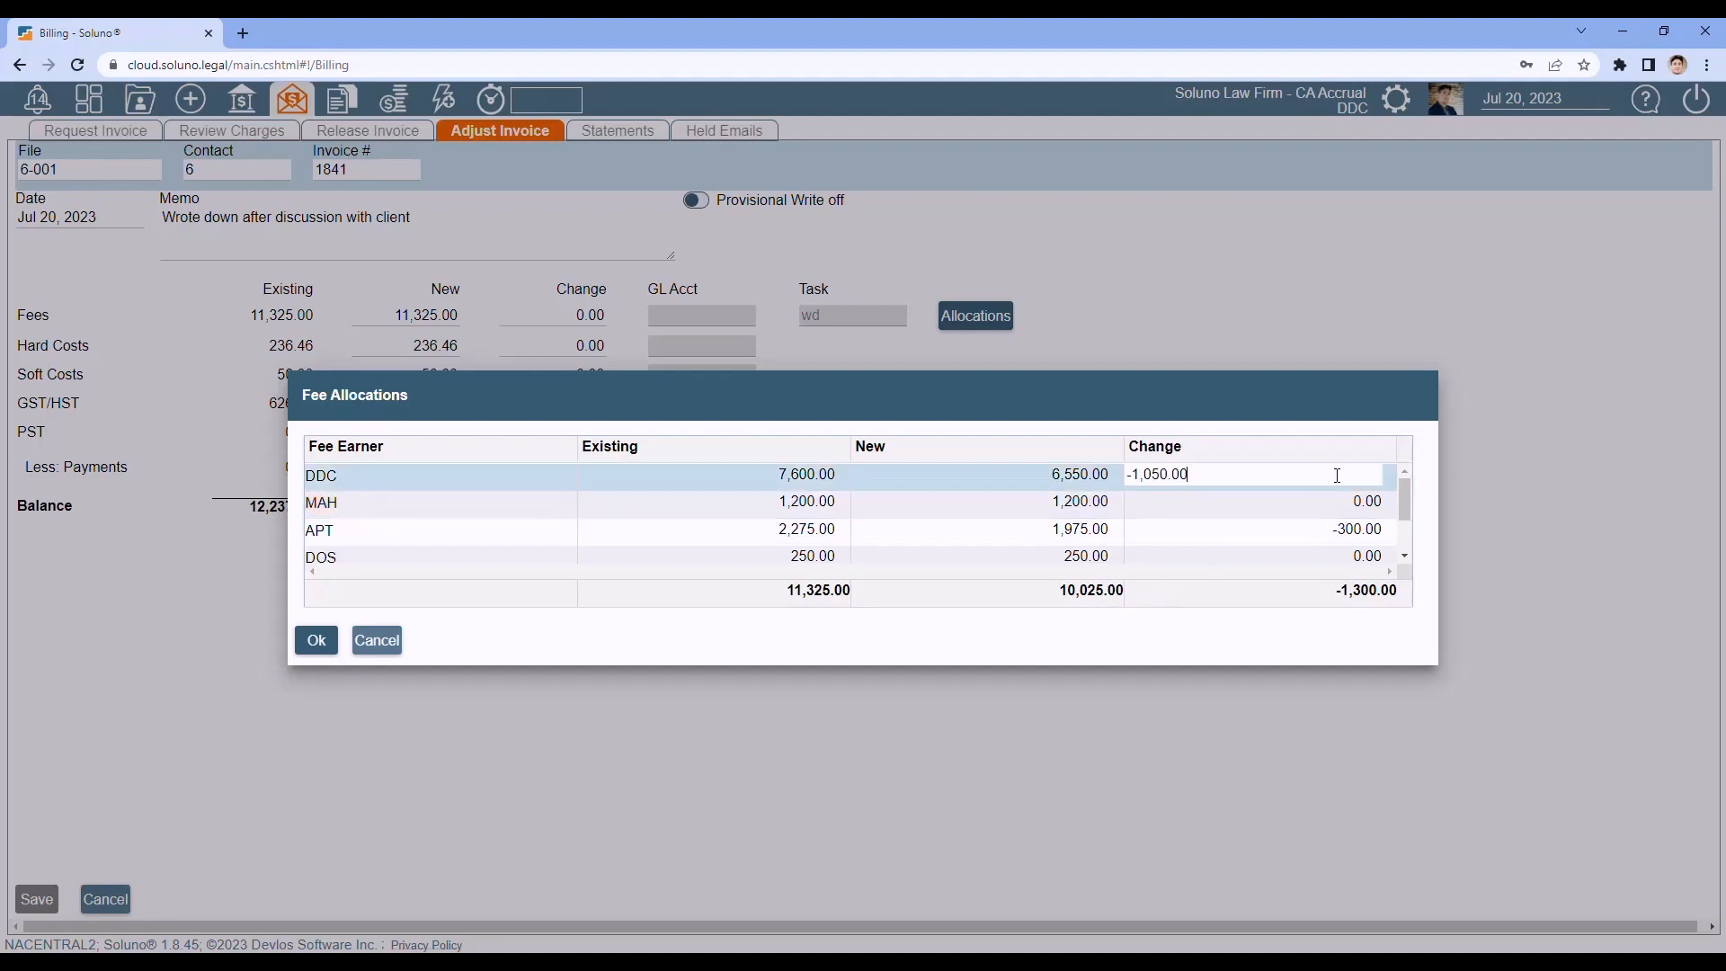
key(BackSpace)
key(BackSpace)
text(75)
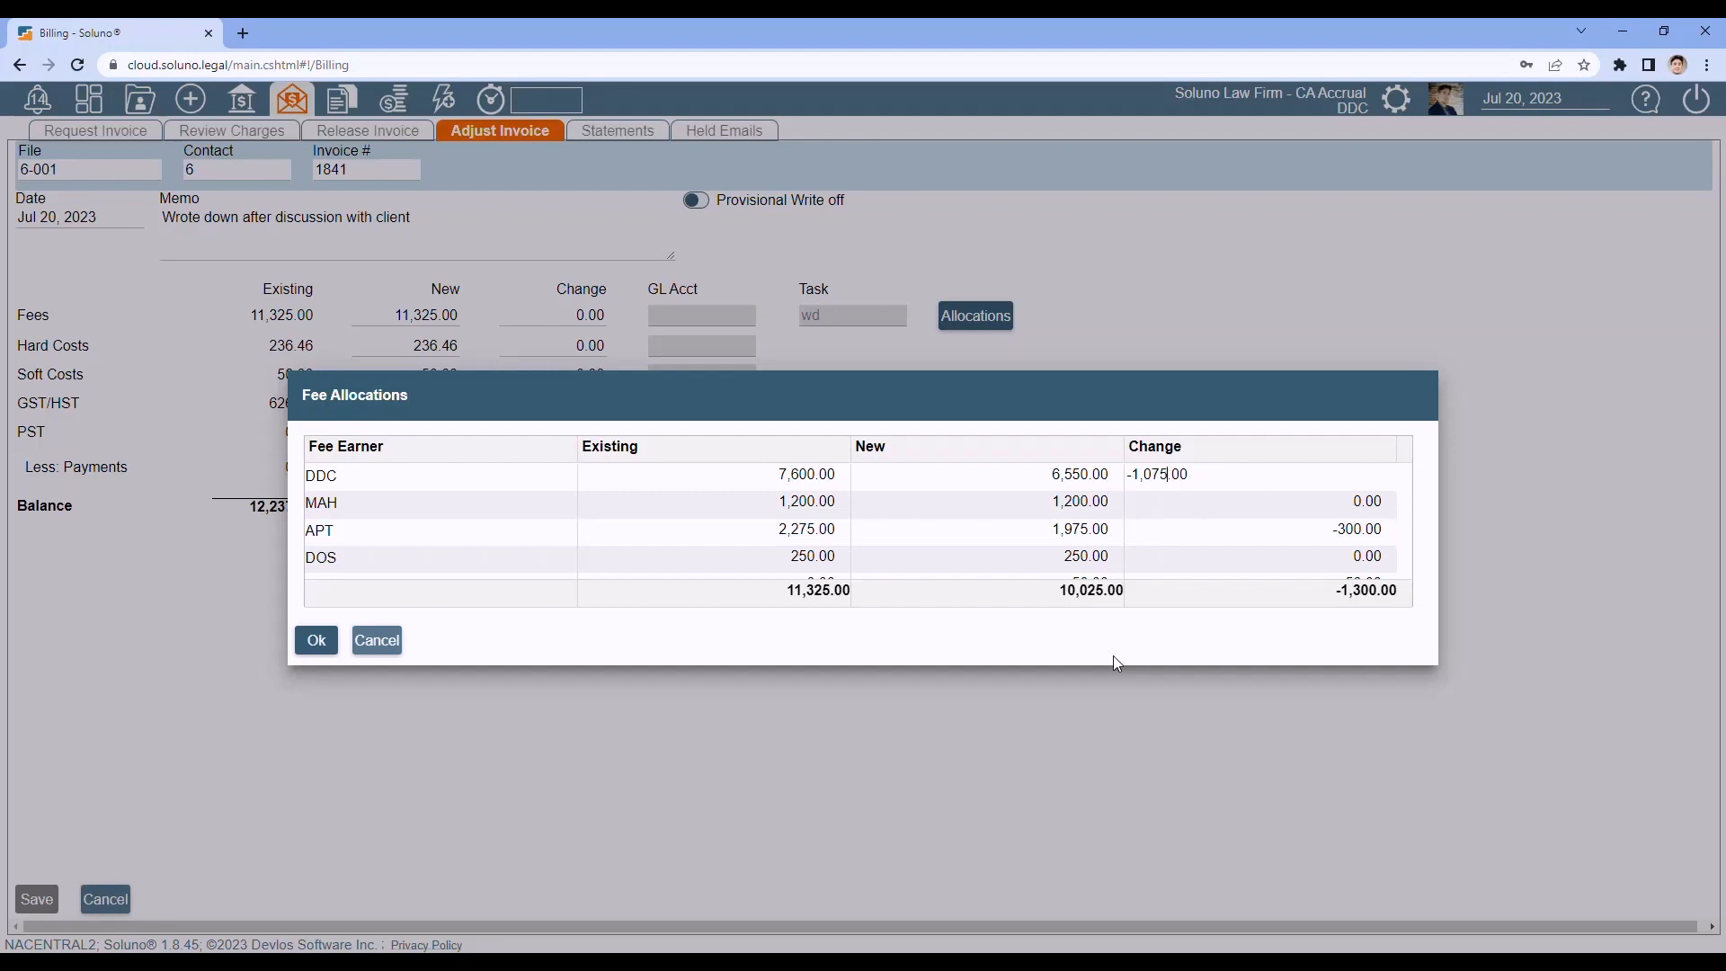
key(Return)
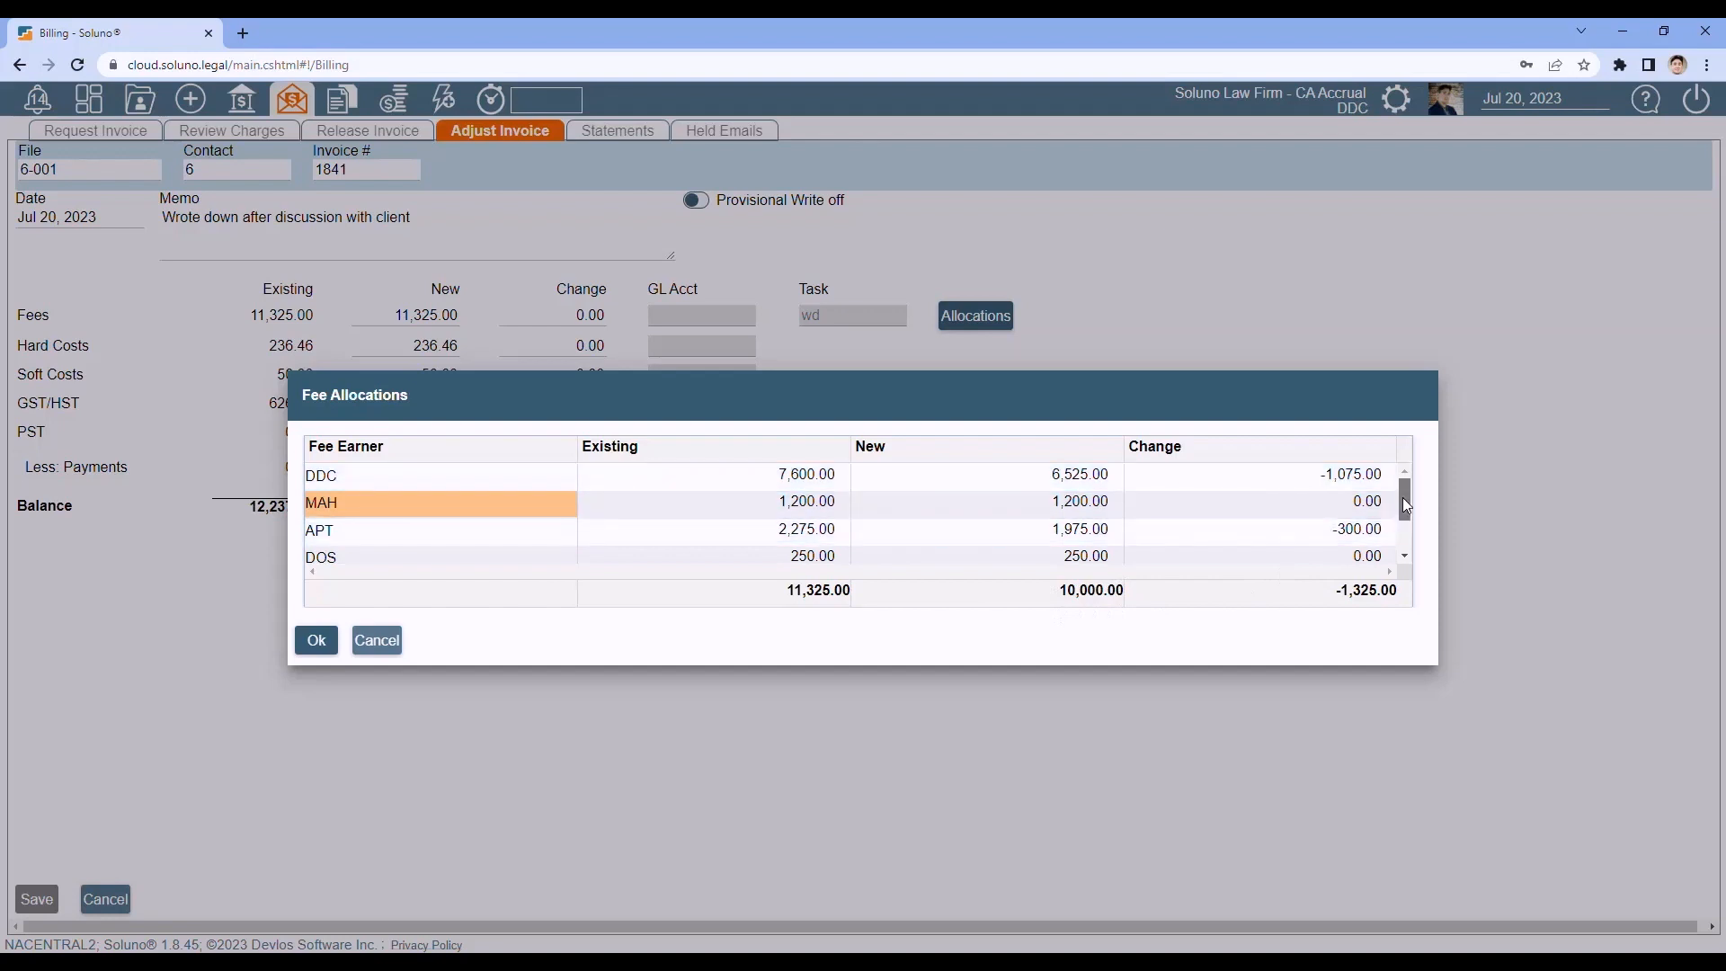
mouse_move(1406, 504)
mouse_down()
mouse_move(1412, 545)
mouse_move(1410, 485)
mouse_up()
click(317, 640)
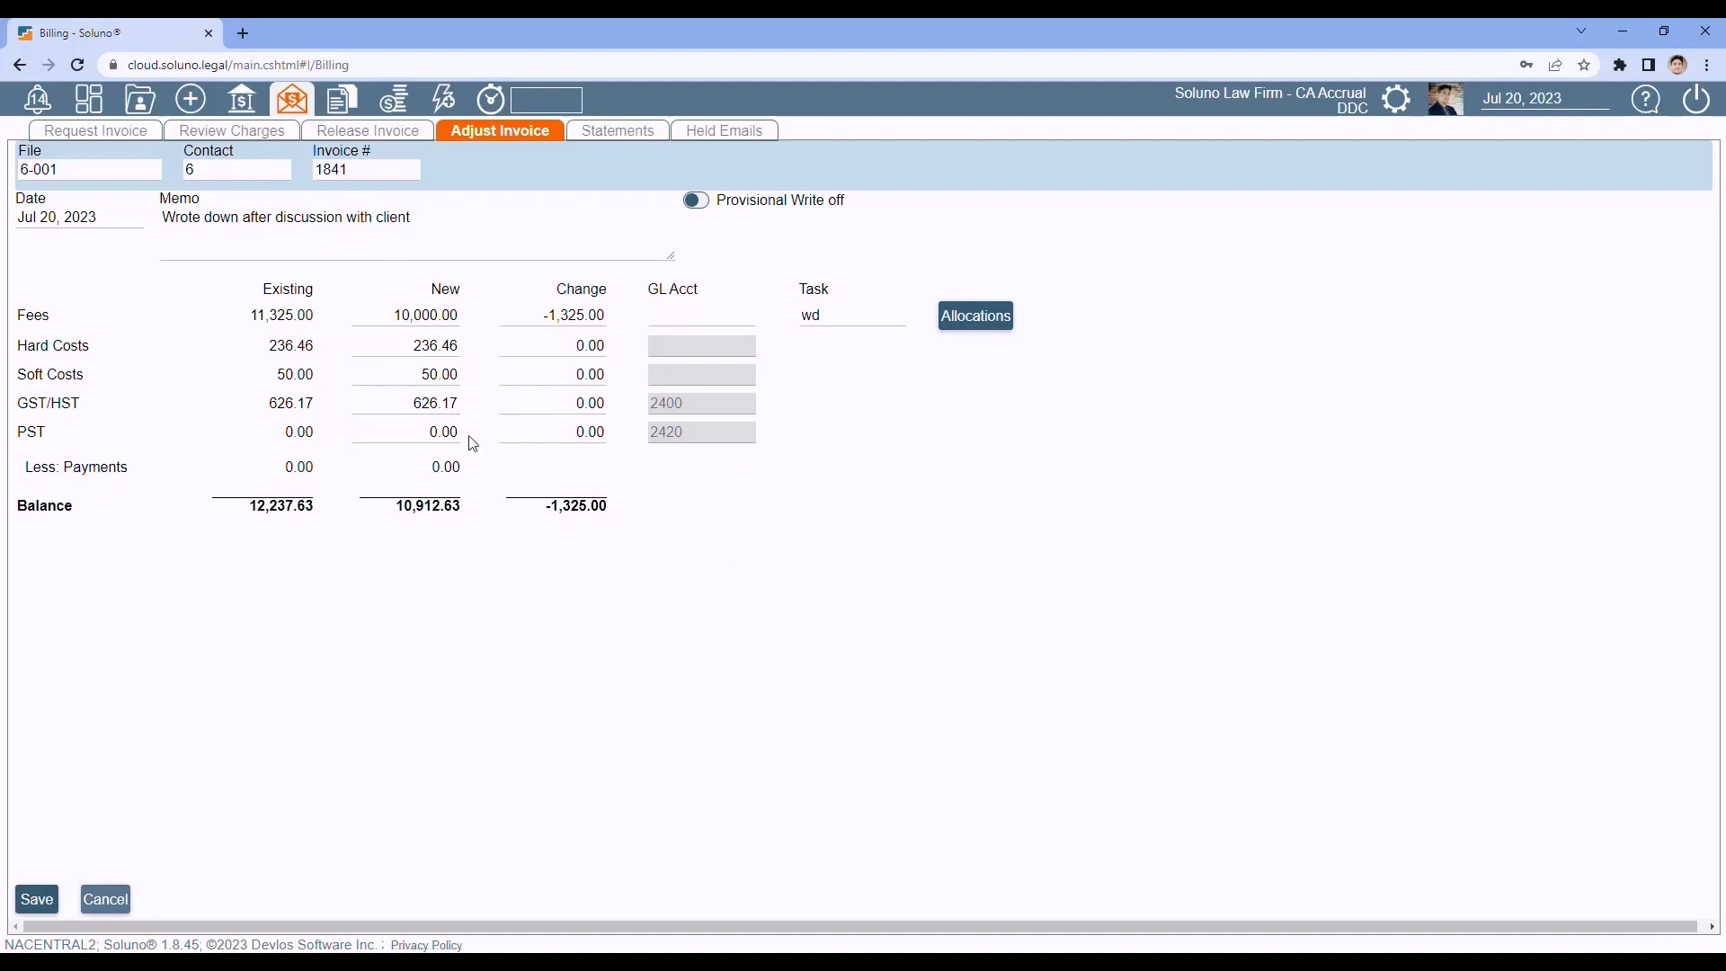
Enter a GST/HST change of -50 on the invoice adjustment.
click(560, 407)
text(-50)
key(Tab)
Enter a hard costs change of -36 and assign it to the Bad Debt - Disbursements account, 5080.dis.
click(550, 347)
text(-3)
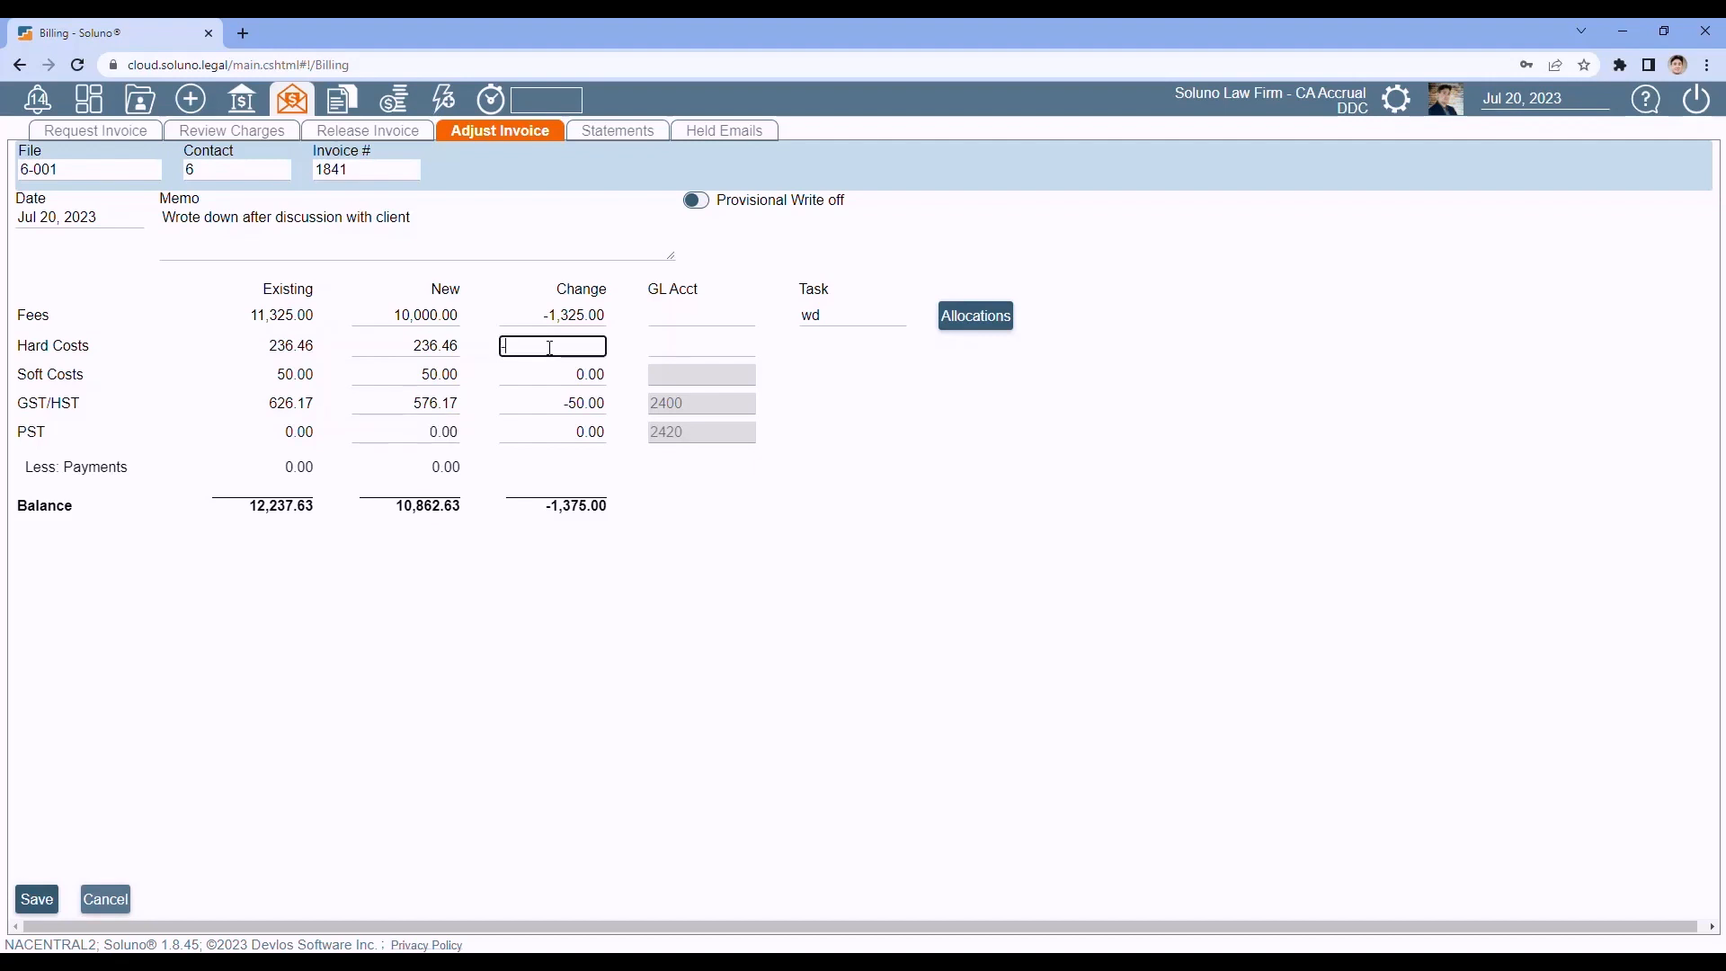
text(6)
key(Tab)
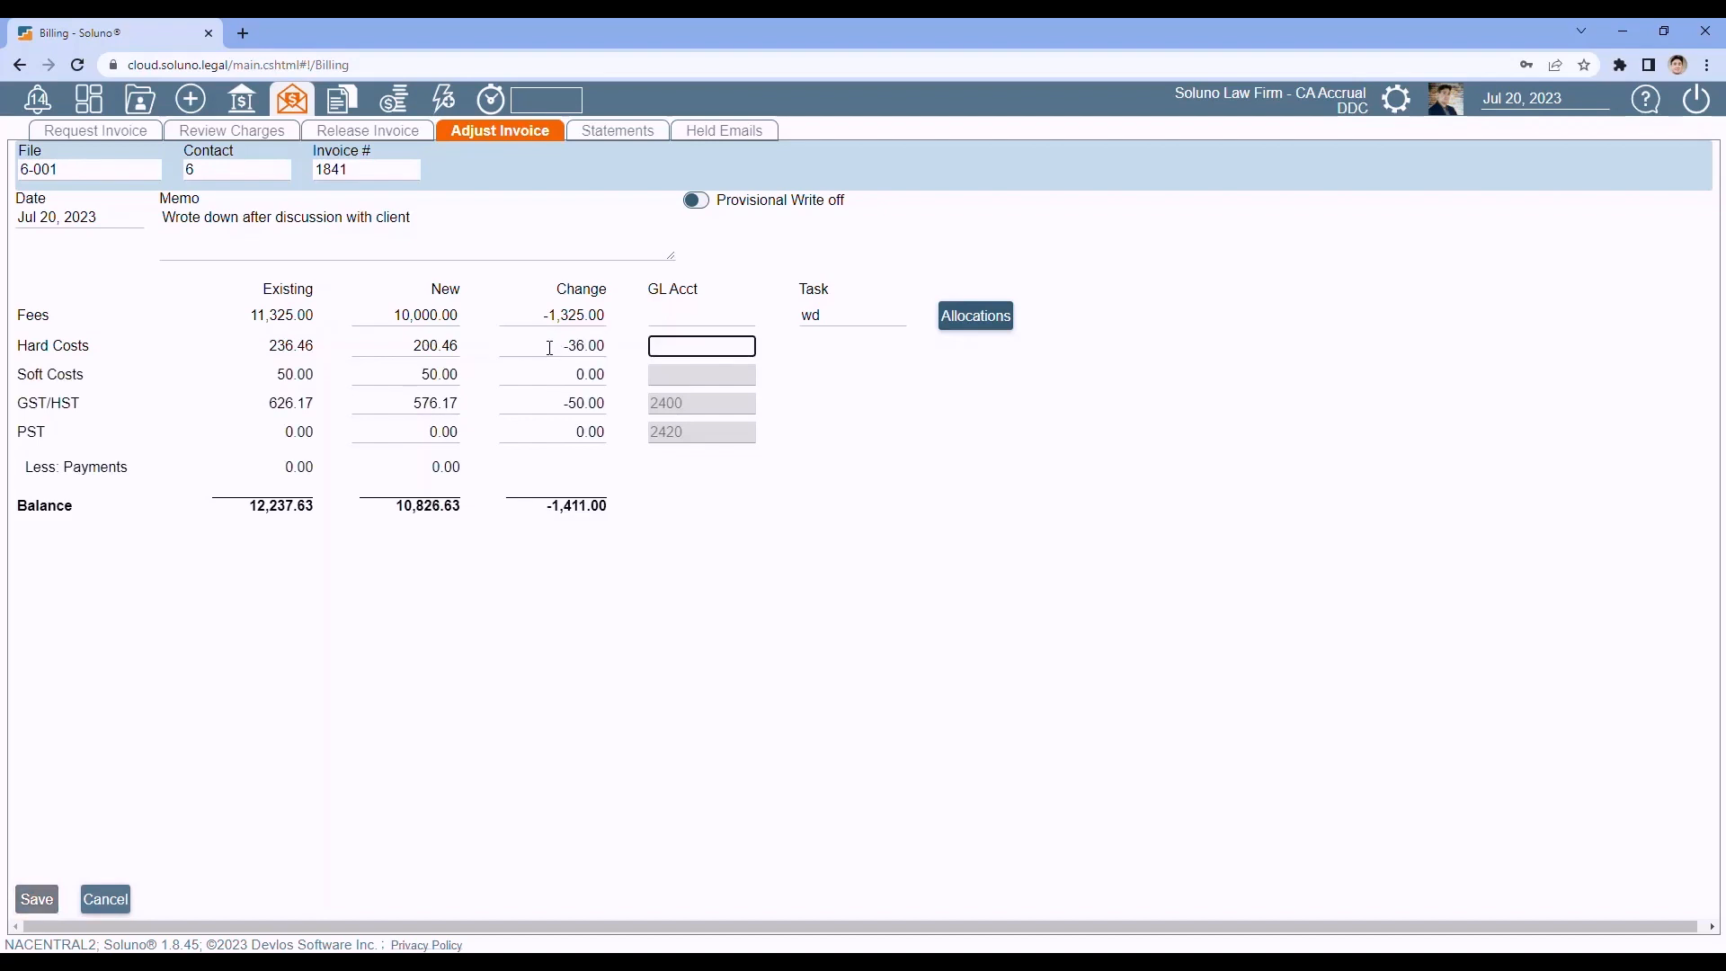
click(674, 349)
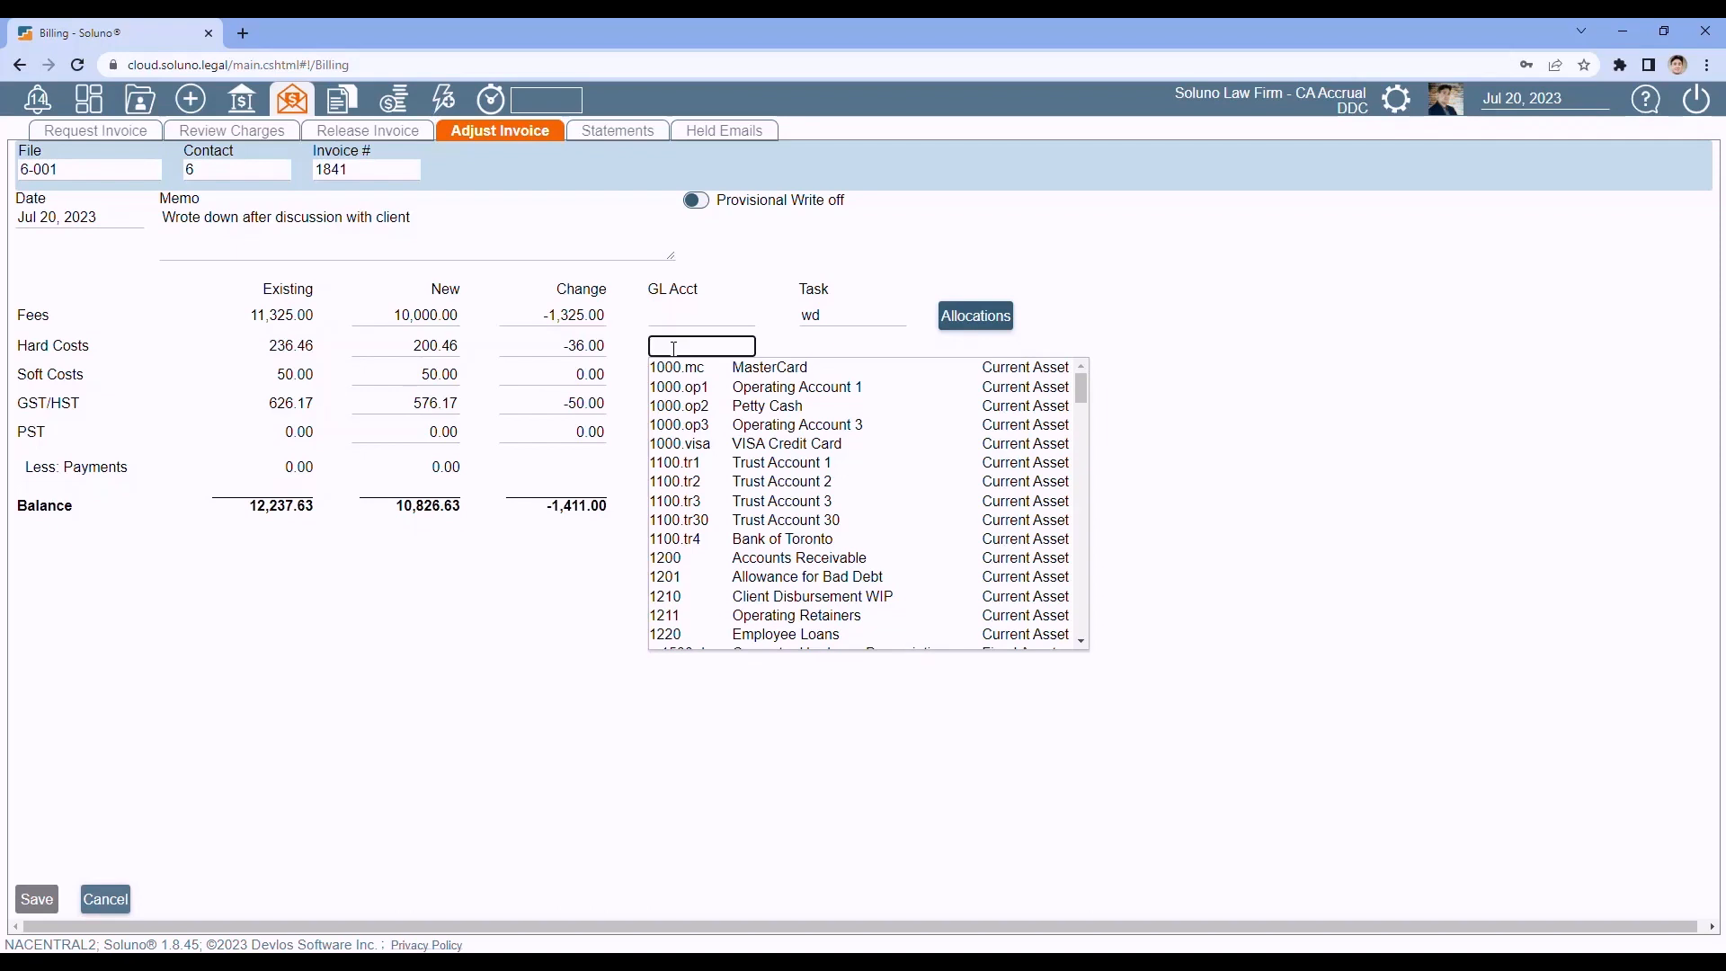
text(bad)
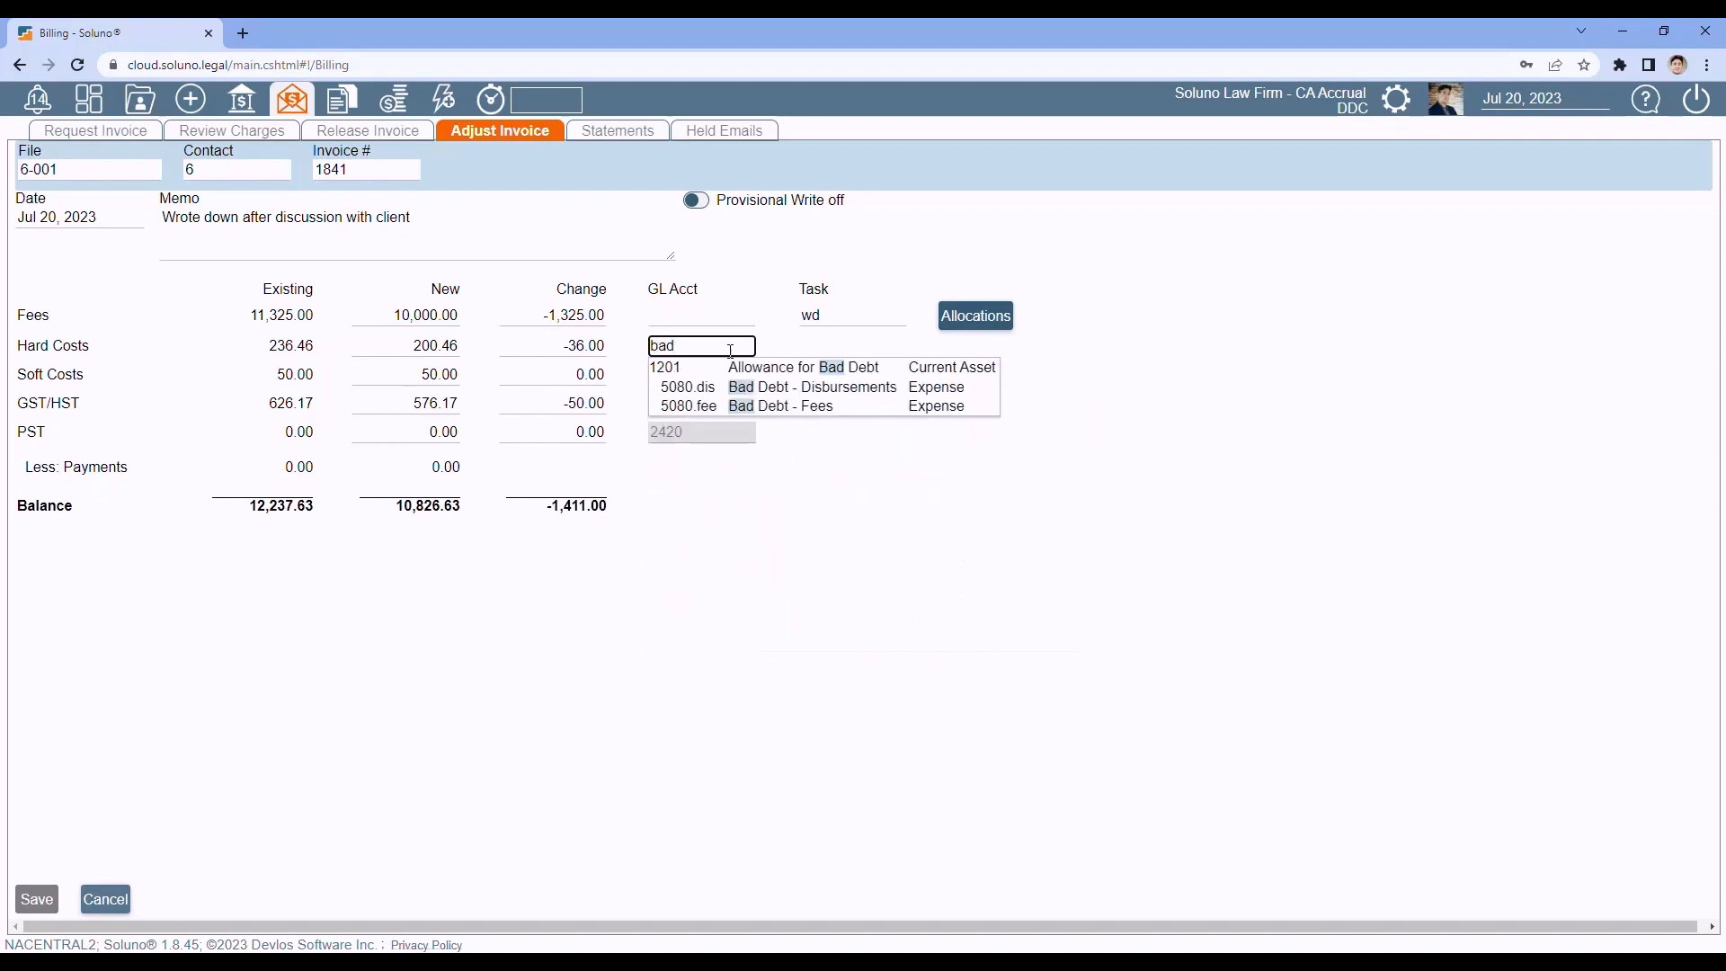
click(791, 389)
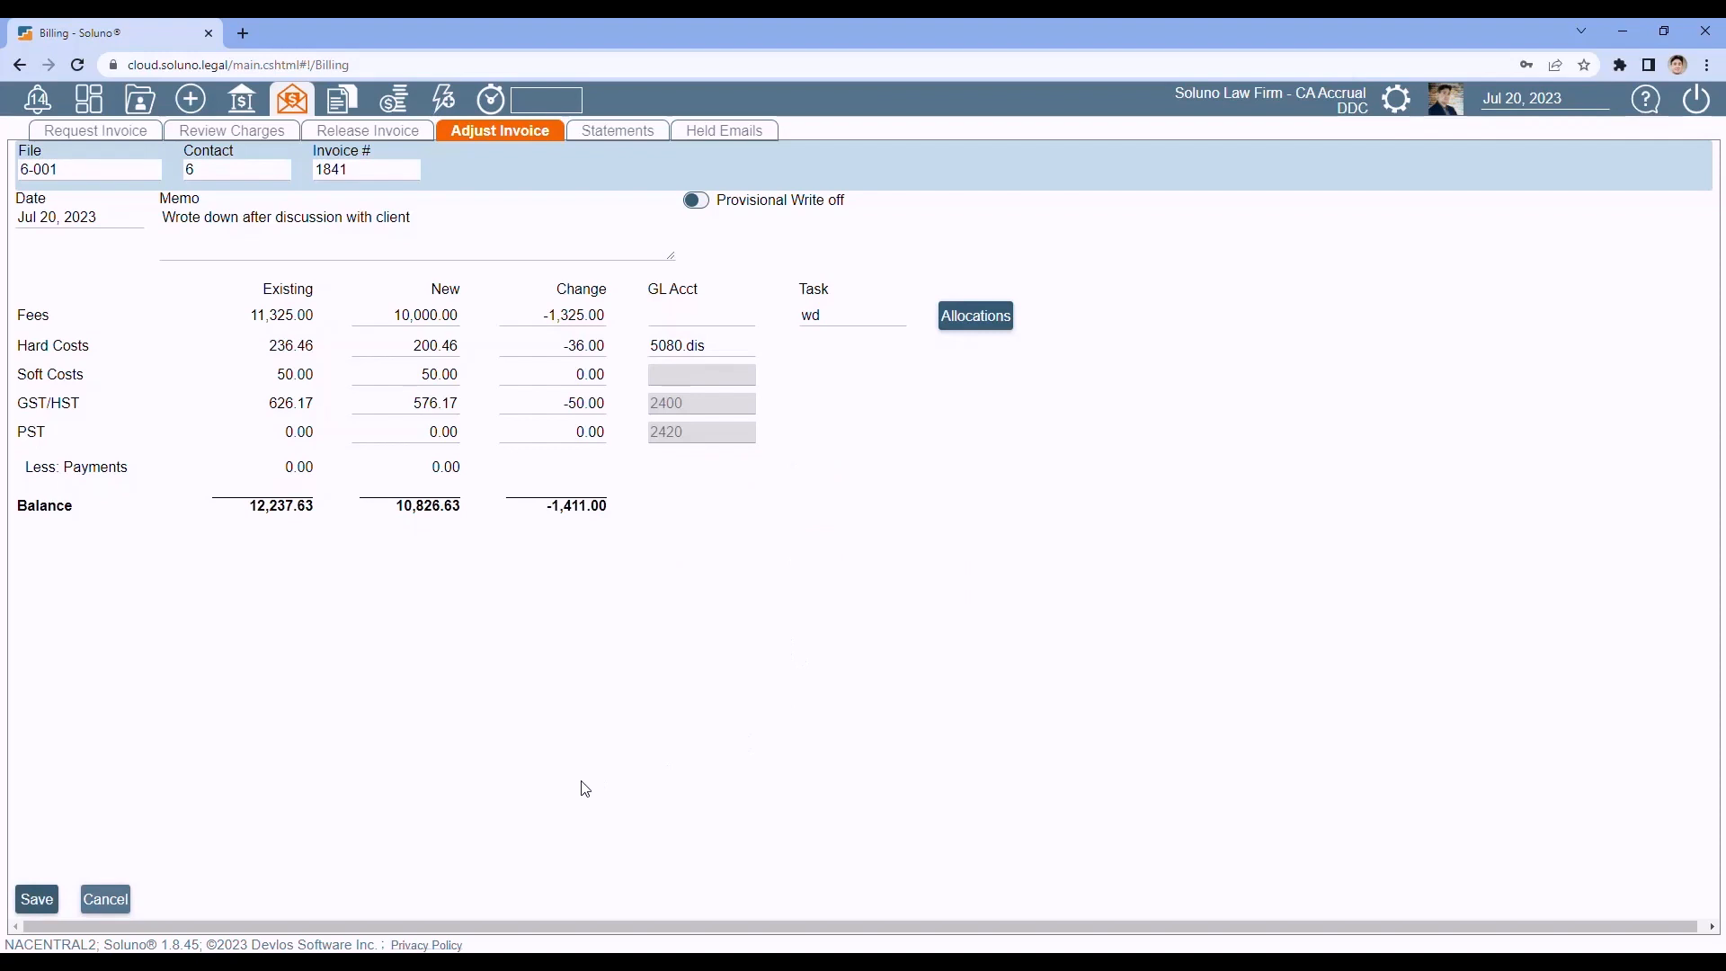
Clear the hard costs change and save the adjustment to invoice 1841.
double_click(713, 347)
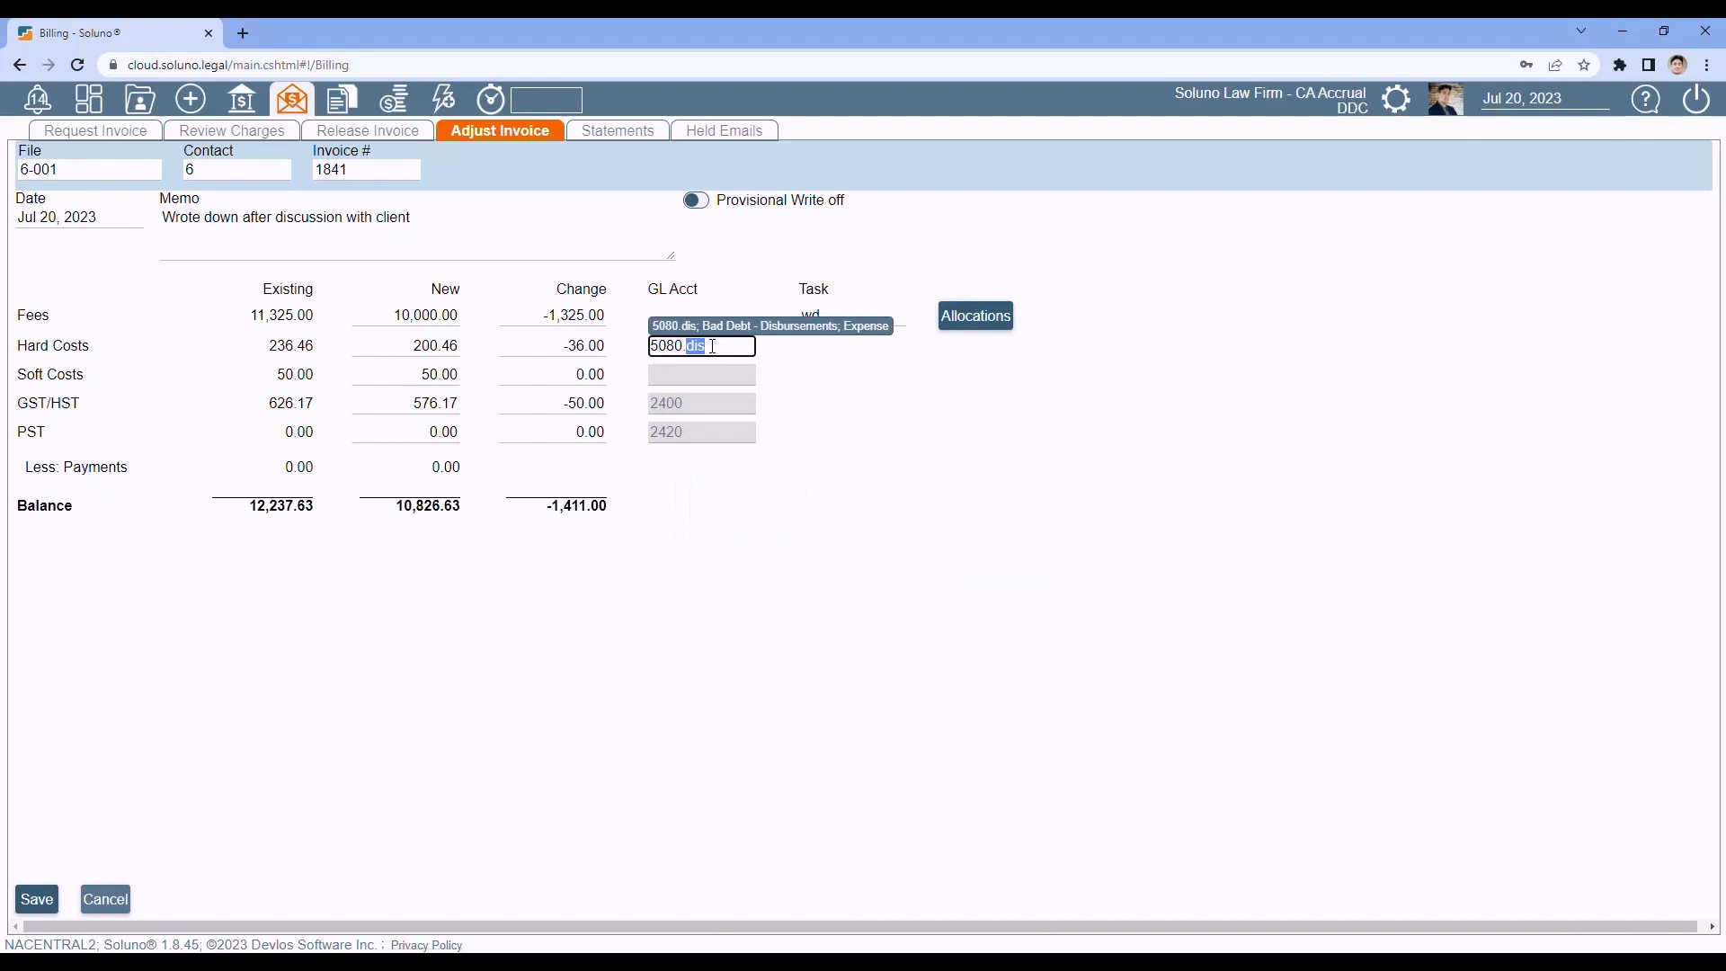
click(598, 348)
key(BackSpace)
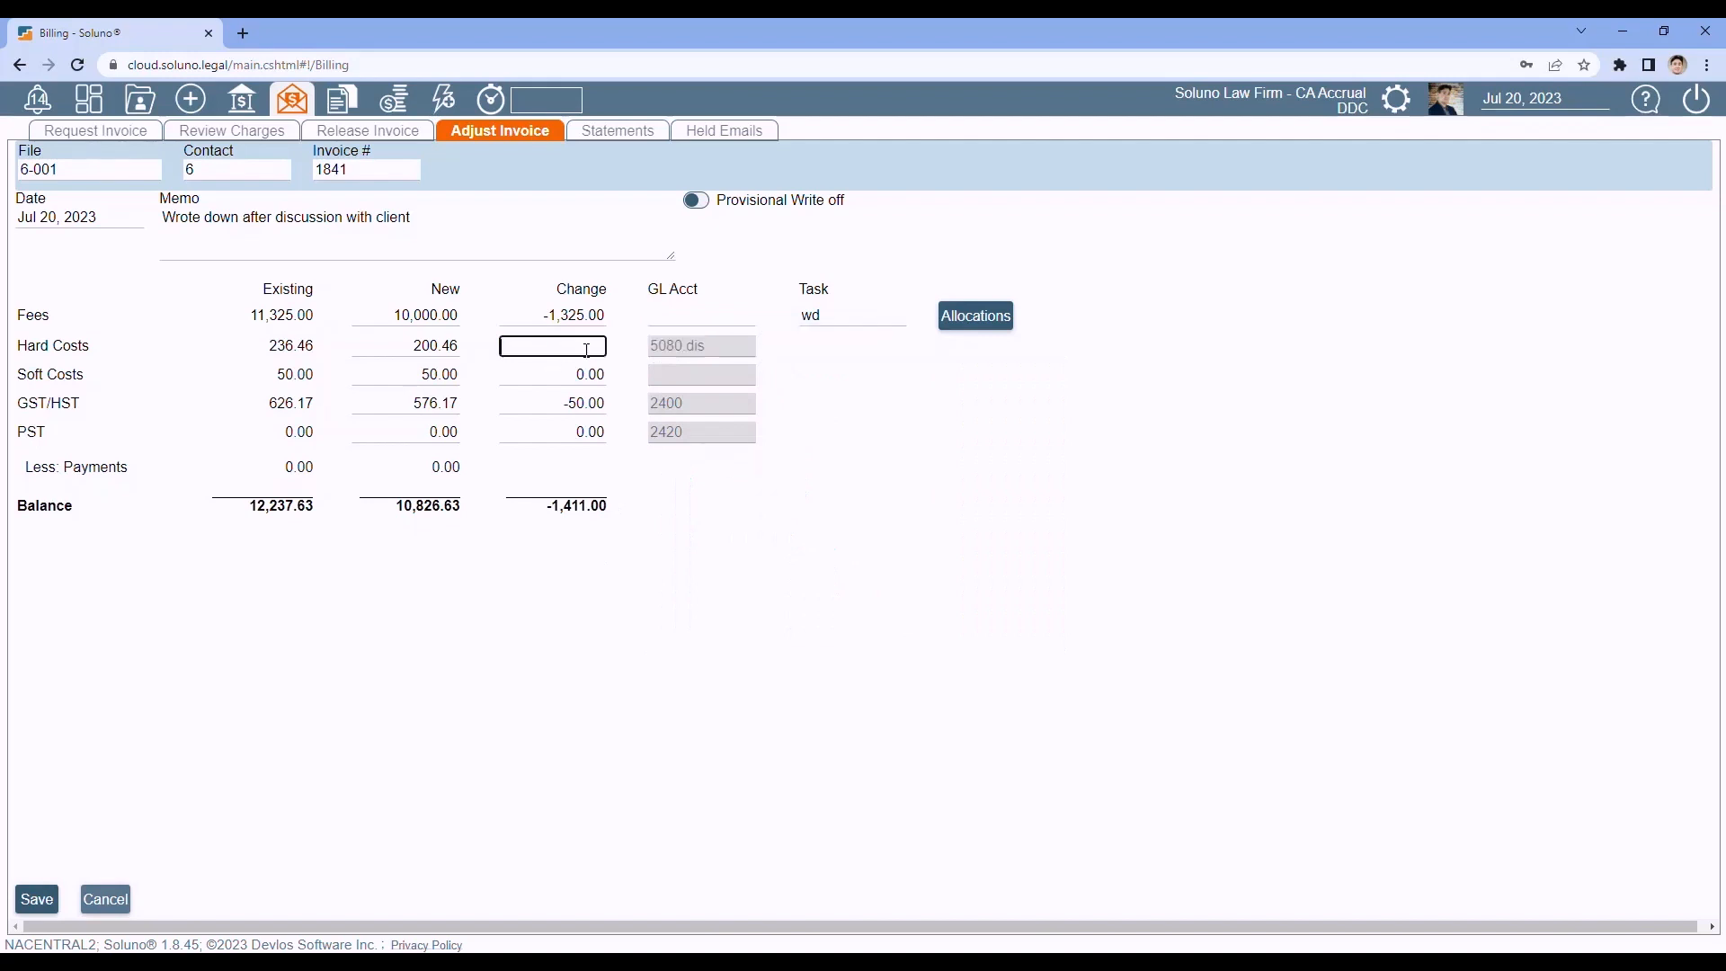
key(Tab)
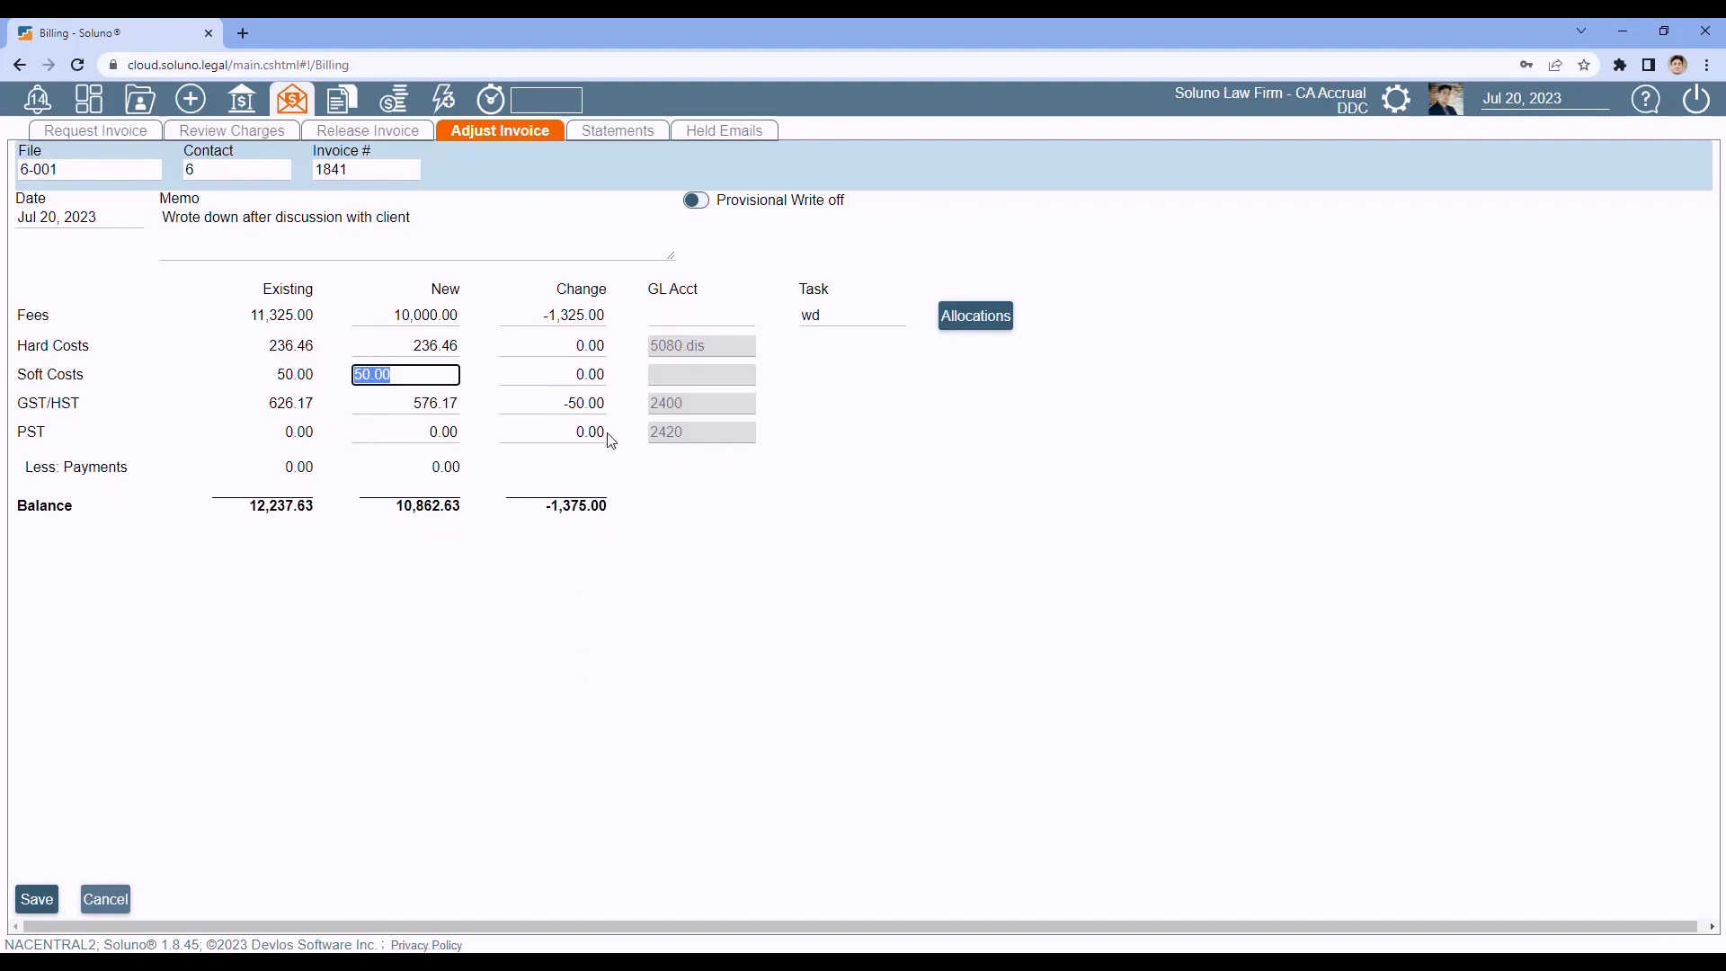
click(40, 899)
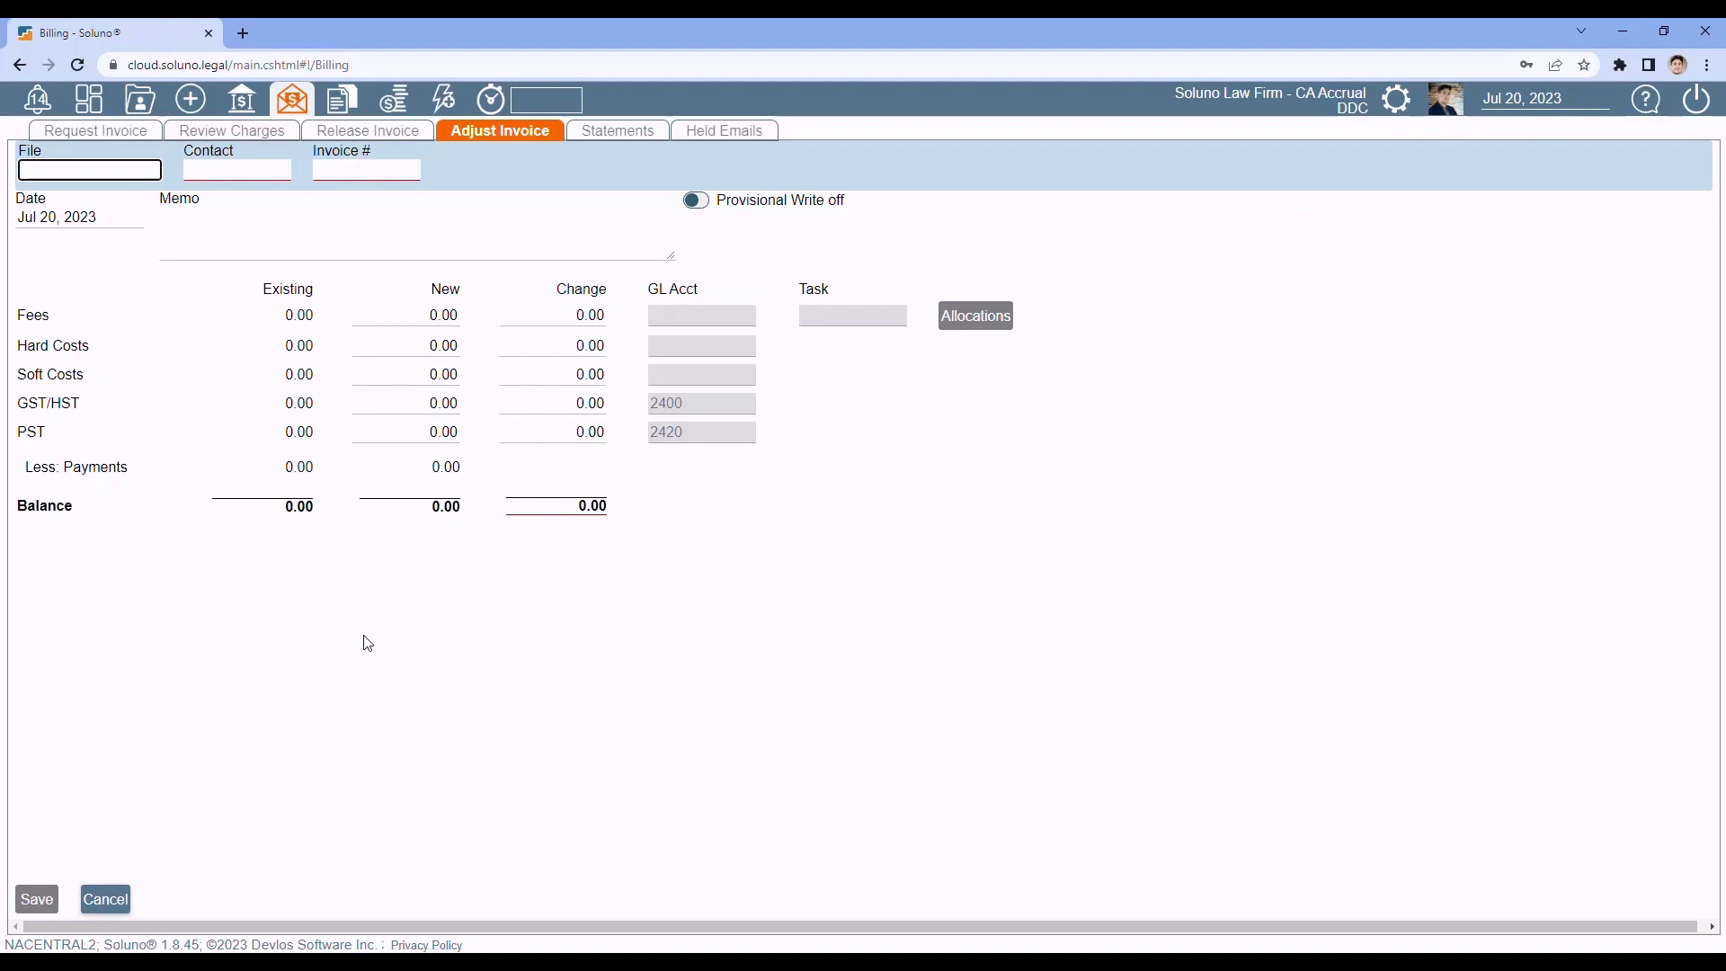
Start an invoice request for file 6-001 with Settlement Statement as the action.
click(100, 129)
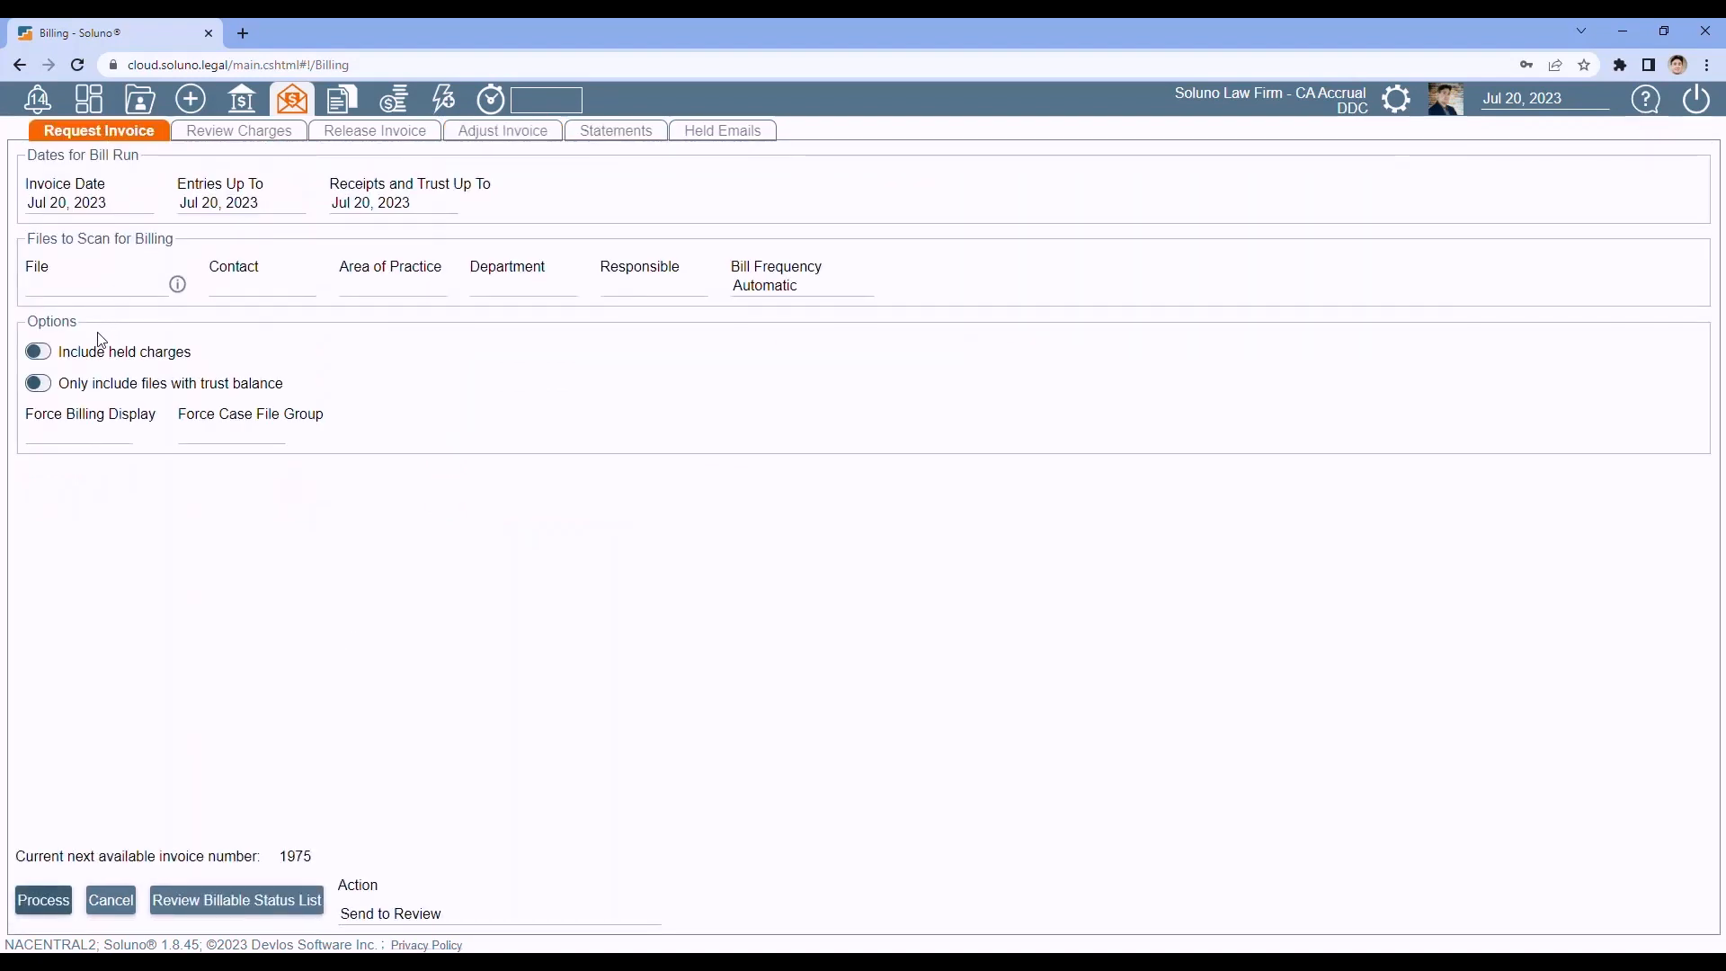
click(84, 288)
text(6-001)
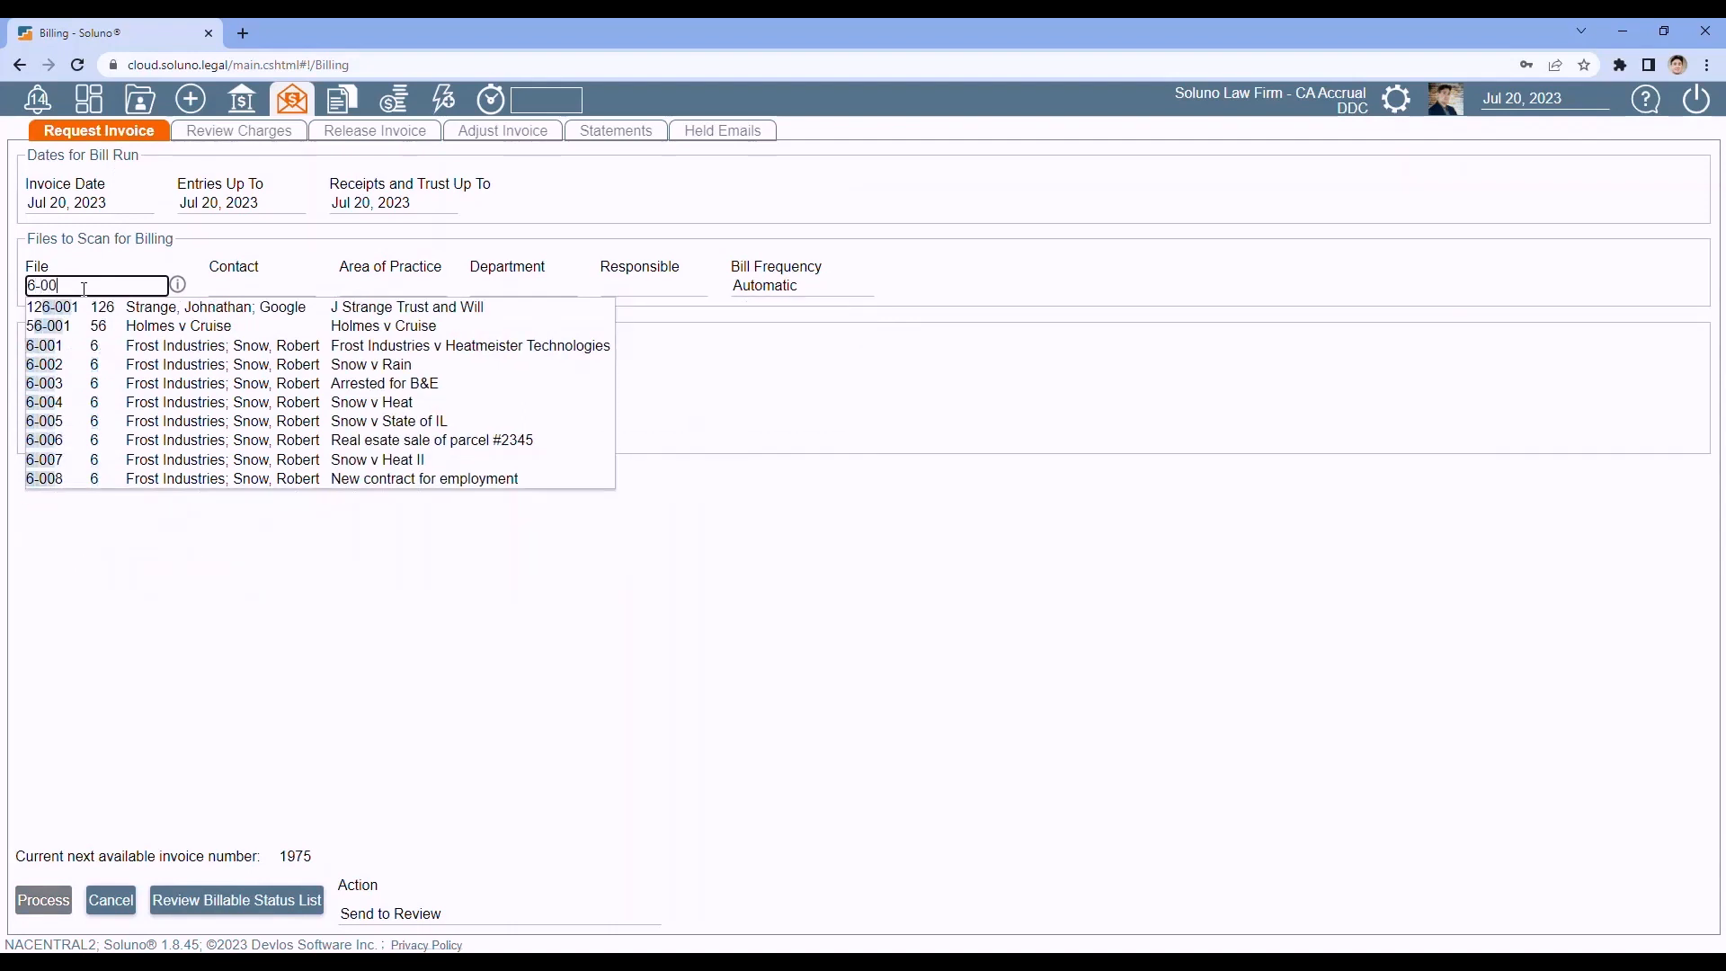
click(89, 346)
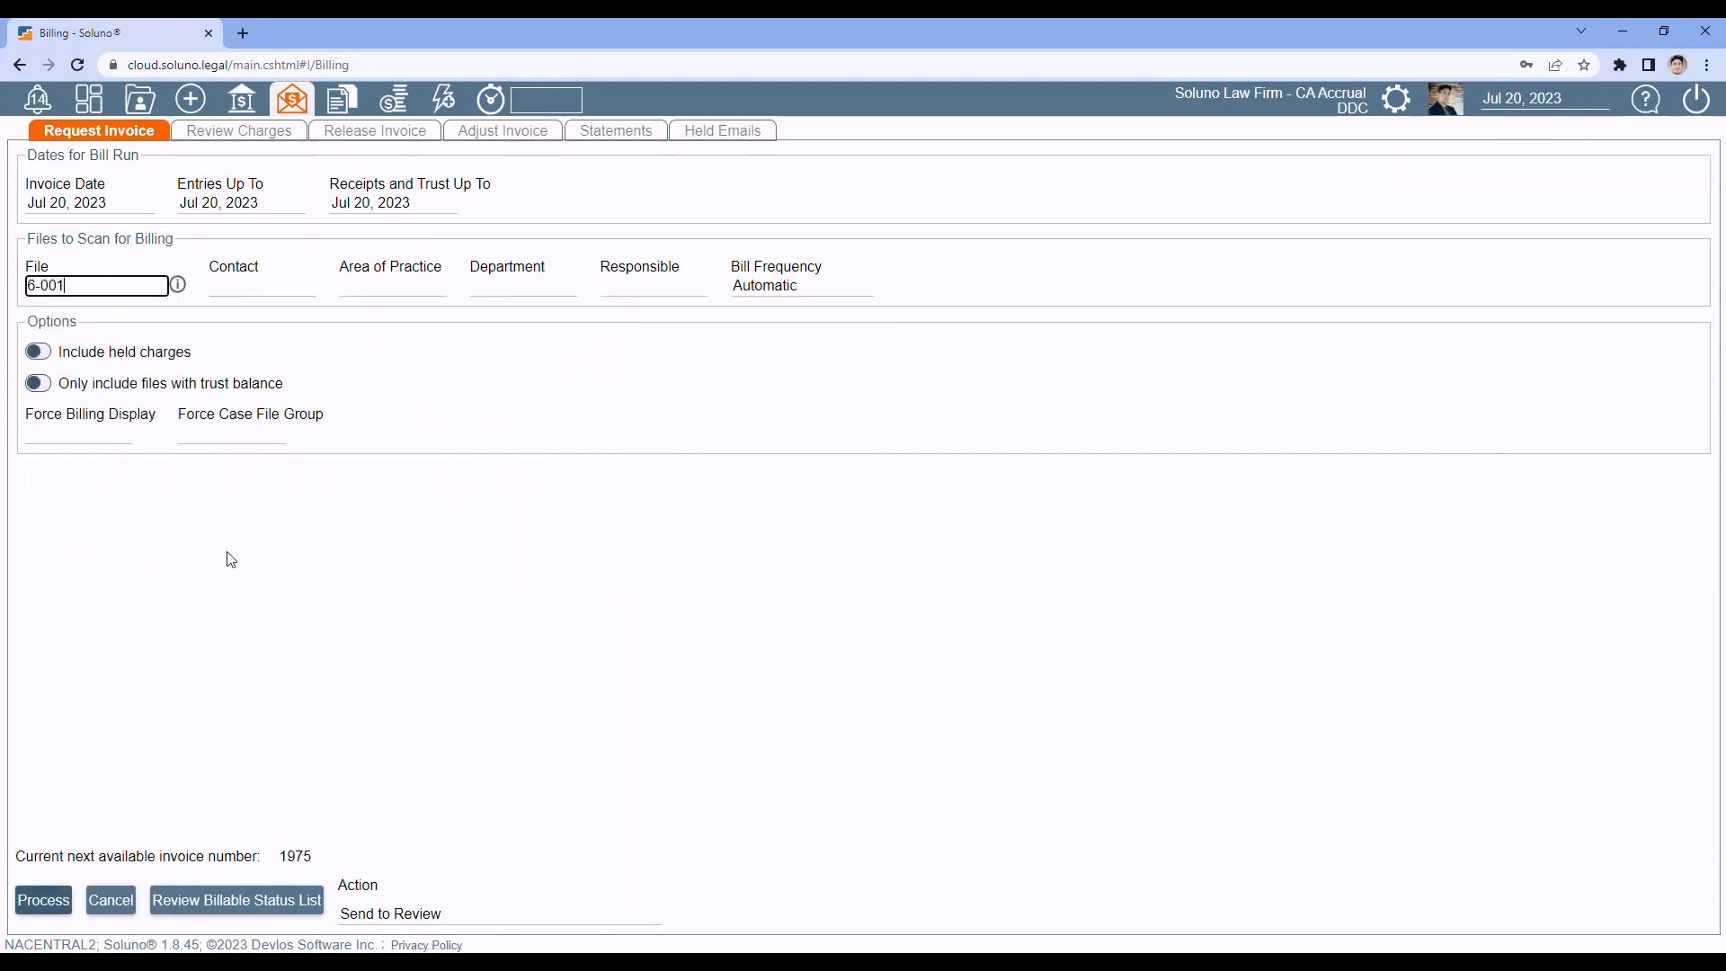
click(463, 913)
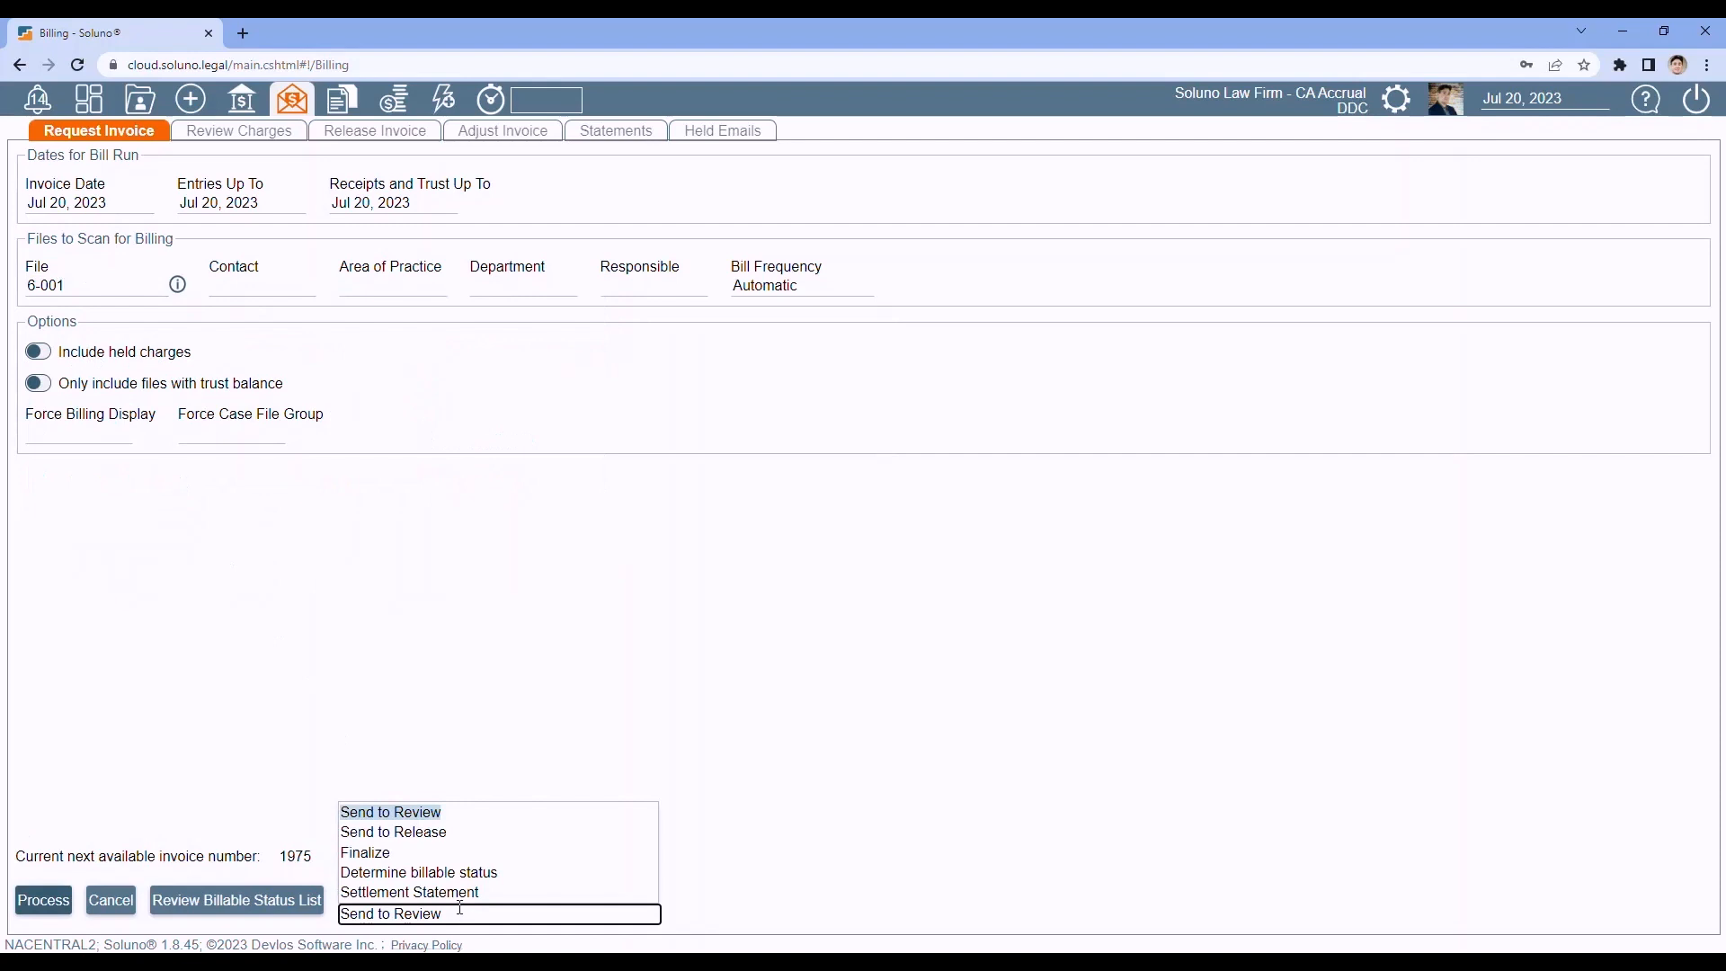
click(434, 891)
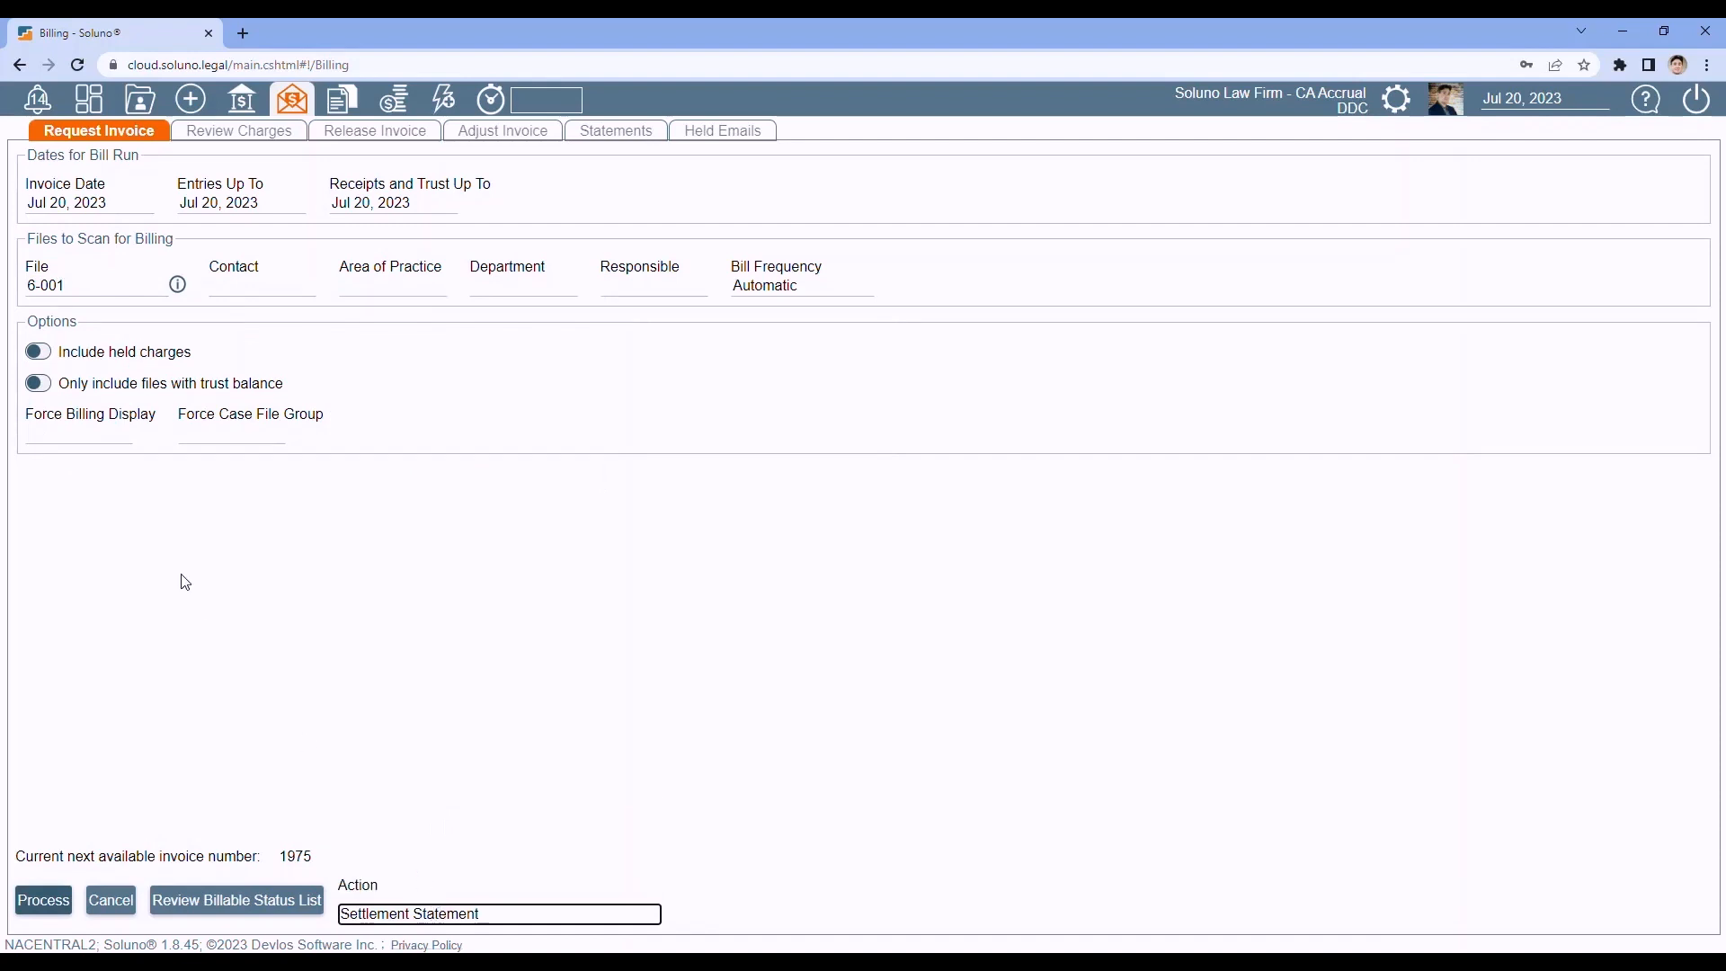
Process the request with the settlement statement filtered to invoice 1841.
click(43, 903)
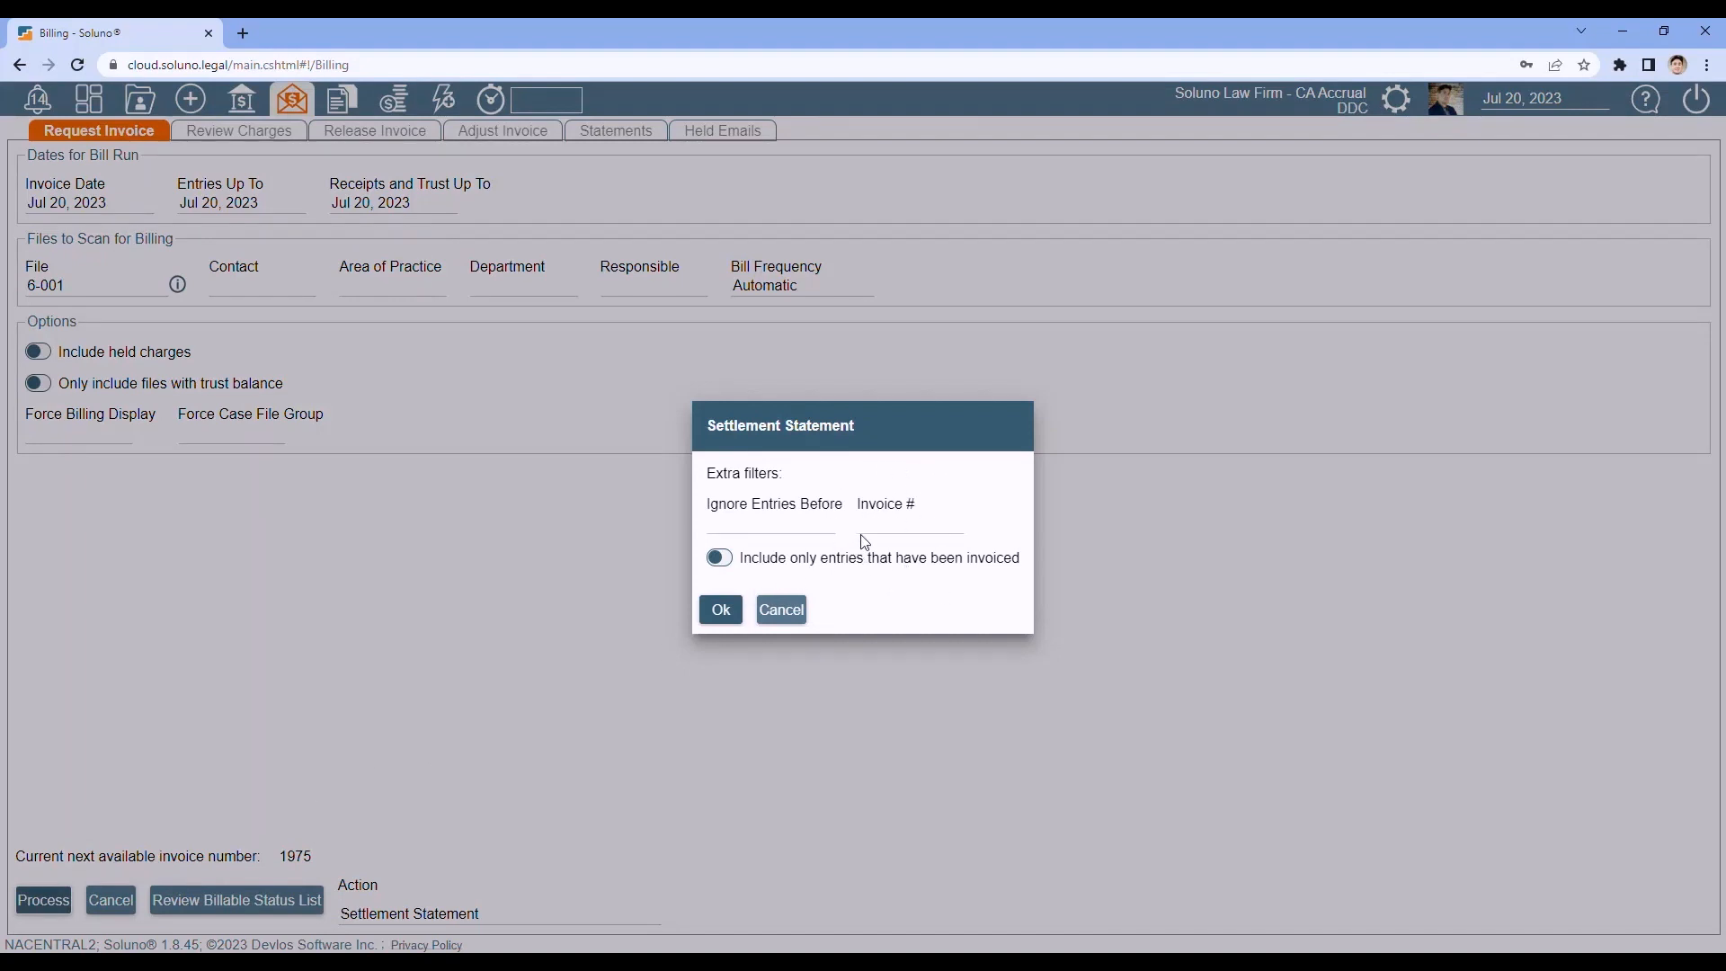
click(879, 525)
text(1)
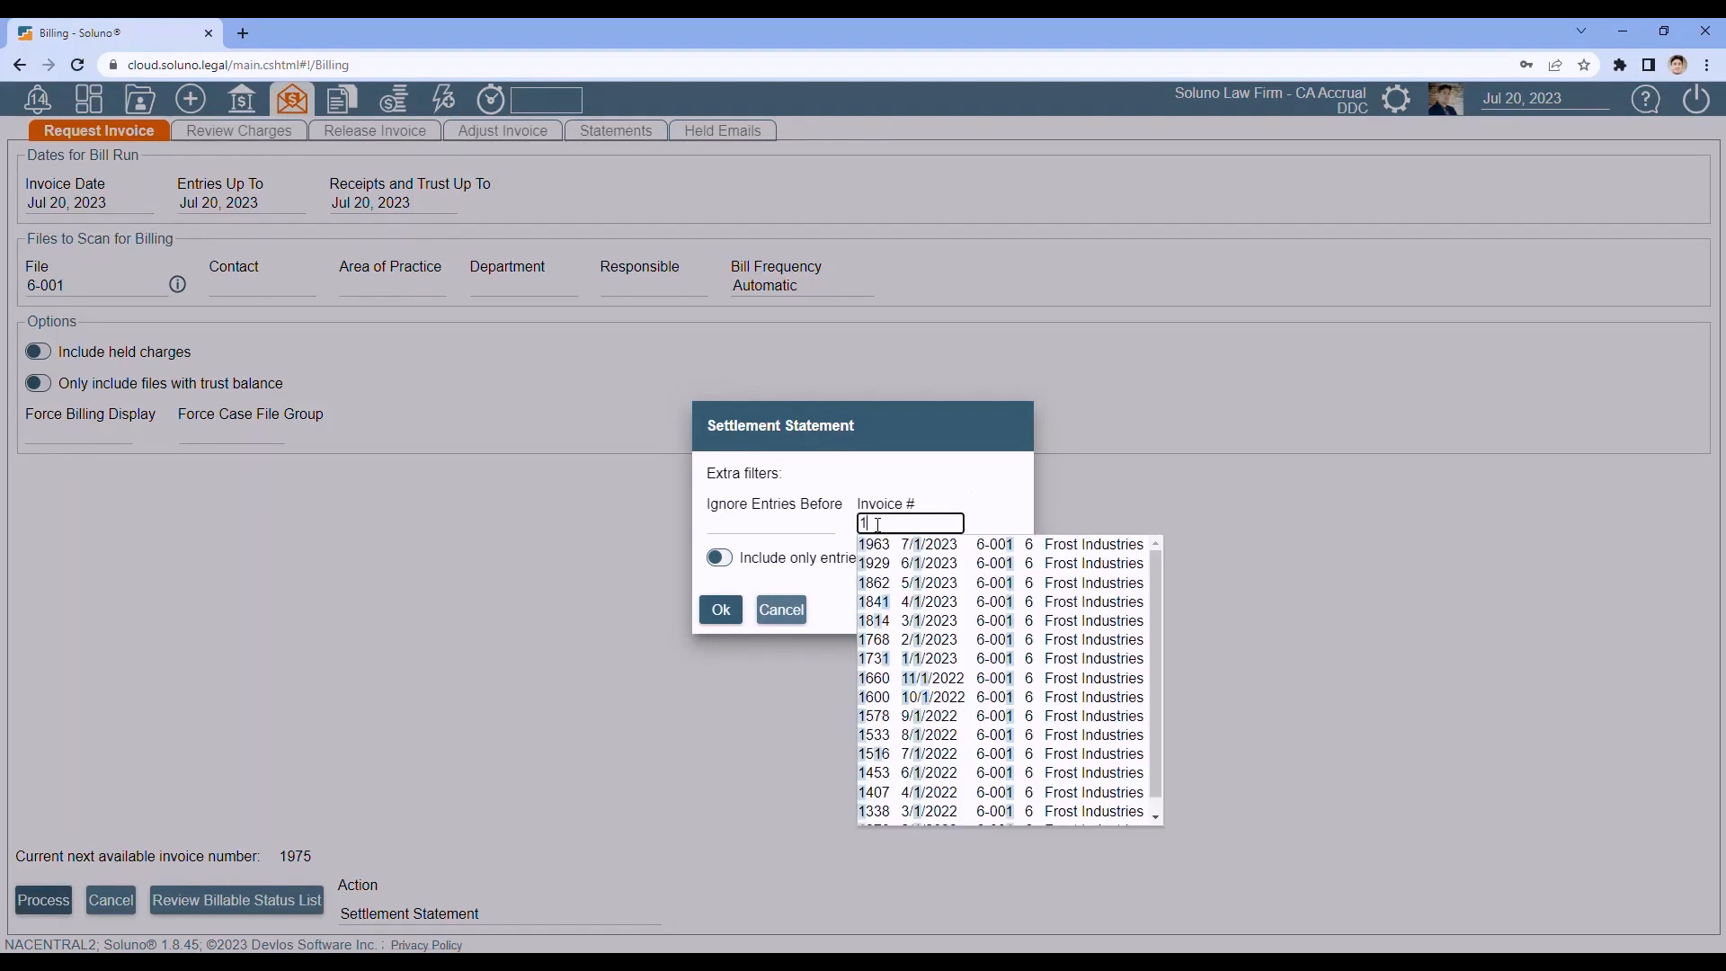
text(841)
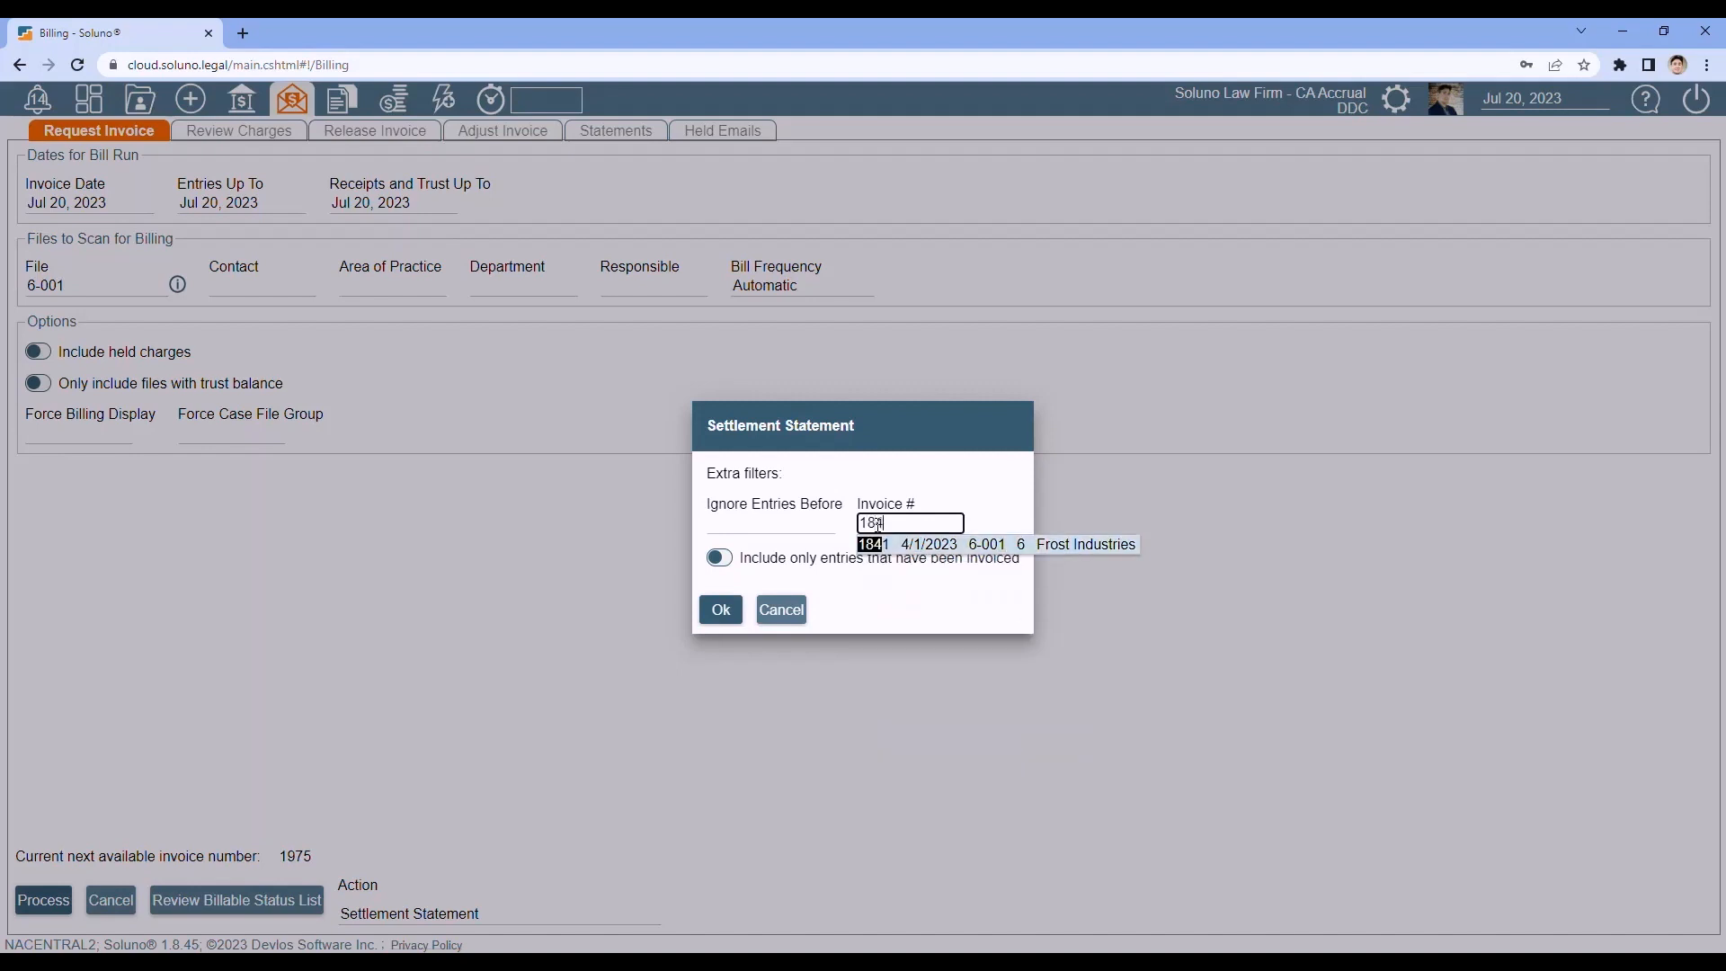
click(927, 545)
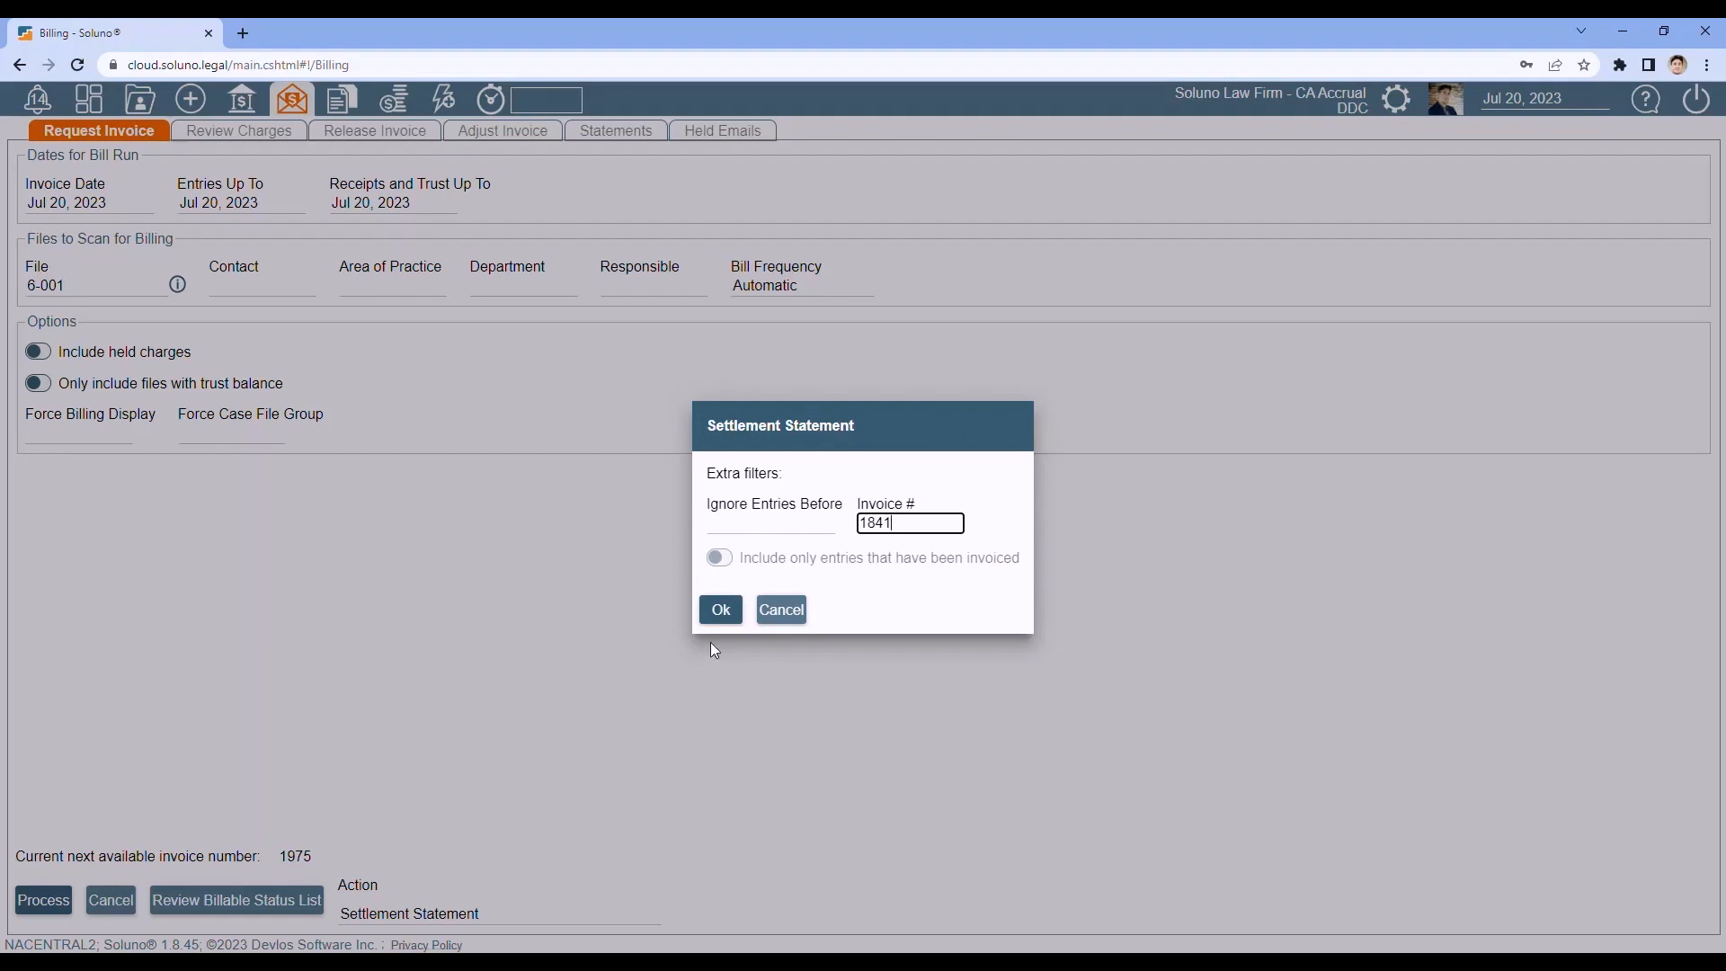
click(720, 611)
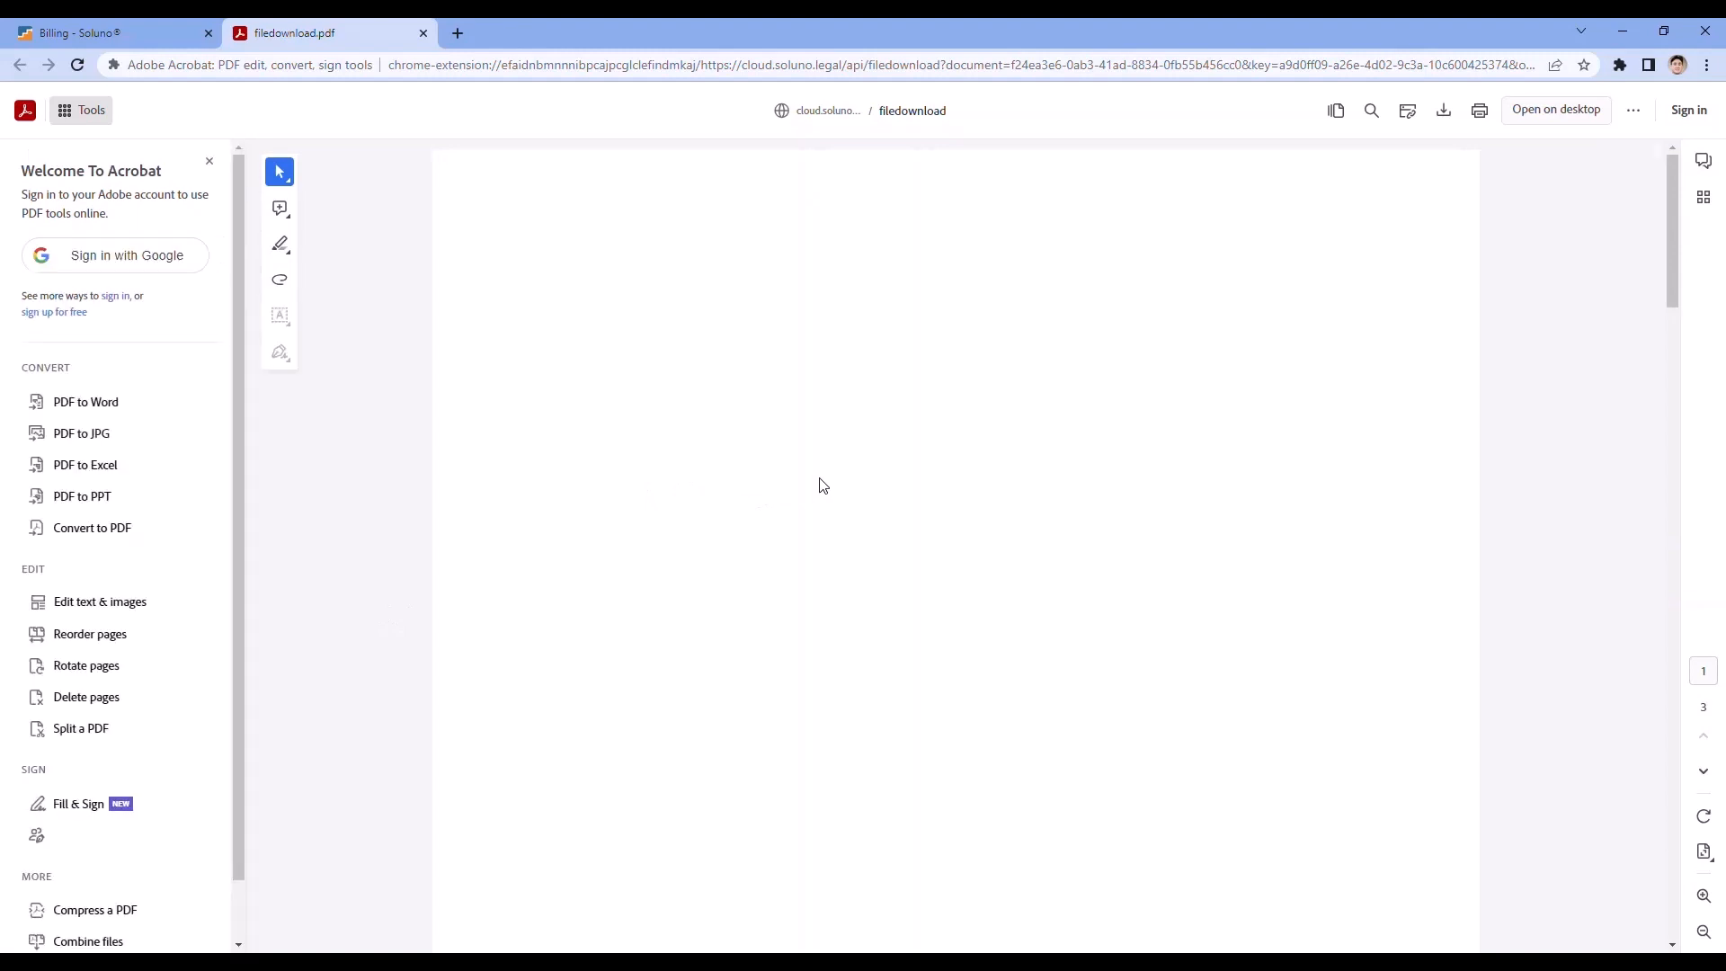
Review the fee write-down entries and fee earner summary in the generated statement PDF, and close it.
scroll(914, 478, down, 15)
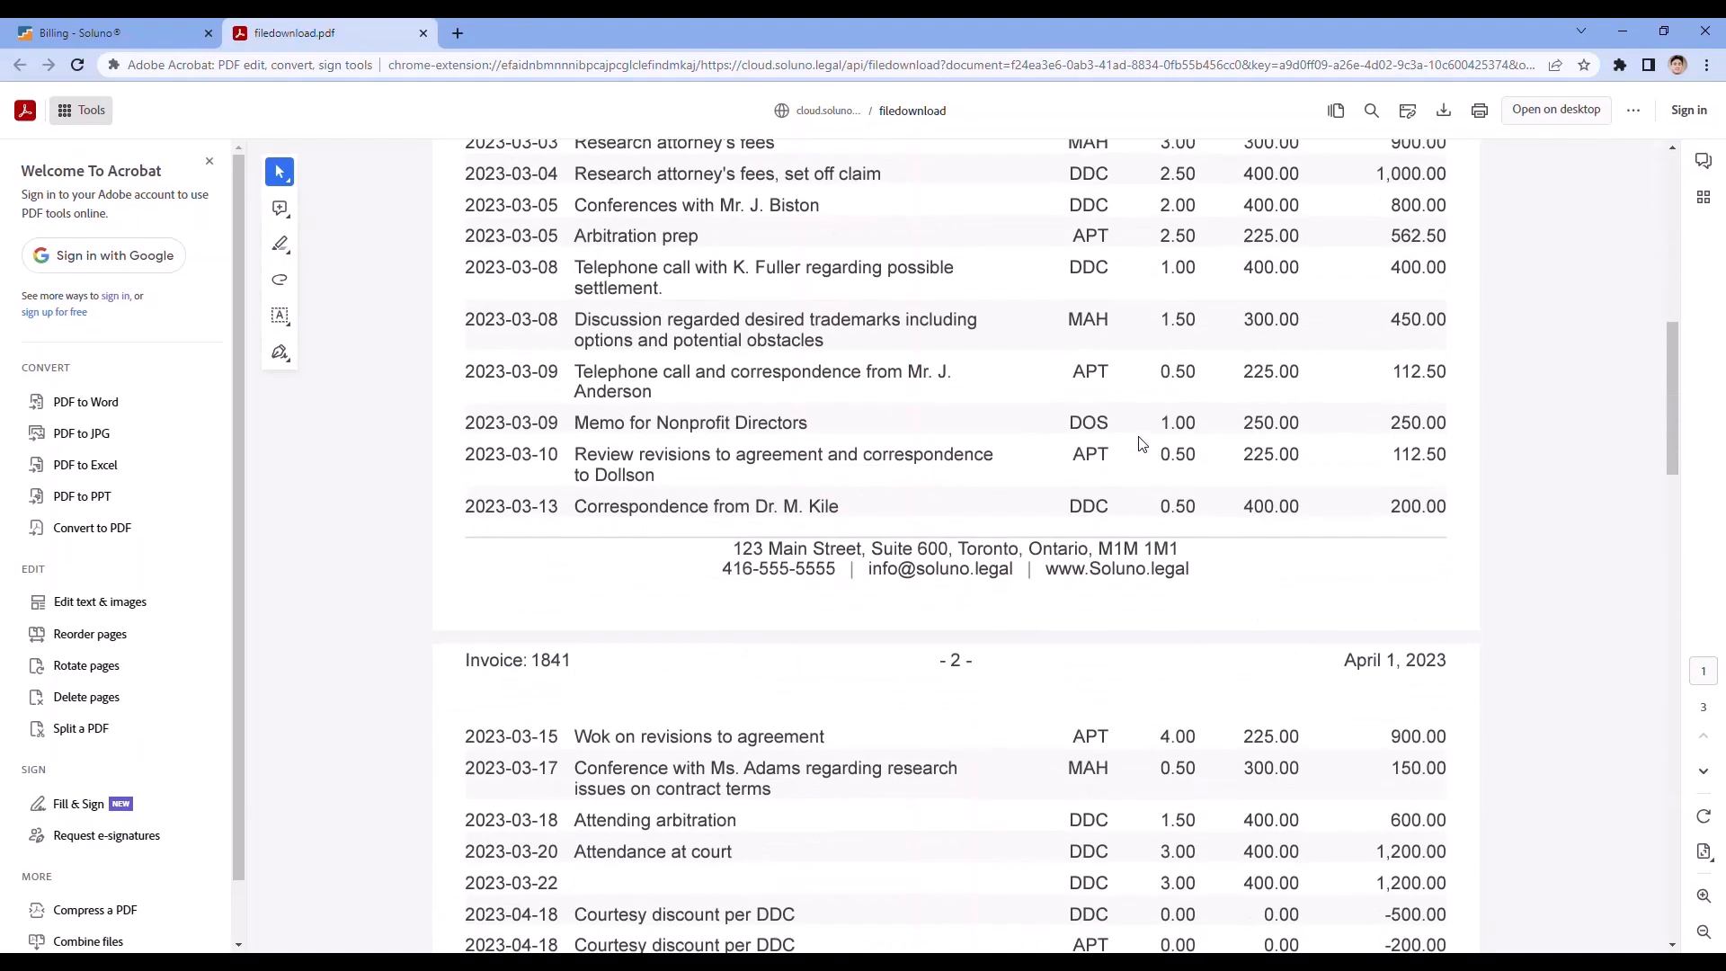
scroll(1175, 497, down, 2)
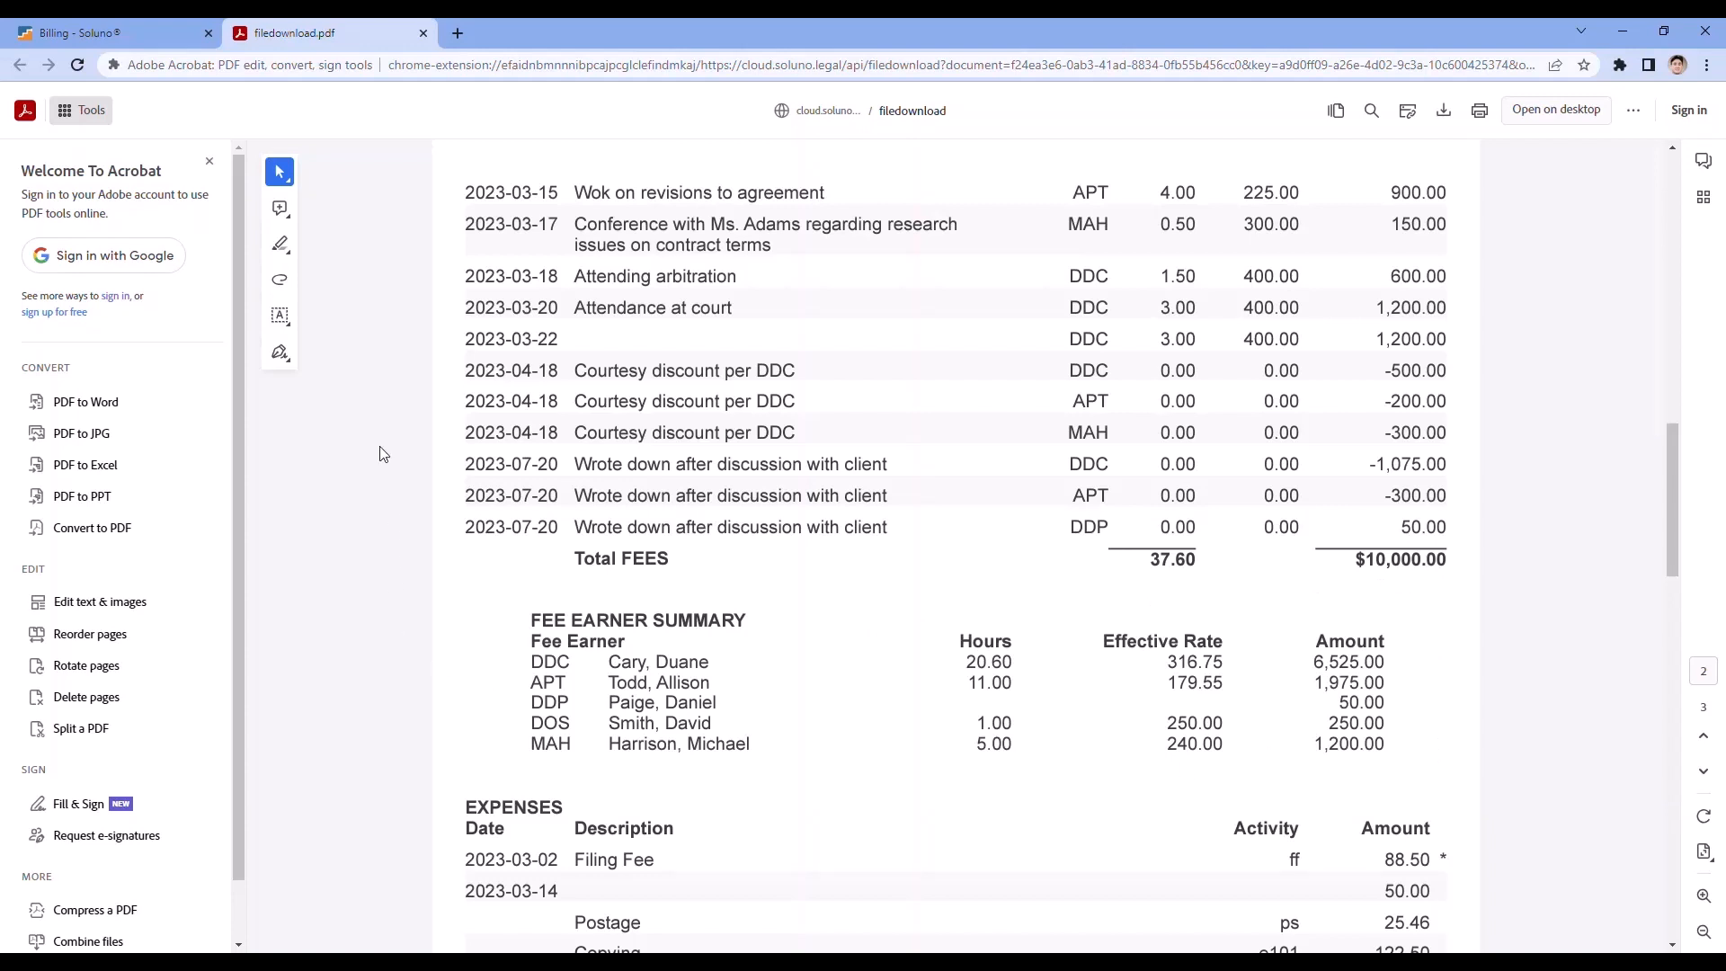
click(424, 34)
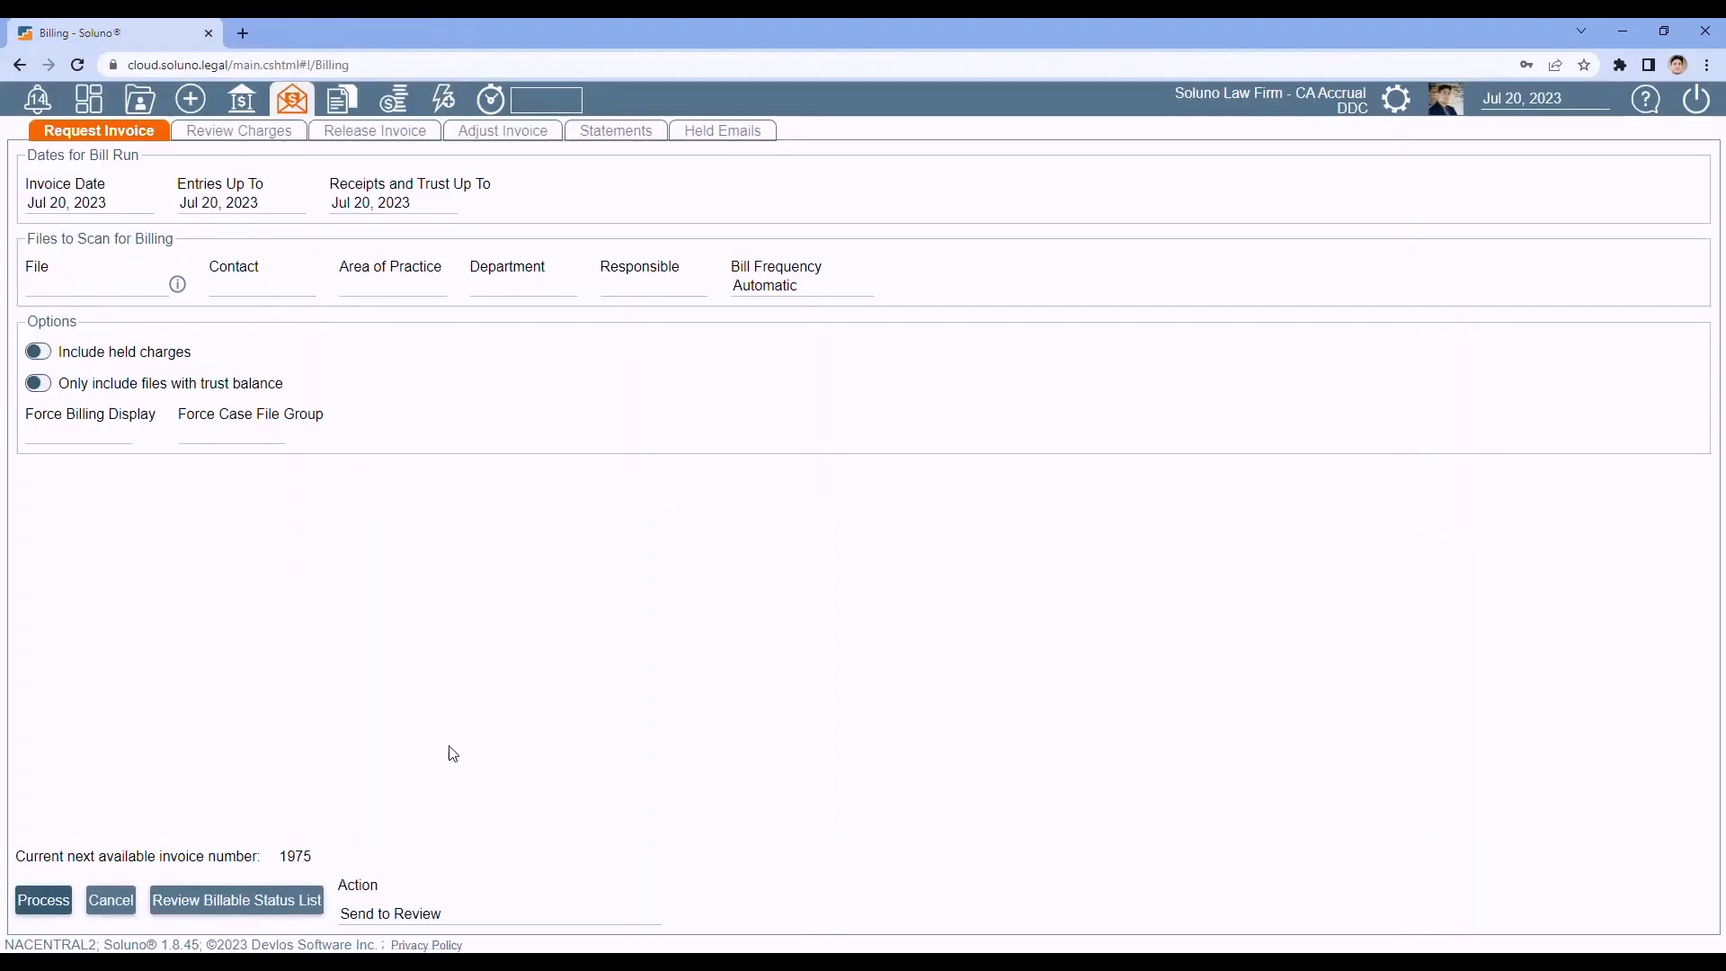
Open invoice 1963 of file 6-001 for adjustment.
click(509, 135)
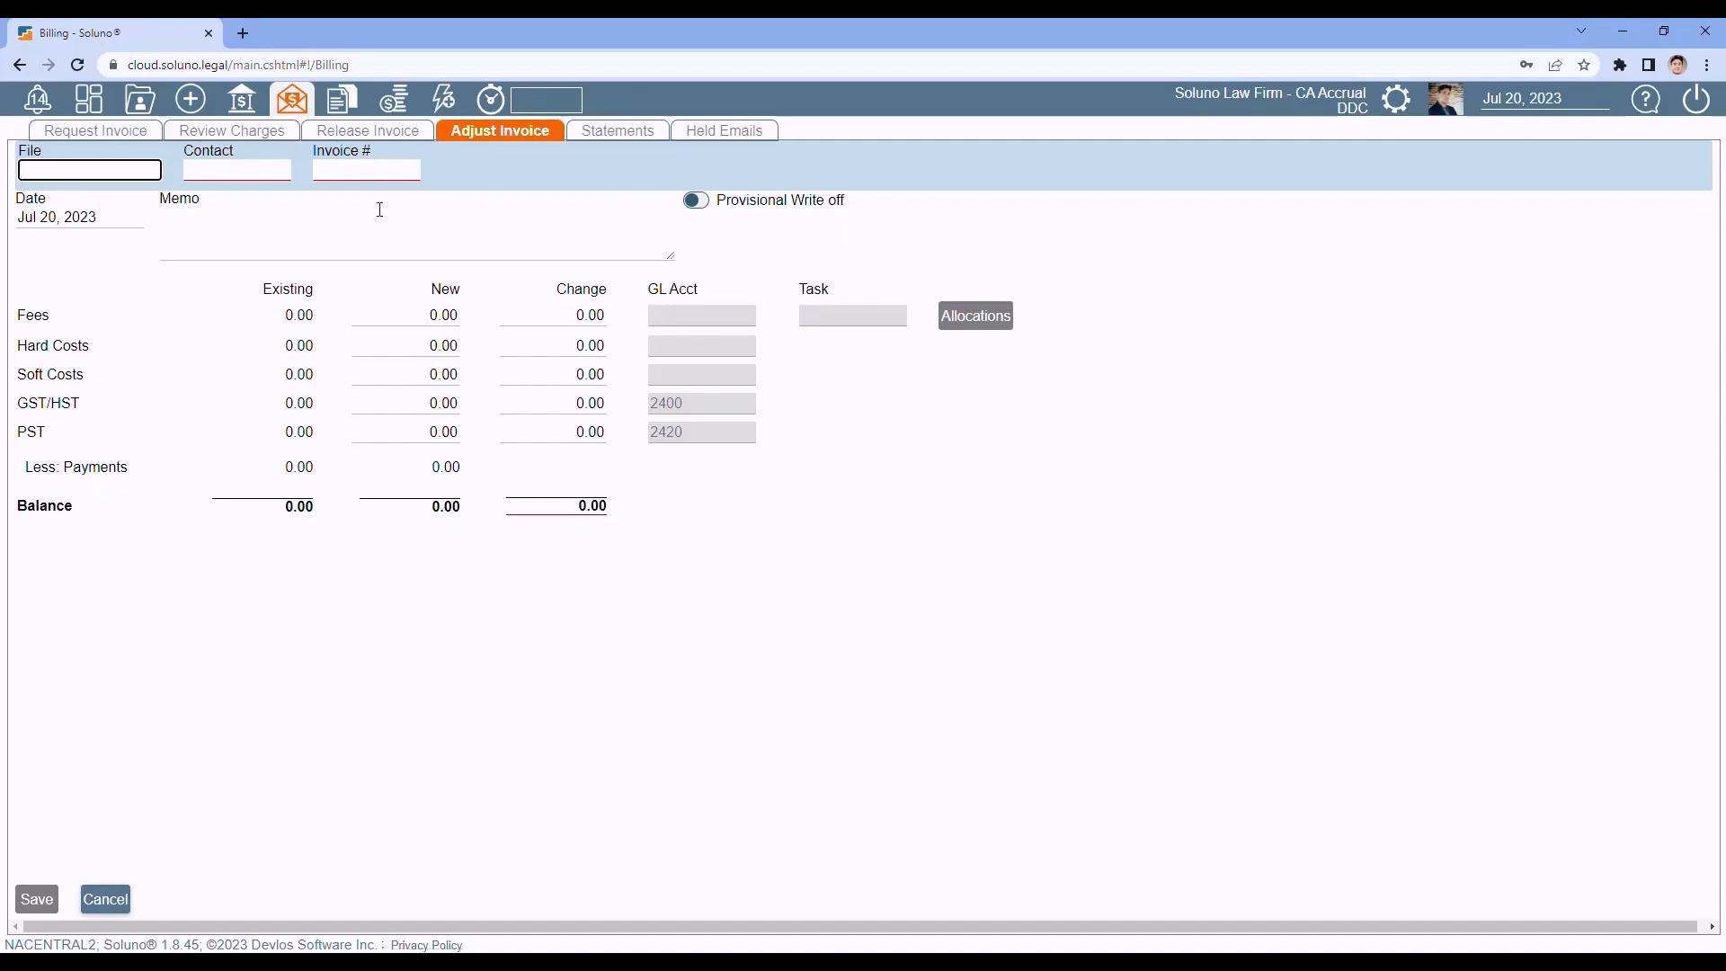
text(6)
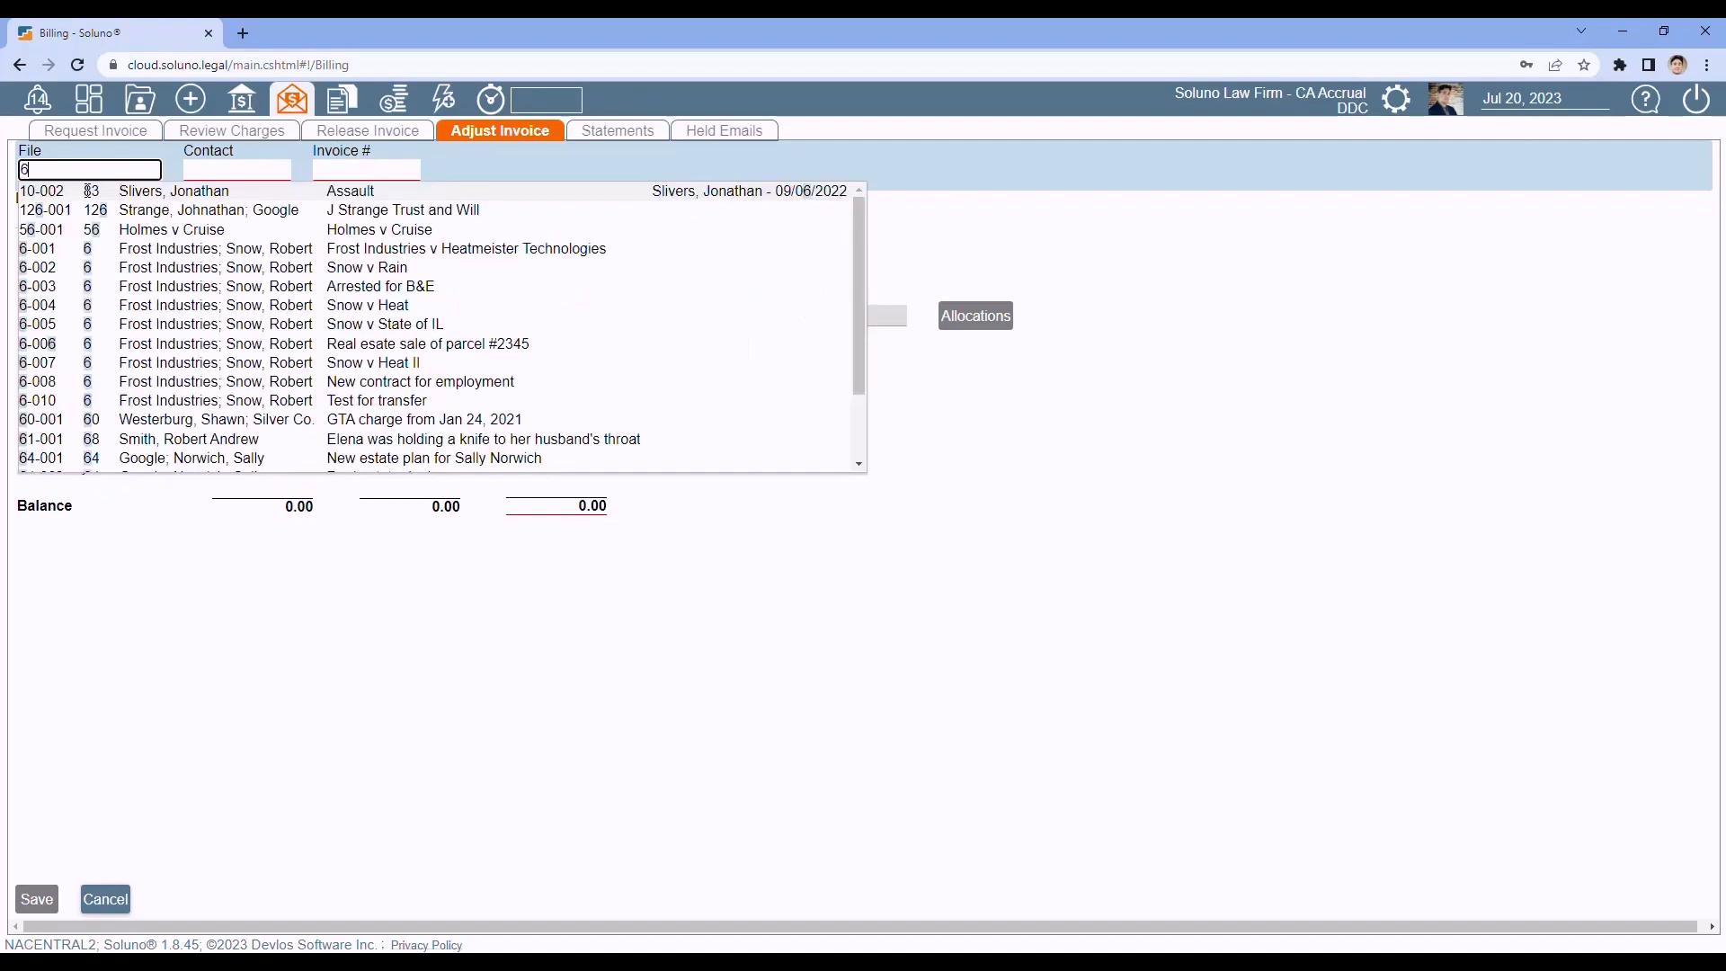
text(-001)
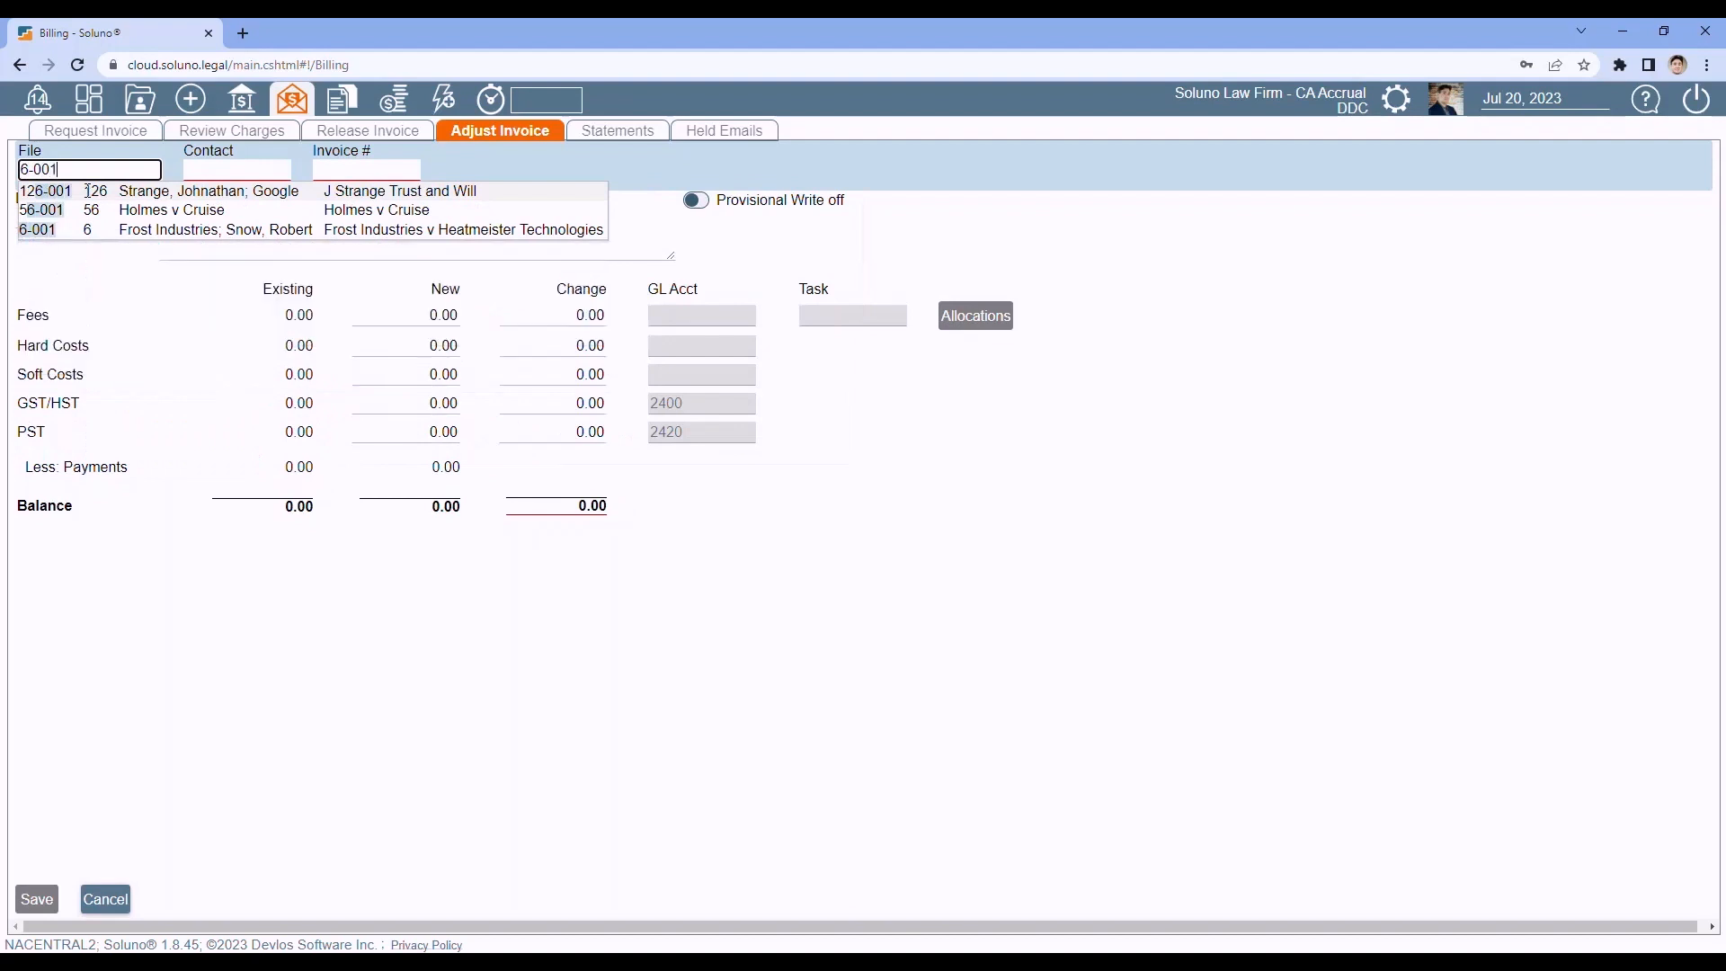
key(Tab)
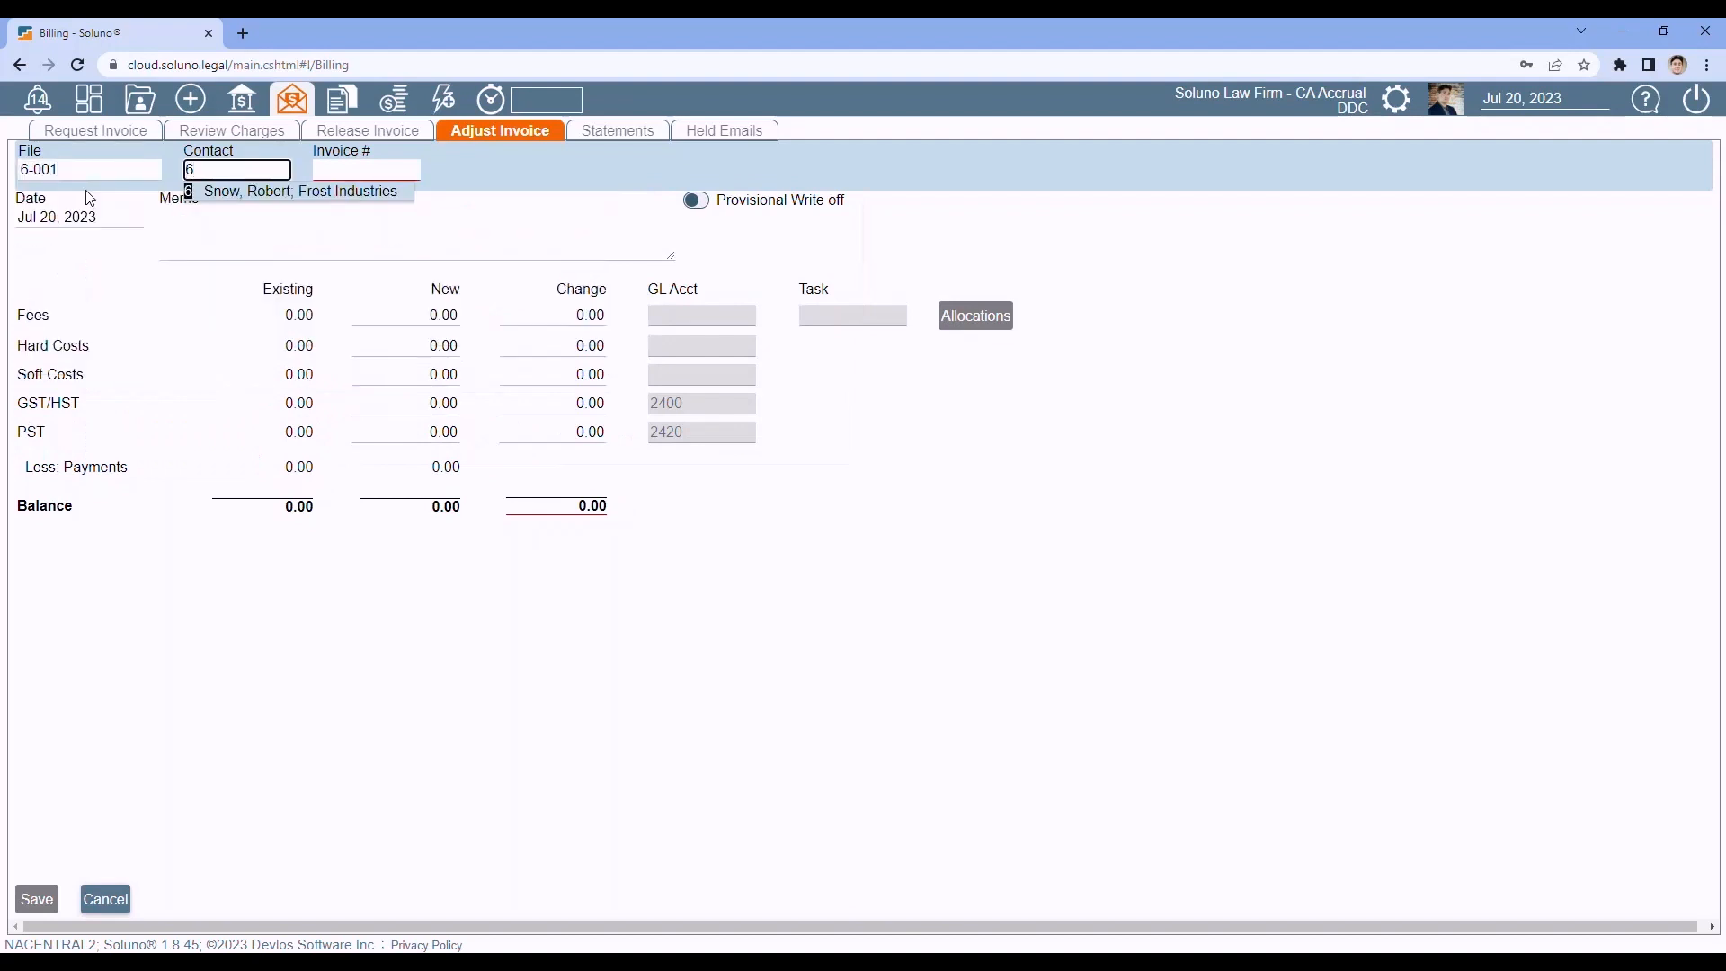
key(Tab)
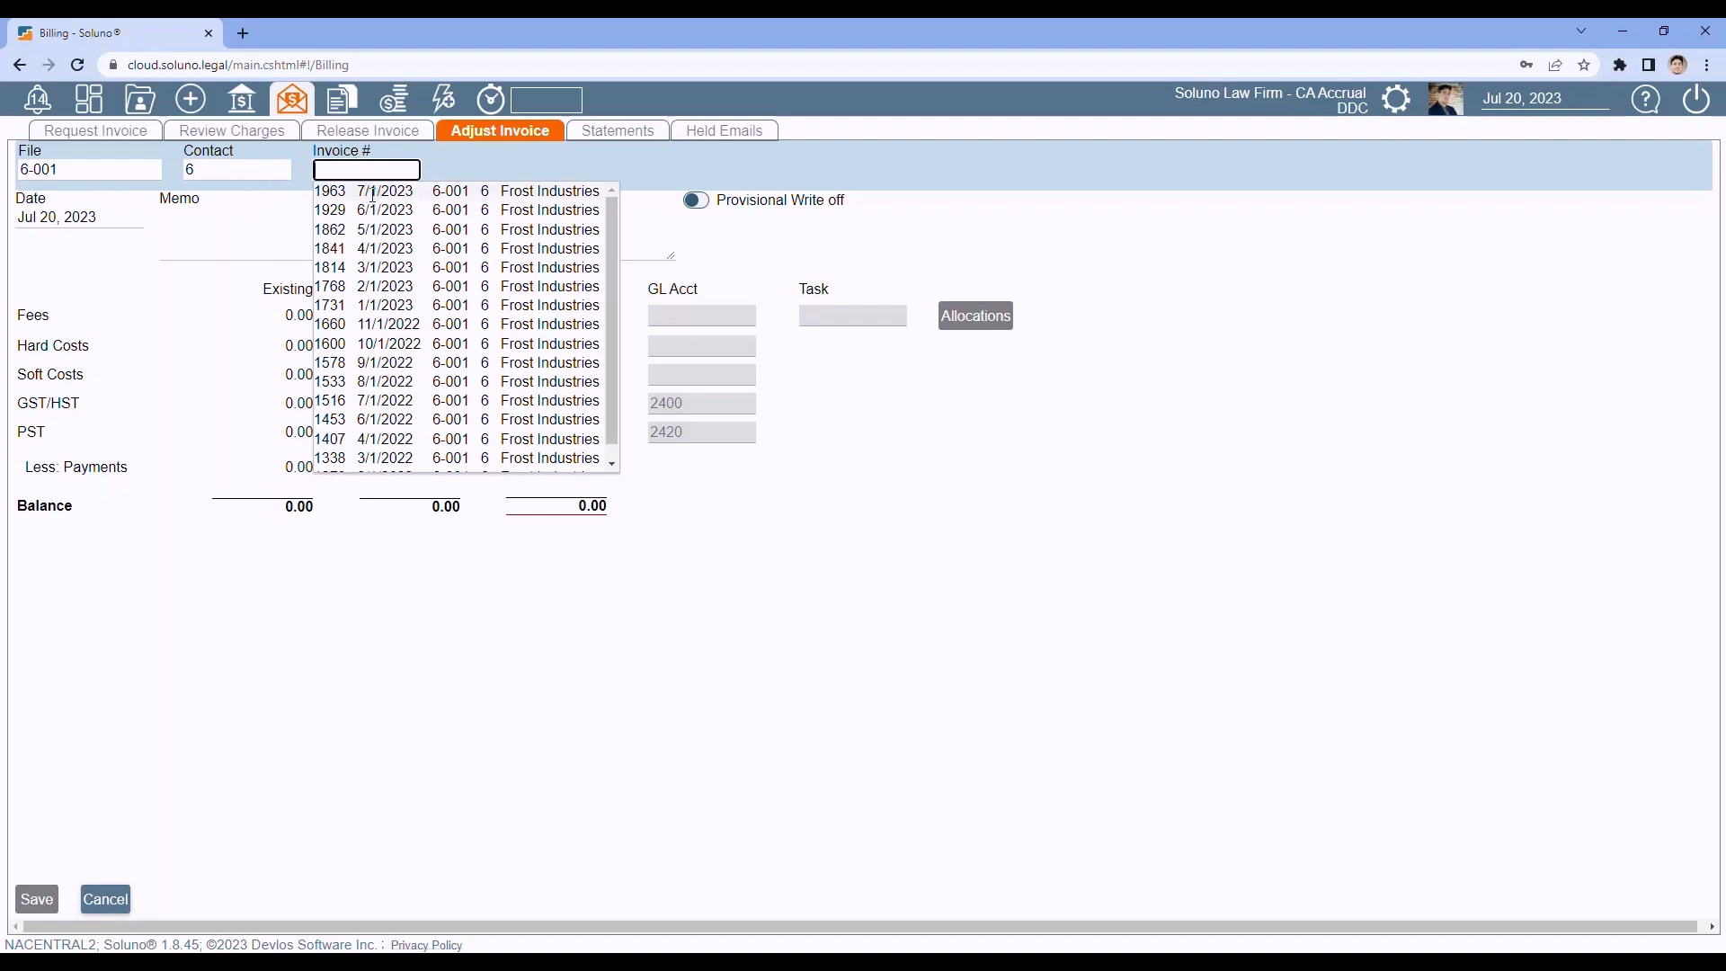
click(373, 194)
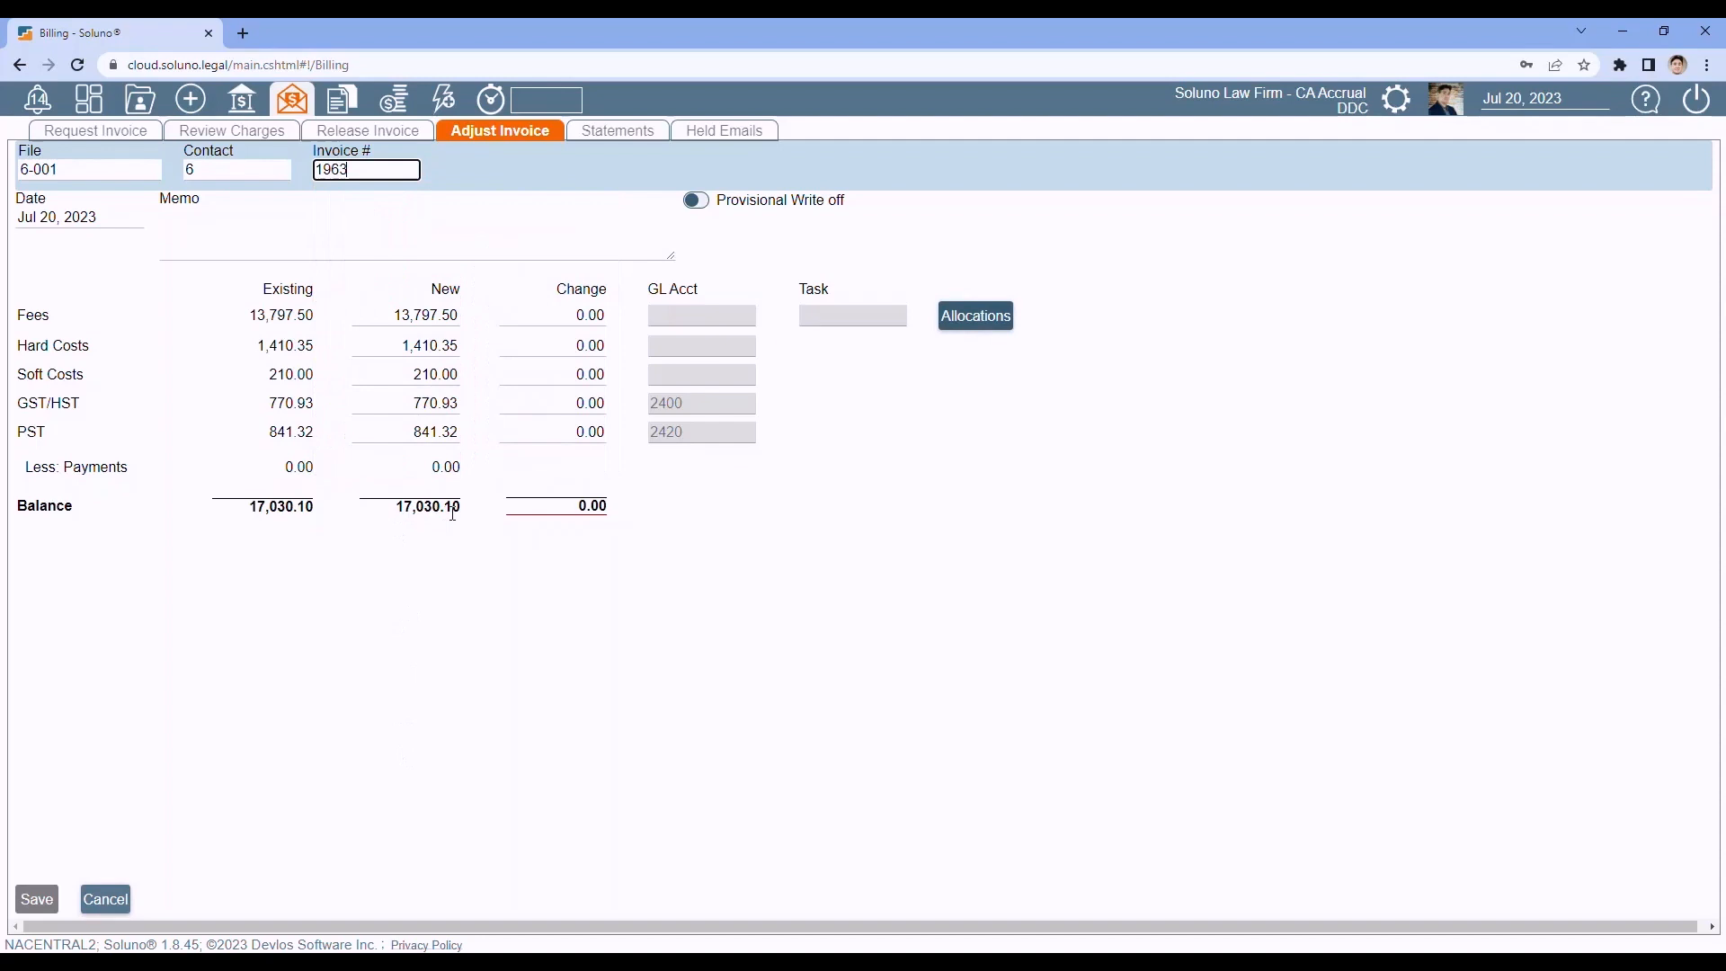
Turn on Provisional Write off for the invoice and set the fees task to wo, Write off as bad debt.
click(696, 203)
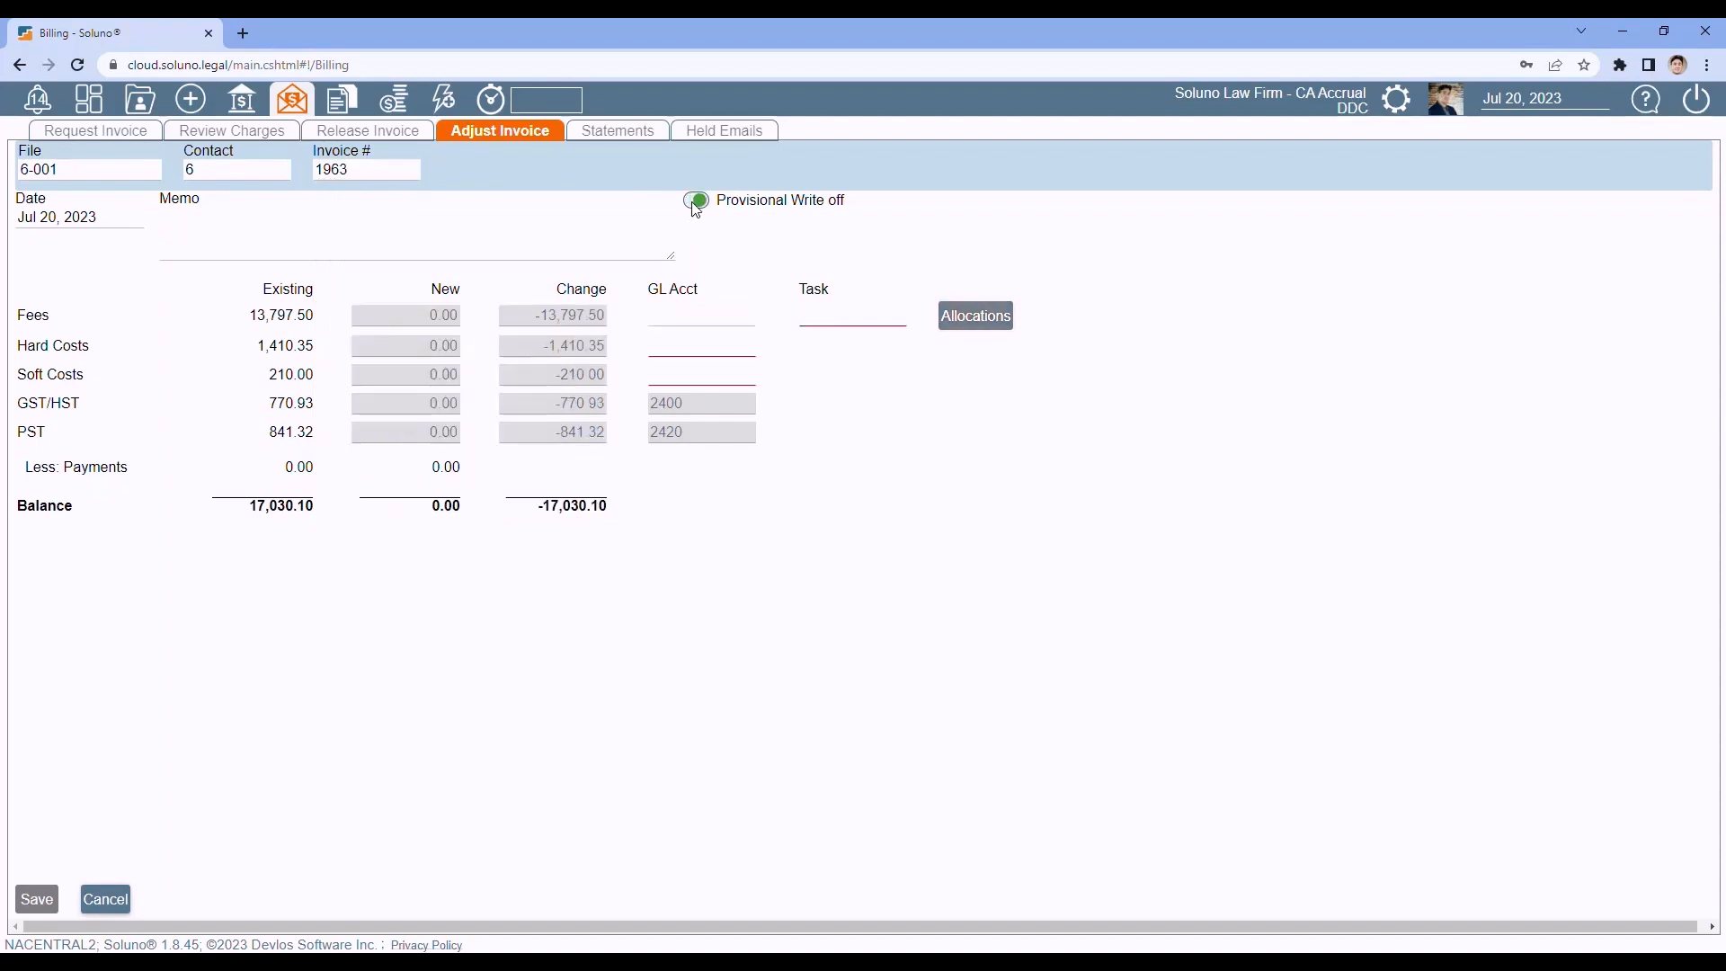
click(842, 315)
text(wo)
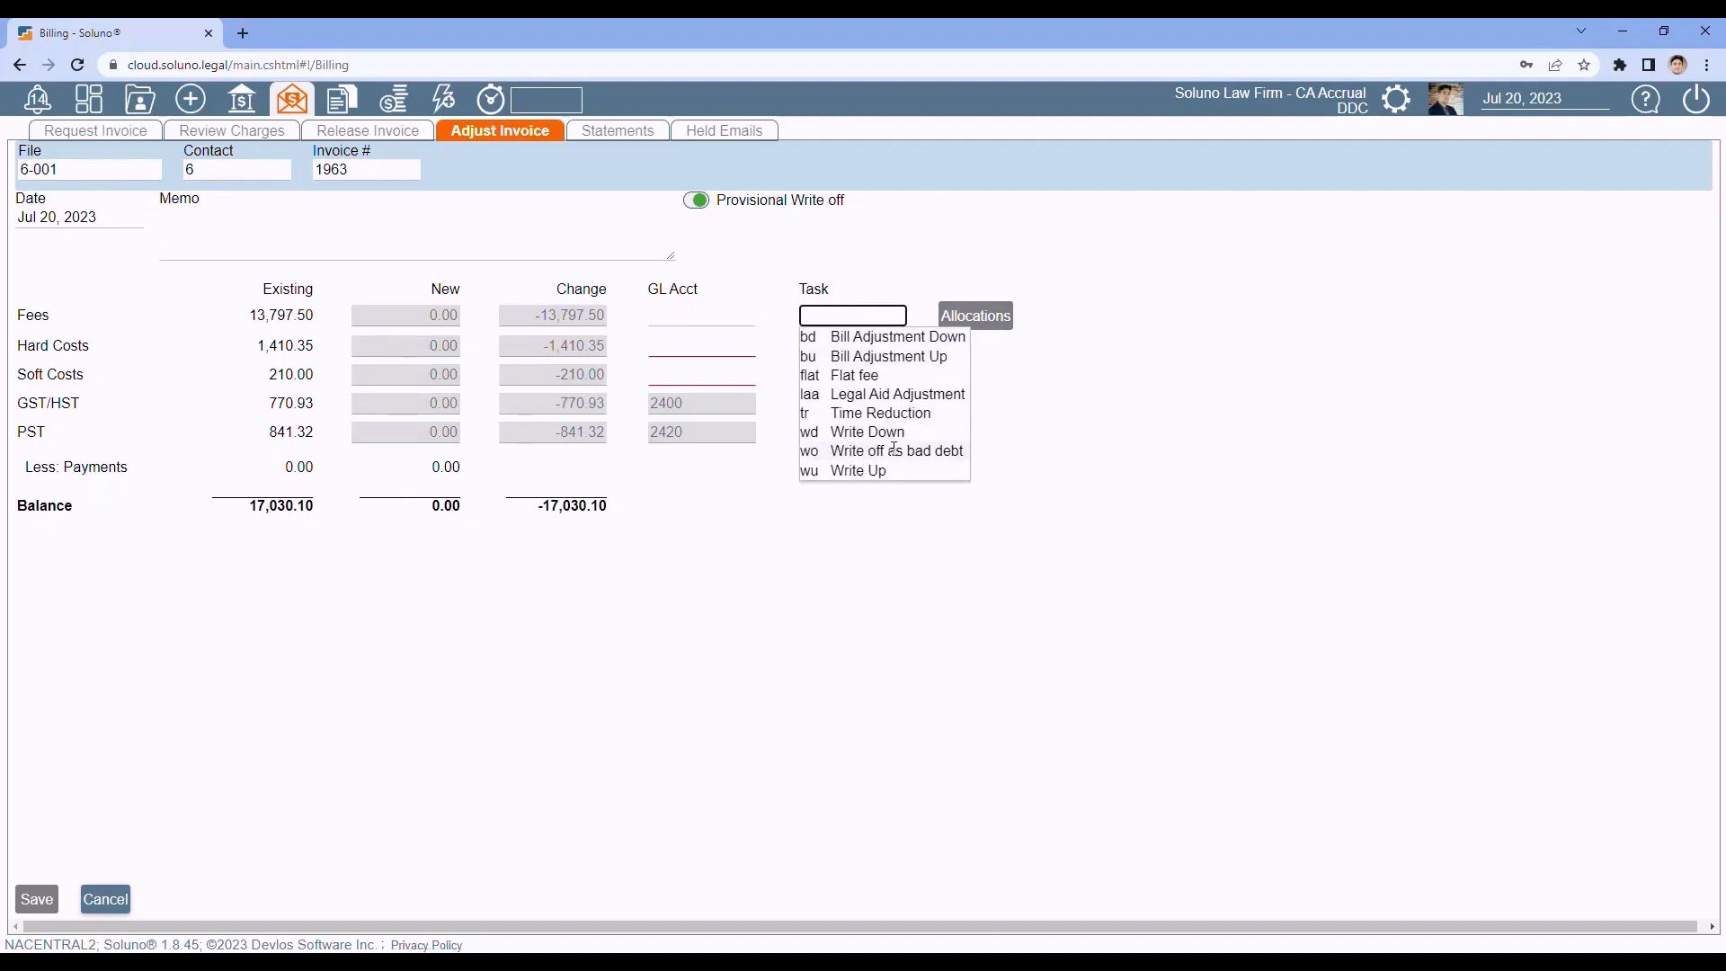
Assign the Bad Debt - Disbursements account, 5080.dis, to both the hard costs and the soft costs.
click(702, 348)
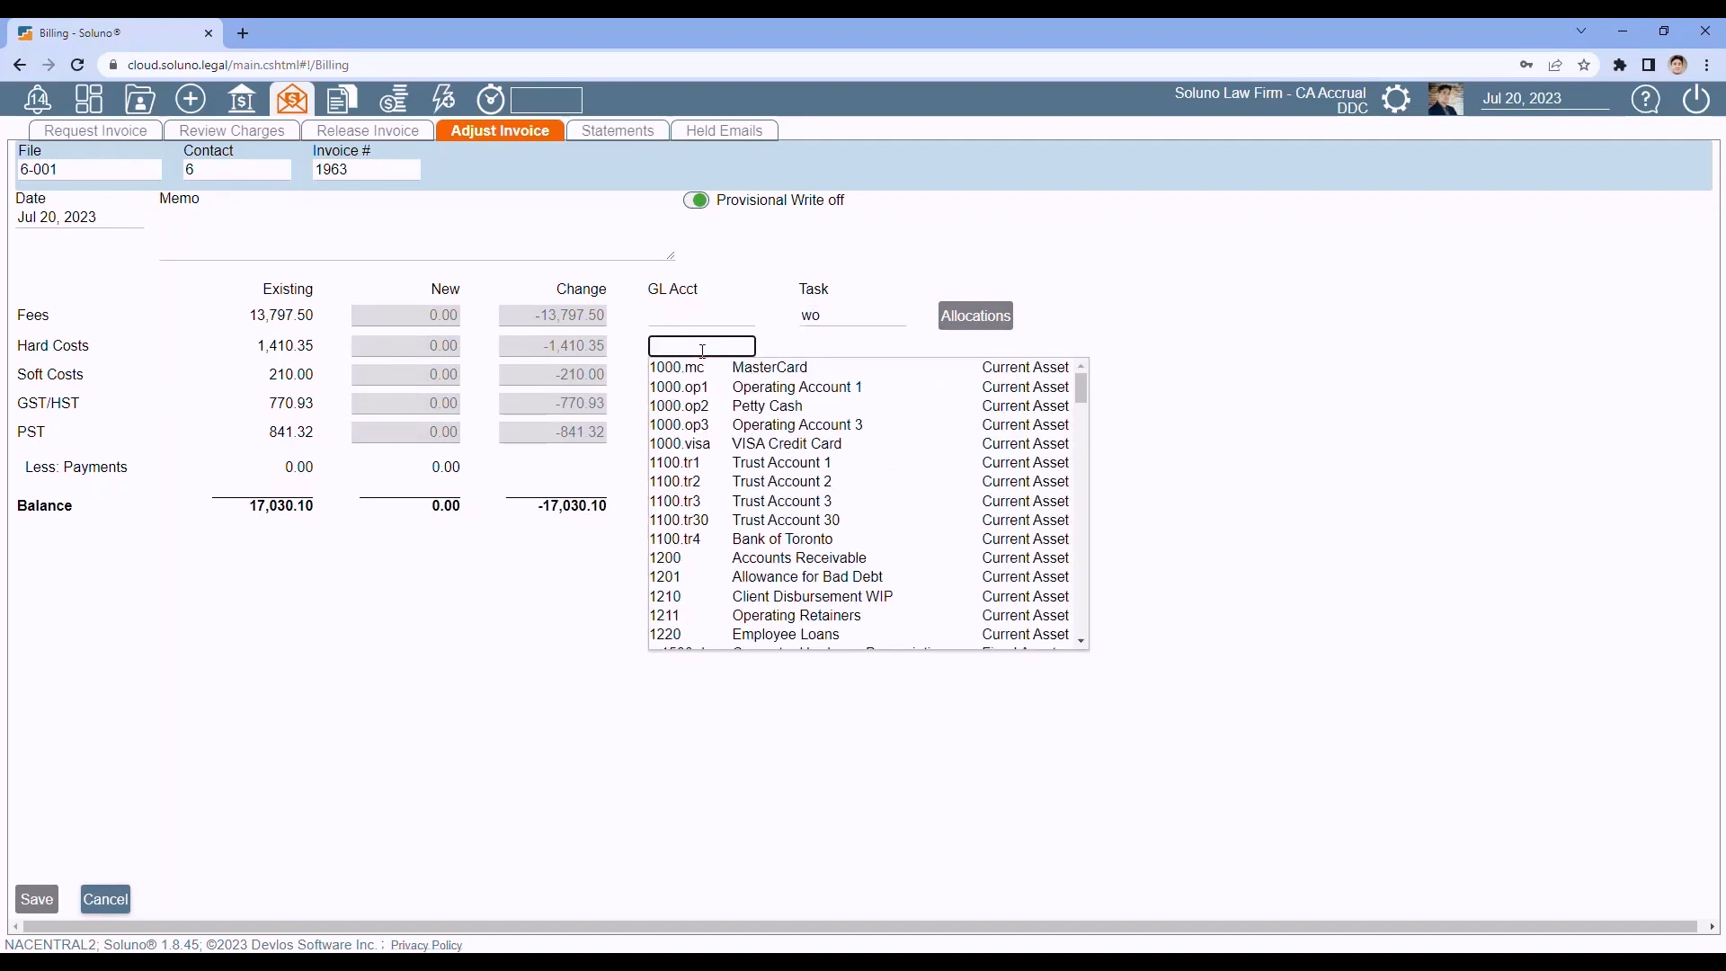
text(bad)
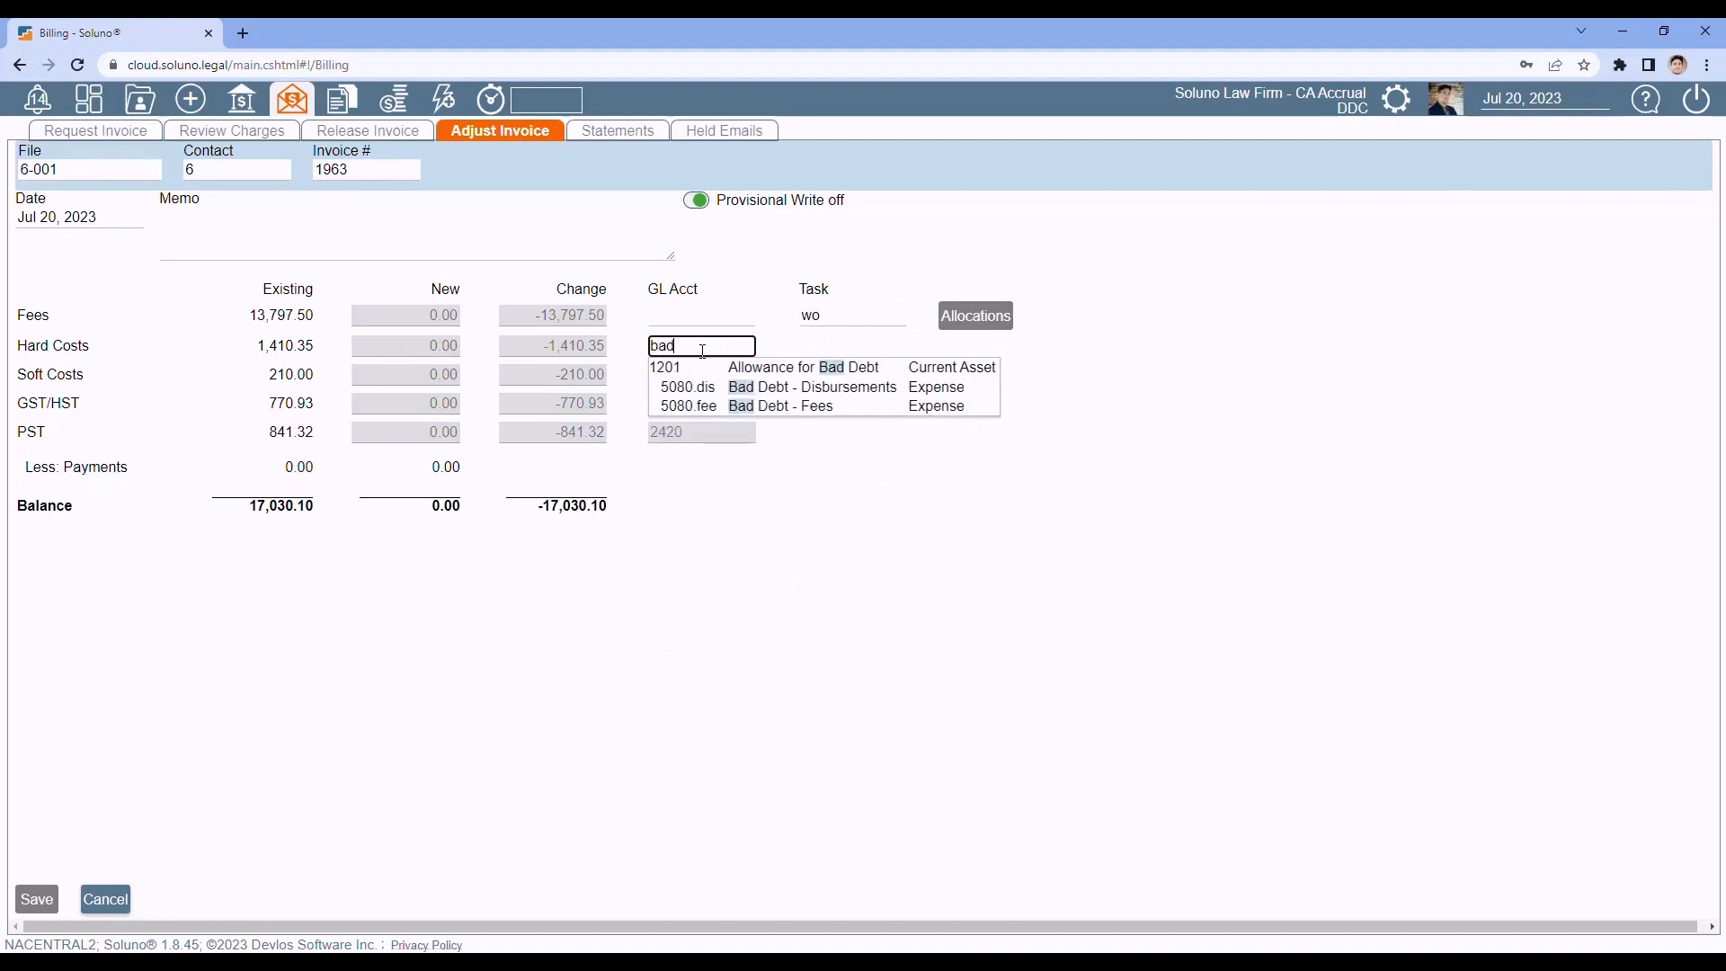
click(765, 388)
click(720, 377)
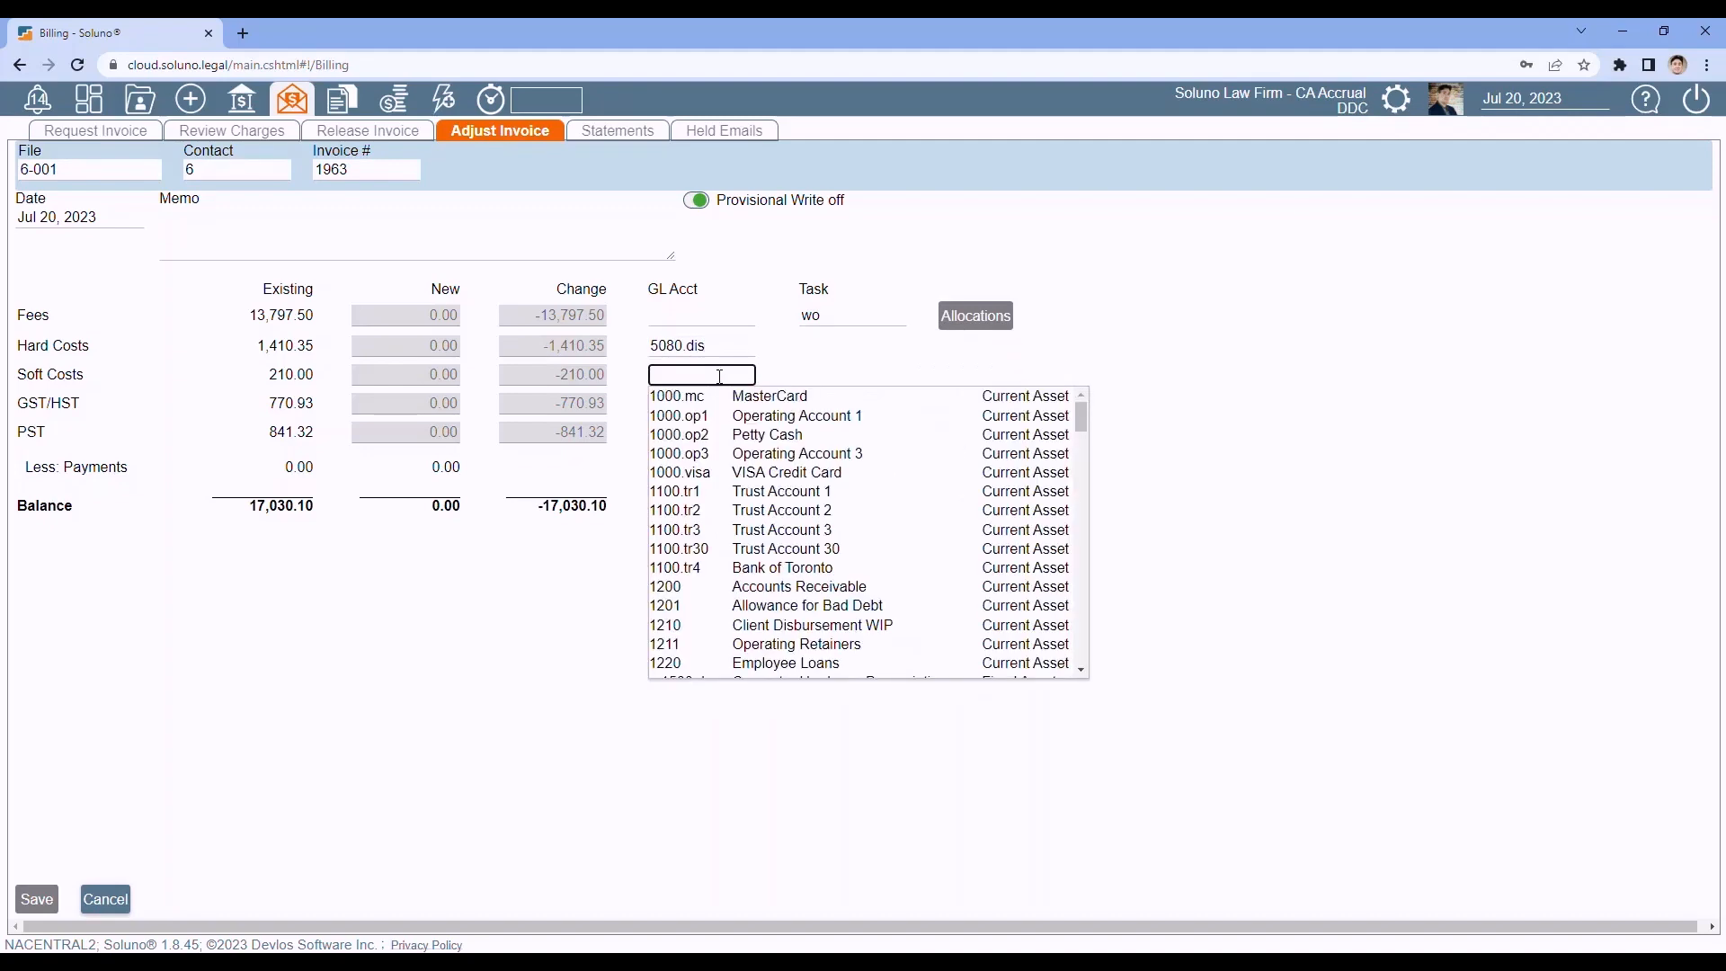
text(bad)
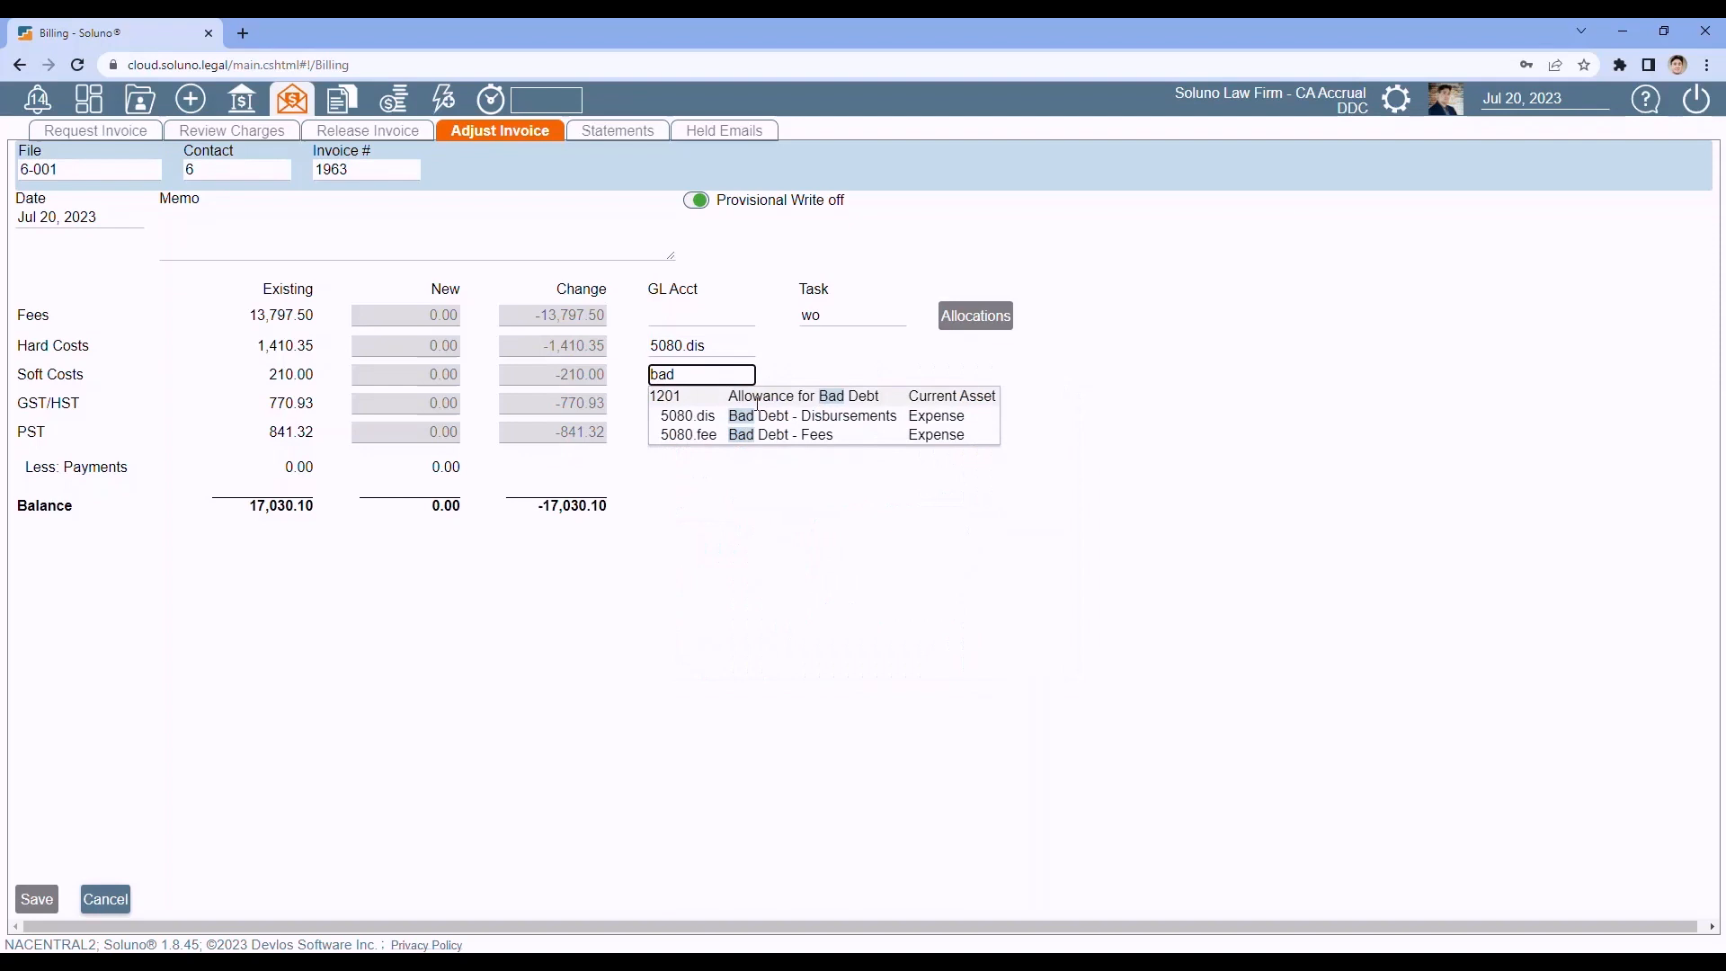
click(779, 421)
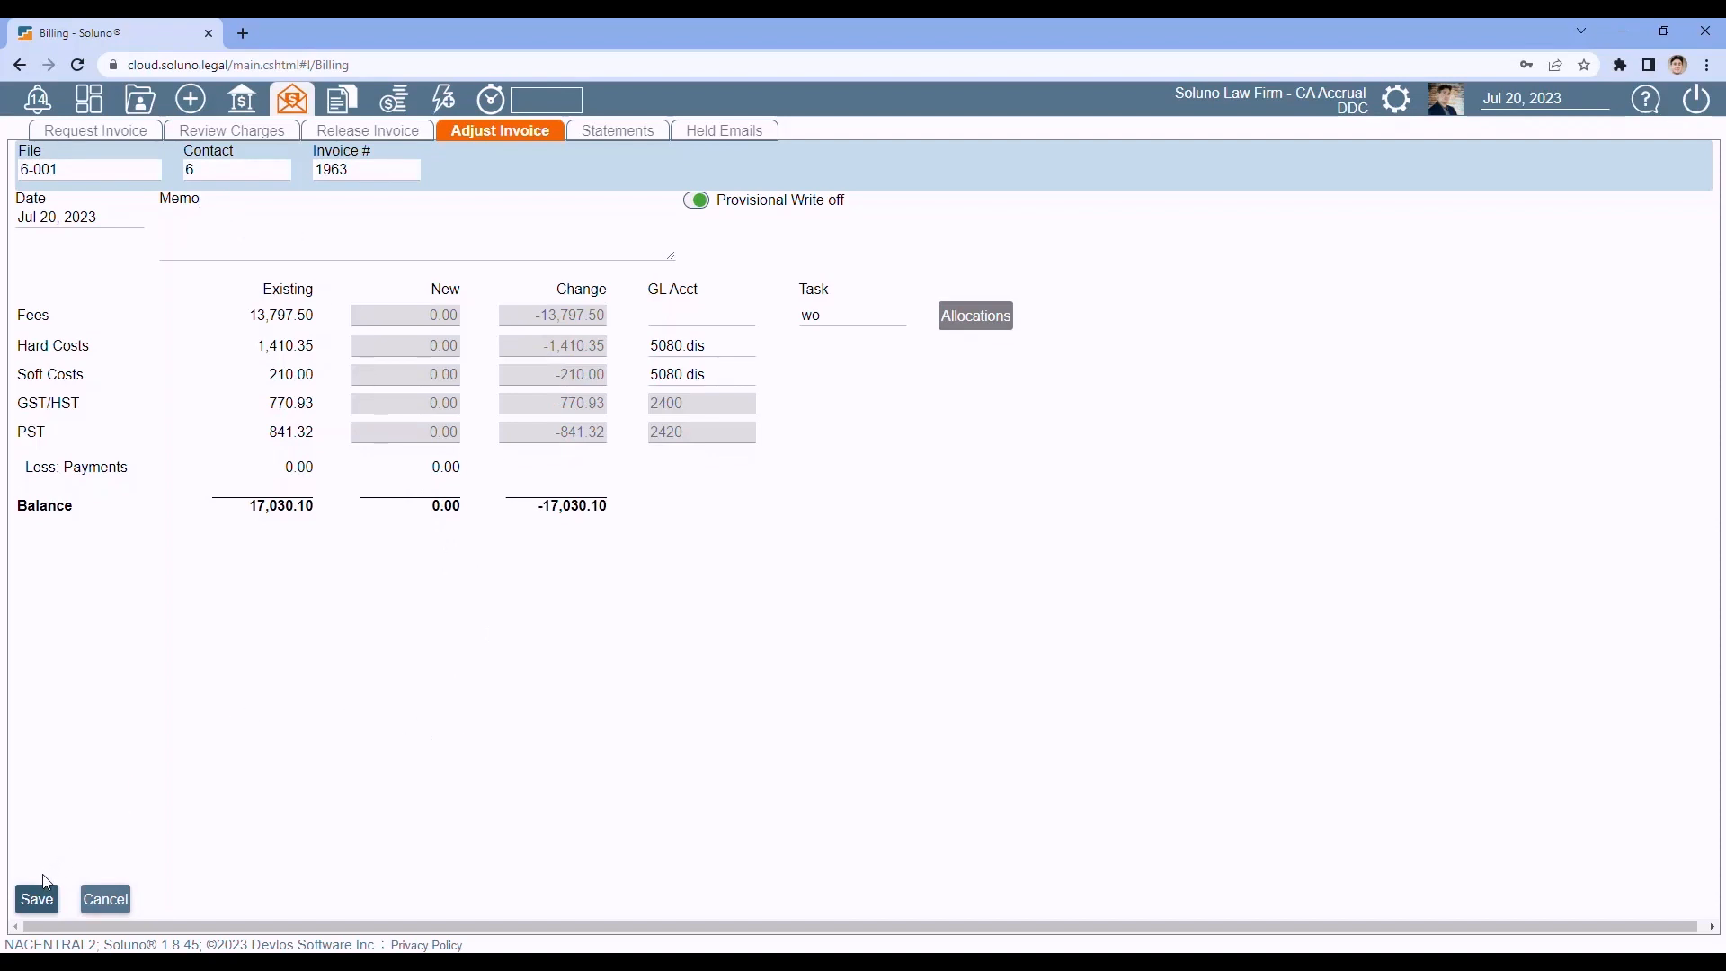
Save the provisional write-off of invoice 1963 and open file 6-001 in the File Manager.
click(38, 900)
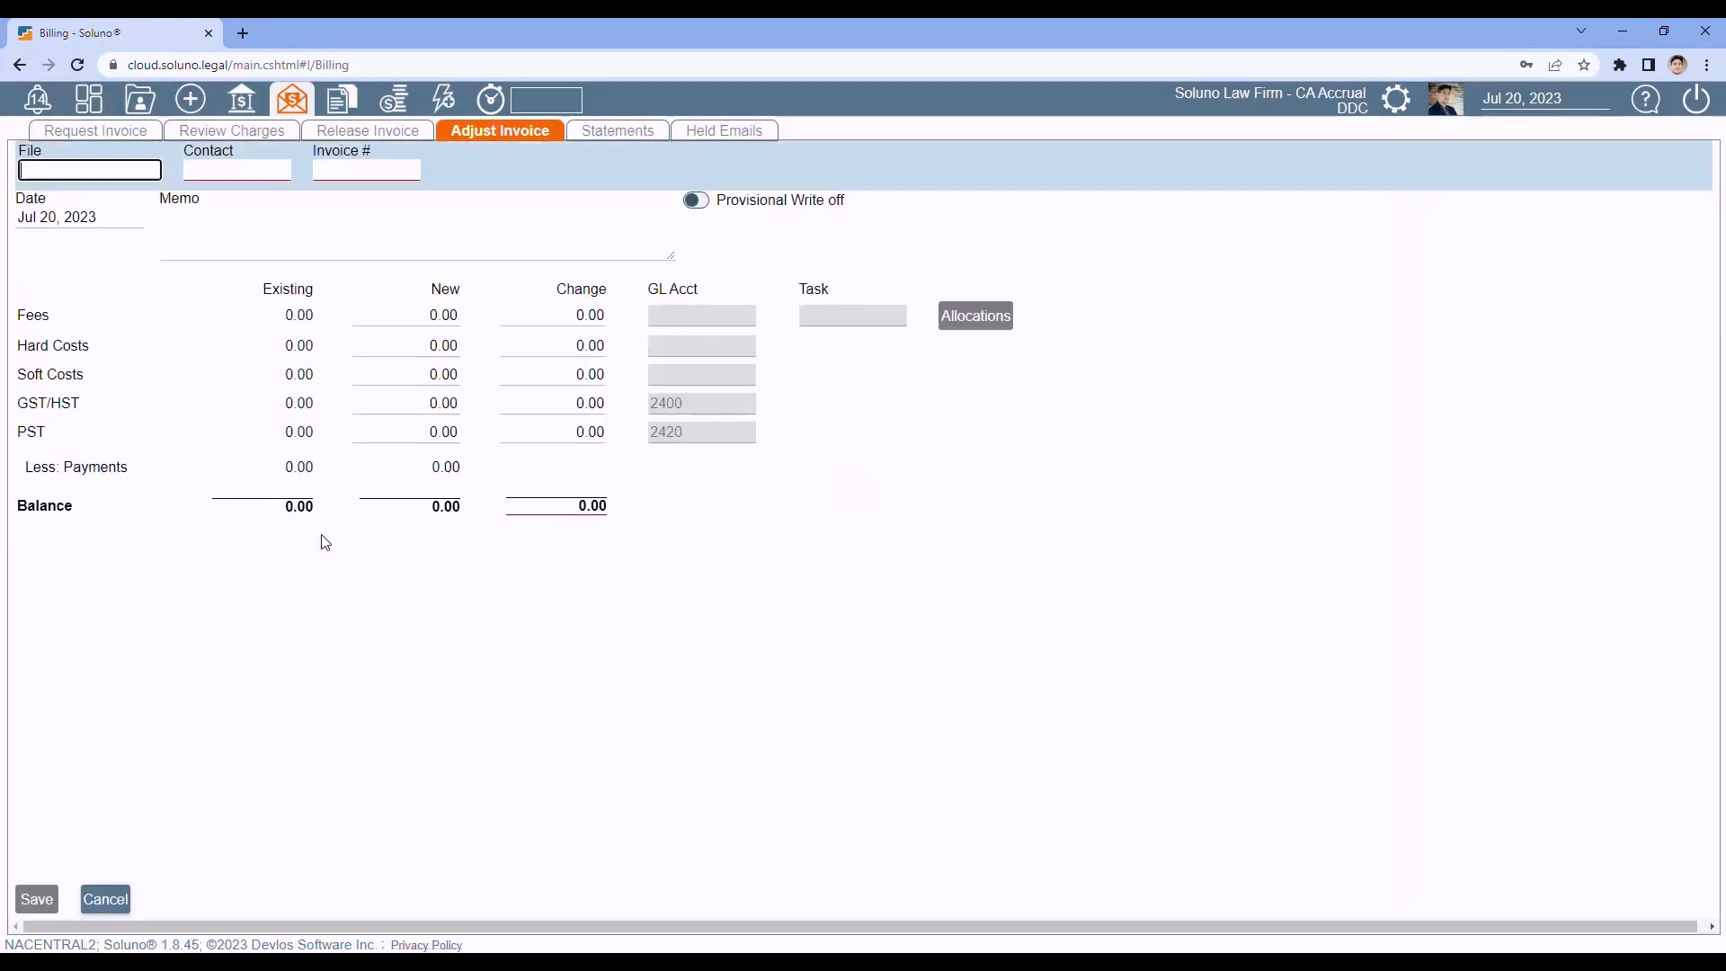
click(141, 107)
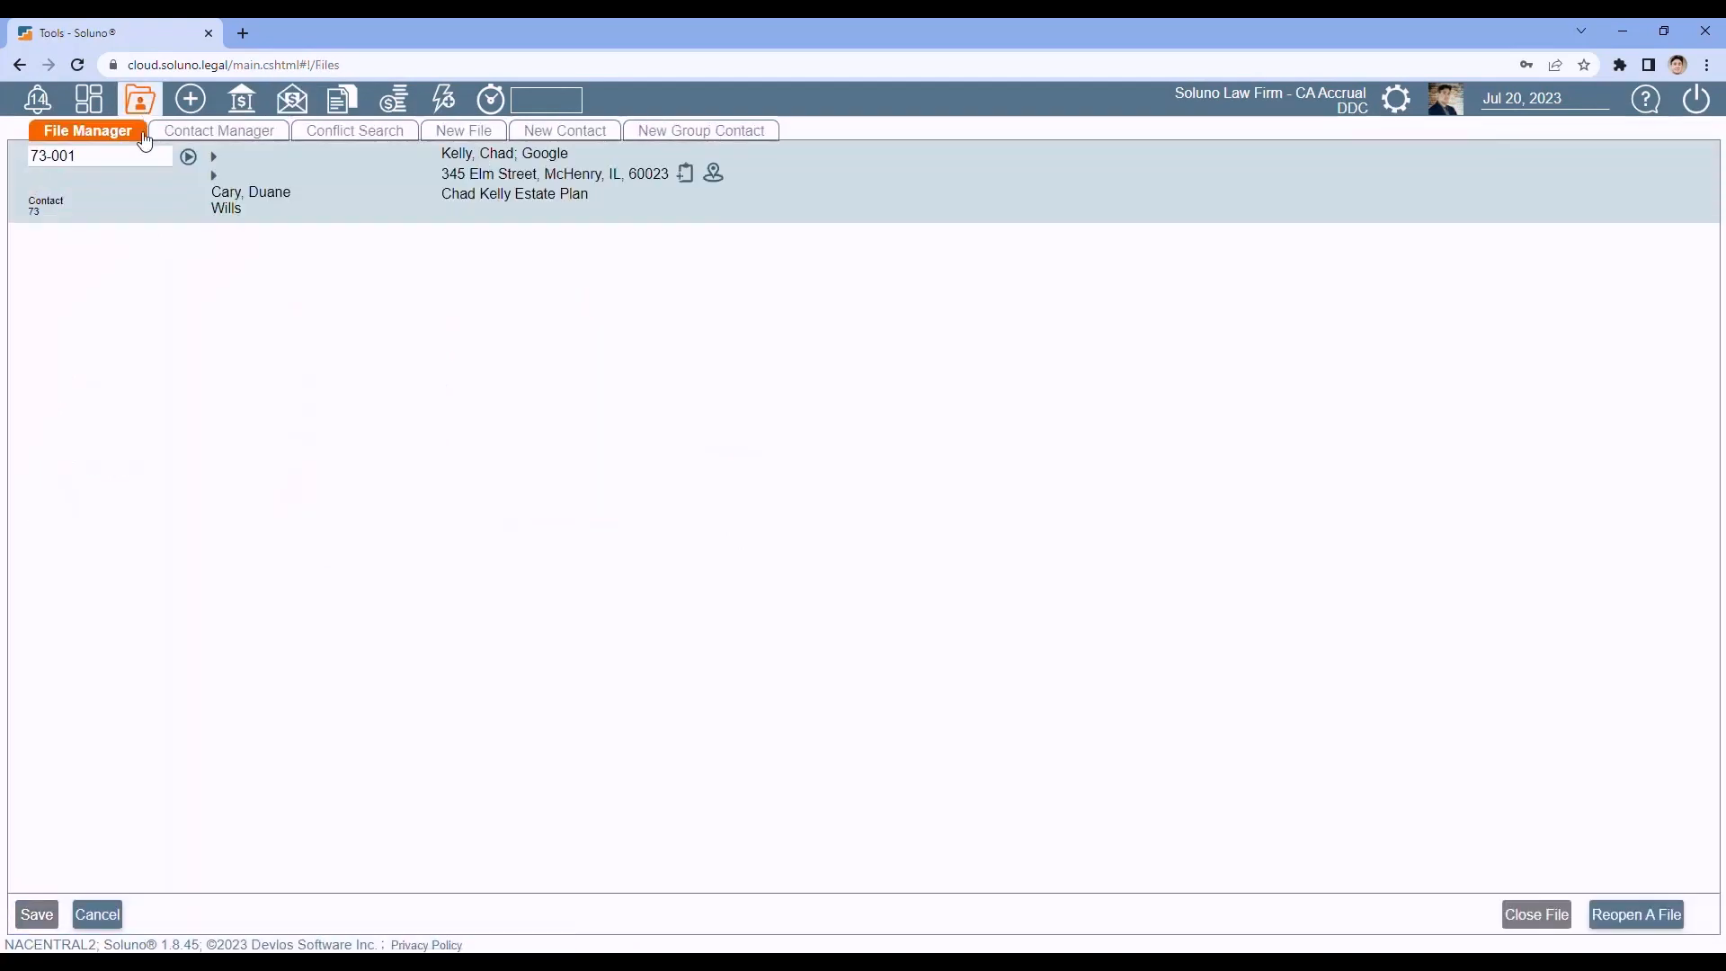
drag(89, 158, 4, 164)
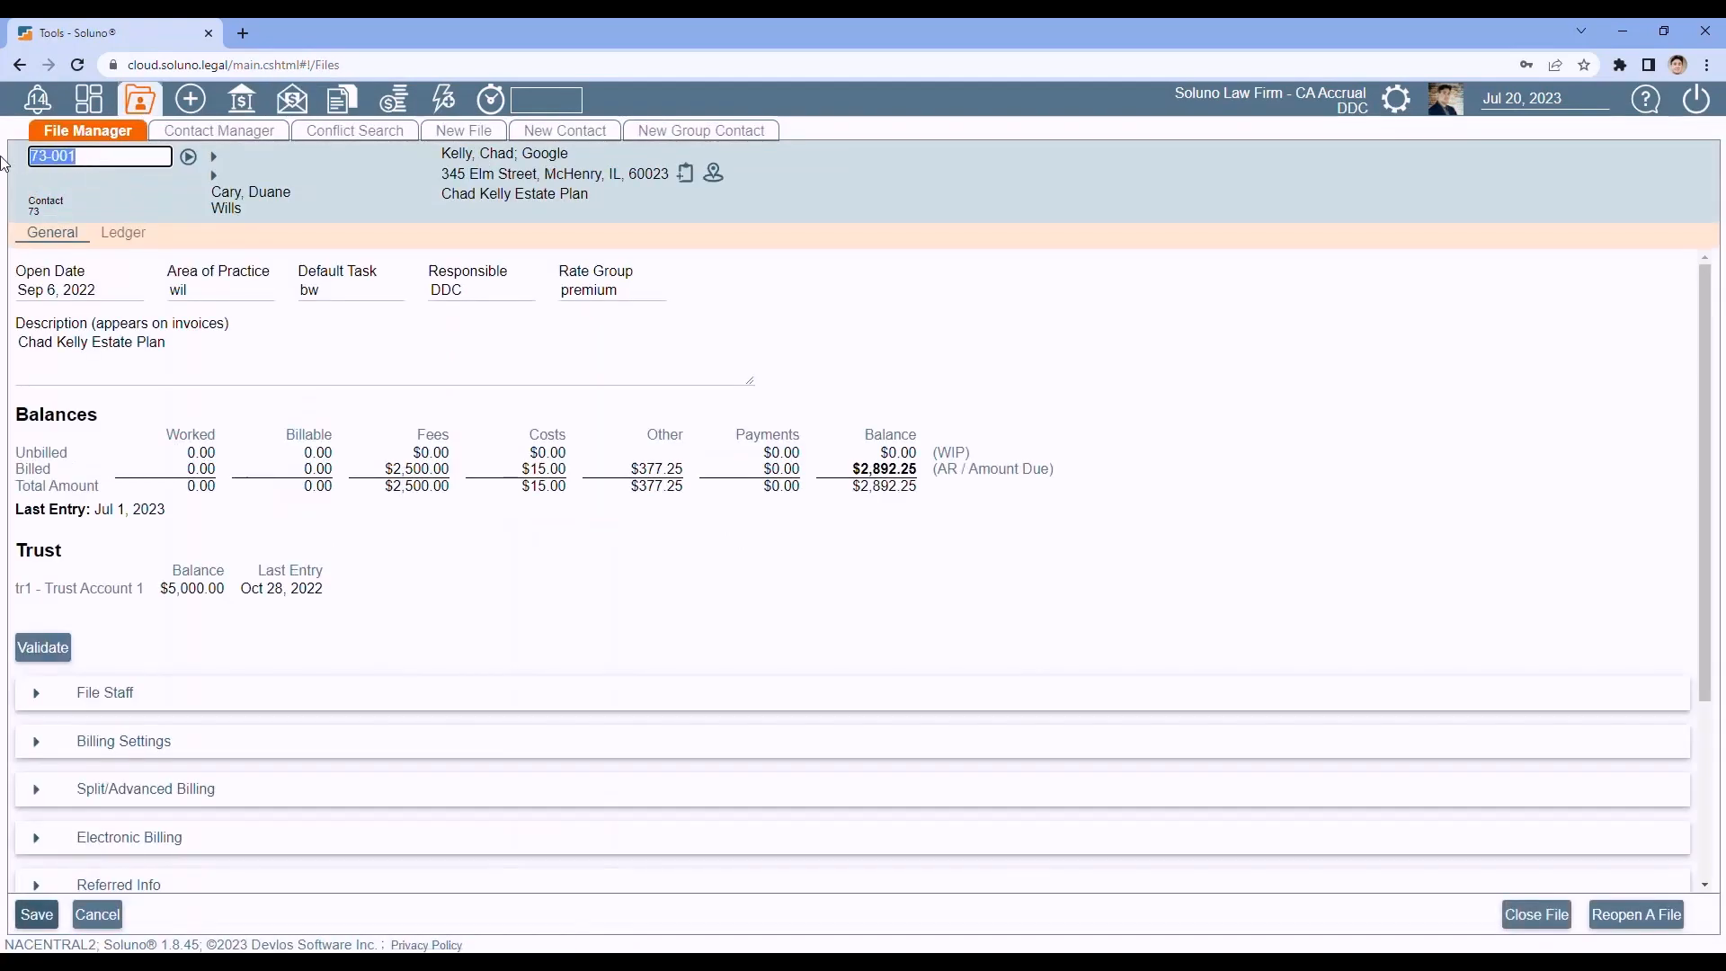
text(6-00)
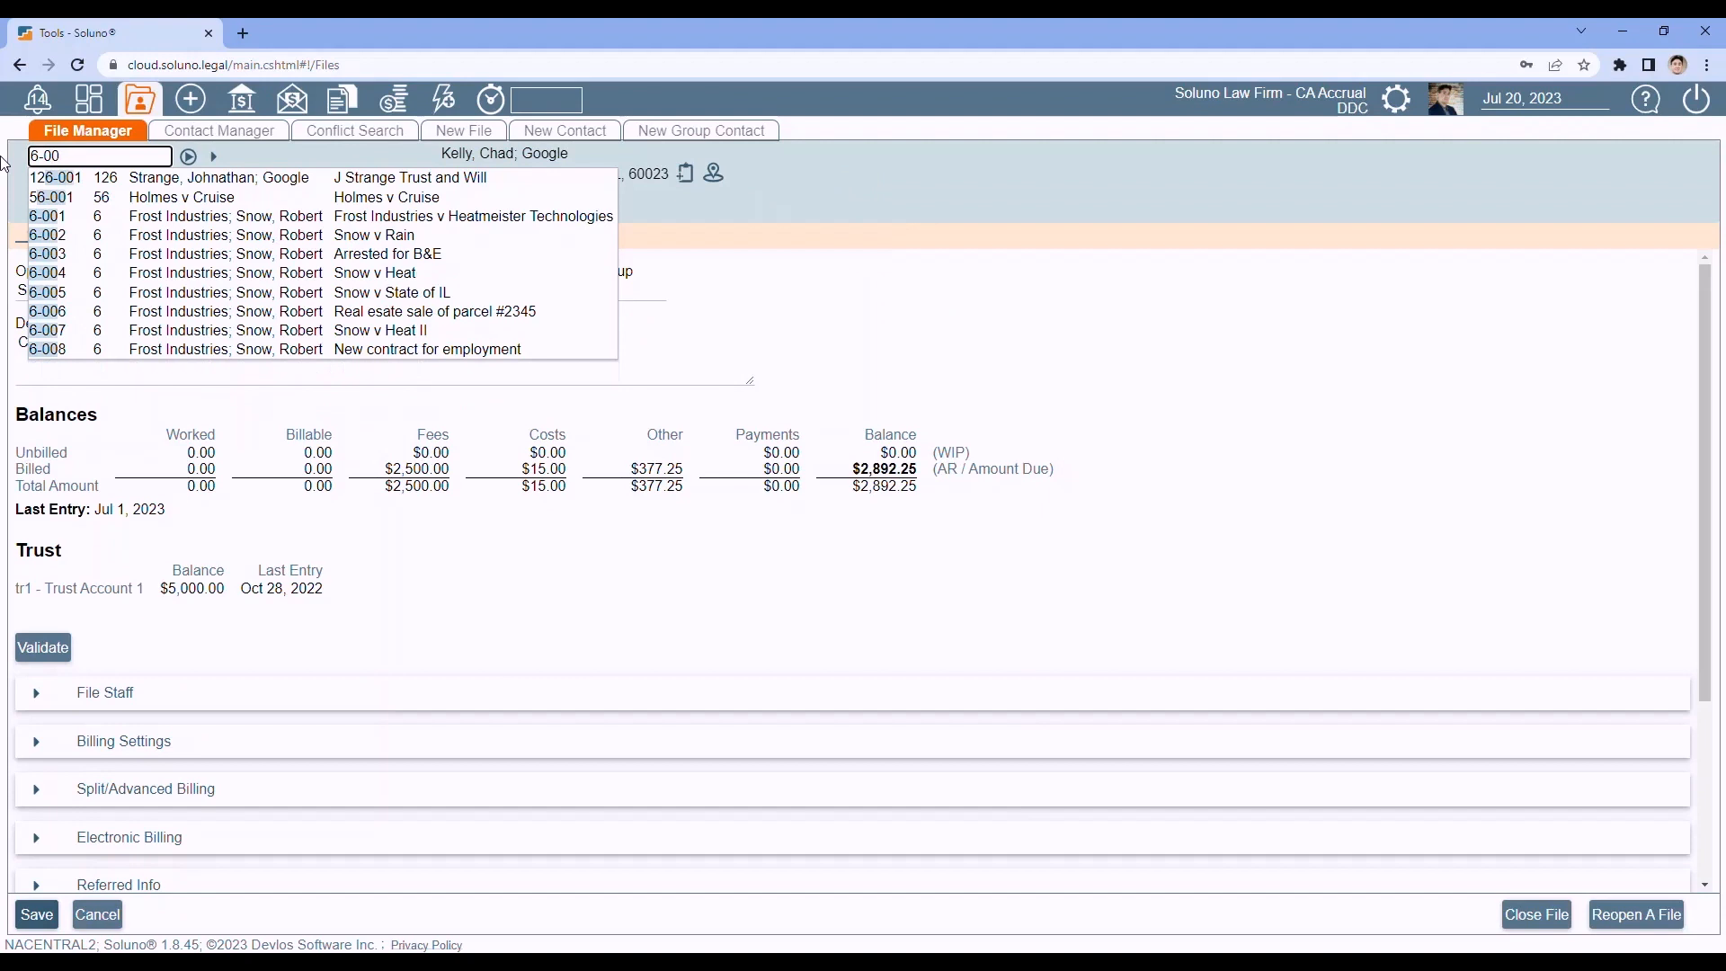
text(1)
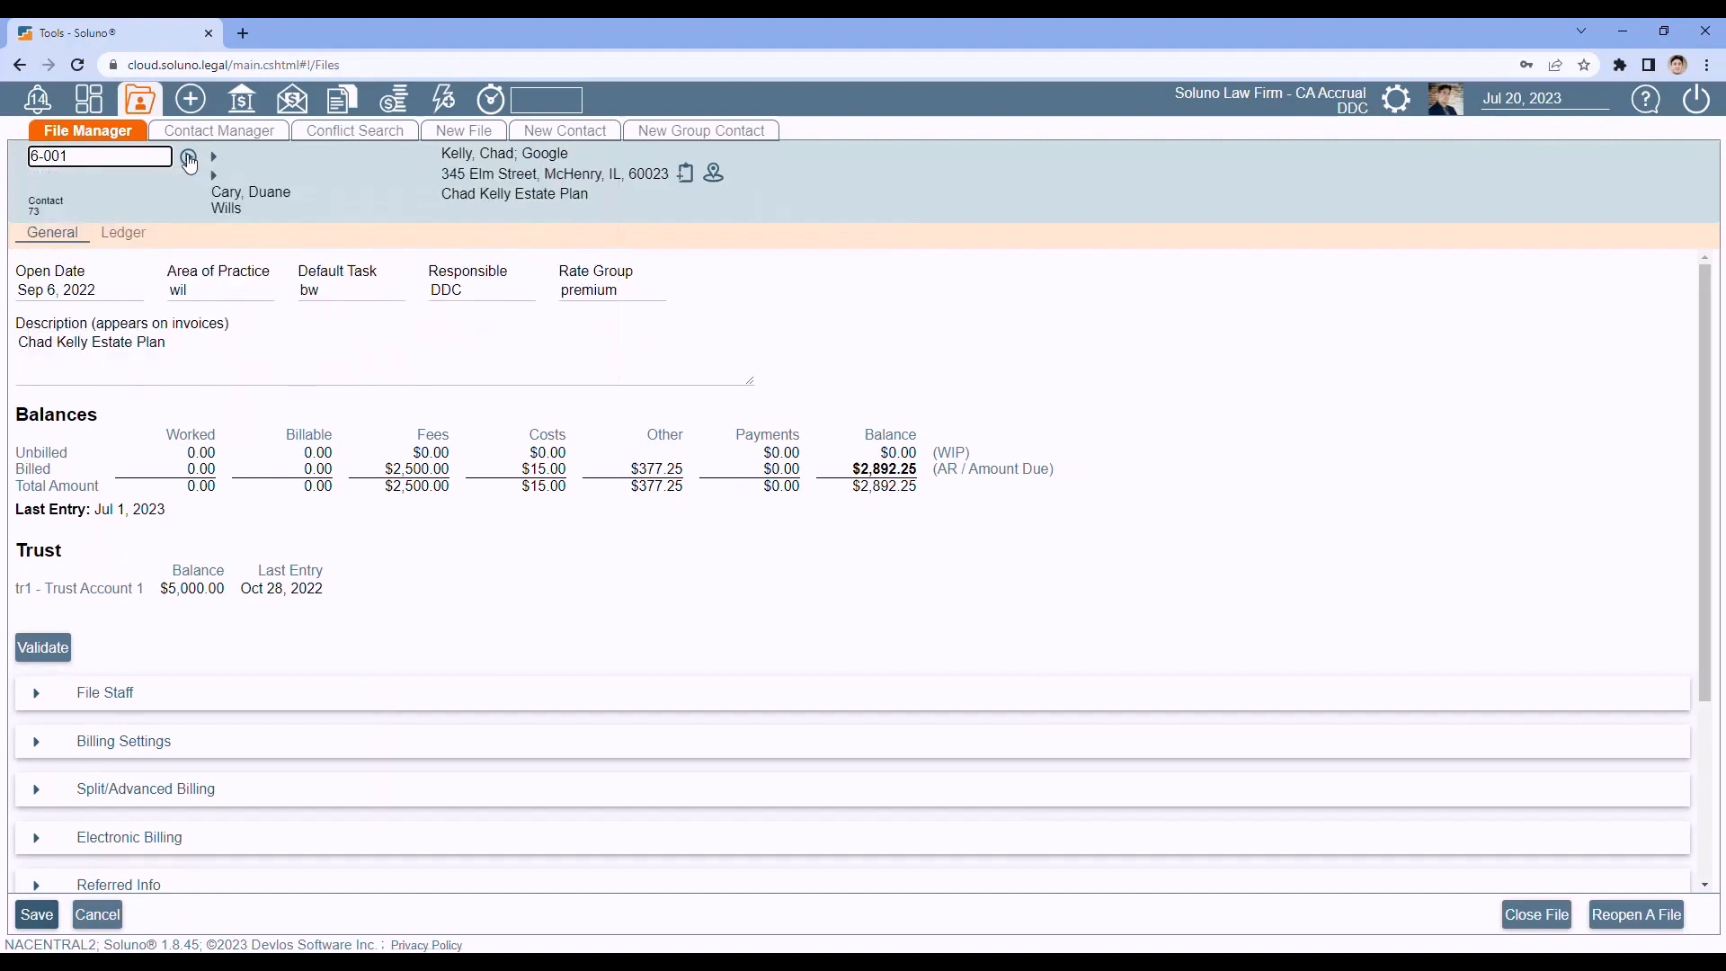
key(Return)
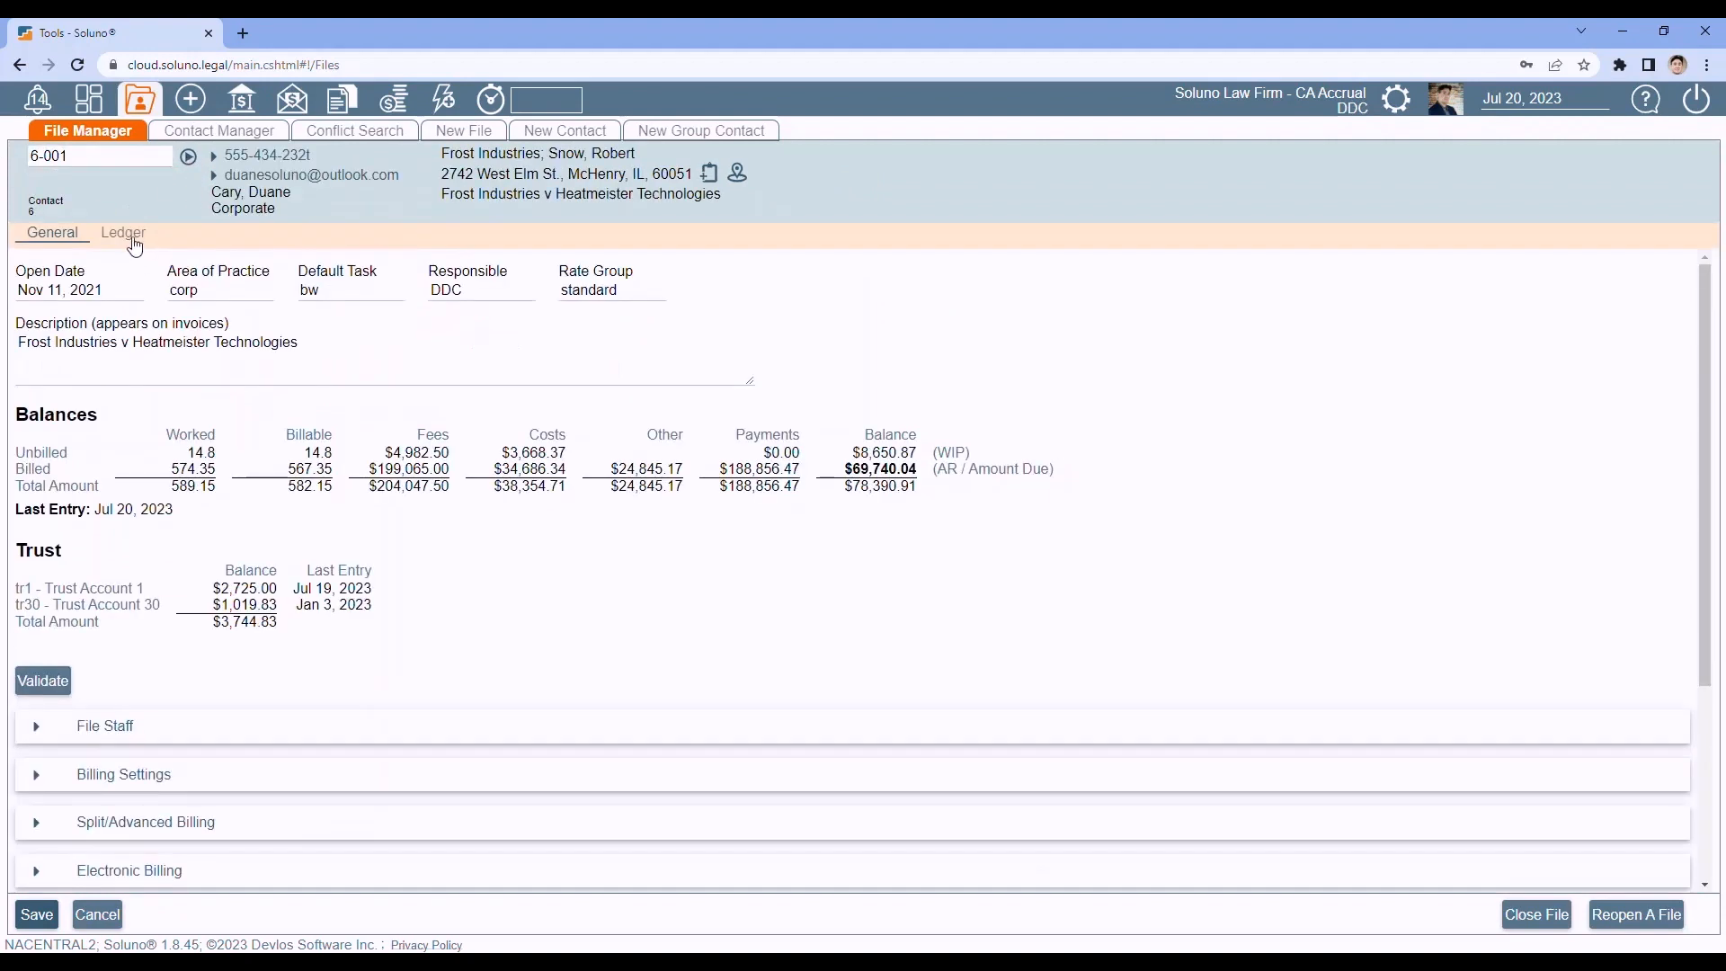
Examine the provisional write-off entry for invoice 1963 at the end of the file's client ledger.
click(125, 234)
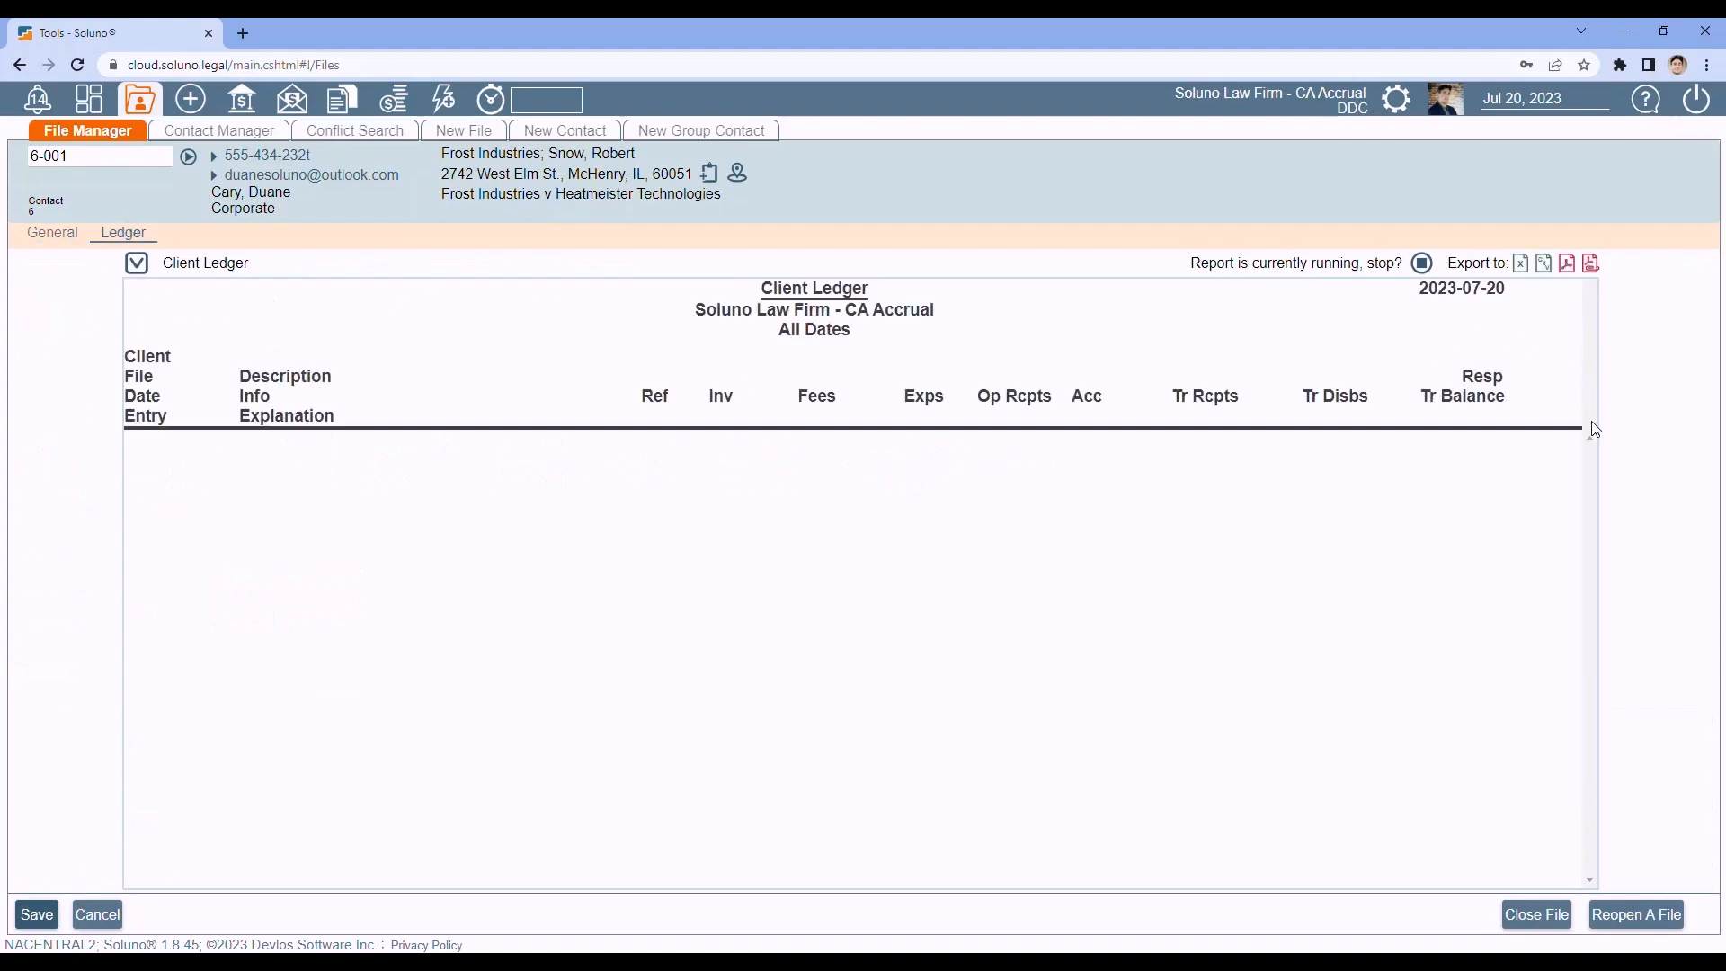
drag(1588, 449, 1587, 870)
scroll(890, 739, up, 2)
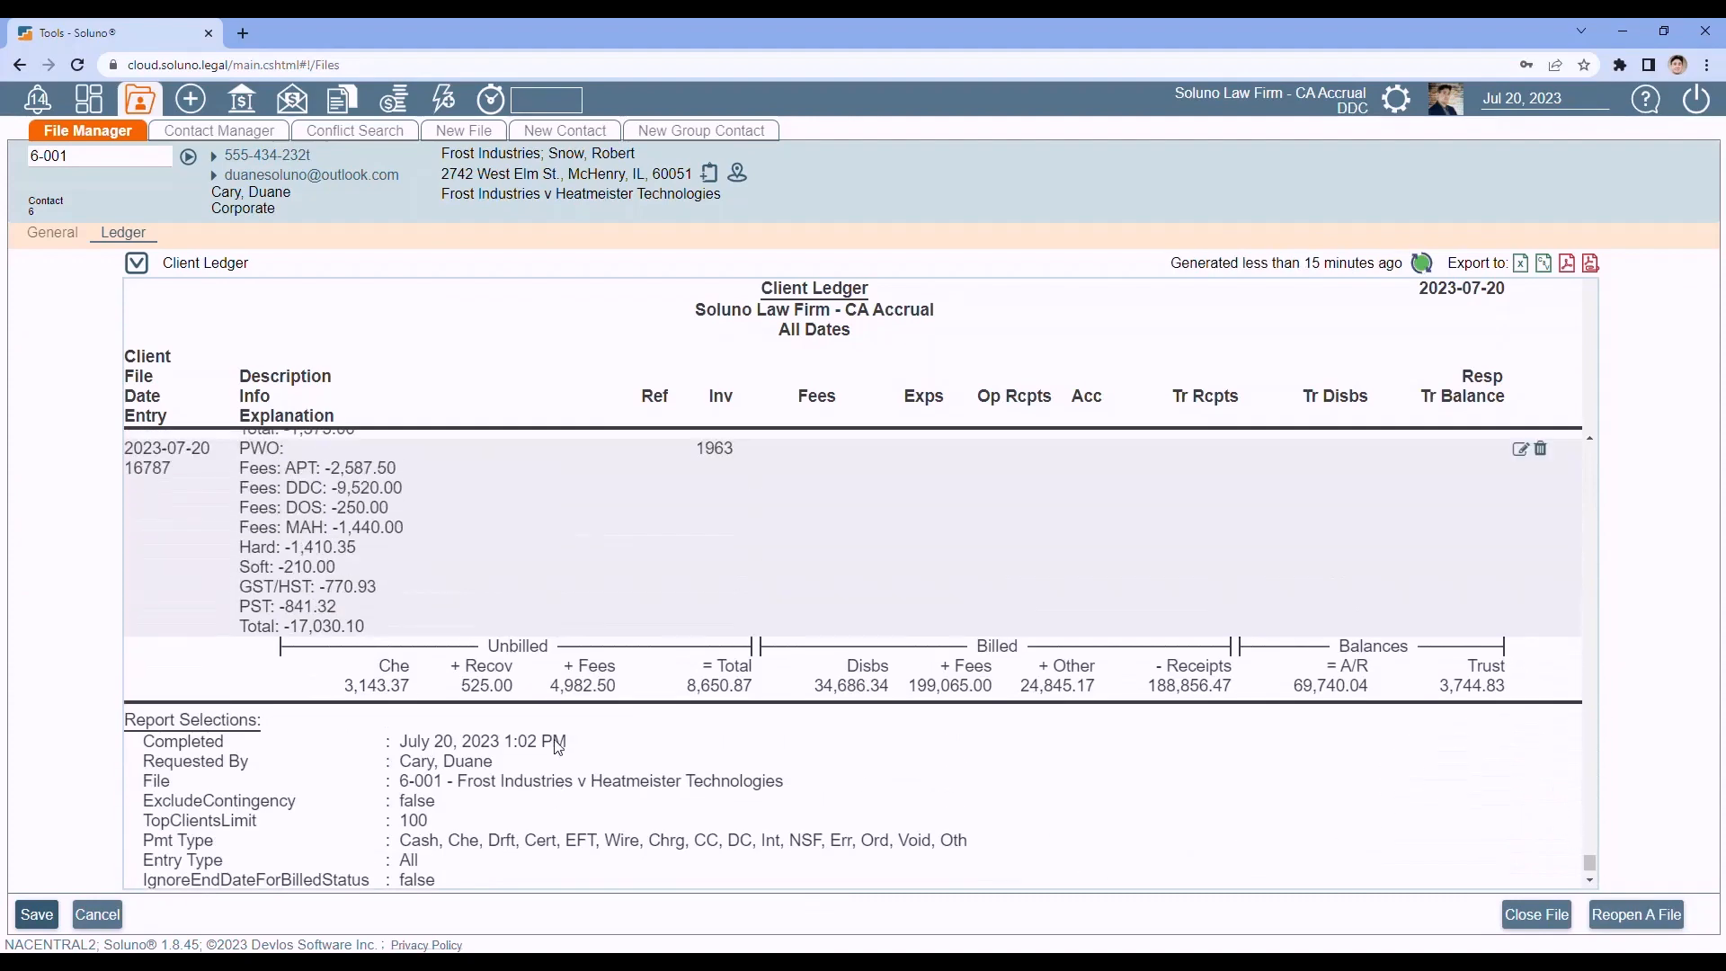
scroll(129, 540, up, 1)
scroll(128, 539, up, 1)
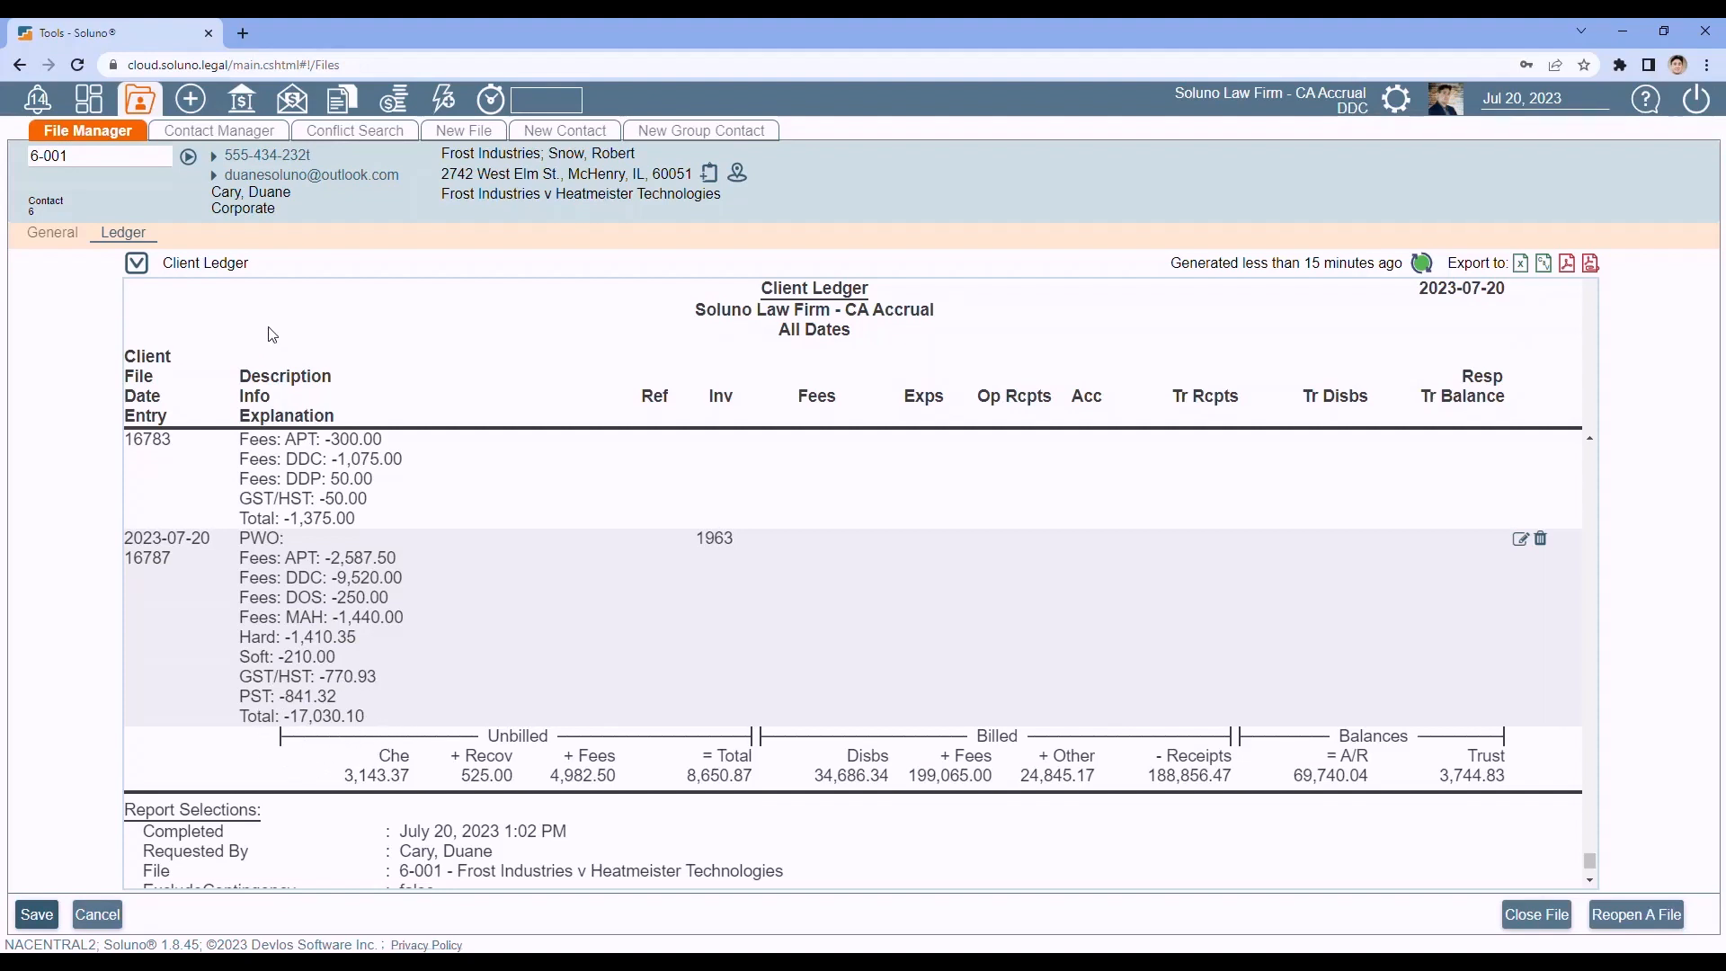
Open the options of the Receivables view and select the Receivables by Client report.
click(339, 101)
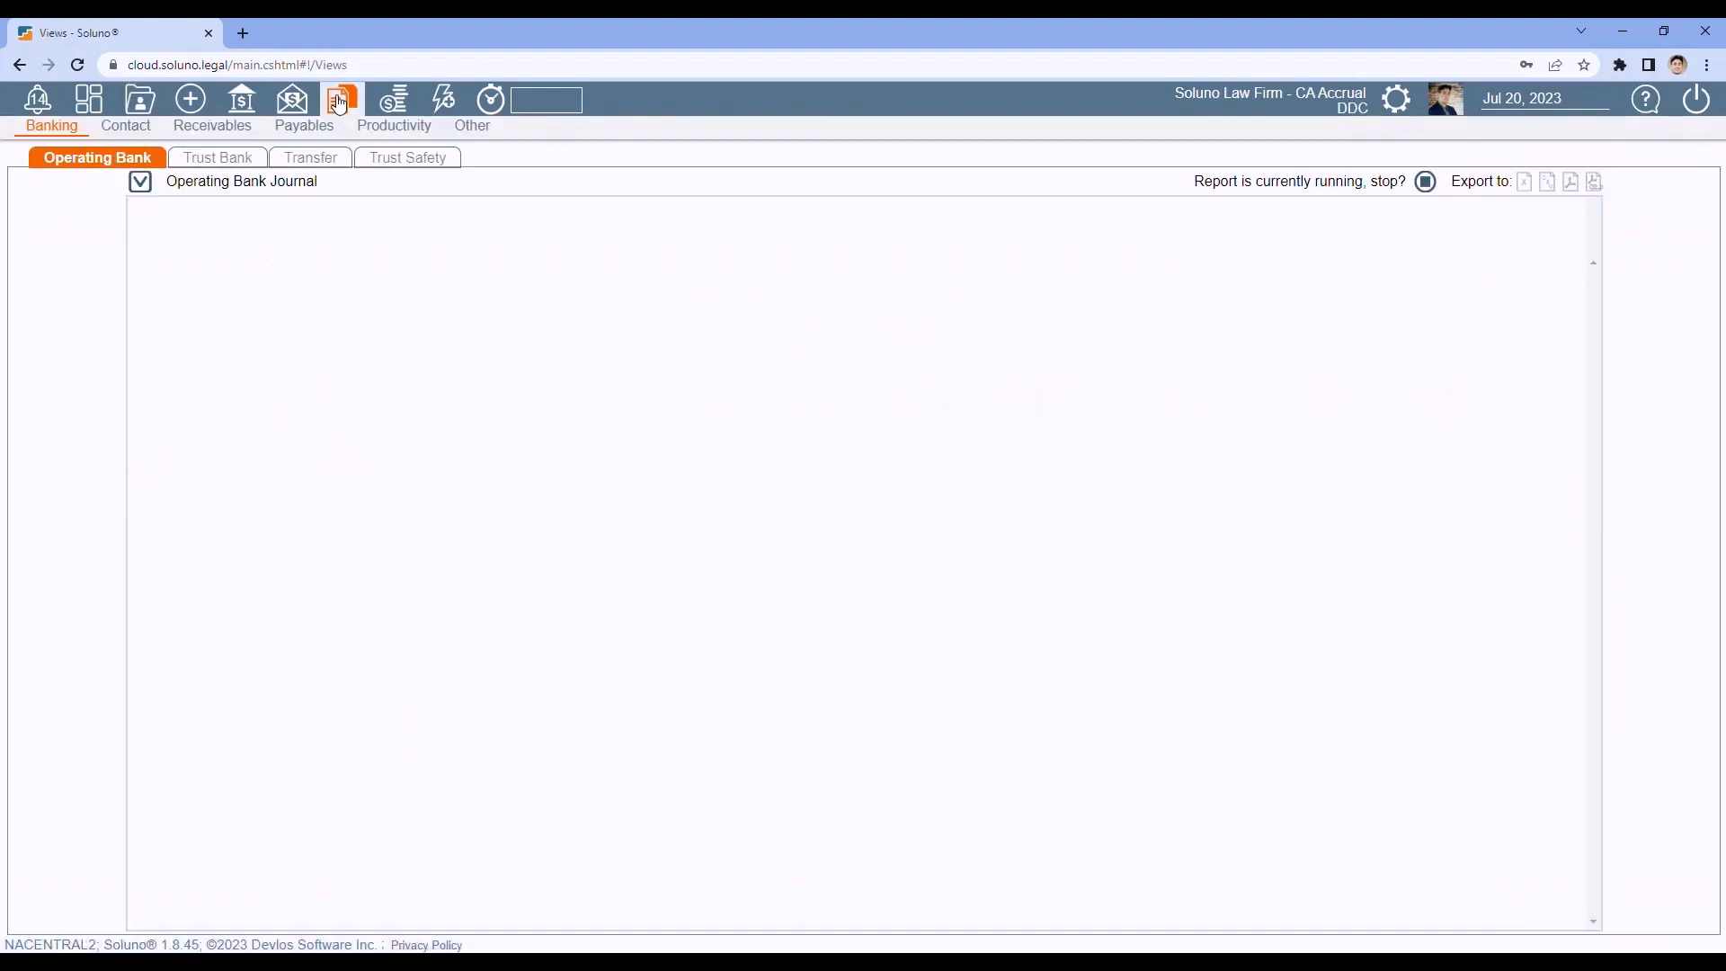
click(206, 128)
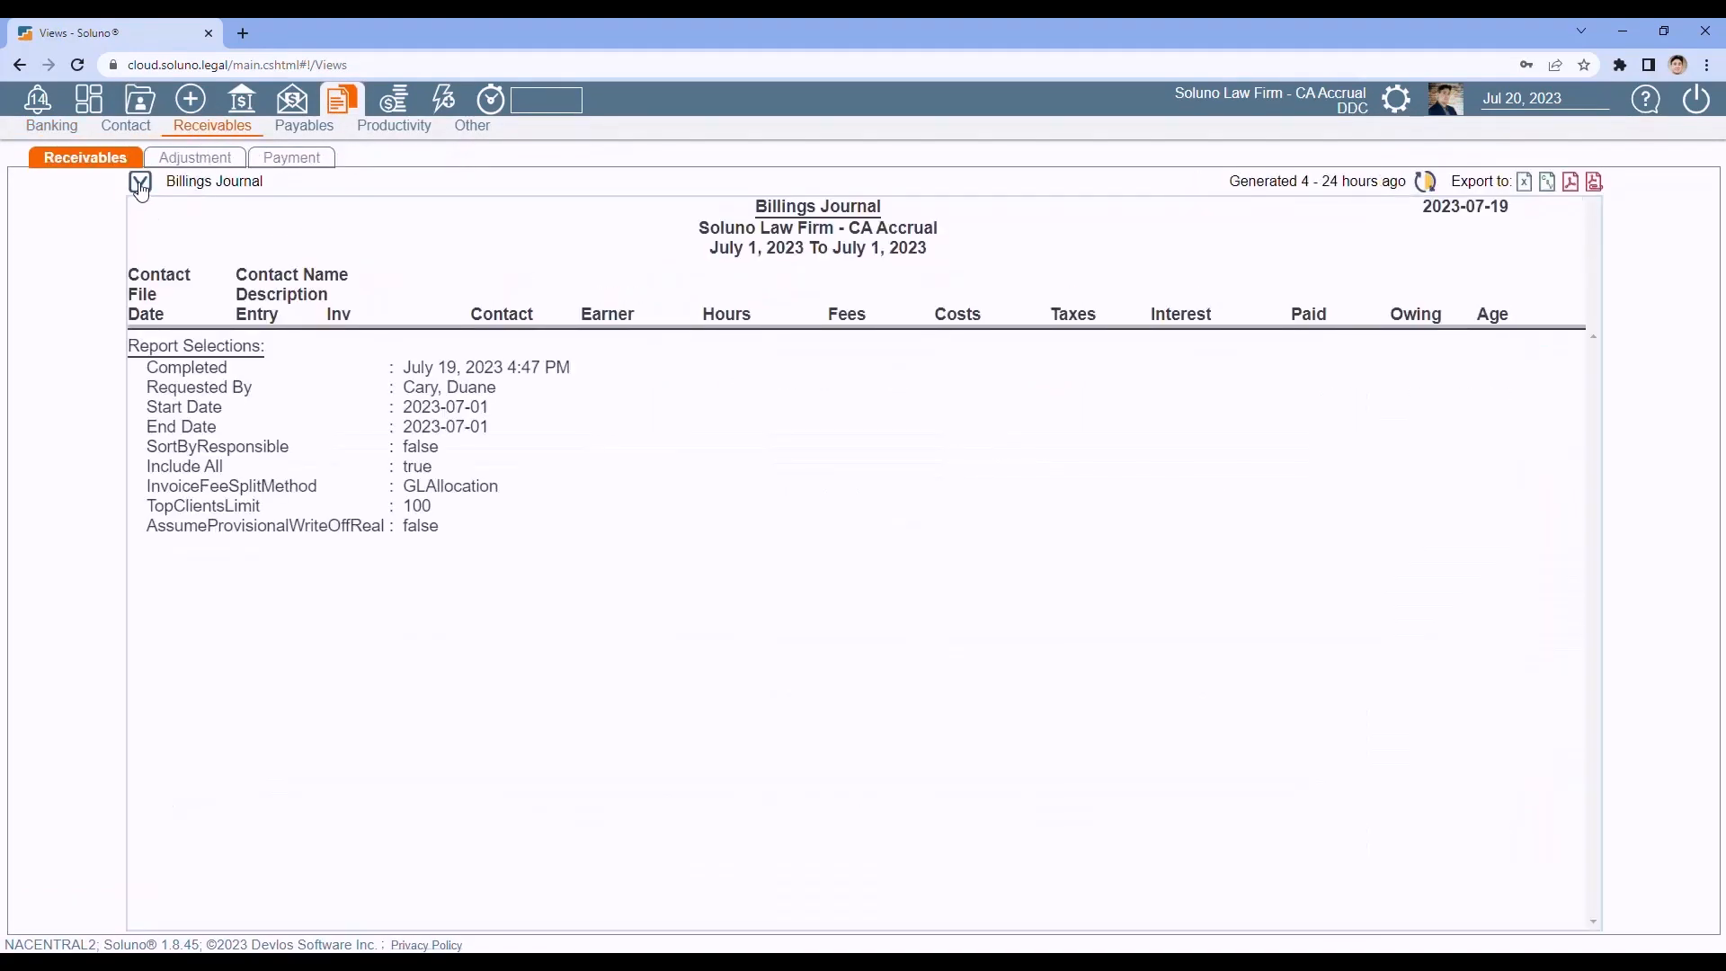
click(139, 183)
click(188, 198)
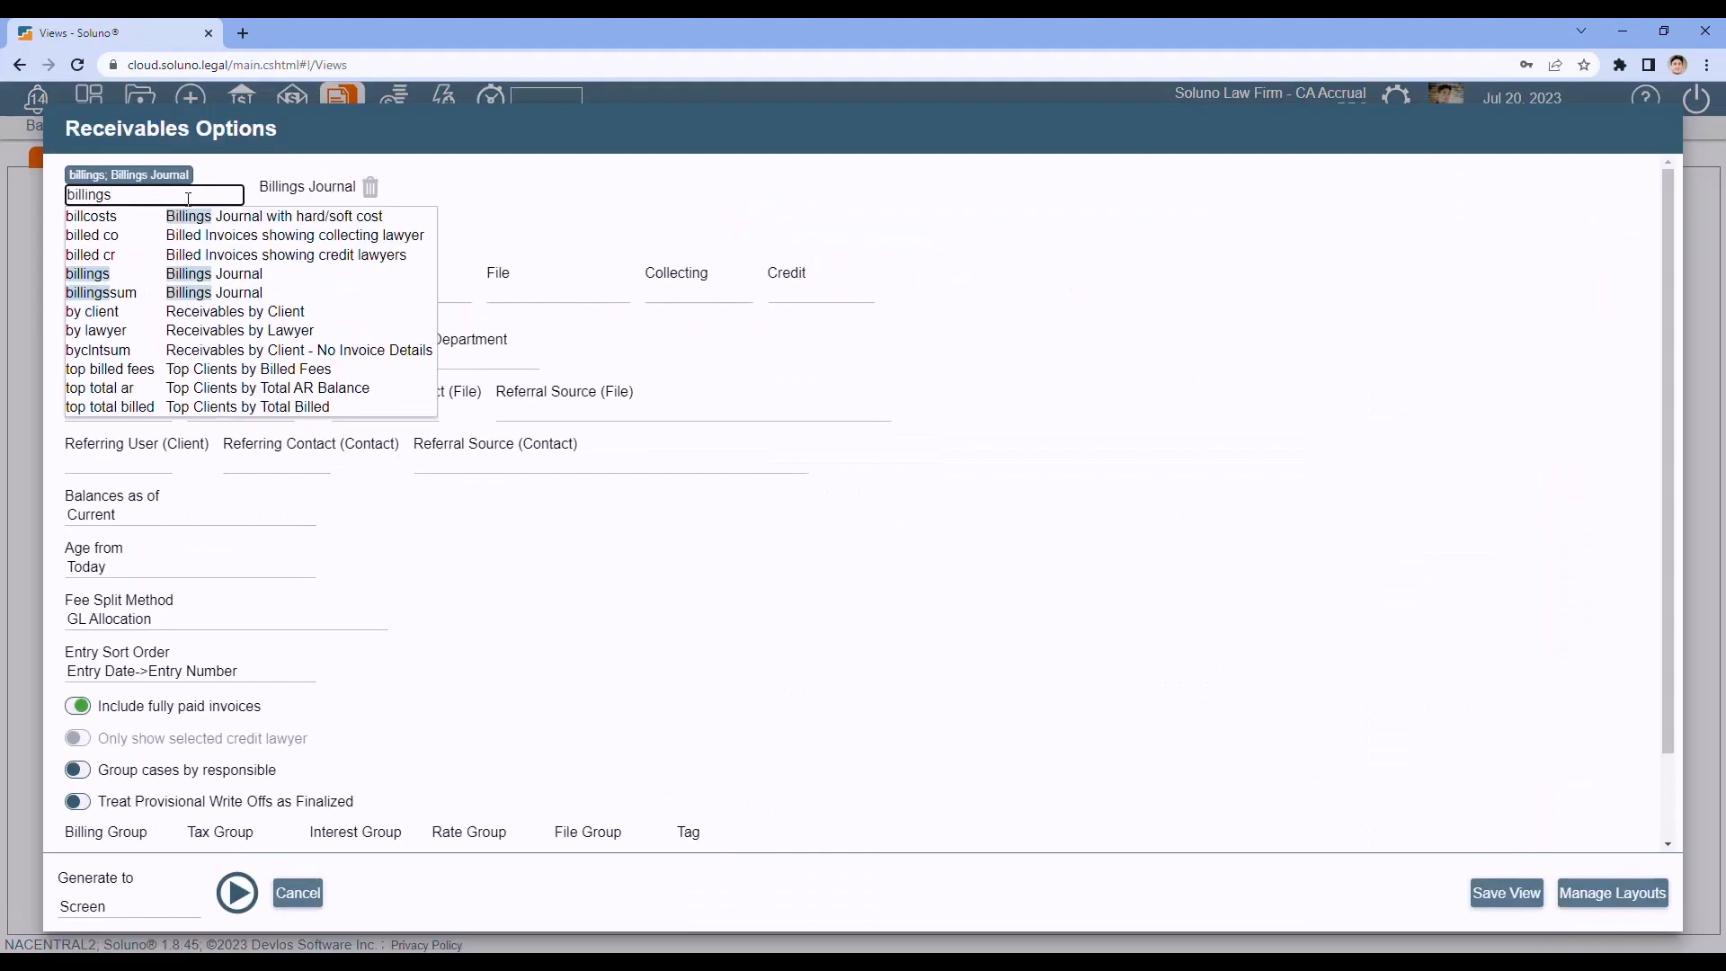
click(227, 312)
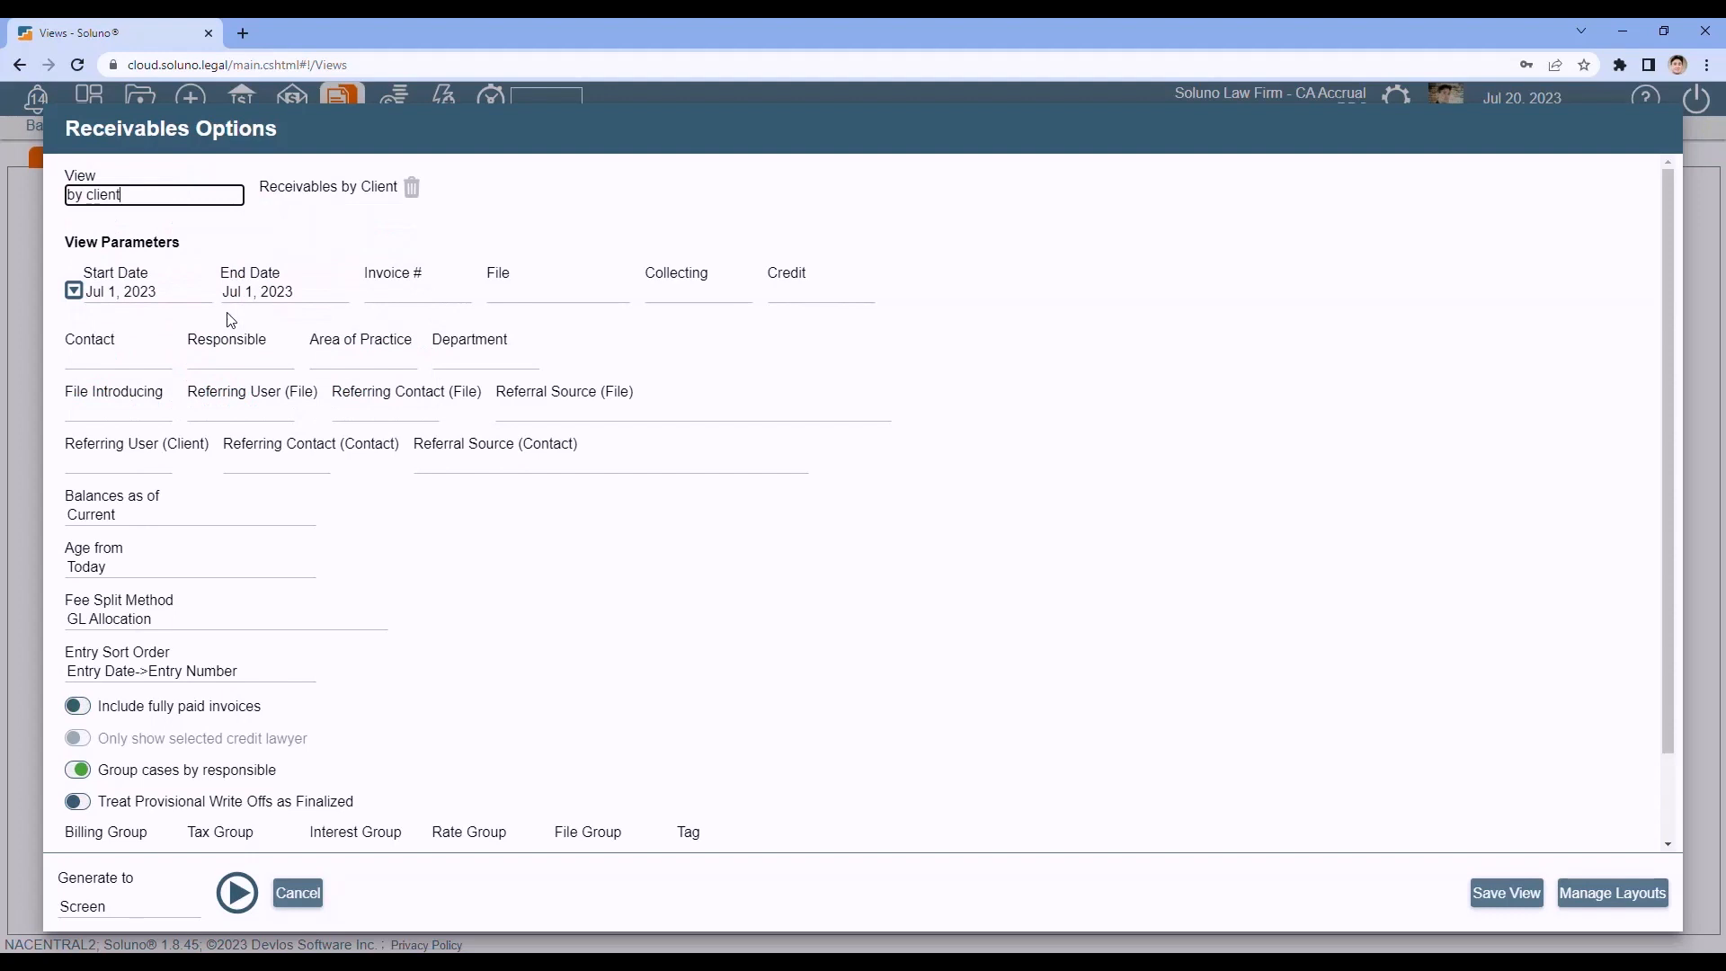
Generate the report on screen for file 6-001 with end date Jul 20, 2023 and no start date.
click(270, 293)
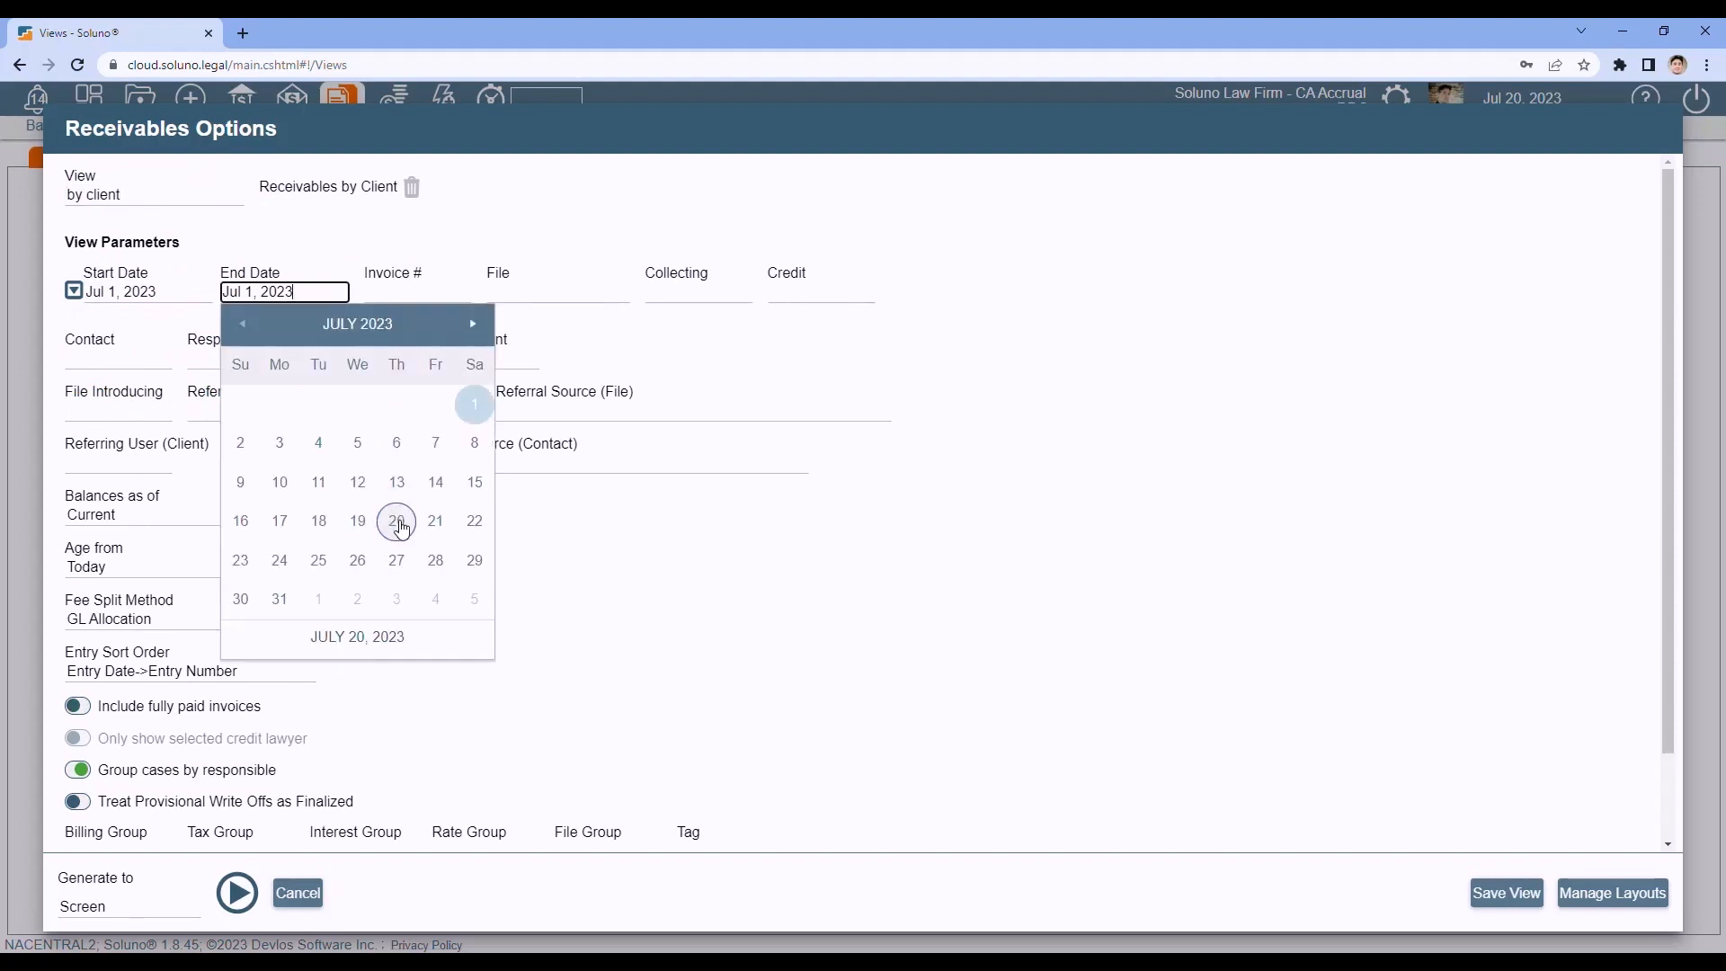
click(399, 523)
key(shift+Tab)
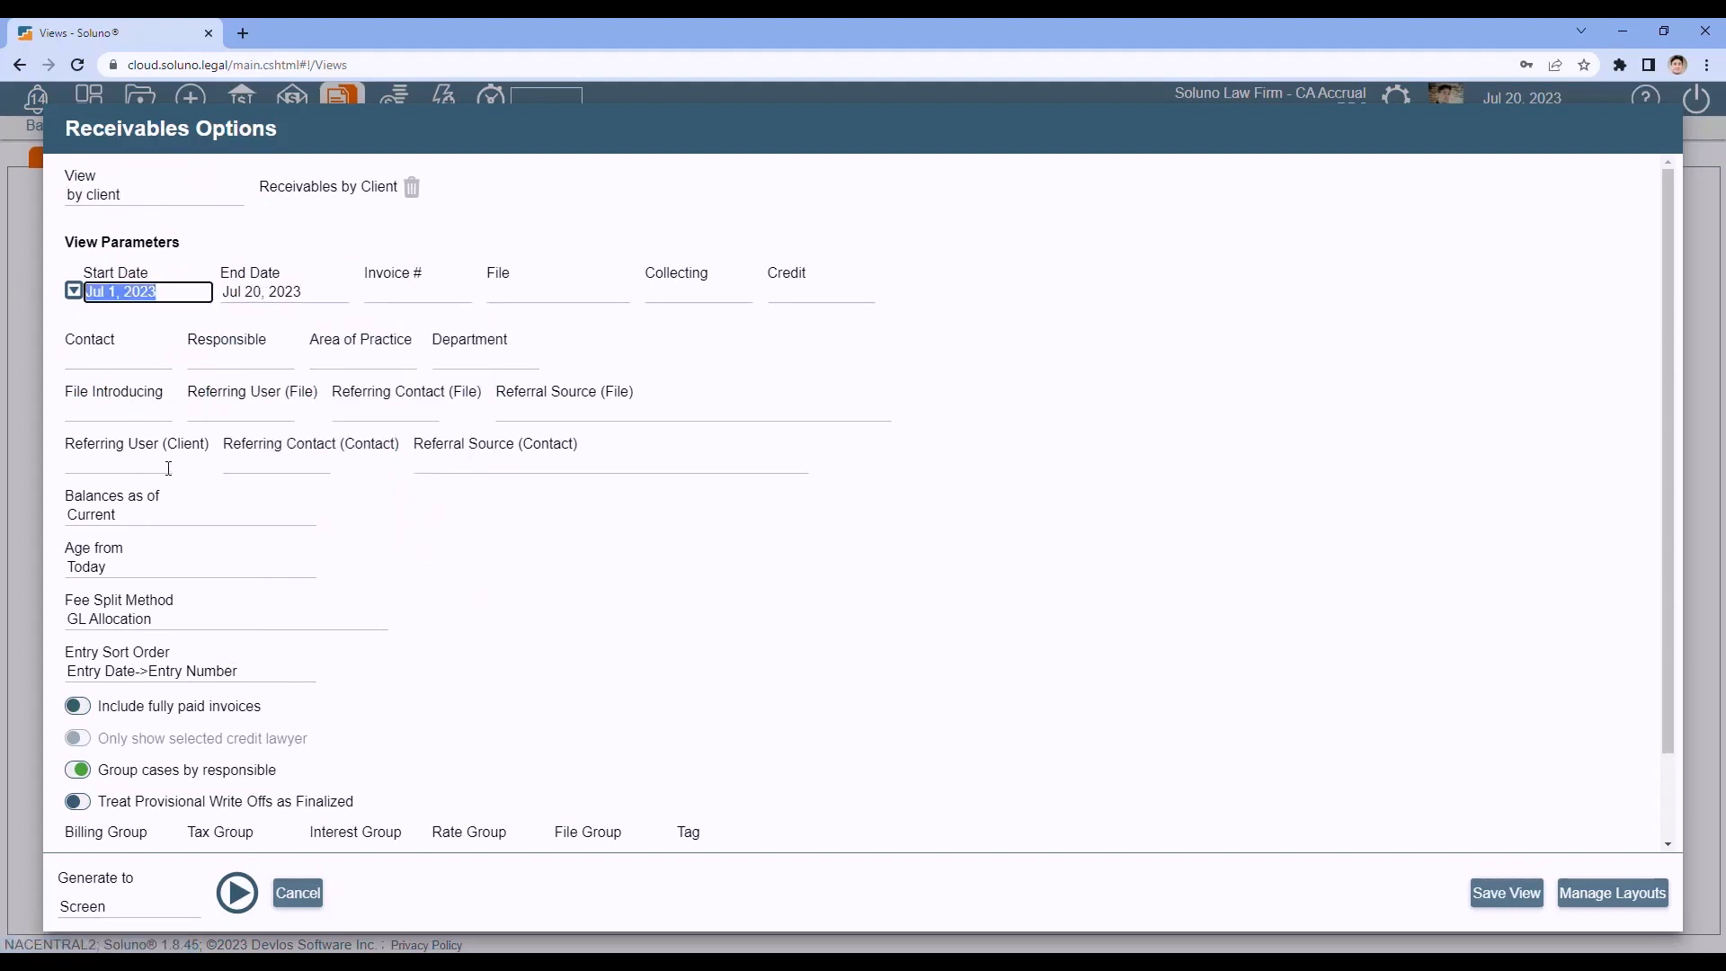
key(BackSpace)
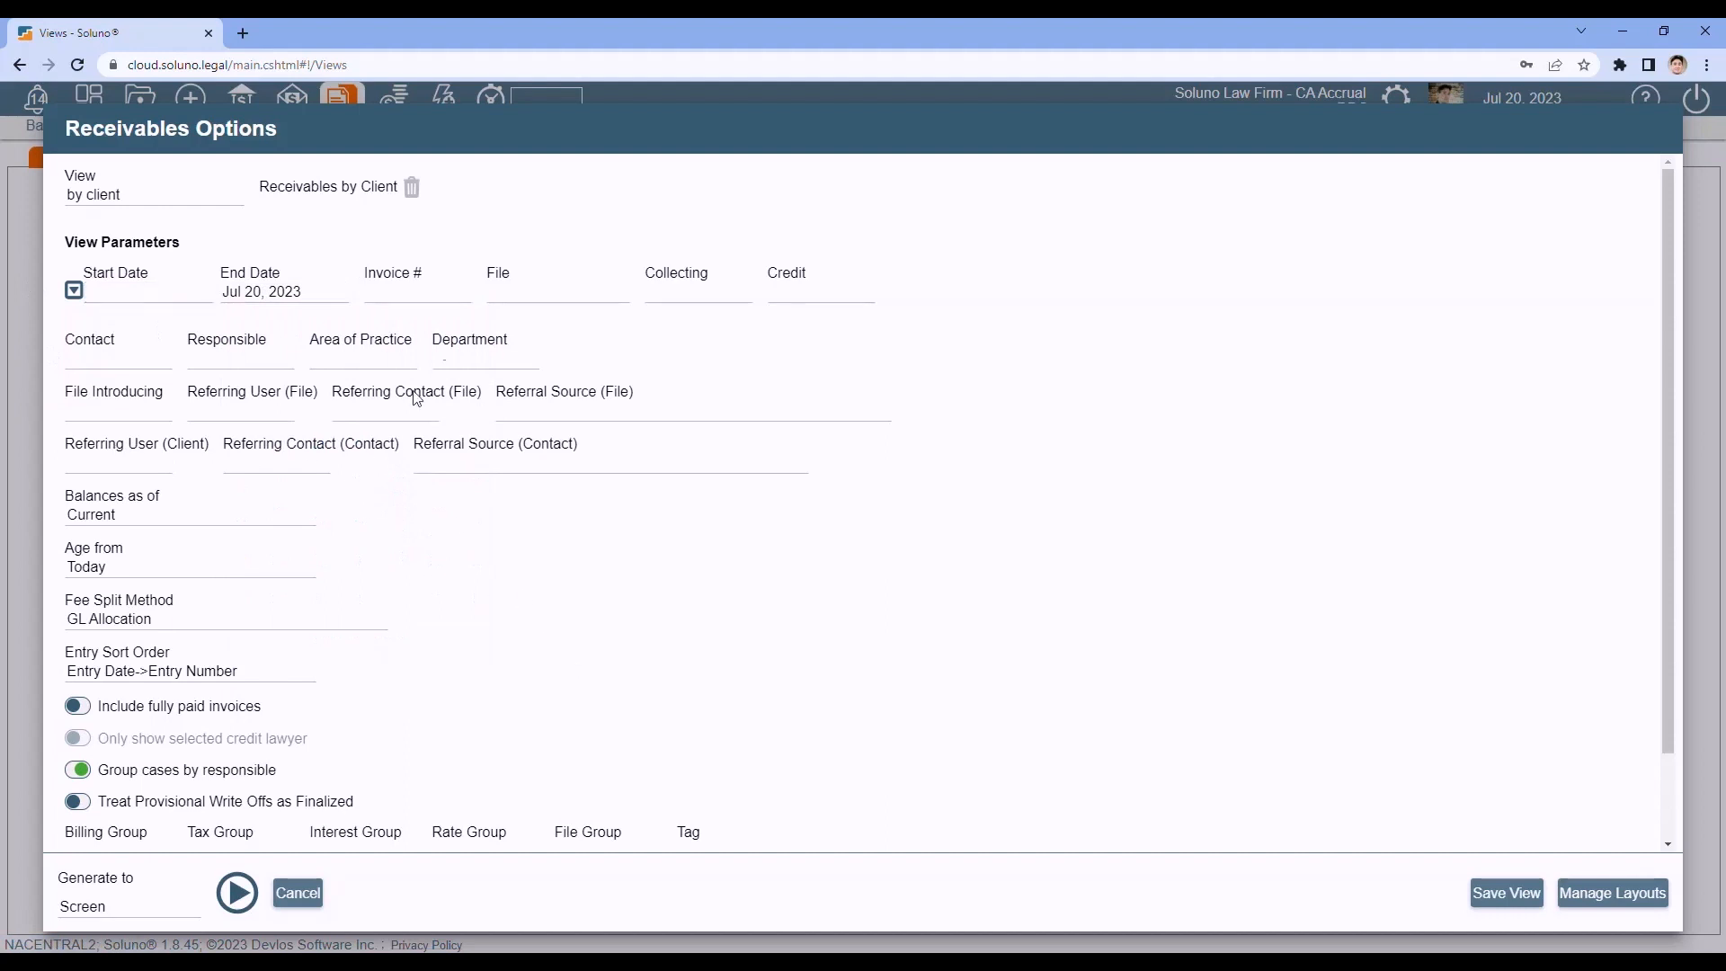
click(522, 295)
text(6-001)
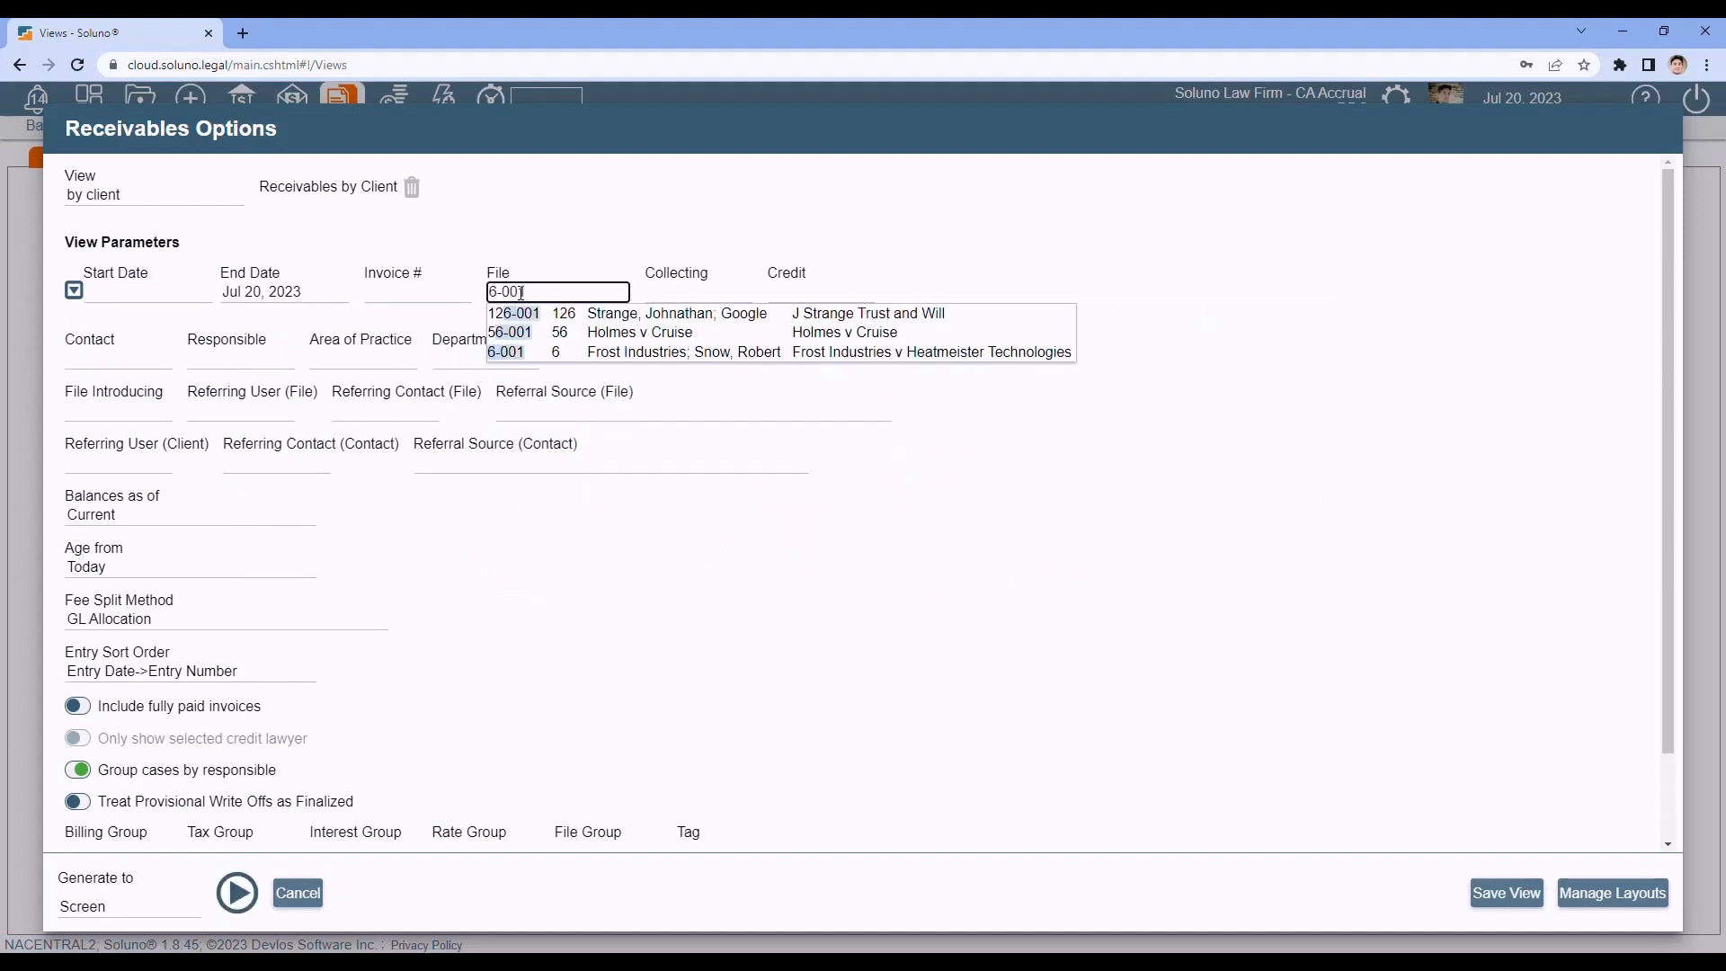
click(540, 352)
key(Tab)
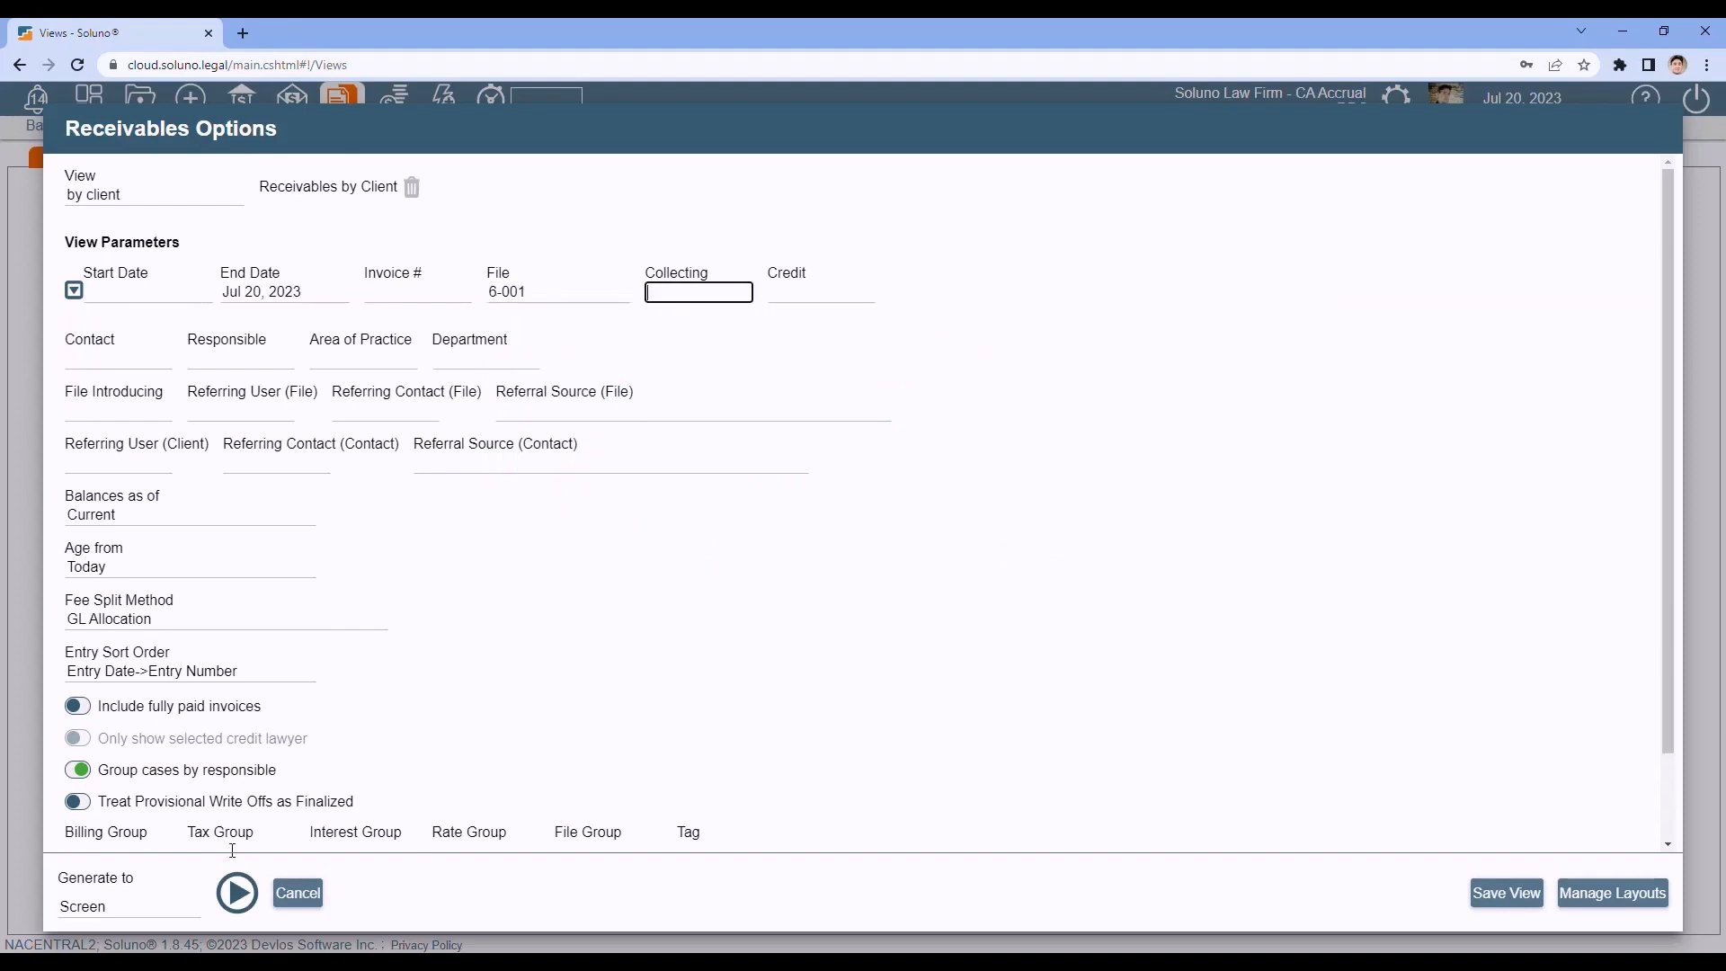
click(237, 895)
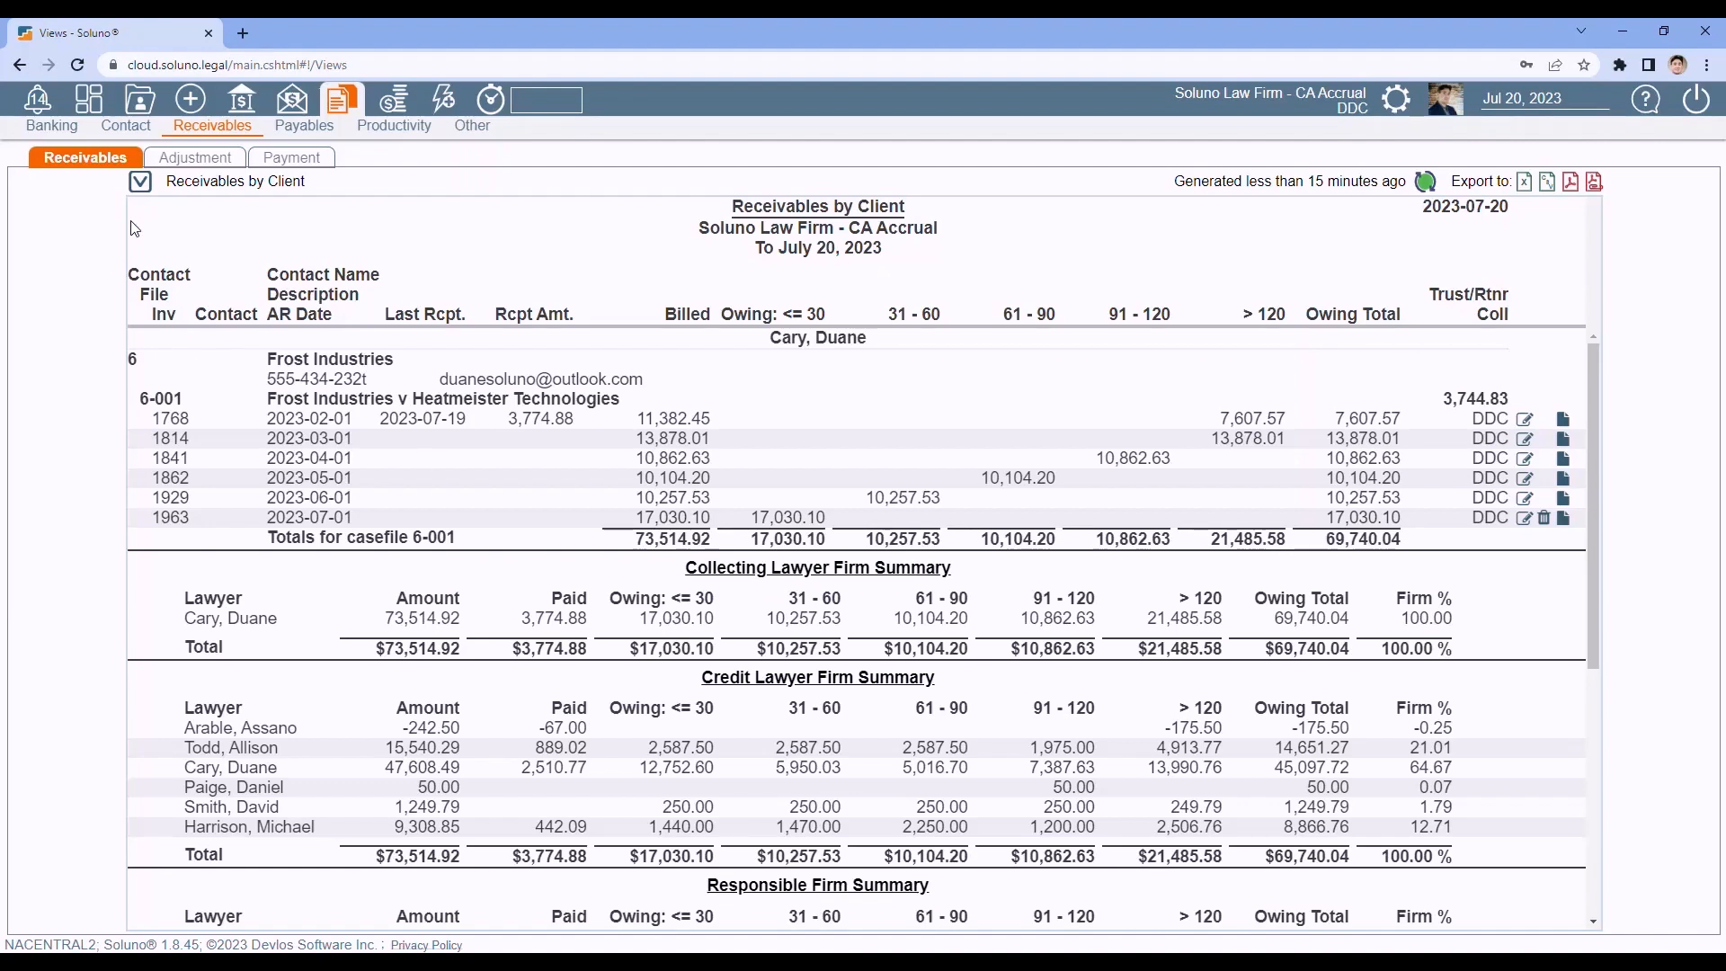
Turn on Treat Provisional Write Offs as Finalized and regenerate the Receivables by Client report.
click(140, 184)
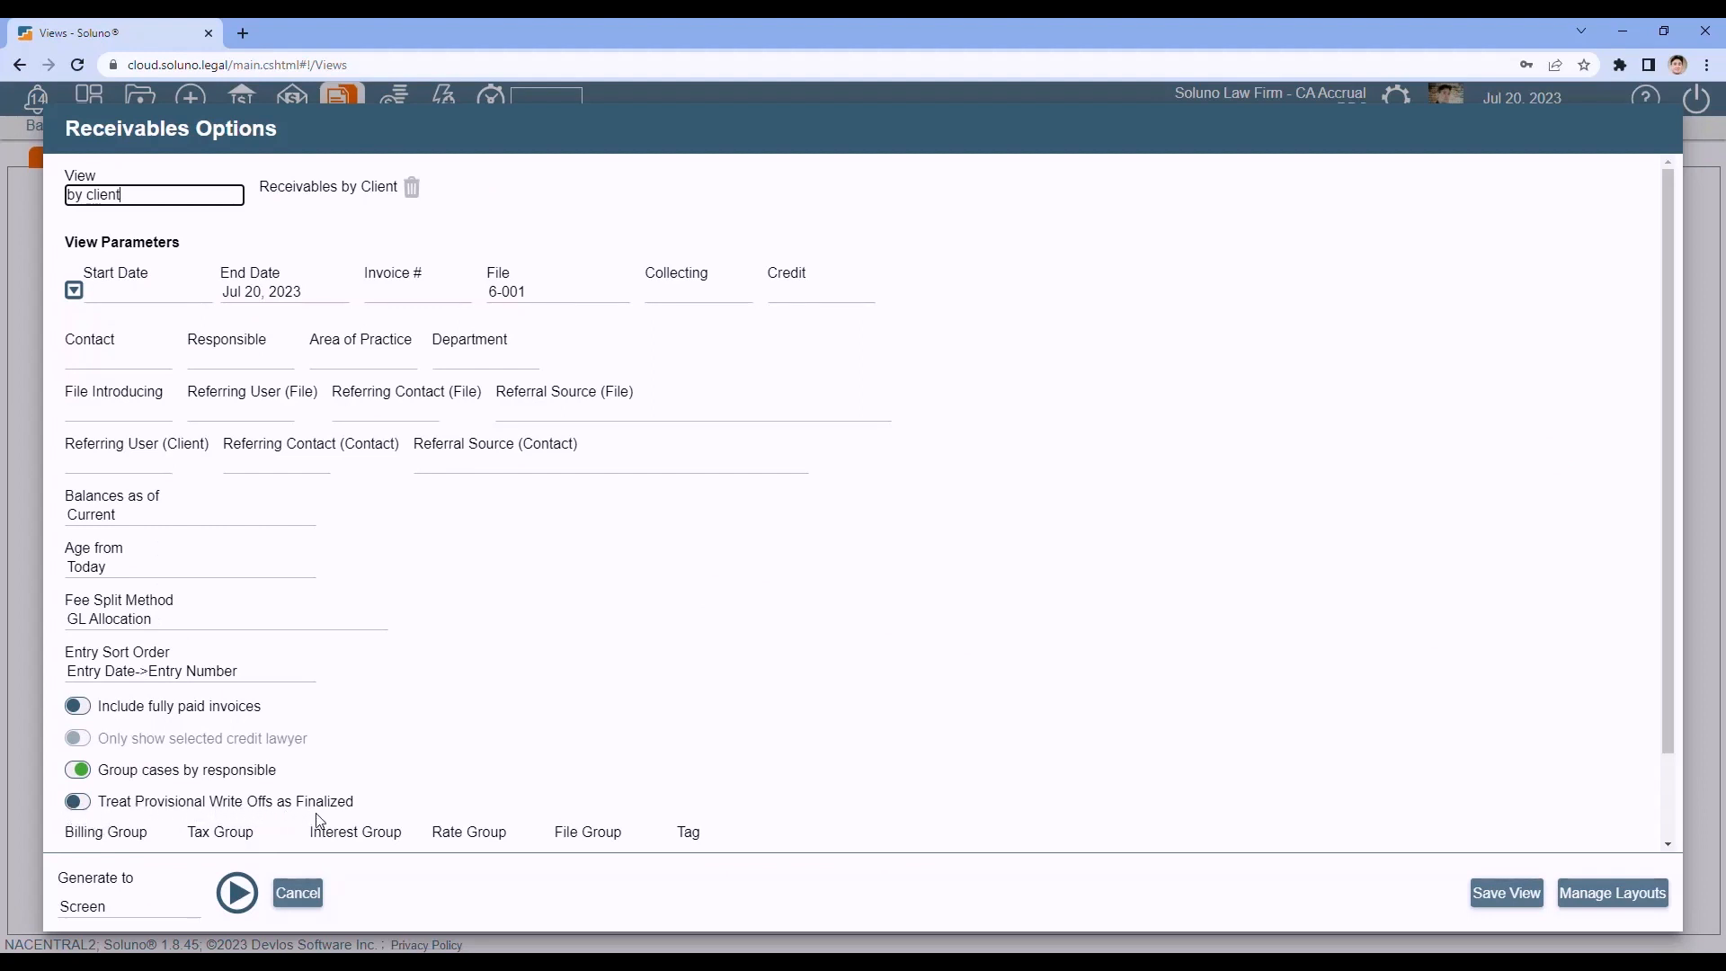
click(77, 803)
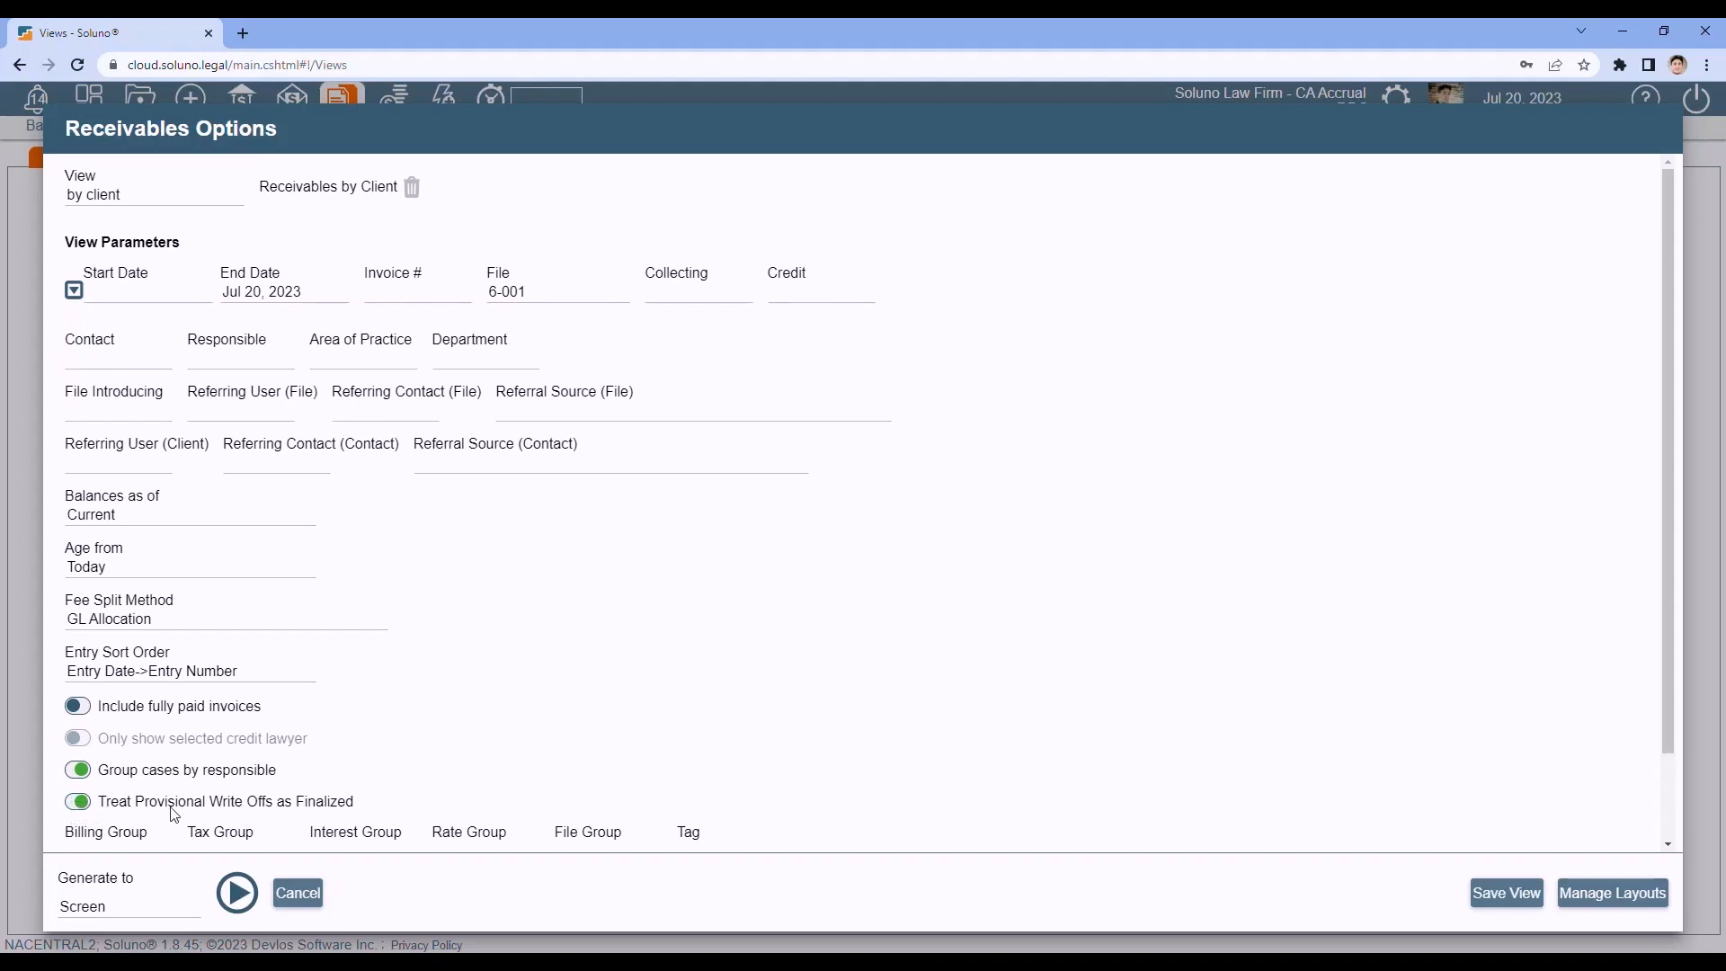
click(239, 894)
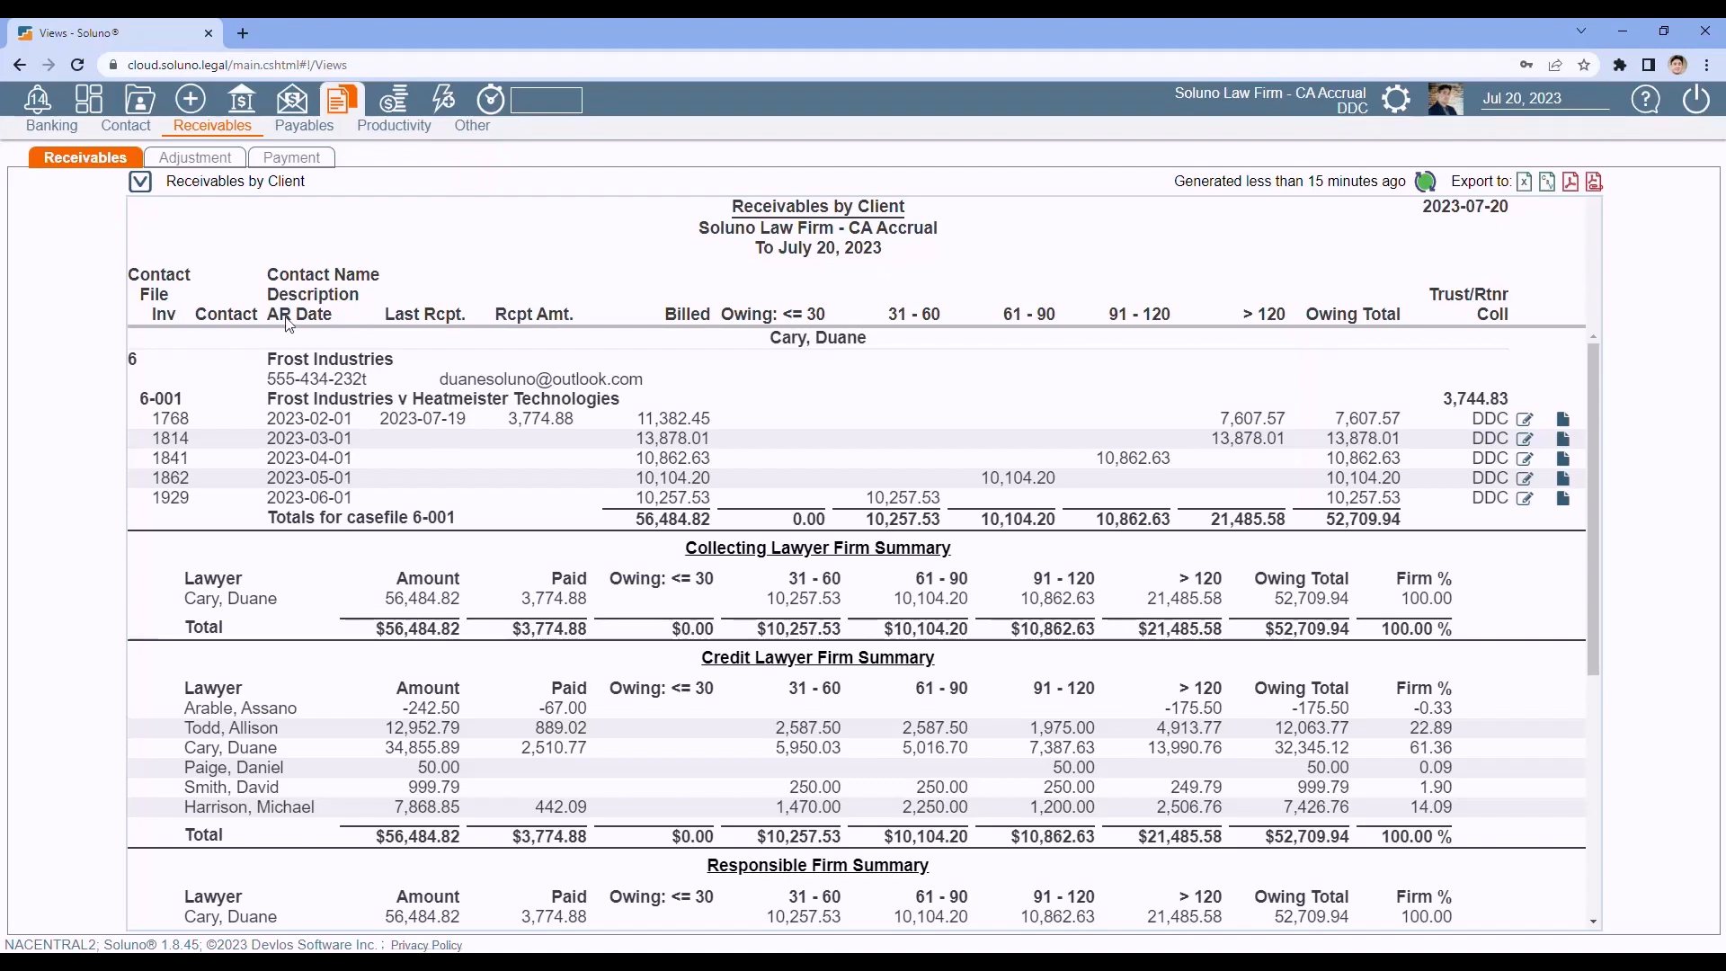
Turn off Treat Provisional Write Offs as Finalized and generate the Receivables by Client report again.
click(144, 184)
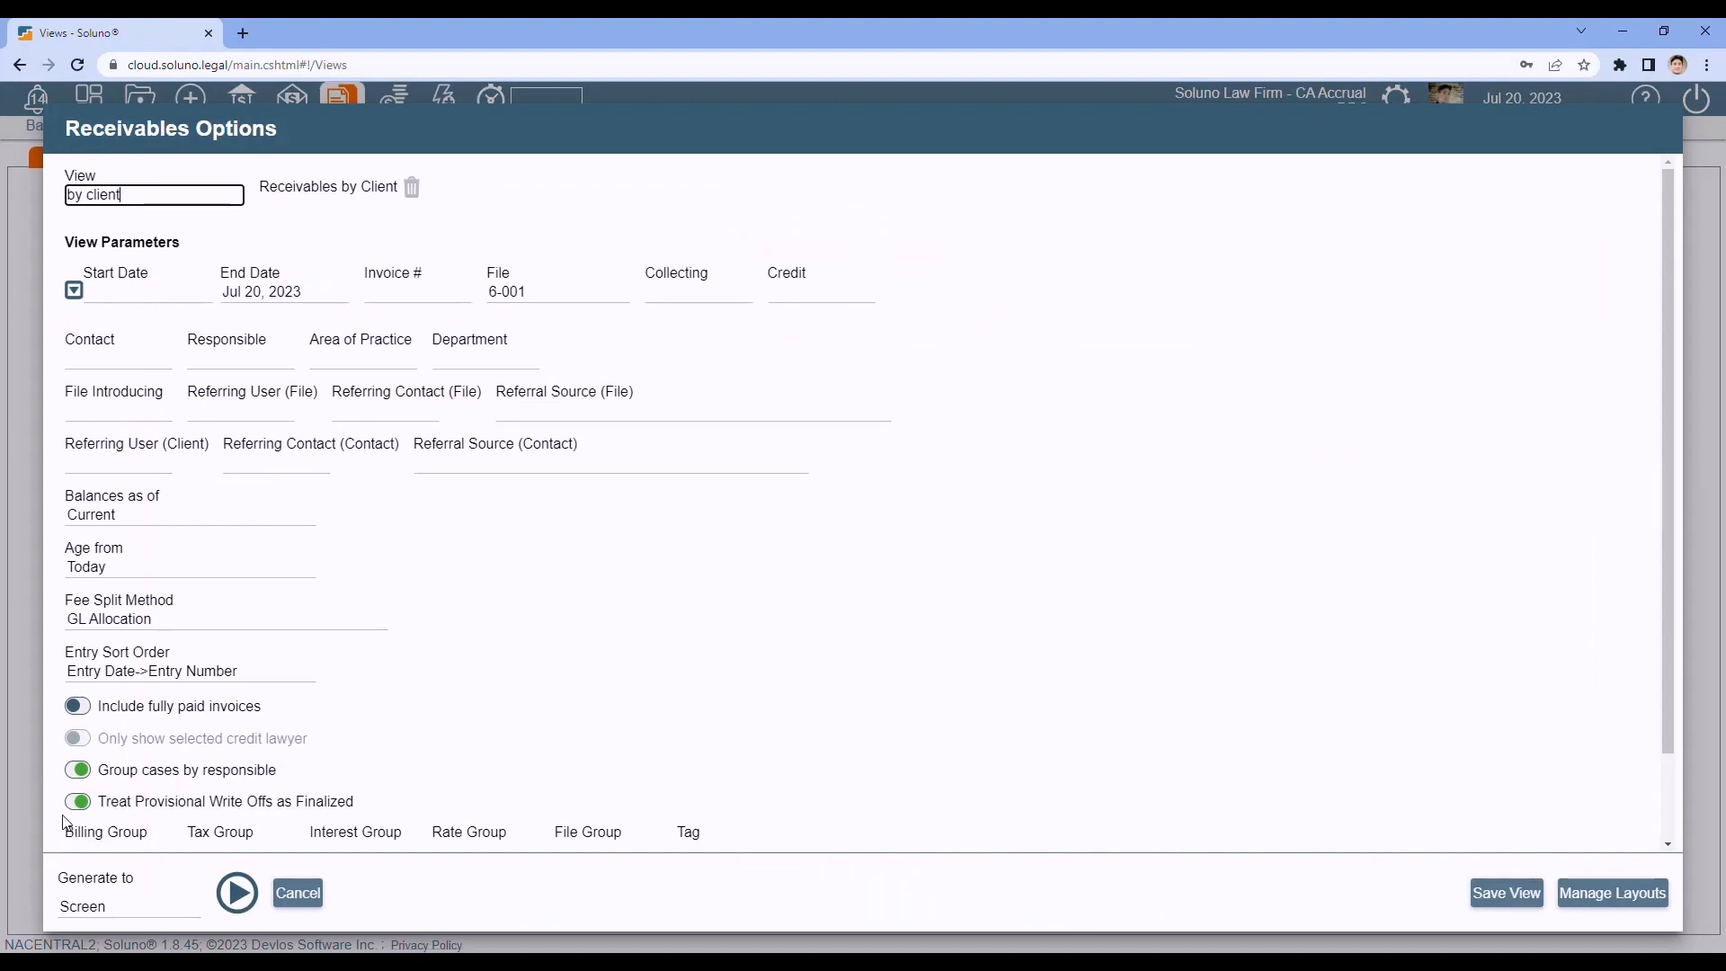
click(297, 893)
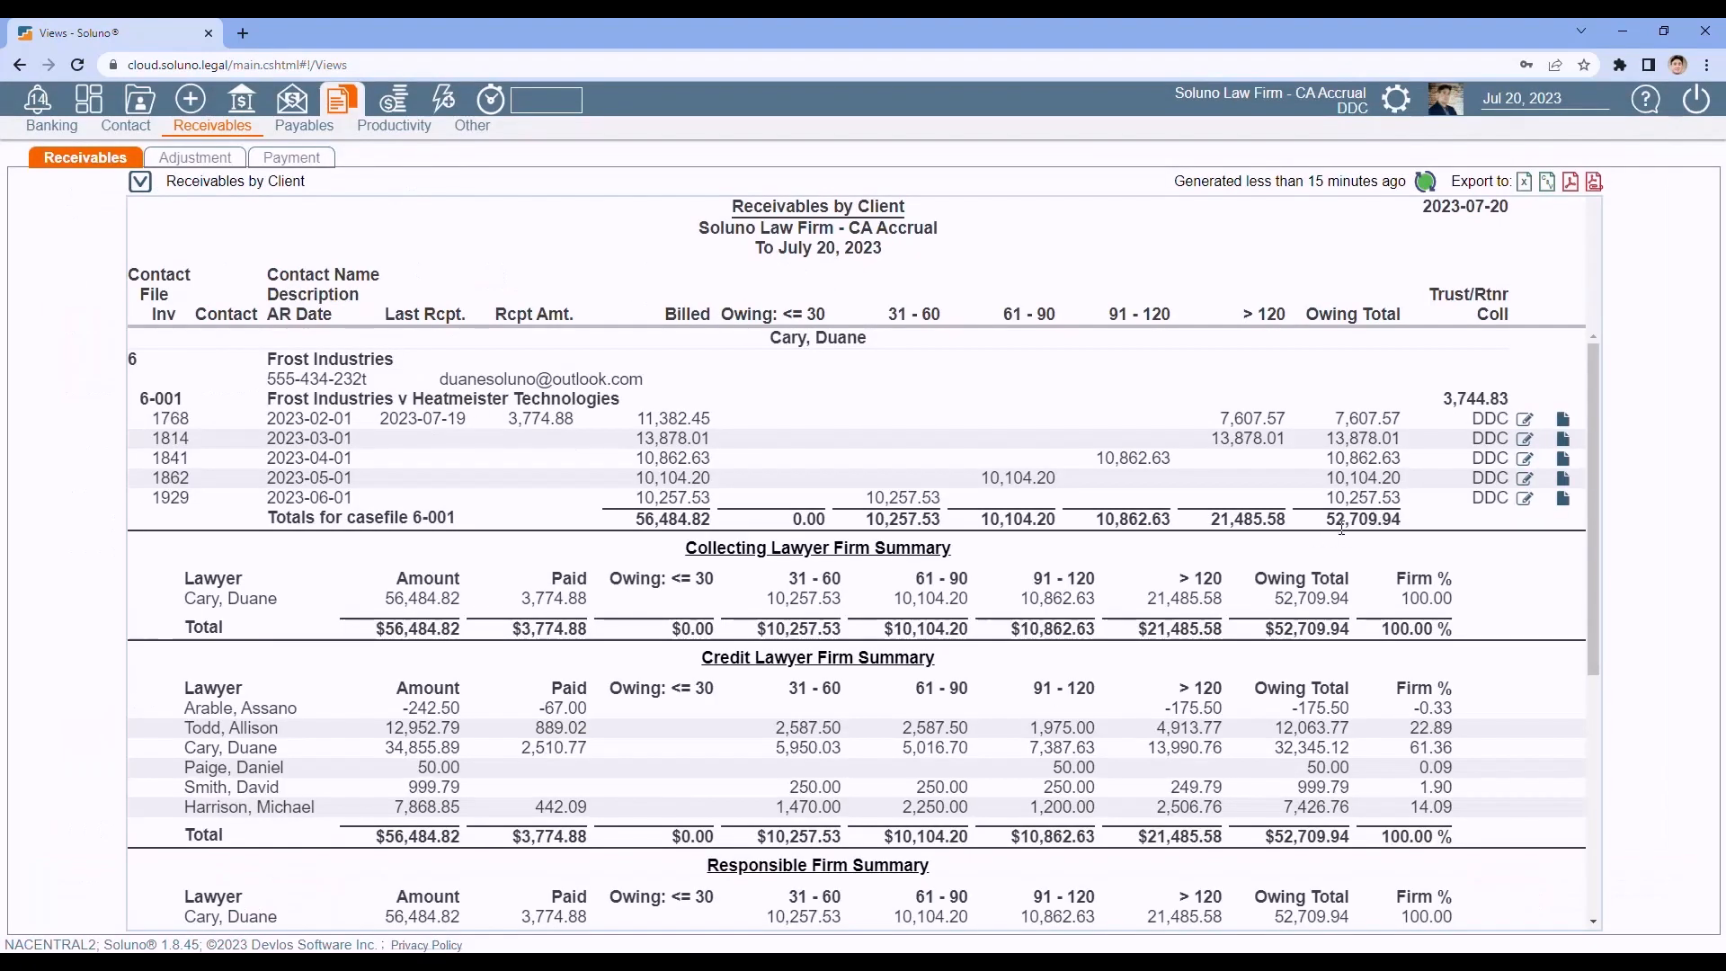
click(139, 182)
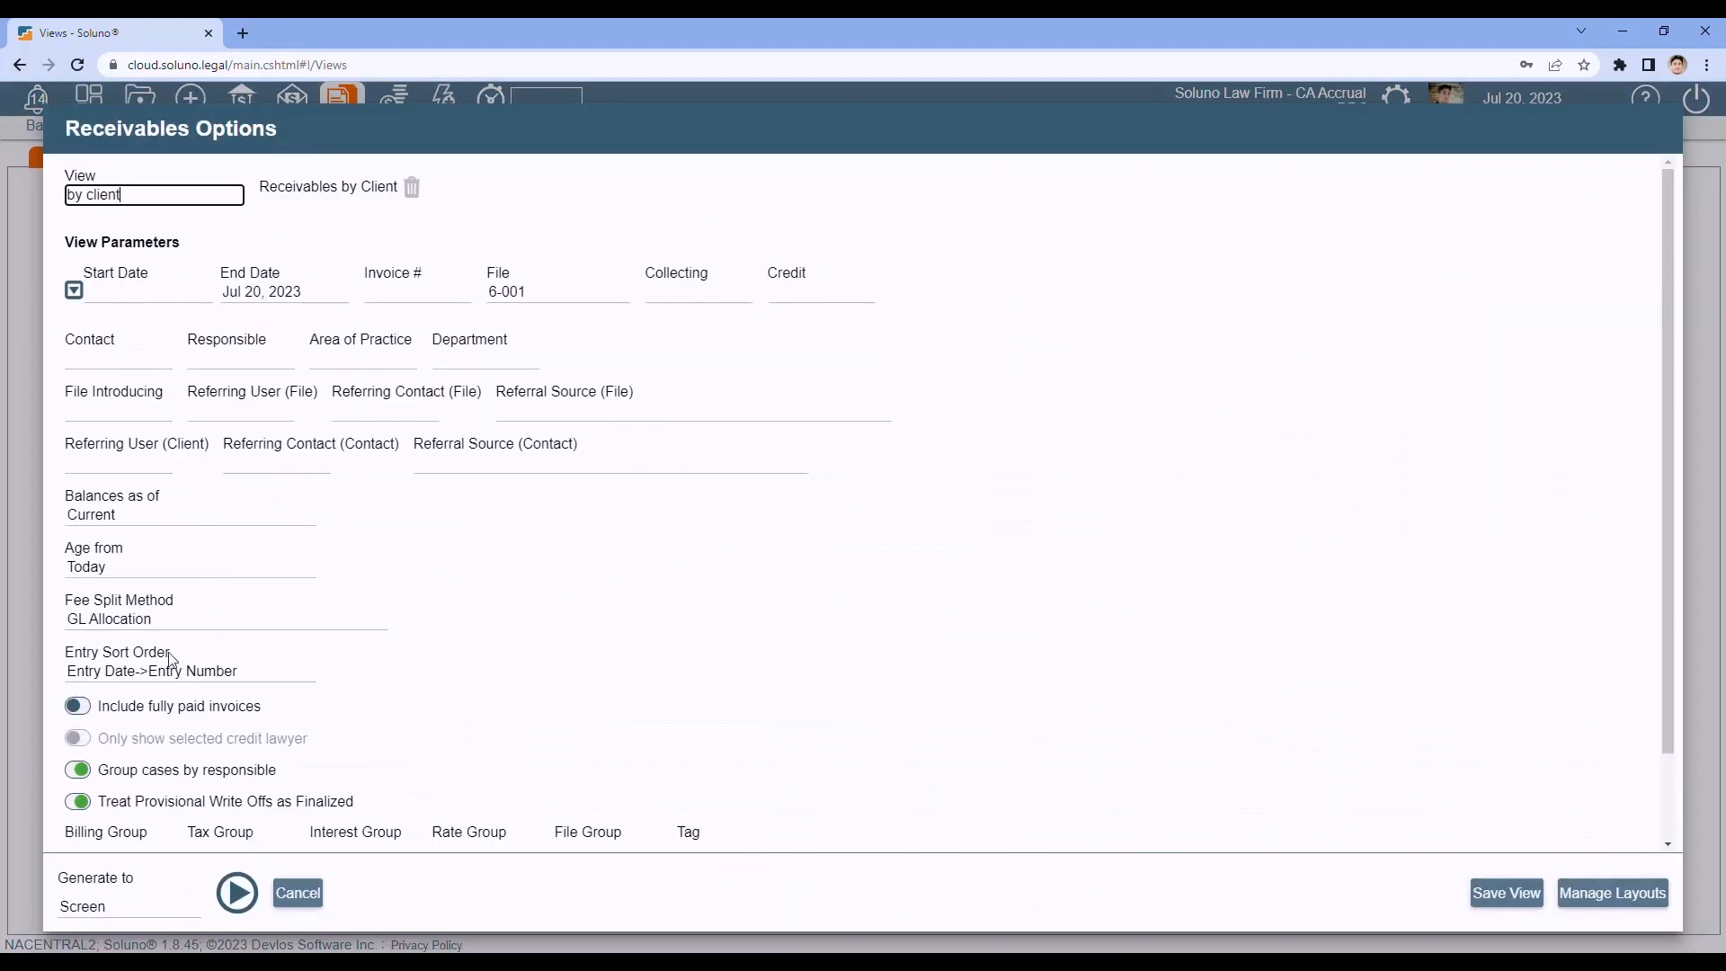
click(237, 893)
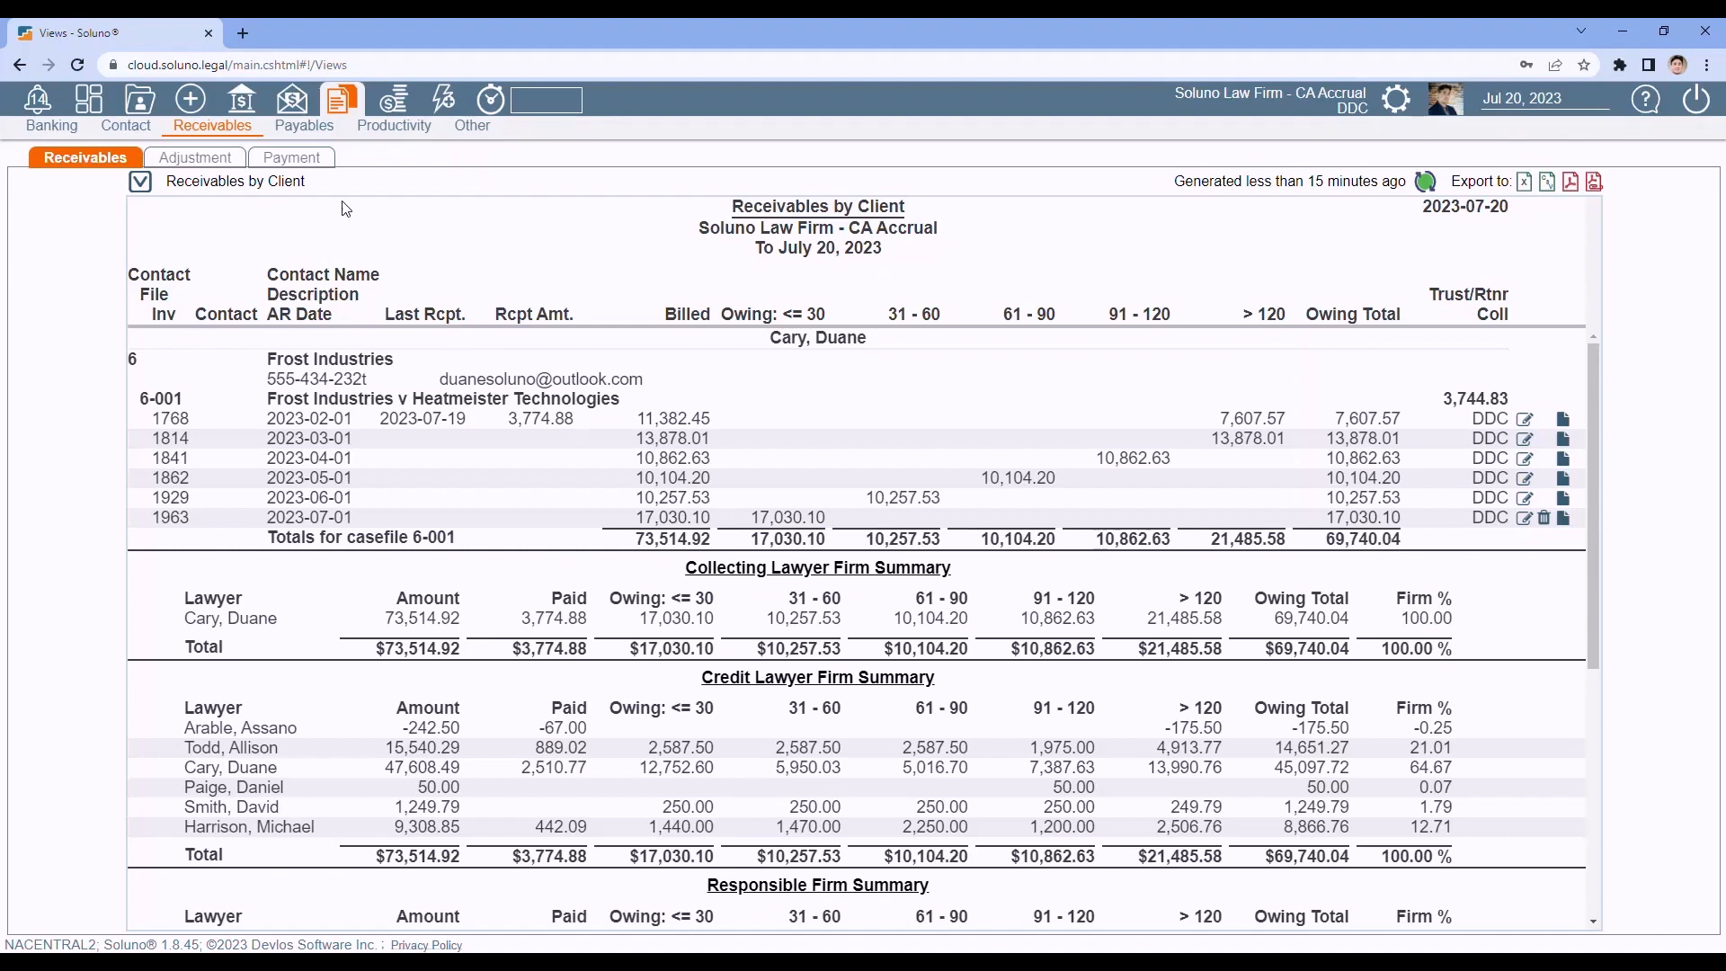
Return to invoice adjustment in Billing and select invoice 1963 of file 6-001.
click(297, 109)
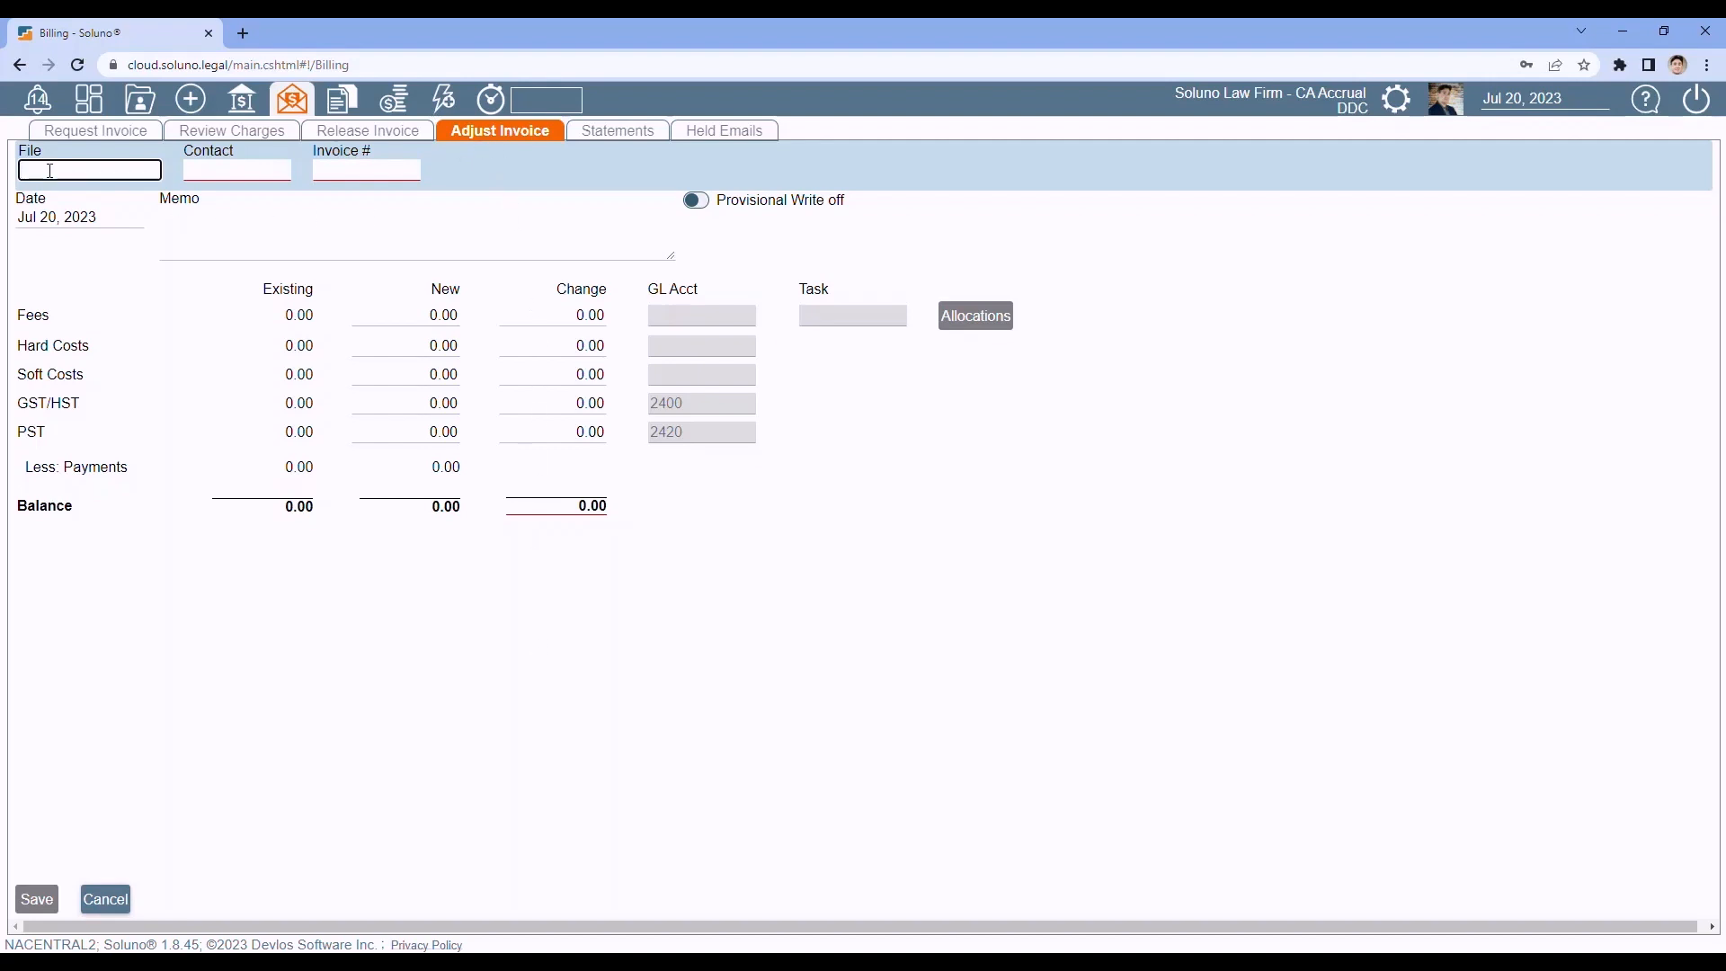
text(6-001)
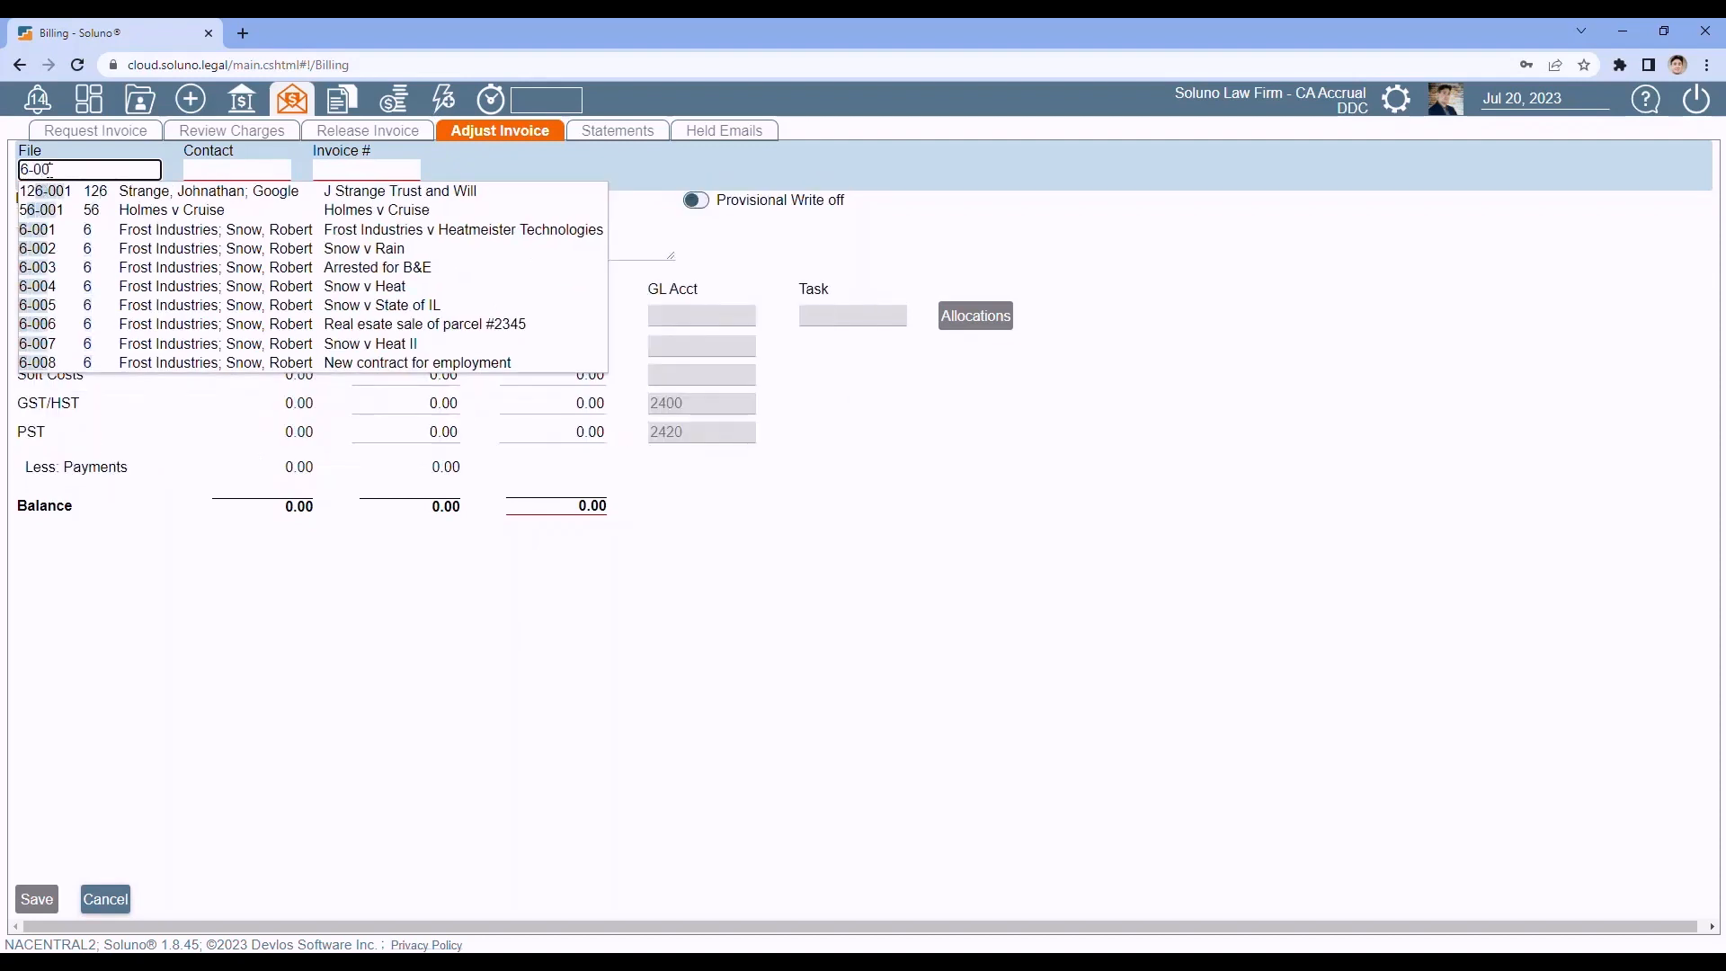
click(66, 233)
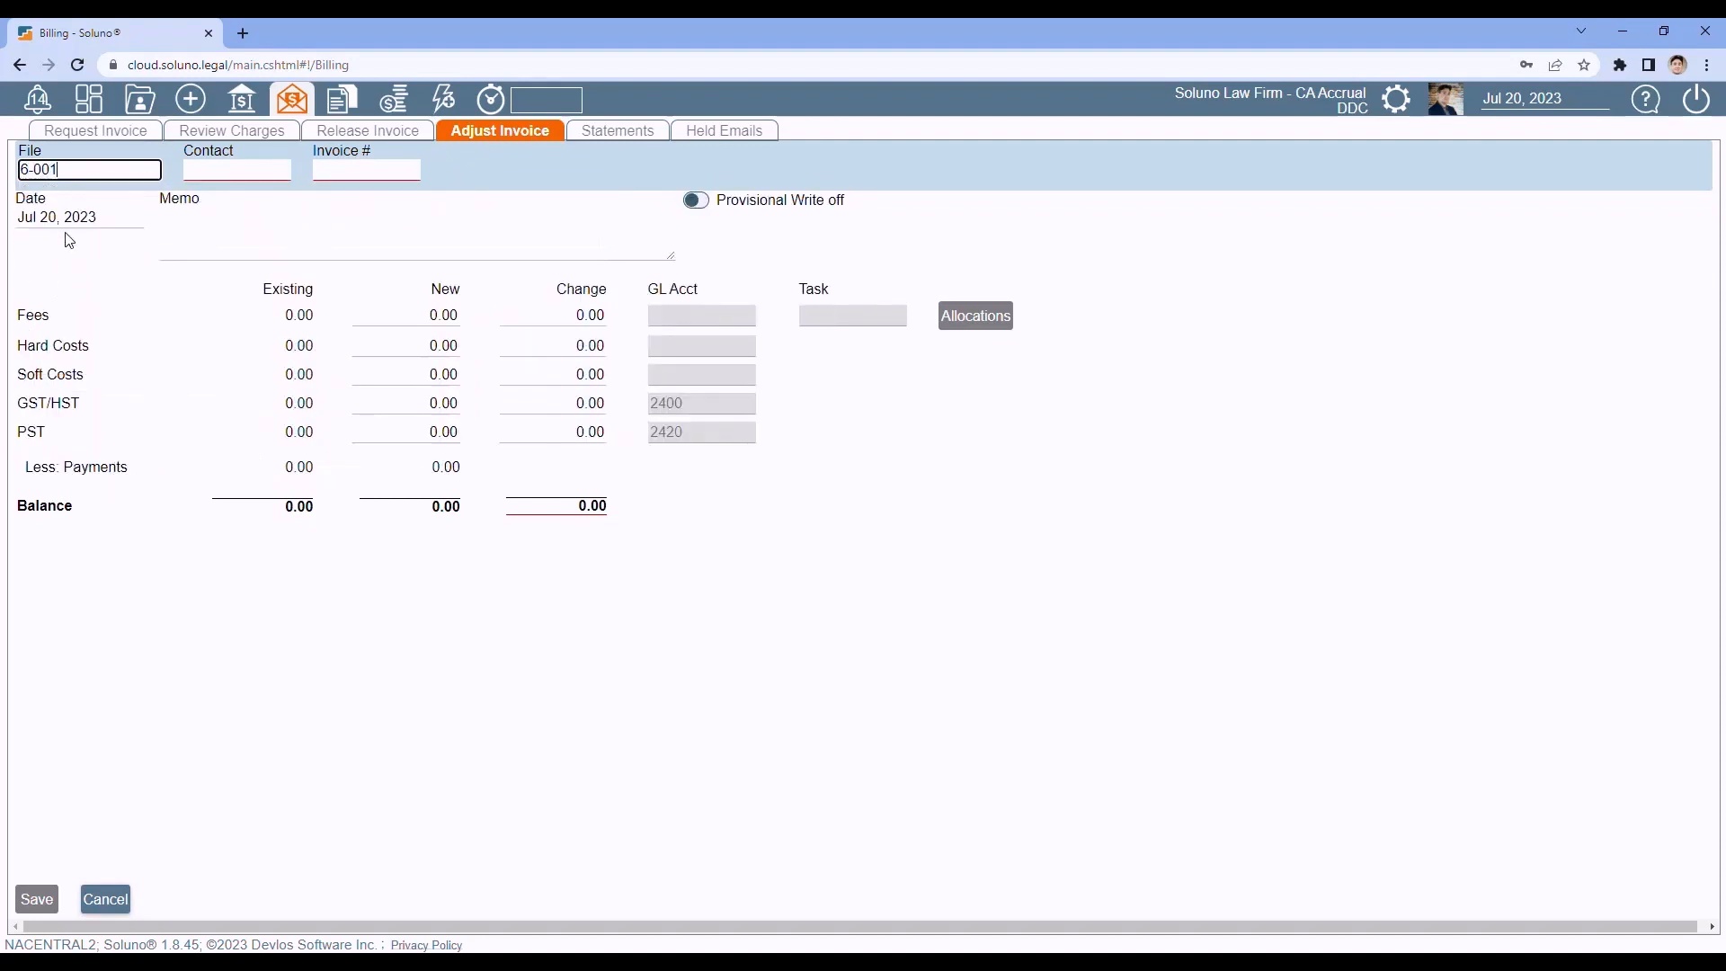
key(Tab)
text(6)
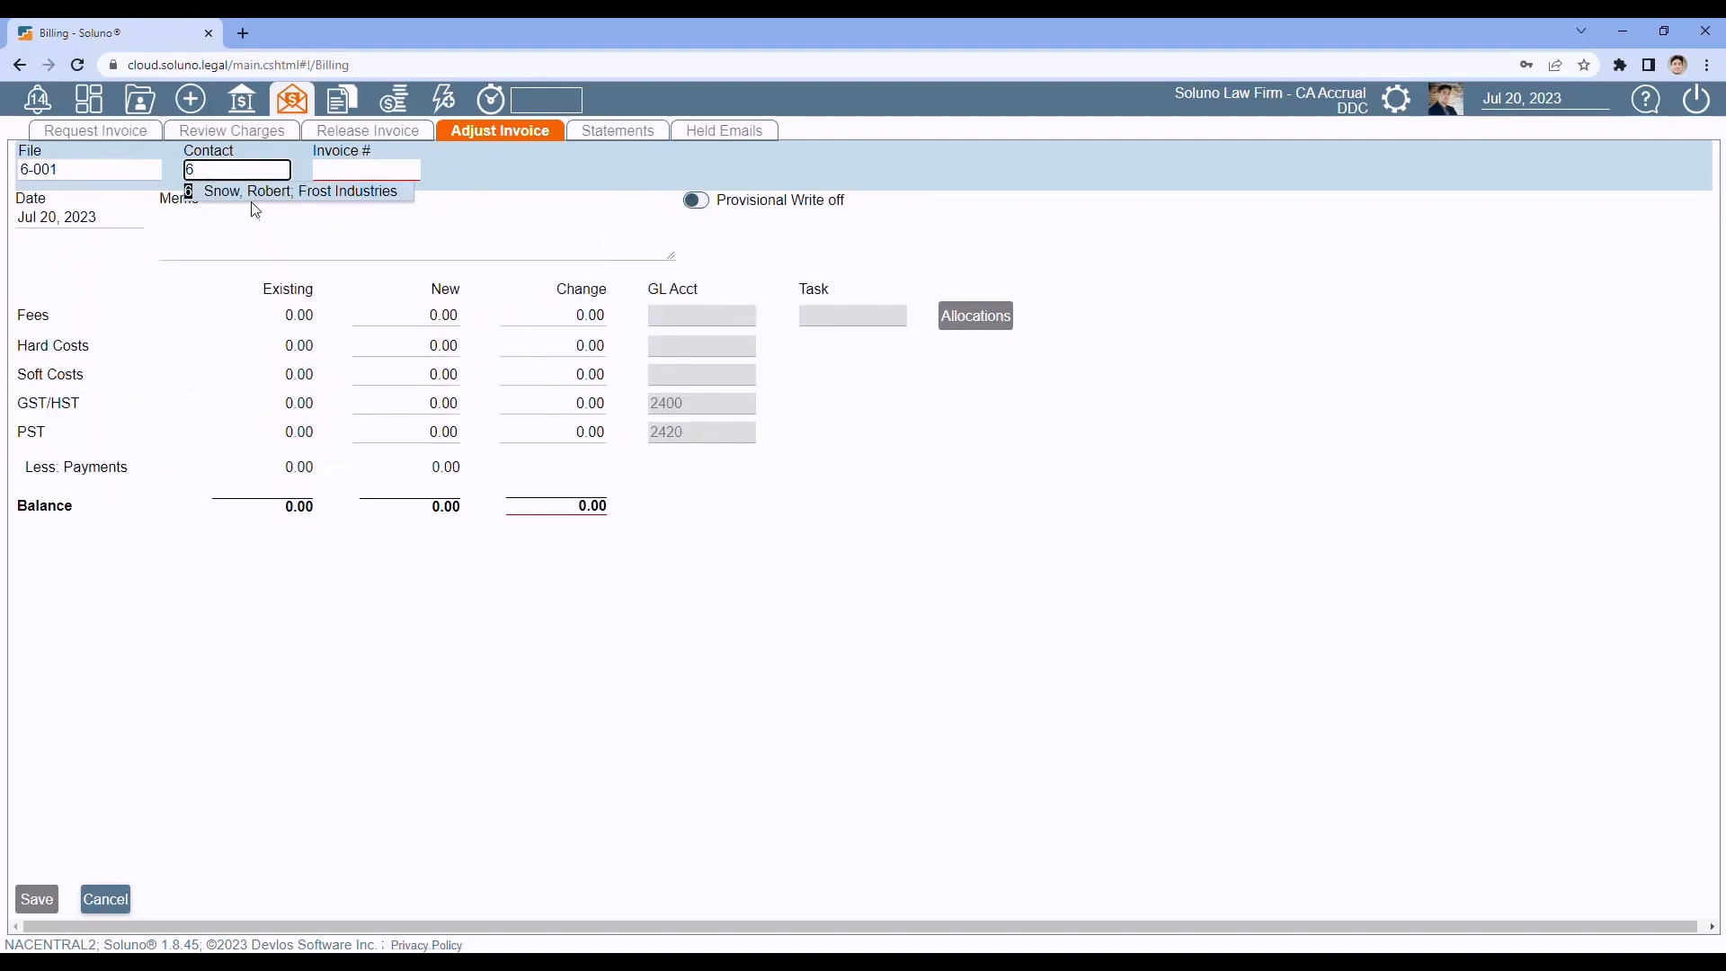
click(334, 168)
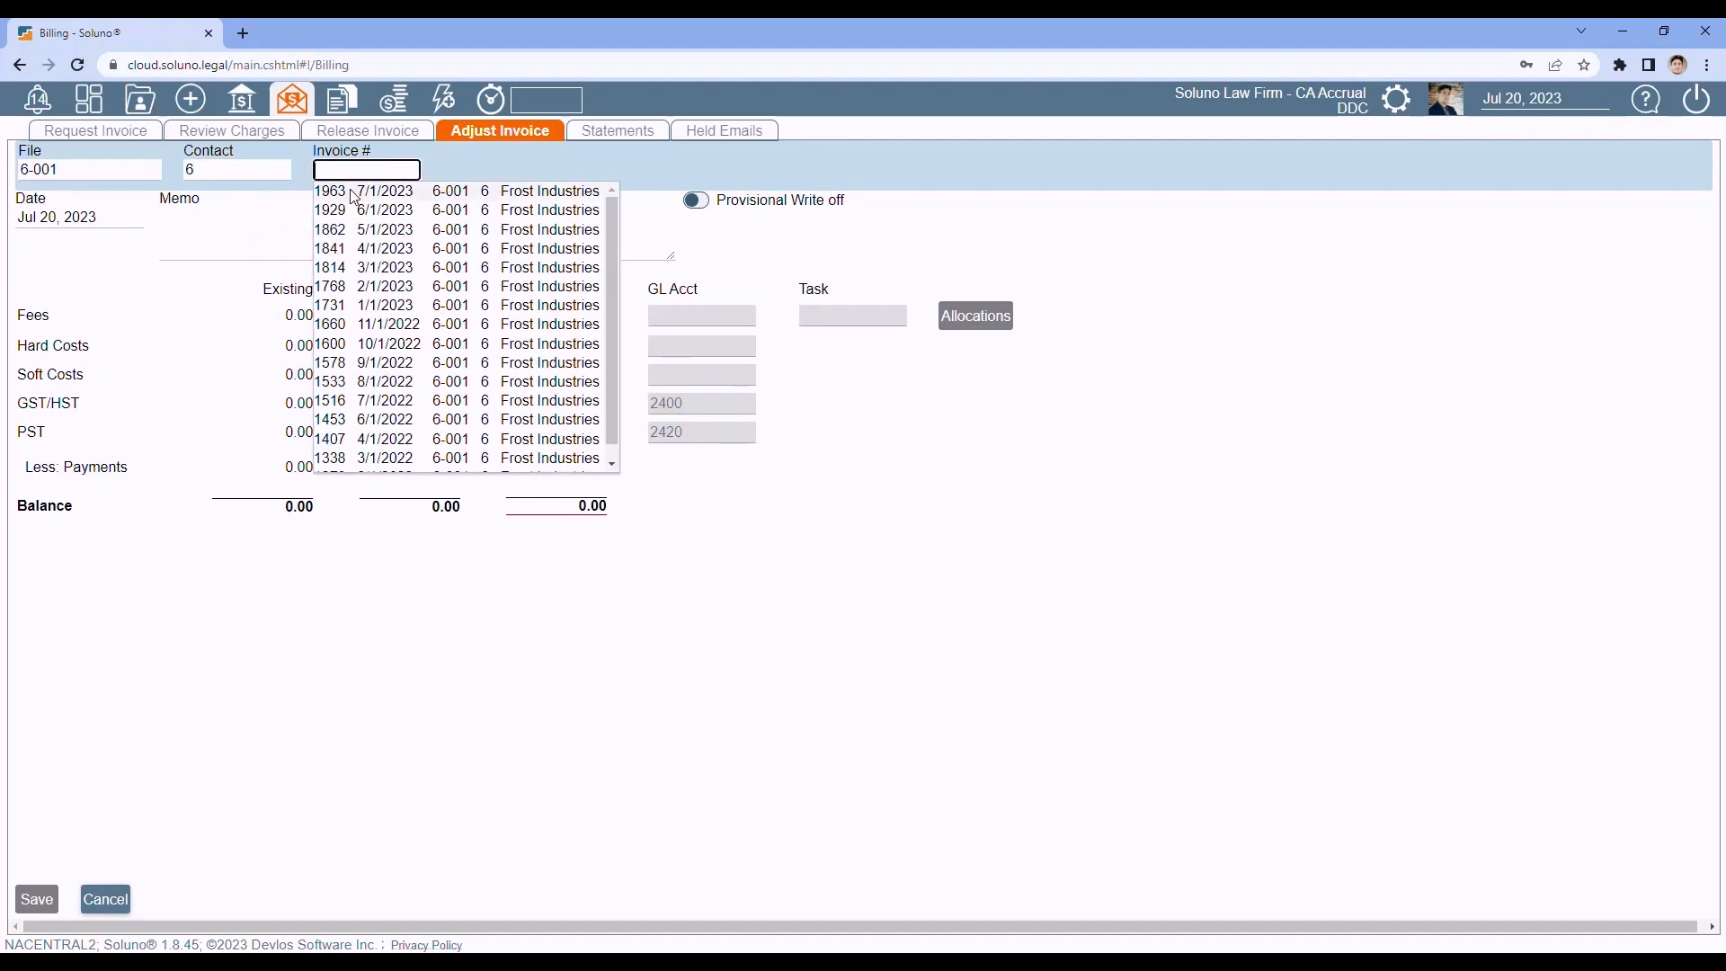
click(356, 196)
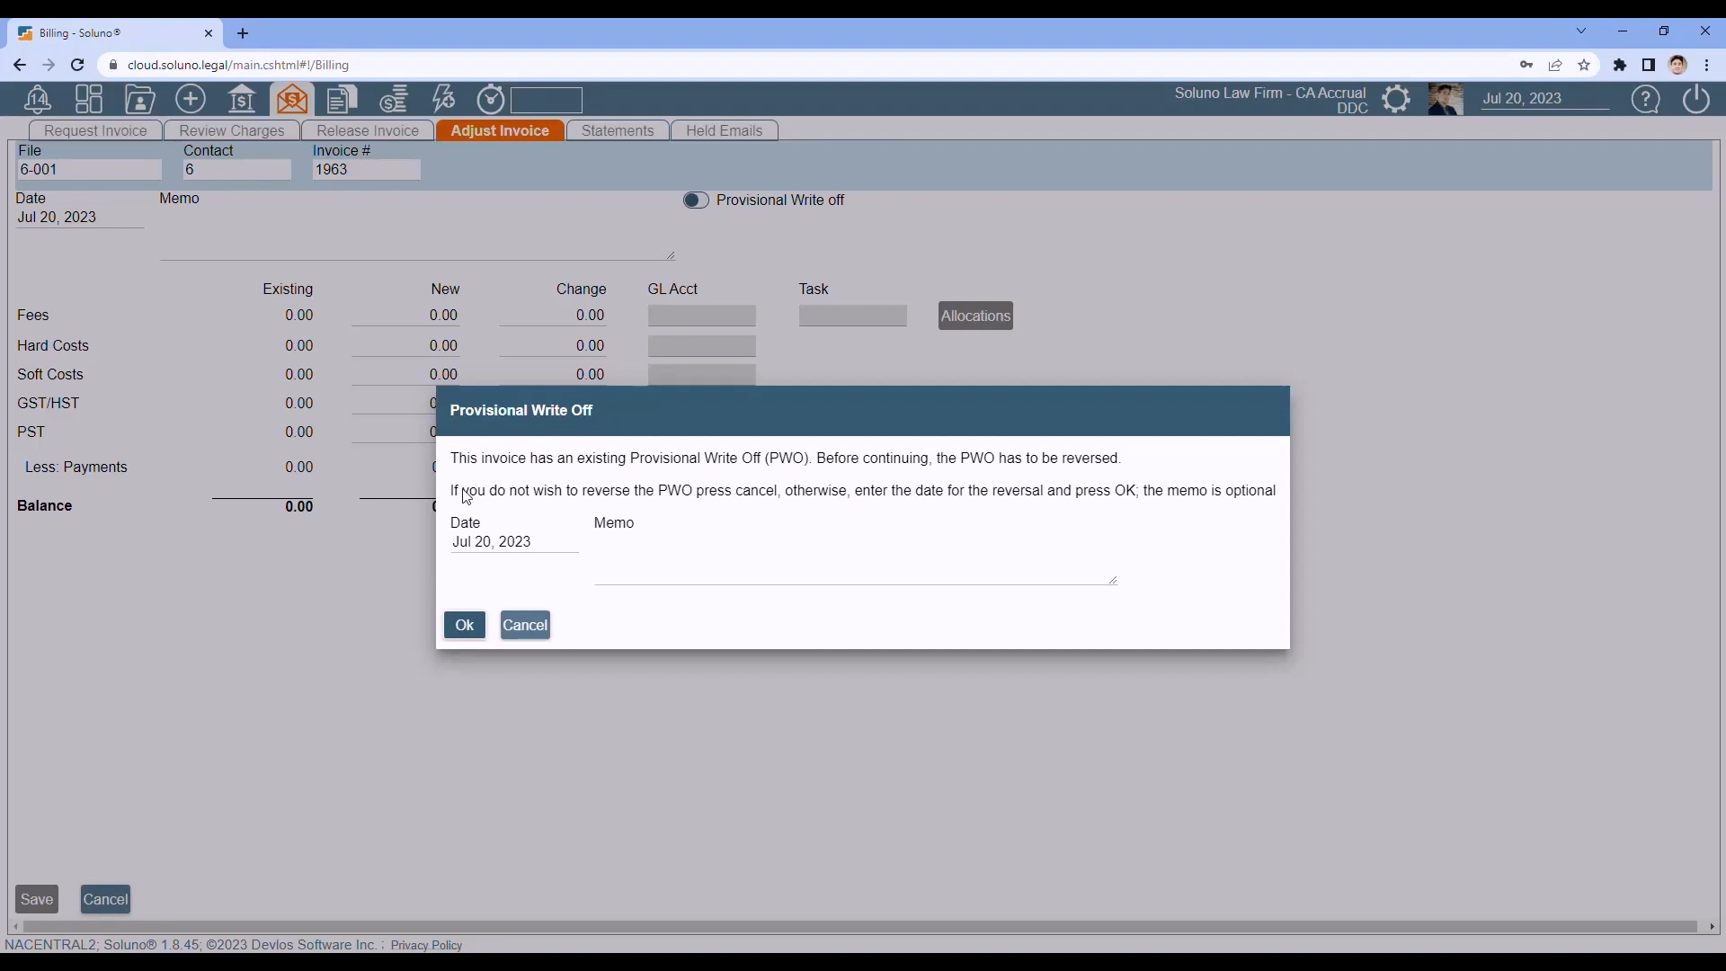
Reverse the invoice's existing provisional write-off with the memo "To get paid".
click(615, 547)
text(To get paid)
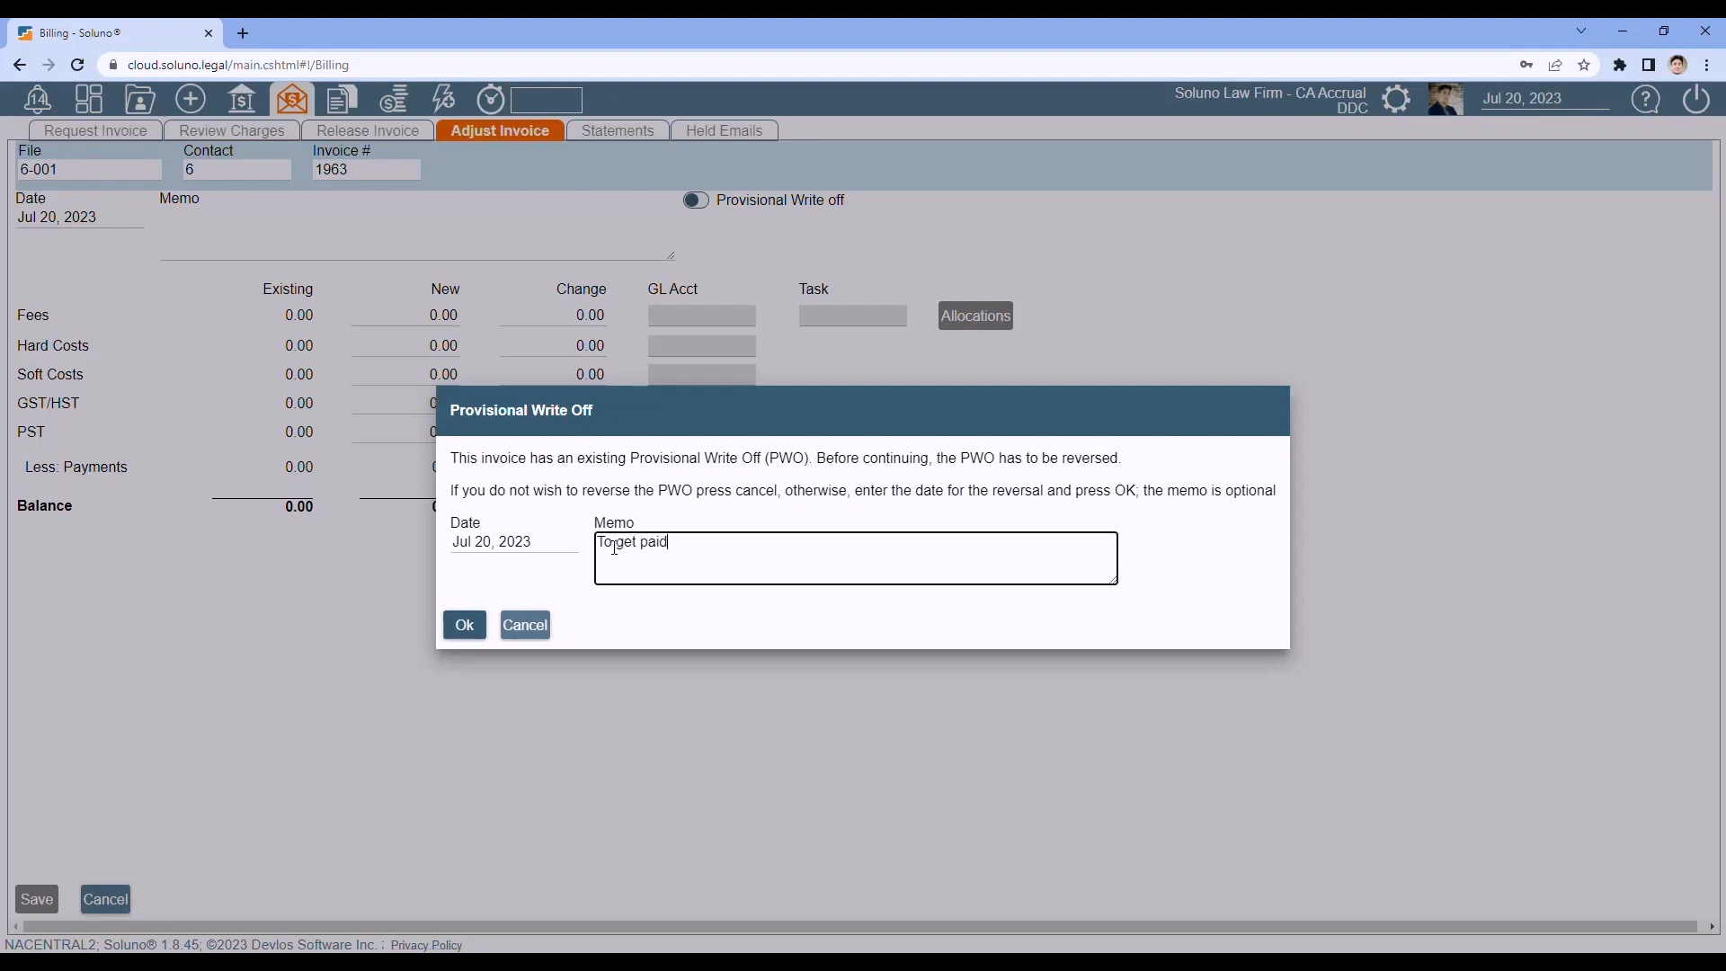
click(461, 627)
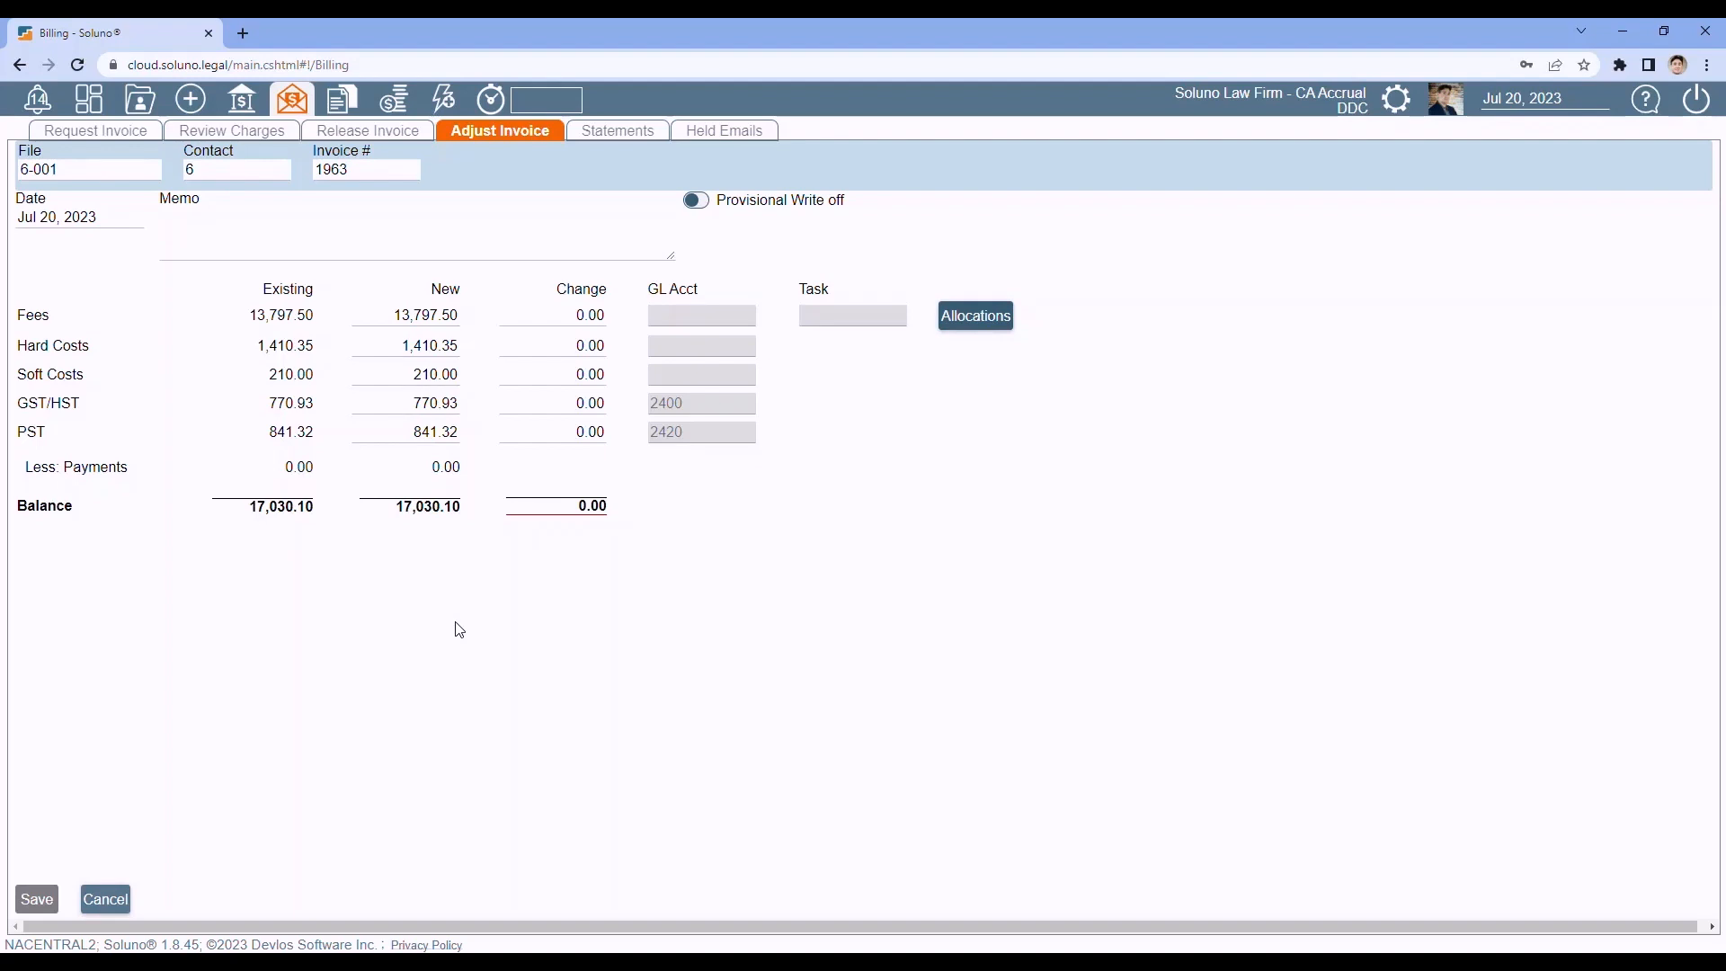
Open the client ledger of file 6-001 and examine the provisional write-off entries for invoice 1963 at its end.
click(141, 101)
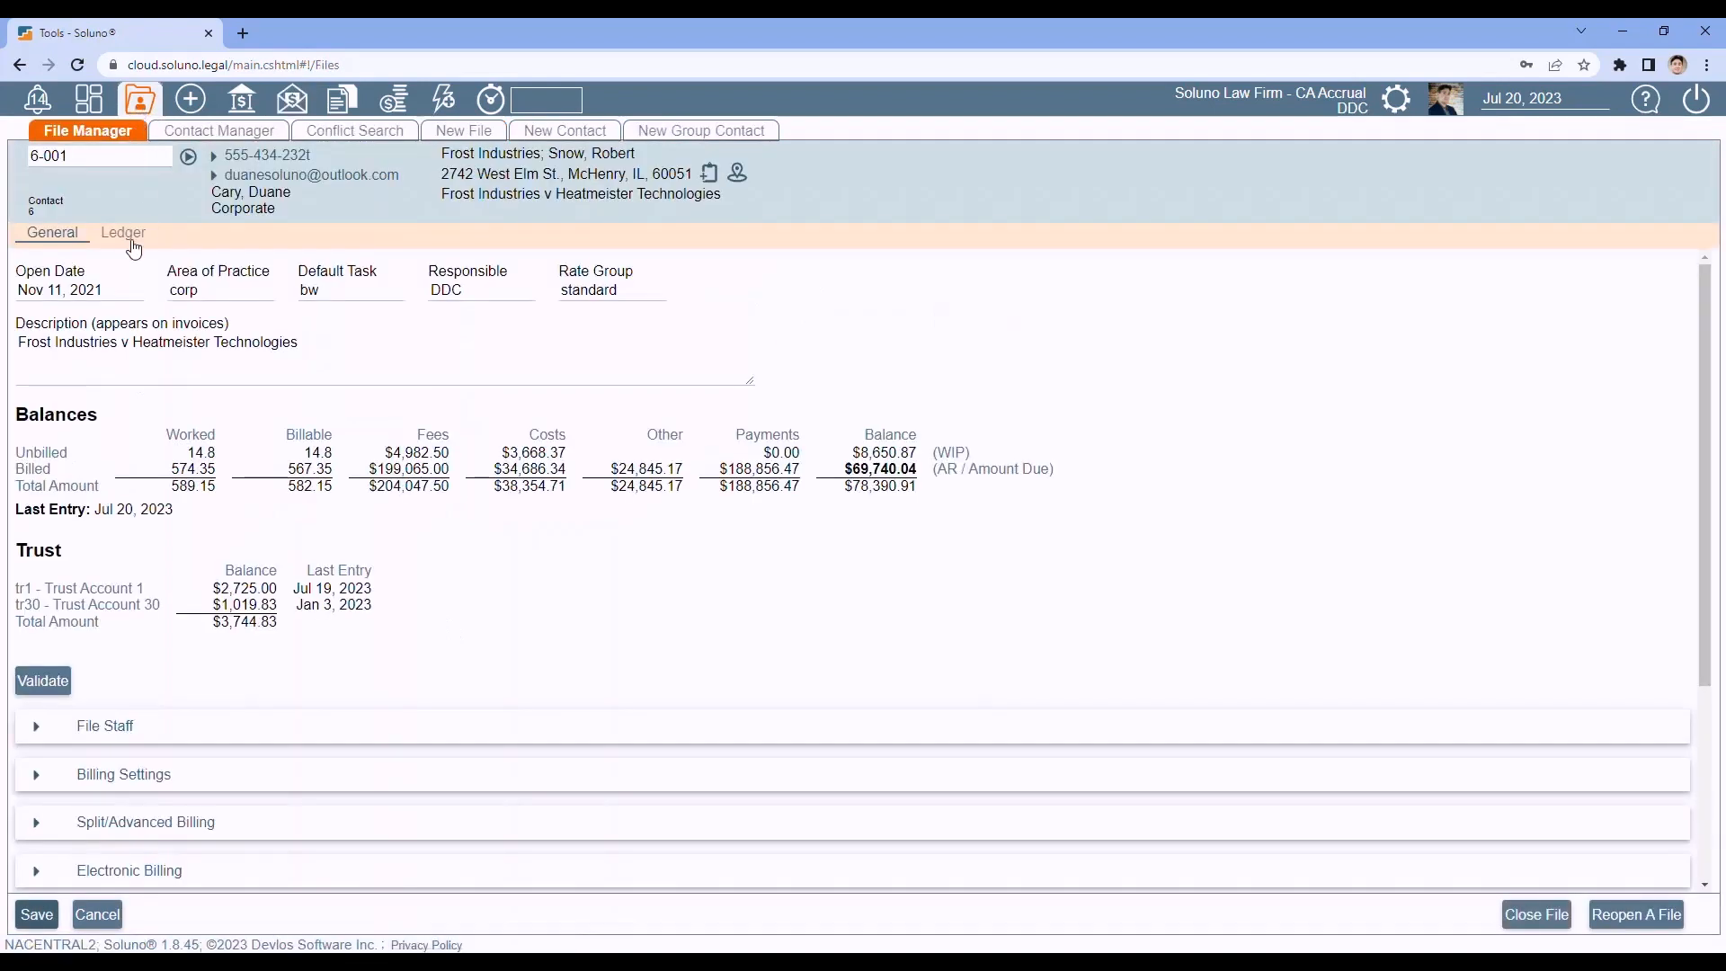
click(126, 235)
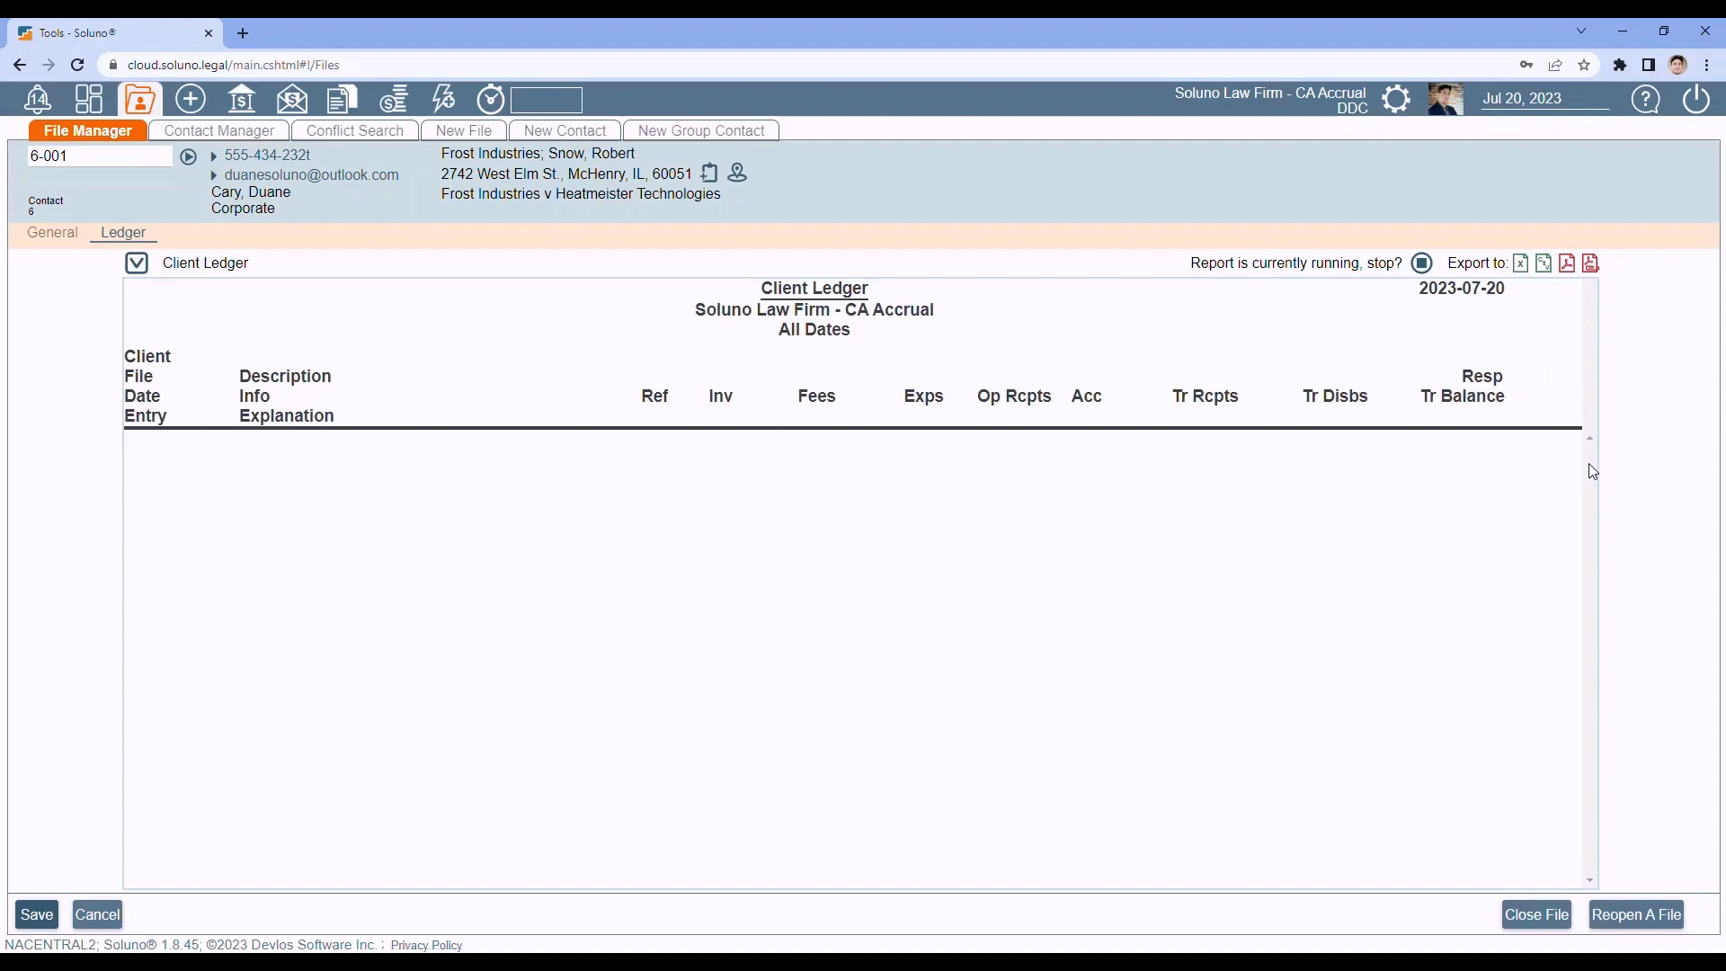
drag(1589, 456, 1624, 895)
scroll(603, 789, up, 5)
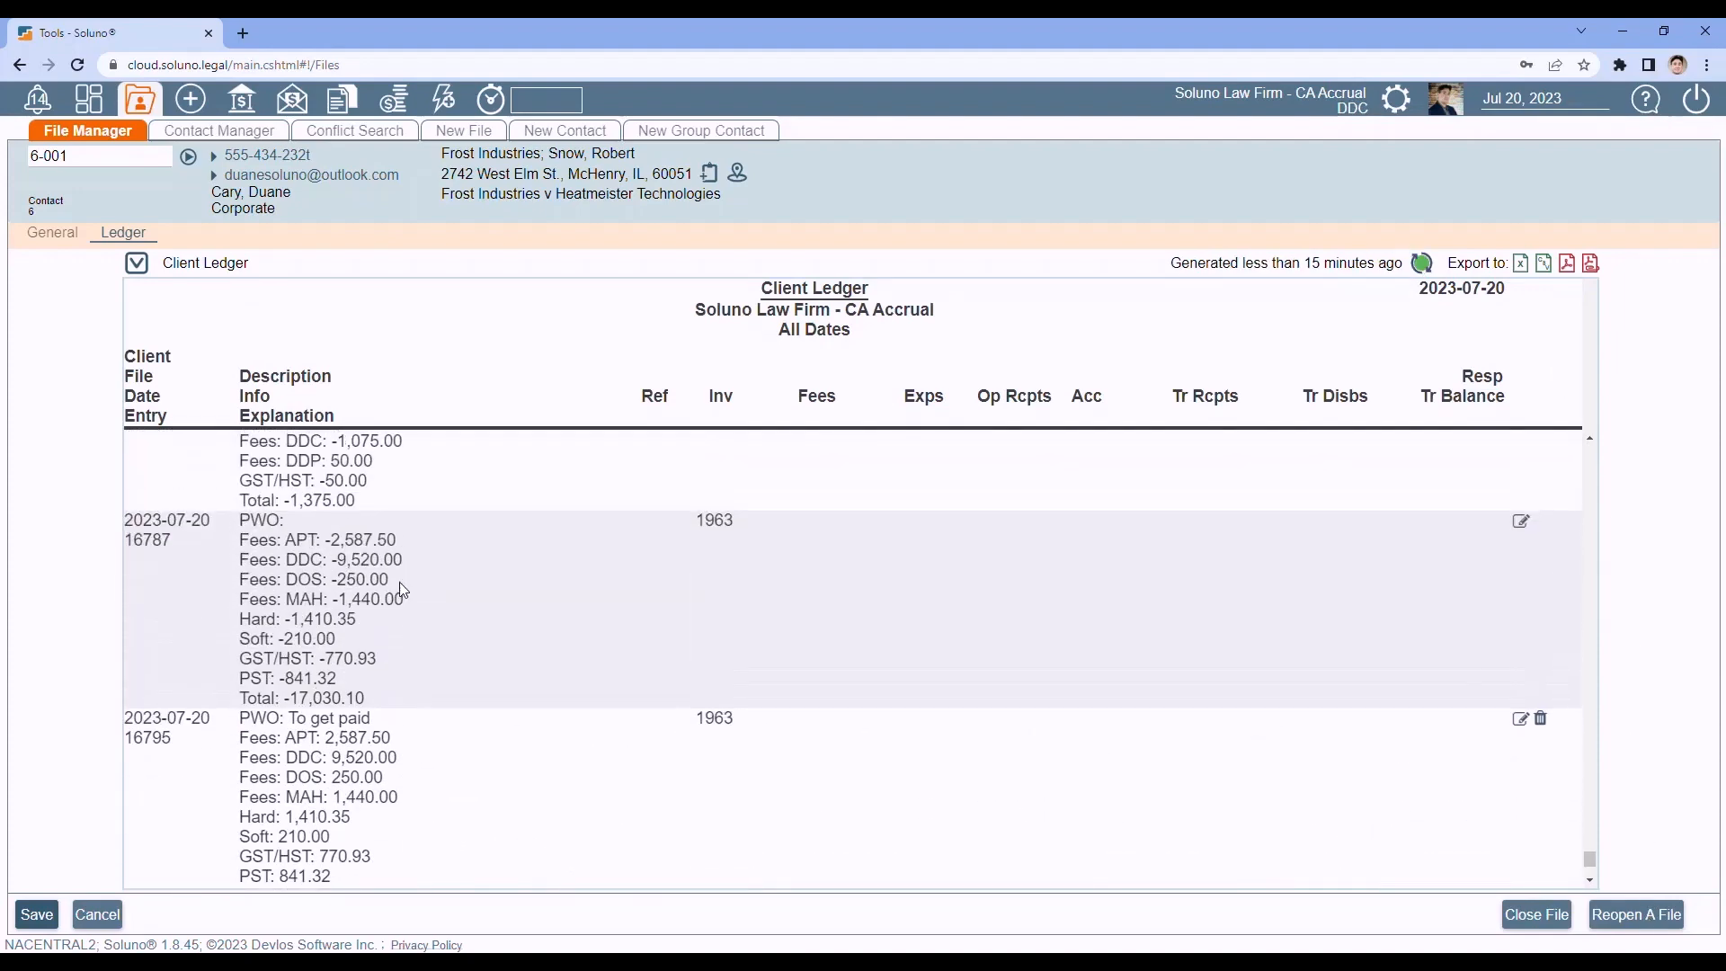
scroll(185, 685, down, 1)
scroll(184, 685, down, 1)
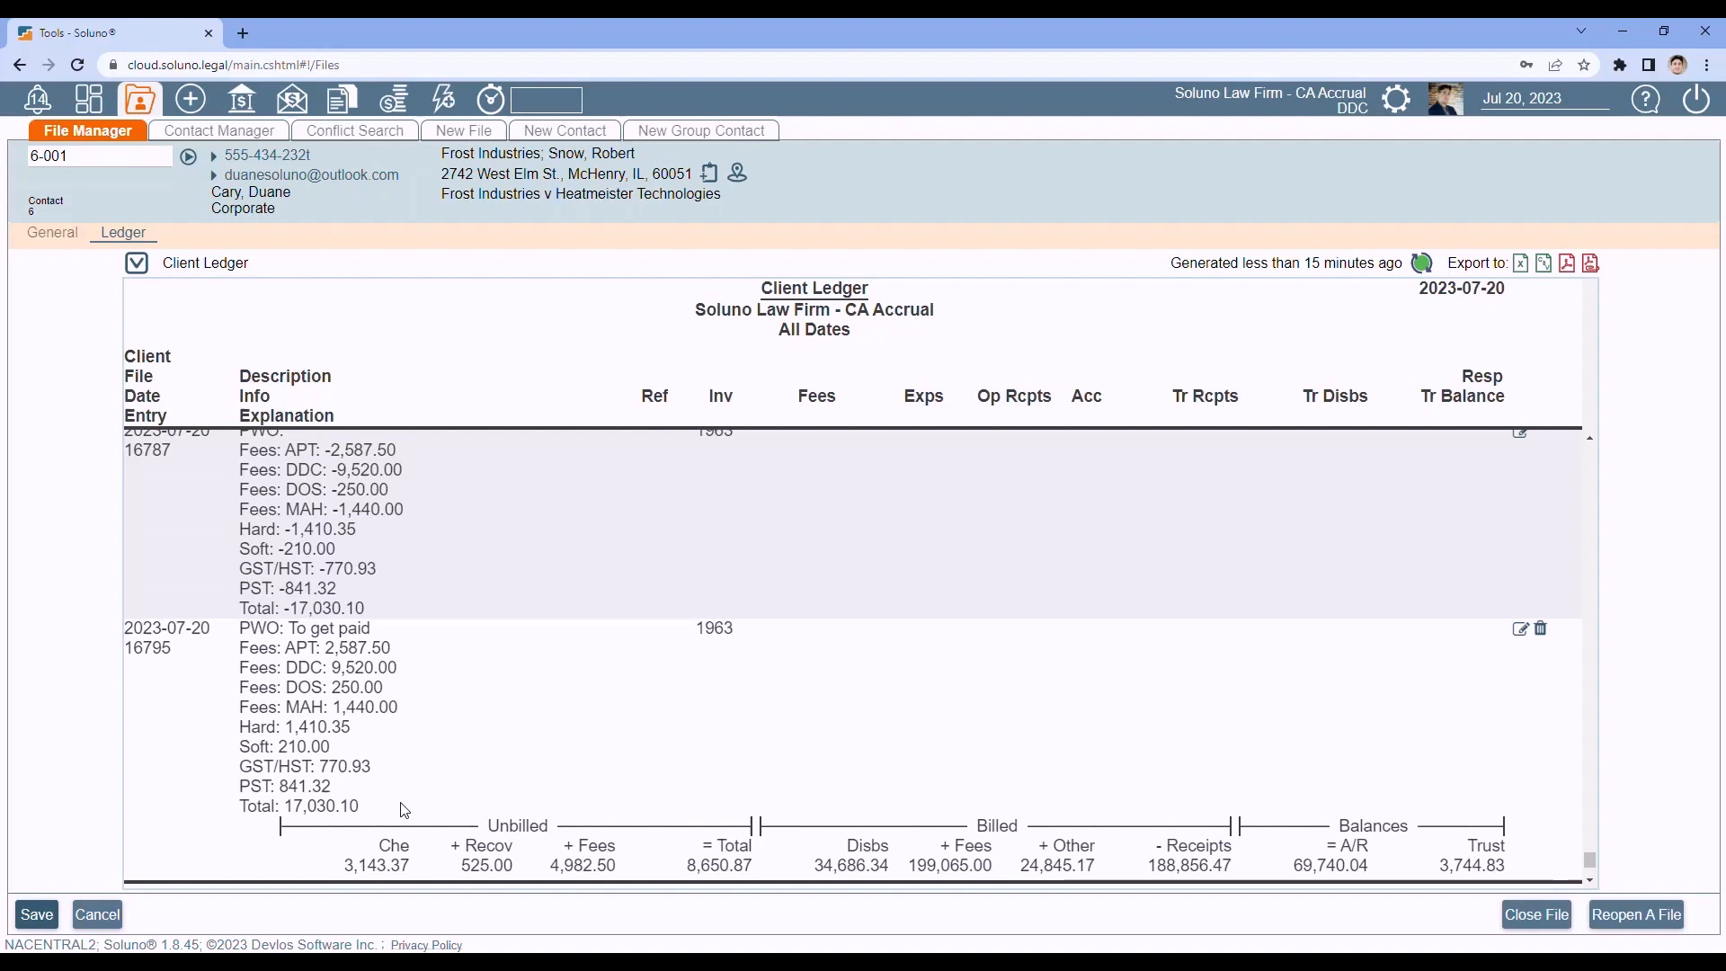
Return to Billing and generate unpaid-invoice statements on screen using the pastdue view with an end date of Jul 20, 2023.
click(302, 116)
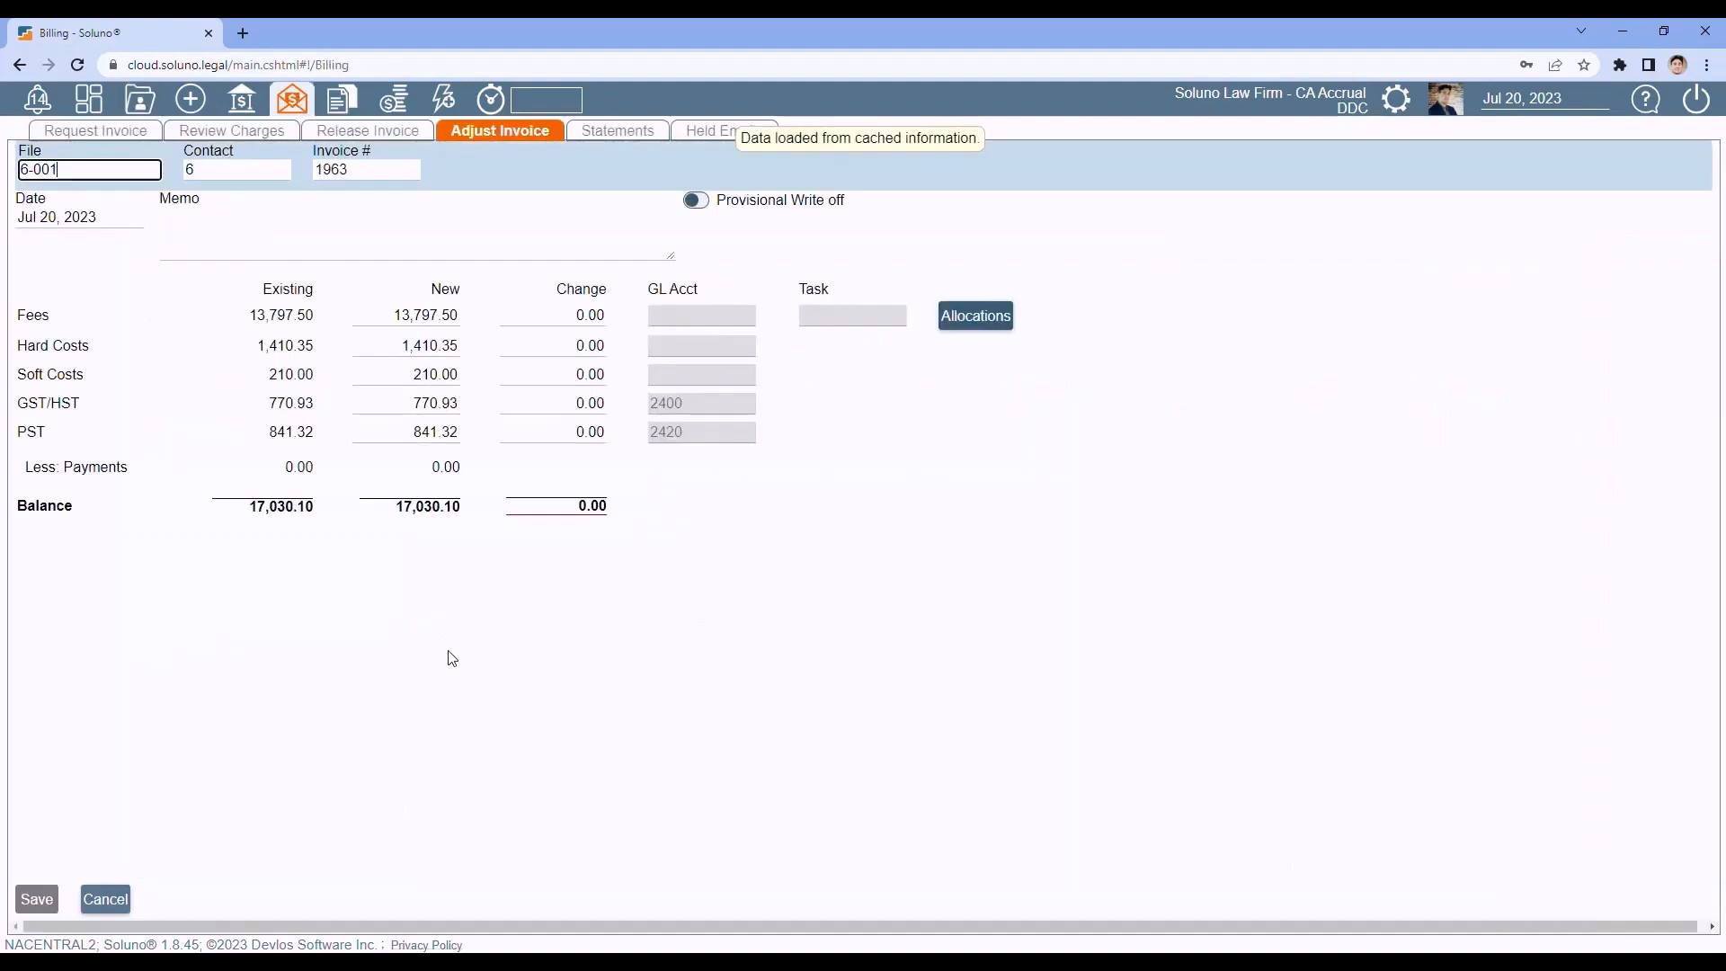
click(612, 131)
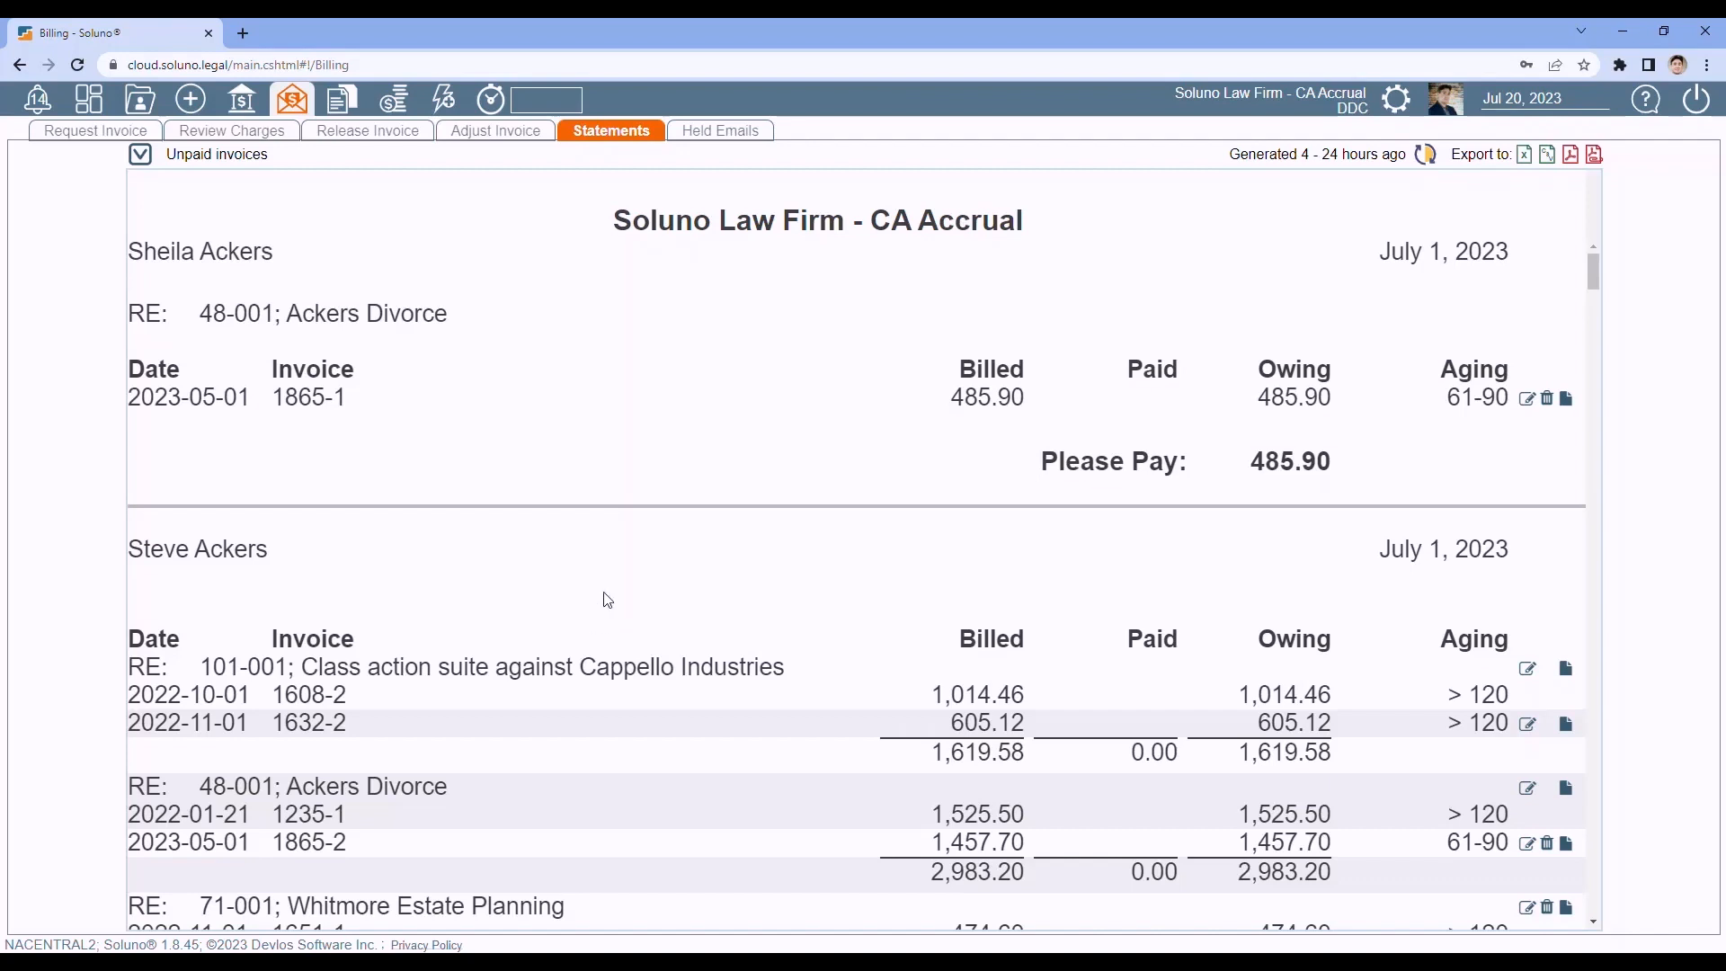
click(146, 162)
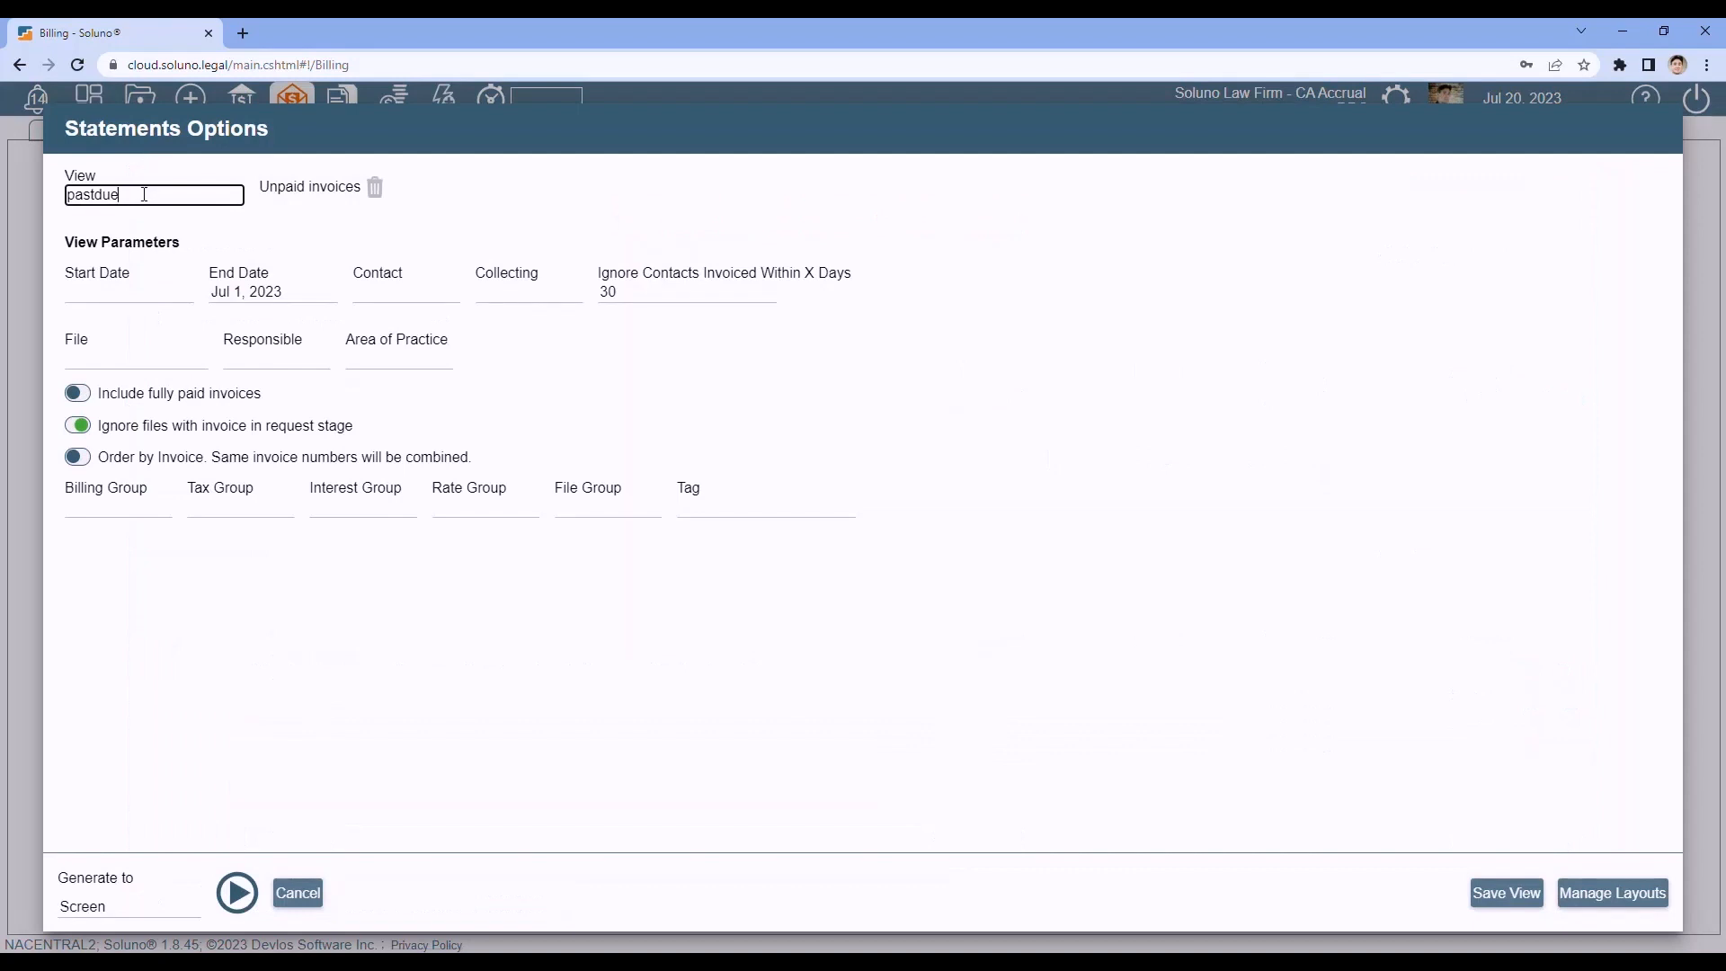
click(145, 194)
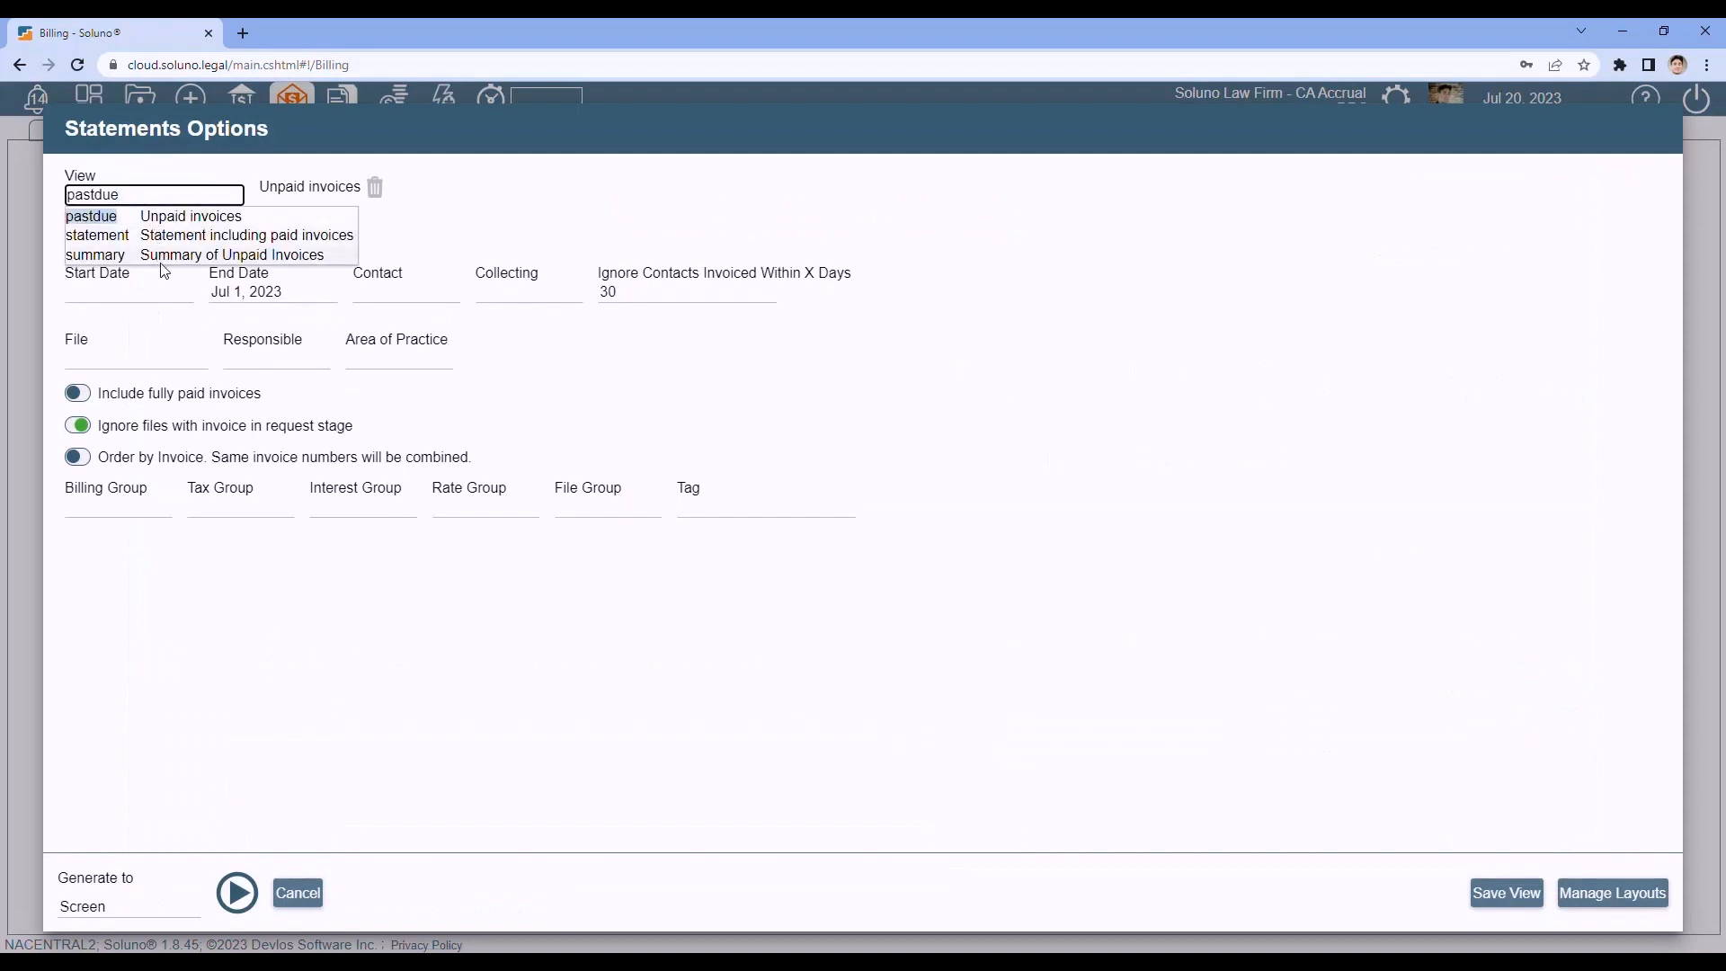
click(169, 215)
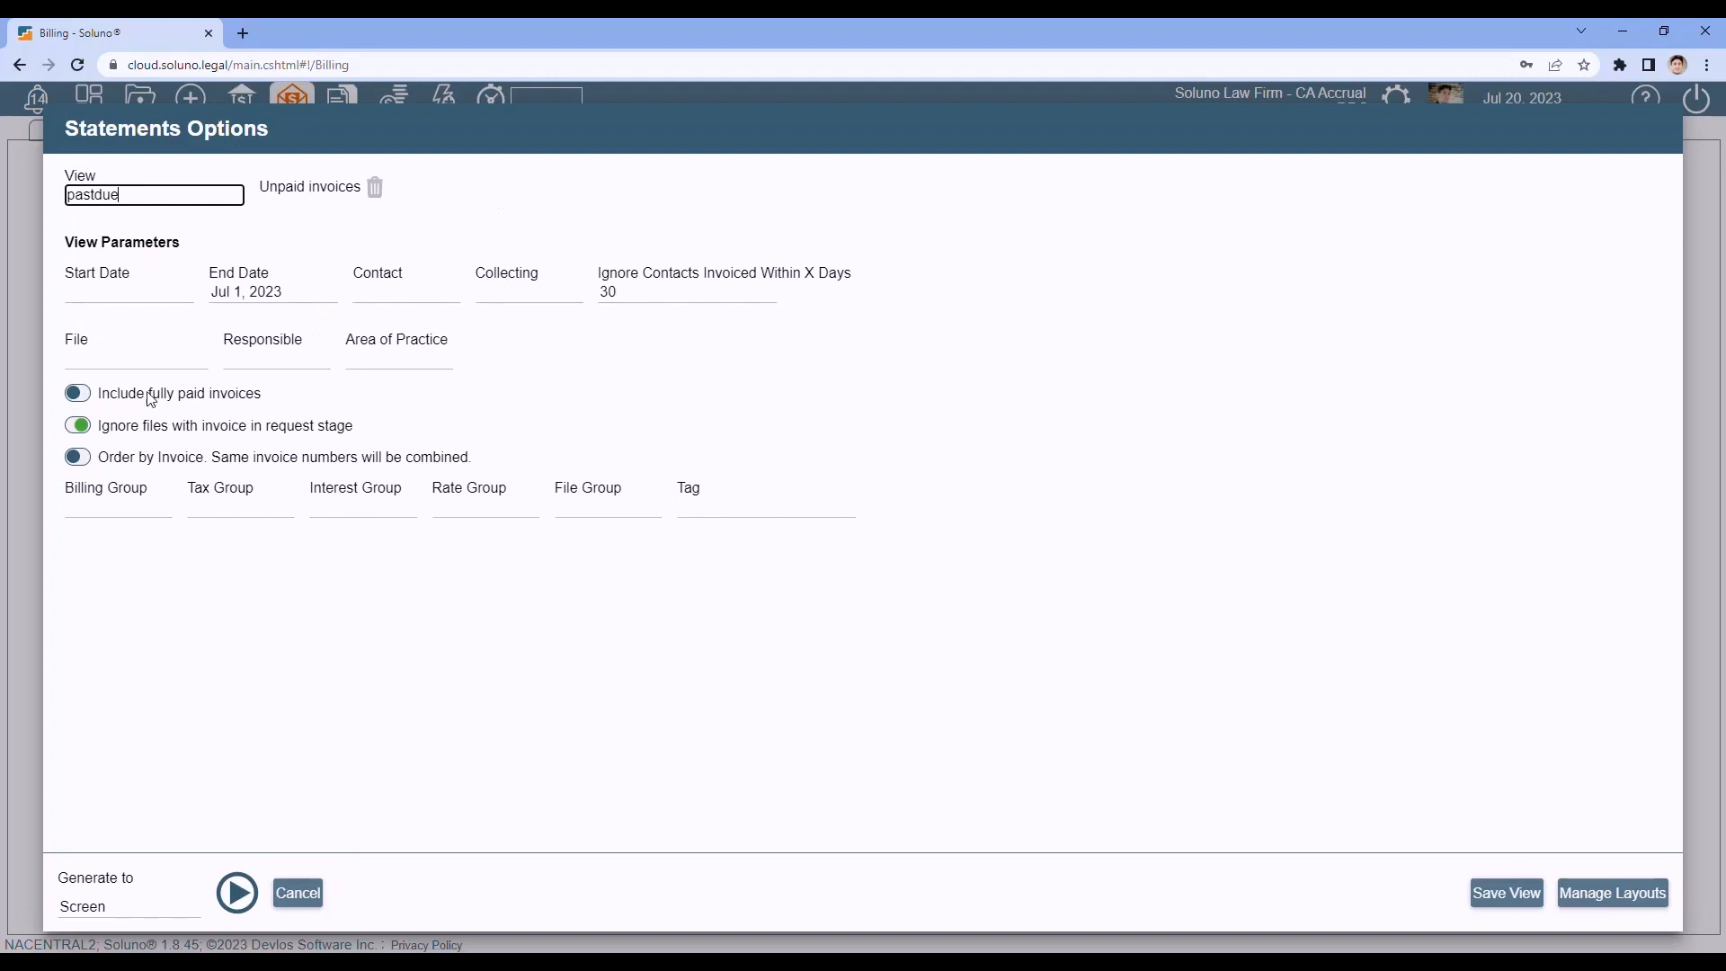
click(286, 293)
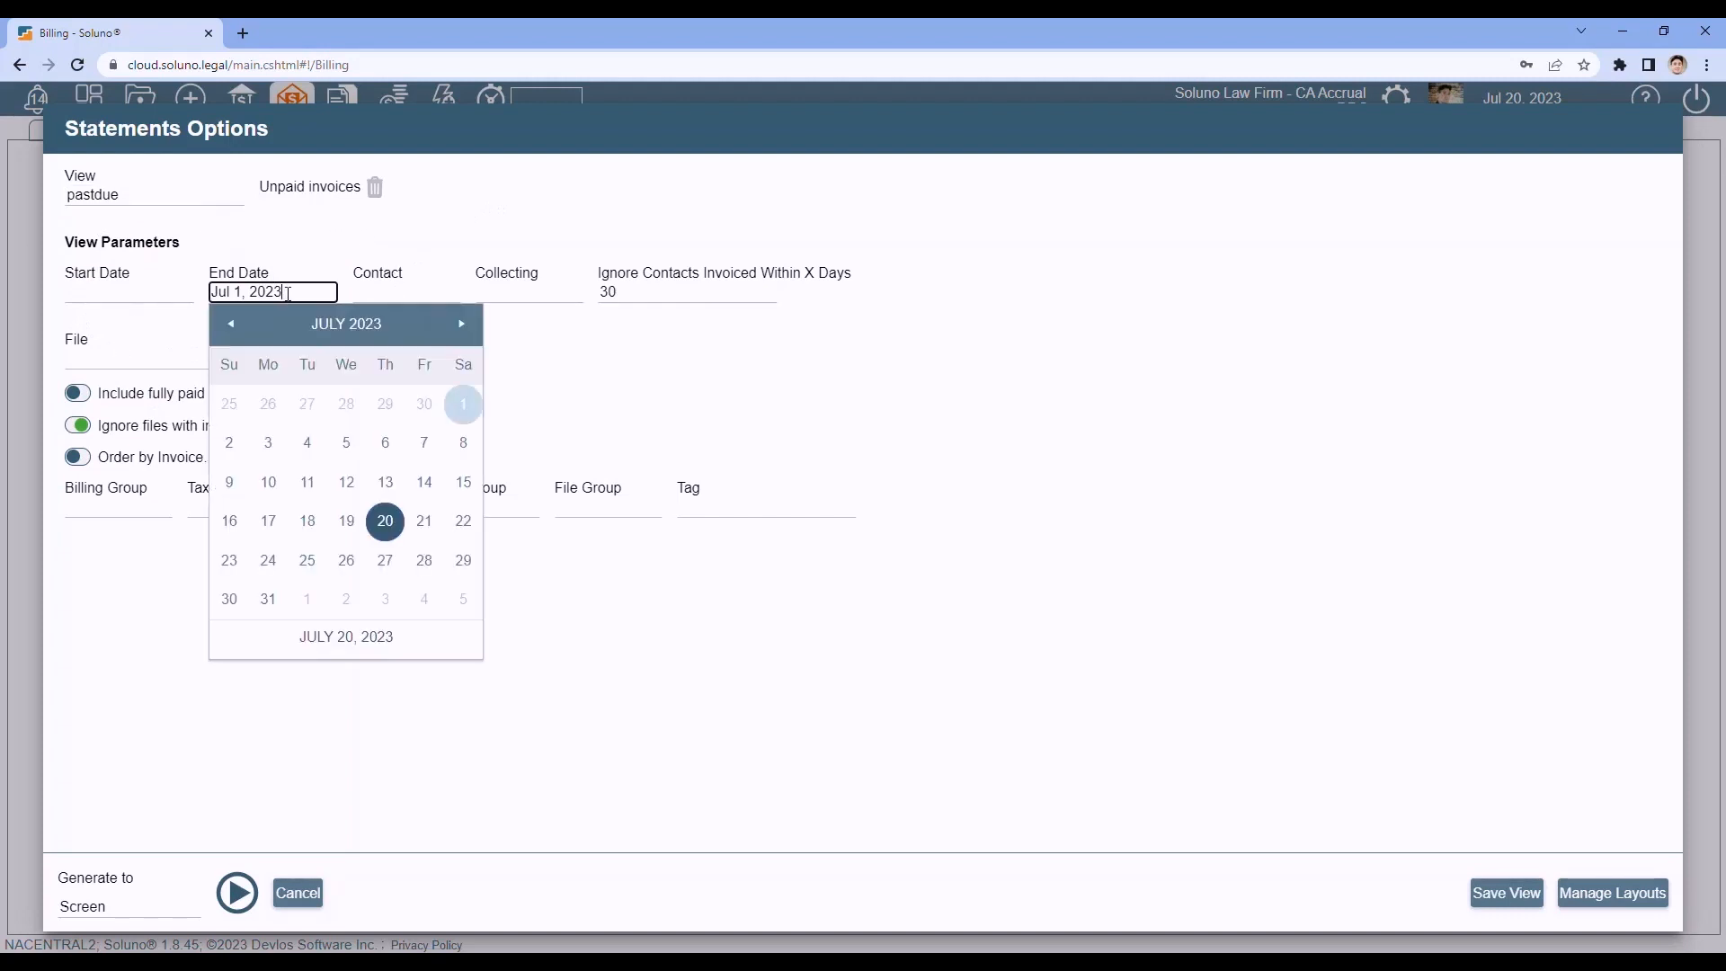
click(386, 522)
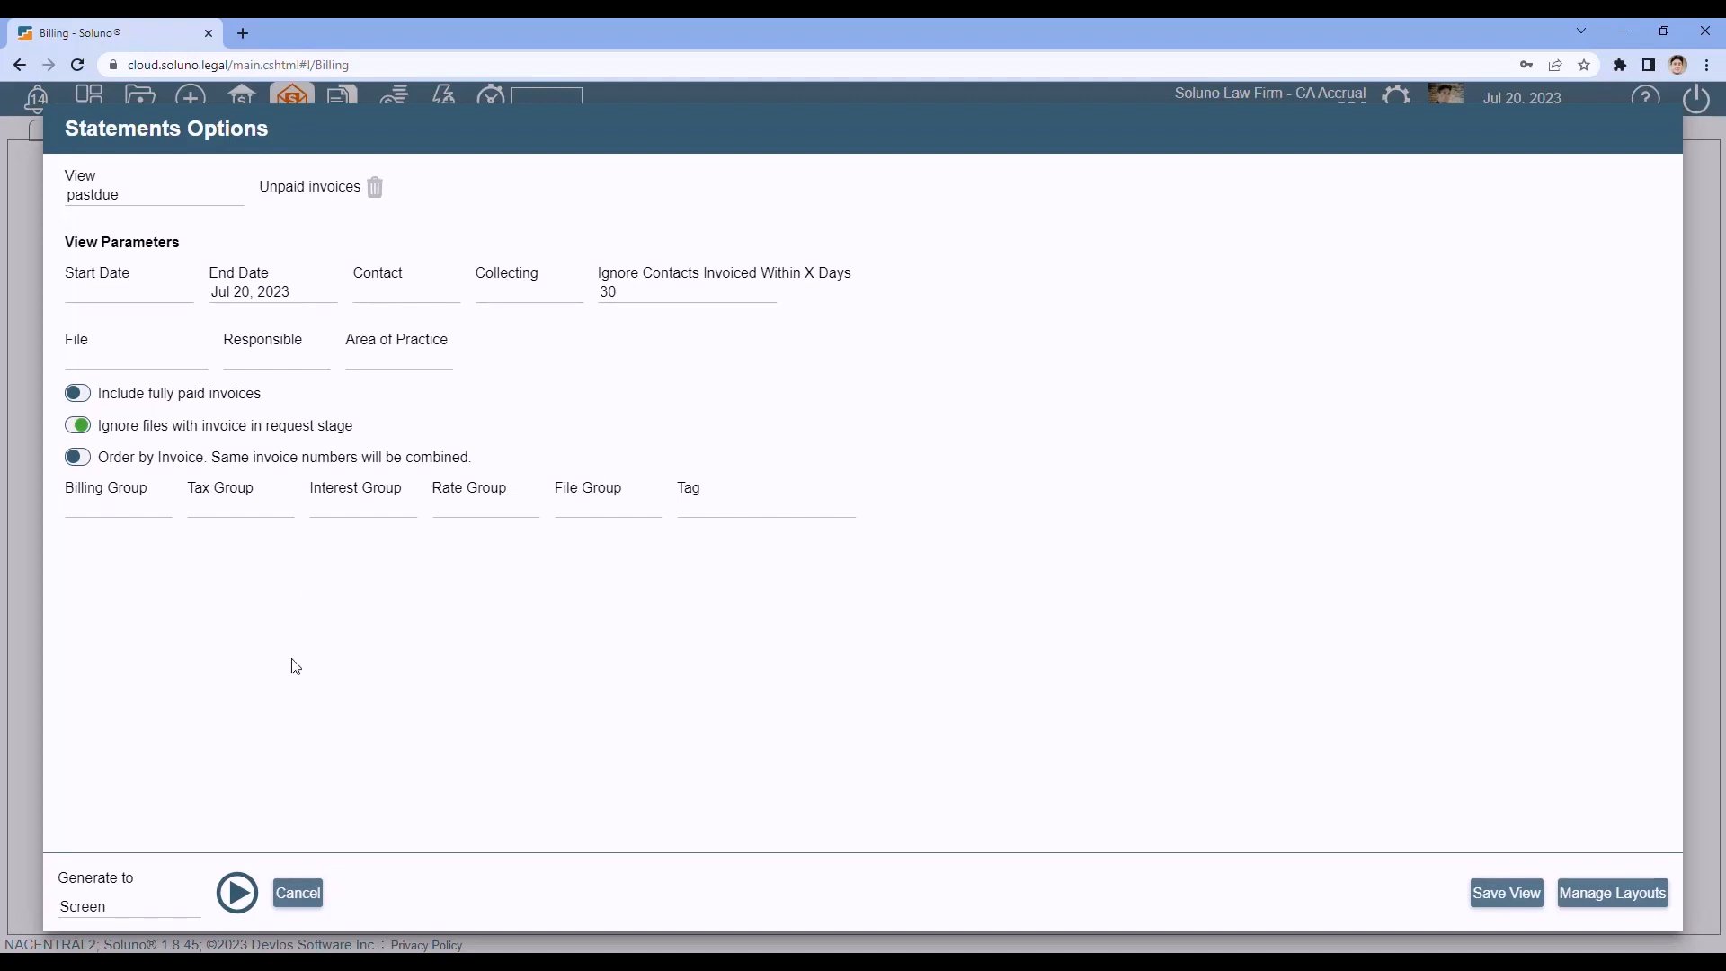
click(240, 895)
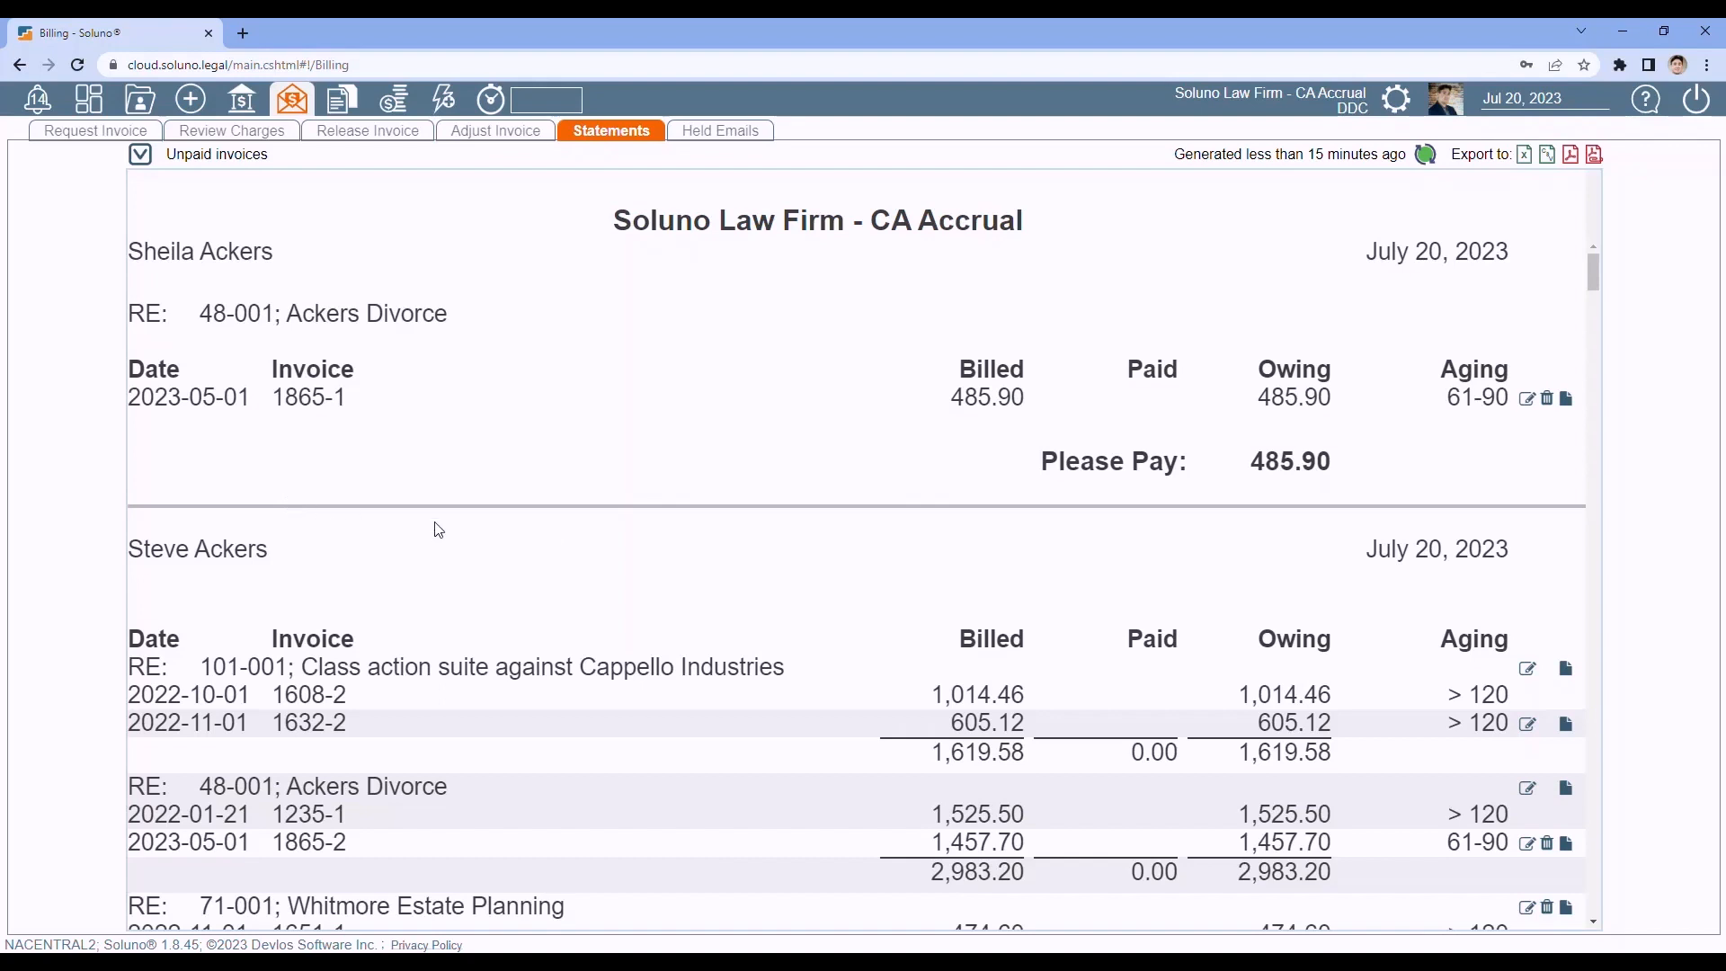
Review the generated client statements, checking each contact's unpaid invoices, payments, amounts owing and aging.
scroll(746, 436, down, 2)
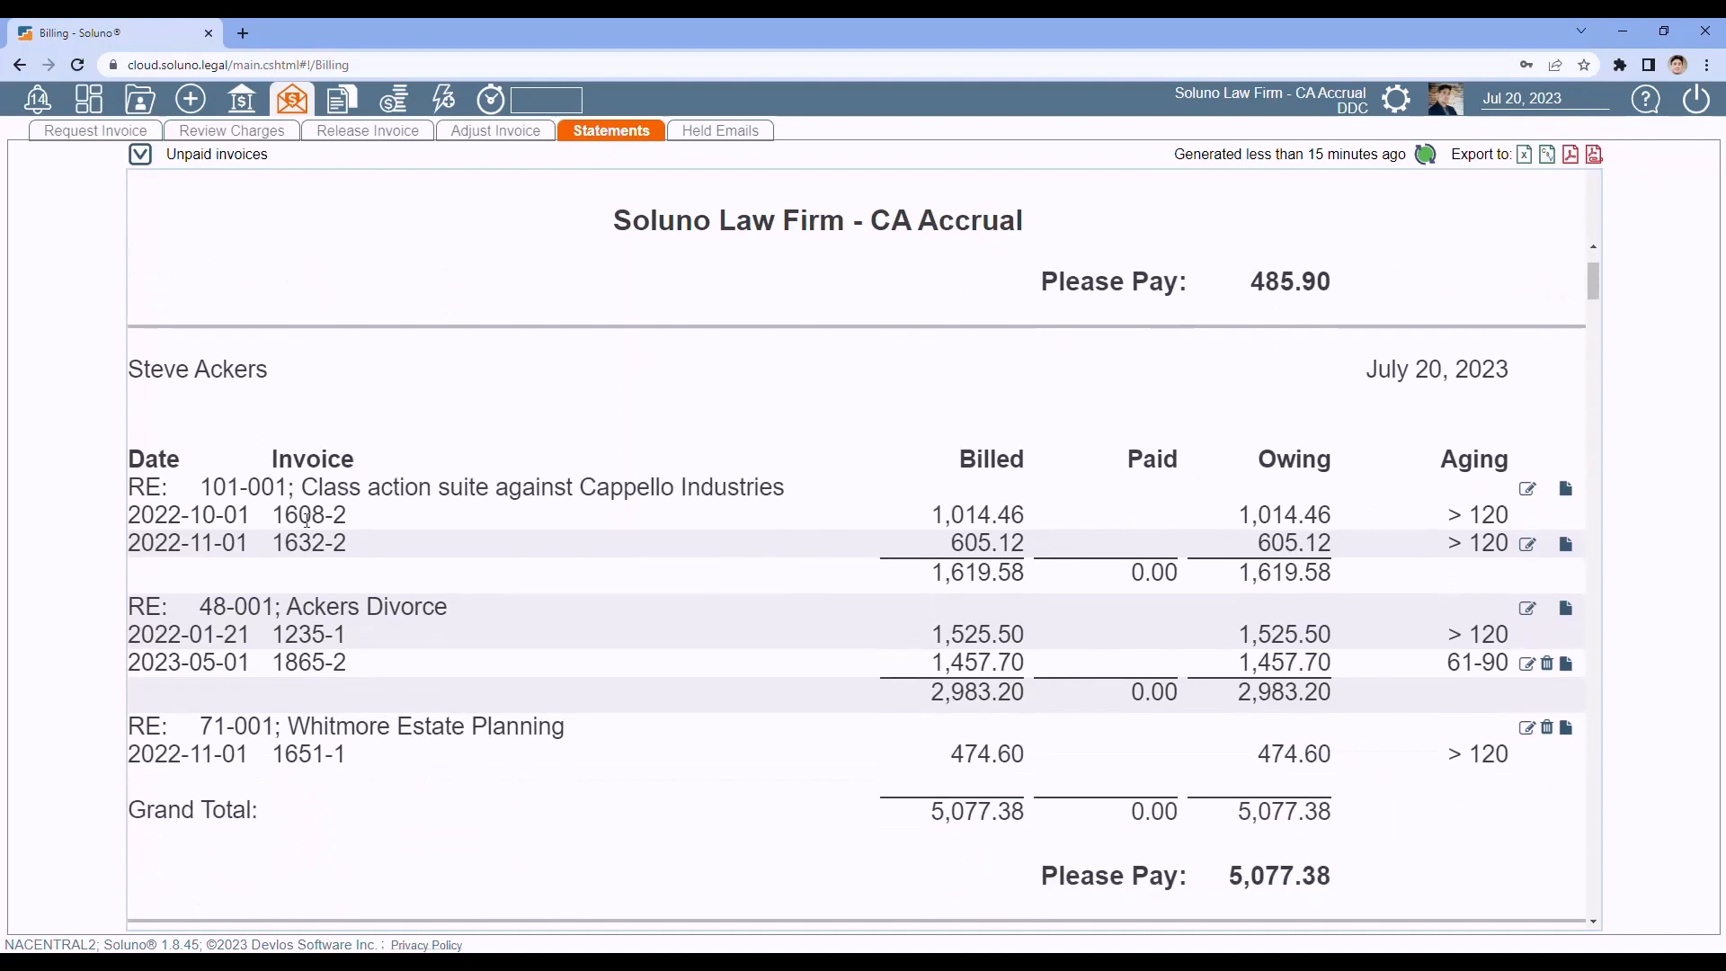
scroll(1357, 627, down, 1)
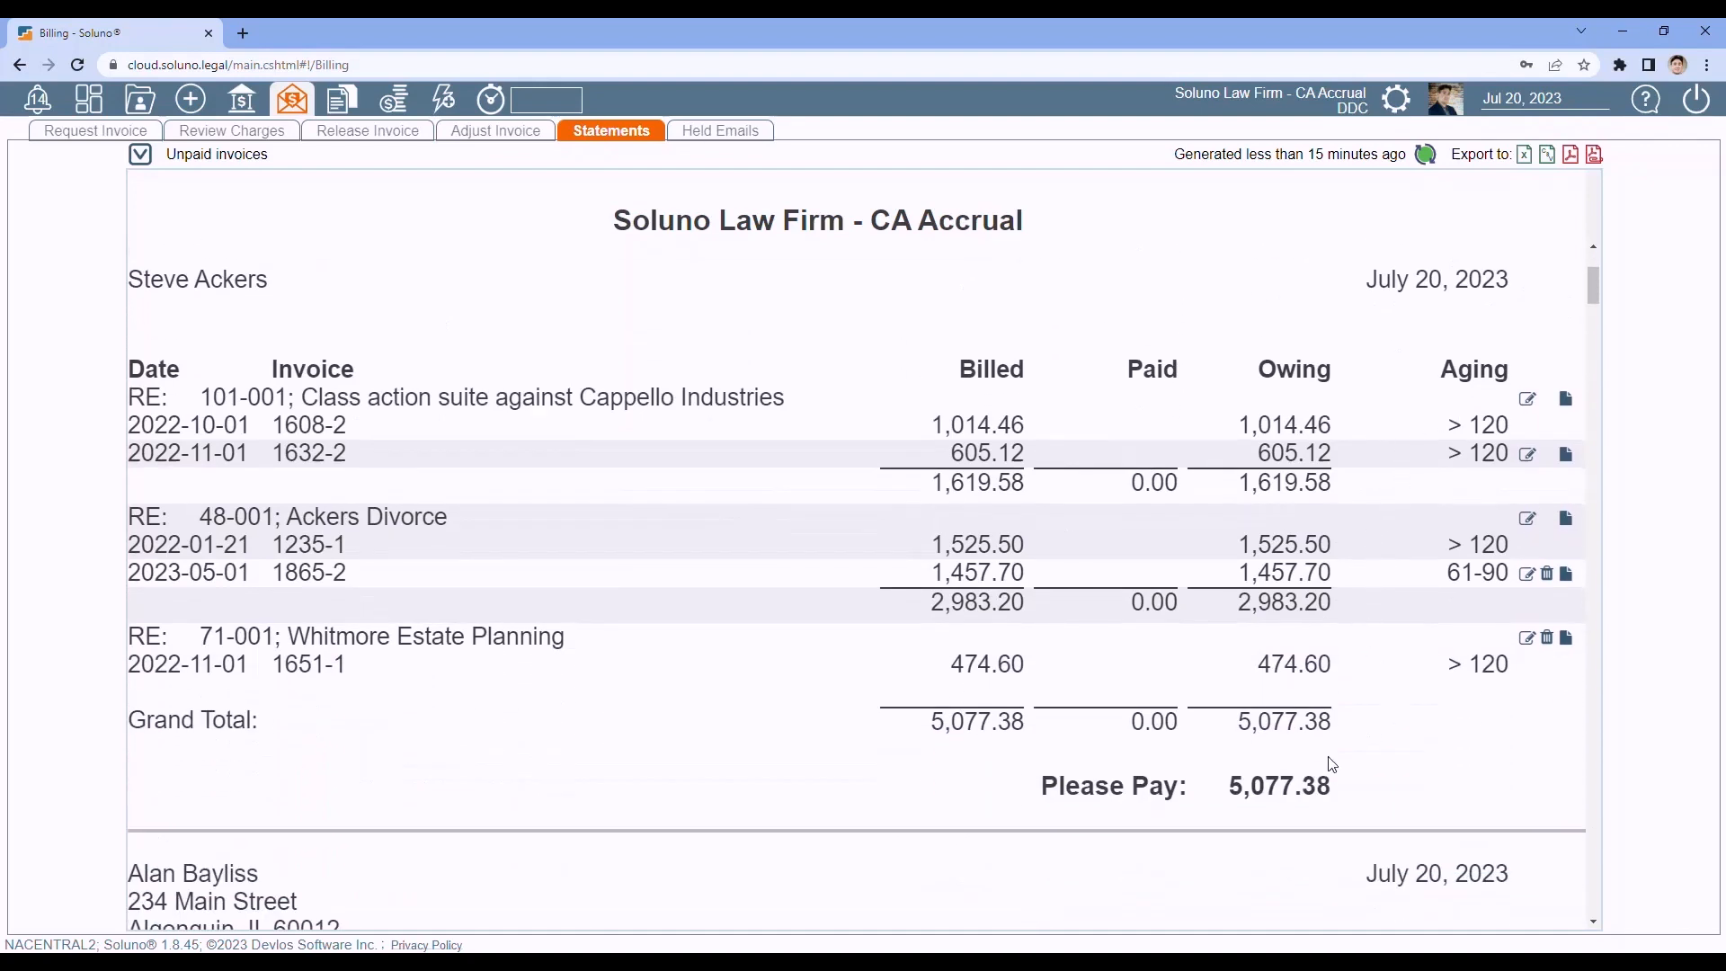
scroll(701, 628, down, 6)
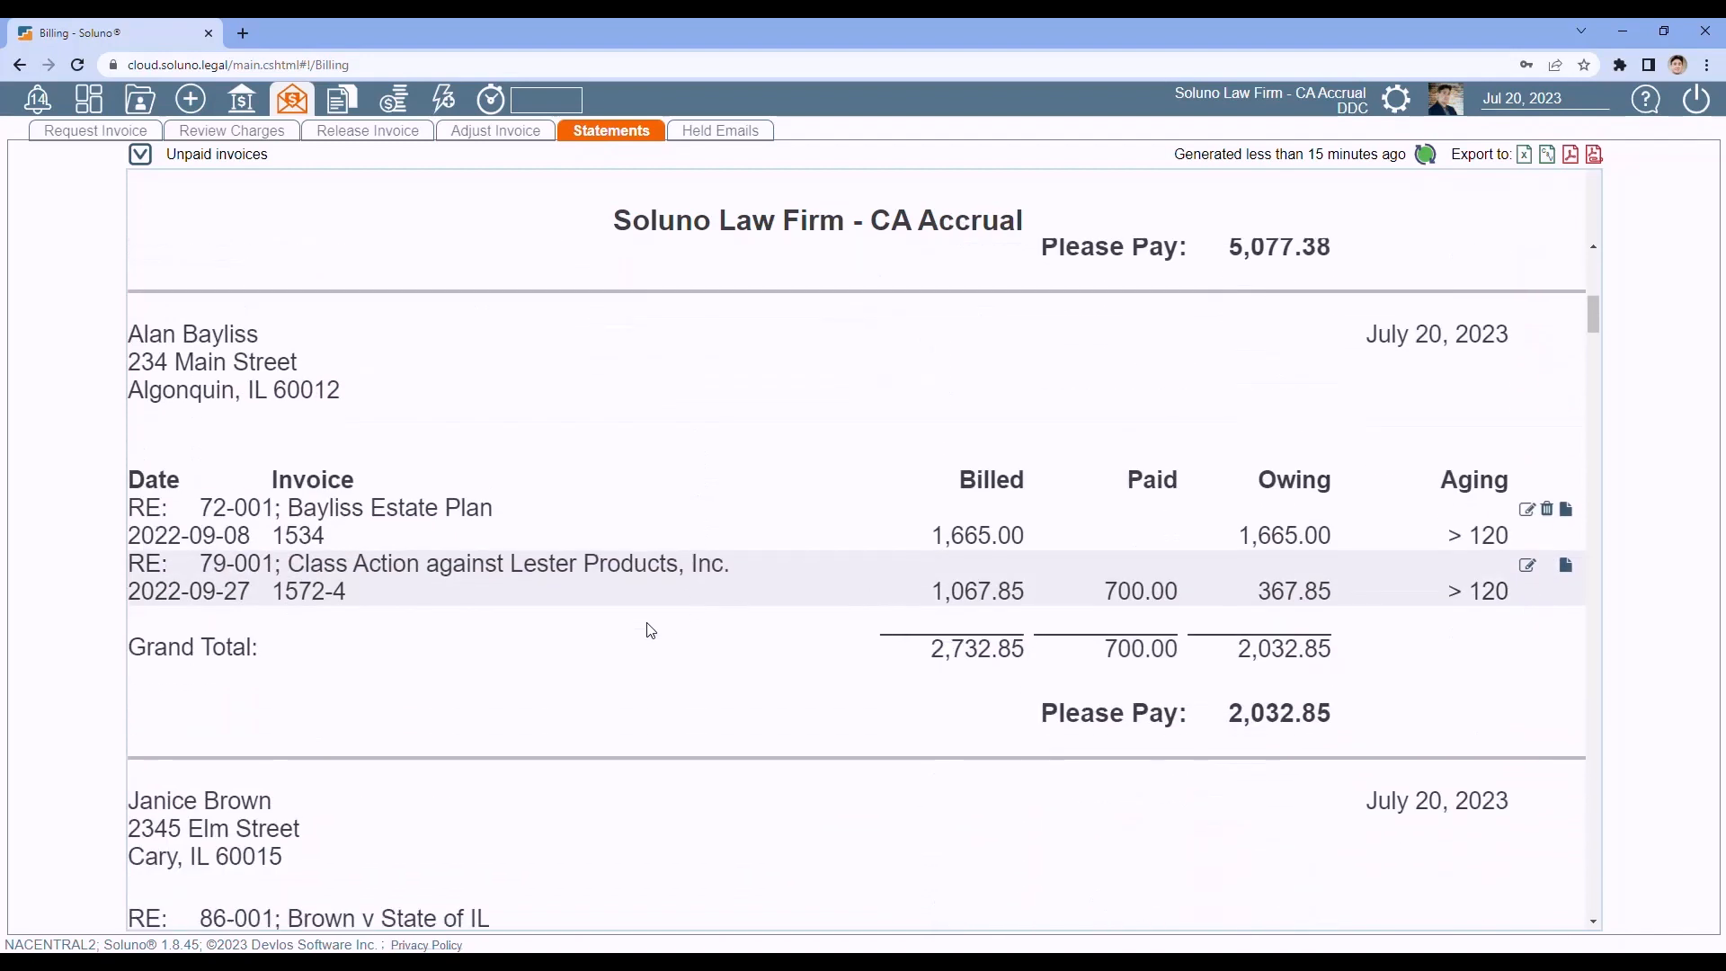
scroll(635, 597, down, 5)
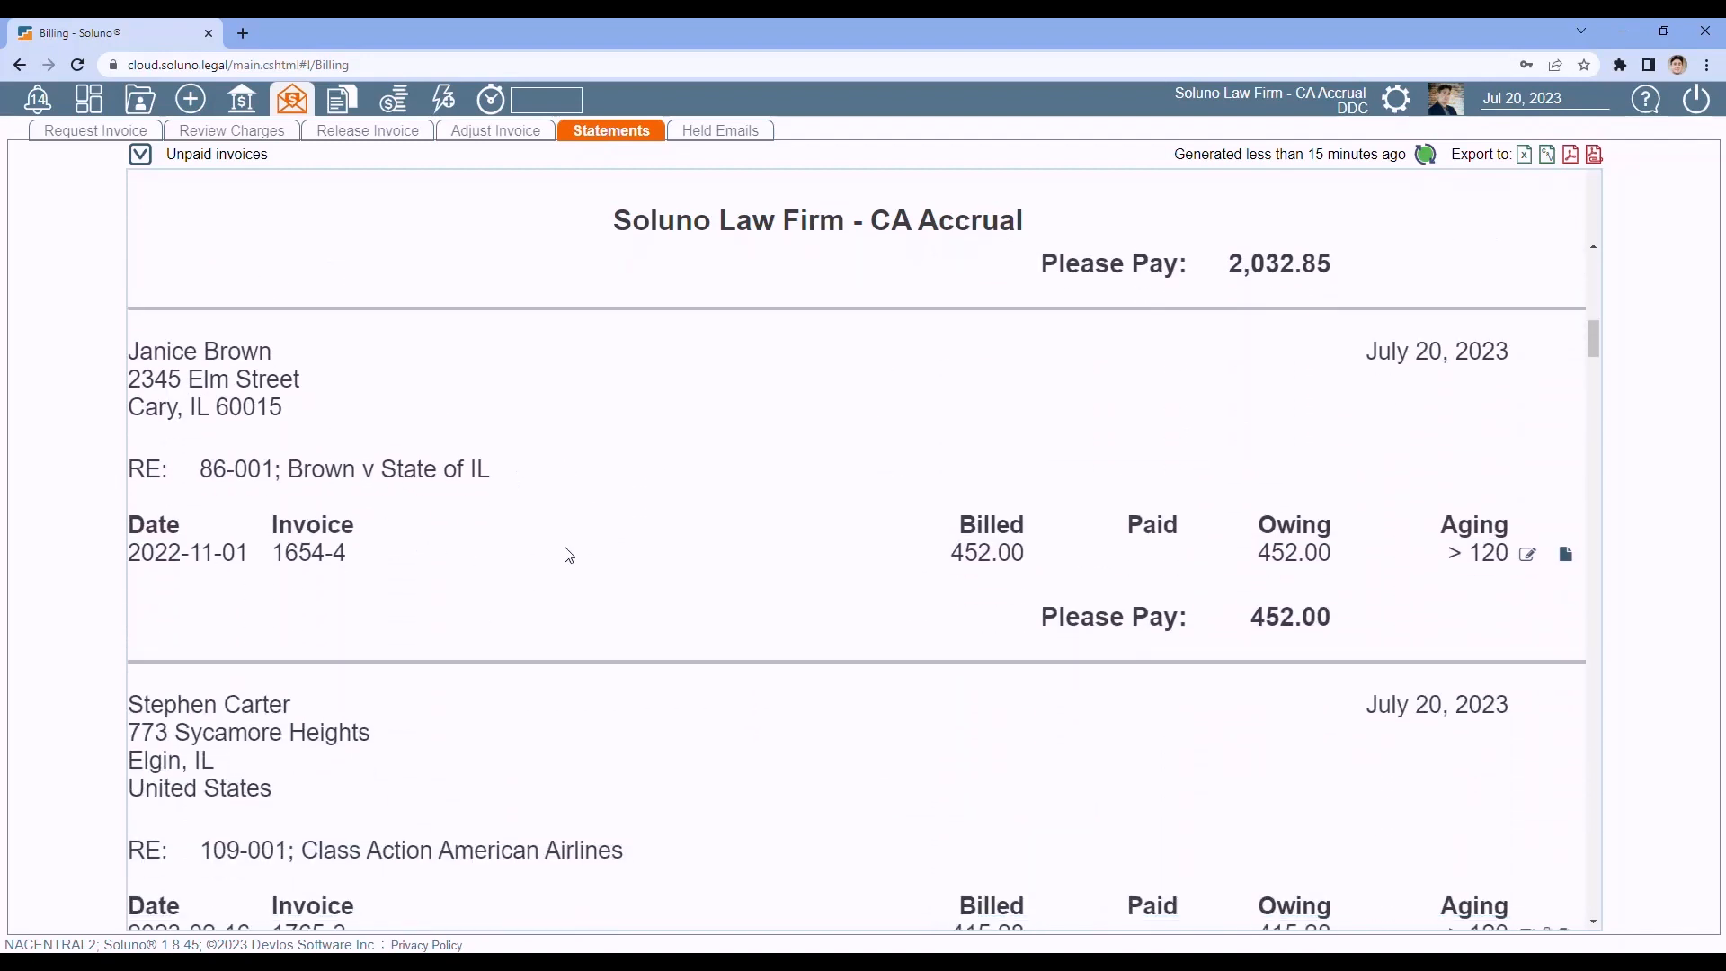
scroll(698, 497, down, 3)
scroll(697, 497, down, 3)
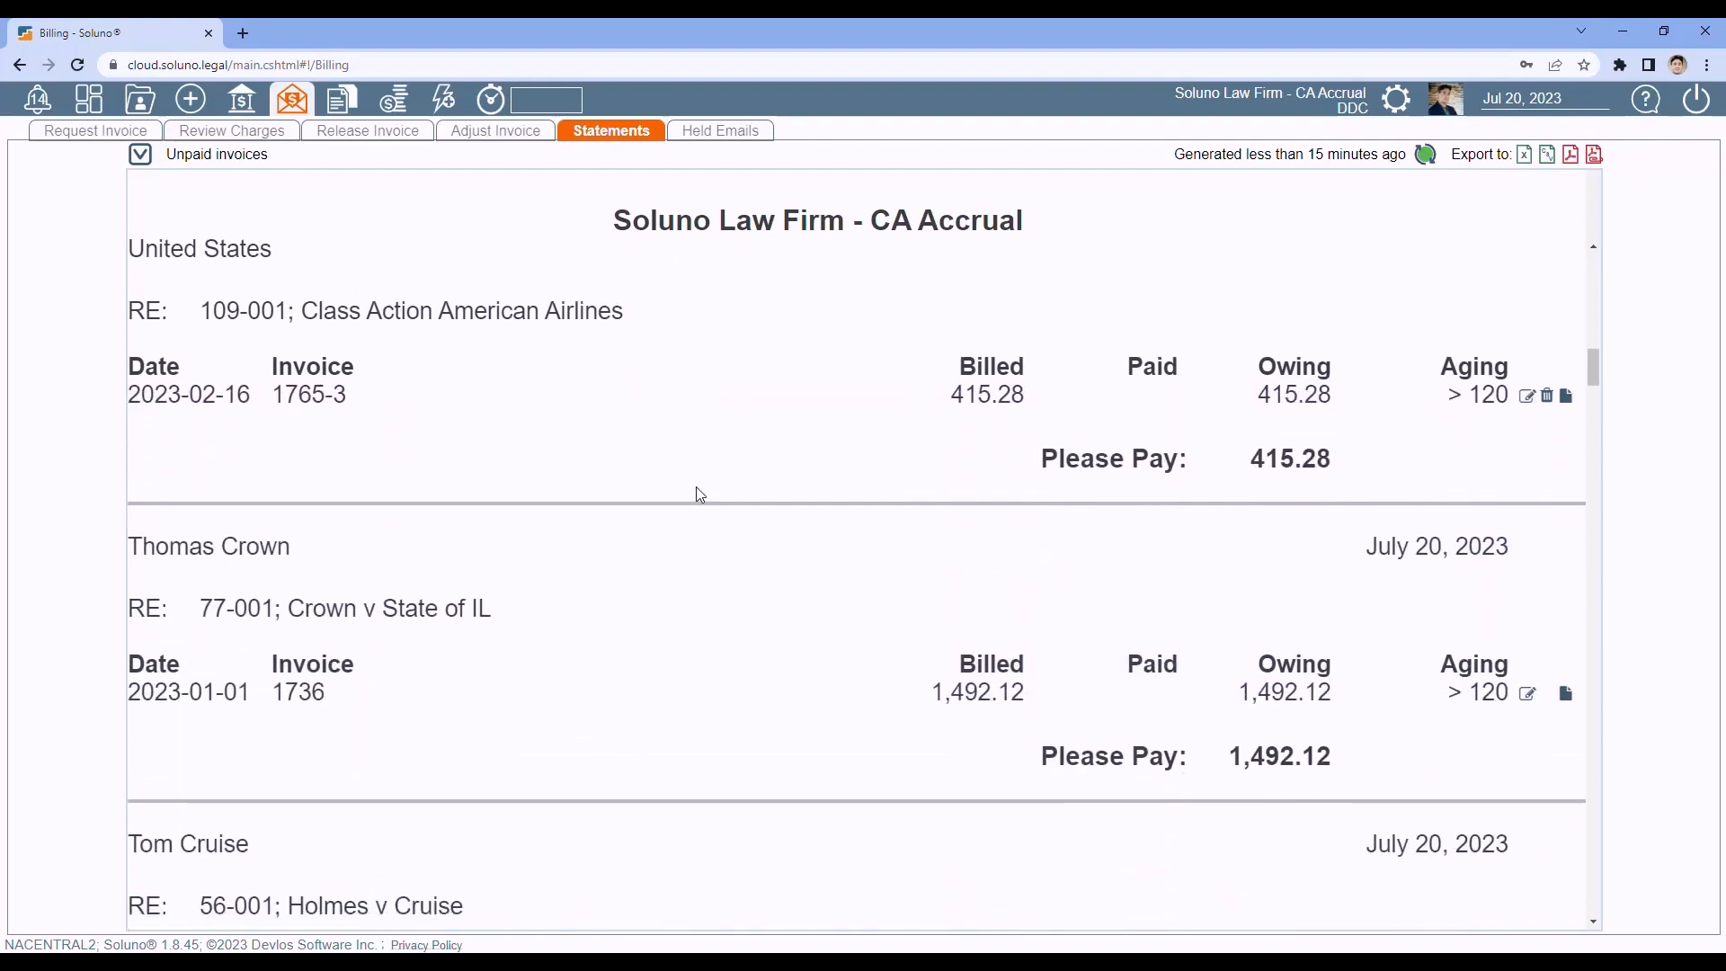
scroll(700, 494, down, 15)
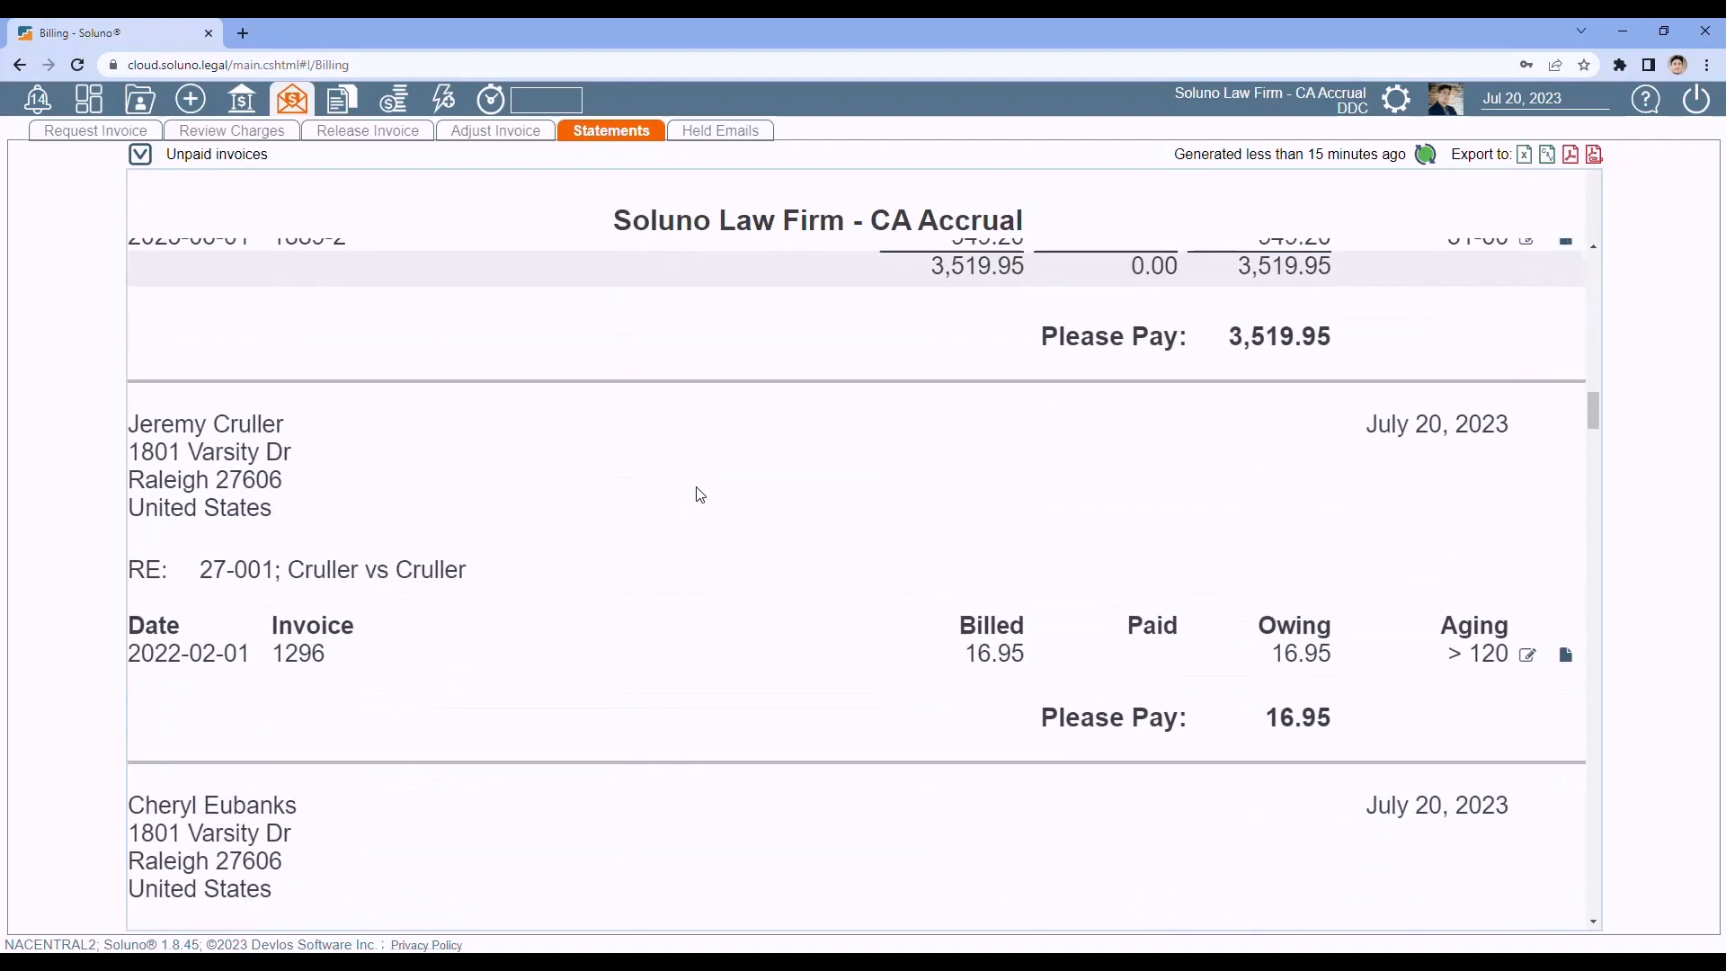
scroll(700, 494, down, 4)
scroll(700, 494, down, 15)
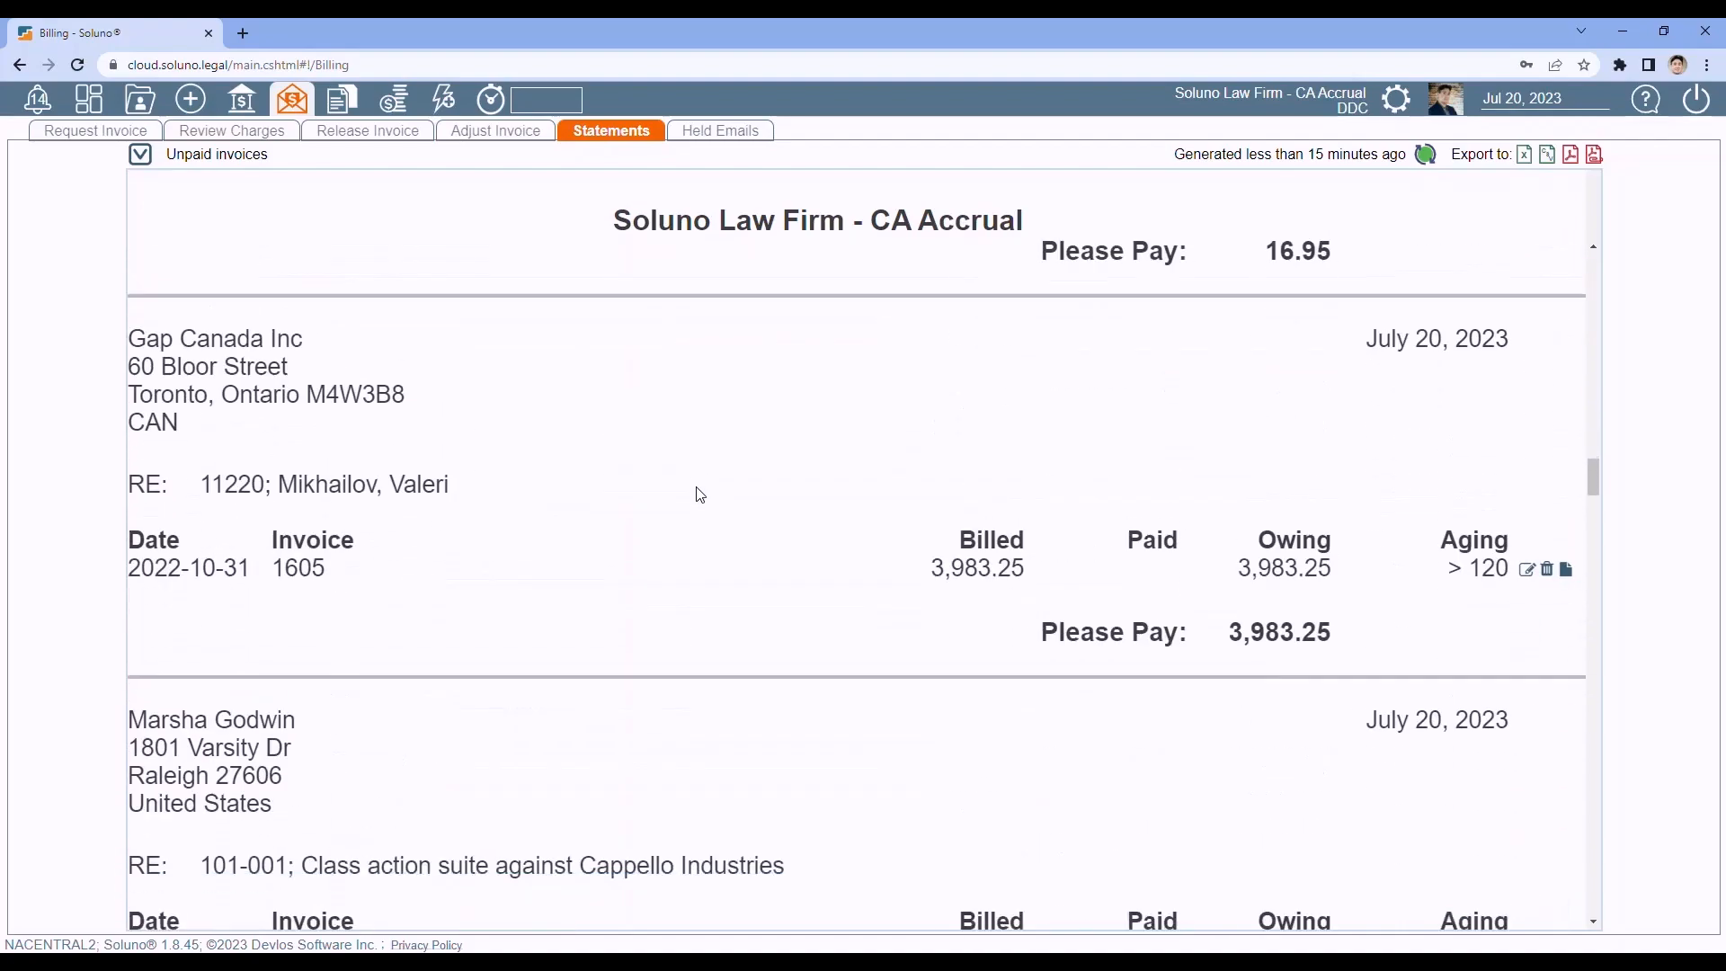
scroll(701, 496, down, 13)
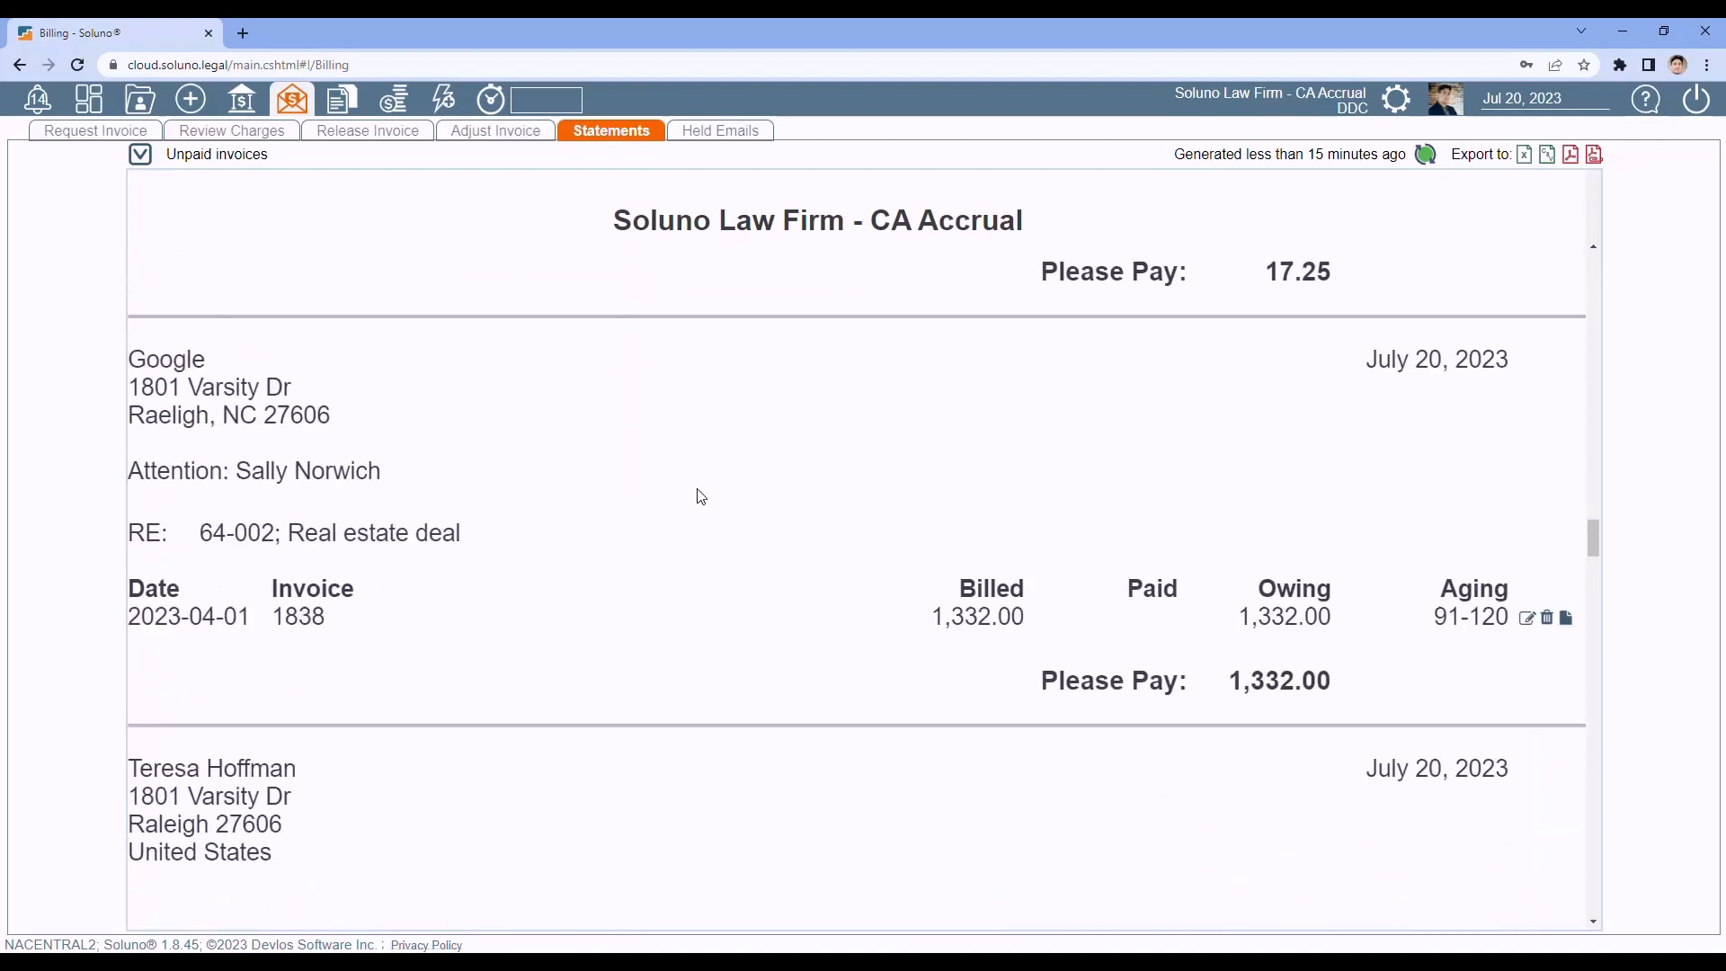
scroll(701, 497, down, 12)
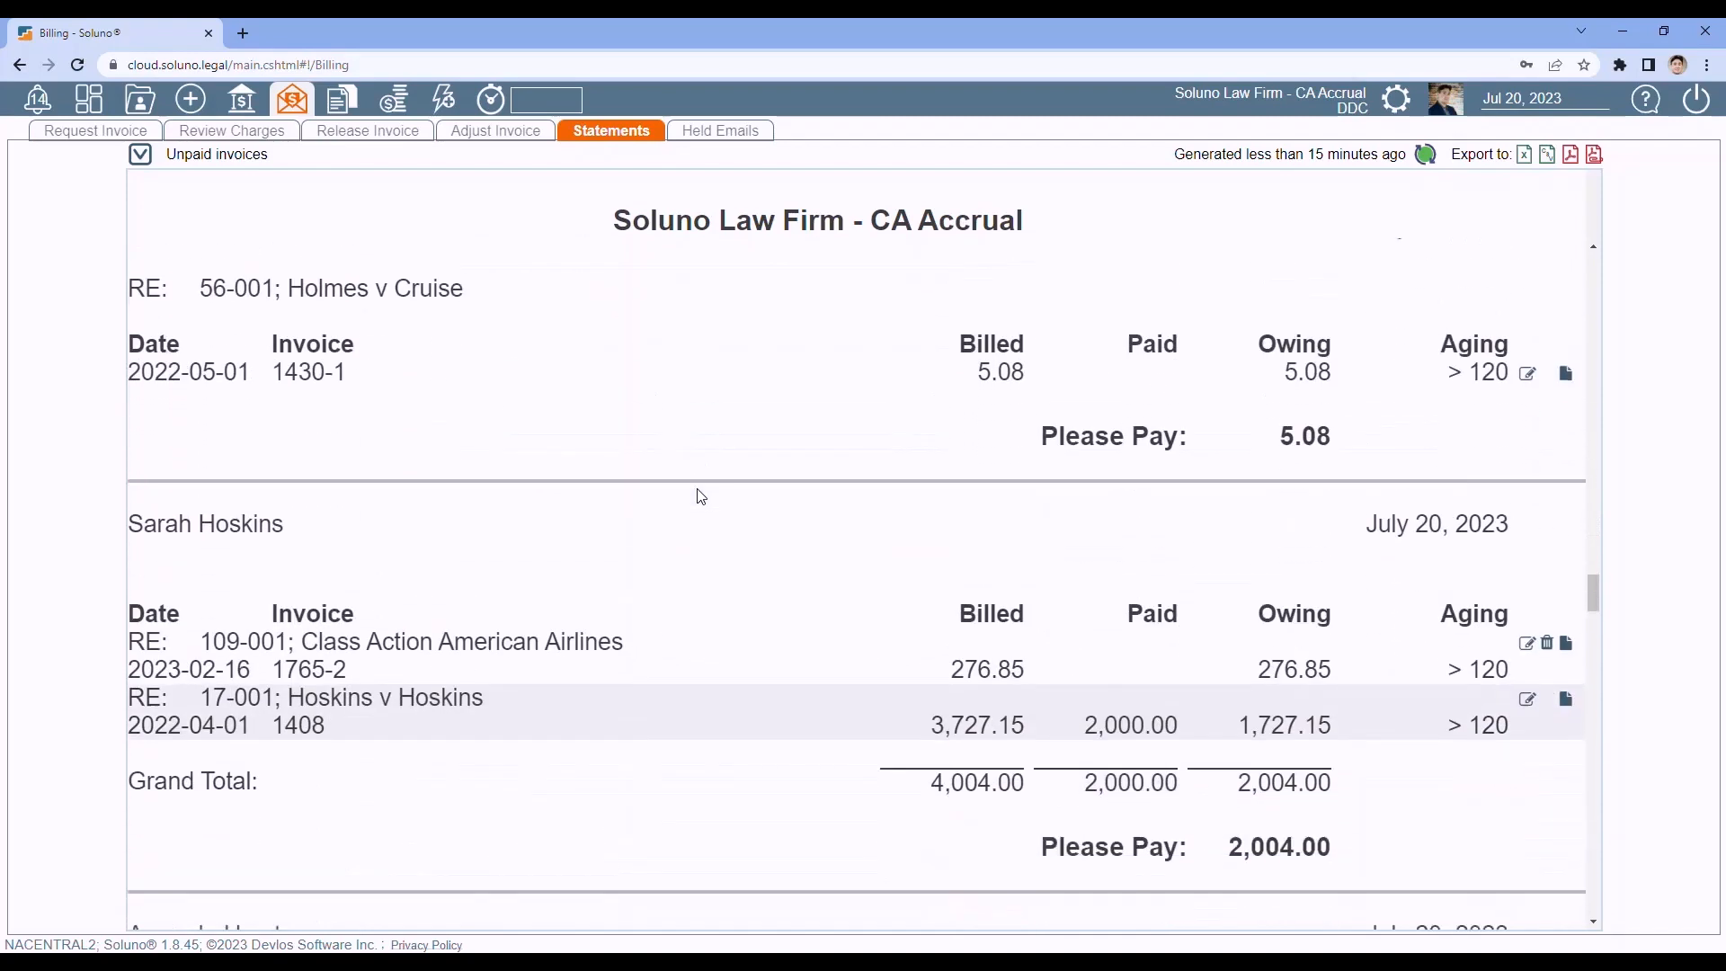
scroll(701, 496, down, 8)
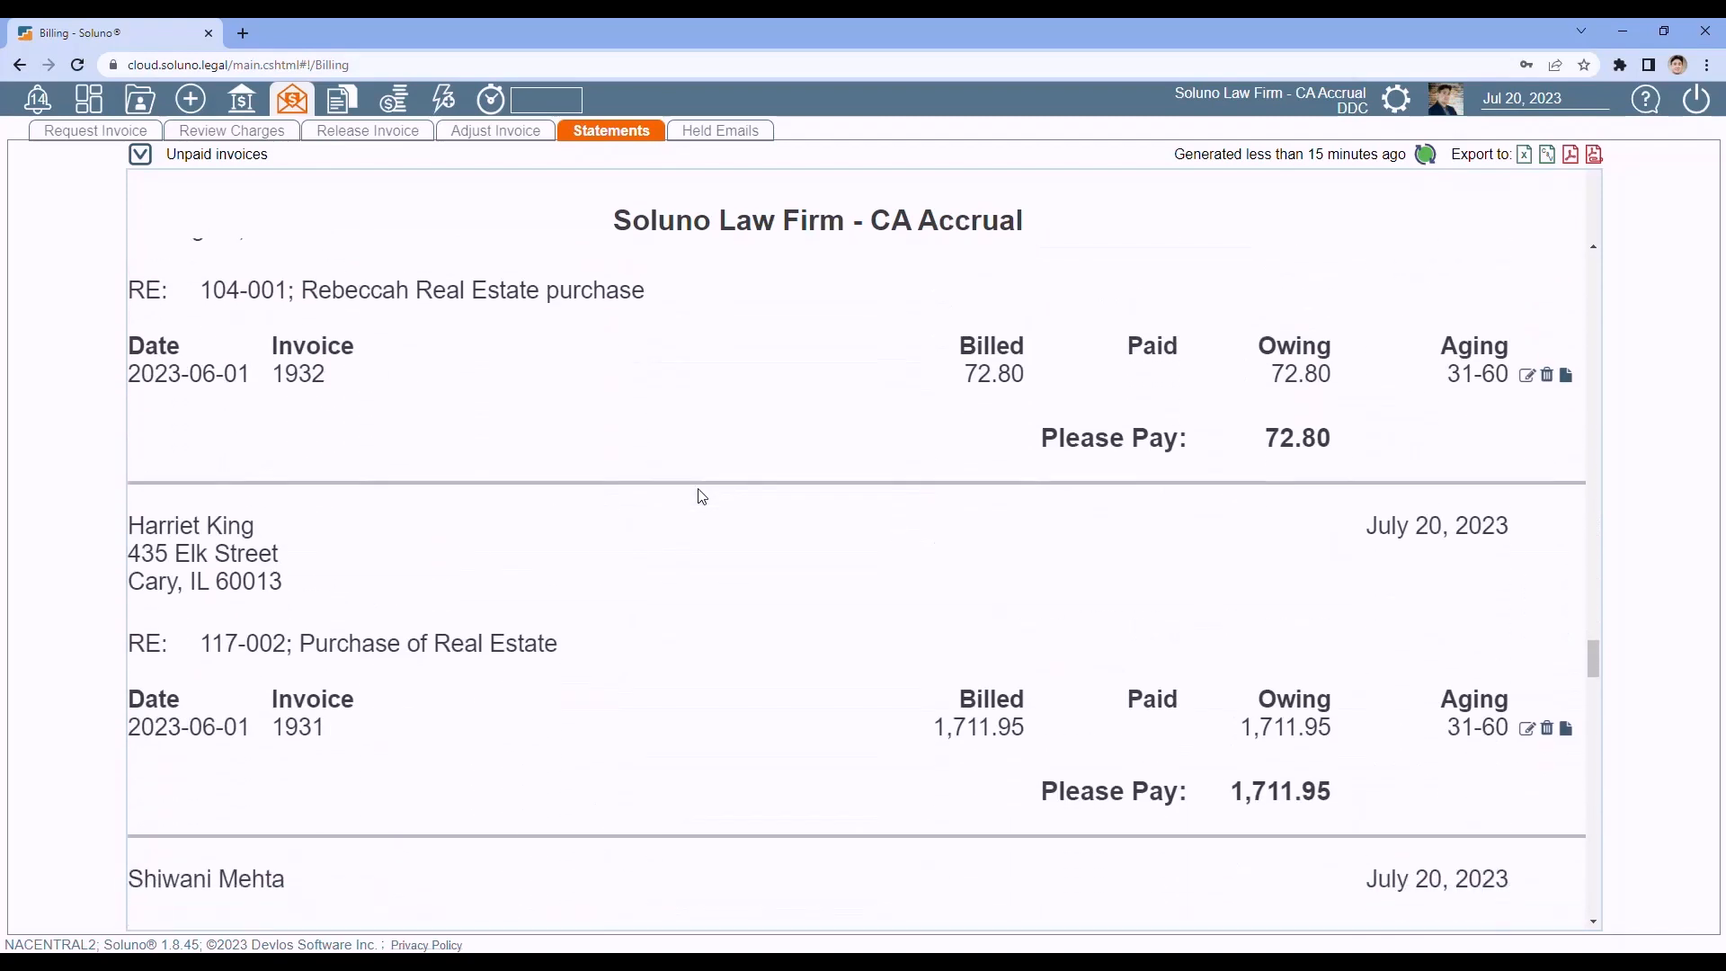
scroll(702, 496, down, 9)
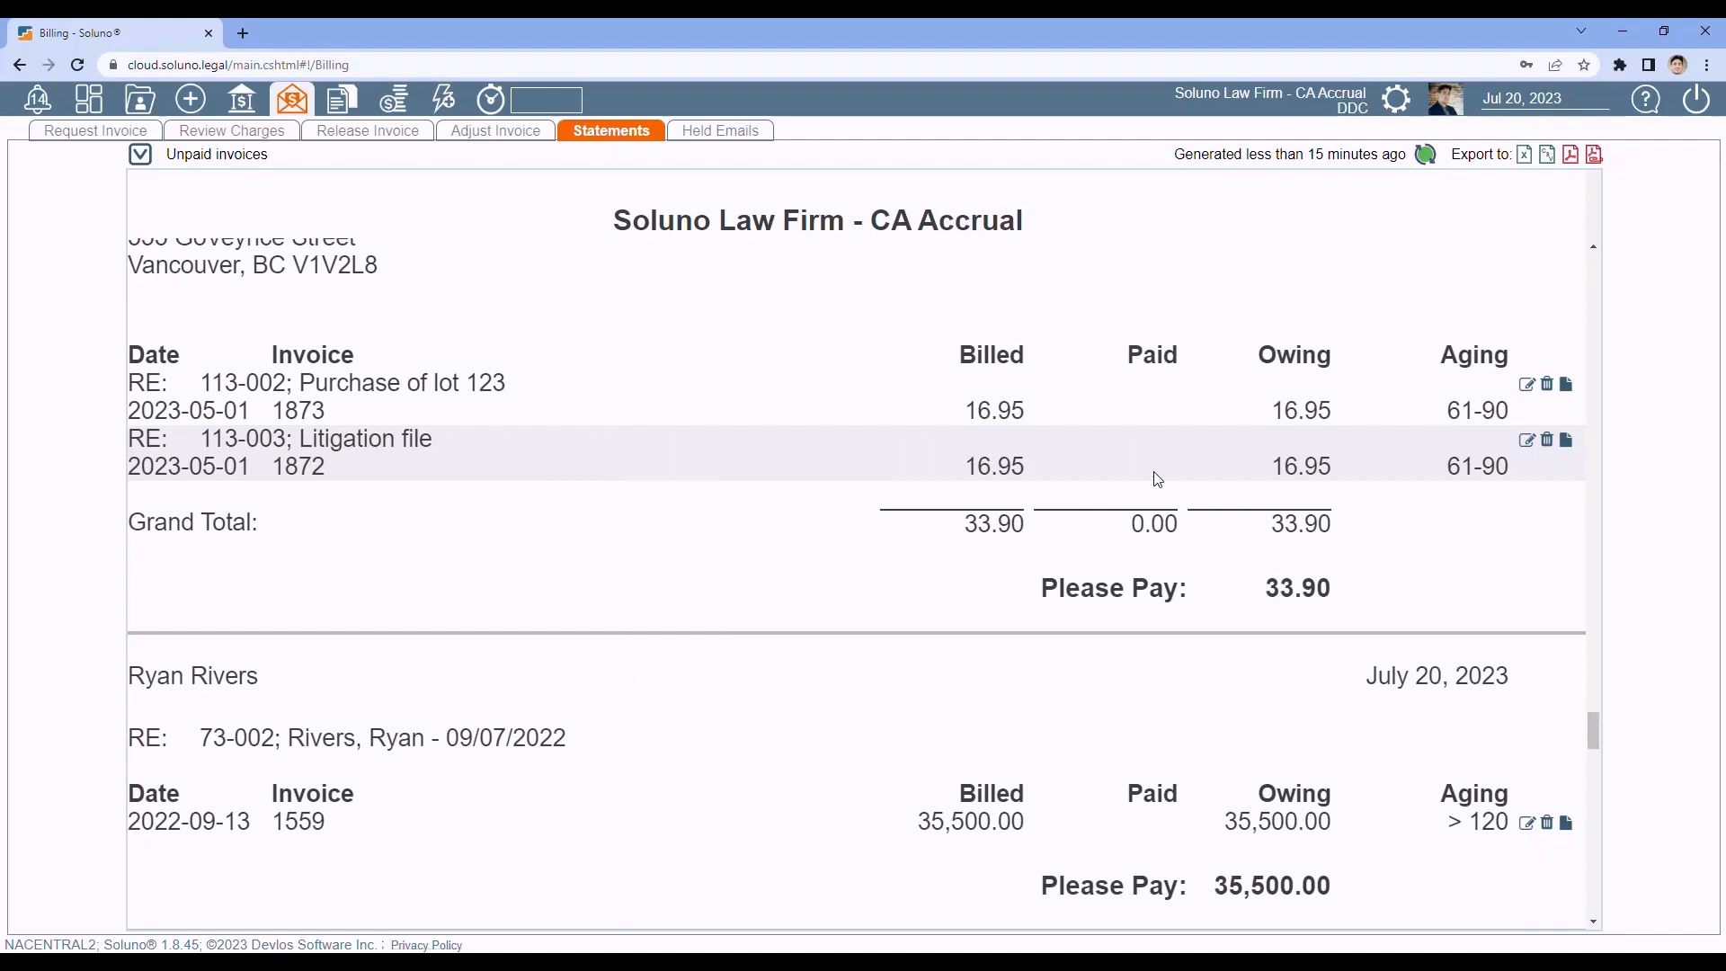
Create the statement emails using the client communication preferences, with carbon contacts included.
click(1572, 171)
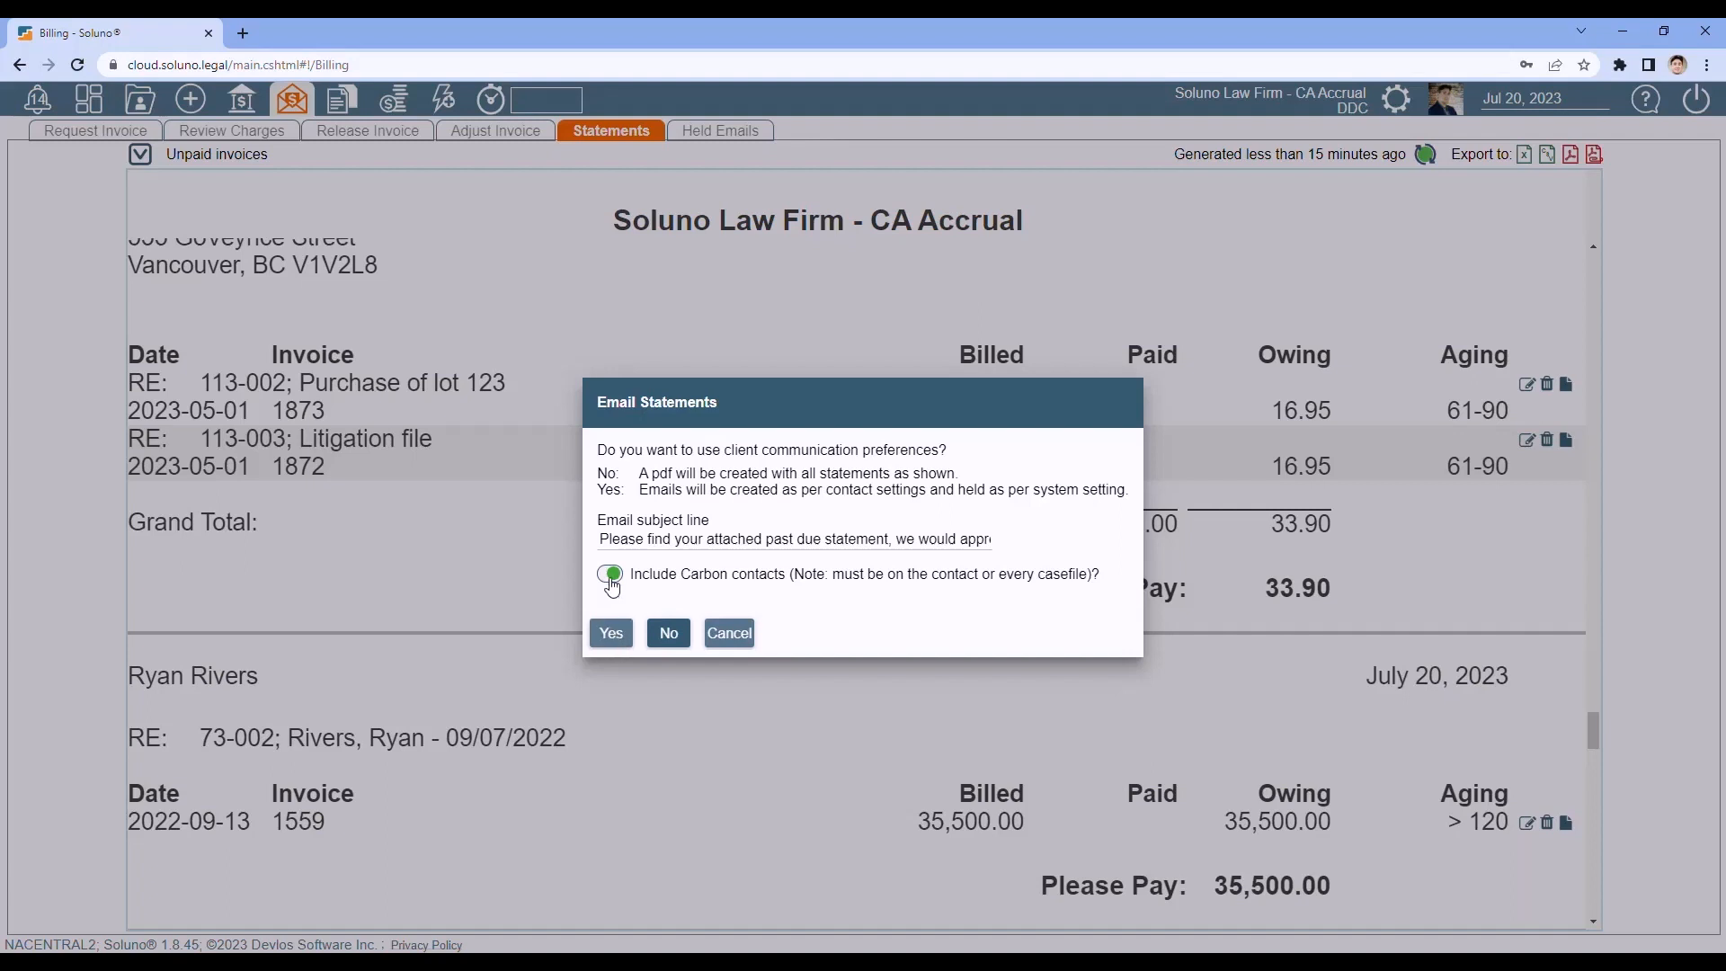
click(600, 538)
mouse_move(600, 538)
mouse_down()
mouse_move(1019, 546)
mouse_move(596, 553)
mouse_up()
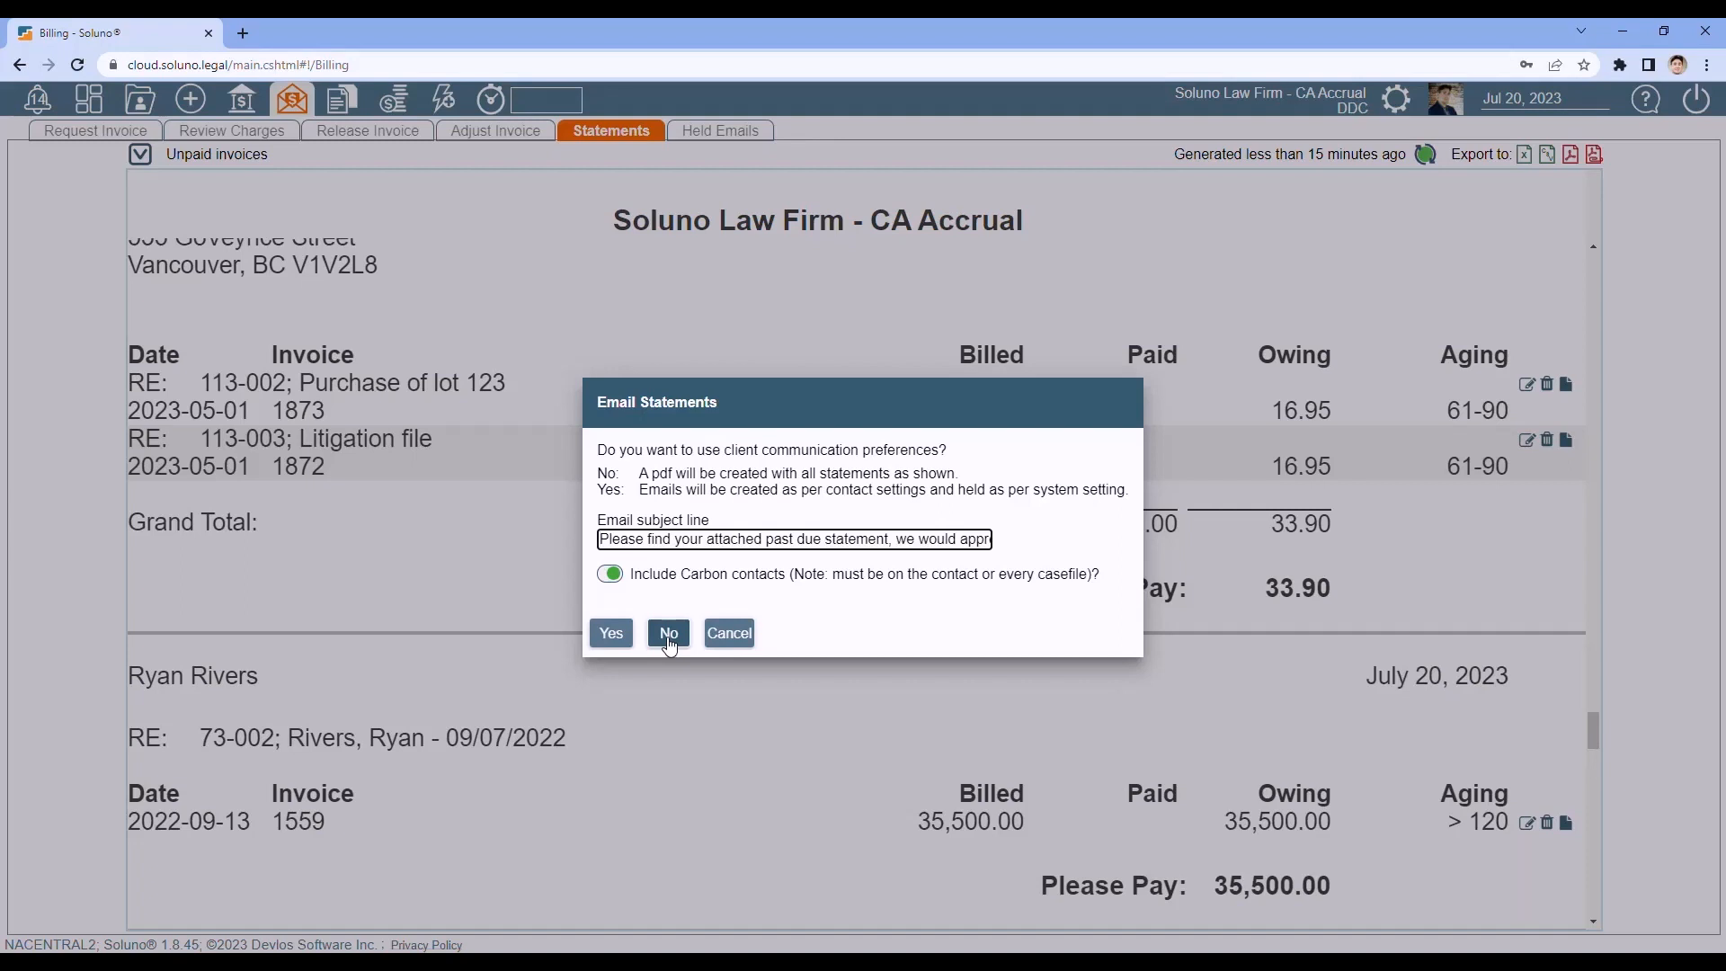
click(611, 634)
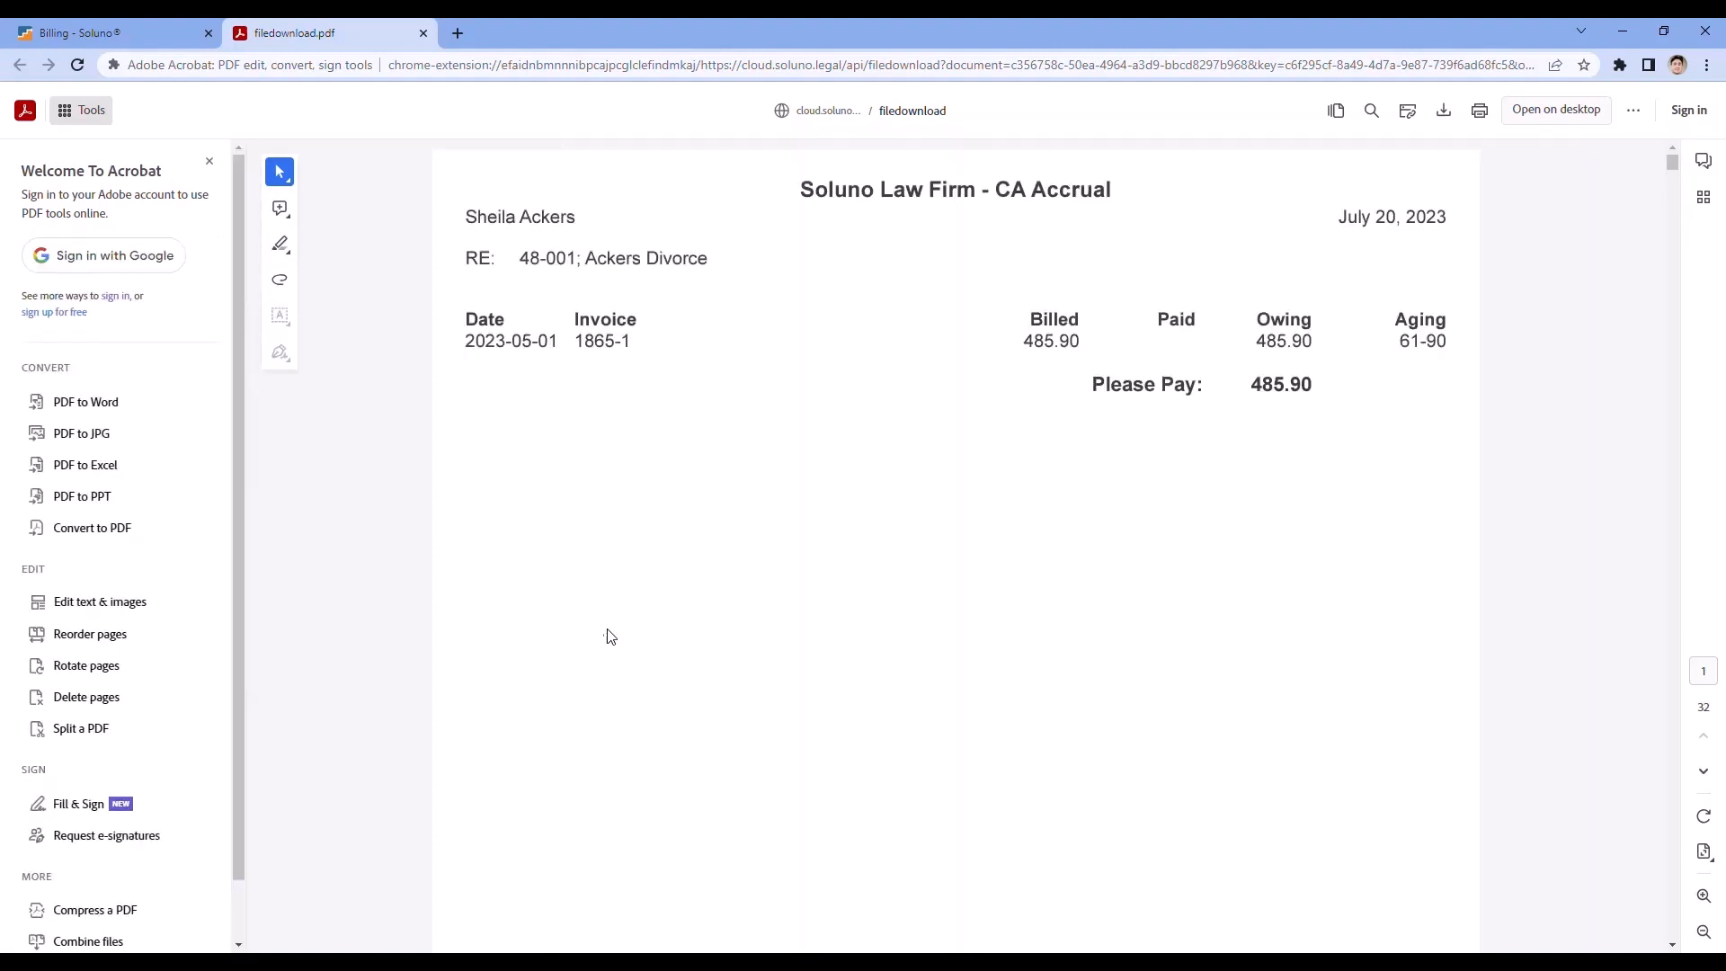
Look through the statements PDF and close it to return to Billing.
scroll(620, 471, down, 4)
scroll(626, 475, down, 10)
scroll(626, 476, down, 10)
scroll(626, 477, down, 10)
scroll(627, 476, down, 10)
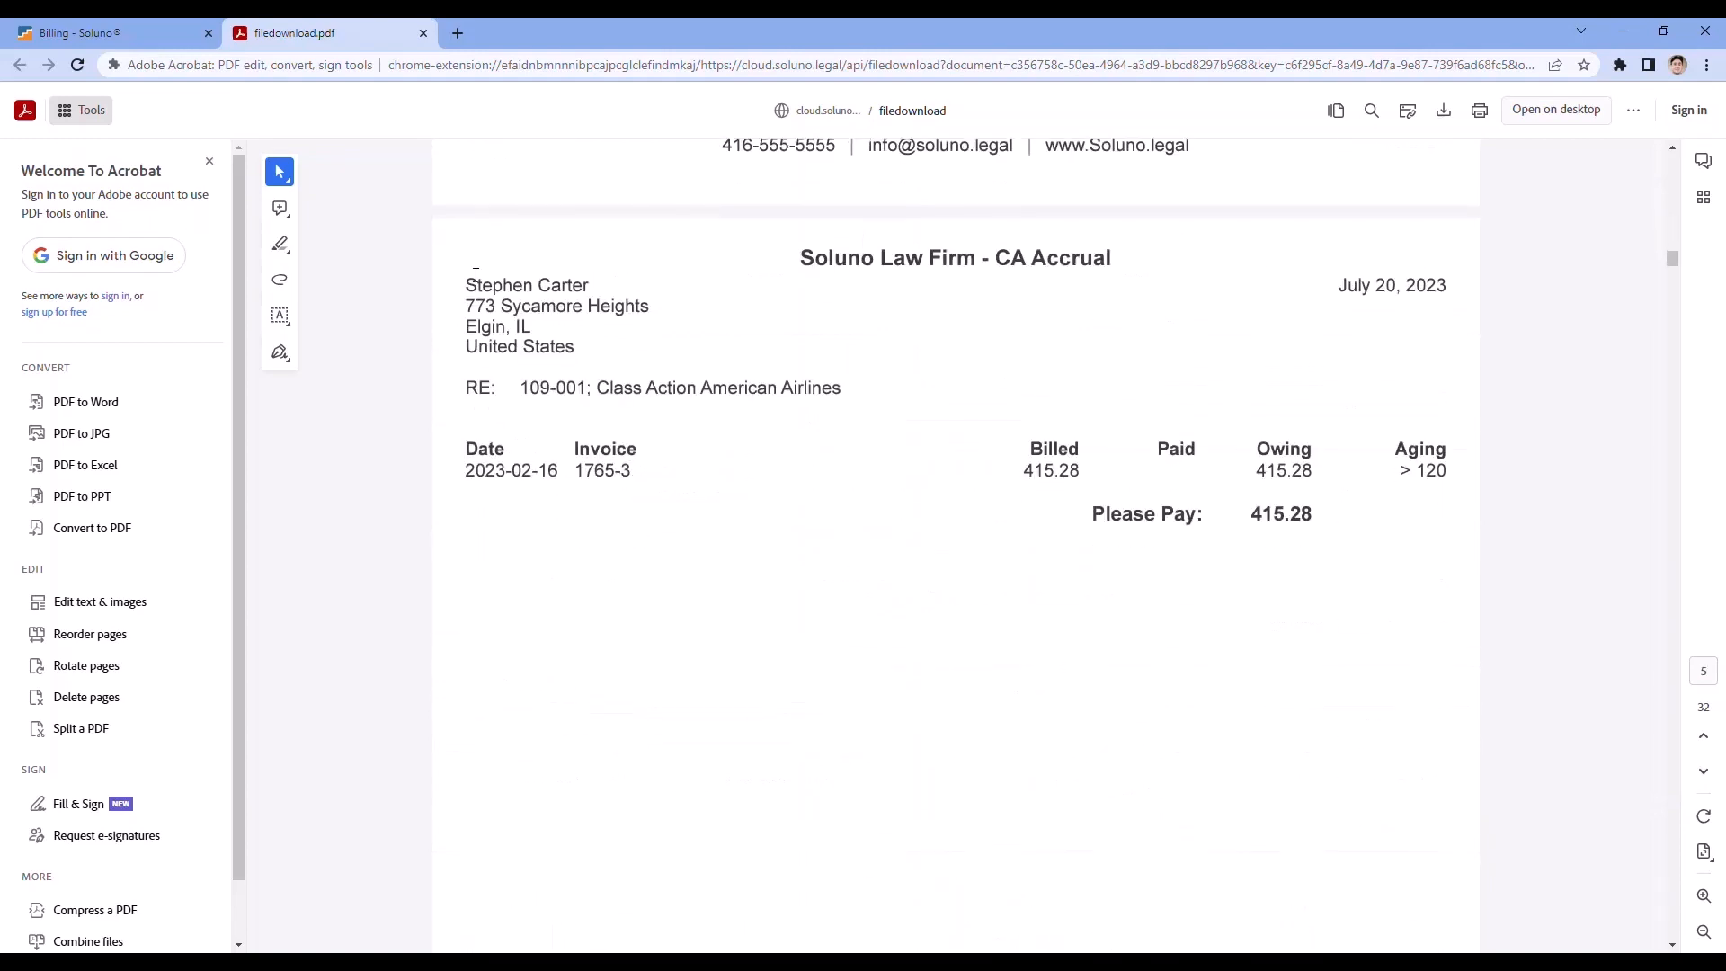
click(424, 33)
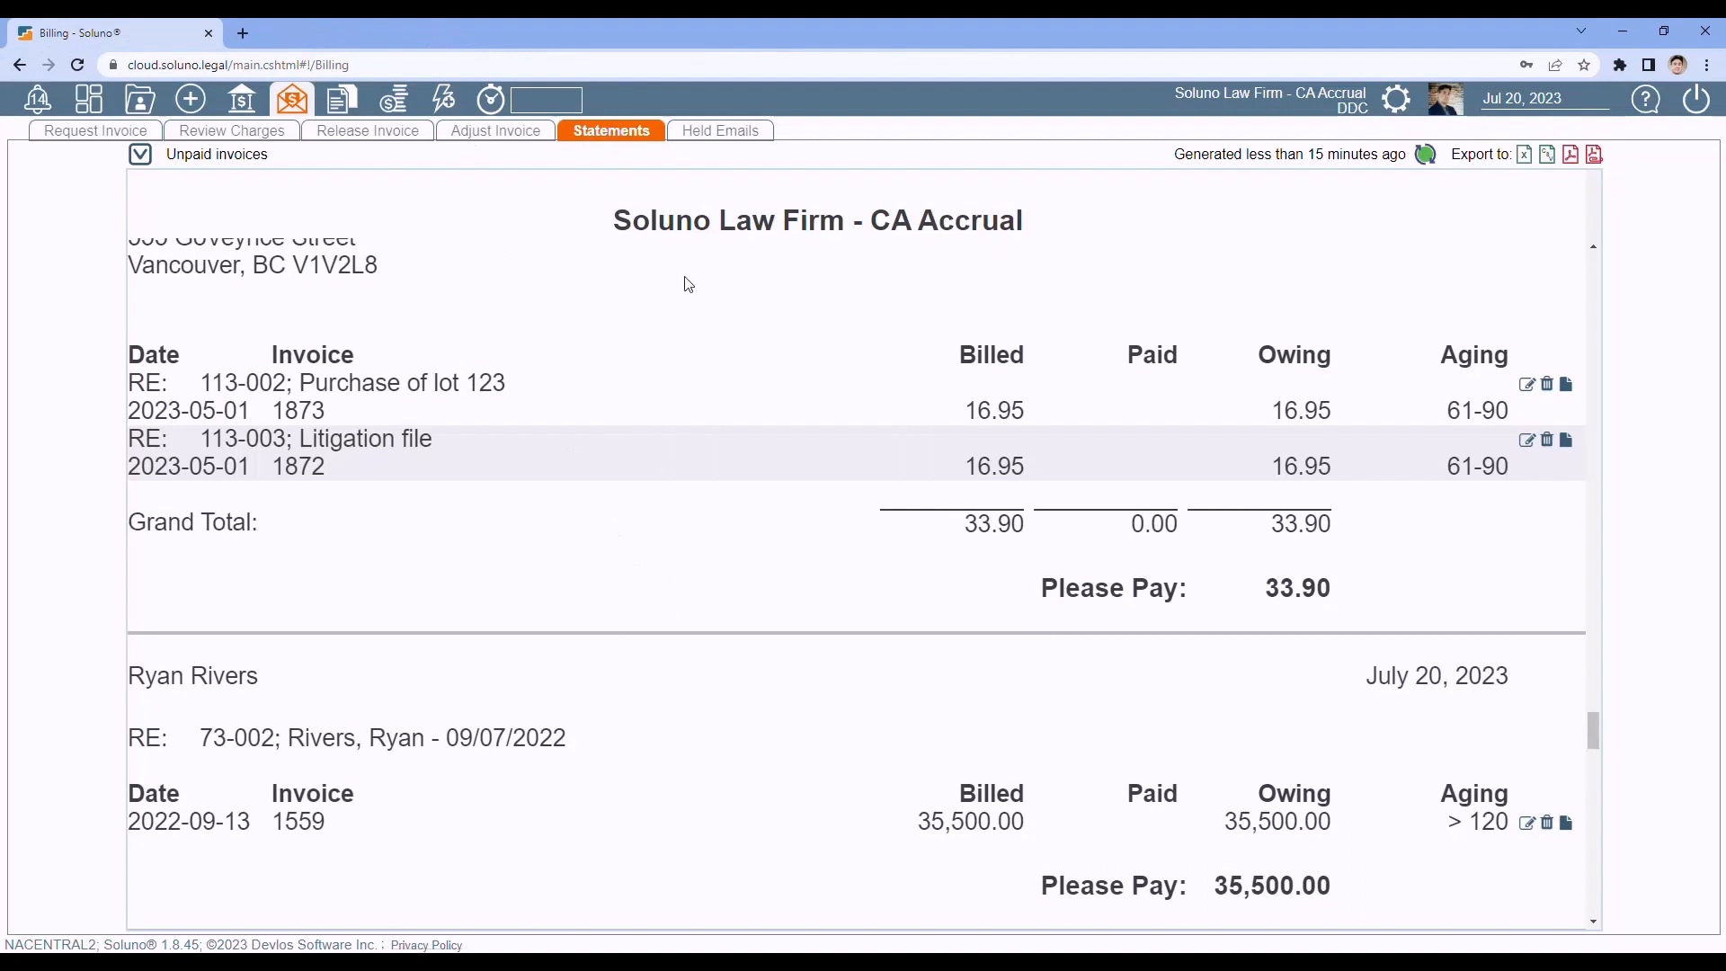
Open the held emails and look over the queued invoice and statement messages.
click(716, 136)
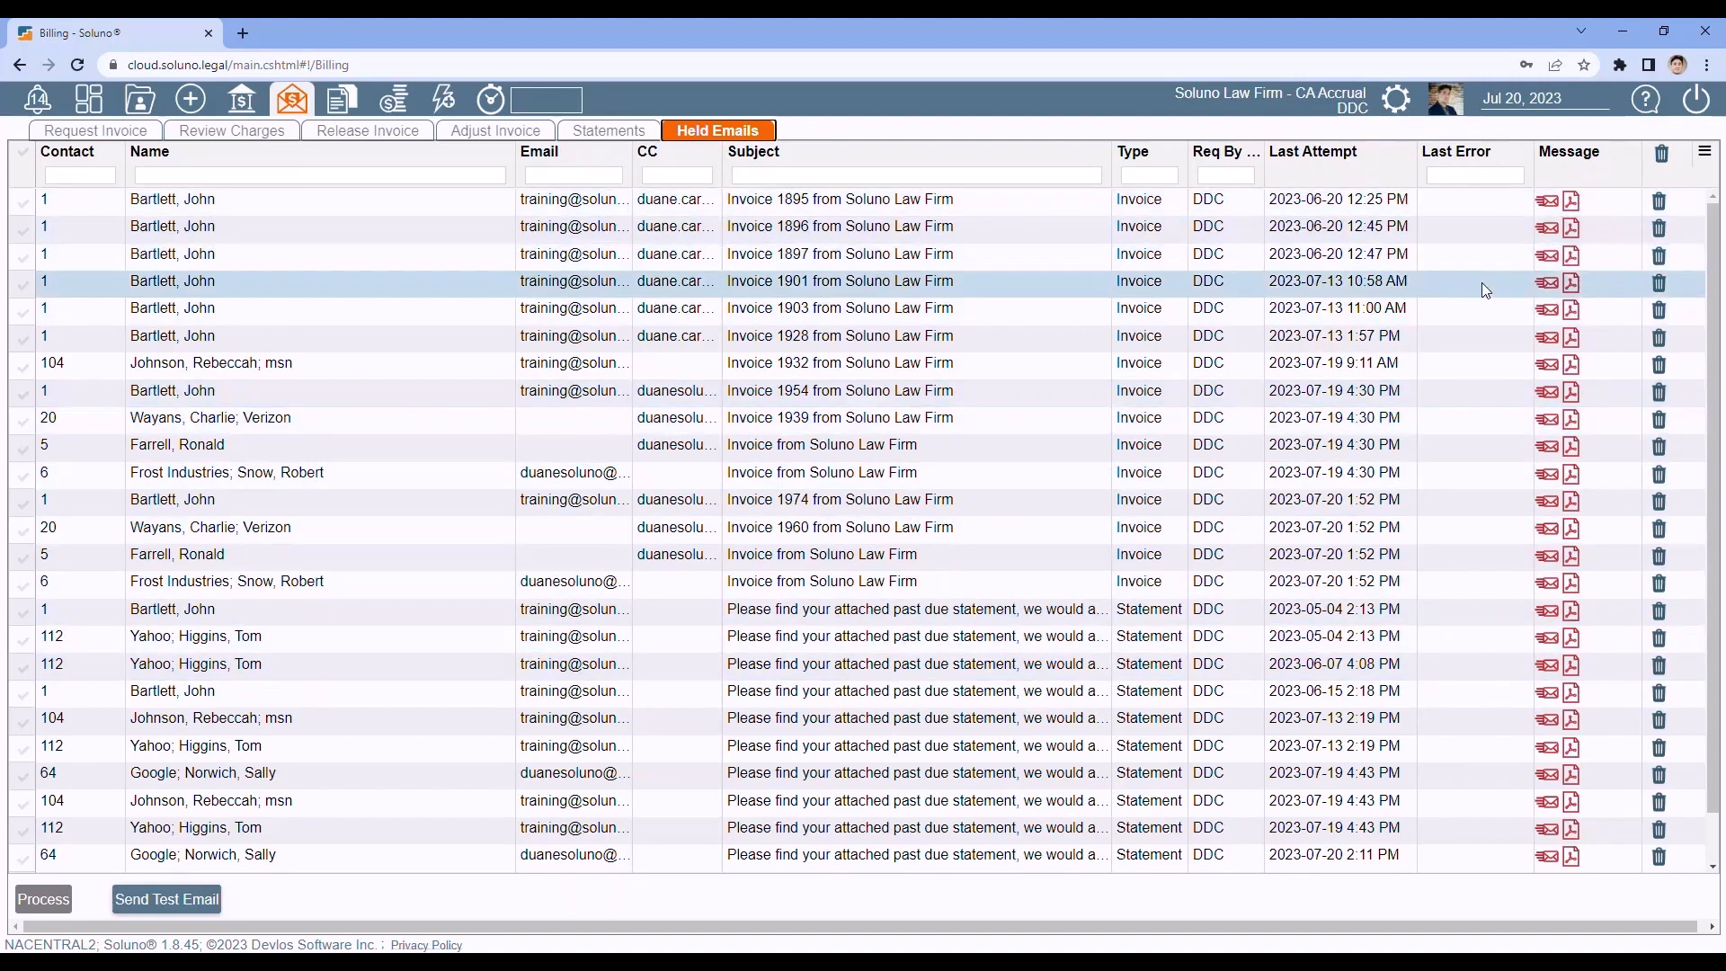
scroll(1481, 399, down, 1)
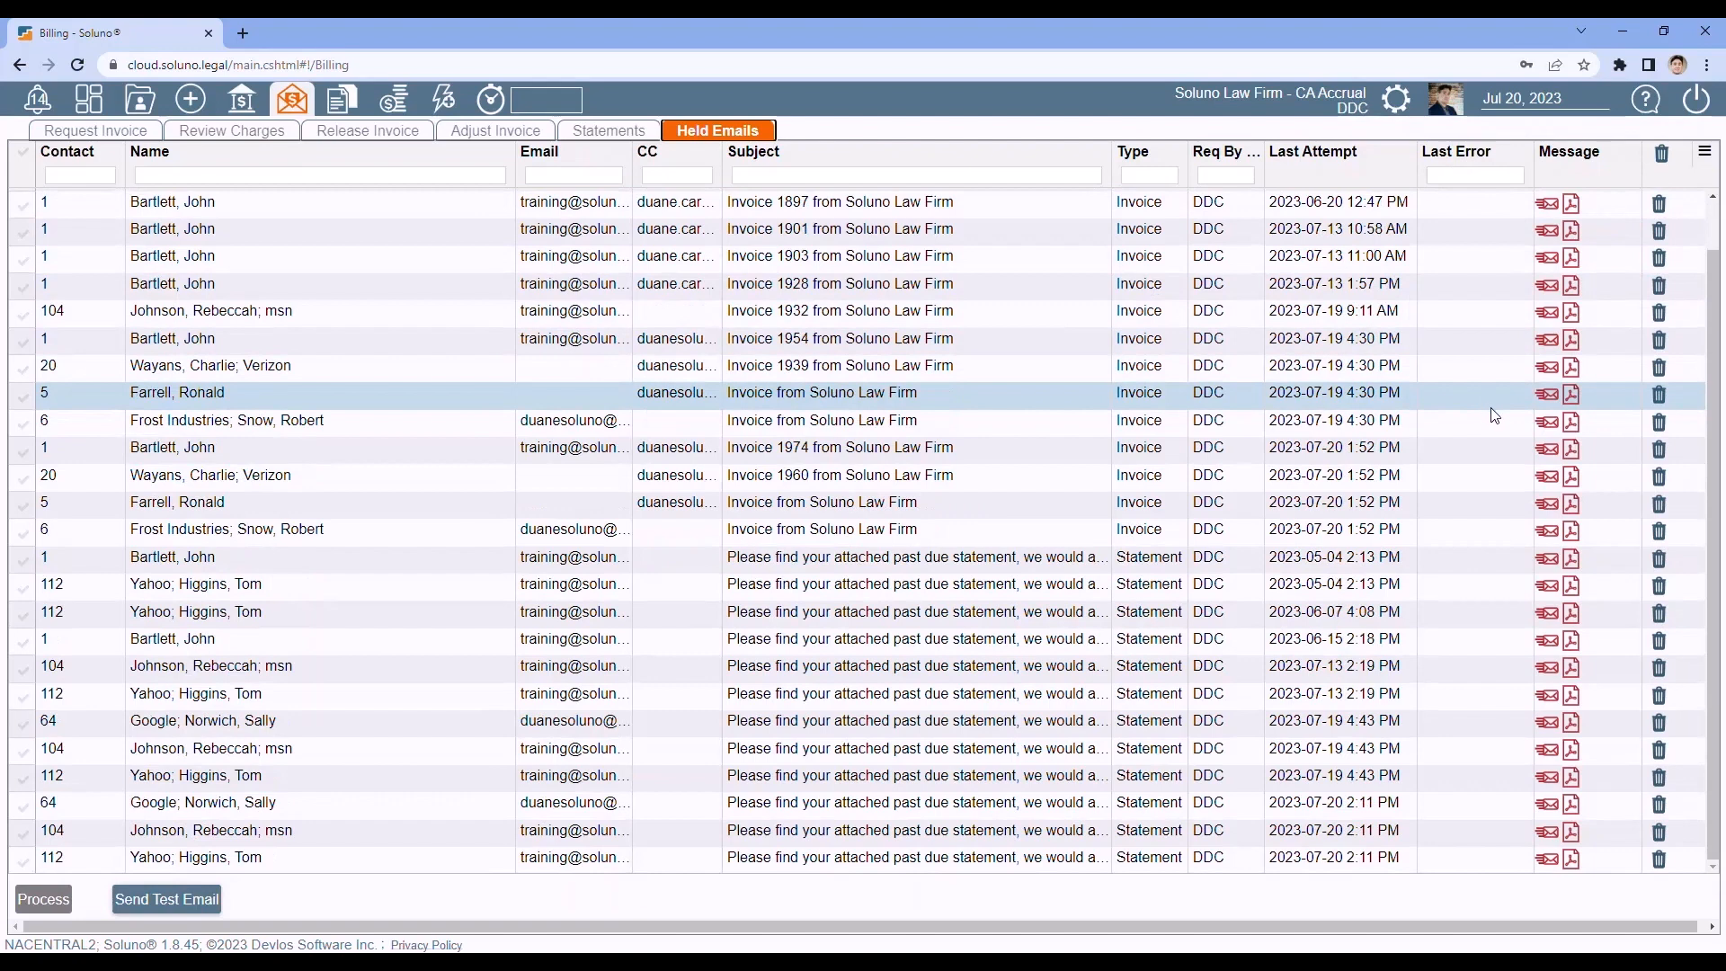
scroll(1492, 411, up, 1)
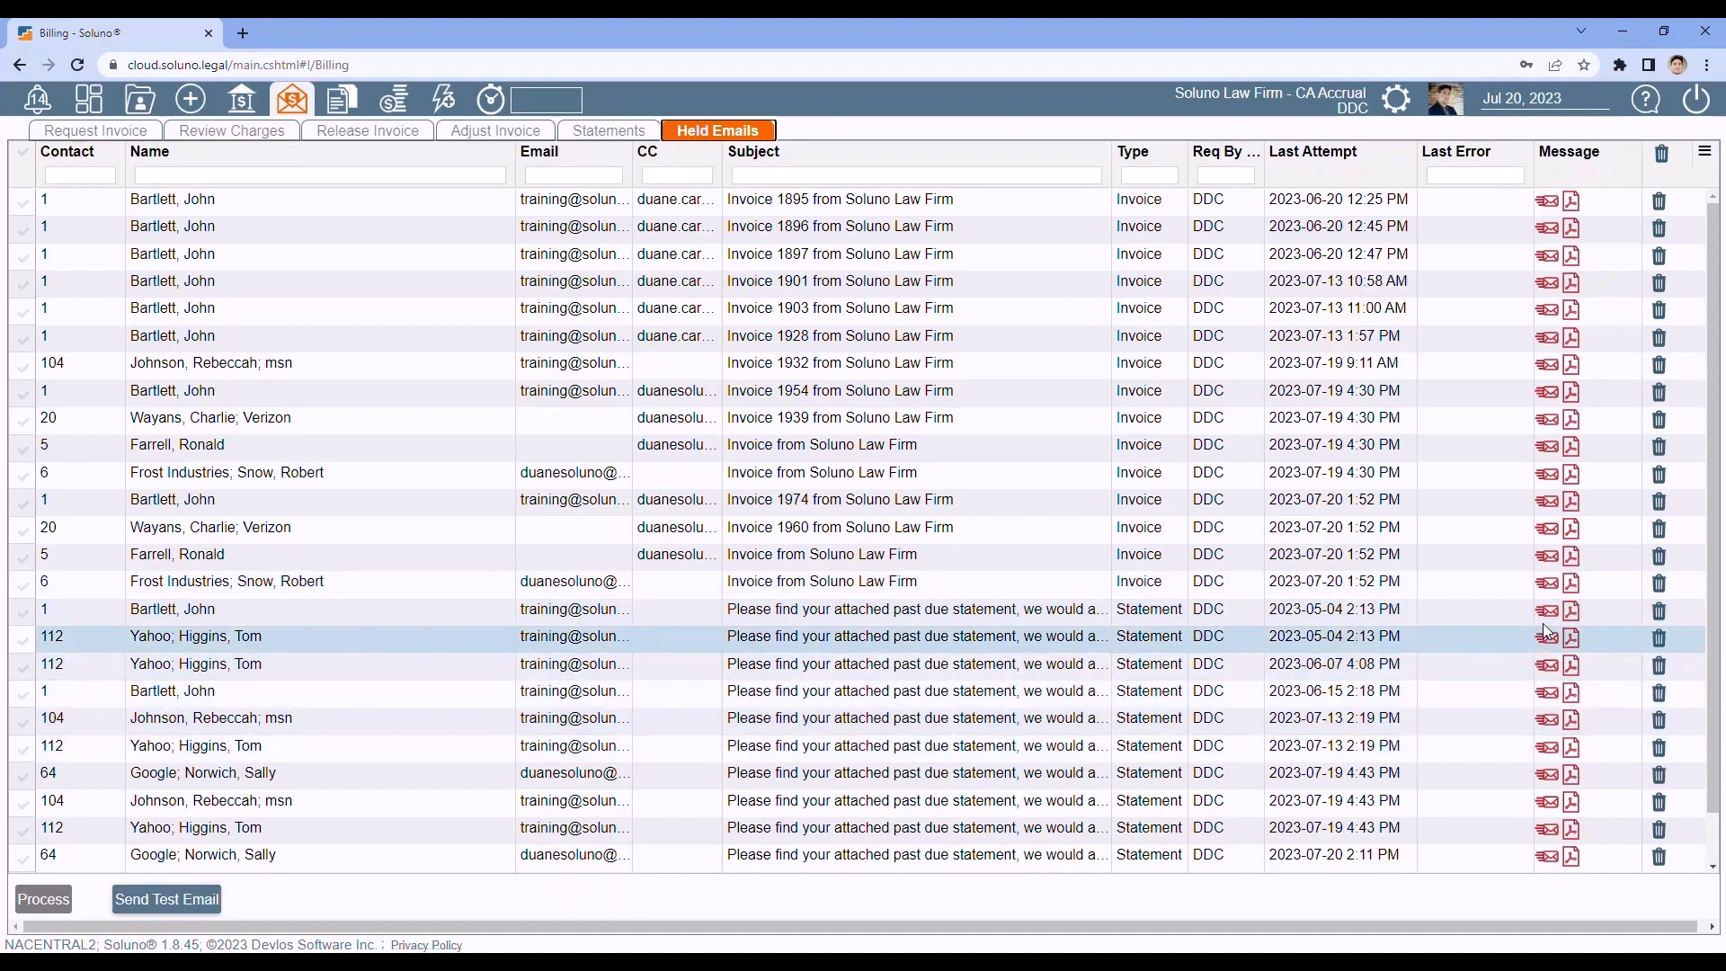
Preview the held Frost Industries invoice email message, and look through the attached invoice PDF and close it.
click(1547, 582)
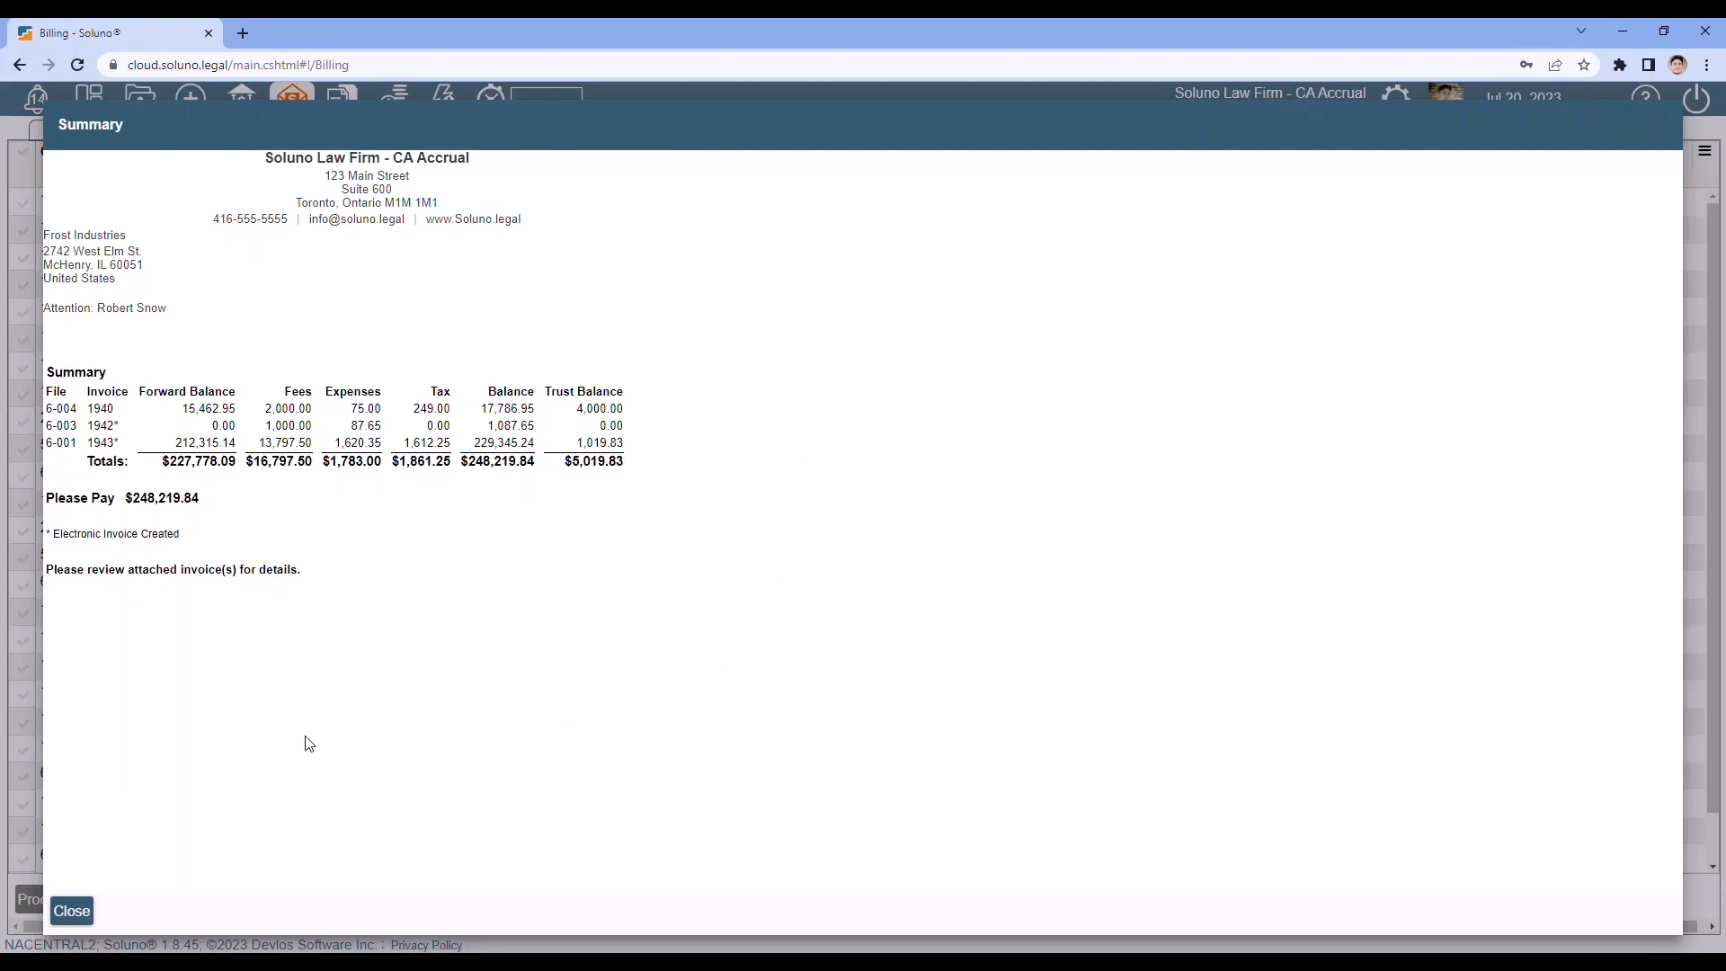
click(73, 912)
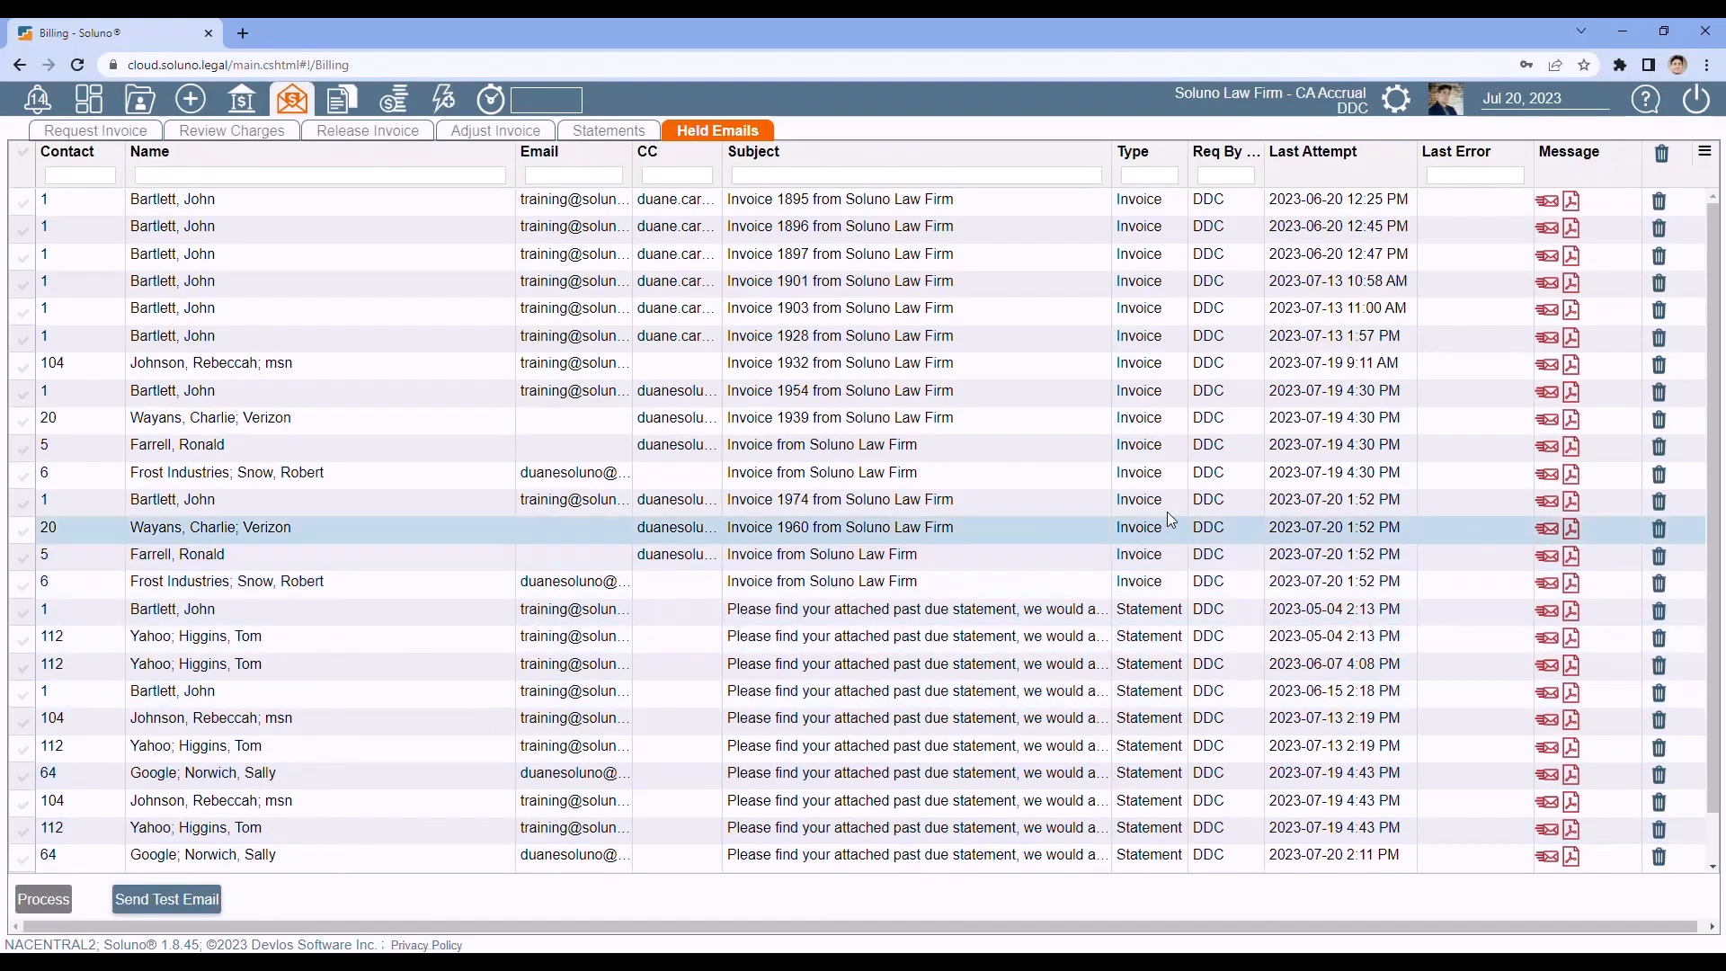
click(1572, 477)
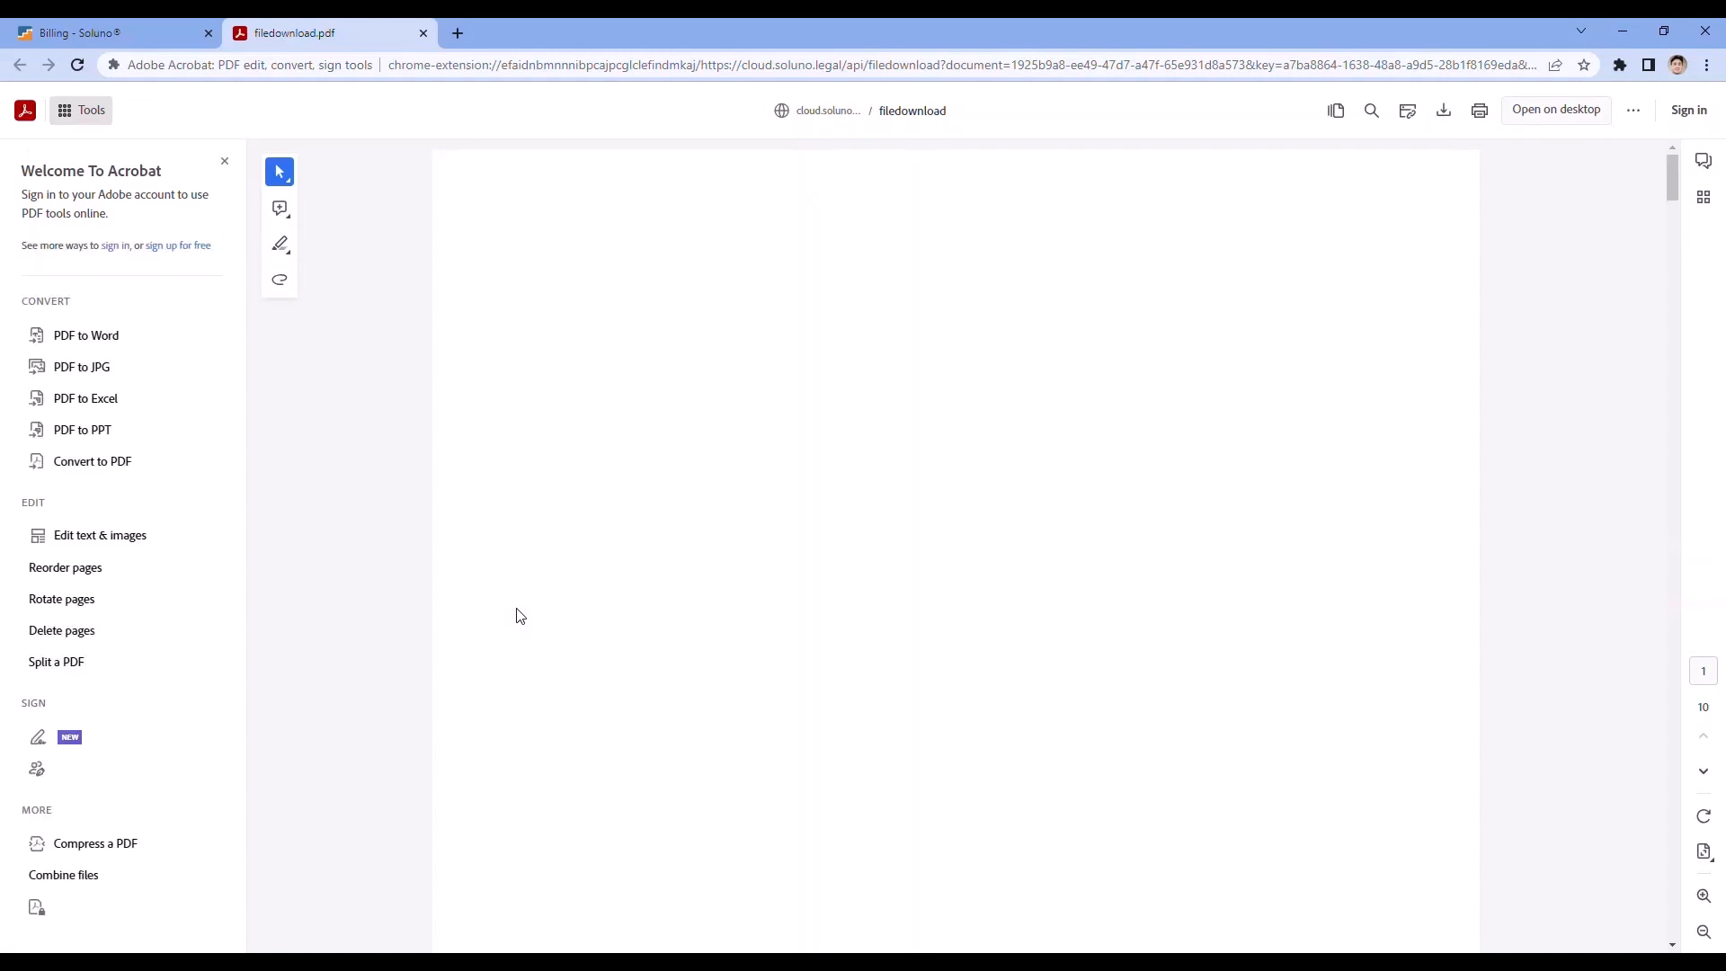
scroll(642, 513, down, 15)
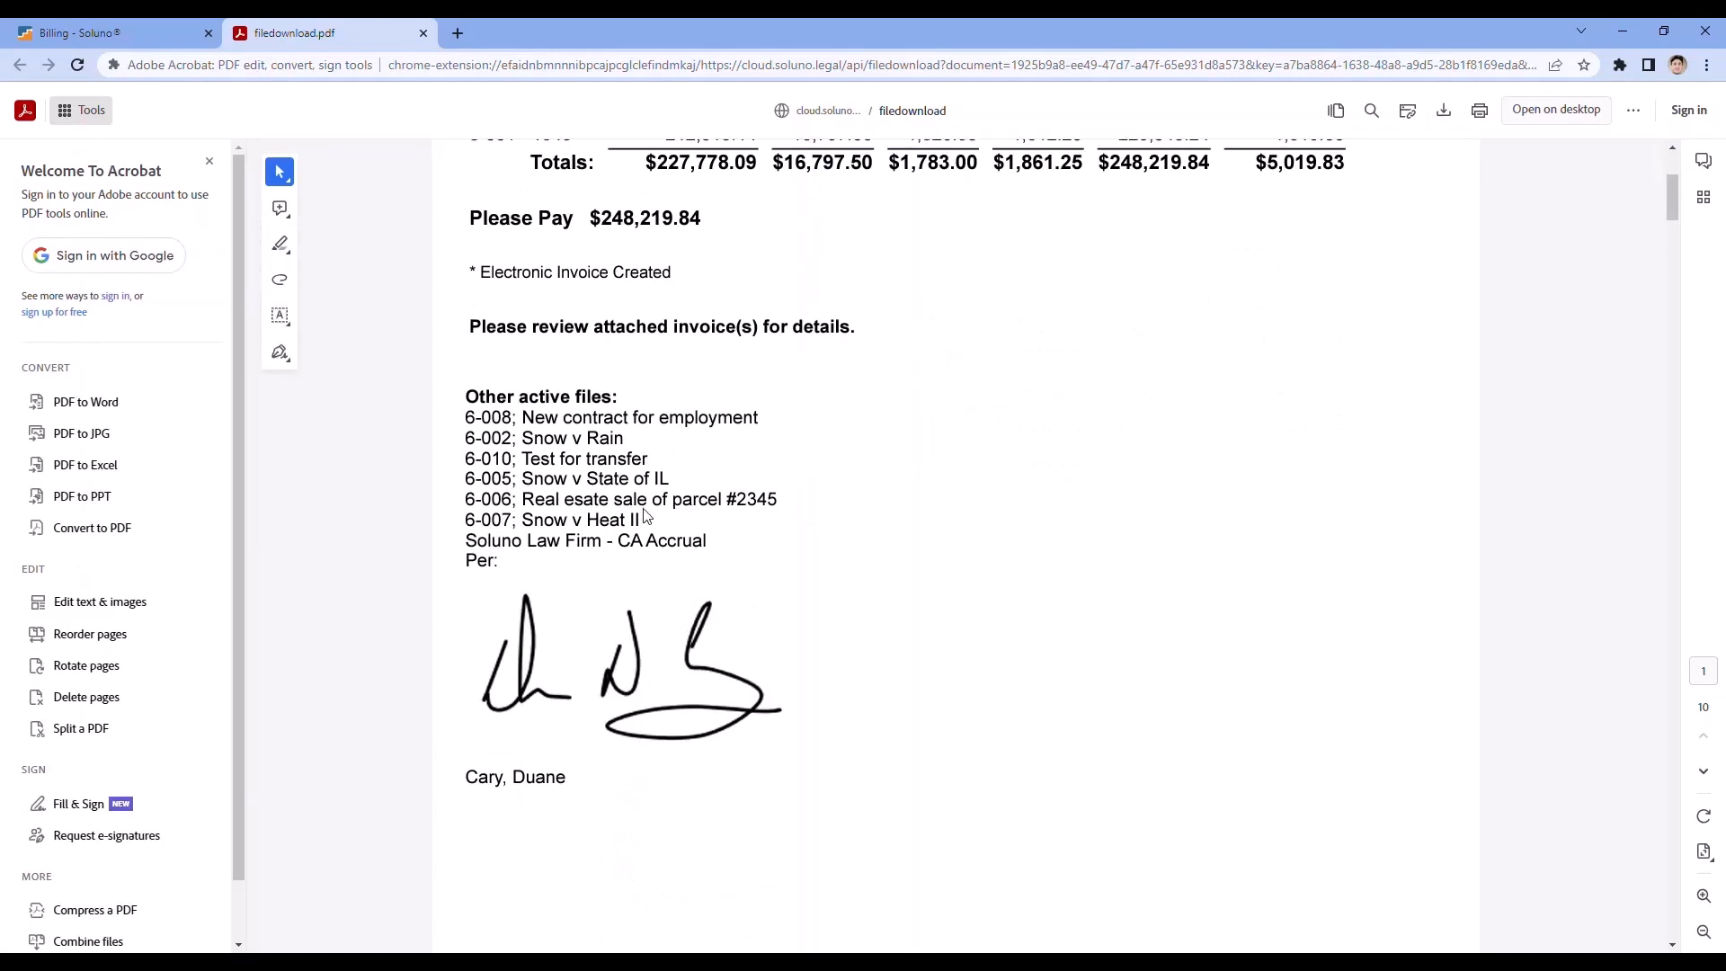
scroll(645, 522, down, 12)
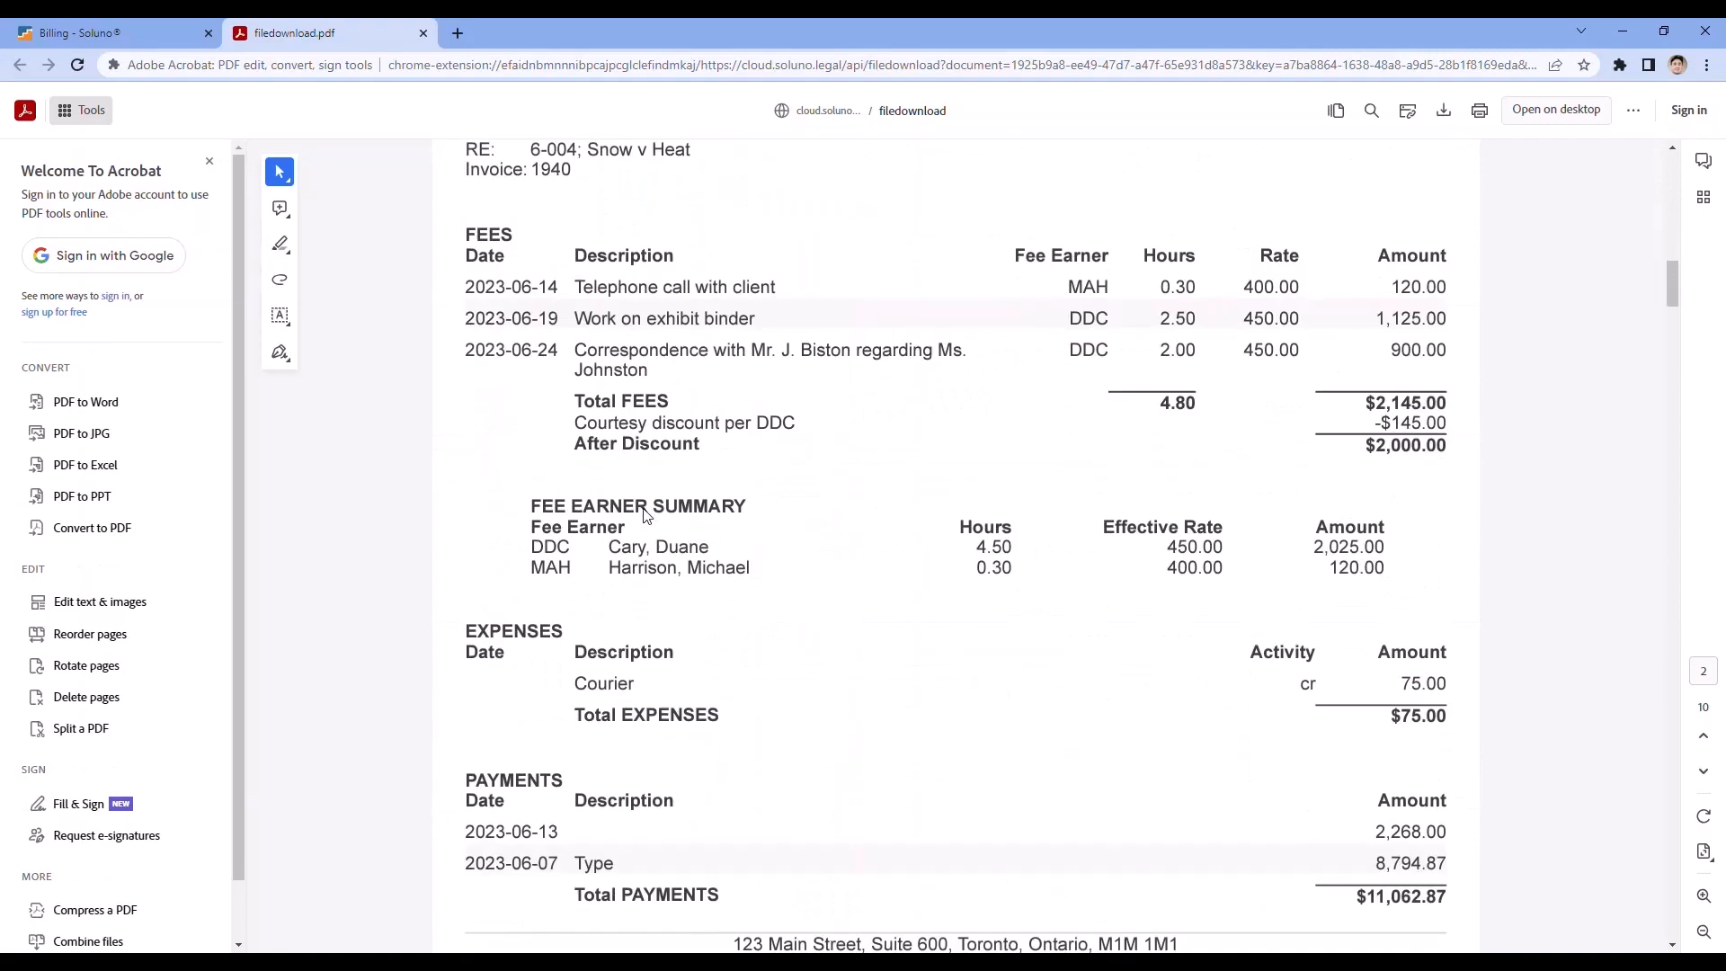
click(420, 34)
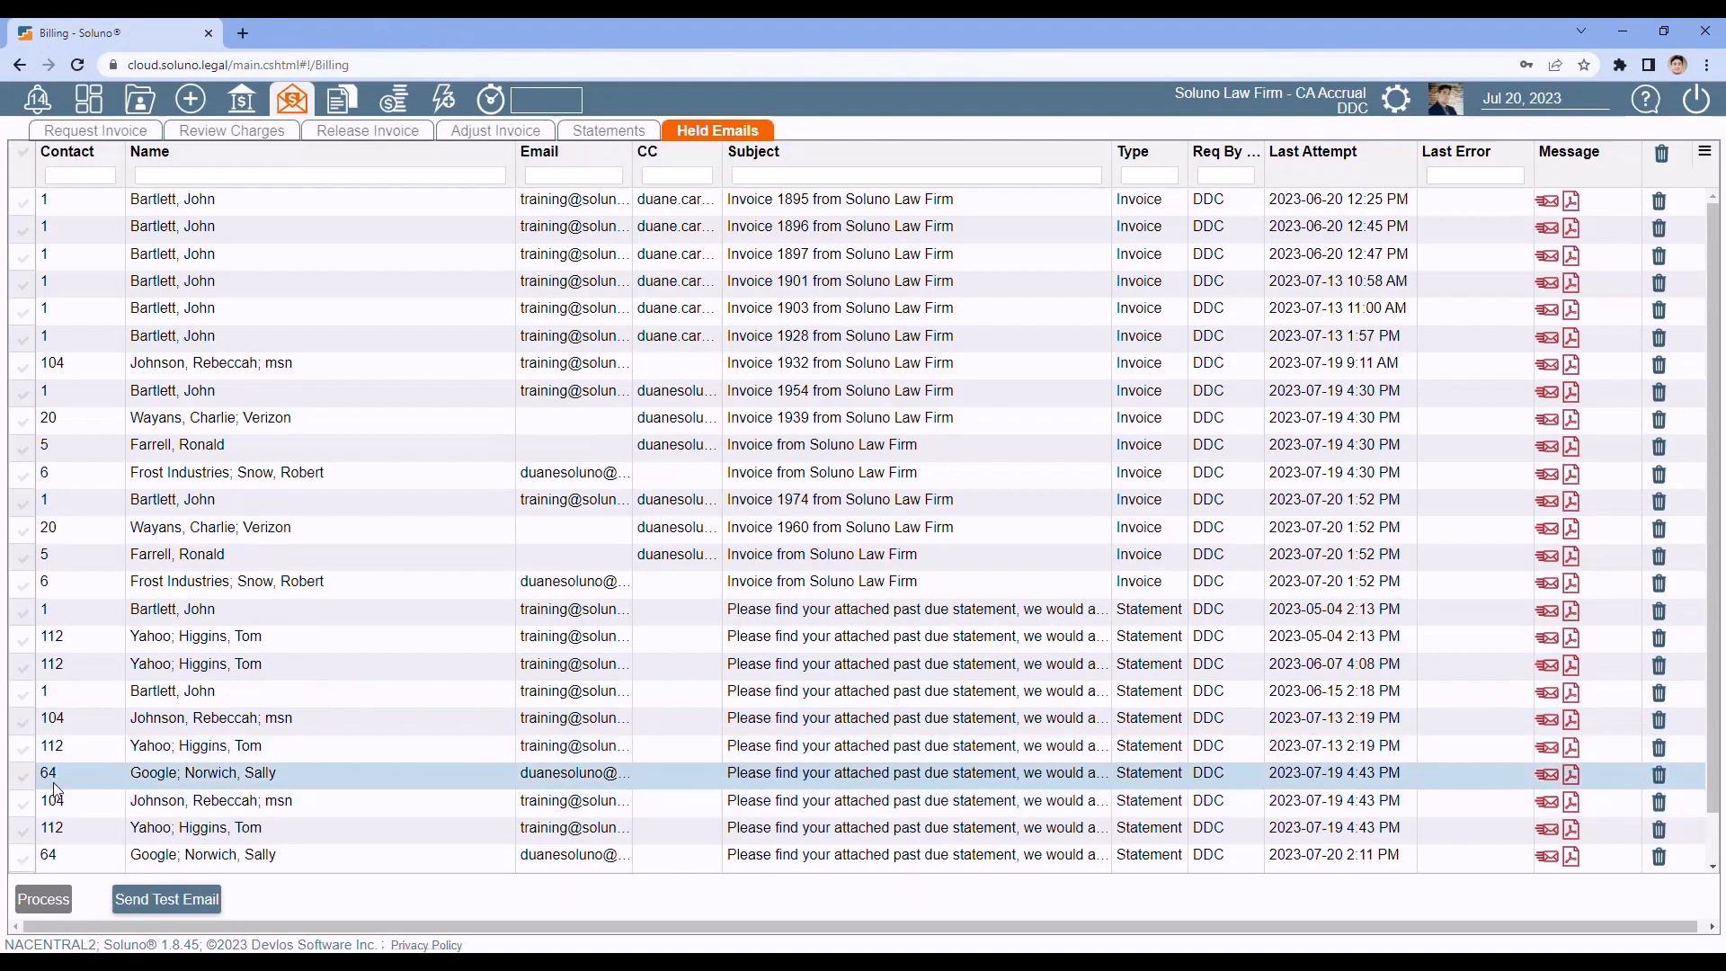
Process the held emails for the two Google statements and the Frost Industries invoice last attempted 2023-07-19, and dismiss the notice.
click(23, 777)
click(23, 859)
click(24, 477)
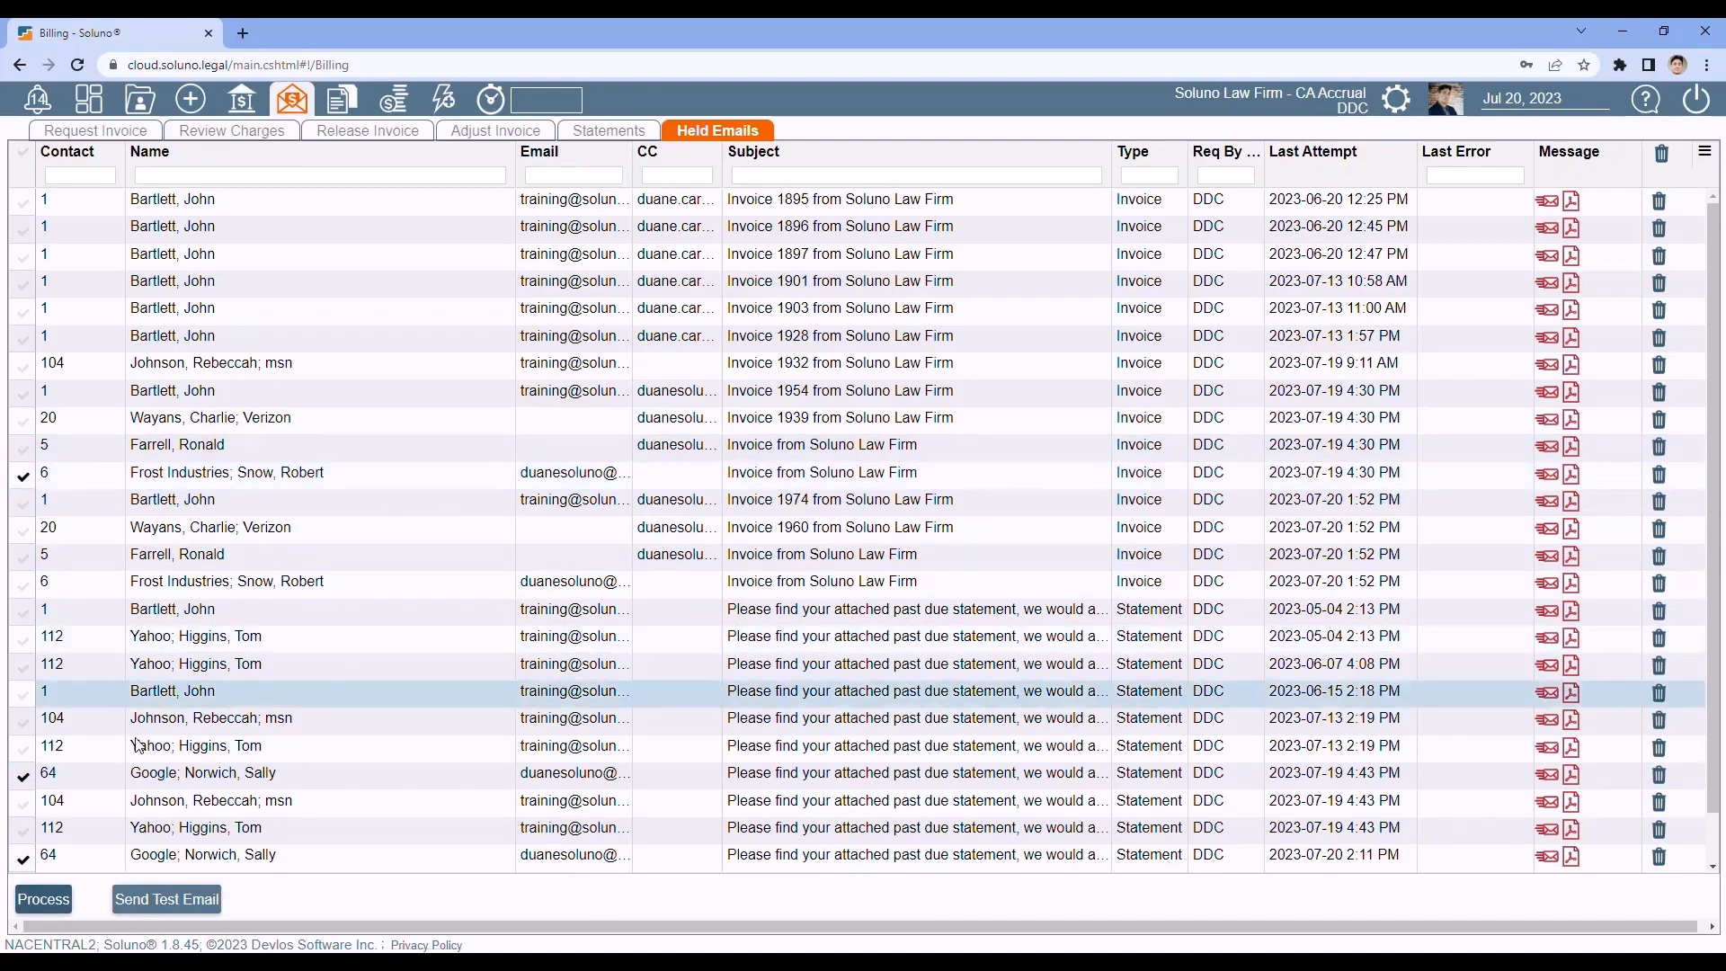
click(48, 900)
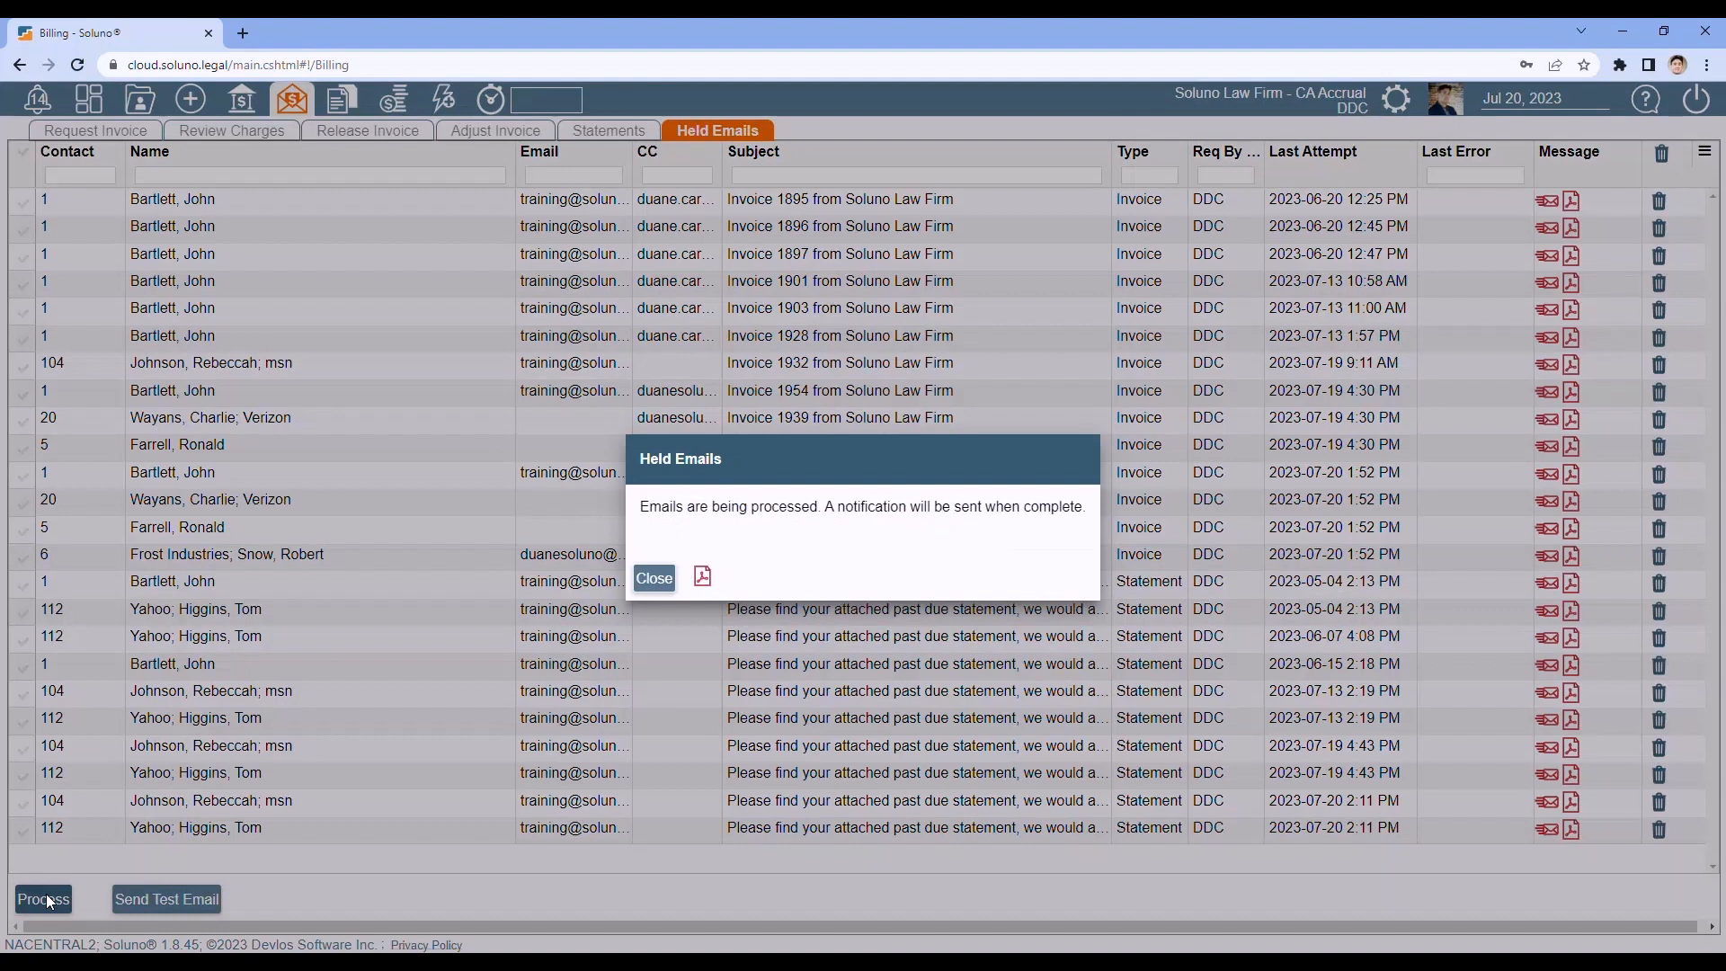
click(652, 579)
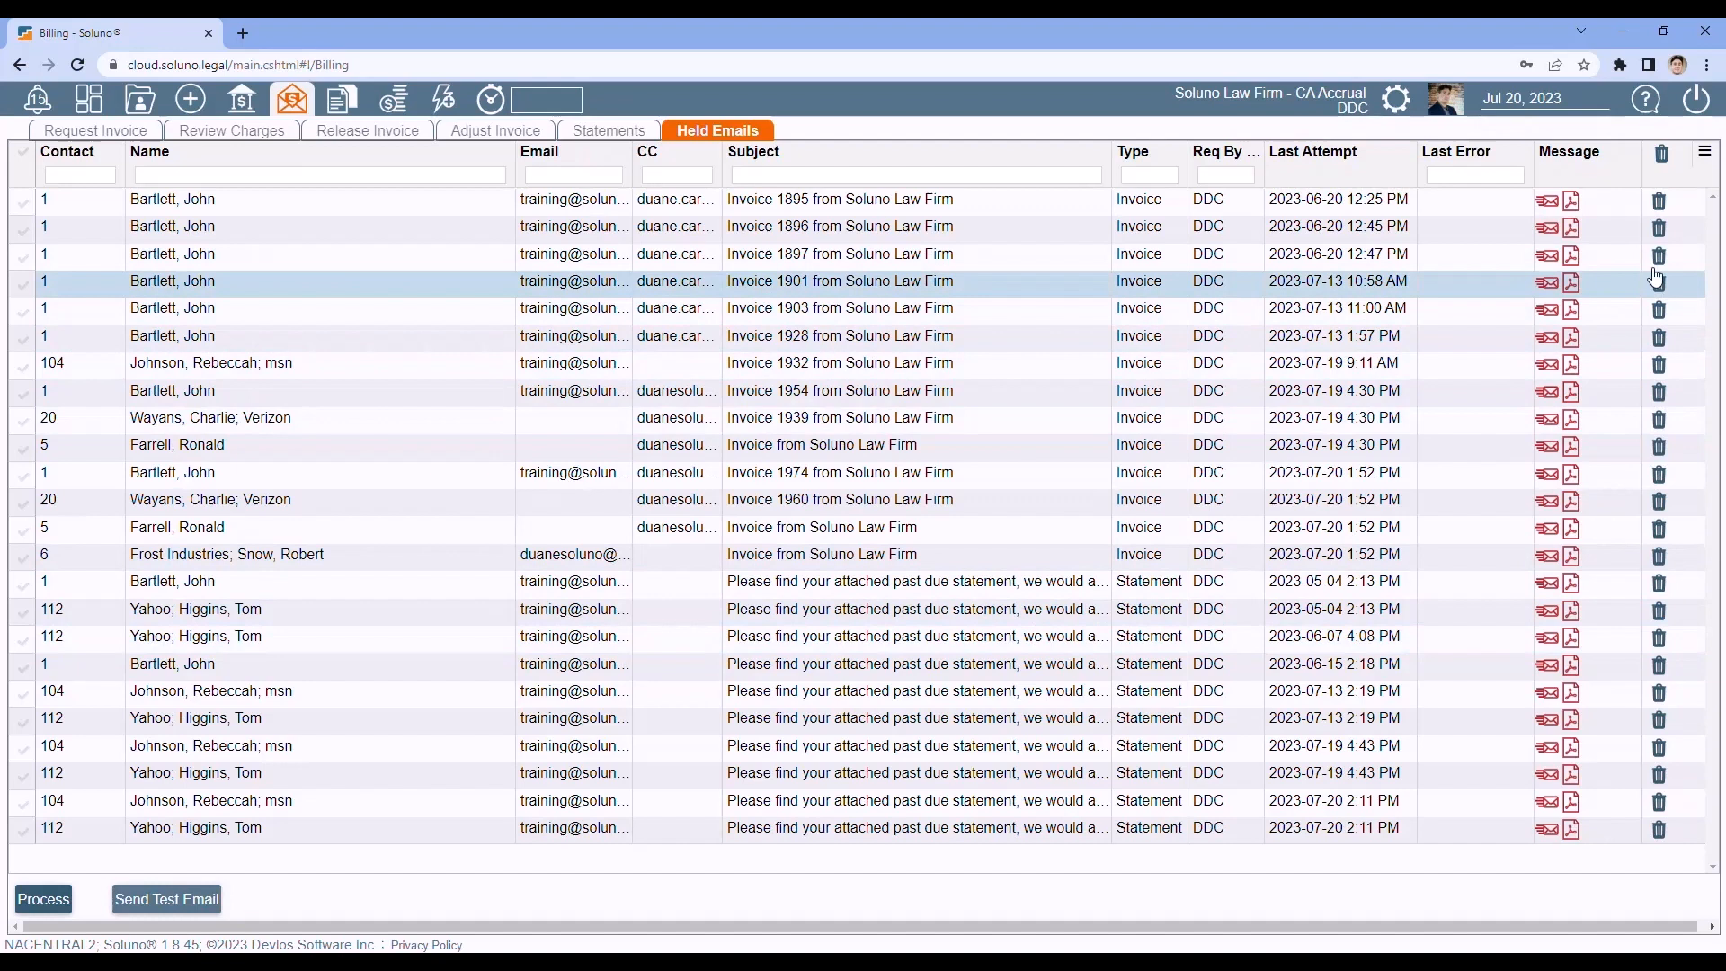
Delete the held emails for invoices 1895, 1896 and 1897.
click(1659, 202)
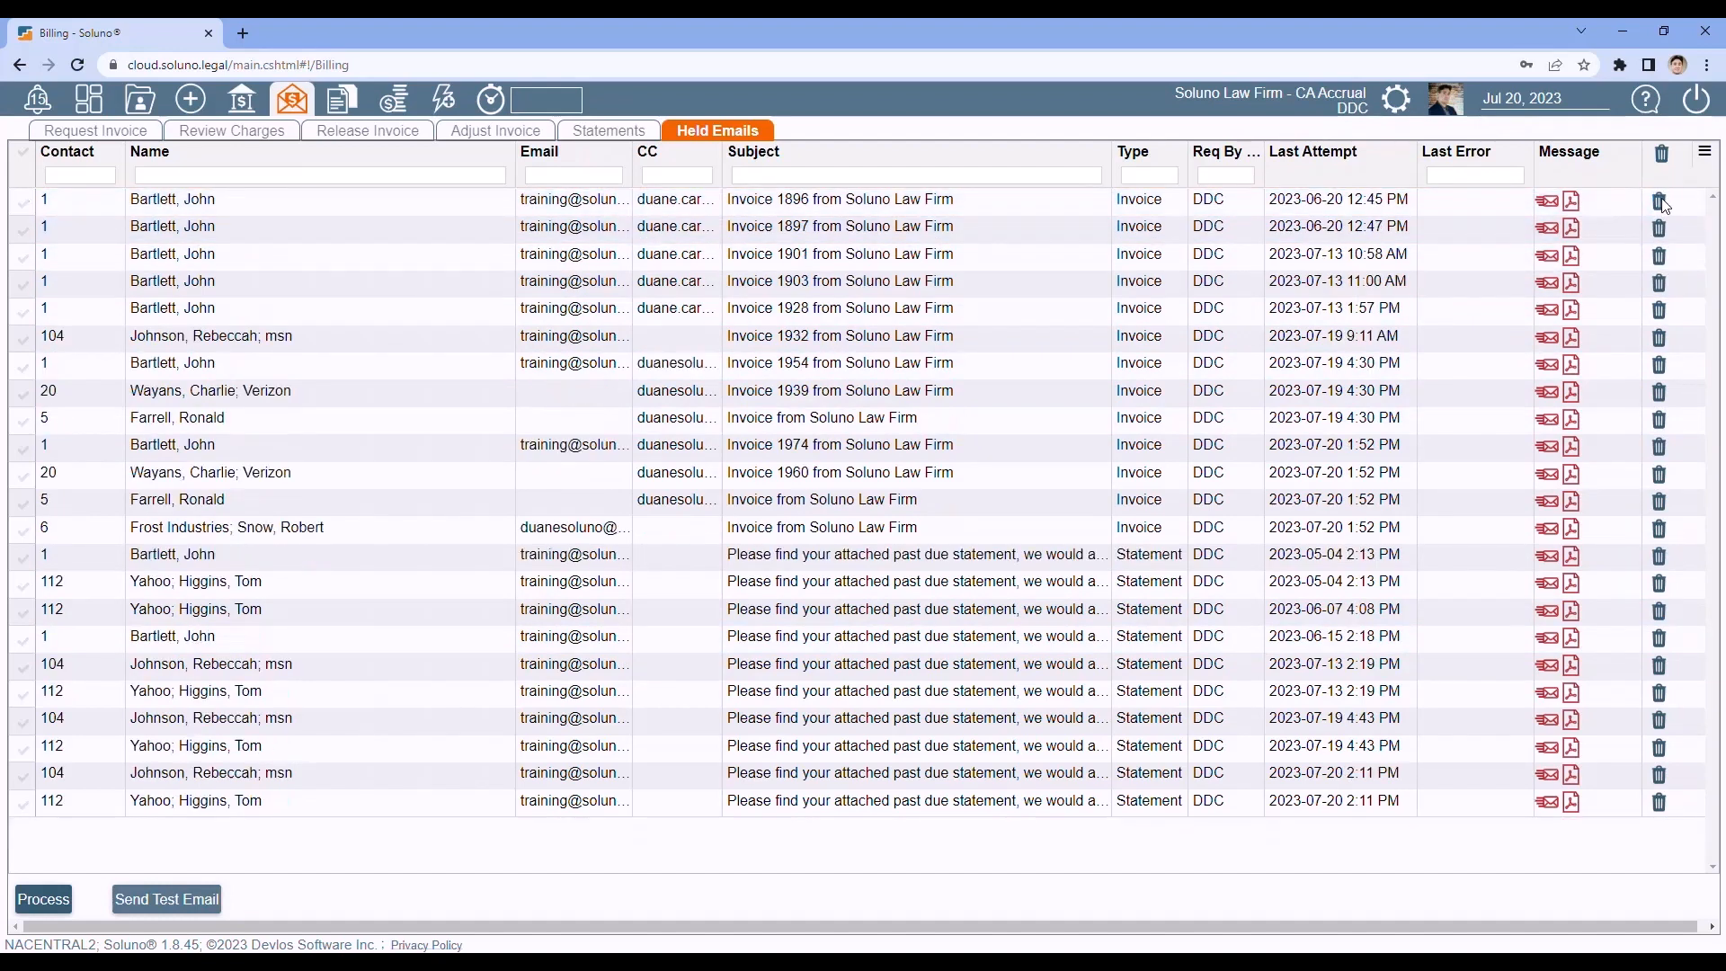
click(1660, 201)
click(1660, 202)
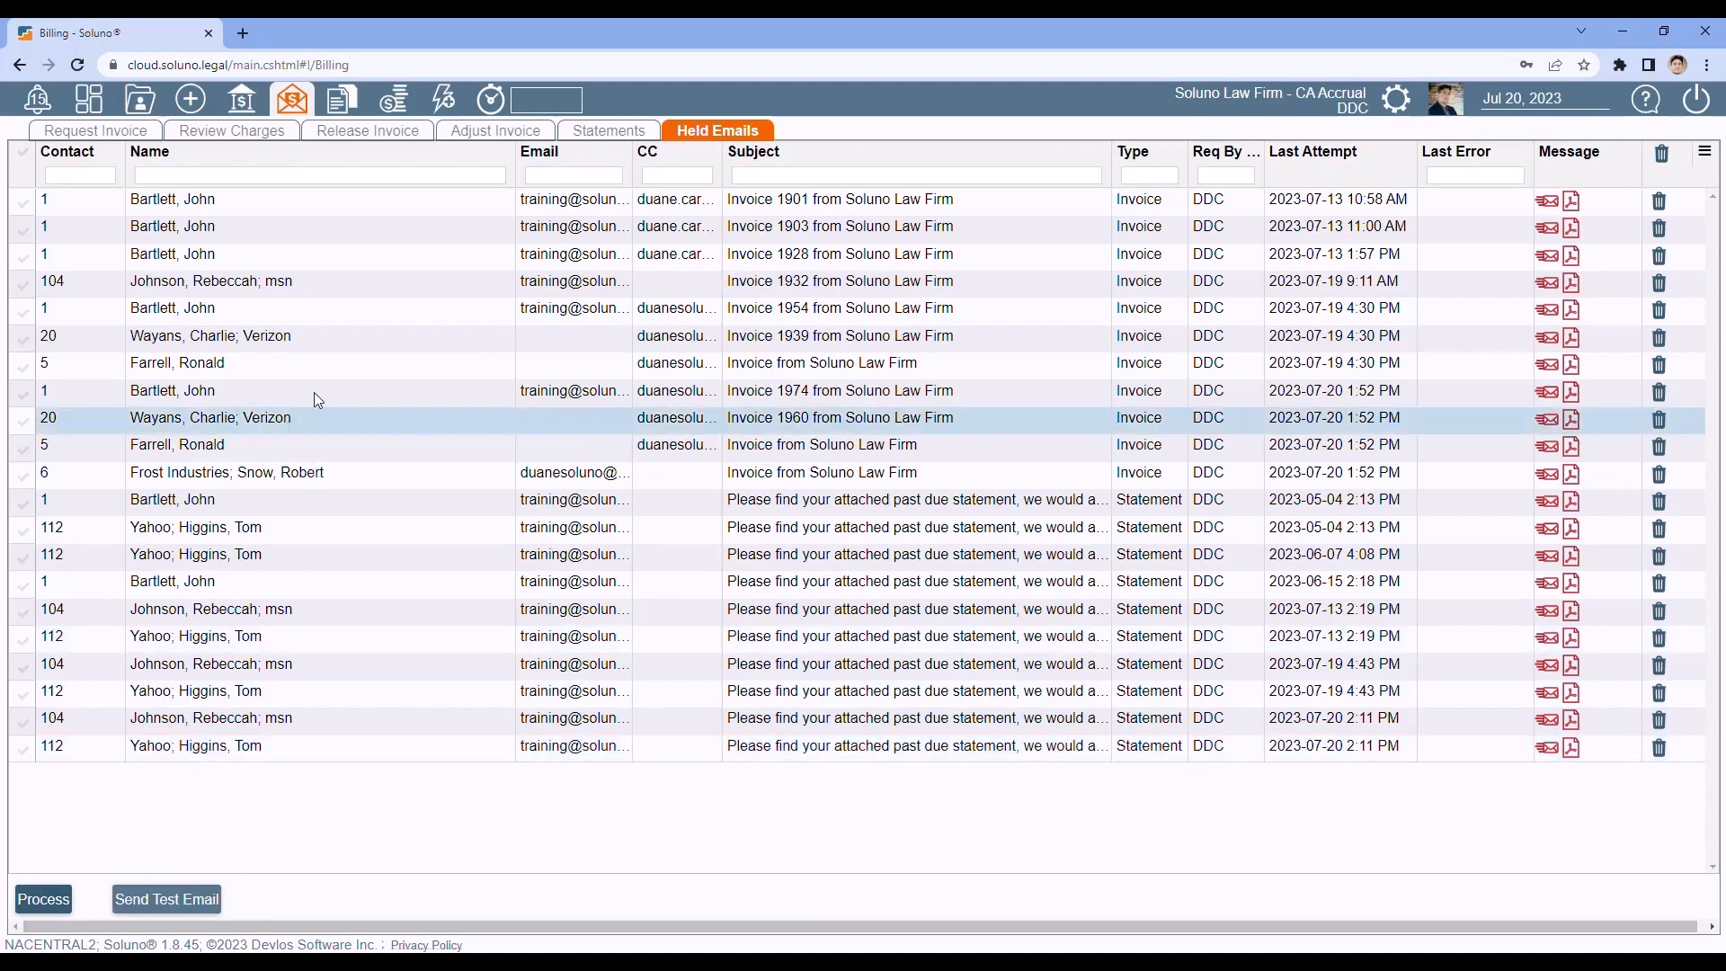
Send a test email to the prefilled address from Review Charges, and return to the held emails.
click(374, 133)
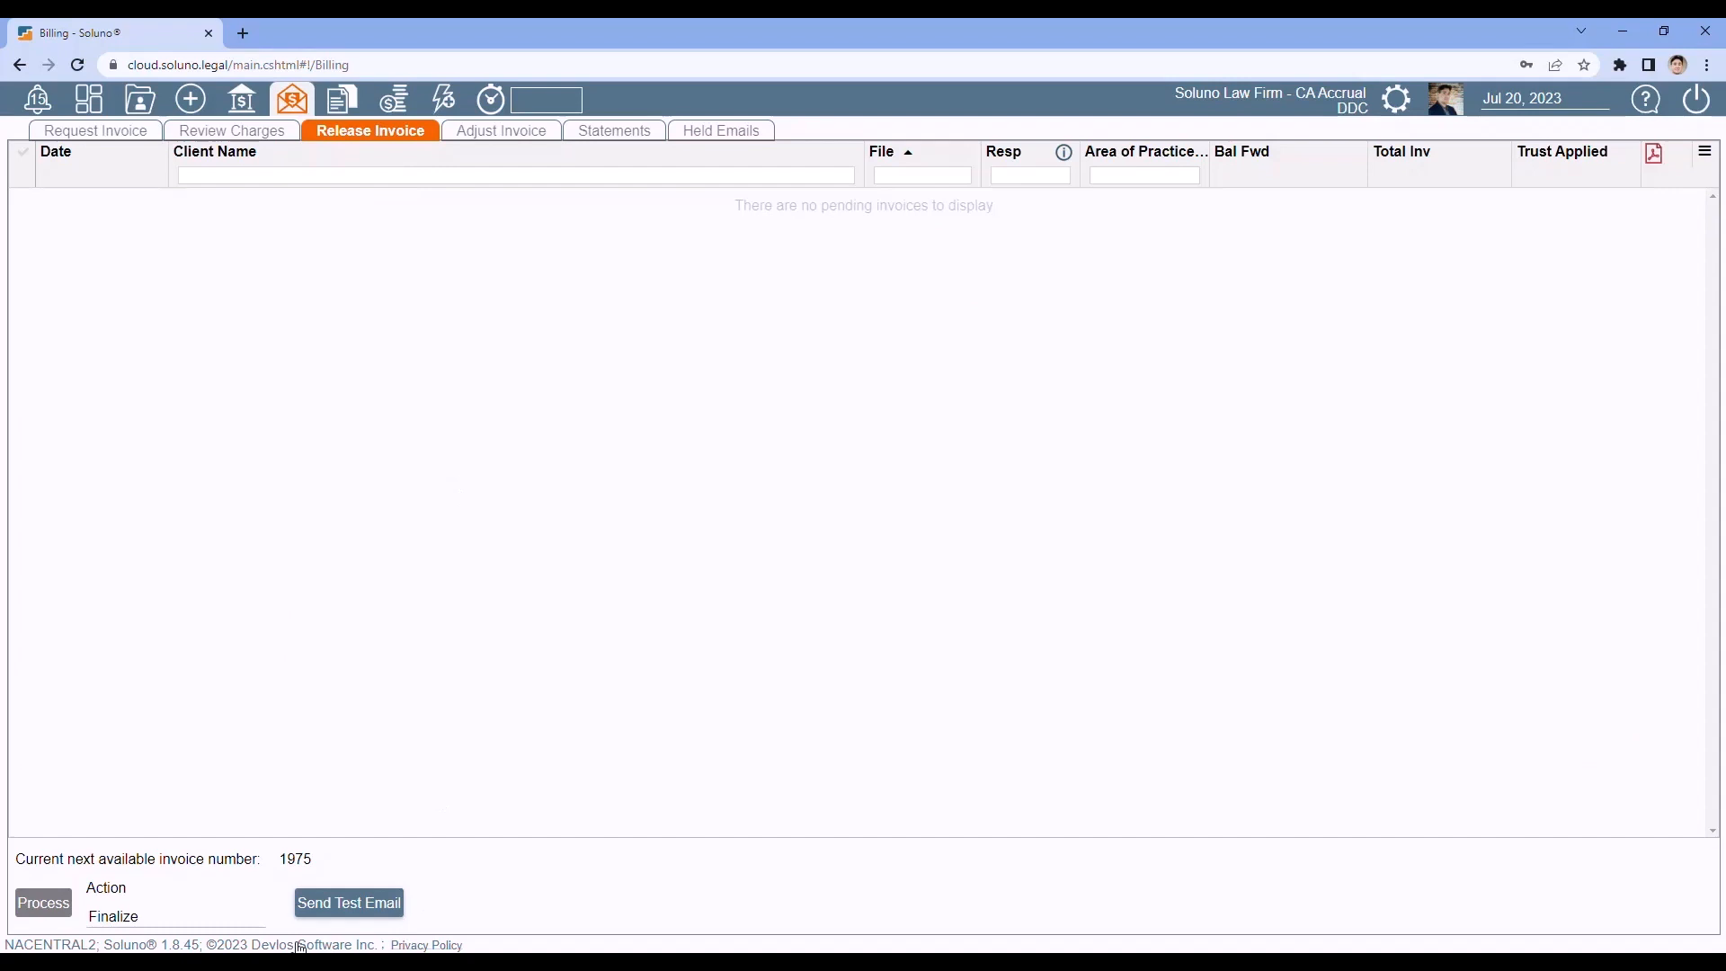
click(235, 132)
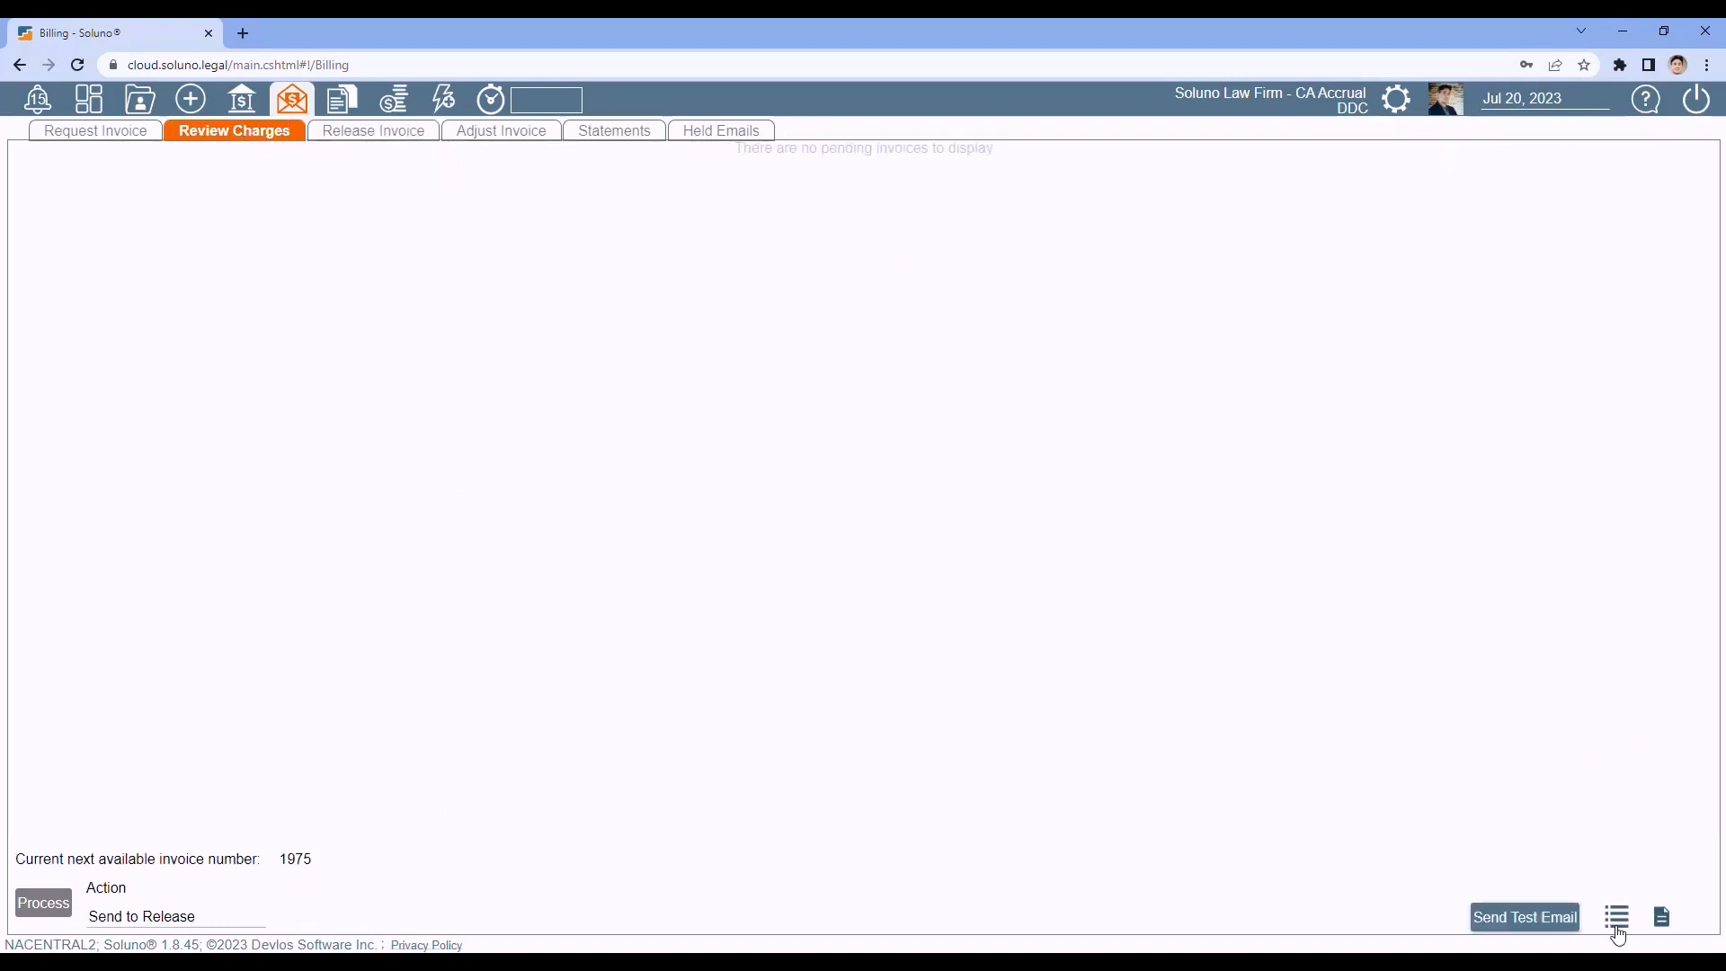
click(1520, 919)
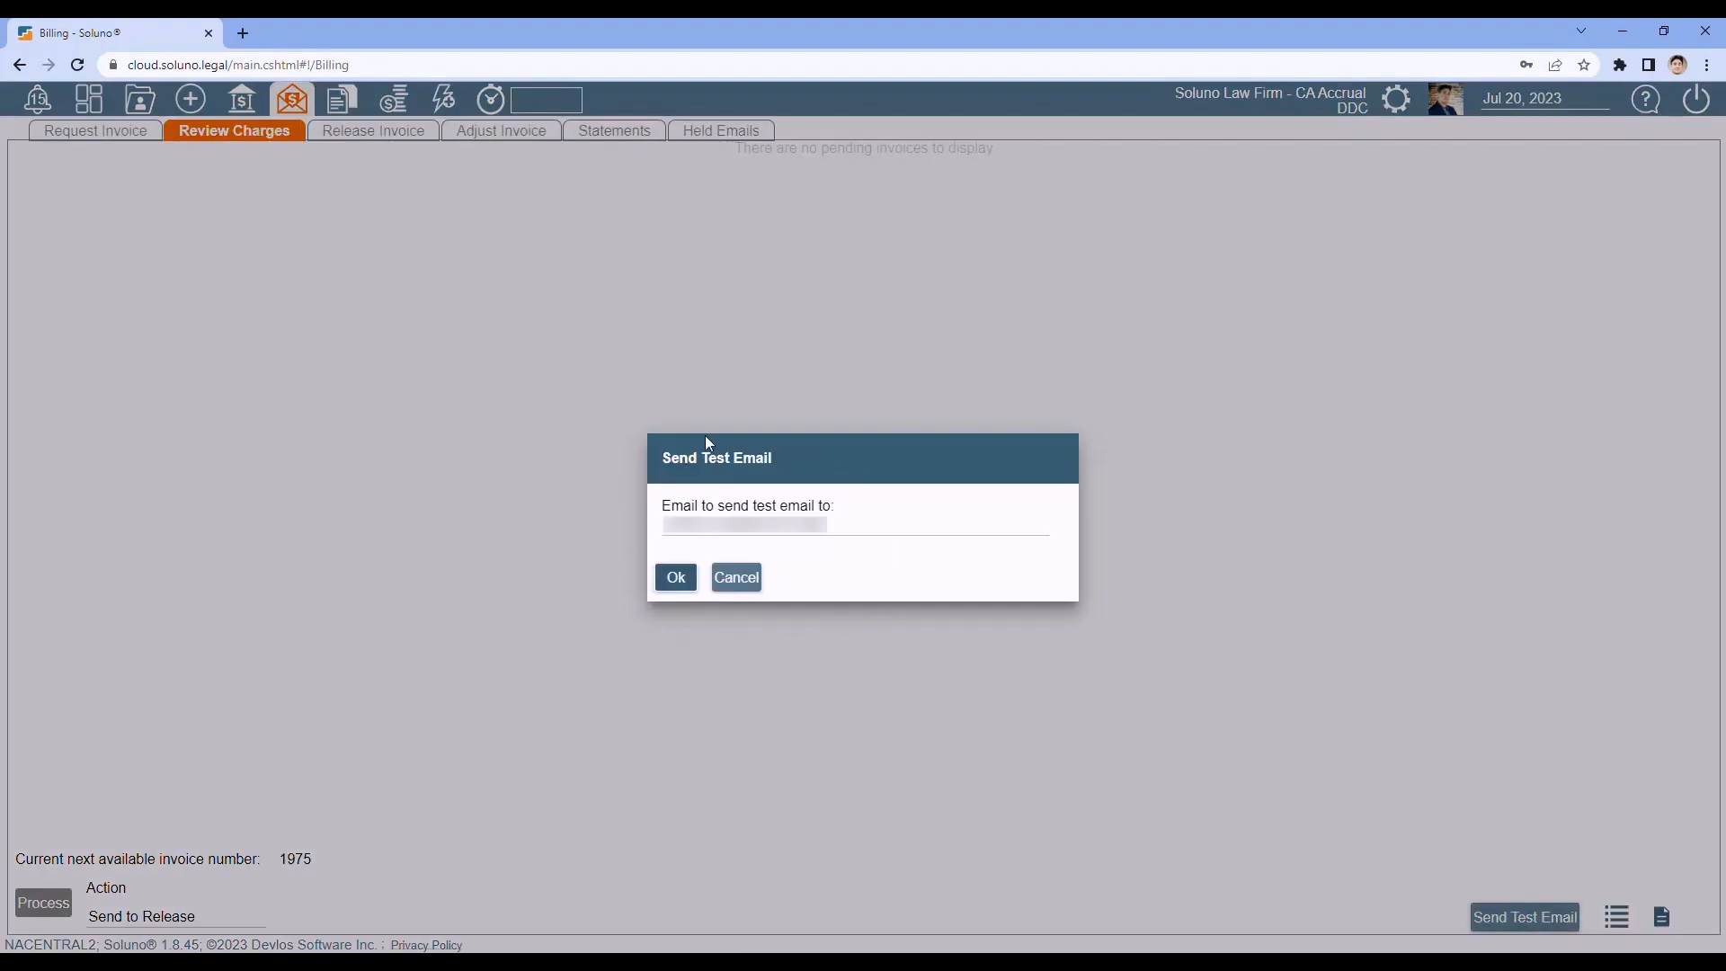
click(675, 579)
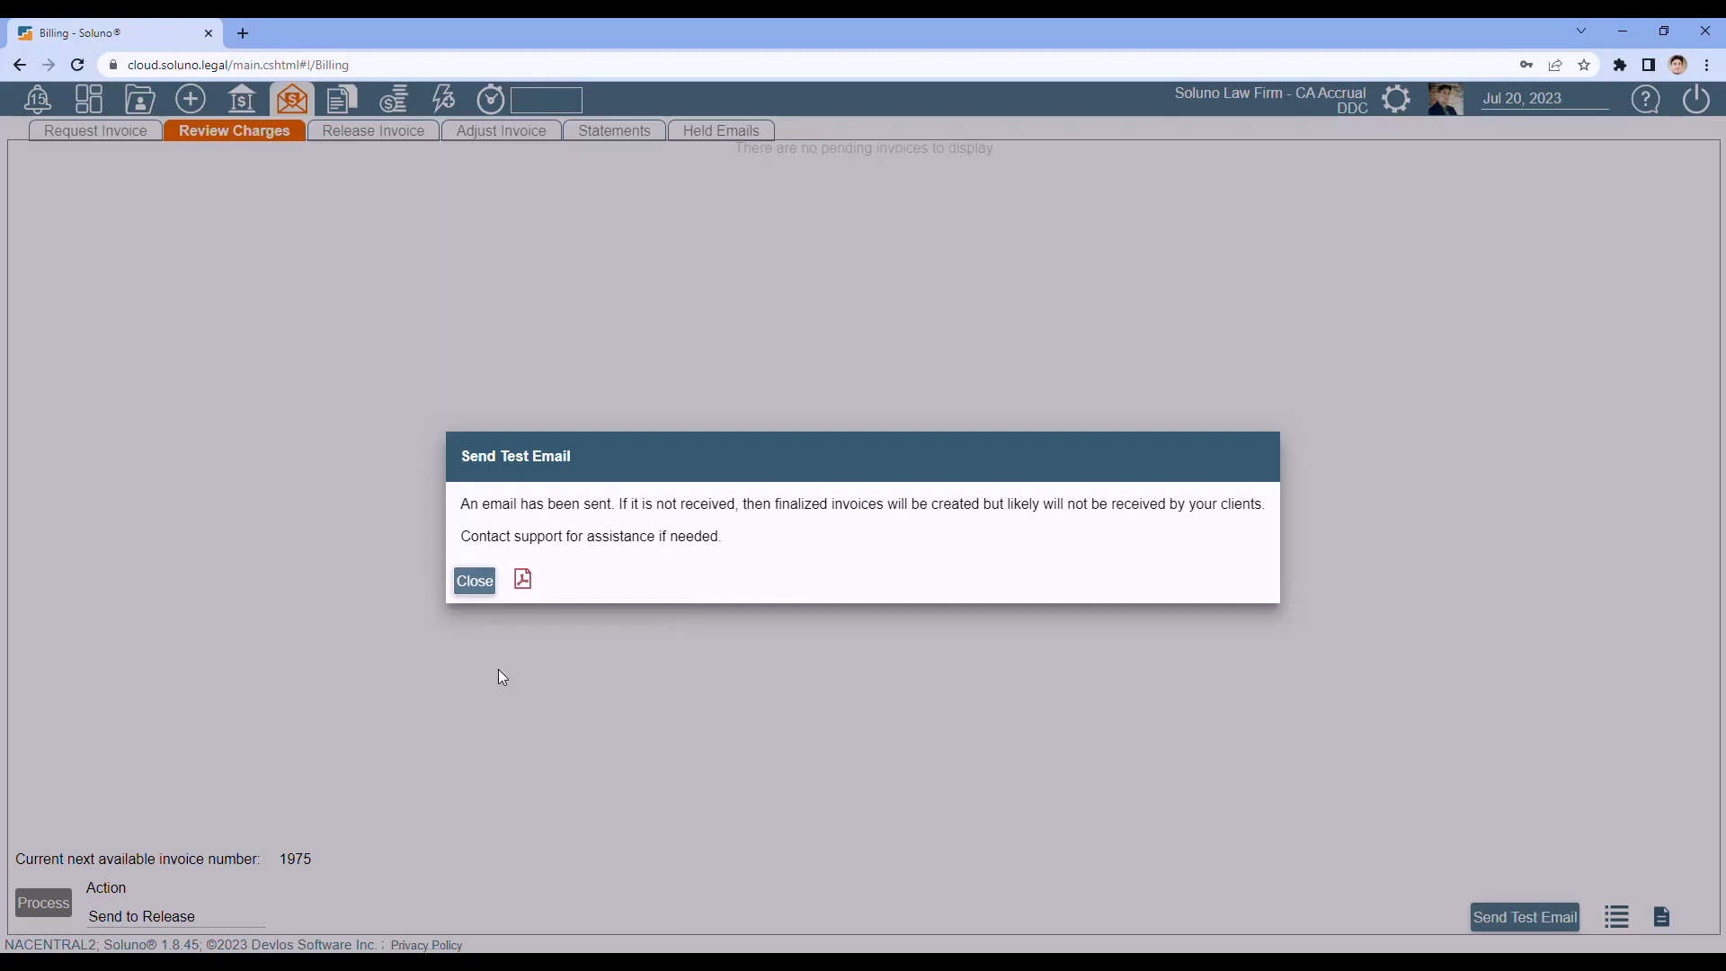
click(478, 581)
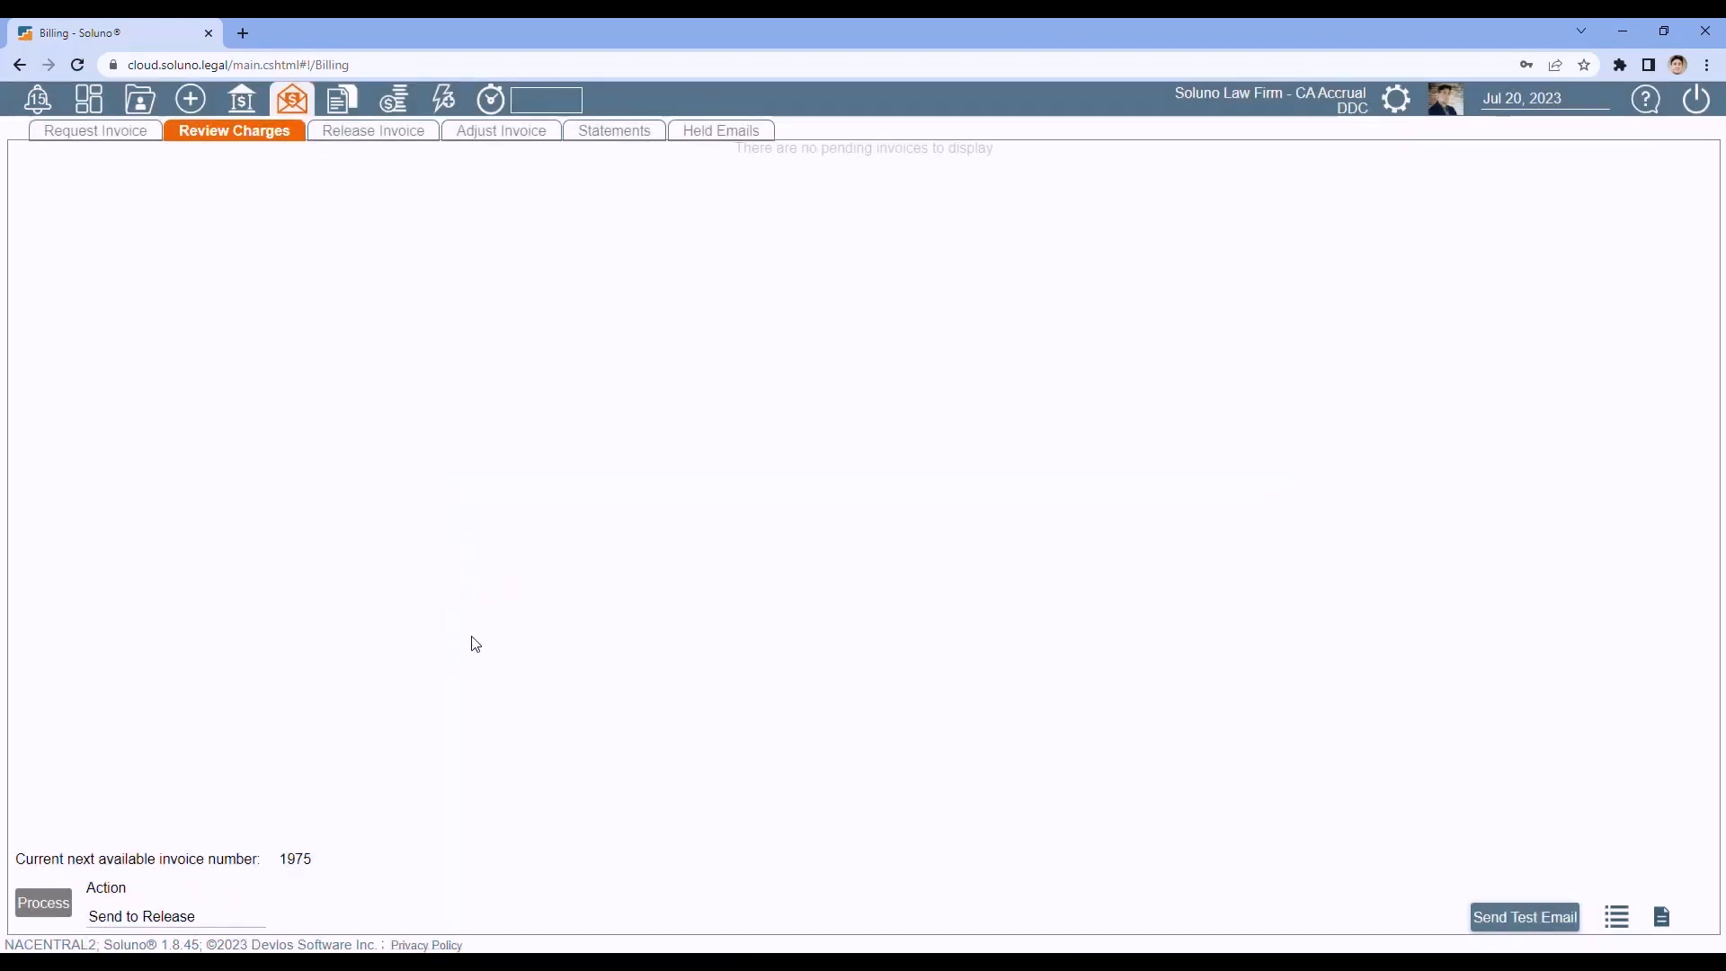
click(719, 133)
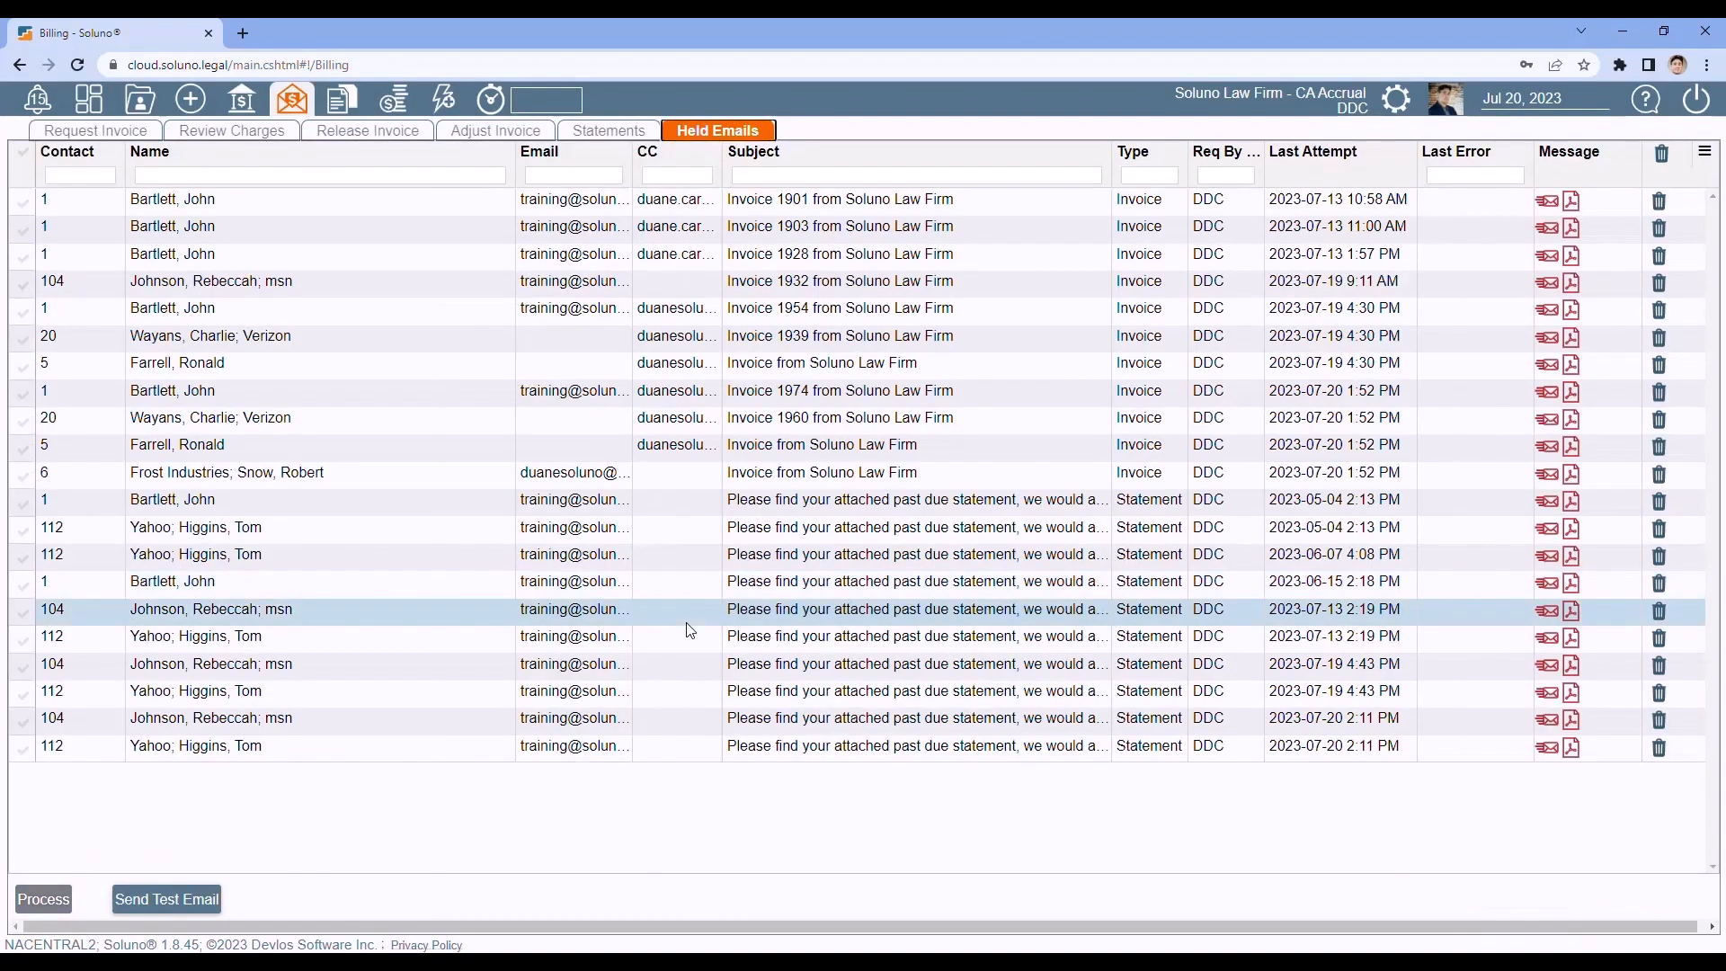